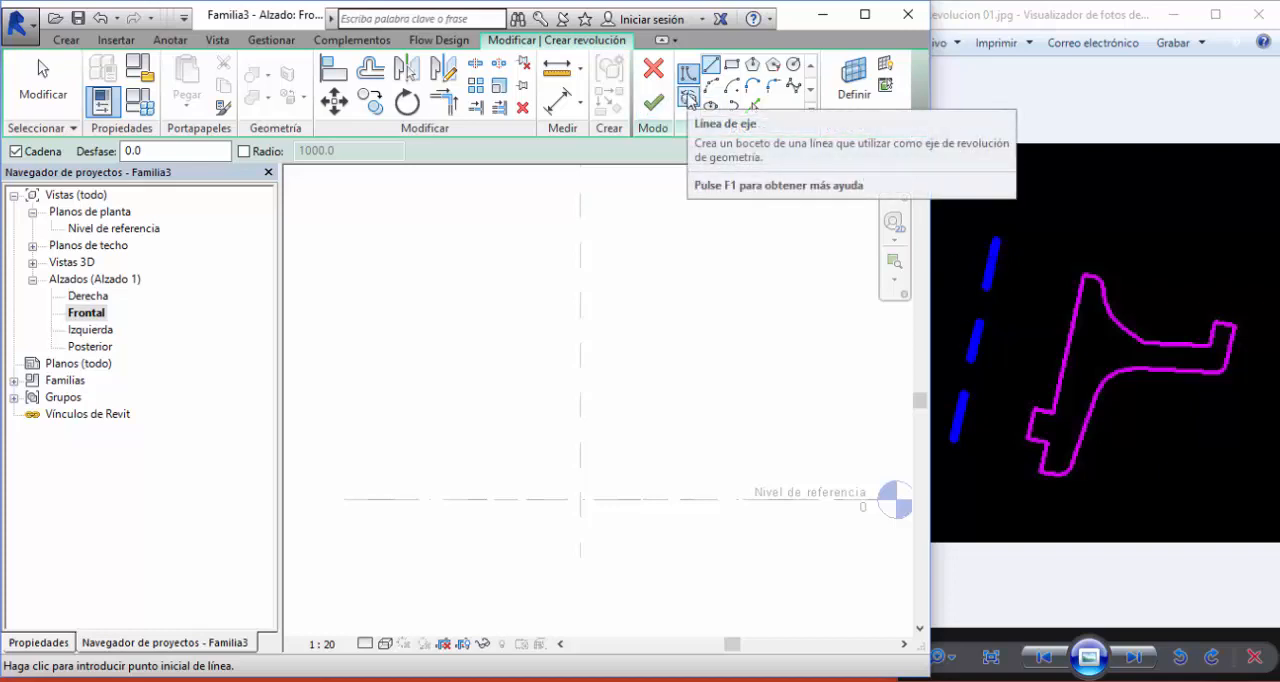
- Sketch a vertical revolve axis along the centre reference plane, from below the reference level upward
{"action": "left_click", "coordinate": [688, 98]}
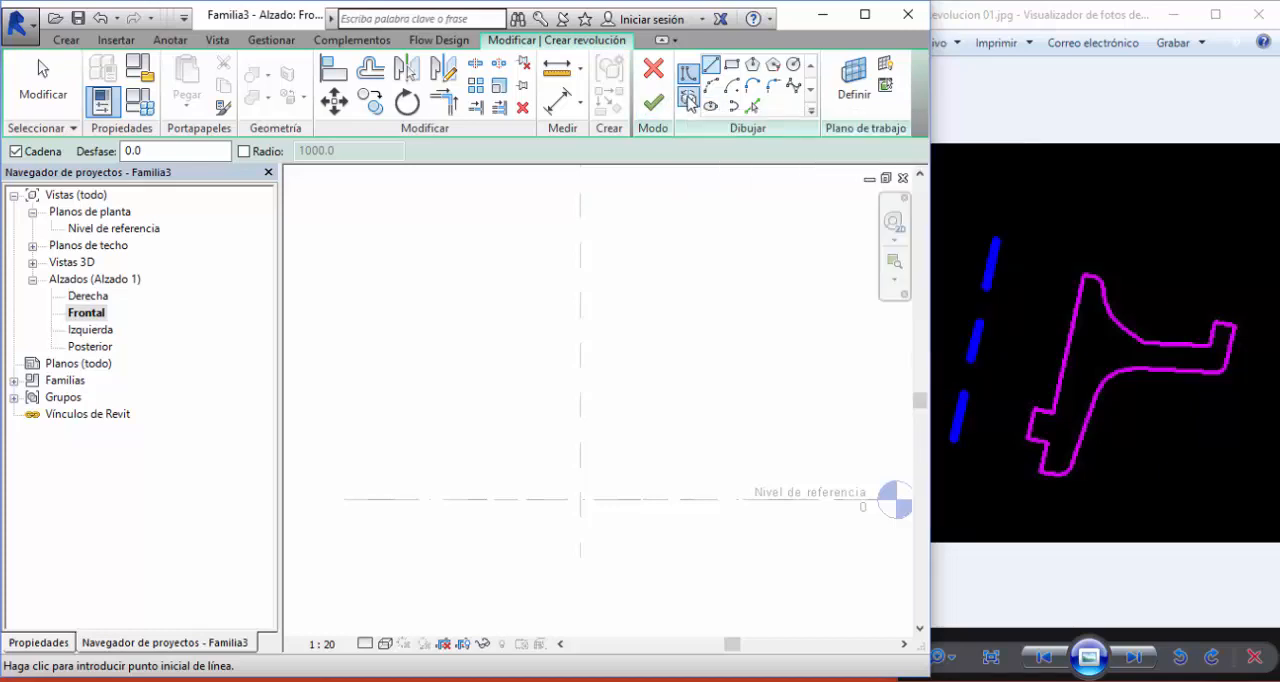
{"action": "left_click", "coordinate": [580, 531]}
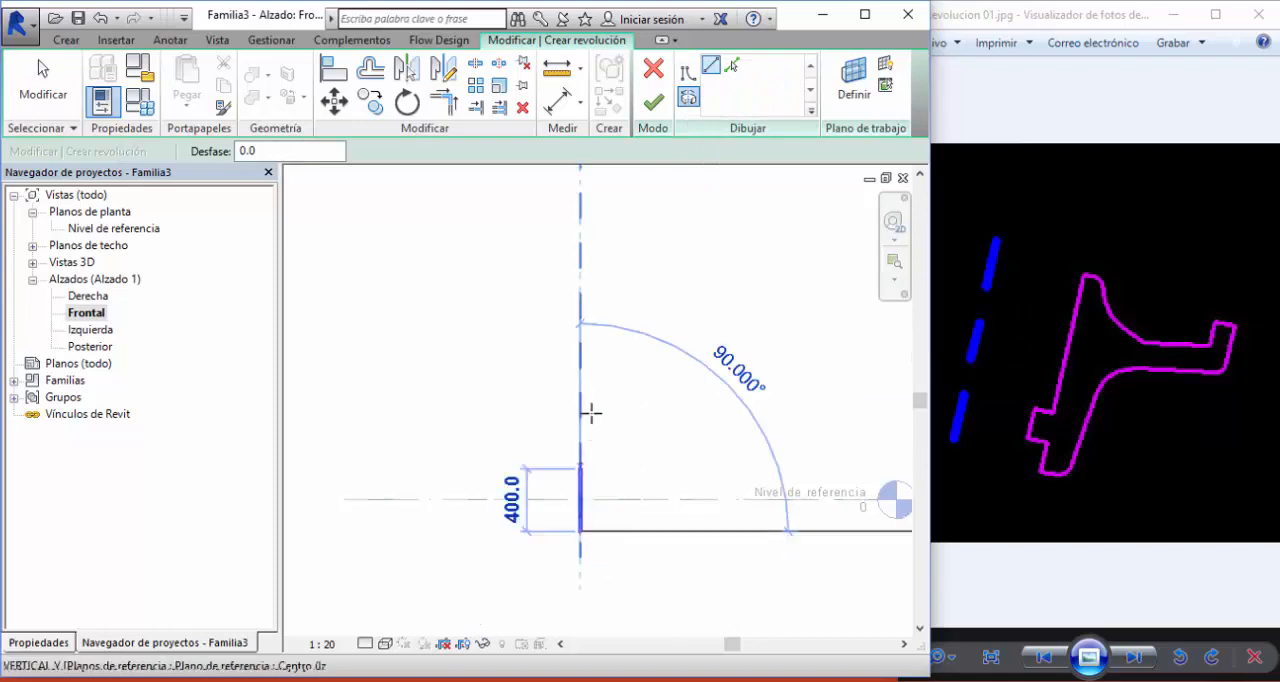
{"action": "left_click", "coordinate": [581, 291]}
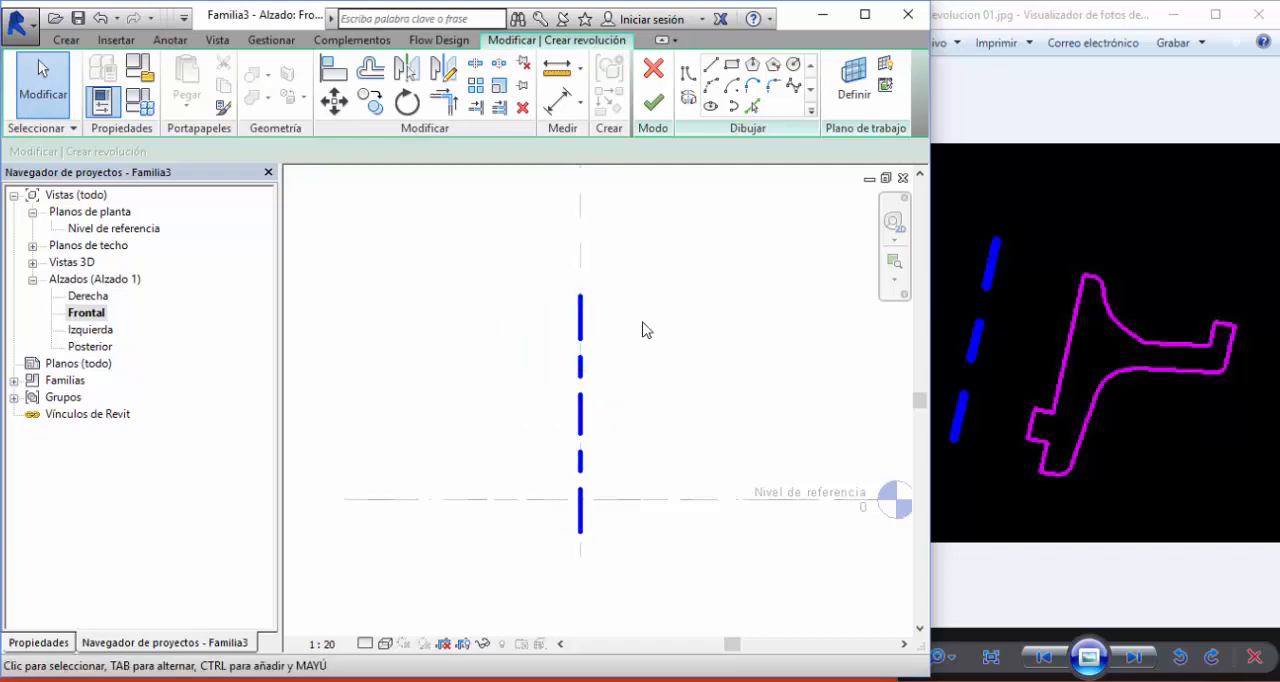
{"action": "middle_click_drag", "start_coordinate": [641, 330], "coordinate": [553, 322]}
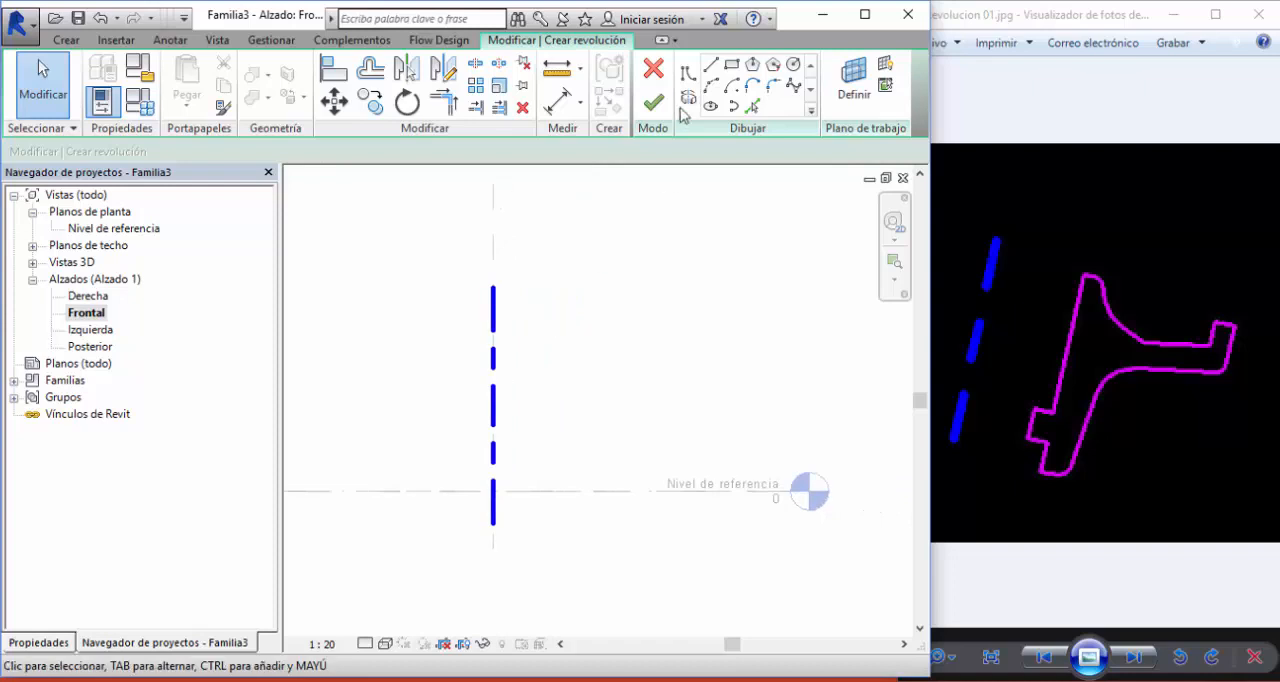
- Sketch the hub's inner profile beside the axis: a 1000 vertical line, a 200 by 140 notch toward the axis, and a 260 downward line
{"action": "left_click", "coordinate": [686, 80]}
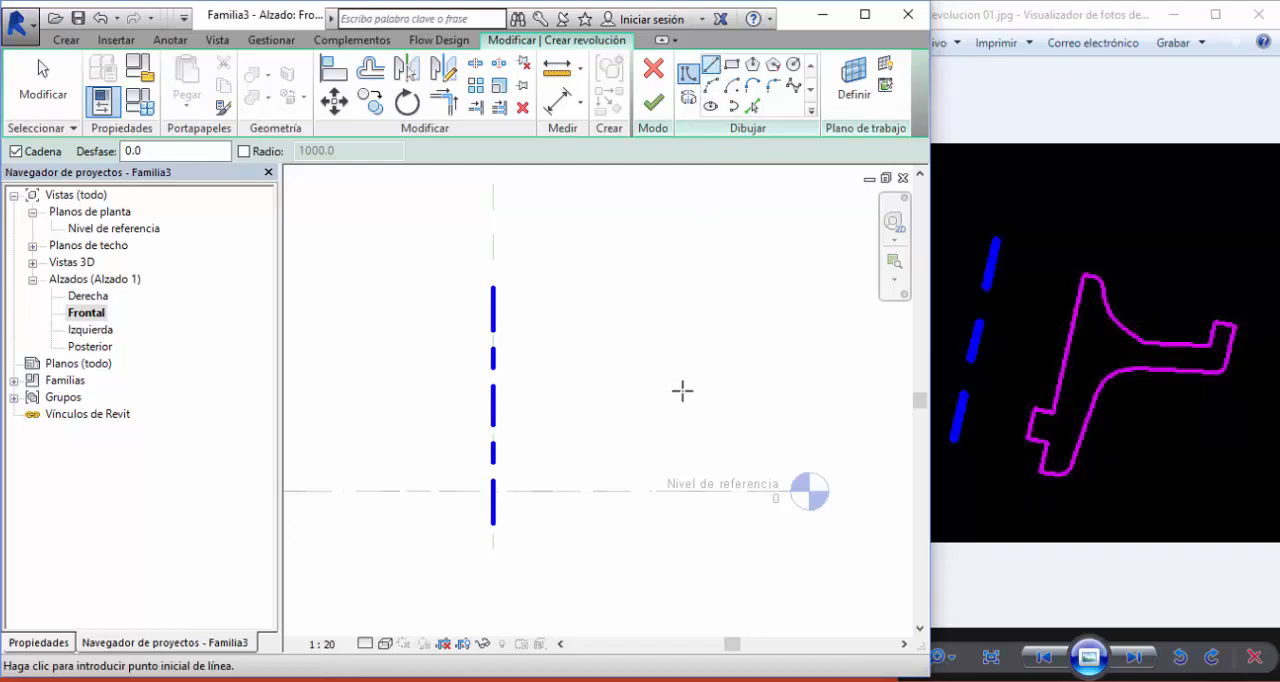
{"action": "left_click", "coordinate": [572, 300]}
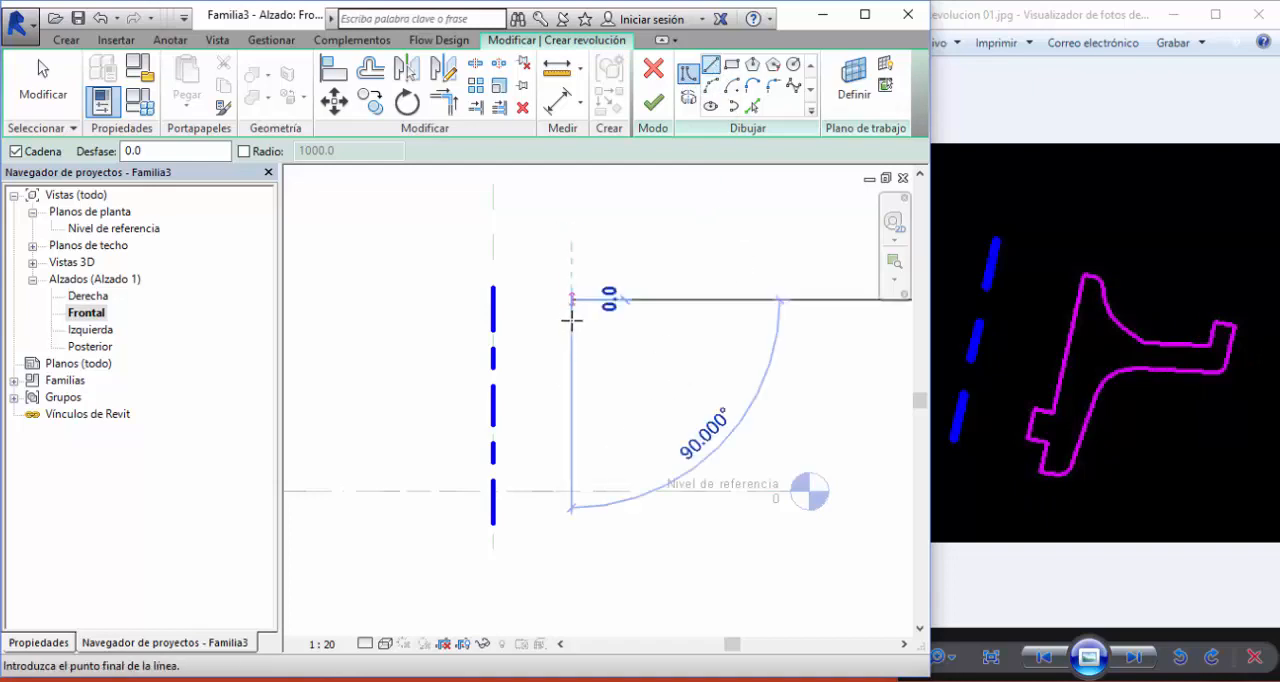
{"action": "left_click", "coordinate": [571, 455]}
{"action": "left_click", "coordinate": [541, 455]}
{"action": "scroll", "coordinate": [545, 485], "scroll_direction": "up", "scroll_amount": 3}
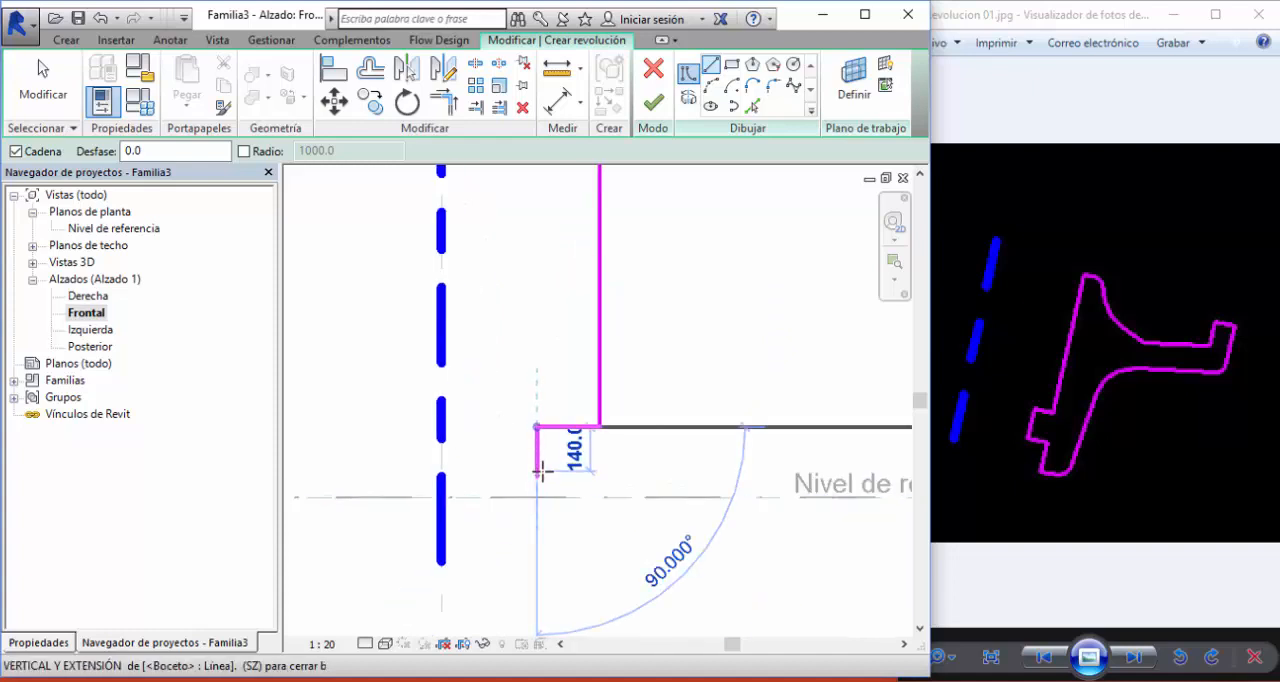
{"action": "left_click", "coordinate": [538, 468]}
{"action": "left_click", "coordinate": [600, 468]}
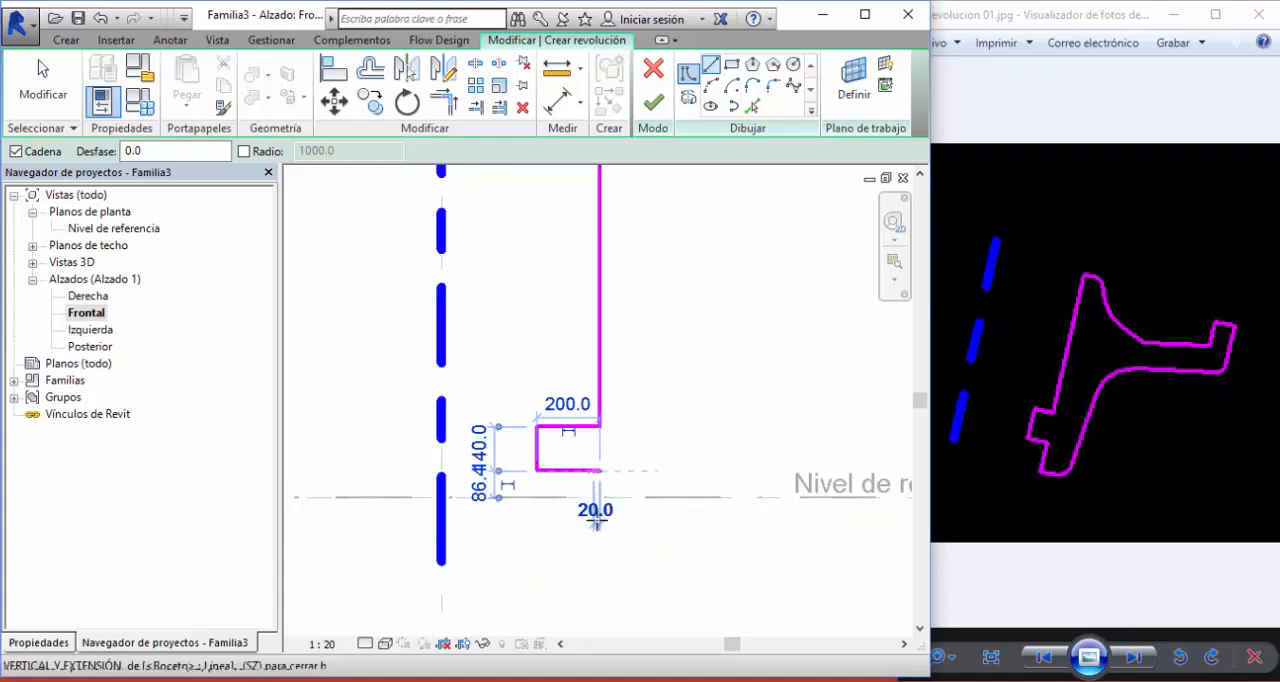
{"action": "left_click", "coordinate": [600, 551]}
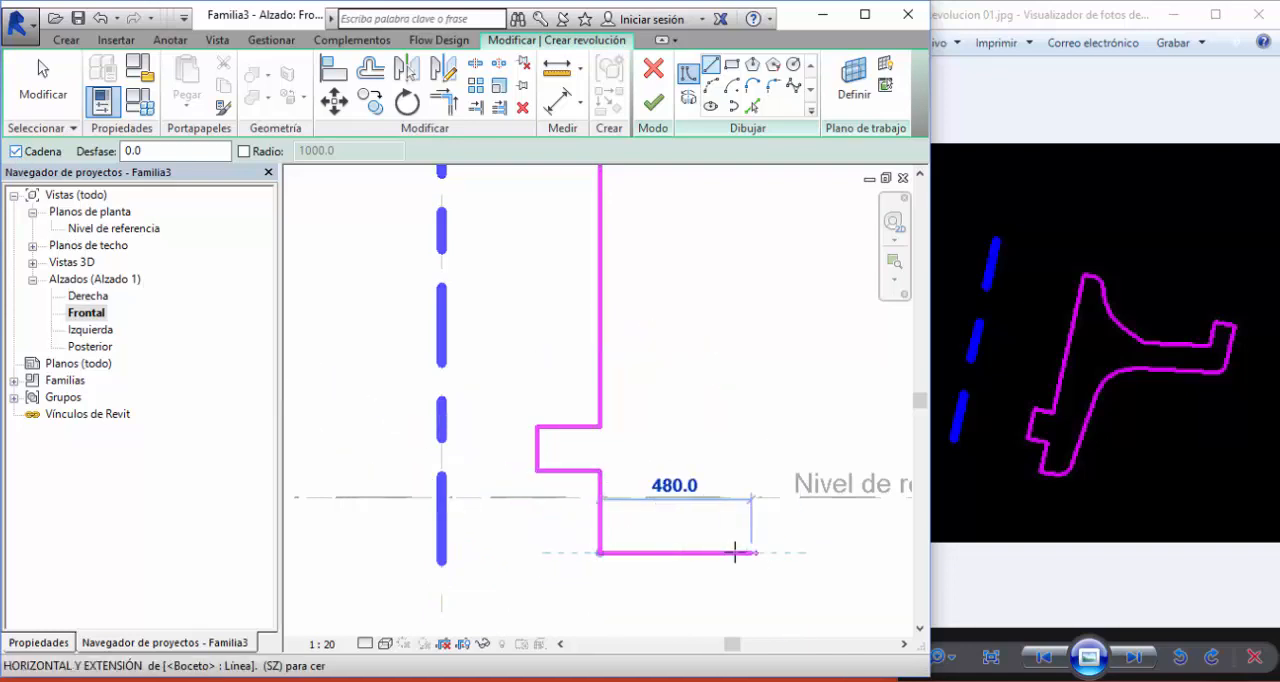
- Continue the profile with a 240 bottom edge, a slanted line about 760 upward, and a slightly rising line about 1060 outward
{"action": "scroll", "coordinate": [700, 550], "scroll_direction": "down", "scroll_amount": 1}
{"action": "left_click", "coordinate": [679, 550]}
{"action": "scroll", "coordinate": [680, 549], "scroll_direction": "down", "scroll_amount": 1}
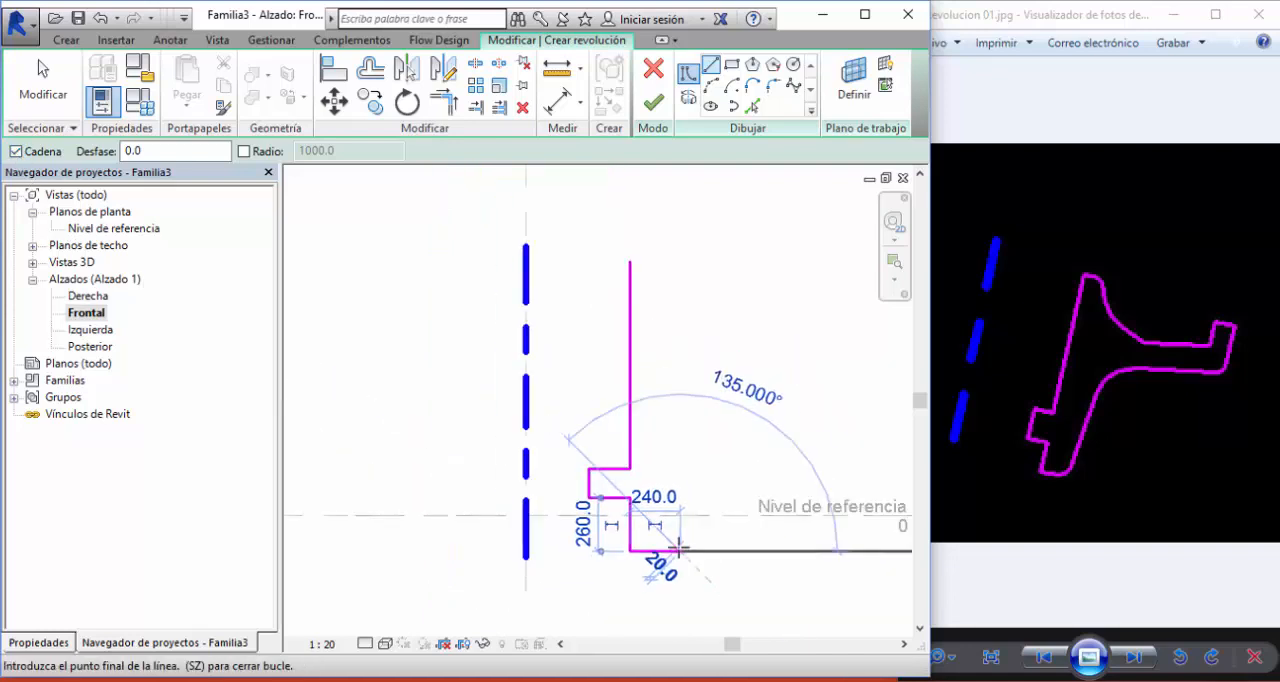
{"action": "left_click", "coordinate": [699, 396]}
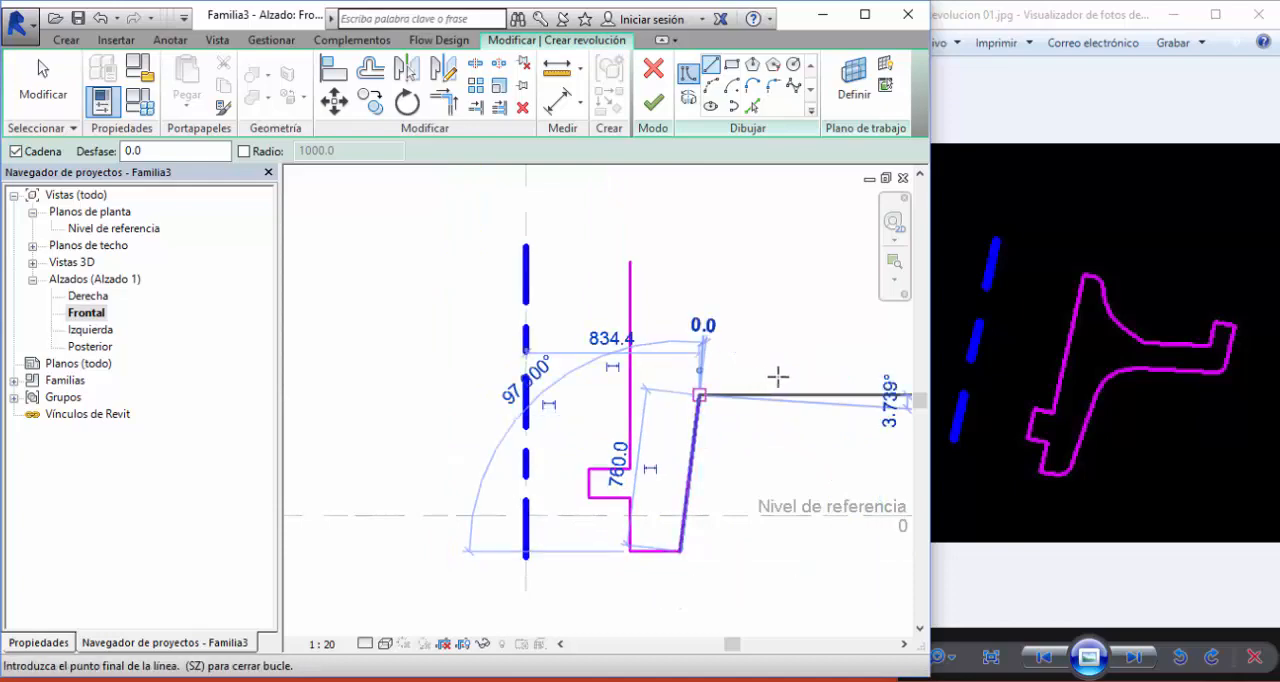
{"action": "scroll", "coordinate": [766, 389], "scroll_direction": "down", "scroll_amount": 1}
{"action": "left_click", "coordinate": [814, 389]}
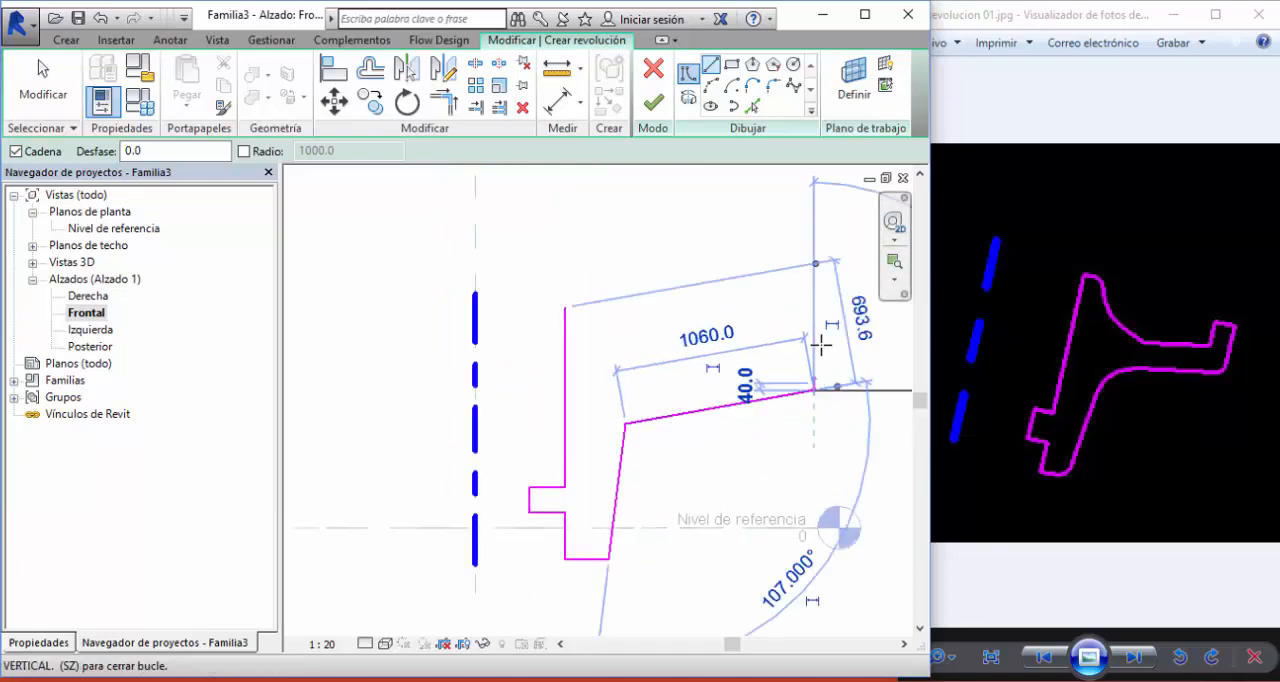
- Sketch the upright outer rim 200 wide and return toward the hub with a line parallel to the arm's lower edge
{"action": "left_click", "coordinate": [815, 318]}
{"action": "left_click", "coordinate": [778, 318]}
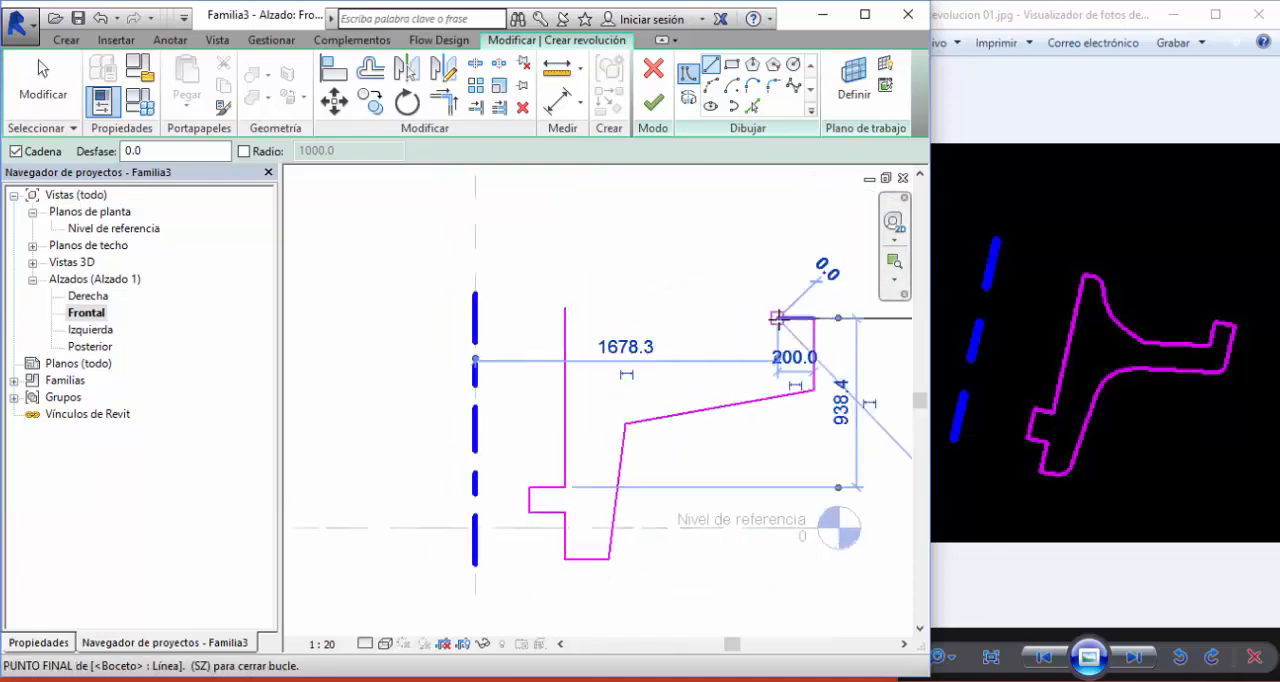
{"action": "left_click", "coordinate": [778, 354]}
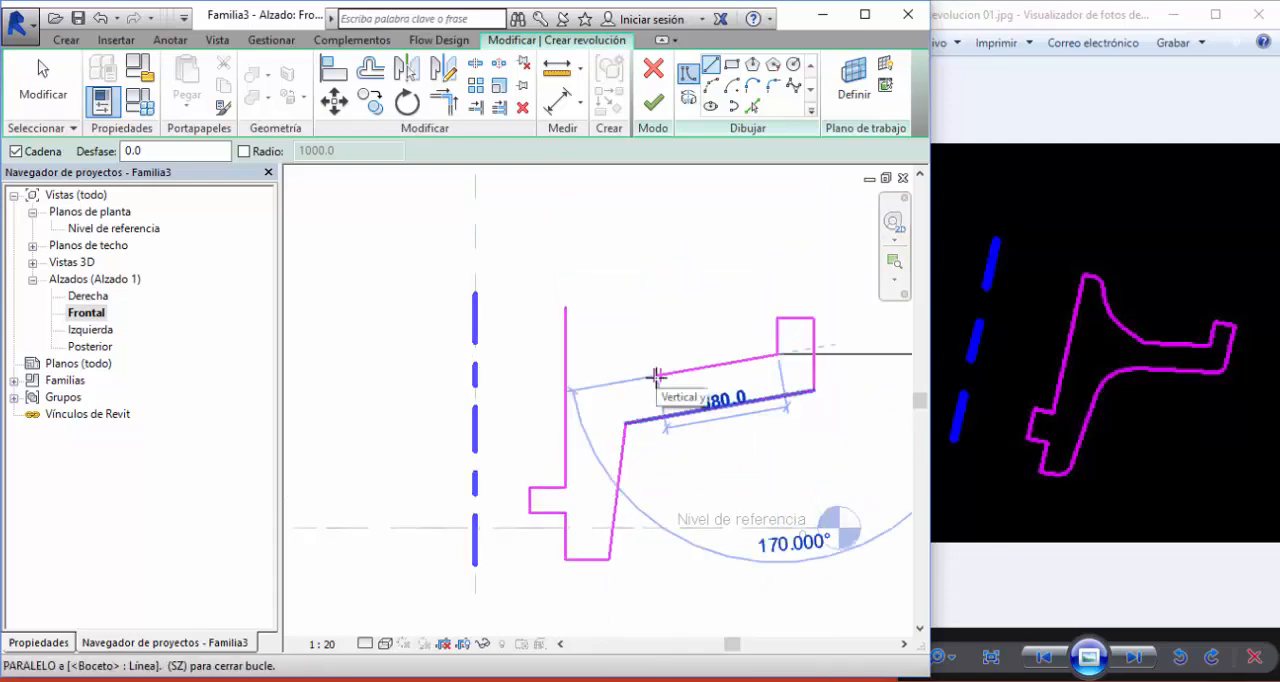
{"action": "left_click", "coordinate": [657, 376]}
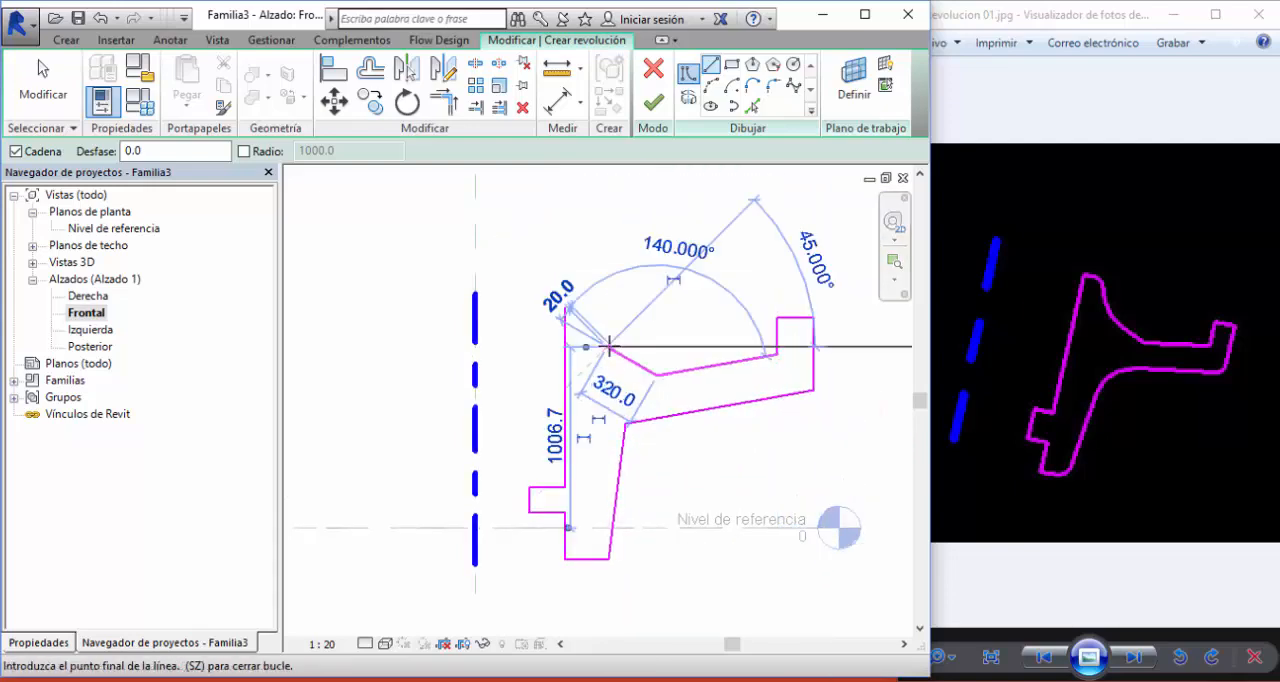
- Close the profile with a slanted line about 320 long, a steep line about 223 long, and a horizontal top edge to the starting point
{"action": "left_click", "coordinate": [607, 348]}
{"action": "scroll", "coordinate": [600, 345], "scroll_direction": "up", "scroll_amount": 4}
{"action": "left_click", "coordinate": [605, 259]}
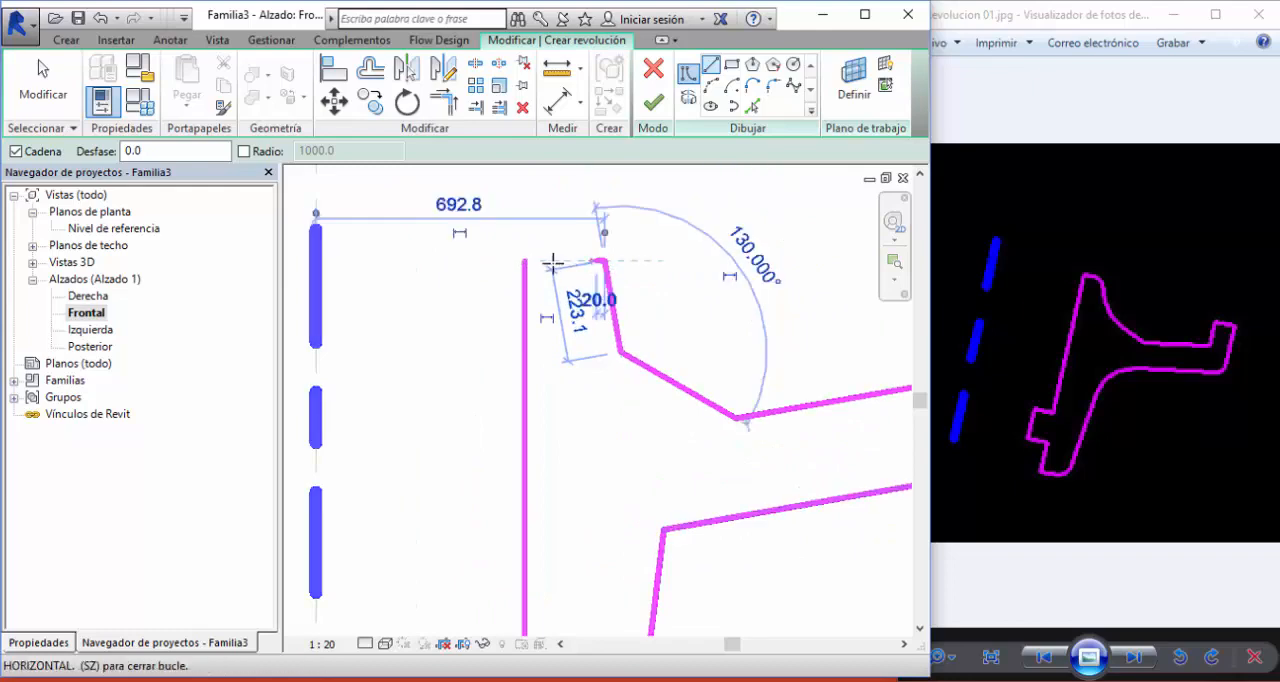
{"action": "left_click", "coordinate": [524, 259]}
{"action": "scroll", "coordinate": [544, 232], "scroll_direction": "down", "scroll_amount": 2}
{"action": "scroll", "coordinate": [544, 232], "scroll_direction": "down", "scroll_amount": 2}
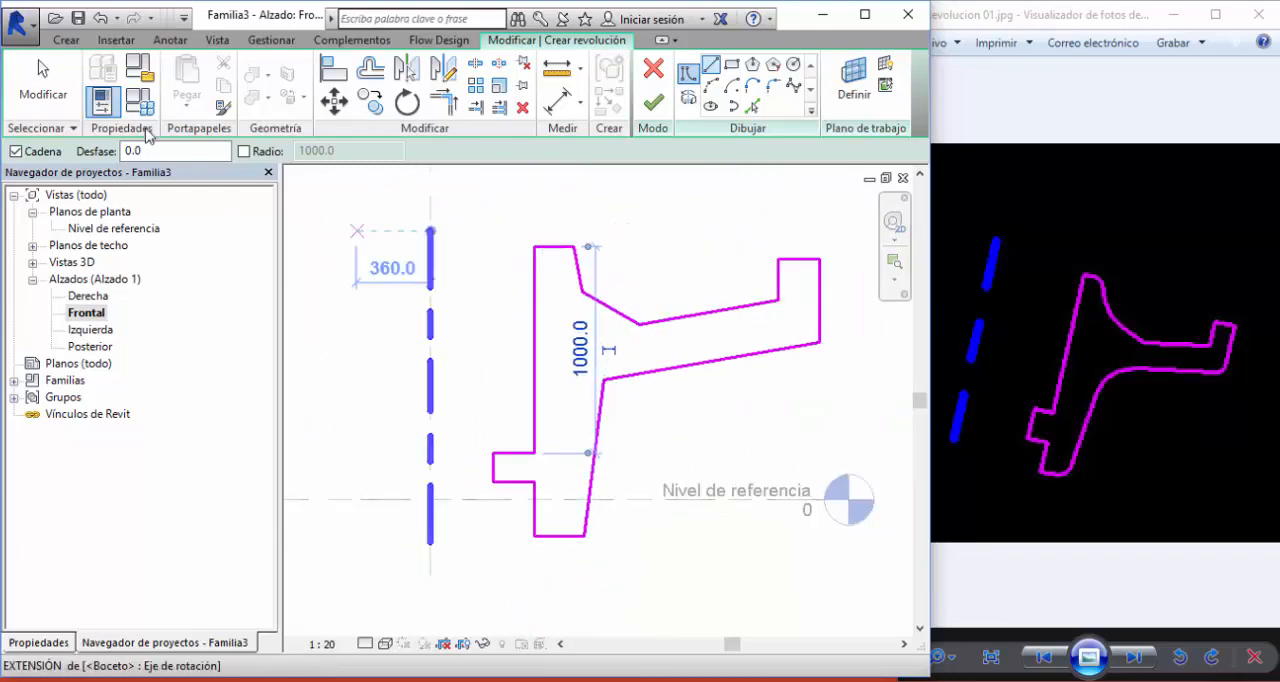
{"action": "key", "text": "Escape"}
{"action": "key", "text": "Escape"}
{"action": "middle_click_drag", "start_coordinate": [740, 272], "coordinate": [700, 271]}
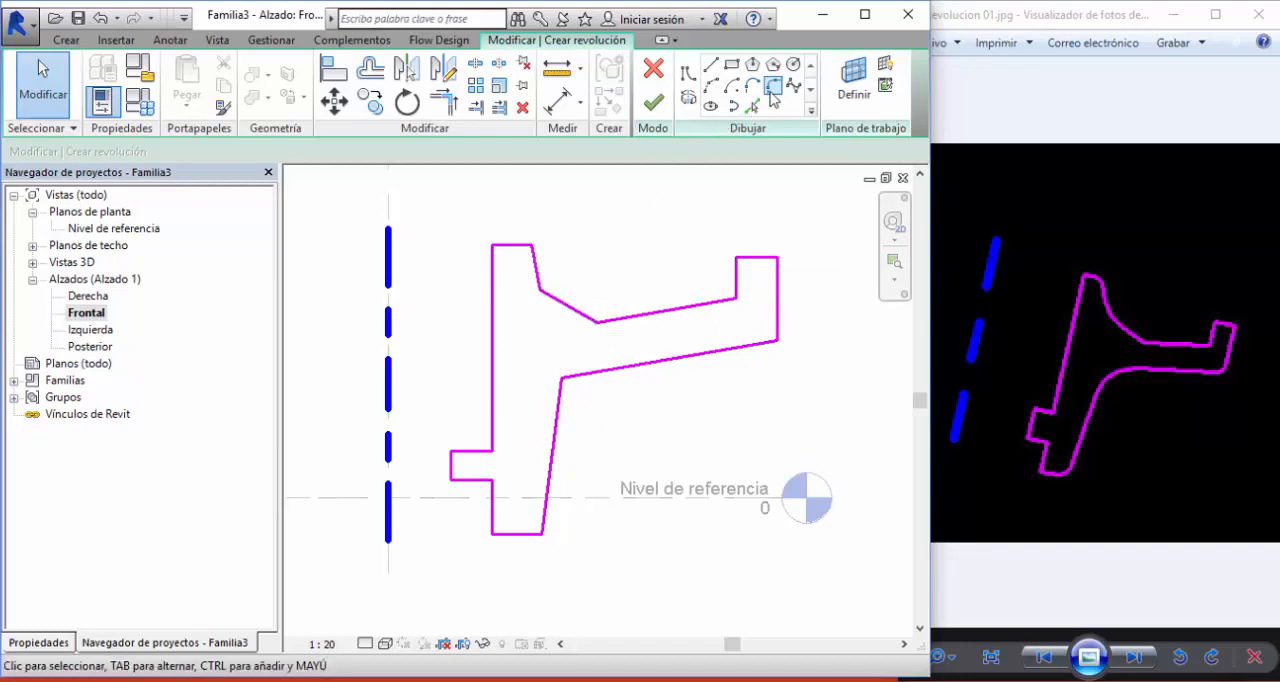
- Fillet the corner between the hub's slanted side and the arm's lower edge with a radius of about 340
{"action": "left_click", "coordinate": [772, 88]}
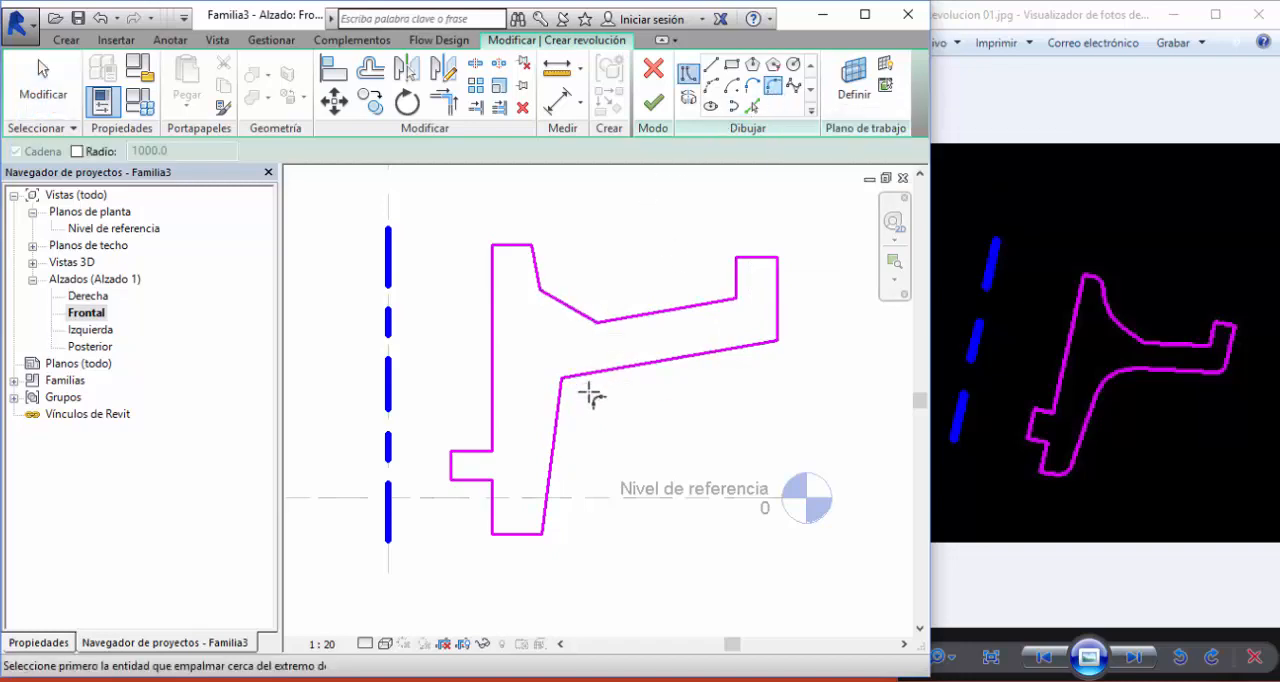
{"action": "scroll", "coordinate": [592, 397], "scroll_direction": "up", "scroll_amount": 2}
{"action": "left_click", "coordinate": [532, 398]}
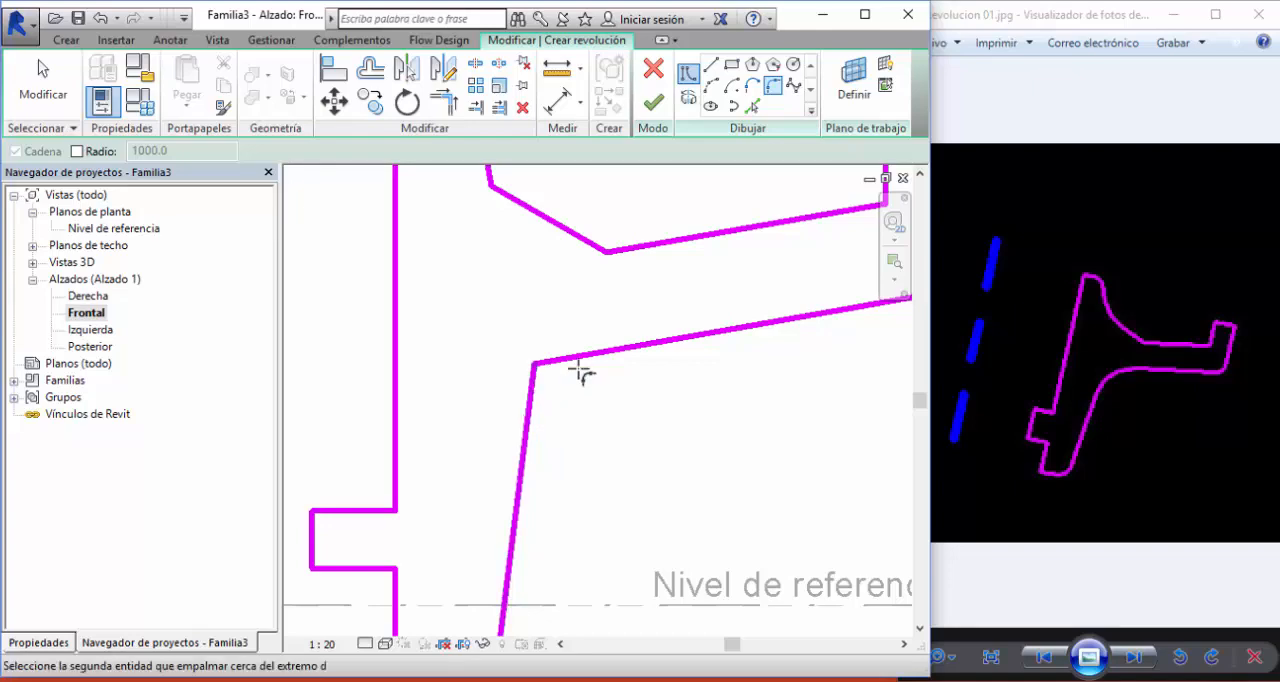
{"action": "left_click", "coordinate": [613, 352]}
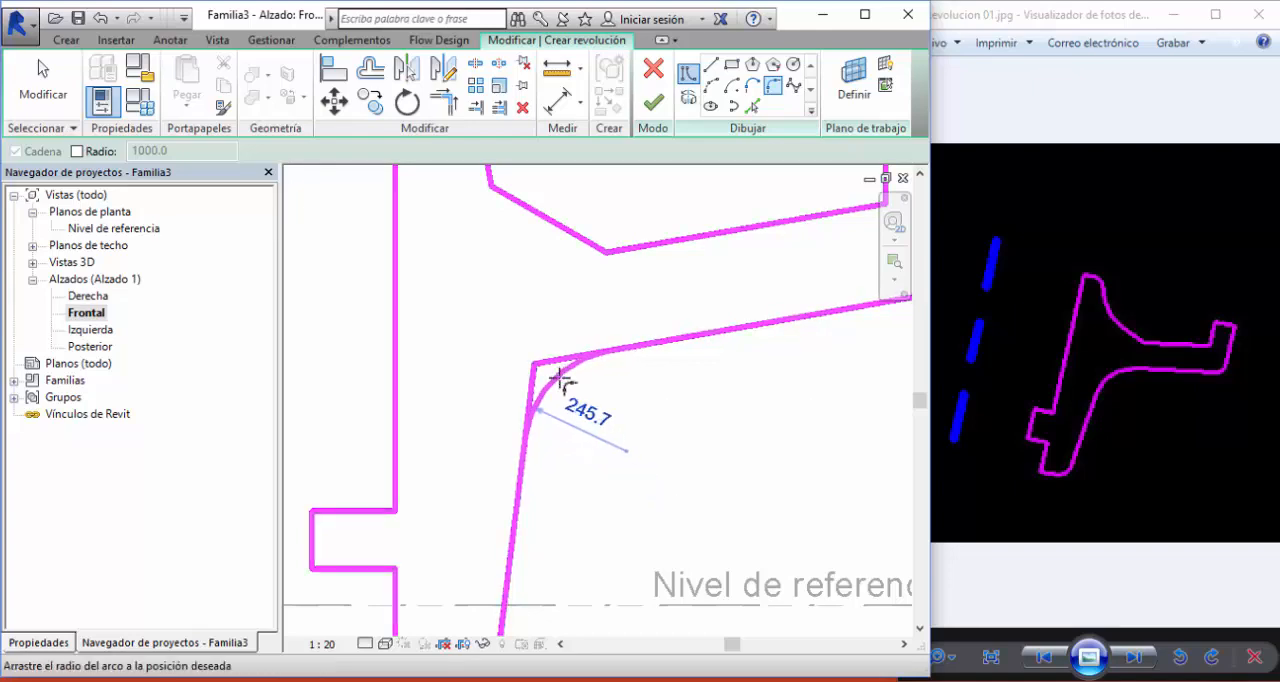
{"action": "left_click", "coordinate": [563, 372]}
{"action": "scroll", "coordinate": [561, 320], "scroll_direction": "down", "scroll_amount": 1}
{"action": "middle_click_drag", "start_coordinate": [556, 430], "coordinate": [614, 311]}
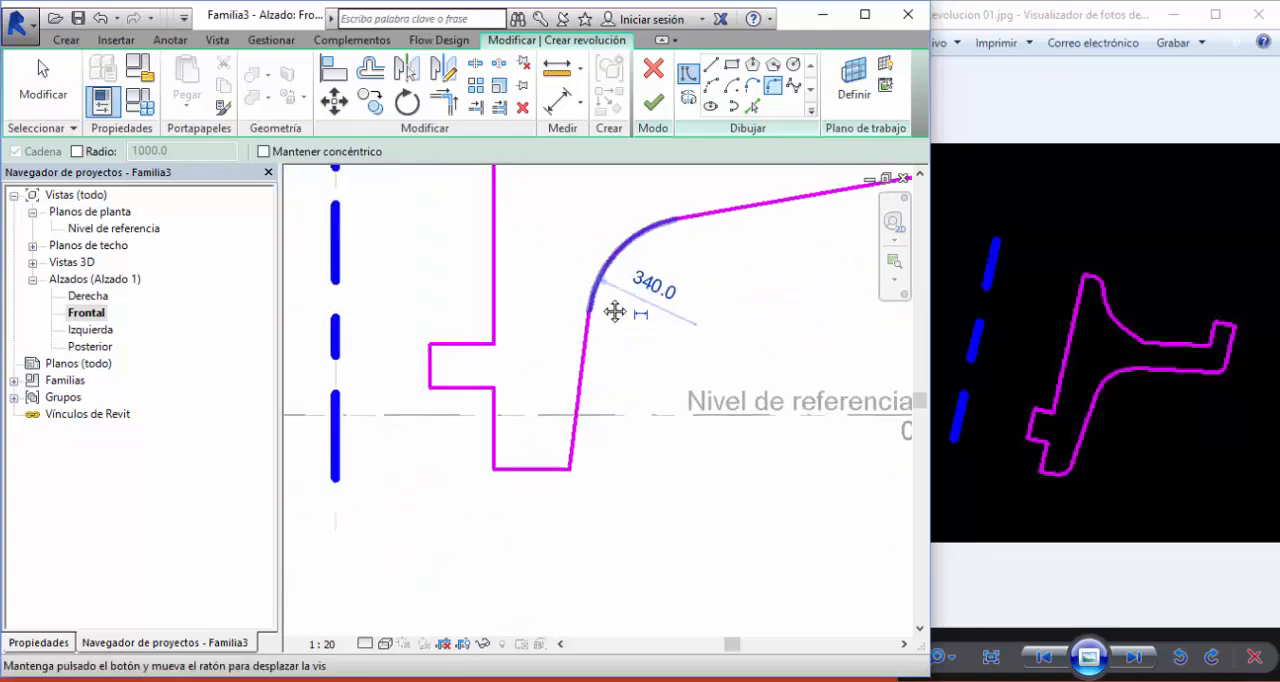
- Fillet both bottom corners of the hub, giving the outer one a radius of about 80
{"action": "scroll", "coordinate": [537, 466], "scroll_direction": "up", "scroll_amount": 2}
{"action": "left_click", "coordinate": [534, 477]}
{"action": "left_click", "coordinate": [606, 453]}
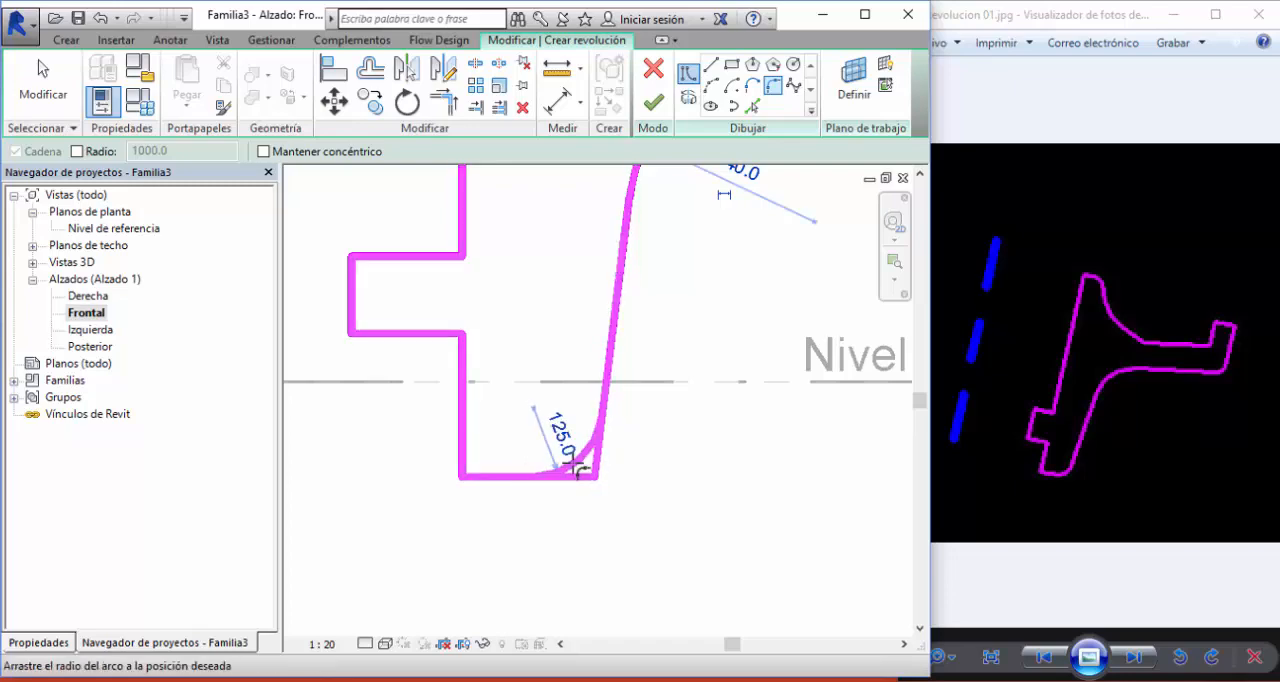
{"action": "left_click", "coordinate": [580, 466]}
{"action": "left_click", "coordinate": [497, 478]}
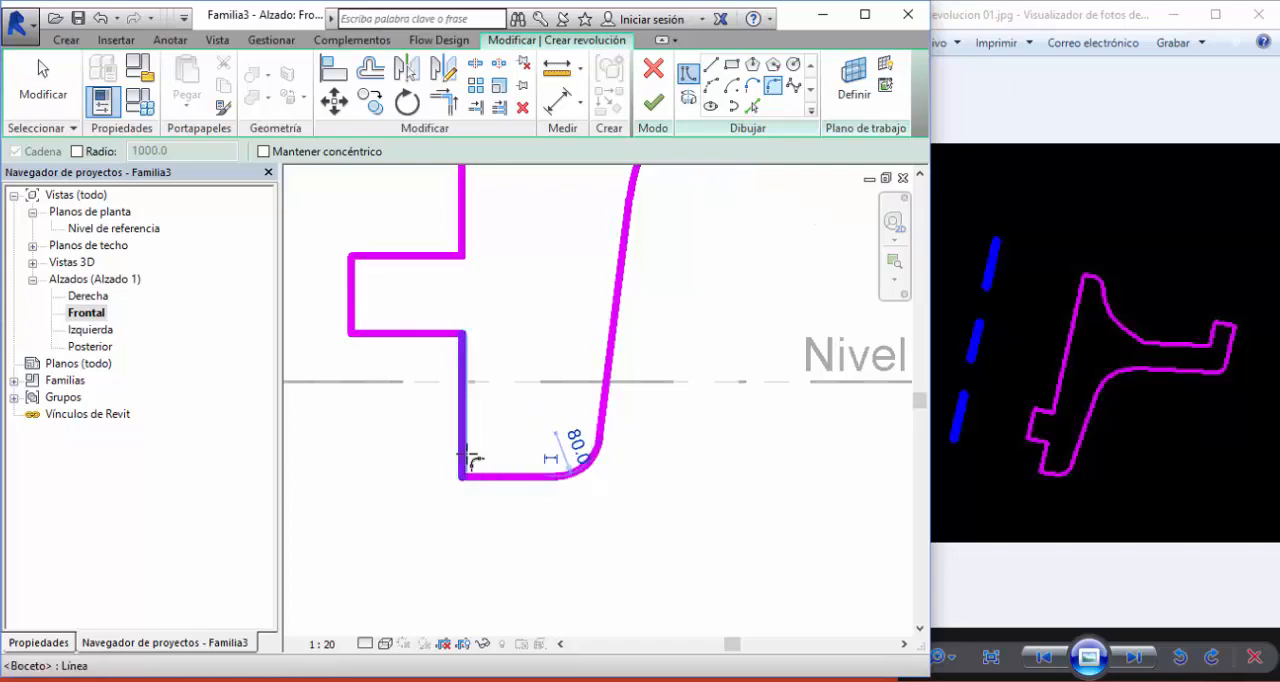
{"action": "left_click", "coordinate": [463, 452]}
{"action": "left_click", "coordinate": [484, 508]}
- Fillet the corner where the arm's upper edge meets the slanted hub line with a radius of about 440
{"action": "scroll", "coordinate": [486, 520], "scroll_direction": "down", "scroll_amount": 2}
{"action": "middle_click_drag", "start_coordinate": [567, 242], "coordinate": [560, 518]}
{"action": "scroll", "coordinate": [656, 397], "scroll_direction": "up", "scroll_amount": 2}
{"action": "left_click", "coordinate": [705, 412]}
{"action": "left_click", "coordinate": [614, 410]}
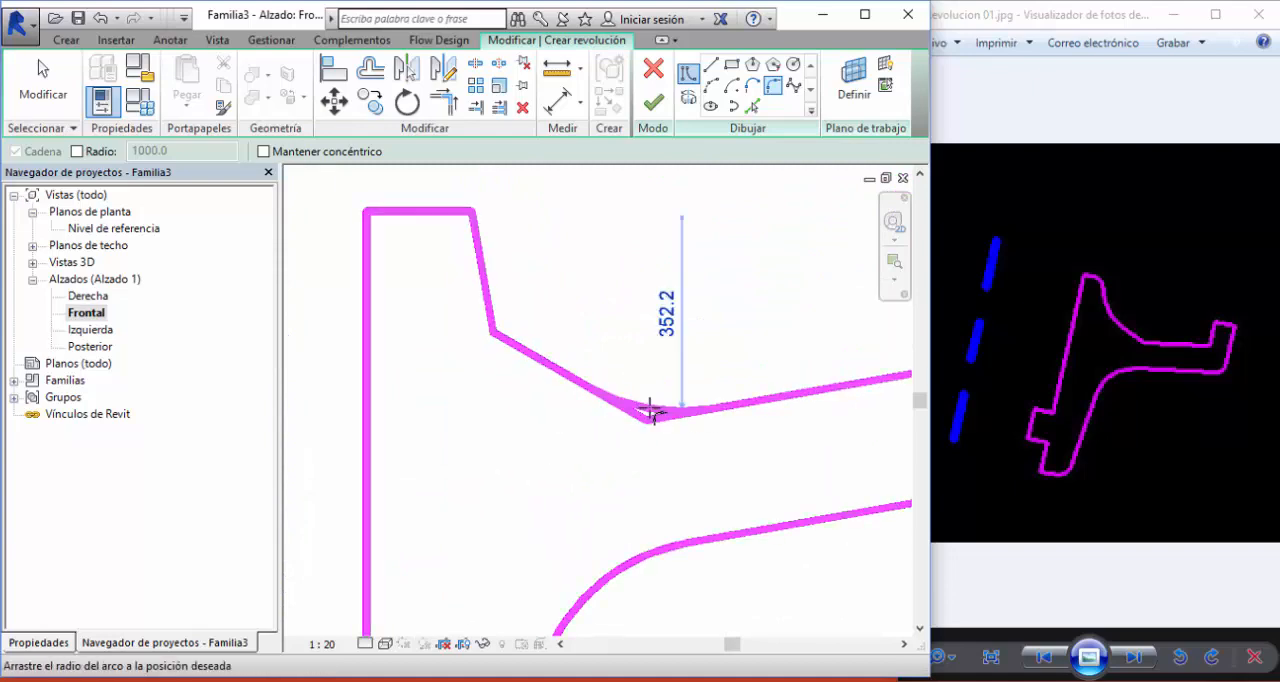
{"action": "left_click", "coordinate": [649, 404]}
{"action": "scroll", "coordinate": [546, 454], "scroll_direction": "down", "scroll_amount": 2}
{"action": "middle_click_drag", "start_coordinate": [690, 455], "coordinate": [537, 455]}
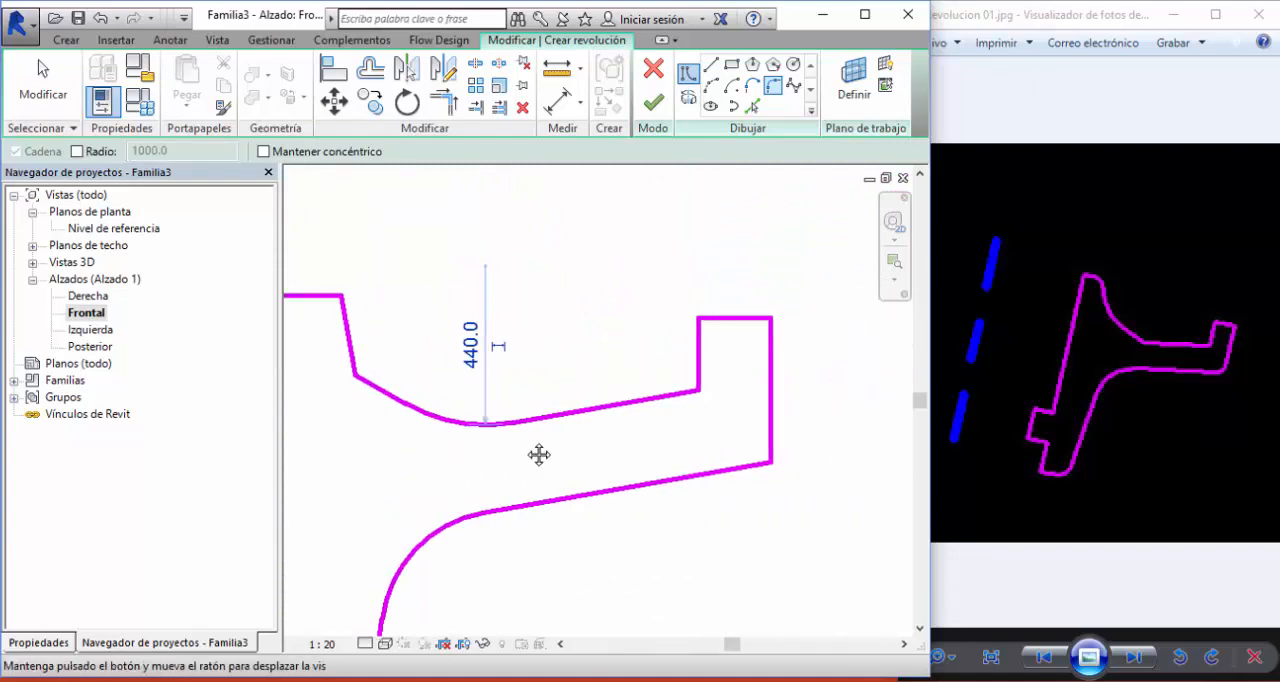
- Fillet the rim's two top corners, with a radius of about 80 on the outer side and 55 on the inner side
{"action": "scroll", "coordinate": [695, 322], "scroll_direction": "up", "scroll_amount": 3}
{"action": "middle_click_drag", "start_coordinate": [757, 299], "coordinate": [621, 295]}
{"action": "left_click", "coordinate": [703, 351]}
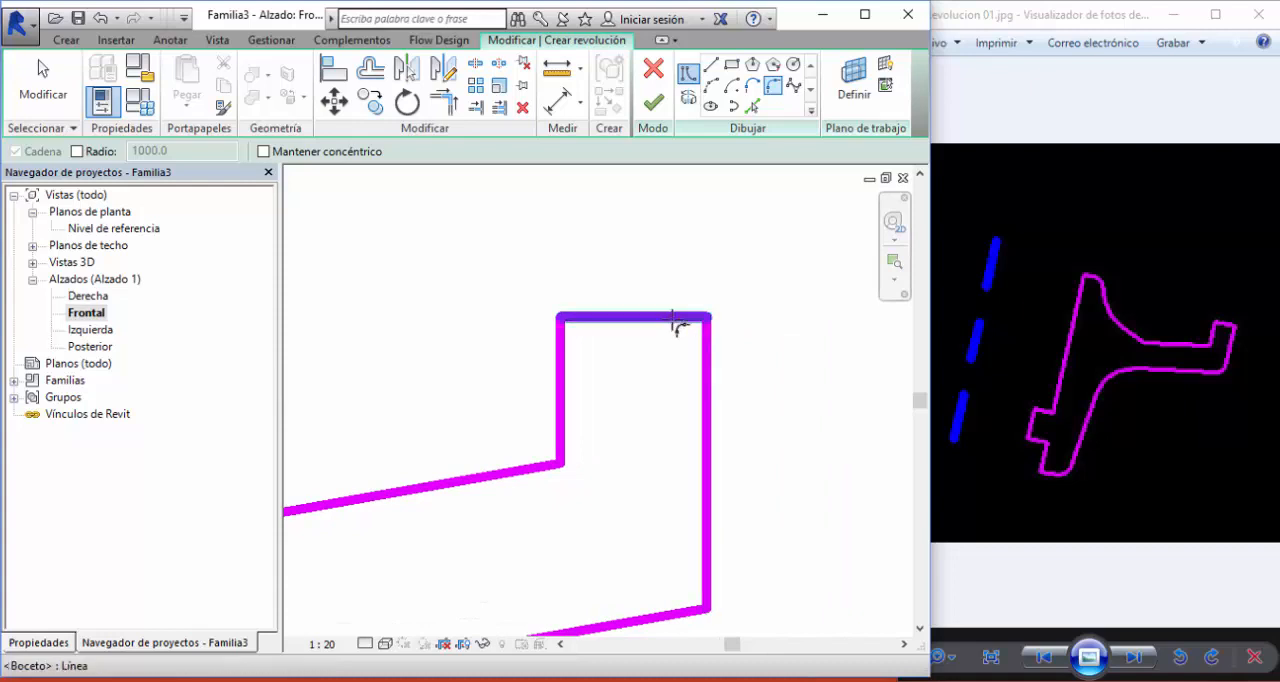
{"action": "left_click", "coordinate": [678, 320]}
{"action": "left_click", "coordinate": [690, 336]}
{"action": "scroll", "coordinate": [694, 300], "scroll_direction": "up", "scroll_amount": 3}
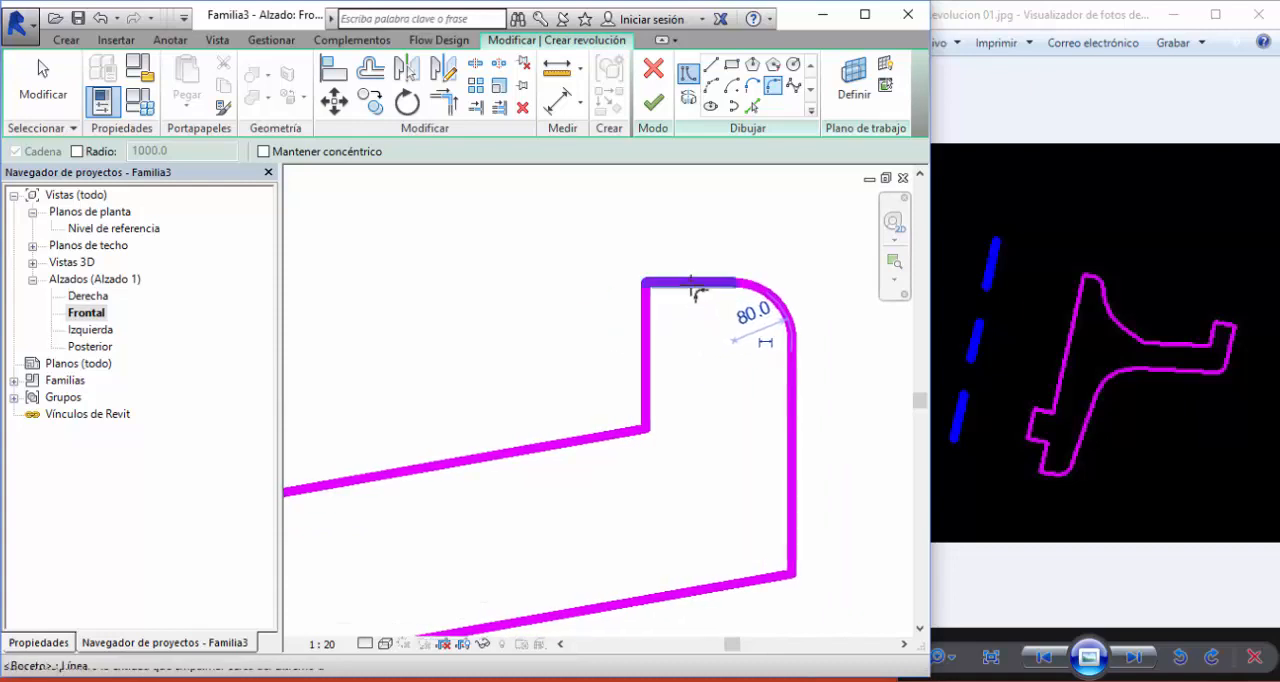
{"action": "left_click", "coordinate": [621, 316]}
{"action": "left_click", "coordinate": [683, 286]}
{"action": "left_click", "coordinate": [635, 309]}
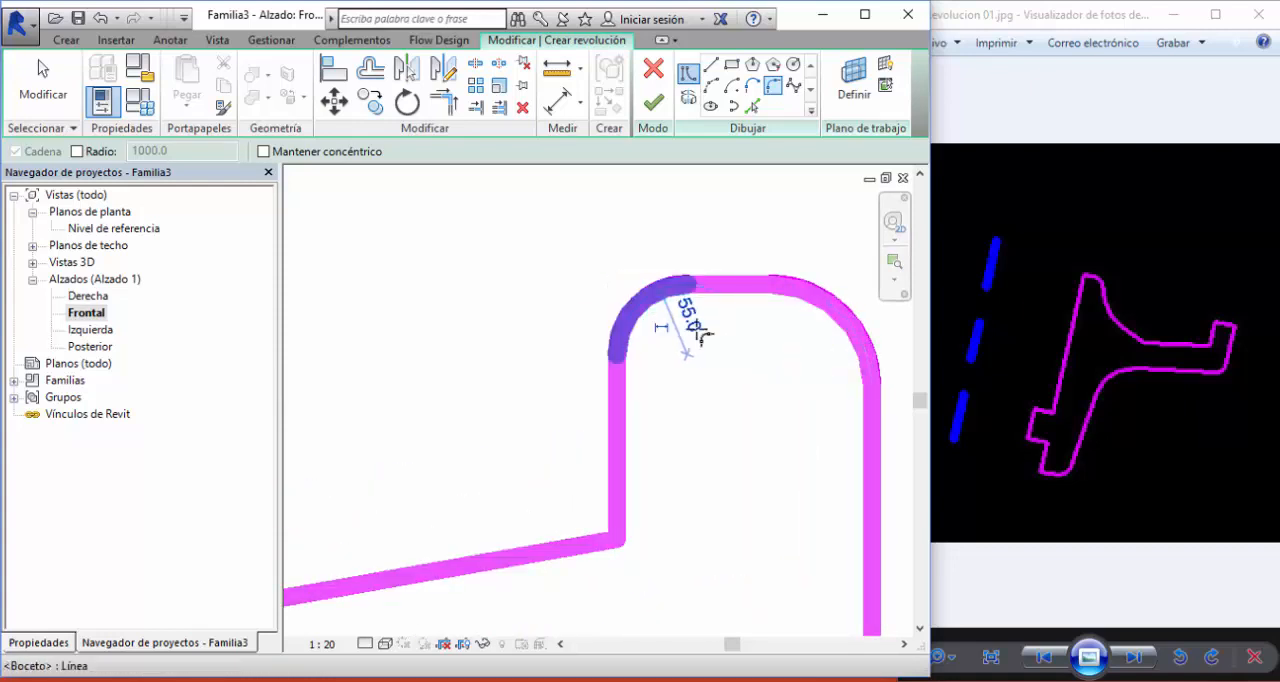
{"action": "scroll", "coordinate": [757, 339], "scroll_direction": "down", "scroll_amount": 2}
{"action": "scroll", "coordinate": [648, 316], "scroll_direction": "down", "scroll_amount": 2}
- Fillet the hub's top corner on the side facing the rim with a radius of about 60
{"action": "mouse_move", "coordinate": [554, 357]}
{"action": "middle_mouse_down"}
{"action": "mouse_move", "coordinate": [655, 318]}
{"action": "mouse_move", "coordinate": [741, 315]}
{"action": "middle_mouse_up"}
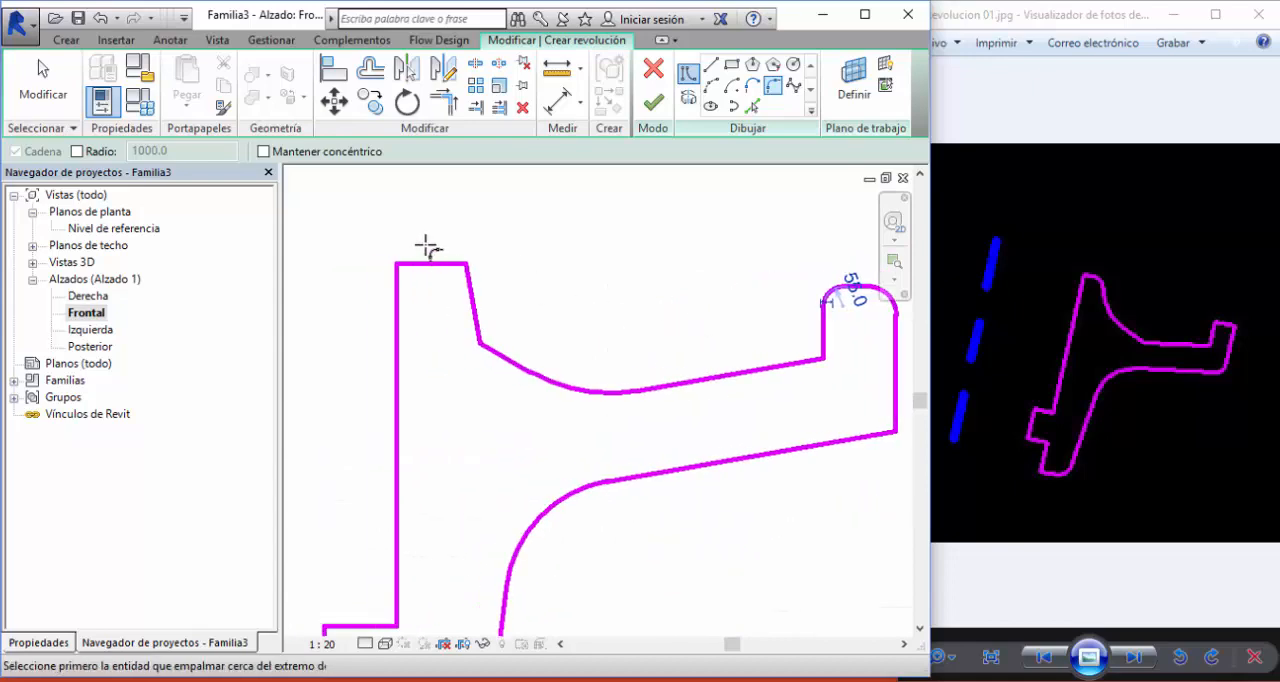
{"action": "scroll", "coordinate": [426, 247], "scroll_direction": "up", "scroll_amount": 2}
{"action": "left_click", "coordinate": [476, 283]}
{"action": "left_click", "coordinate": [496, 295]}
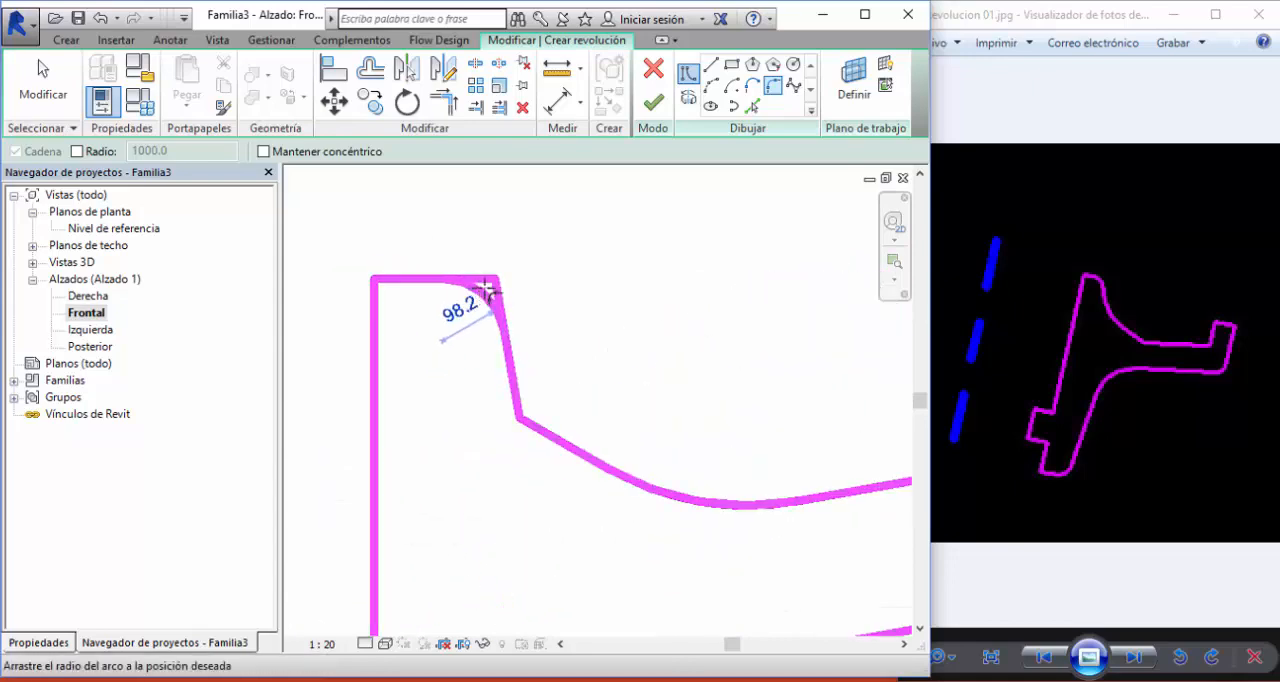
{"action": "left_click", "coordinate": [489, 287]}
{"action": "scroll", "coordinate": [557, 273], "scroll_direction": "down", "scroll_amount": 3}
{"action": "middle_click_drag", "start_coordinate": [674, 303], "coordinate": [645, 302]}
{"action": "scroll", "coordinate": [653, 292], "scroll_direction": "down", "scroll_amount": 1}
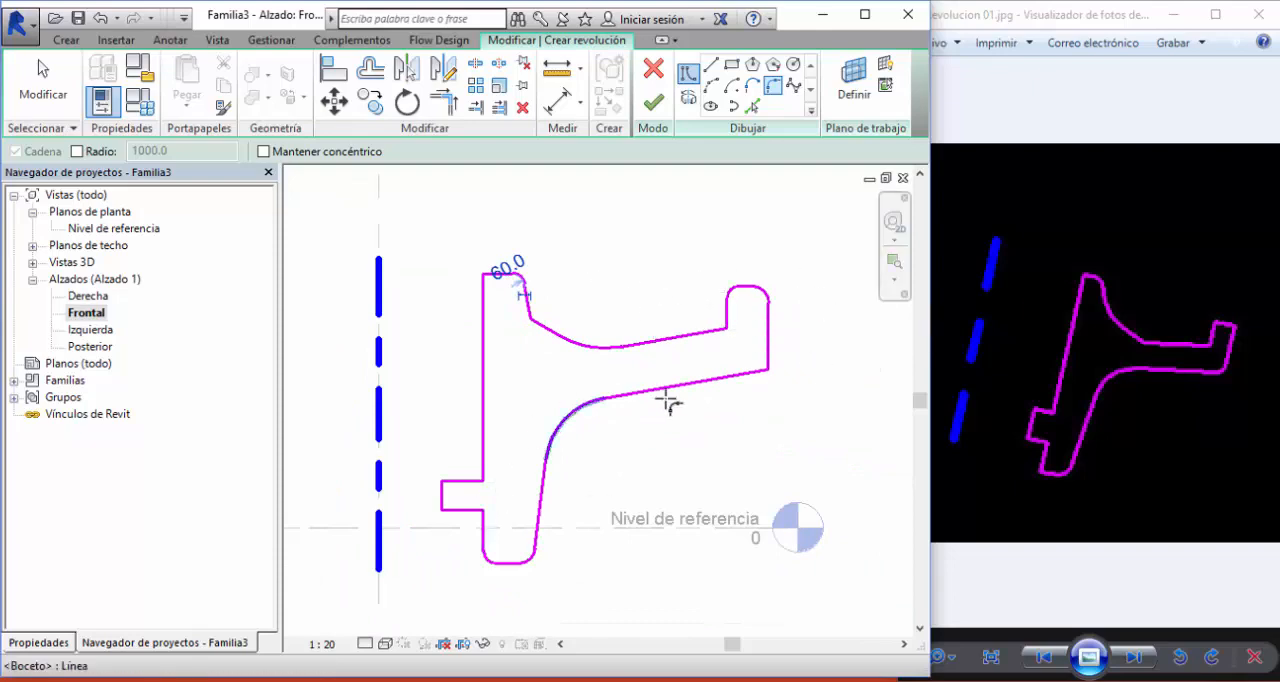
- Finish the sketch to generate the revolved solid and show it in the default 3D view
{"action": "scroll", "coordinate": [666, 400], "scroll_direction": "down", "scroll_amount": 1}
{"action": "left_click", "coordinate": [653, 104]}
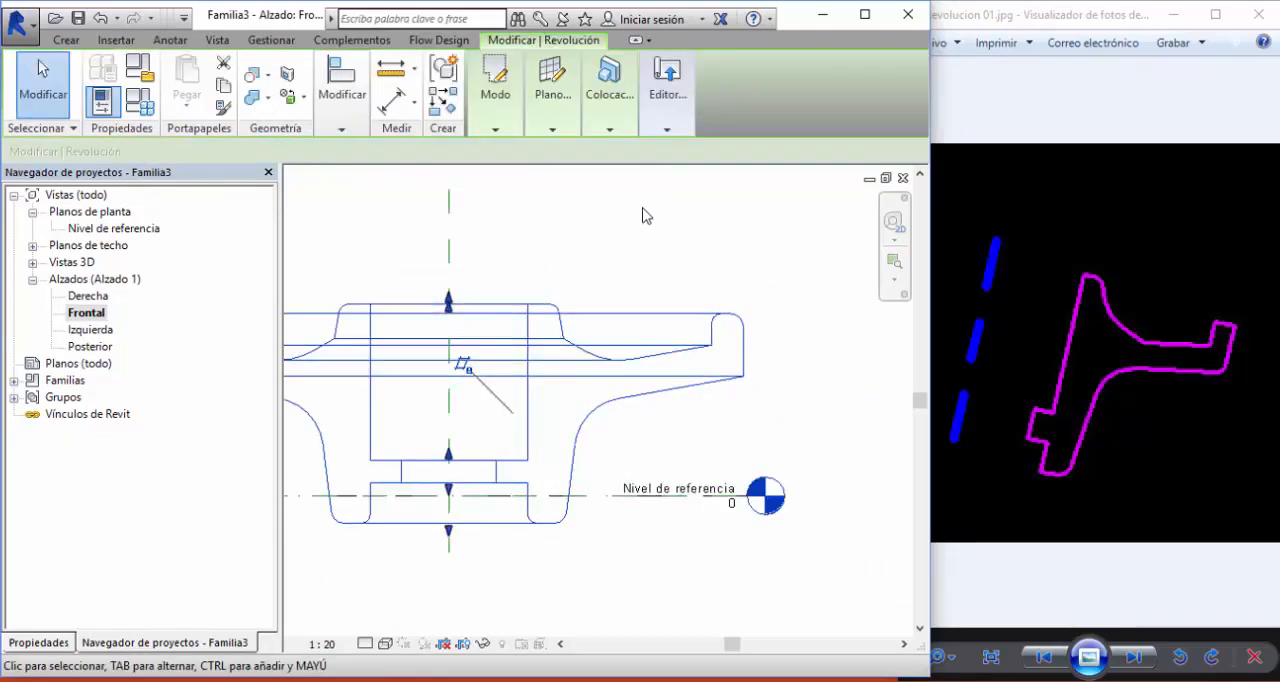
{"action": "scroll", "coordinate": [646, 214], "scroll_direction": "down", "scroll_amount": 1}
{"action": "middle_click_drag", "start_coordinate": [597, 274], "coordinate": [683, 345]}
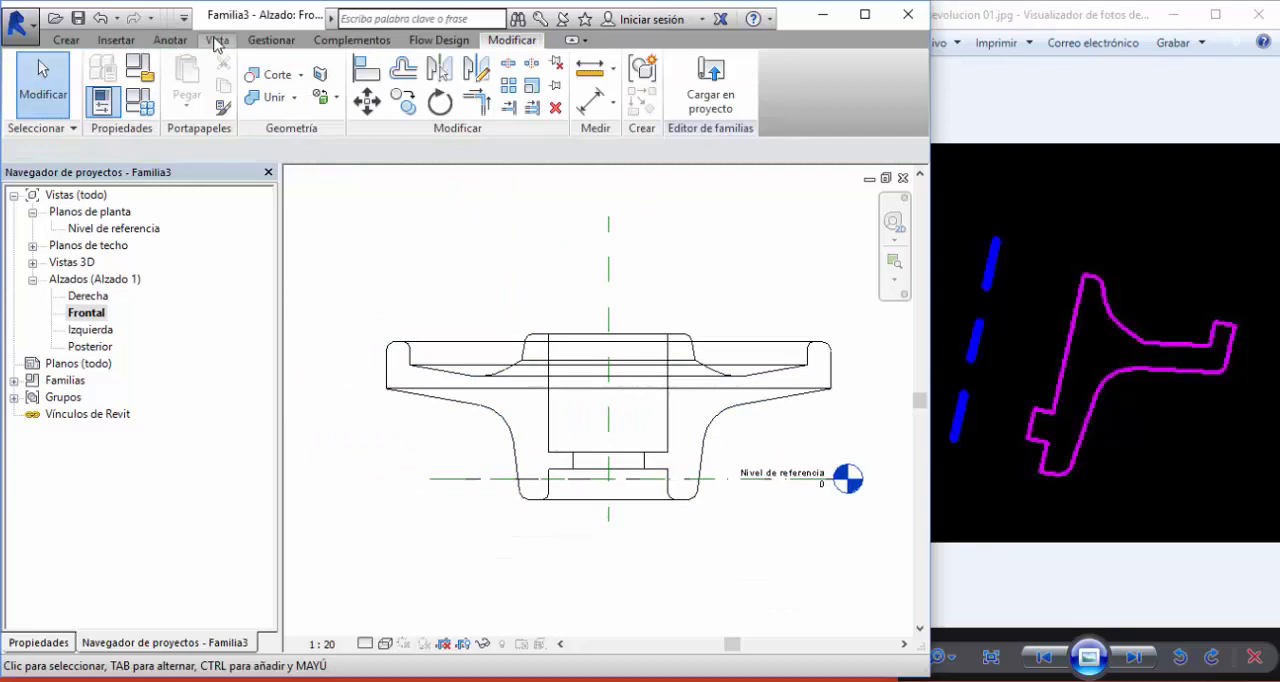
{"action": "left_click", "coordinate": [217, 40]}
{"action": "left_click", "coordinate": [222, 88]}
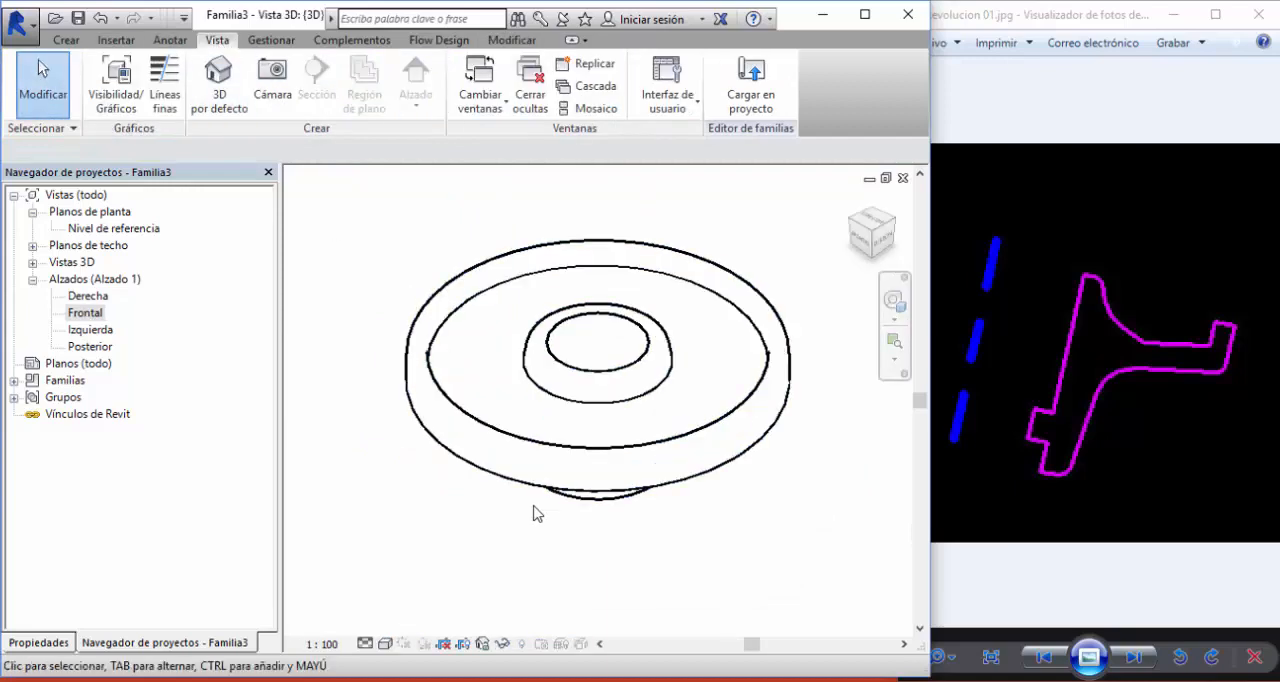
- Set the 3D view to the shaded visual style (Sombreado) with high detail level (Alto)
{"action": "left_click", "coordinate": [382, 644]}
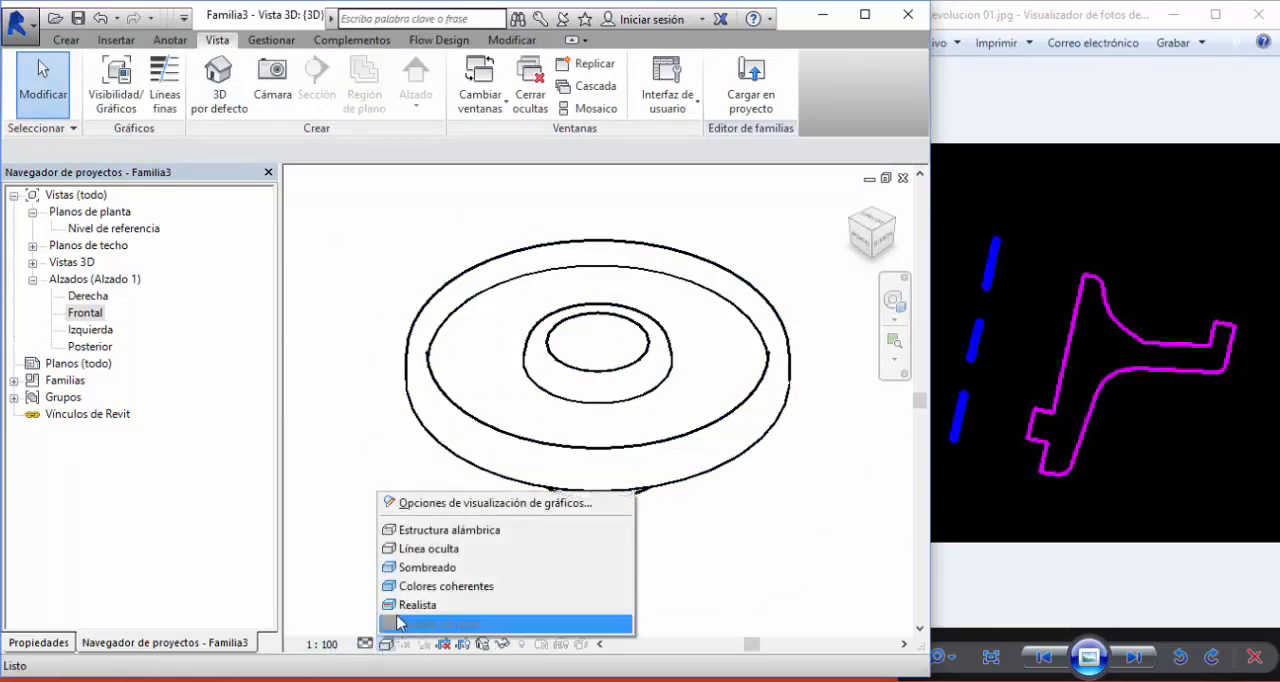
{"action": "left_click", "coordinate": [440, 566]}
{"action": "left_click", "coordinate": [367, 641]}
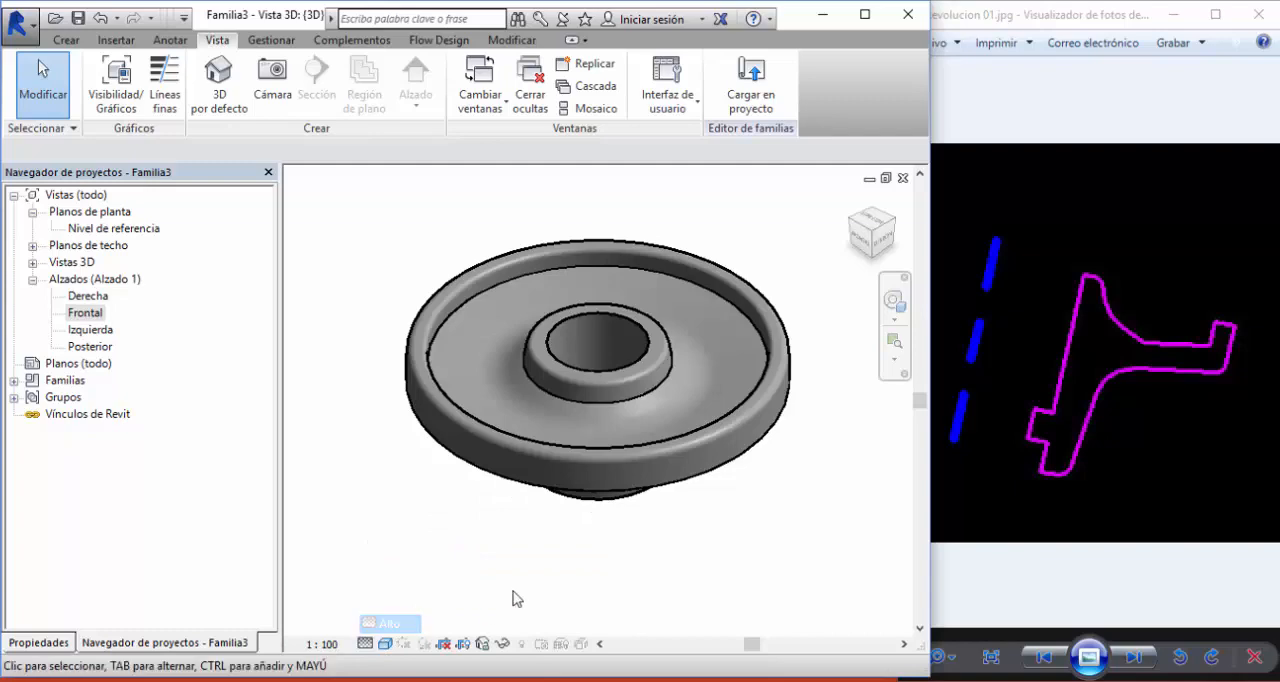
{"action": "middle_click_drag", "start_coordinate": [626, 562], "coordinate": [586, 500], "text": "shift"}
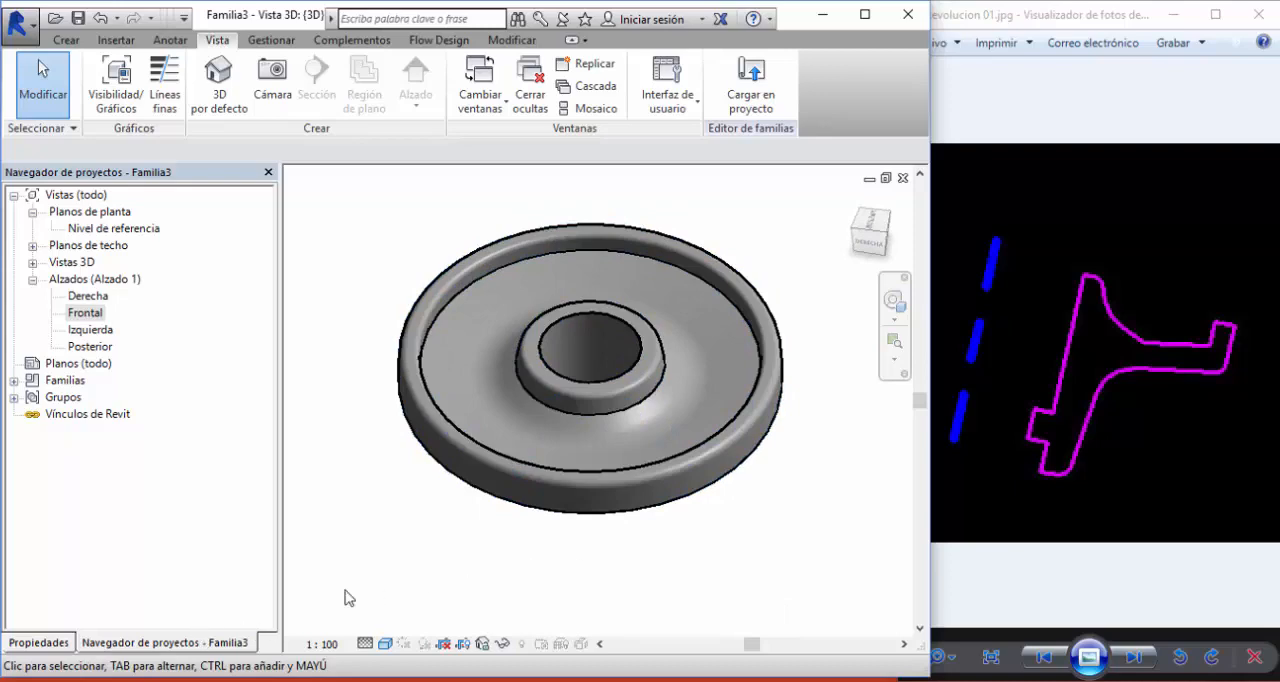
- Set the revolved solid's end angle to 270° to cut away a quarter and expose its cross-section
{"action": "left_click", "coordinate": [534, 476]}
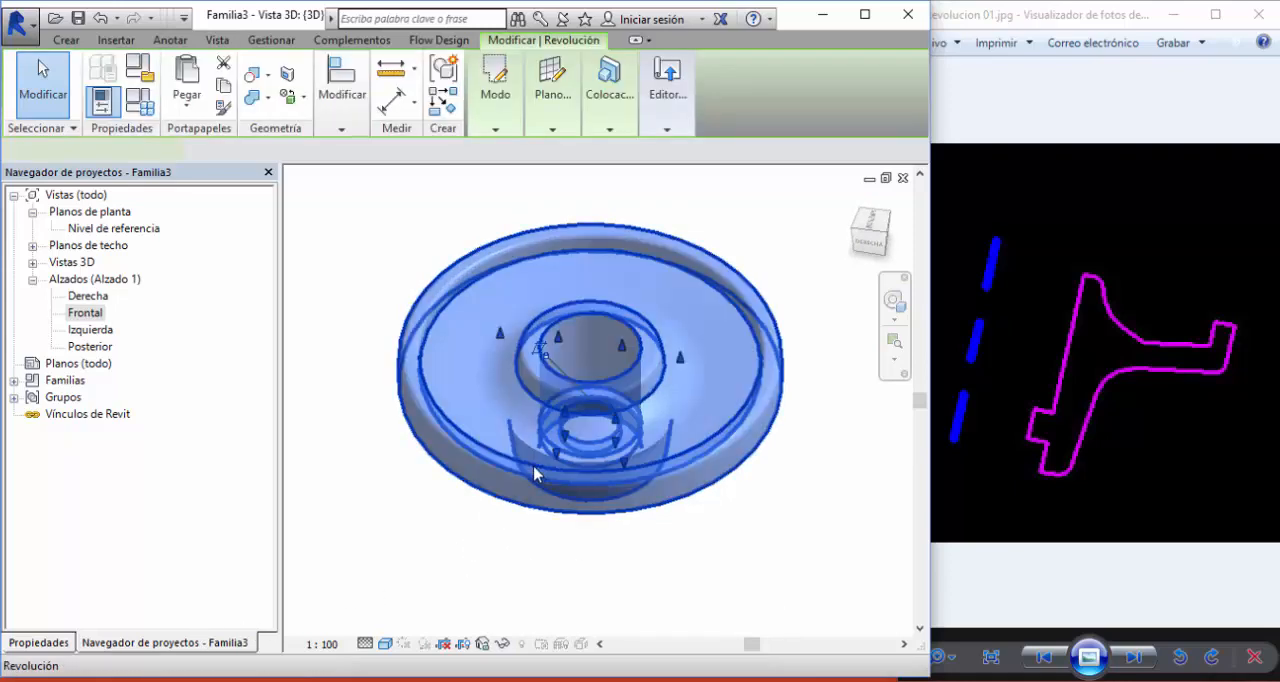
{"action": "left_click", "coordinate": [36, 643]}
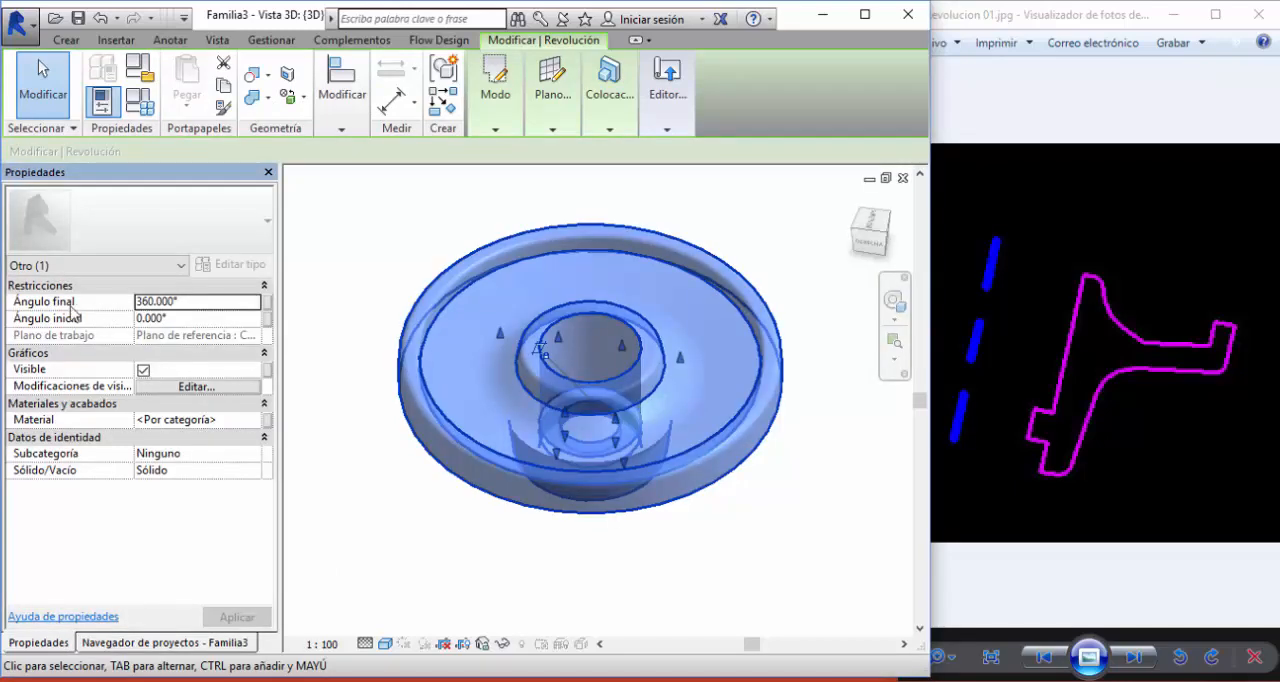
{"action": "left_click", "coordinate": [180, 318]}
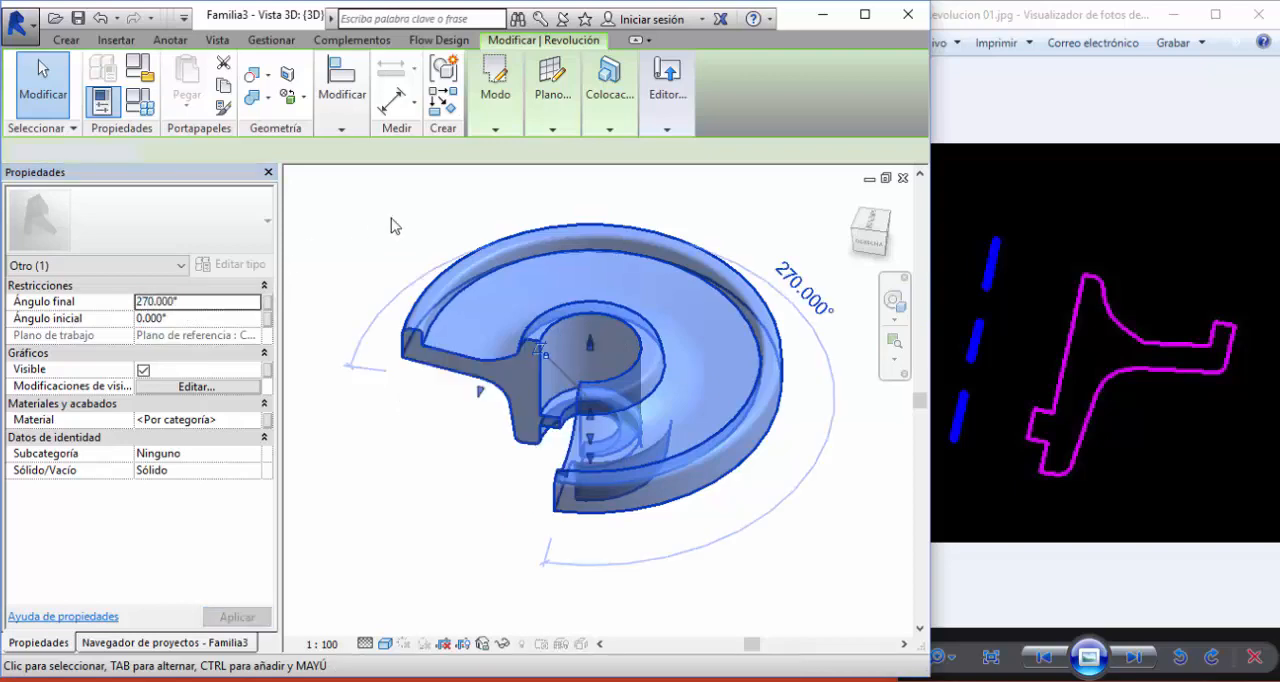
{"action": "left_click", "coordinate": [475, 478]}
{"action": "middle_click_drag", "start_coordinate": [480, 478], "coordinate": [512, 425], "text": "shift"}
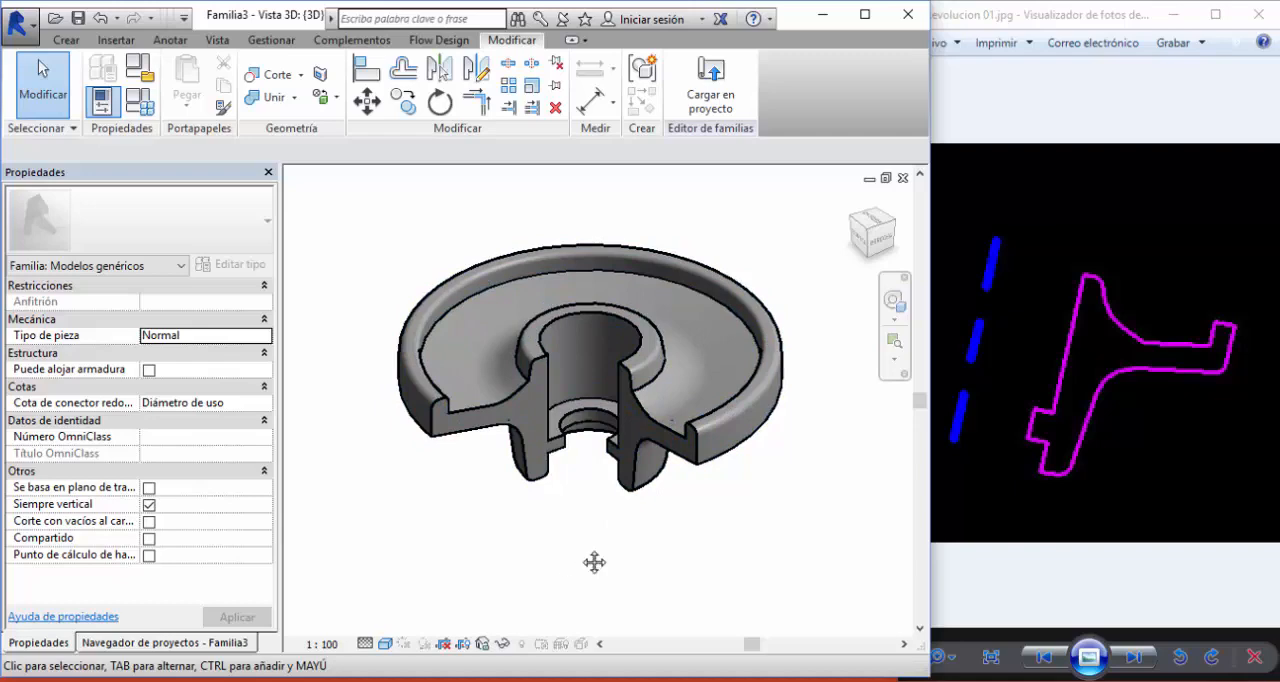
{"action": "middle_click_drag", "start_coordinate": [594, 562], "coordinate": [532, 549], "text": "shift"}
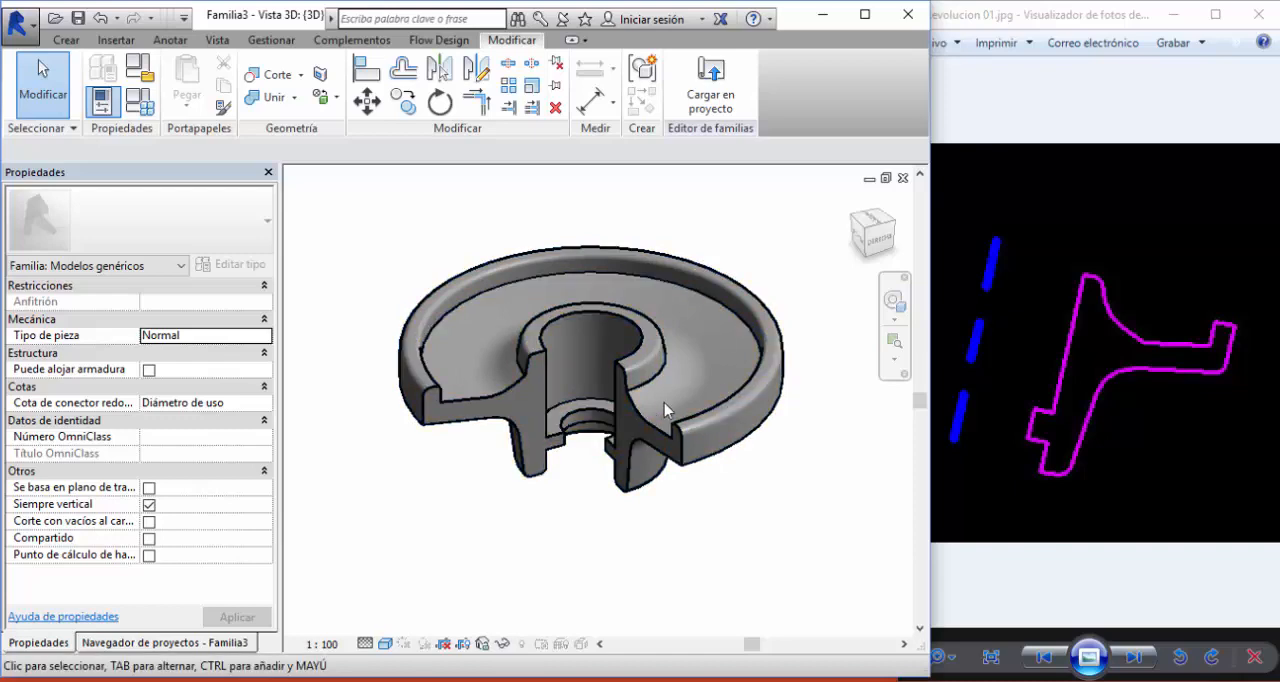
{"action": "left_click", "coordinate": [481, 423]}
{"action": "left_click", "coordinate": [340, 505]}
{"action": "left_click", "coordinate": [431, 419]}
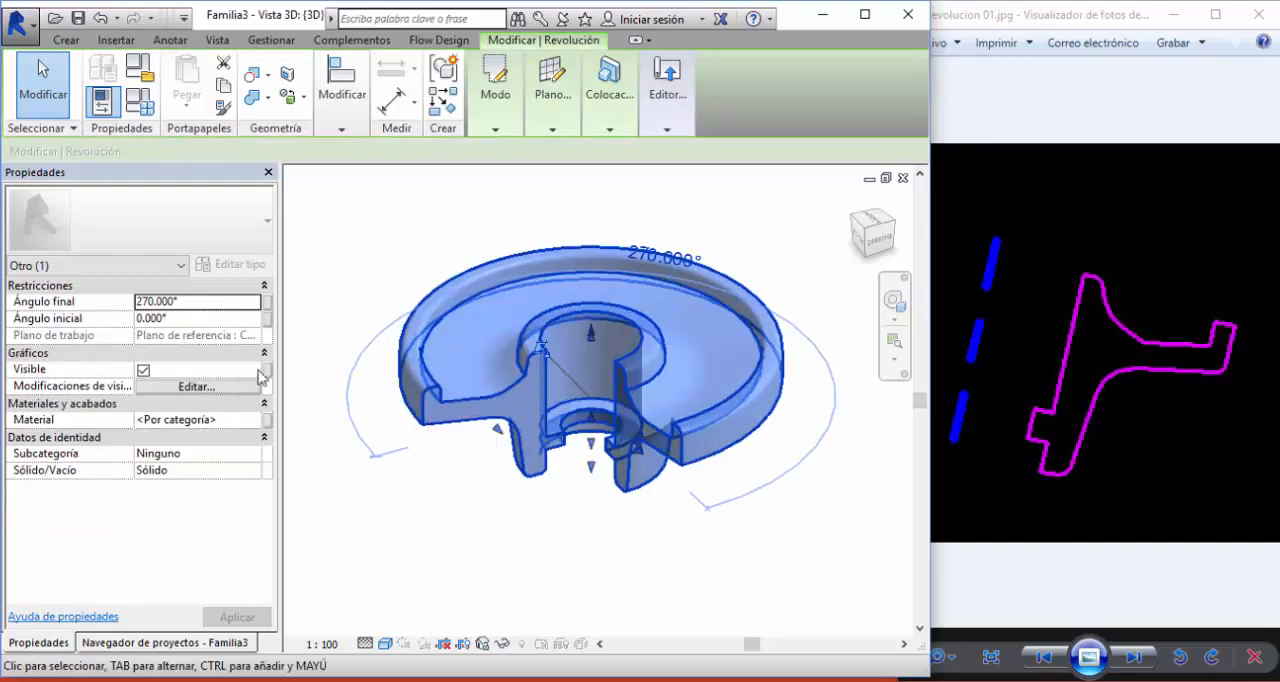
{"action": "left_click", "coordinate": [371, 492]}
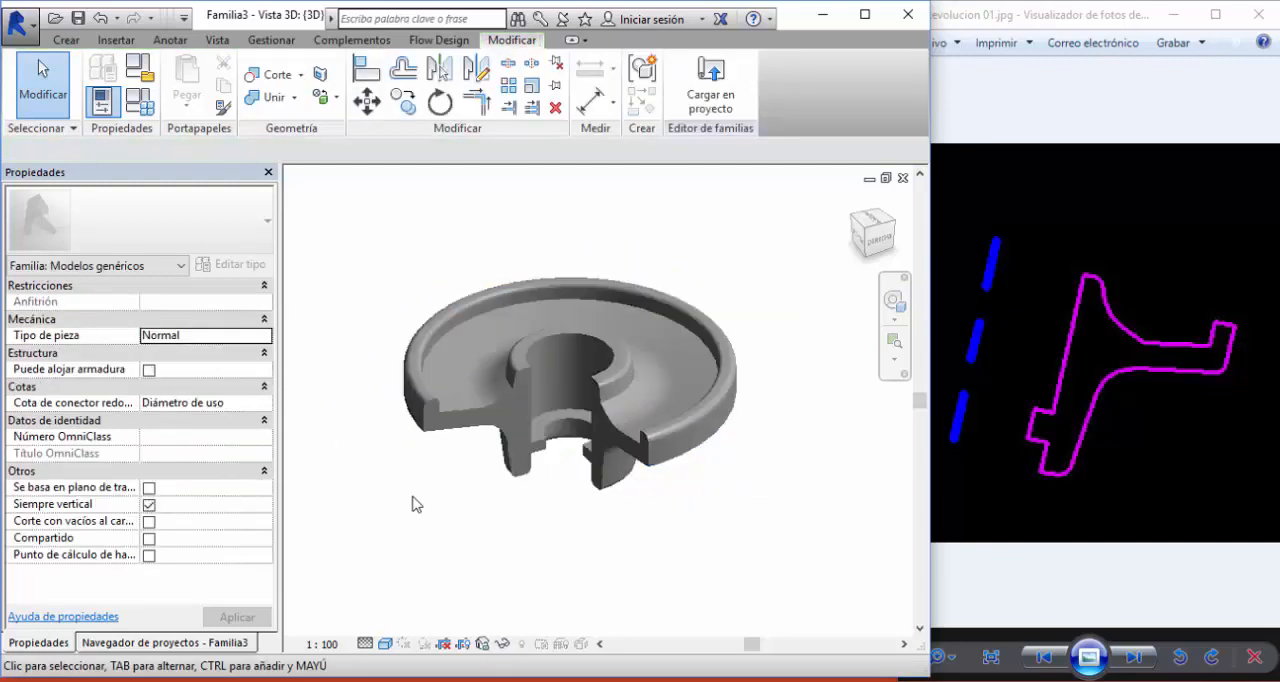
{"action": "scroll", "coordinate": [560, 514], "scroll_direction": "up", "scroll_amount": 3}
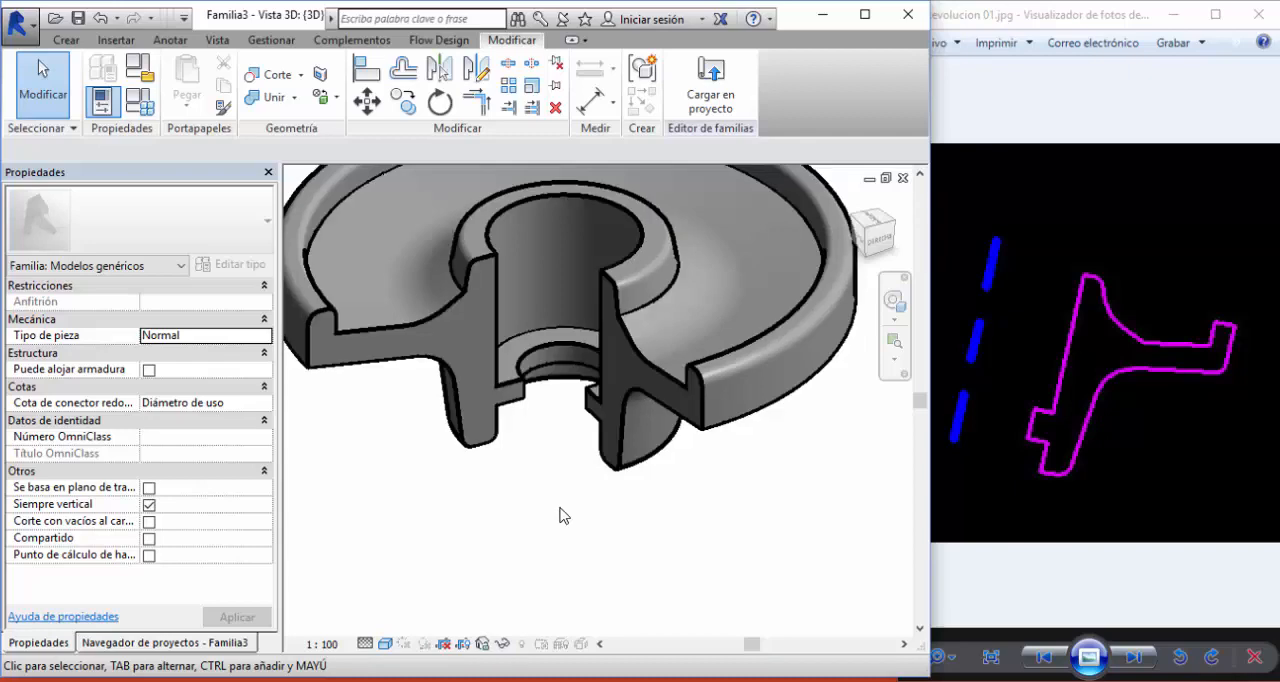
- Edit the revolved solid's sketch in the front elevation and delete the small rectangular tab on the hub's inner side
{"action": "key", "text": "ctrl+Tab"}
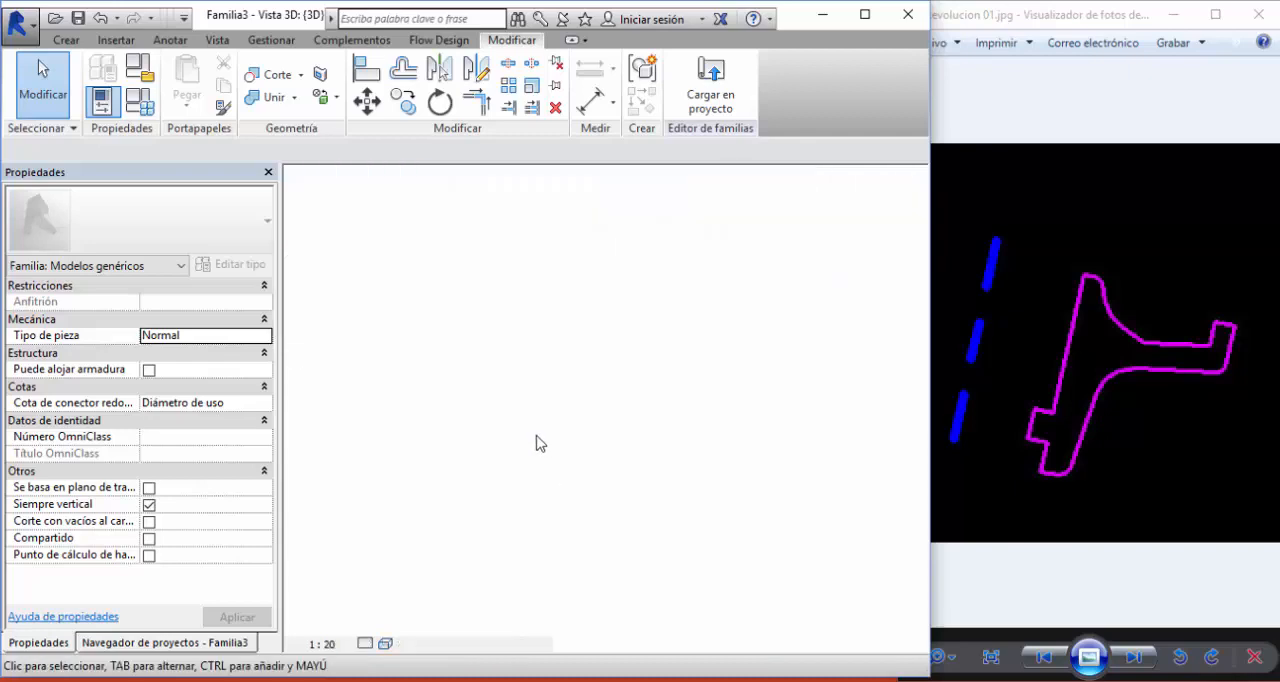
{"action": "left_click", "coordinate": [629, 394]}
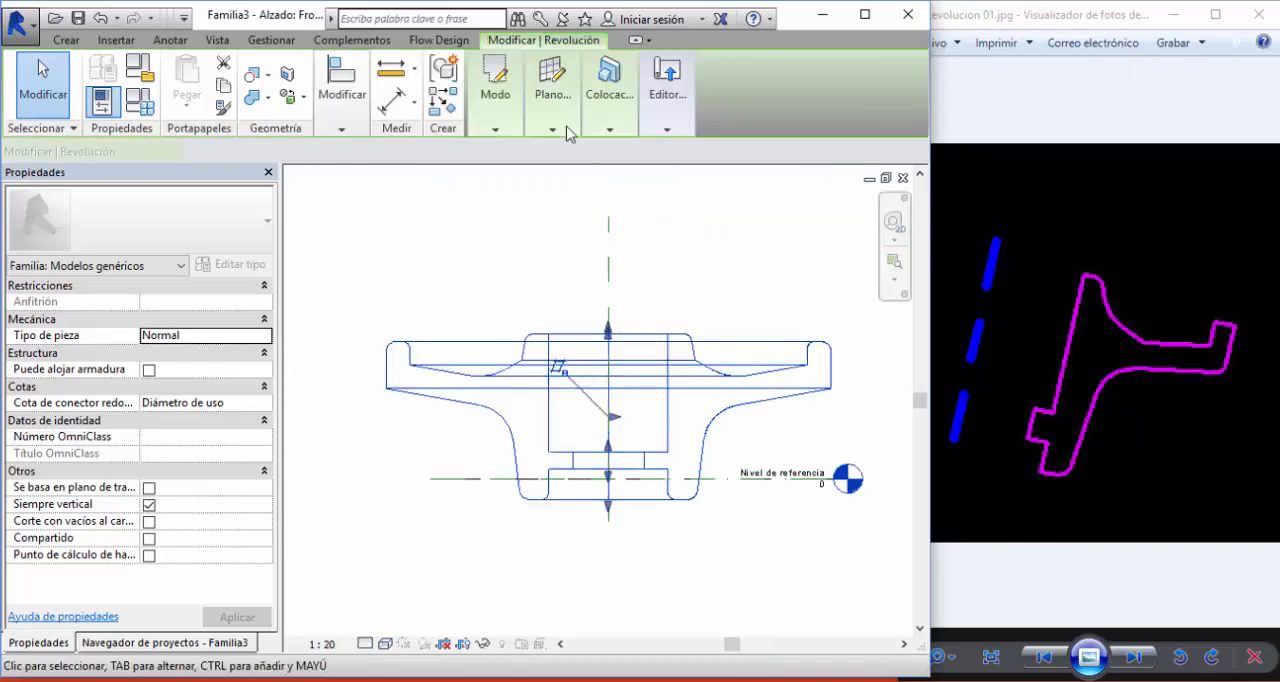
{"action": "left_click", "coordinate": [497, 185]}
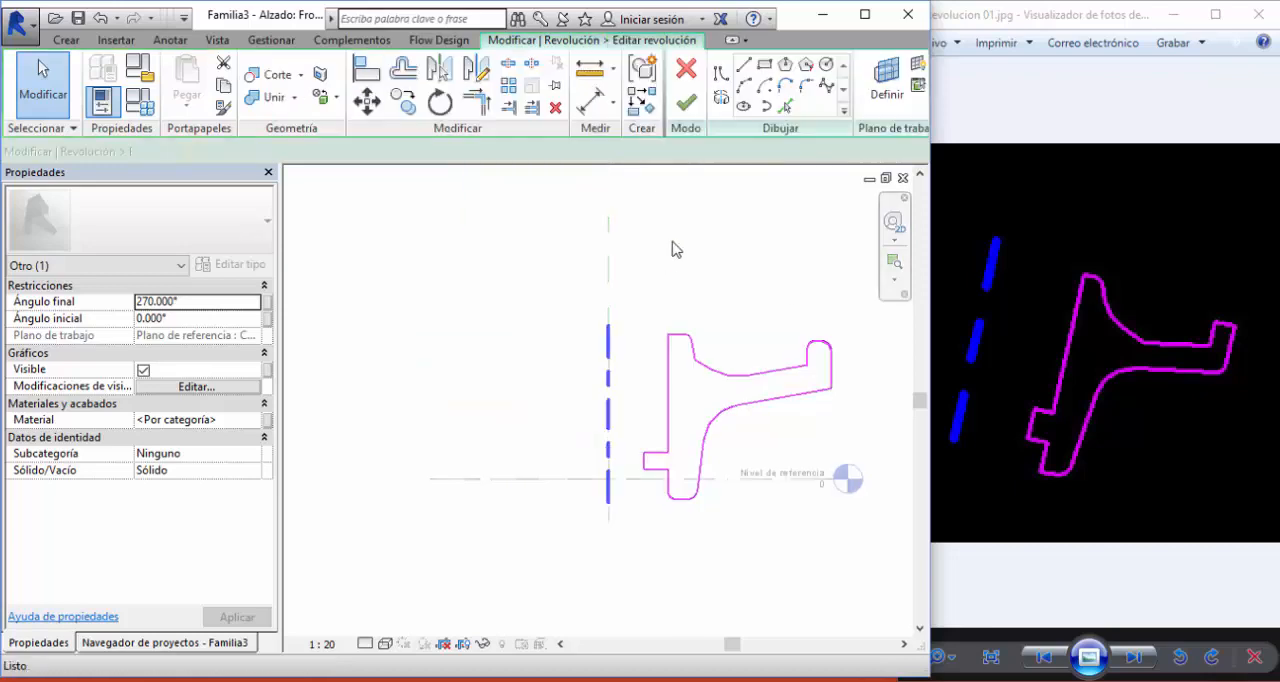
{"action": "scroll", "coordinate": [626, 453], "scroll_direction": "up", "scroll_amount": 2}
{"action": "left_click_drag", "start_coordinate": [562, 380], "coordinate": [663, 480]}
{"action": "key", "text": "Delete"}
- Replace the hub's split inner edge with one straight line by deleting its upper segment and extending the lower one, and finish the sketch
{"action": "left_click", "coordinate": [635, 398]}
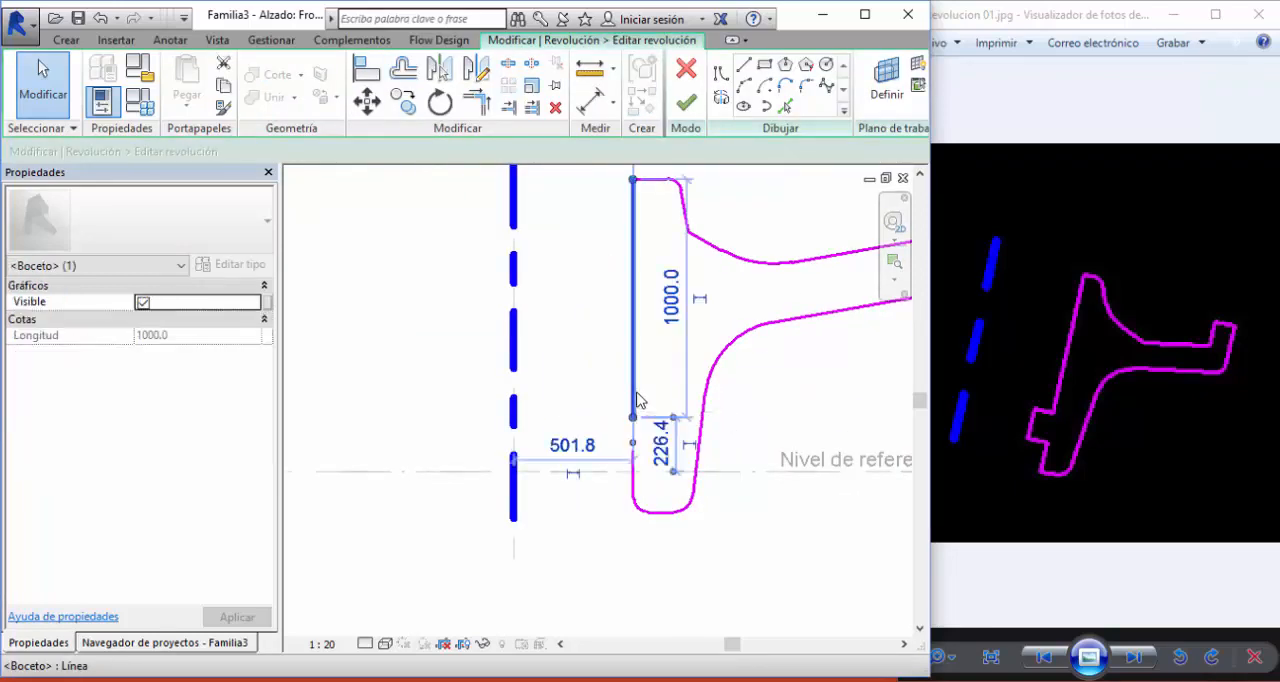
{"action": "key", "text": "Delete"}
{"action": "left_click", "coordinate": [477, 101]}
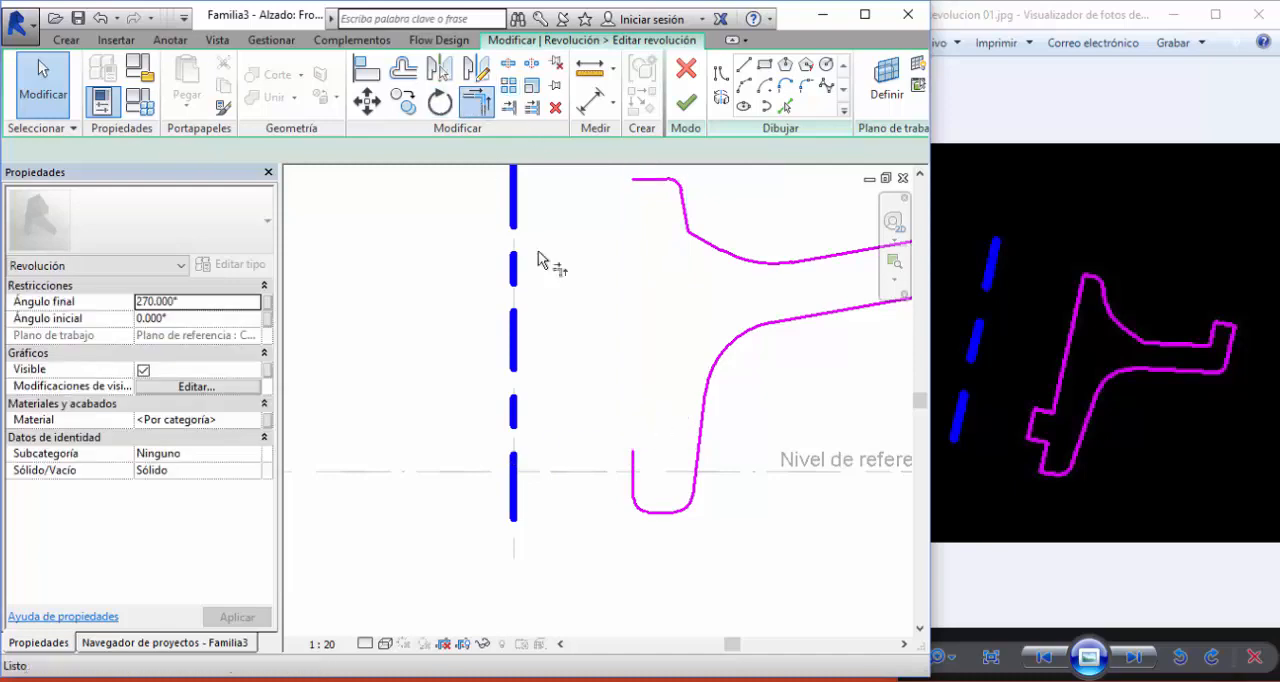
{"action": "left_click", "coordinate": [632, 462]}
{"action": "left_click", "coordinate": [649, 181]}
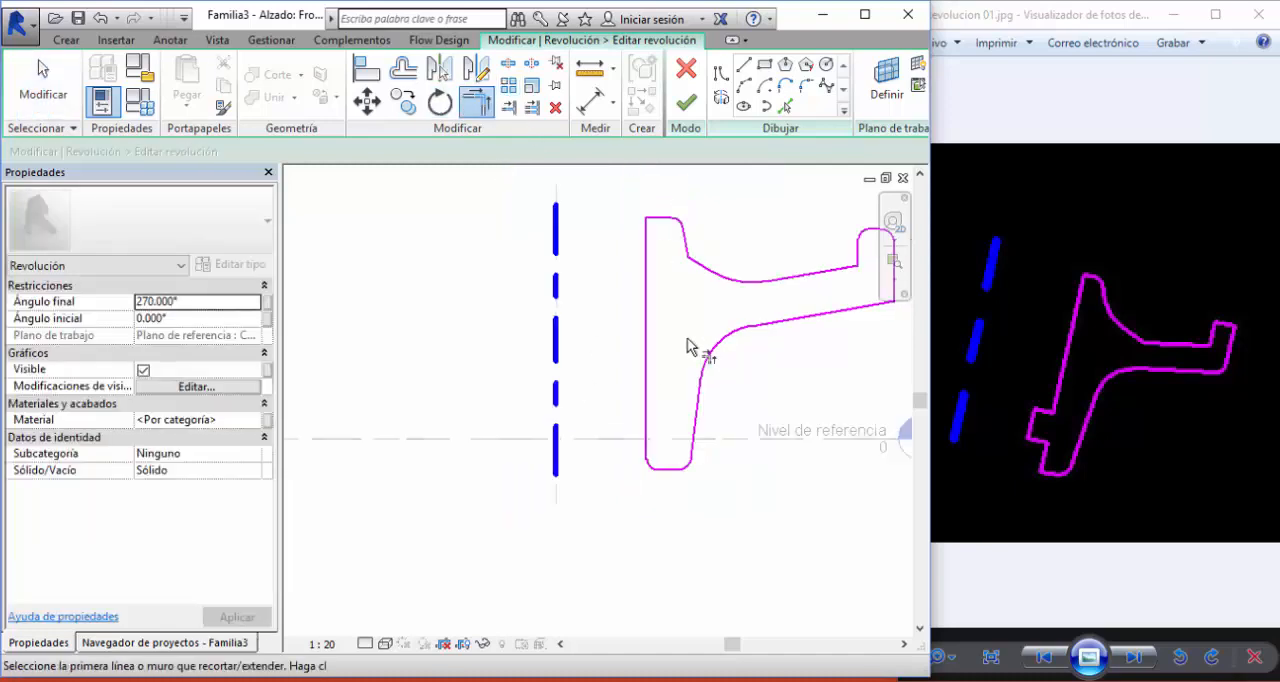
{"action": "left_click", "coordinate": [686, 102]}
{"action": "left_click", "coordinate": [470, 228]}
{"action": "scroll", "coordinate": [655, 305], "scroll_direction": "down", "scroll_amount": 2}
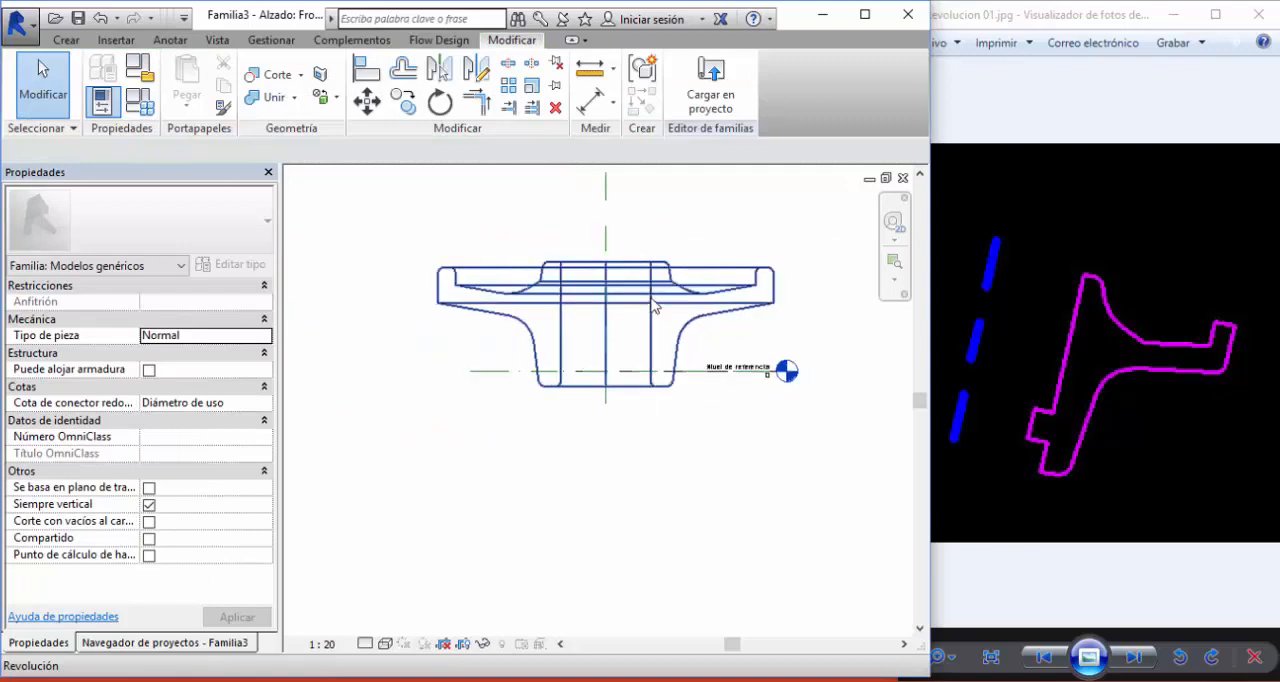
{"action": "scroll", "coordinate": [660, 295], "scroll_direction": "up", "scroll_amount": 1}
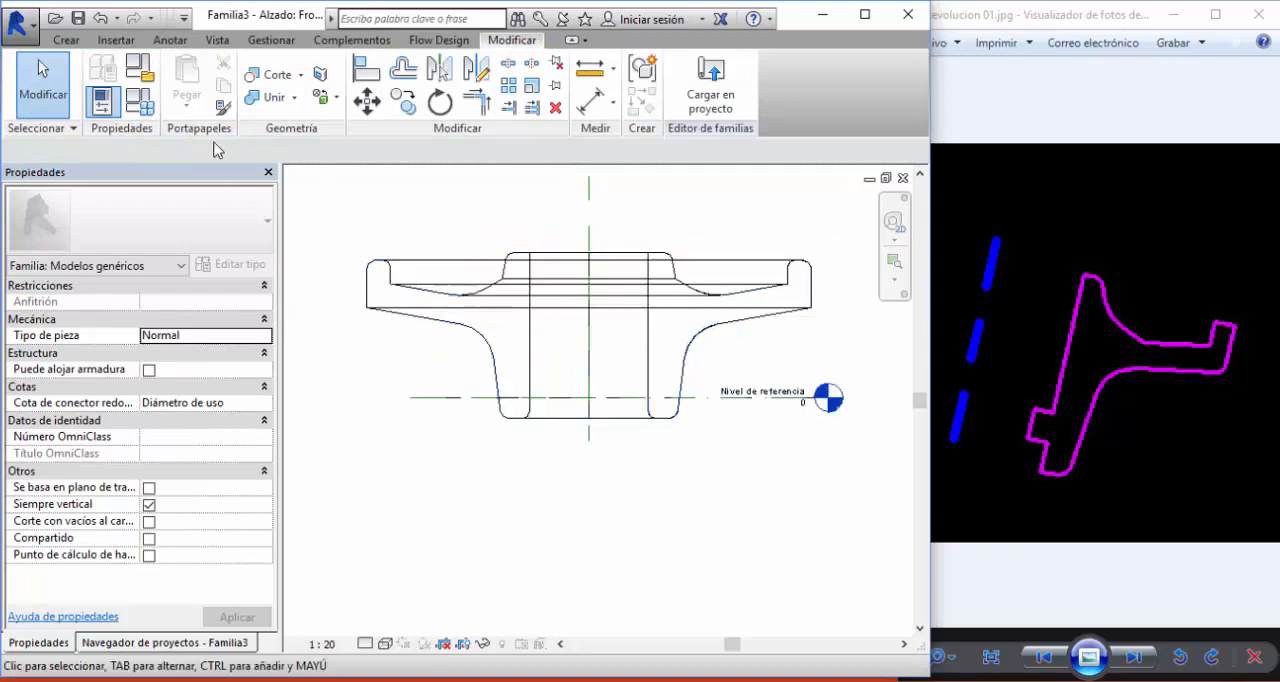
- Start a second revolve and draw its axis about 1900 long along the vertical centre reference plane
{"action": "left_click", "coordinate": [68, 41]}
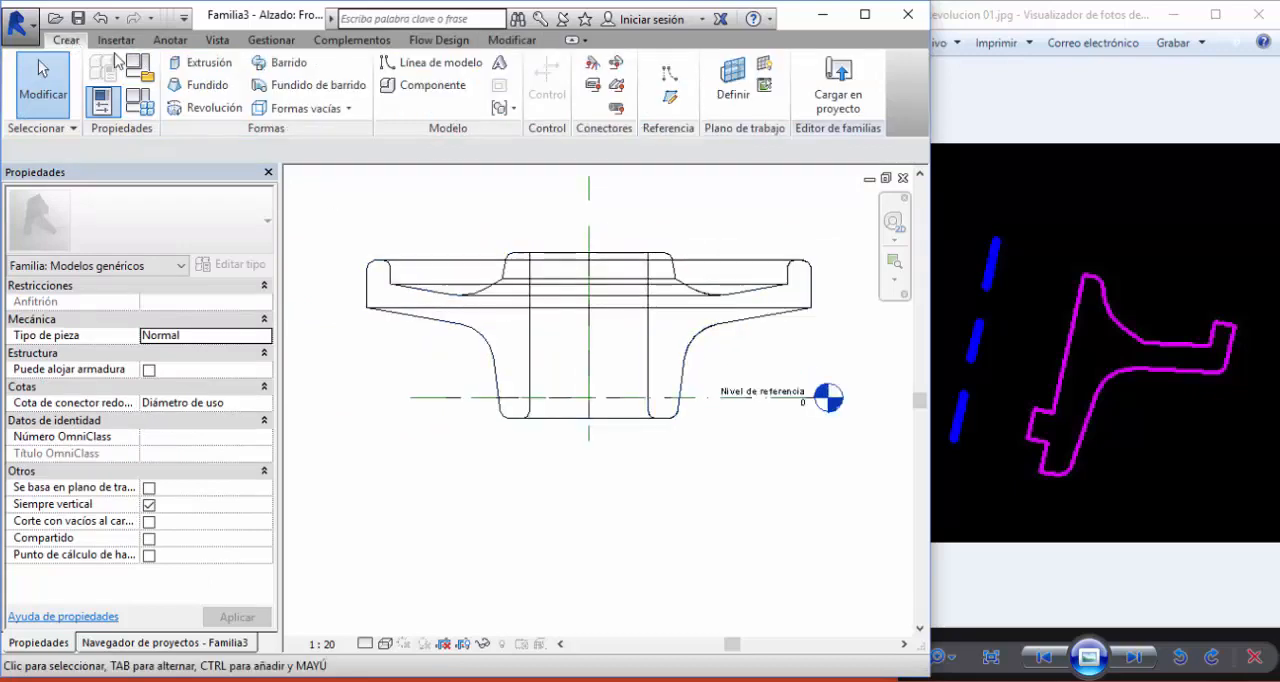
{"action": "left_click", "coordinate": [228, 113]}
{"action": "left_click", "coordinate": [727, 97]}
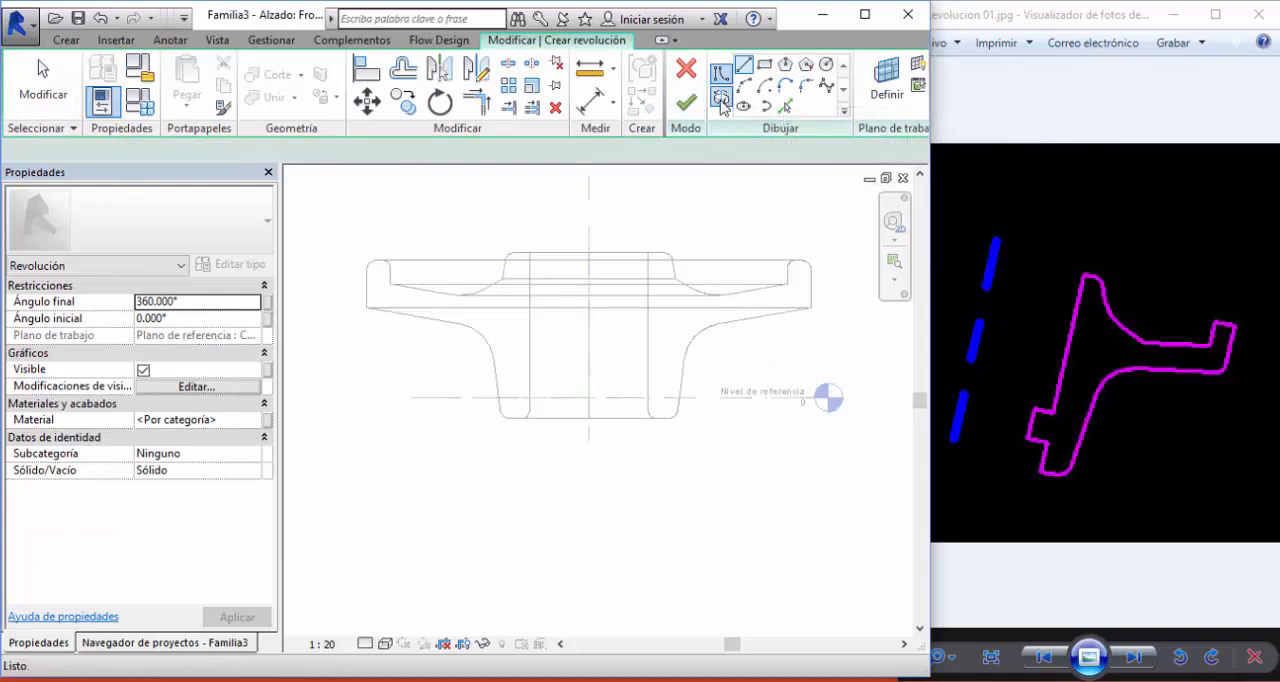
{"action": "left_click", "coordinate": [588, 440]}
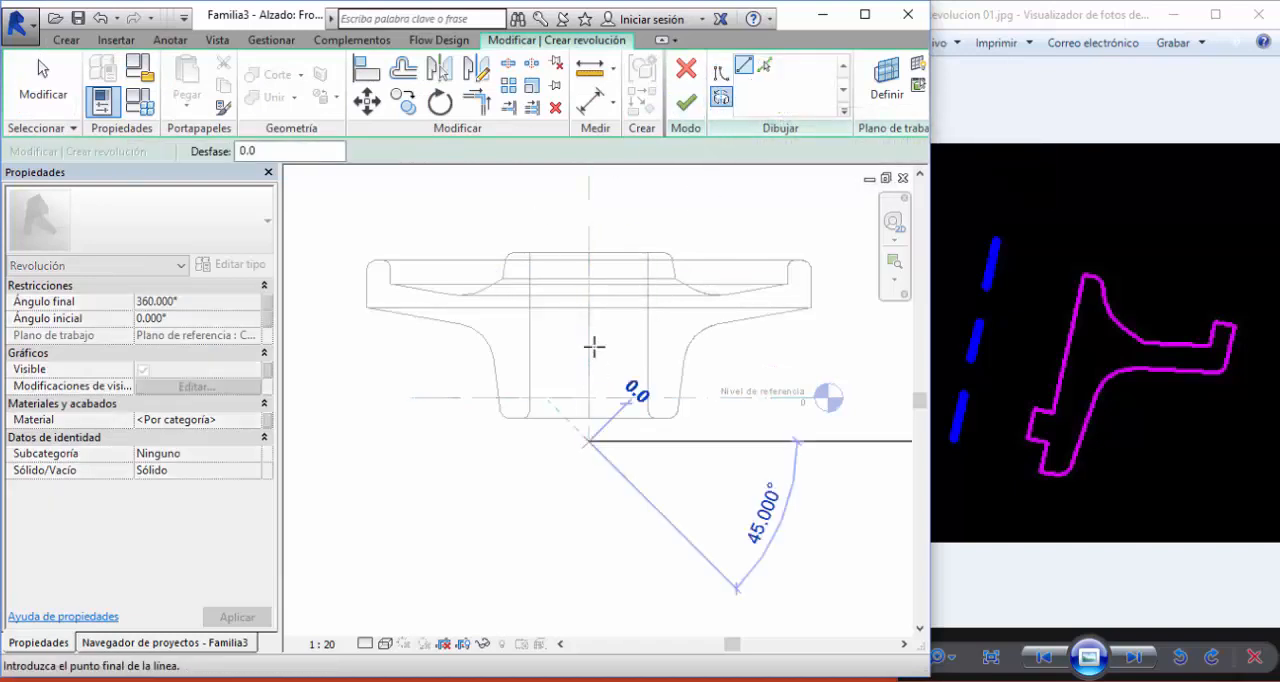
{"action": "left_click", "coordinate": [588, 216]}
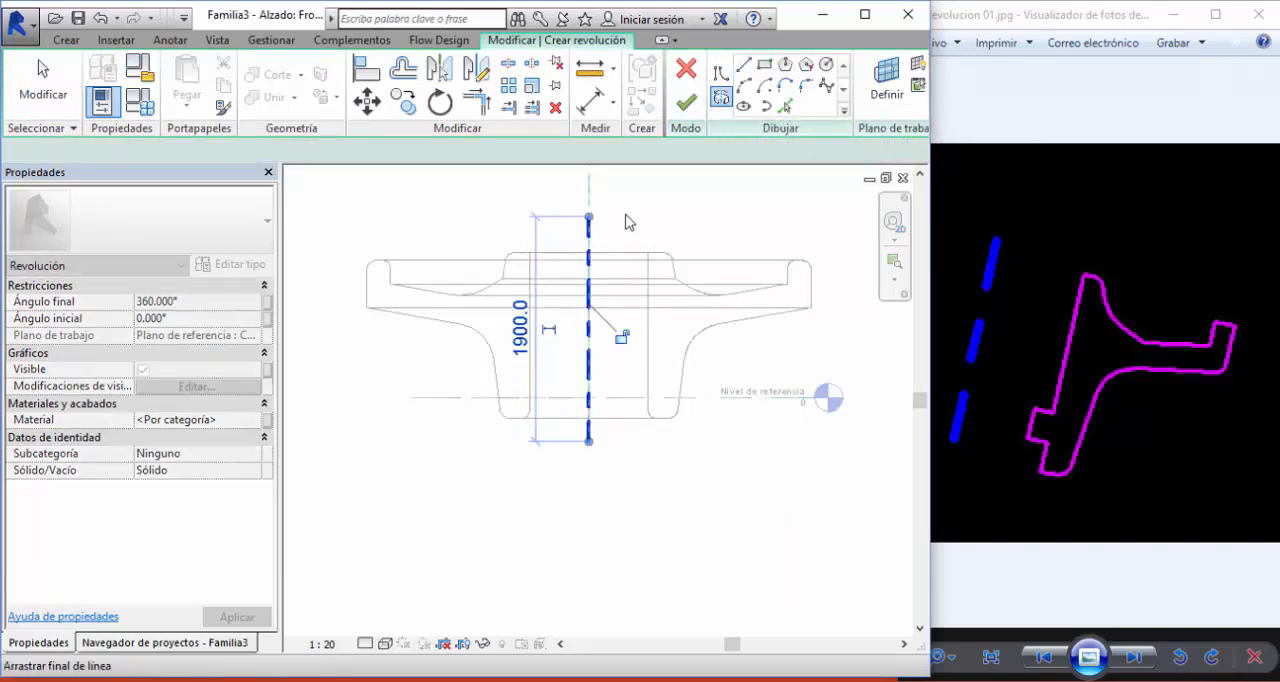
- Sketch a 200 by 200 rectangle against the hub's inner edge, just above the reference level, and finish the revolve
{"action": "left_click", "coordinate": [721, 73]}
{"action": "left_click", "coordinate": [765, 64]}
{"action": "scroll", "coordinate": [669, 357], "scroll_direction": "up", "scroll_amount": 3}
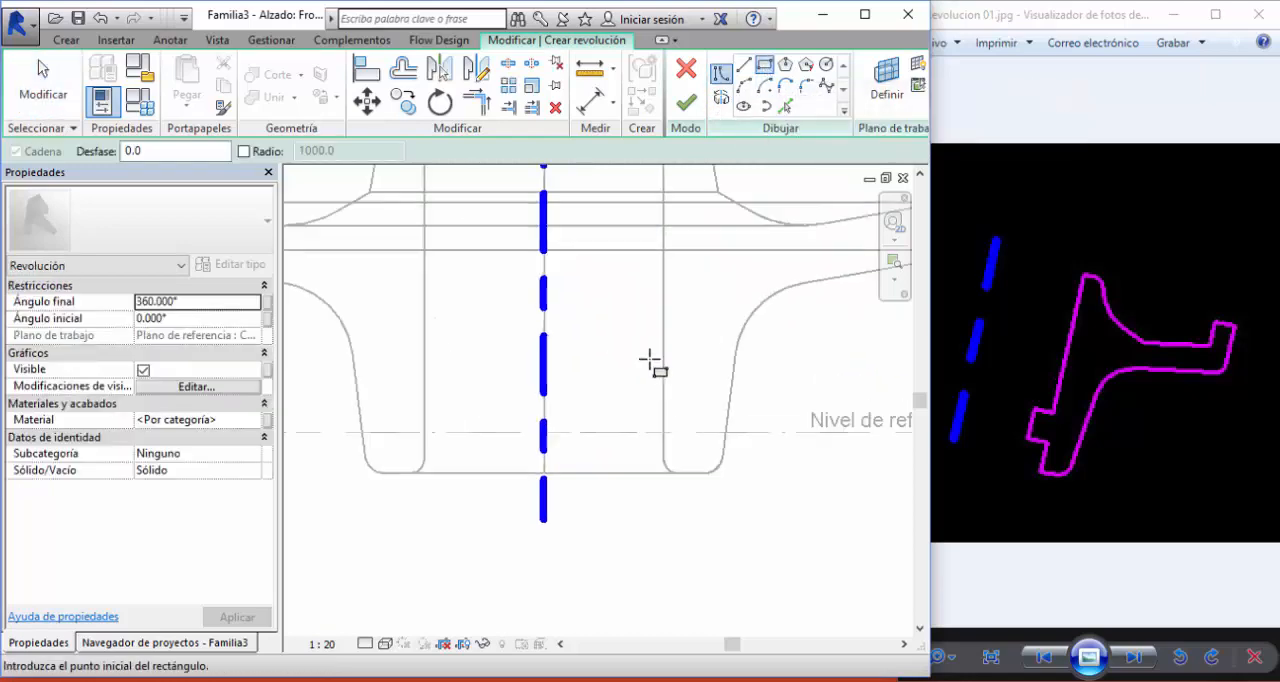
{"action": "left_click", "coordinate": [665, 348]}
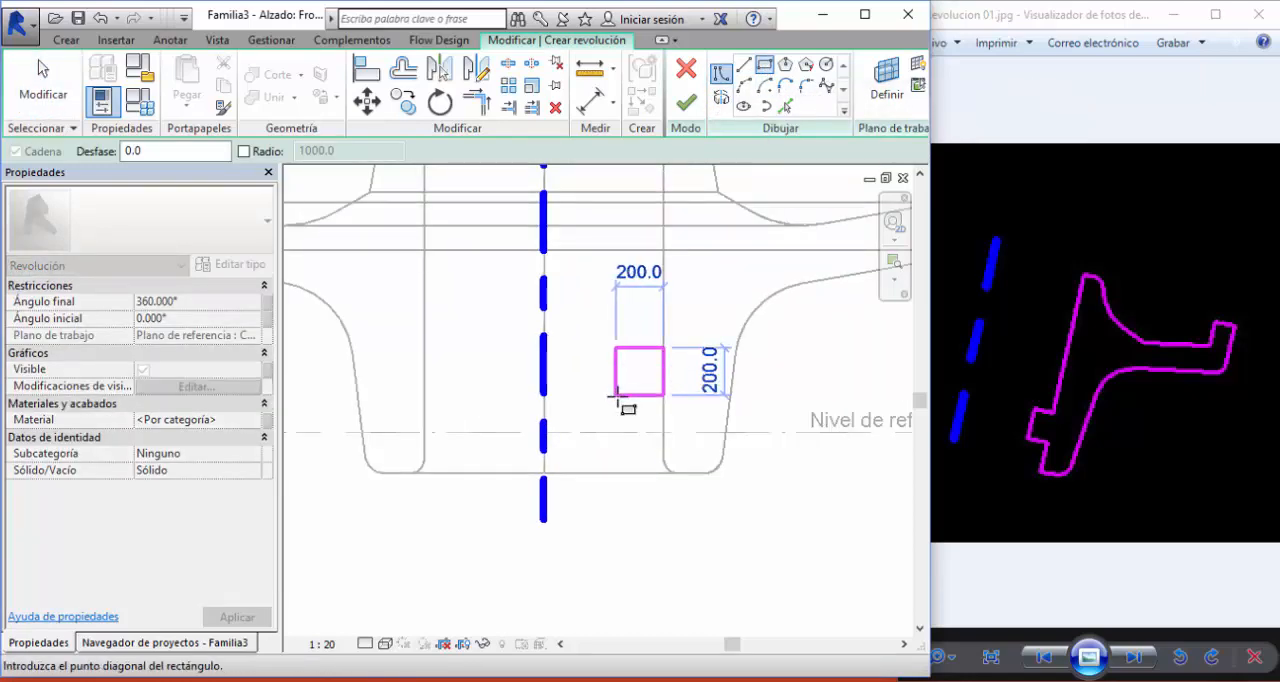
{"action": "left_click", "coordinate": [615, 396]}
{"action": "left_click", "coordinate": [686, 102]}
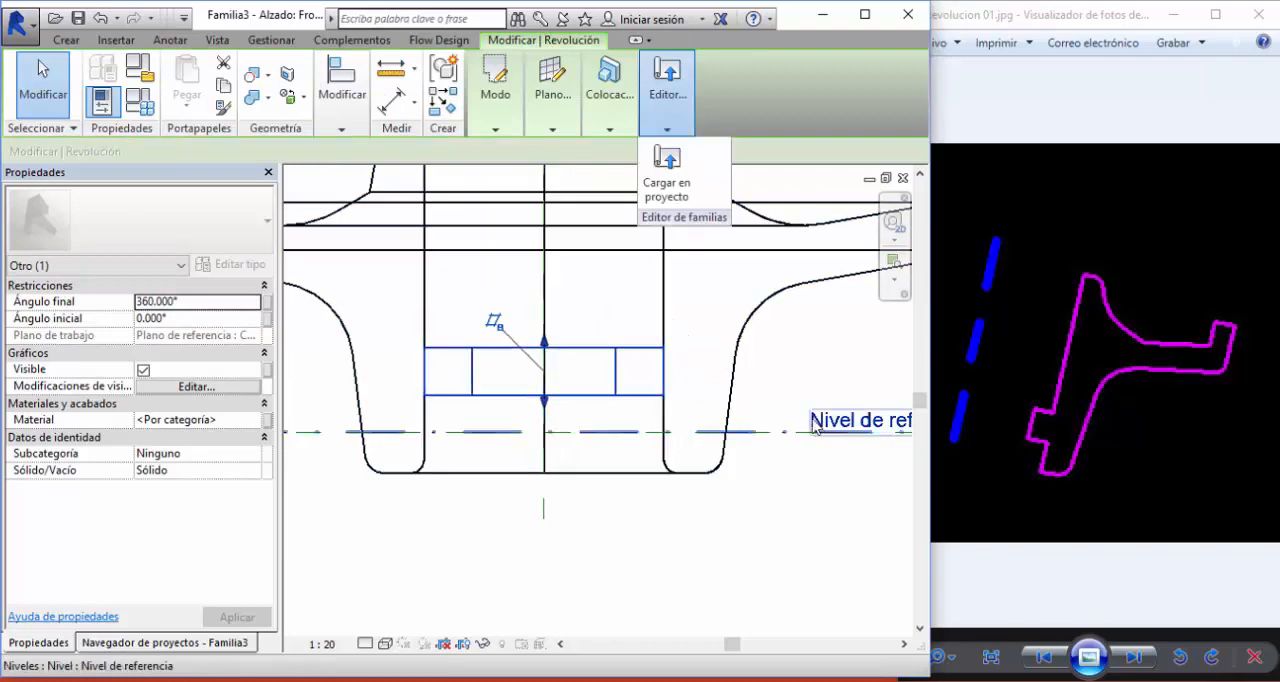
{"action": "left_click", "coordinate": [800, 375]}
{"action": "scroll", "coordinate": [800, 367], "scroll_direction": "down", "scroll_amount": 2}
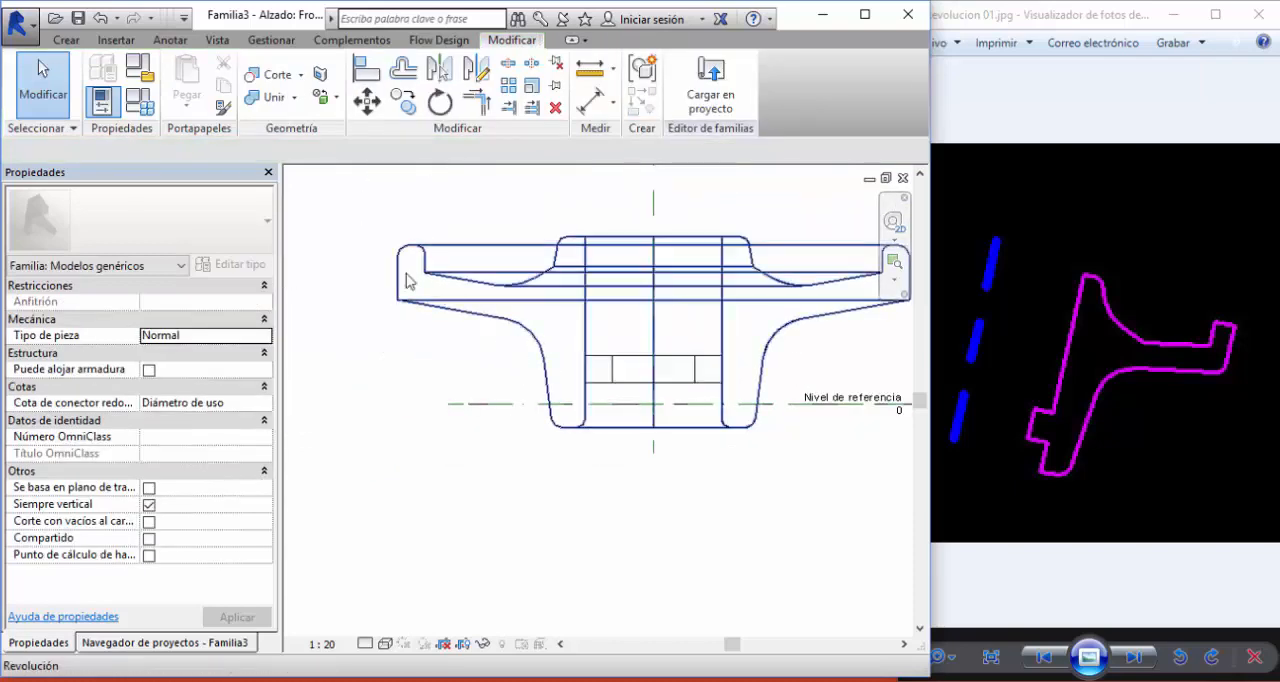
- In the 3D view, set the end angle of the small inner ring to 270°
{"action": "key", "text": "ctrl+Tab"}
{"action": "key", "text": "ctrl+Tab"}
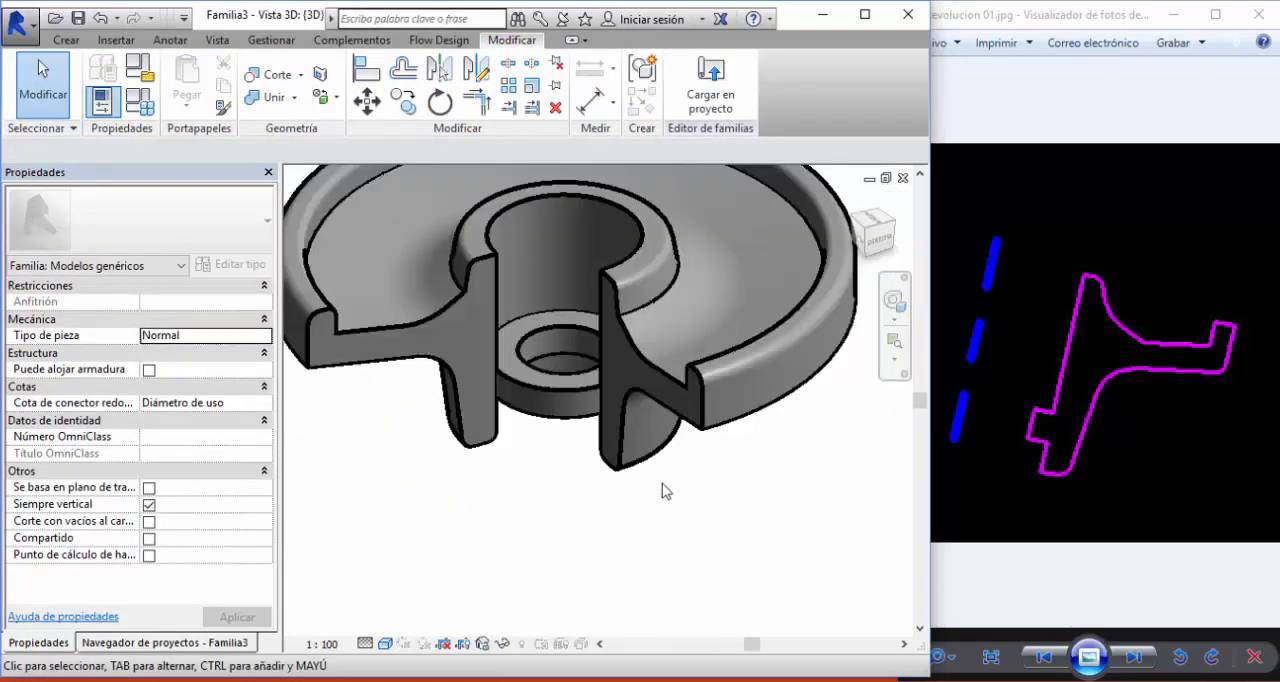
{"action": "middle_click_drag", "start_coordinate": [588, 460], "coordinate": [560, 493], "text": "shift"}
{"action": "left_click", "coordinate": [547, 446]}
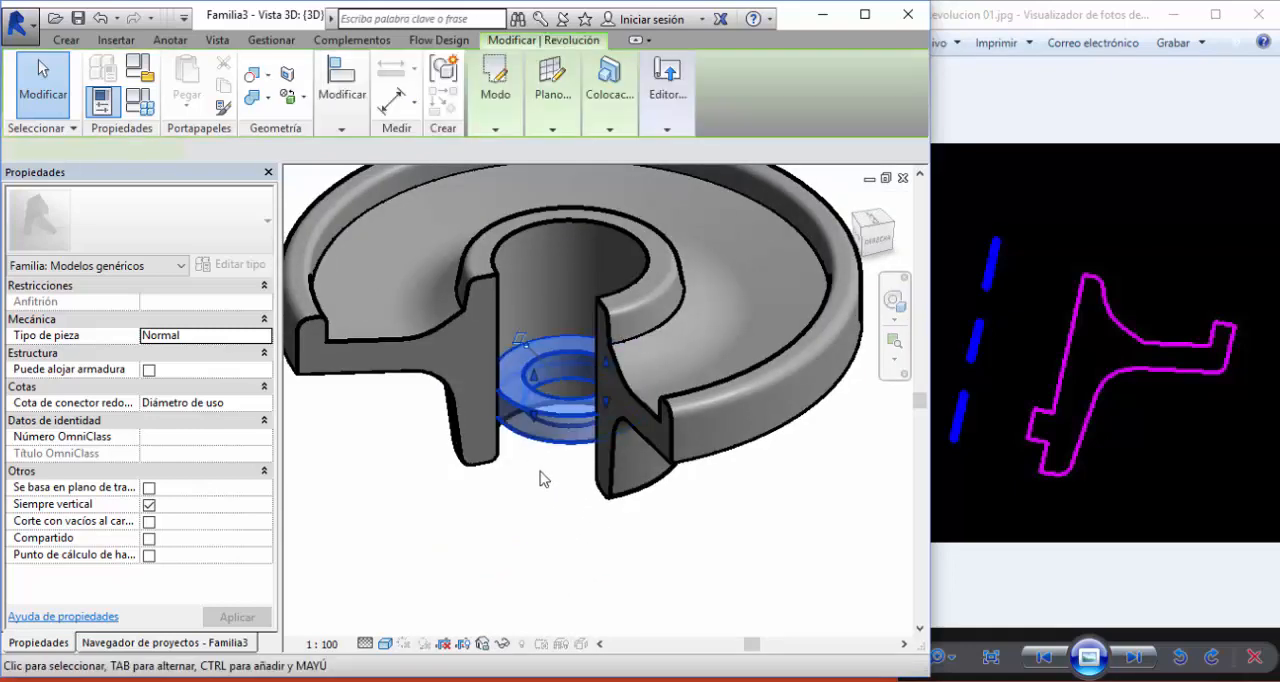
{"action": "left_click", "coordinate": [196, 305]}
{"action": "key", "text": "BackSpace"}
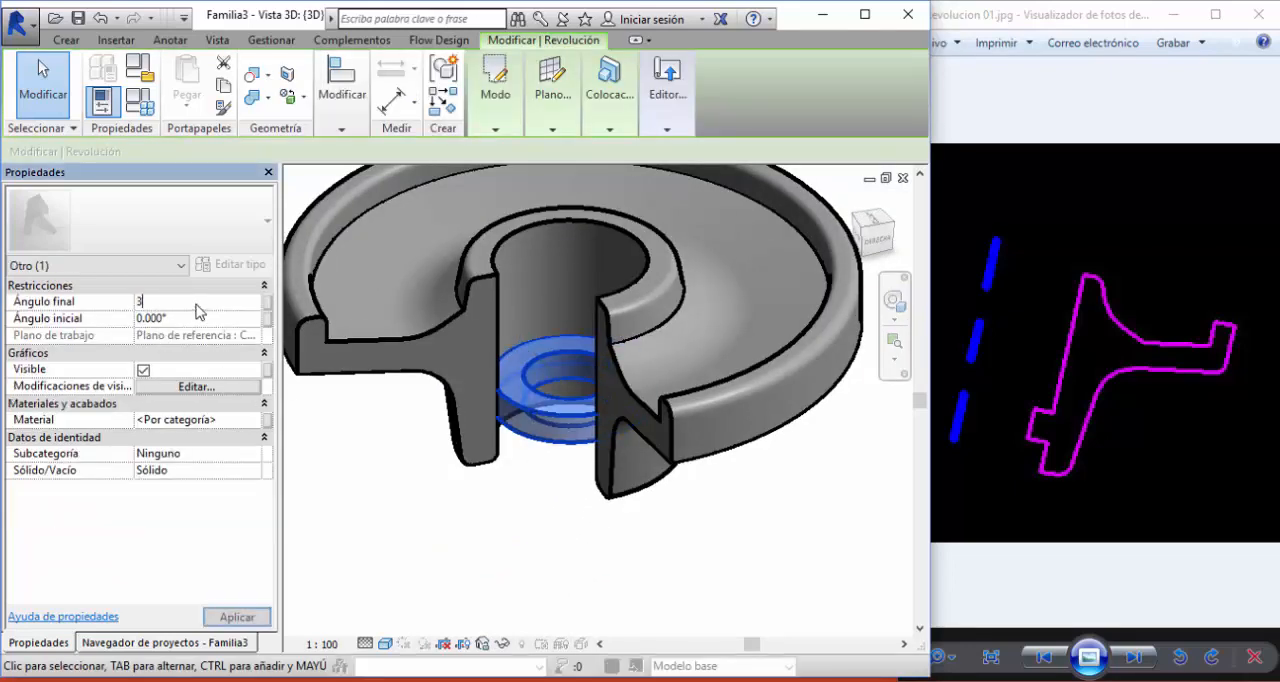
{"action": "type", "text": "270"}
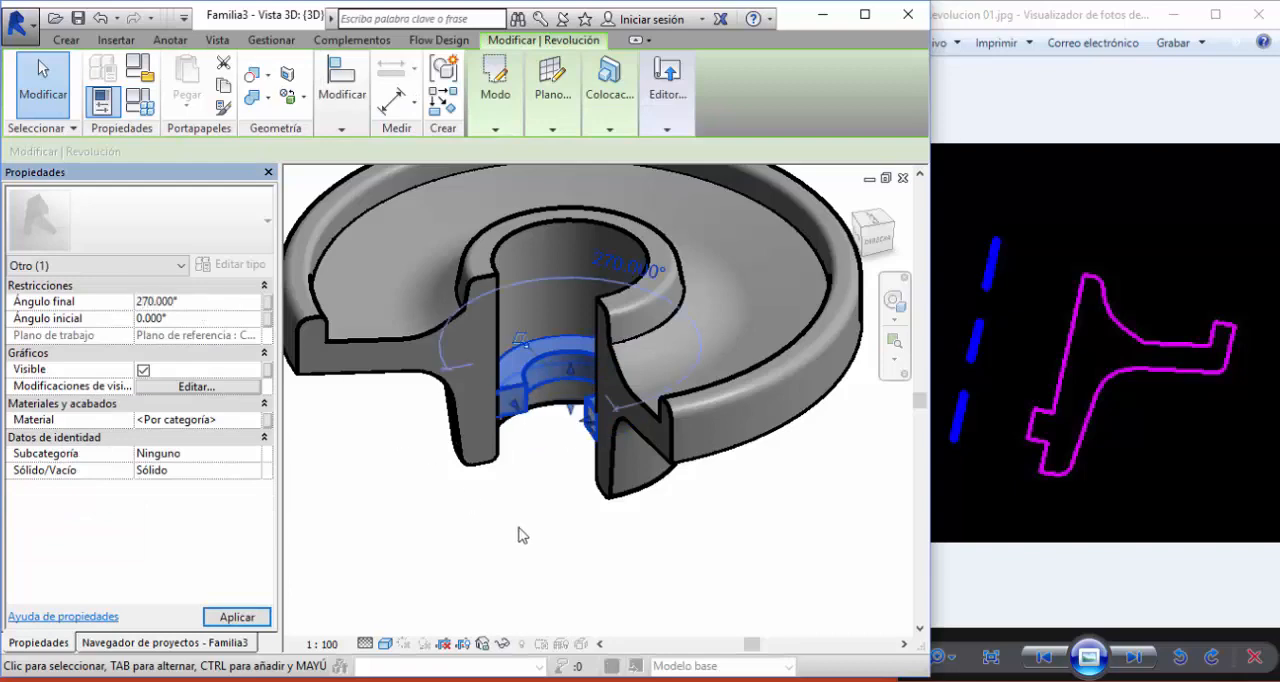
{"action": "left_click", "coordinate": [531, 546]}
{"action": "scroll", "coordinate": [531, 546], "scroll_direction": "down", "scroll_amount": 2}
{"action": "middle_click_drag", "start_coordinate": [529, 541], "coordinate": [518, 546], "text": "shift"}
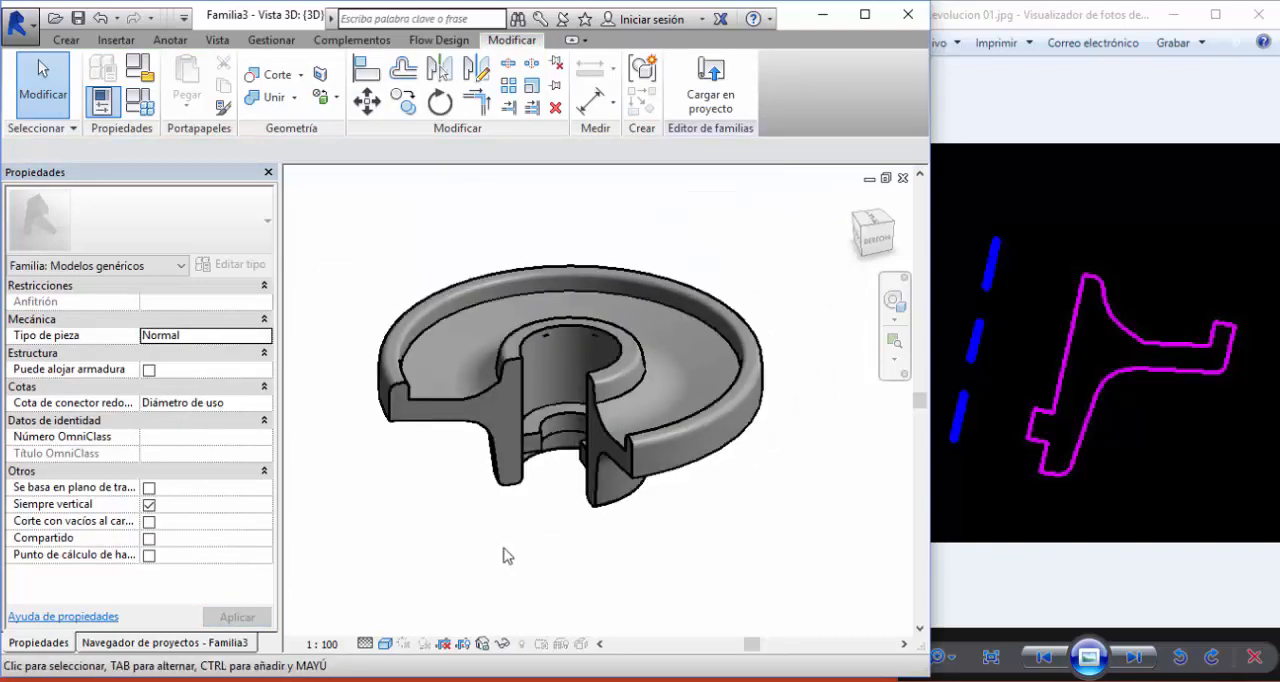
{"action": "left_click", "coordinate": [529, 445]}
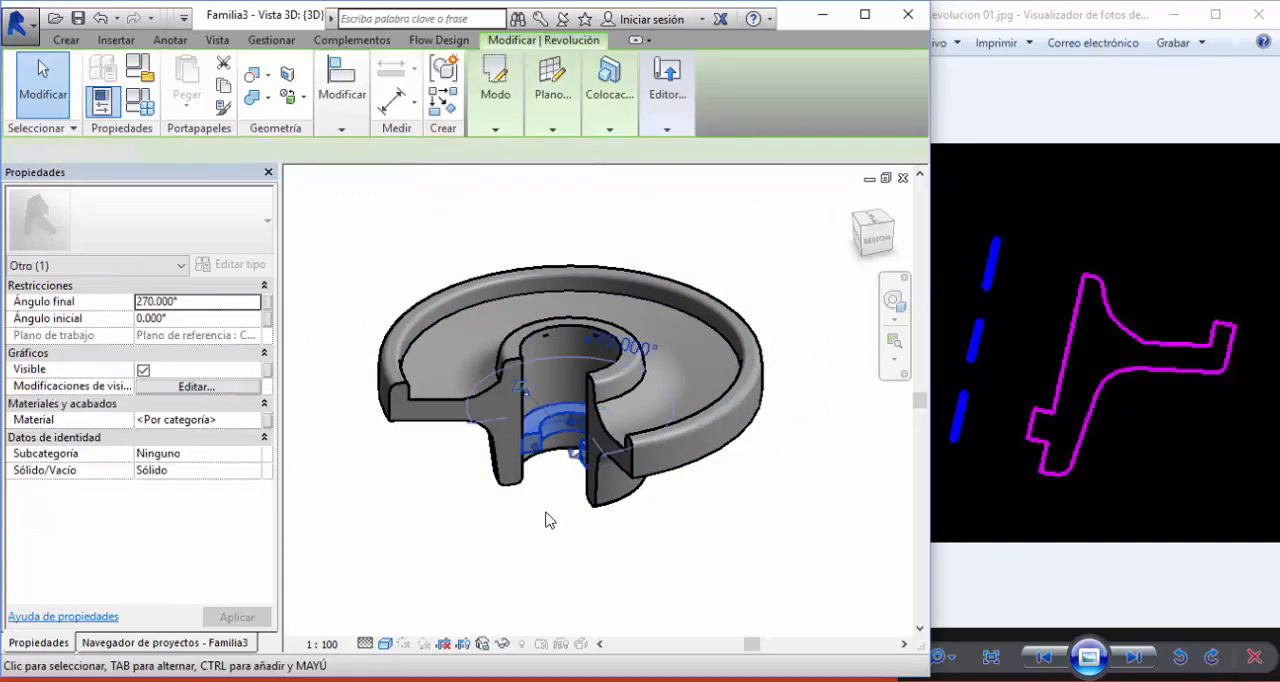
{"action": "left_click", "coordinate": [545, 519]}
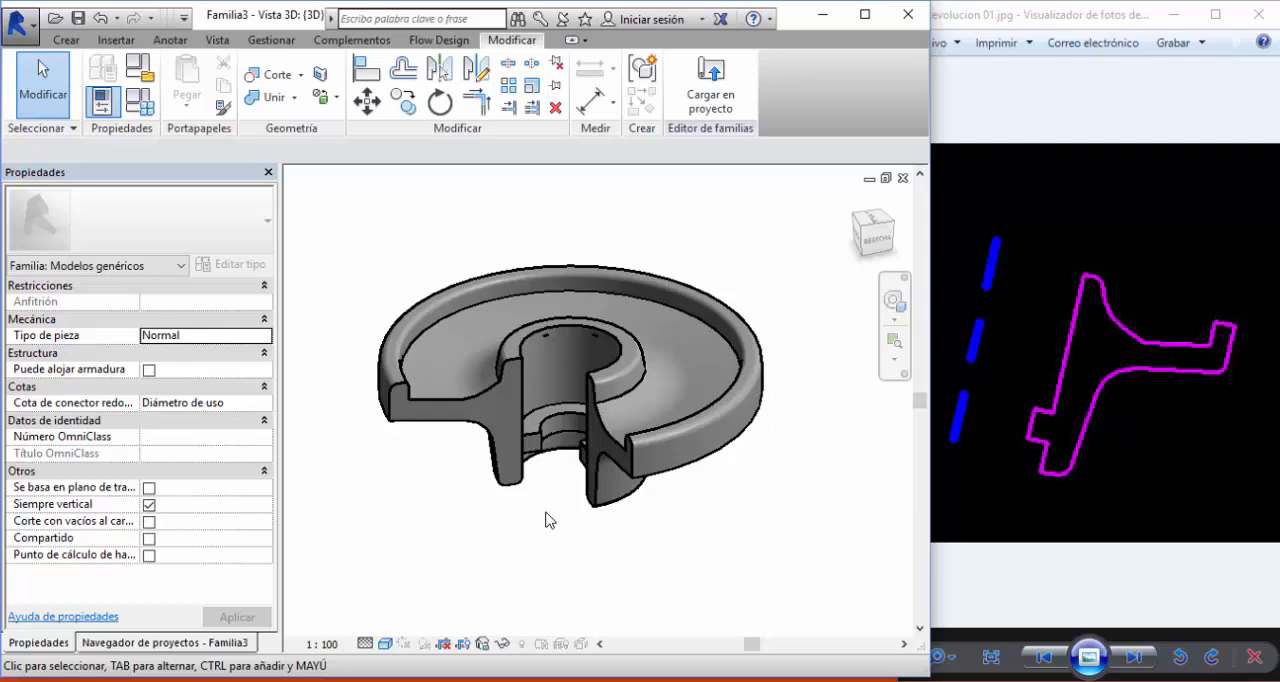
- Link the inner ring's visibility to a new instance family parameter named Ver arandela, grouped under Gráficos
{"action": "left_click", "coordinate": [547, 447]}
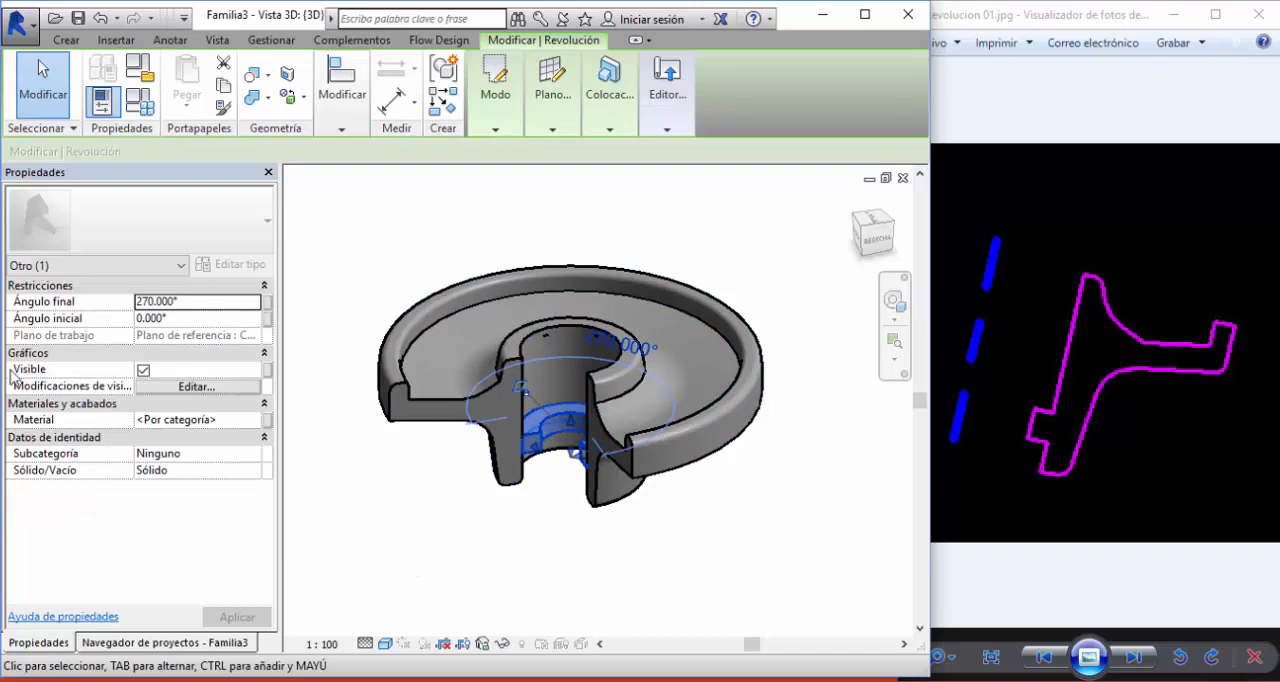
{"action": "left_click", "coordinate": [143, 370]}
{"action": "left_click", "coordinate": [143, 370]}
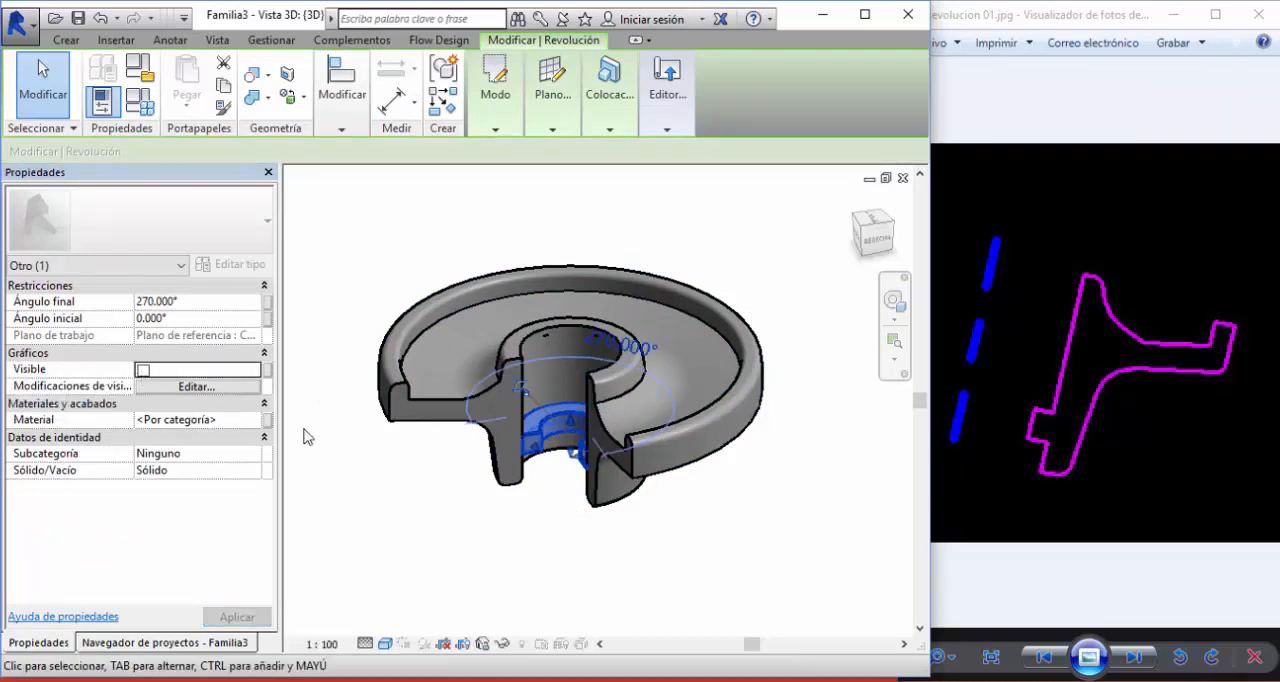
{"action": "left_click", "coordinate": [143, 370]}
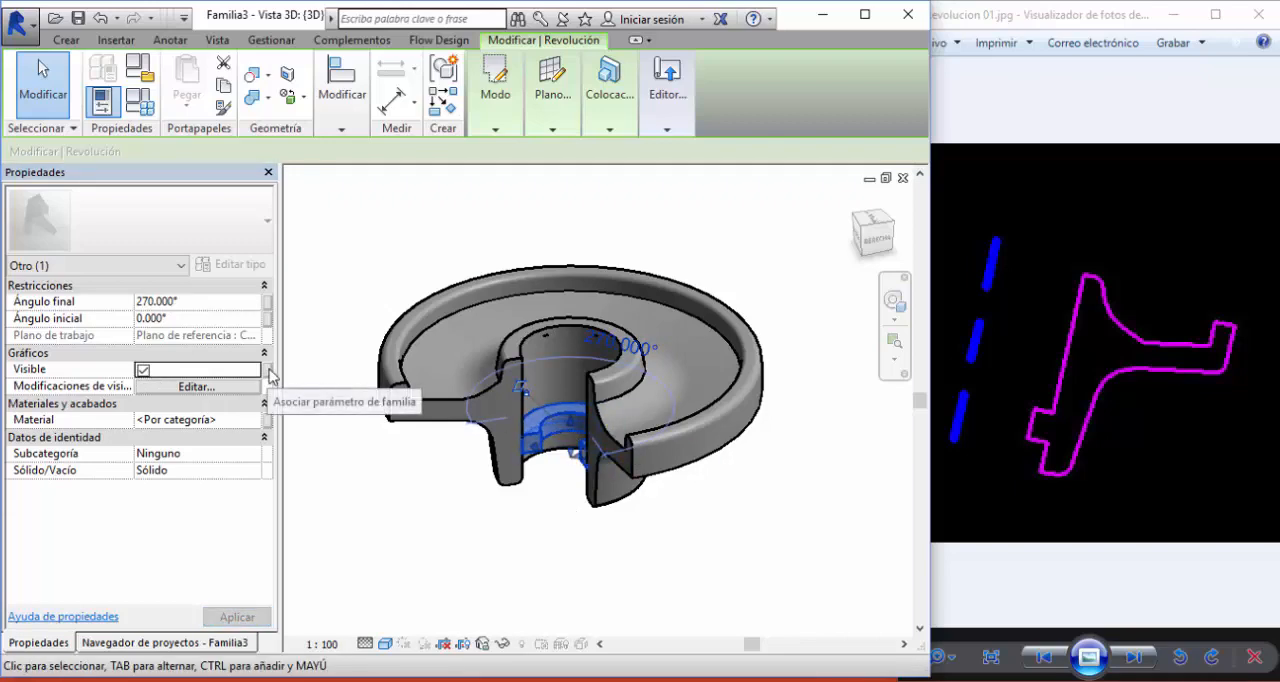
{"action": "left_click", "coordinate": [267, 370]}
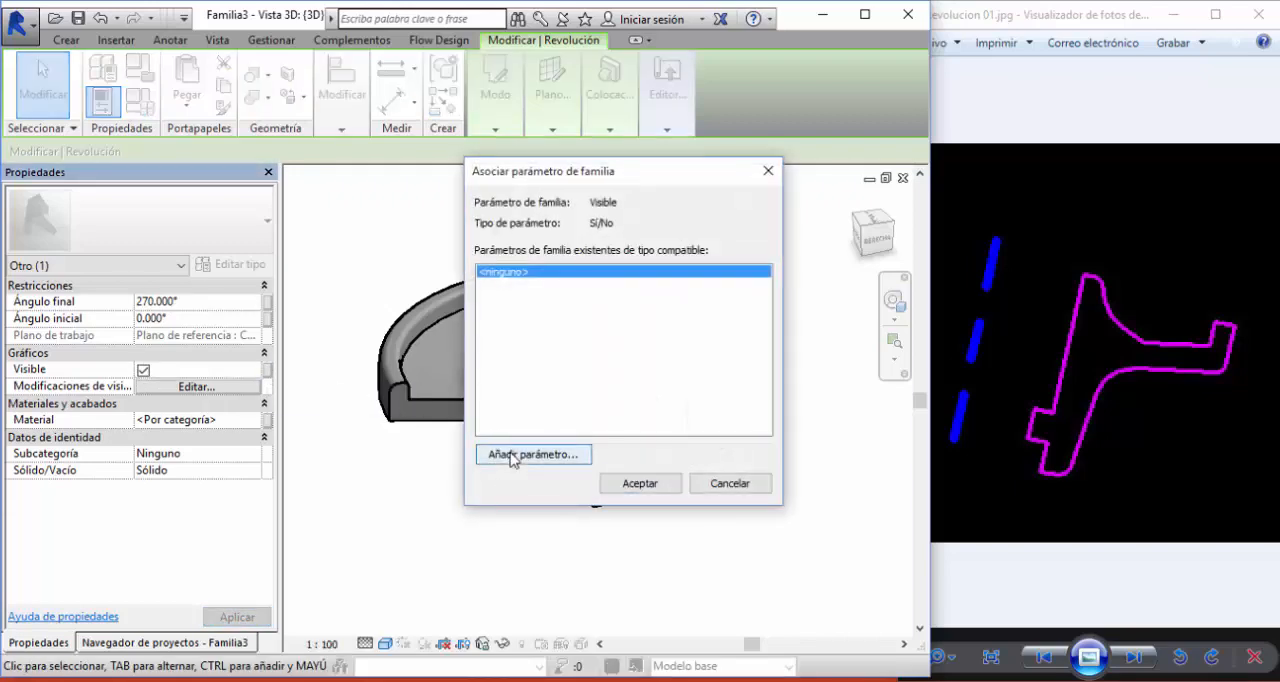
{"action": "left_click", "coordinate": [511, 454]}
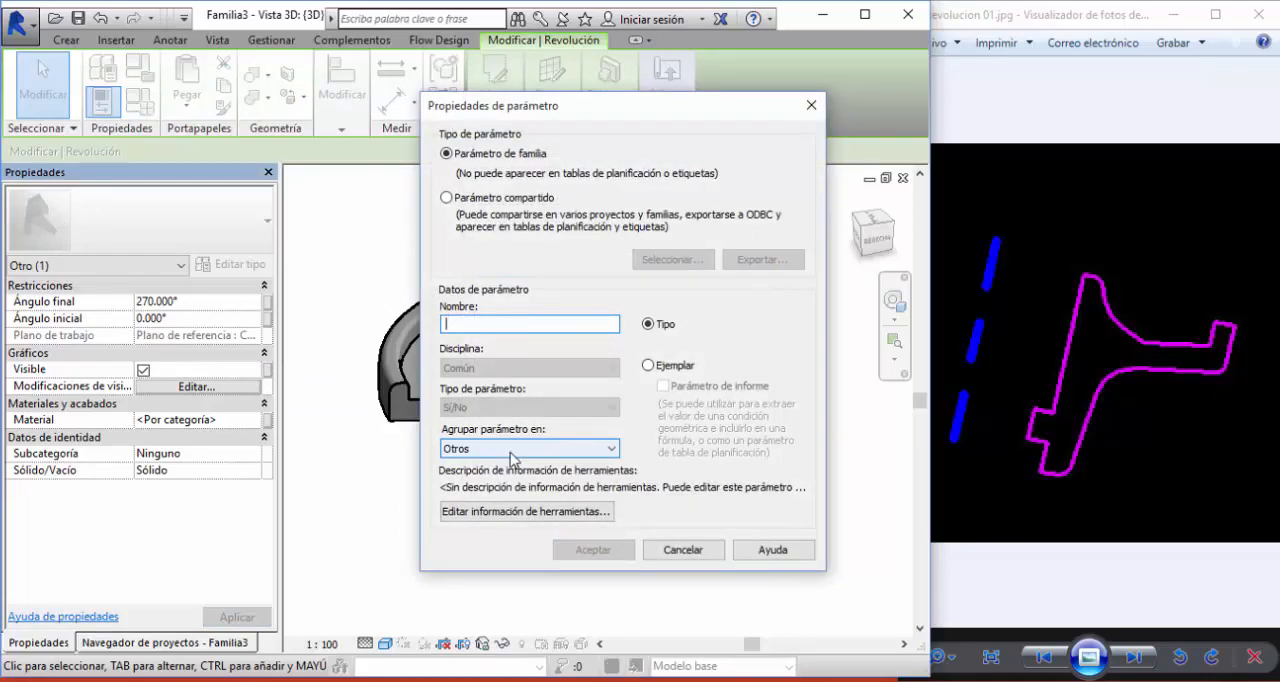
{"action": "type", "text": "Ver arandela"}
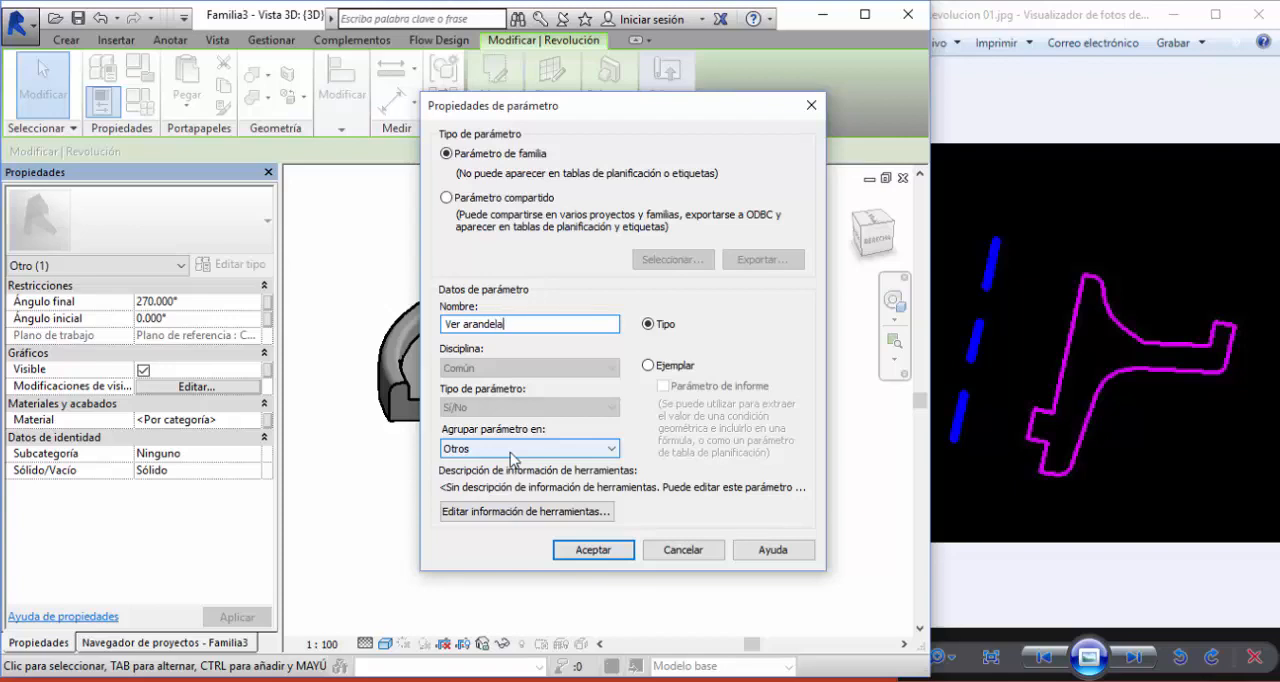
{"action": "left_click", "coordinate": [648, 366]}
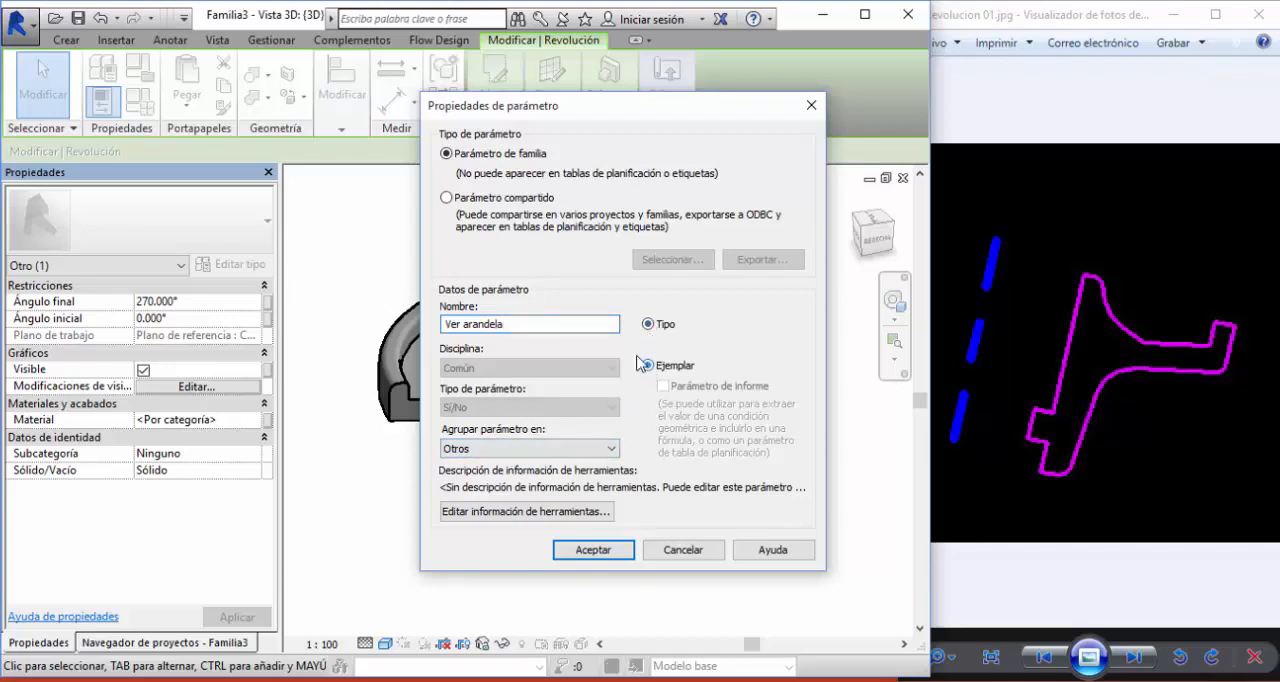
{"action": "left_click", "coordinate": [545, 450]}
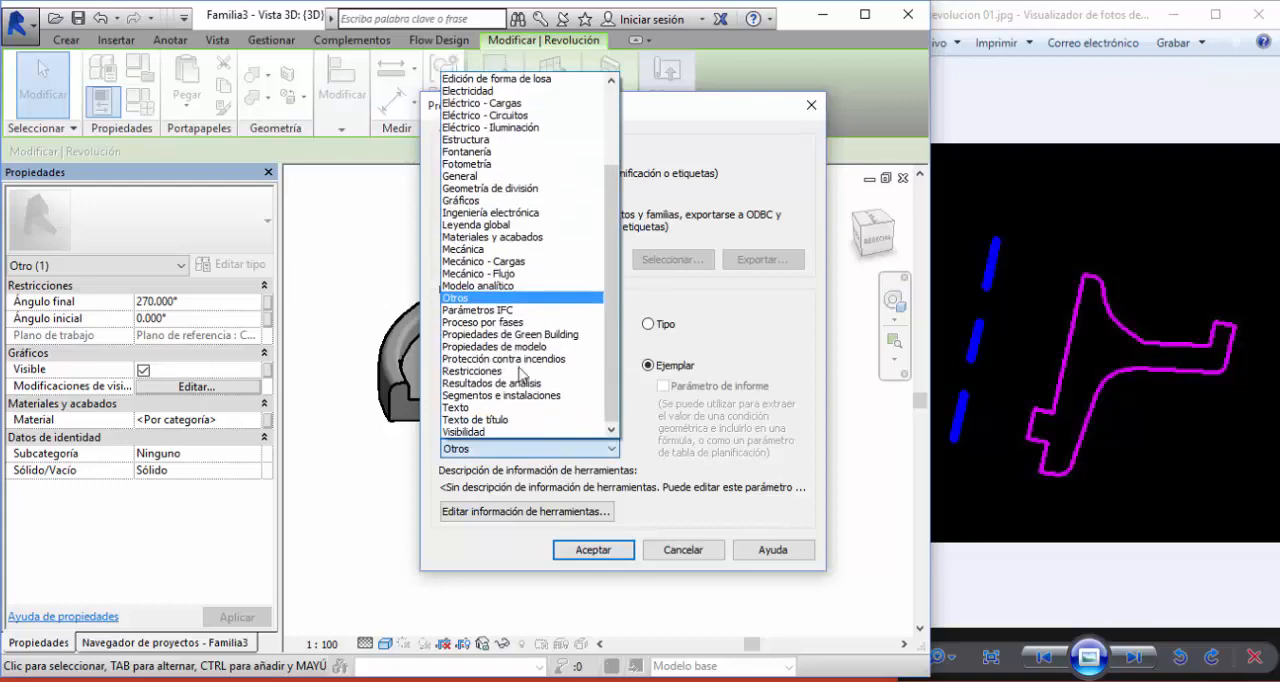
{"action": "left_click", "coordinate": [463, 200]}
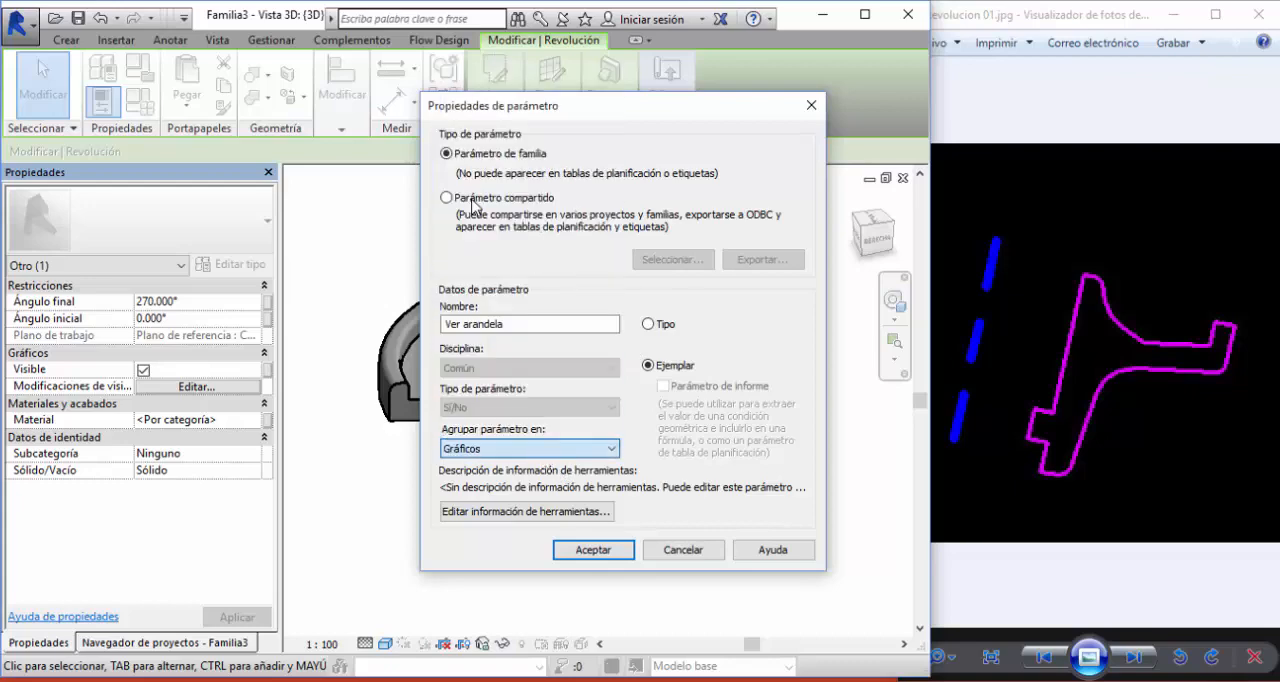
{"action": "left_click", "coordinate": [594, 550]}
{"action": "left_click", "coordinate": [660, 484]}
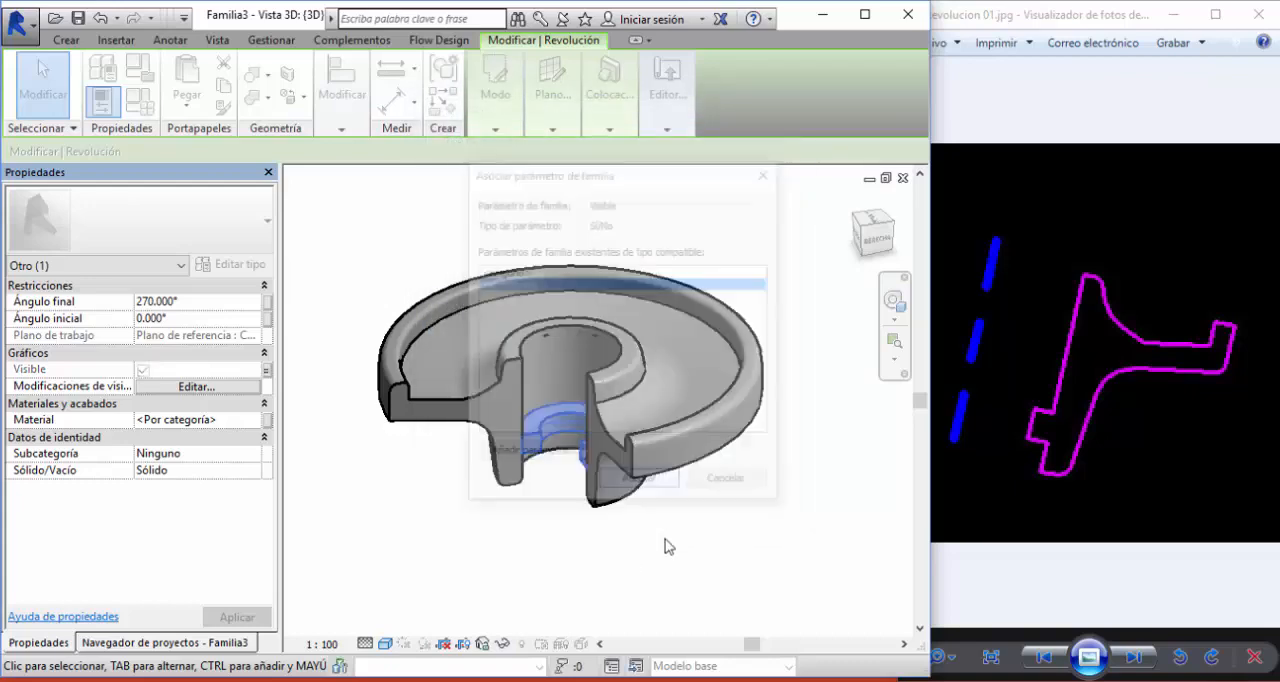
{"action": "left_click", "coordinate": [642, 568]}
- Create a new family type named Tipo 1 and accept the family types
{"action": "scroll", "coordinate": [576, 567], "scroll_direction": "down", "scroll_amount": 3}
{"action": "middle_click_drag", "start_coordinate": [599, 567], "coordinate": [654, 534]}
{"action": "scroll", "coordinate": [611, 525], "scroll_direction": "up", "scroll_amount": 2}
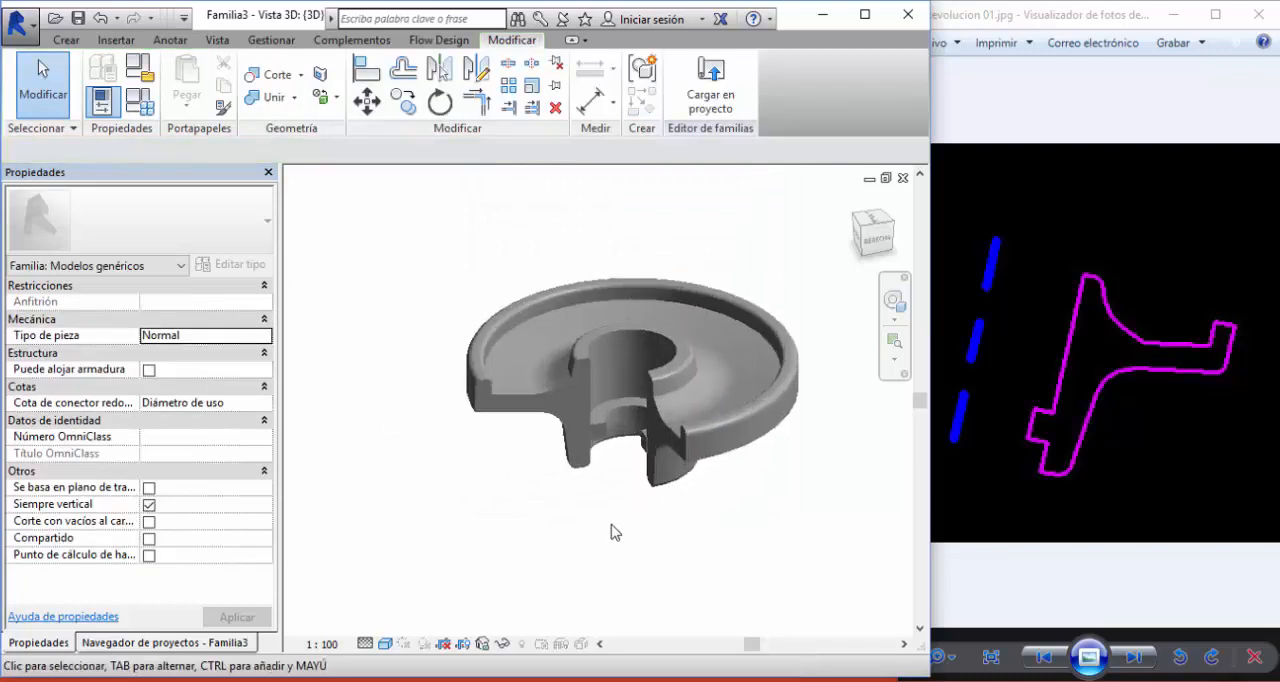
{"action": "middle_click_drag", "start_coordinate": [566, 541], "coordinate": [513, 538]}
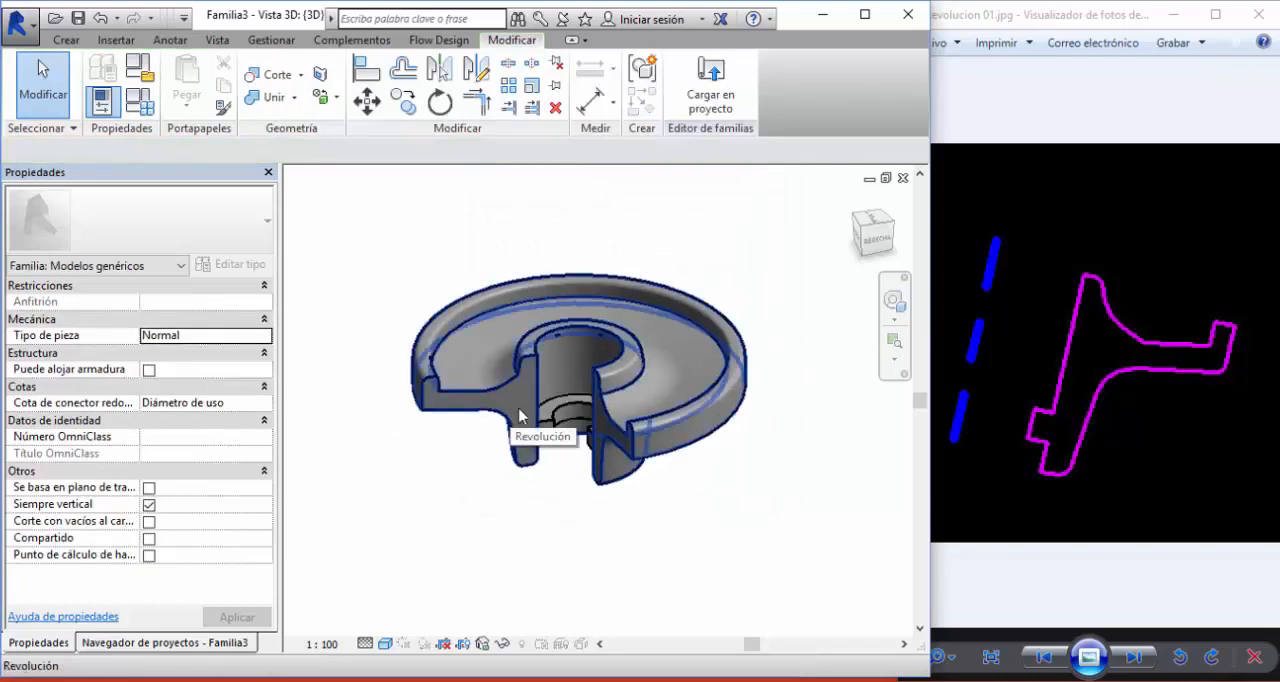
{"action": "left_click", "coordinate": [140, 102]}
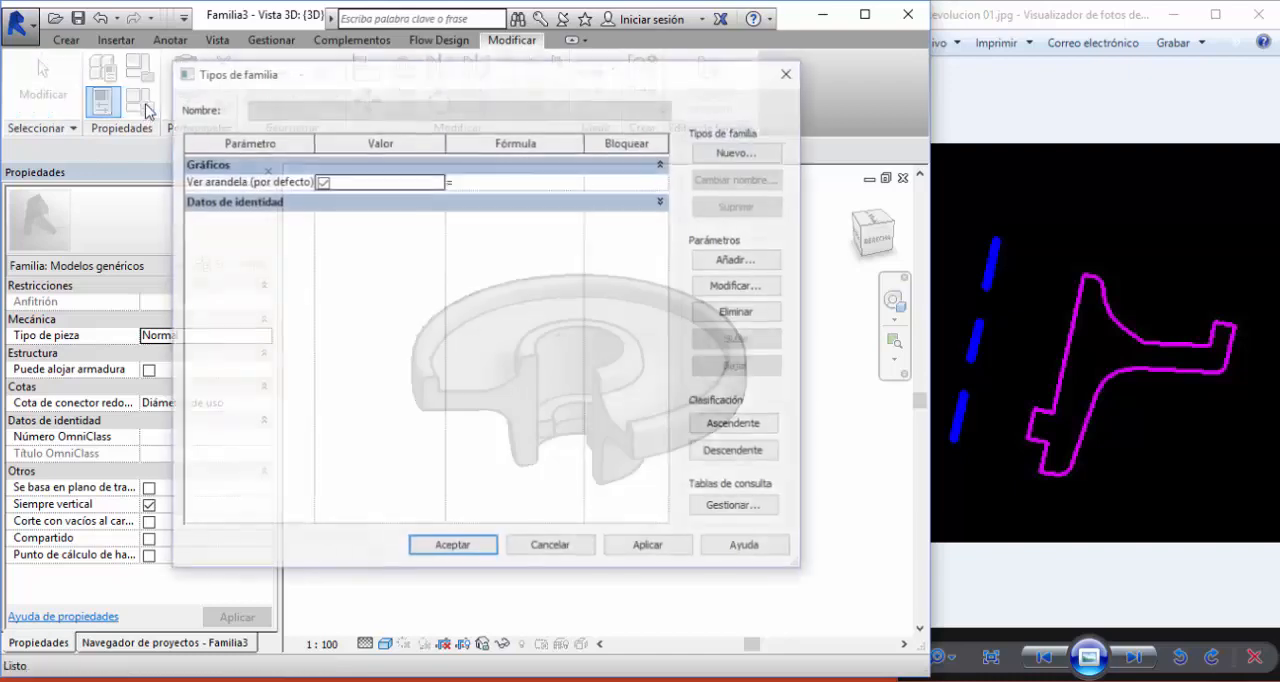
{"action": "left_click", "coordinate": [739, 152]}
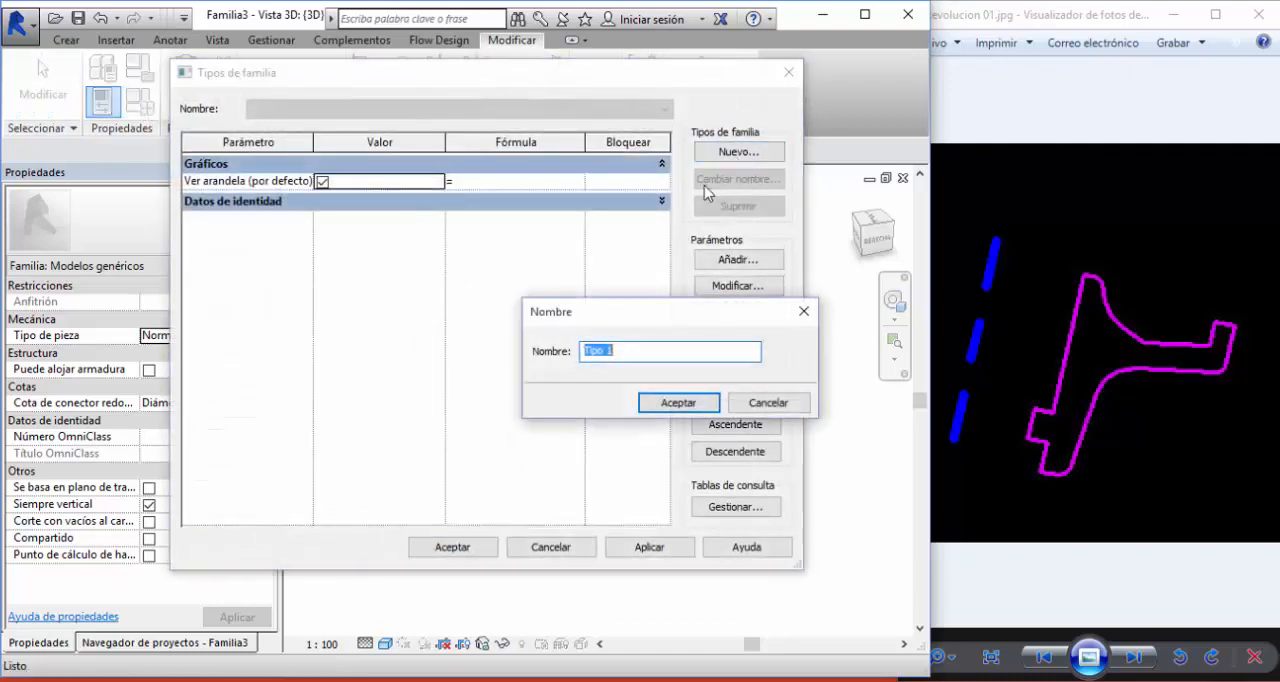
{"action": "left_click", "coordinate": [676, 400]}
{"action": "left_click", "coordinate": [478, 546]}
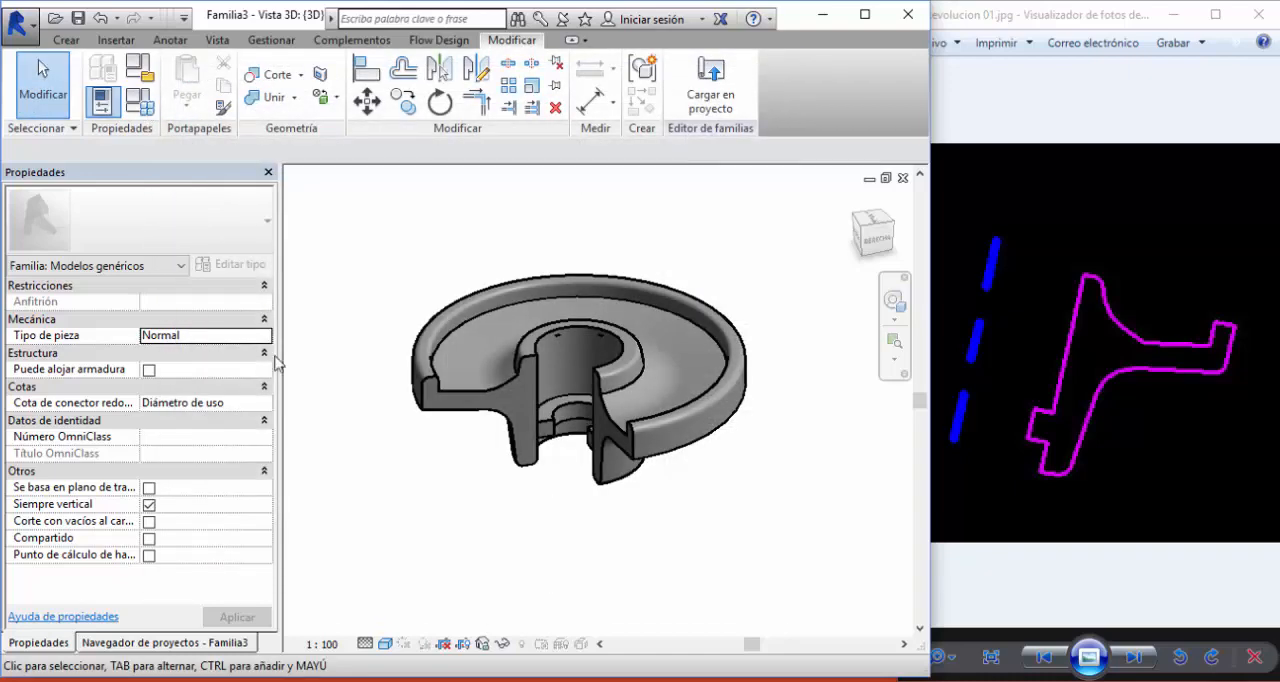
- Save the family as Revolucion 01 in the Unidad 3D - Revoluciones Dataset folder
{"action": "left_click", "coordinate": [78, 18]}
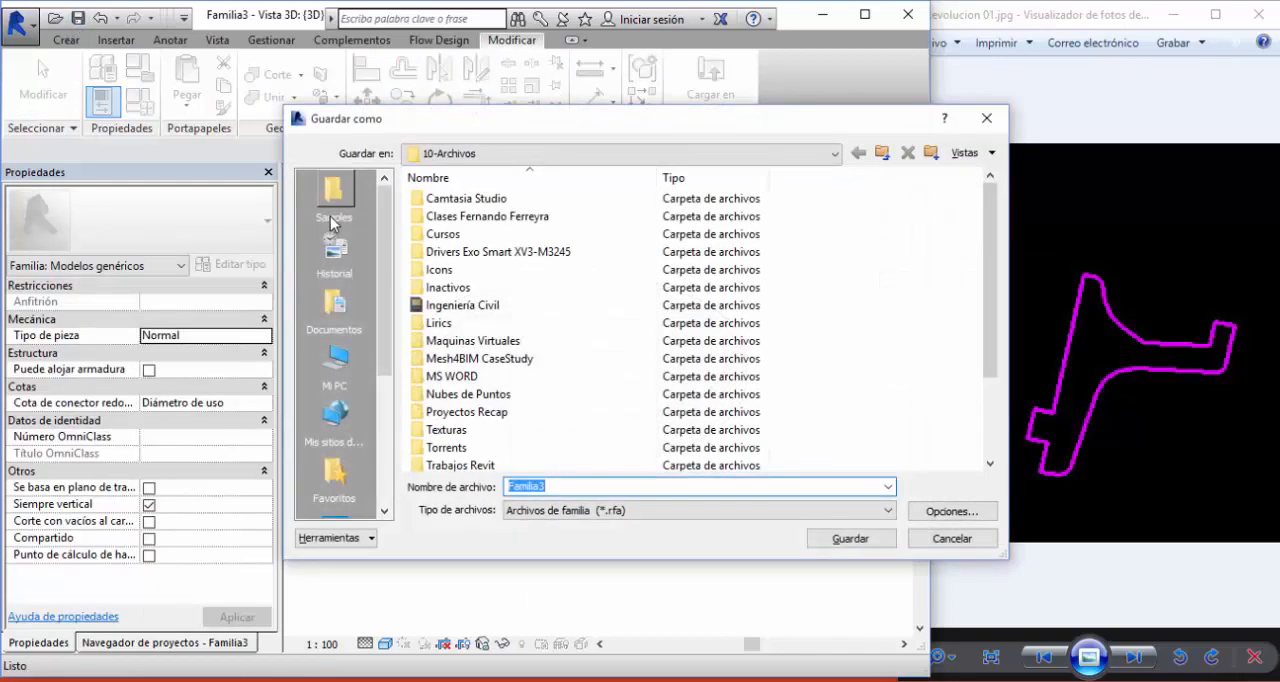
{"action": "left_click", "coordinate": [333, 218]}
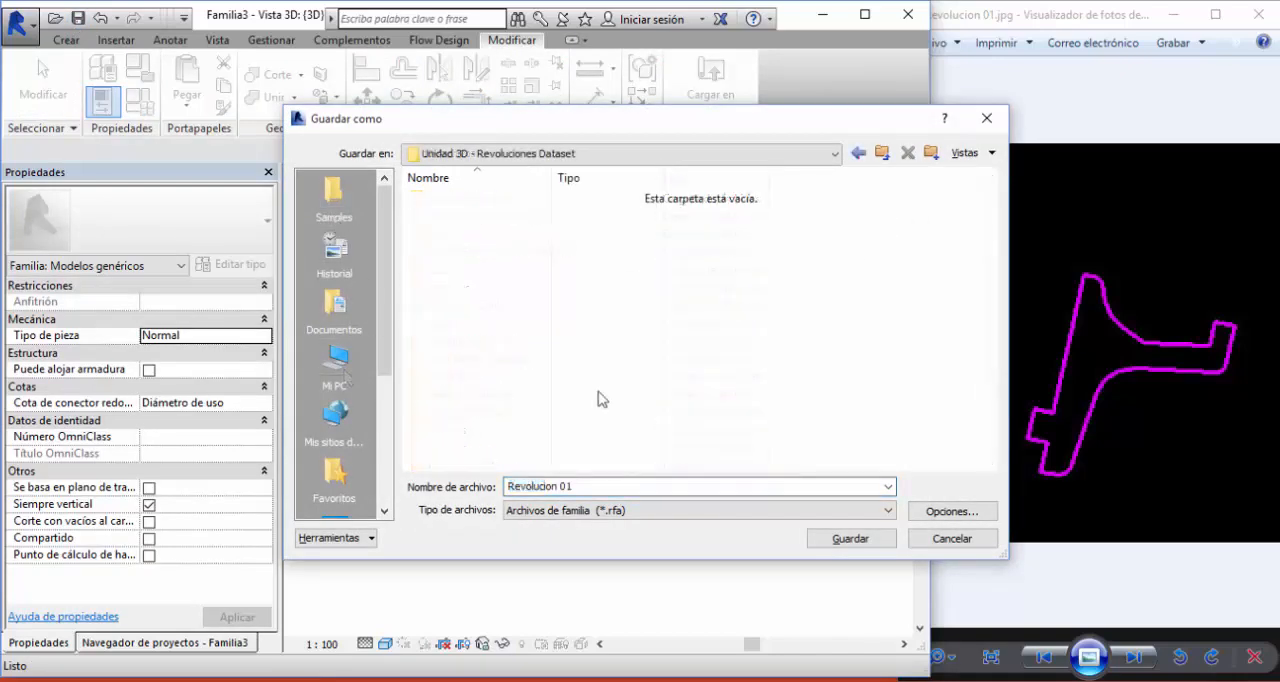
{"action": "left_click", "coordinate": [852, 540]}
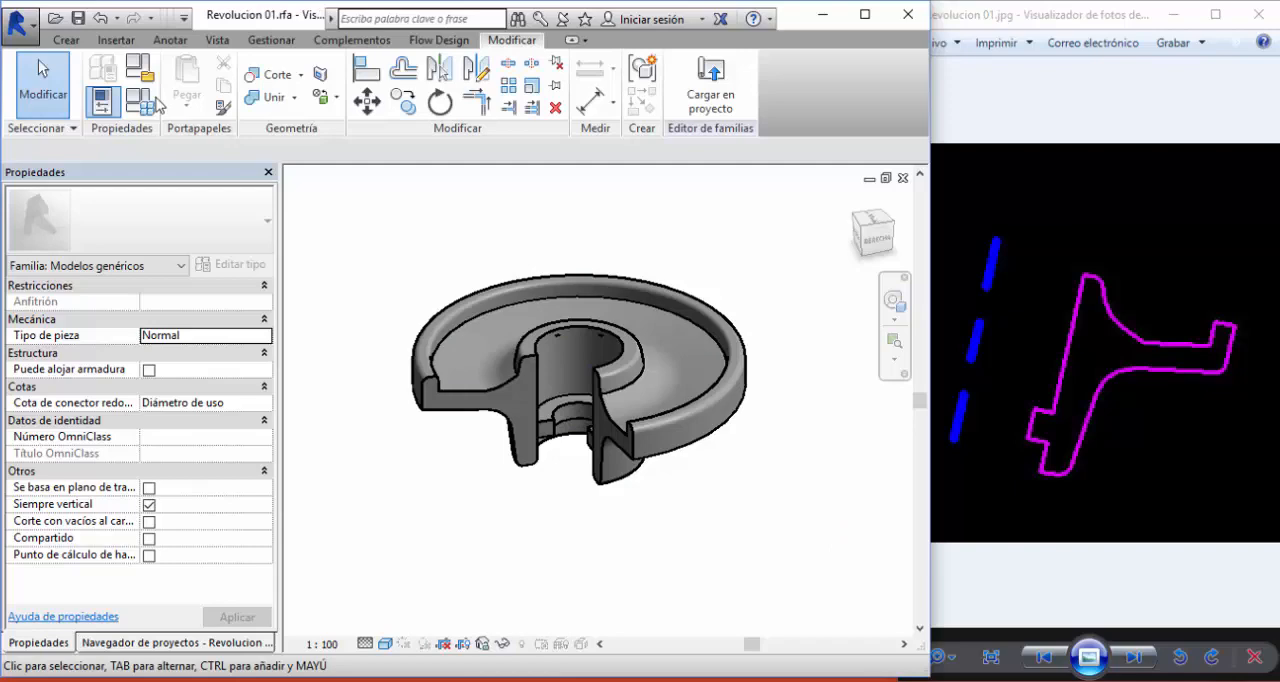
- Create a new project from the DefaultMetric-2015 template
{"action": "left_click", "coordinate": [20, 22]}
{"action": "mouse_move", "coordinate": [53, 91]}
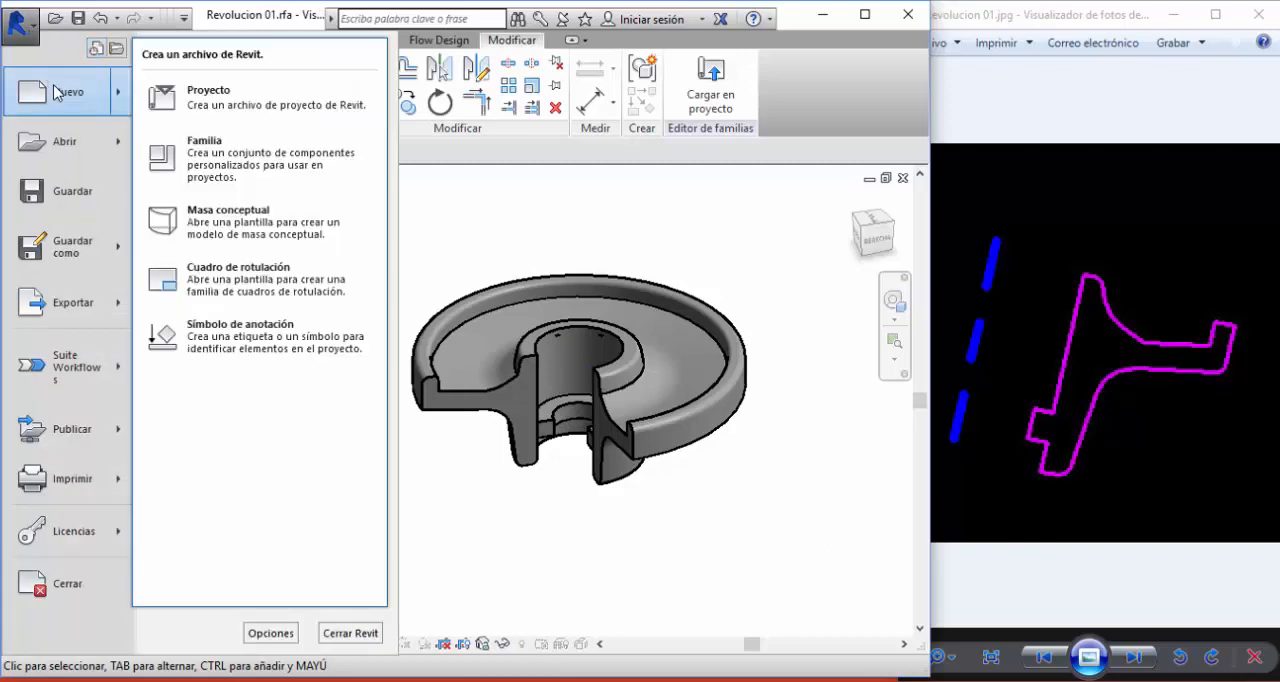
{"action": "left_click", "coordinate": [210, 98]}
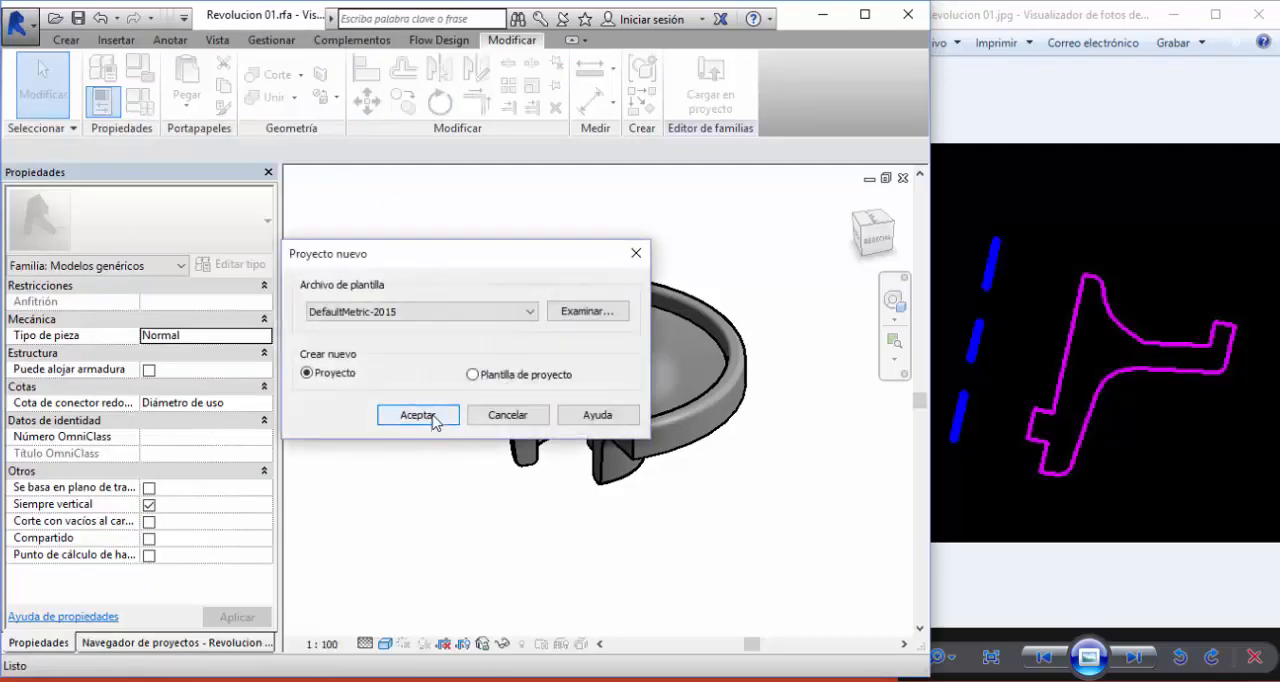
{"action": "left_click", "coordinate": [427, 423]}
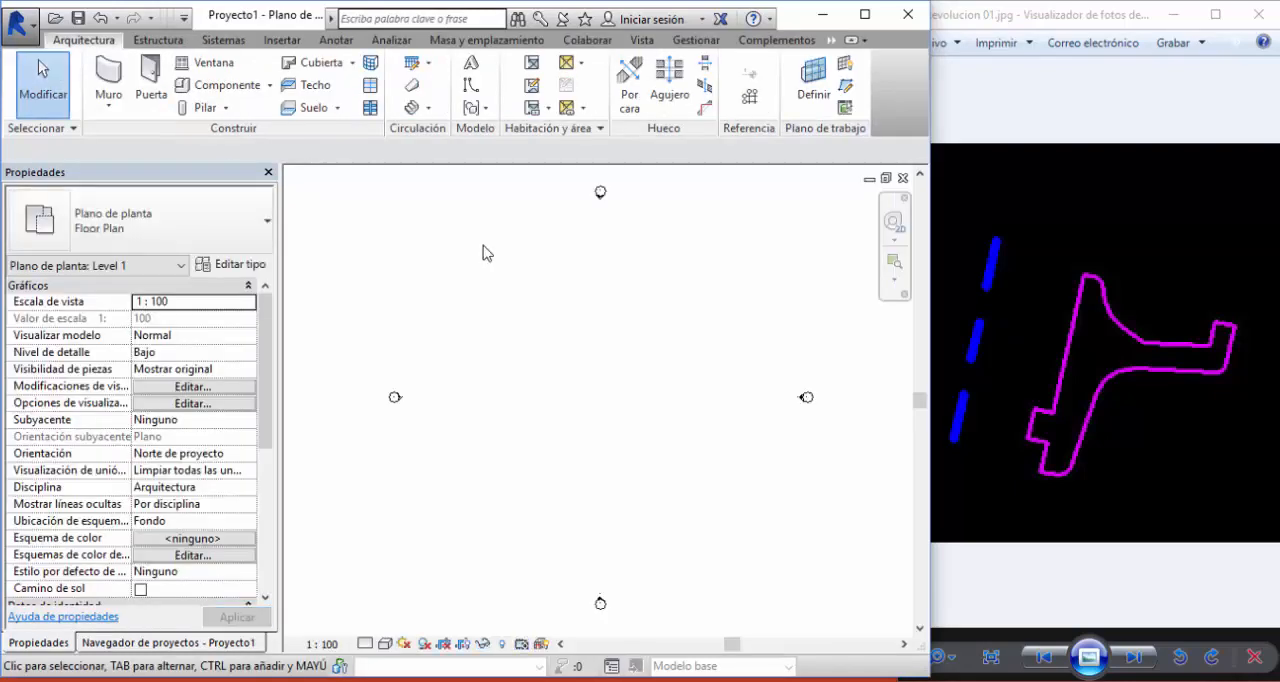
- Load the Revolucion 01 family into the new project and place one instance between the elevation markers on Level 1
{"action": "key", "text": "ctrl+Tab"}
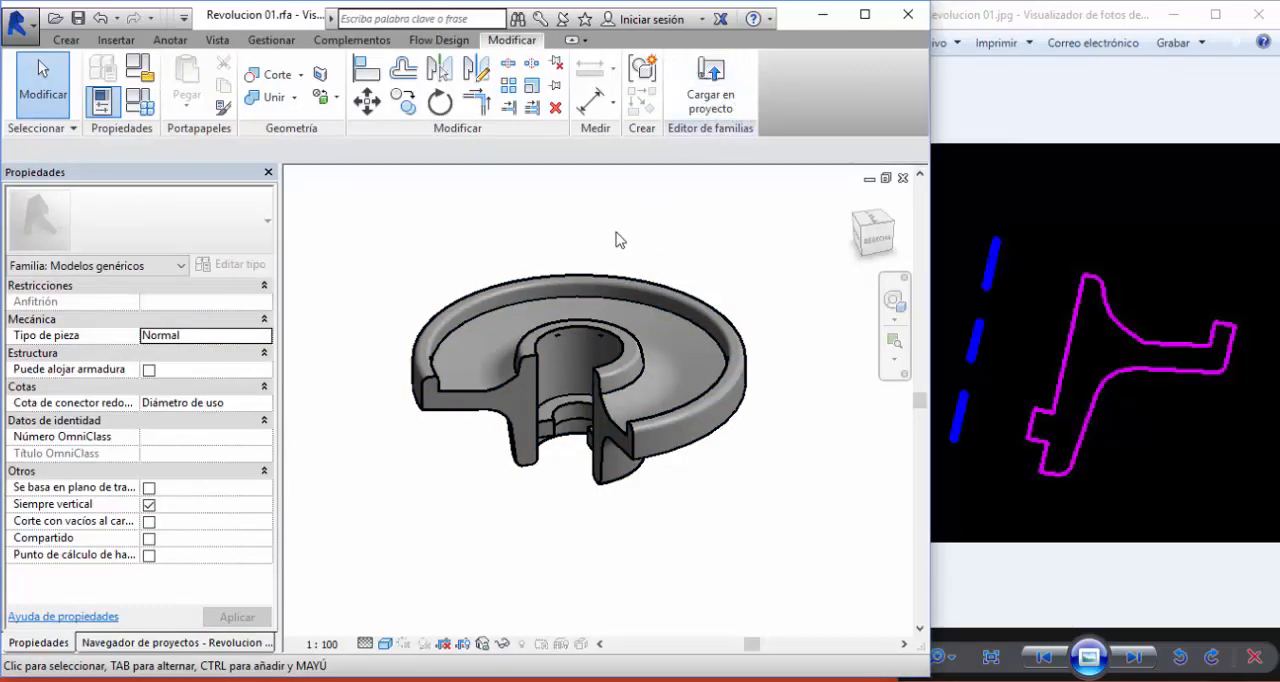
{"action": "left_click", "coordinate": [706, 101]}
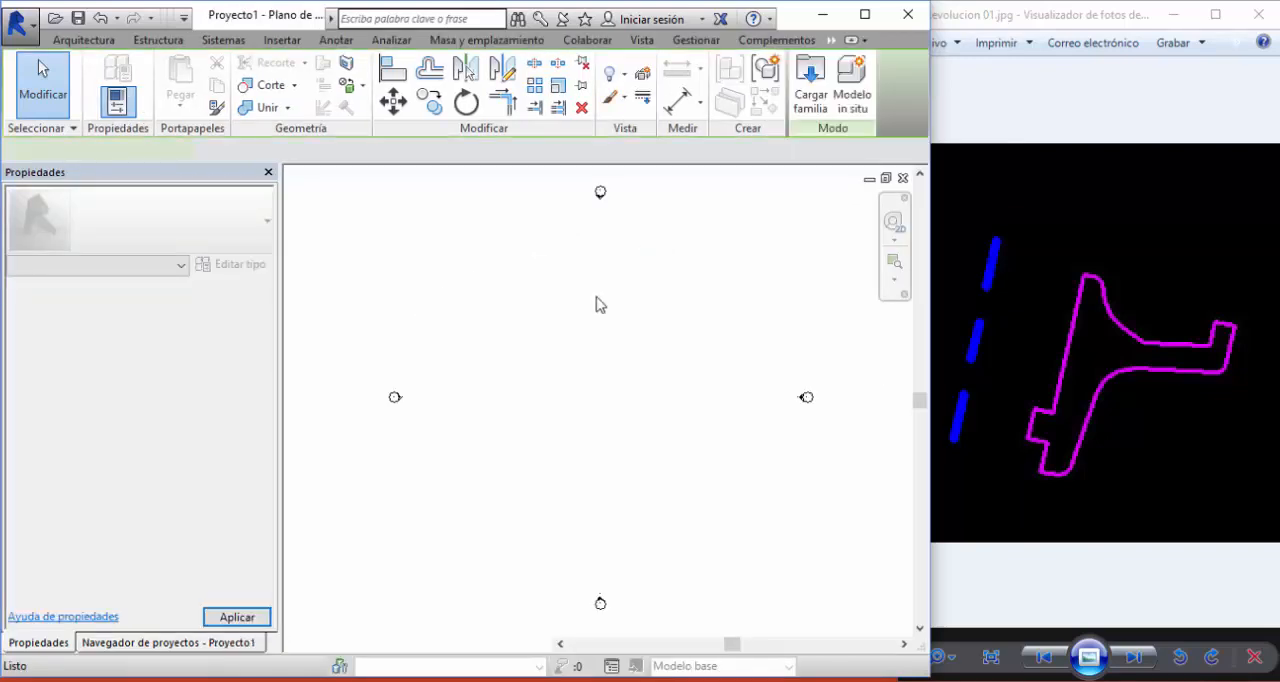
{"action": "left_click", "coordinate": [604, 349]}
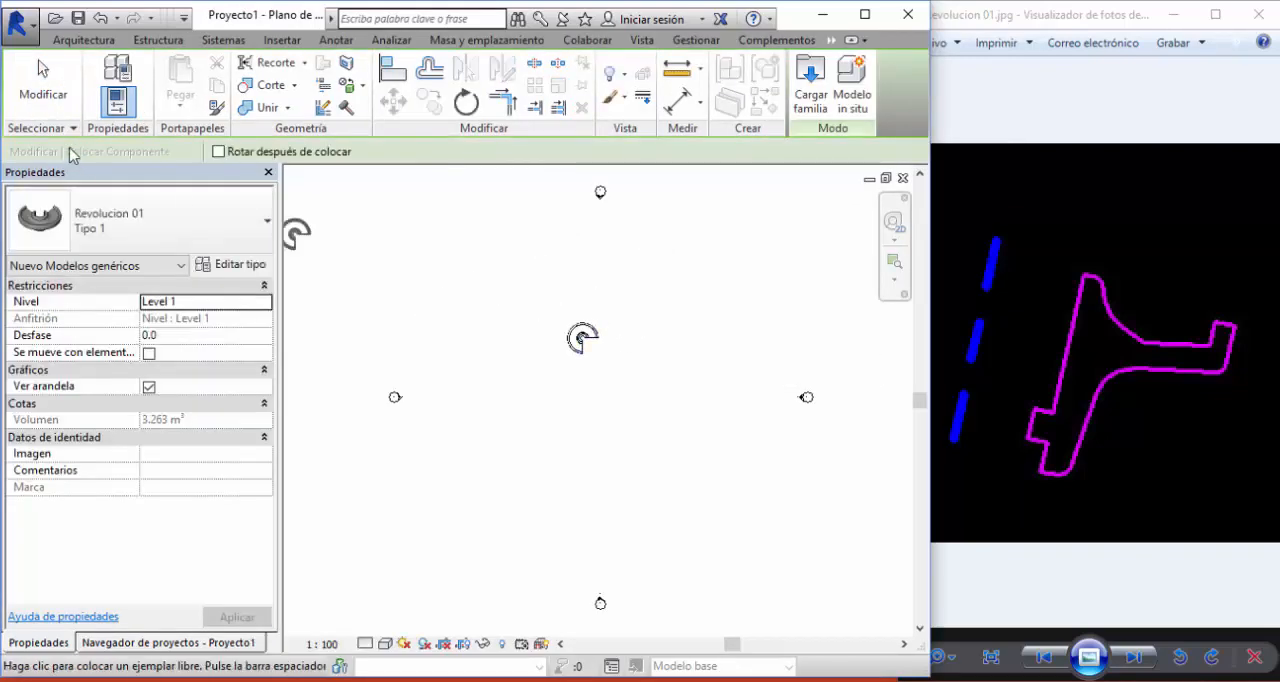
{"action": "left_click", "coordinate": [37, 105]}
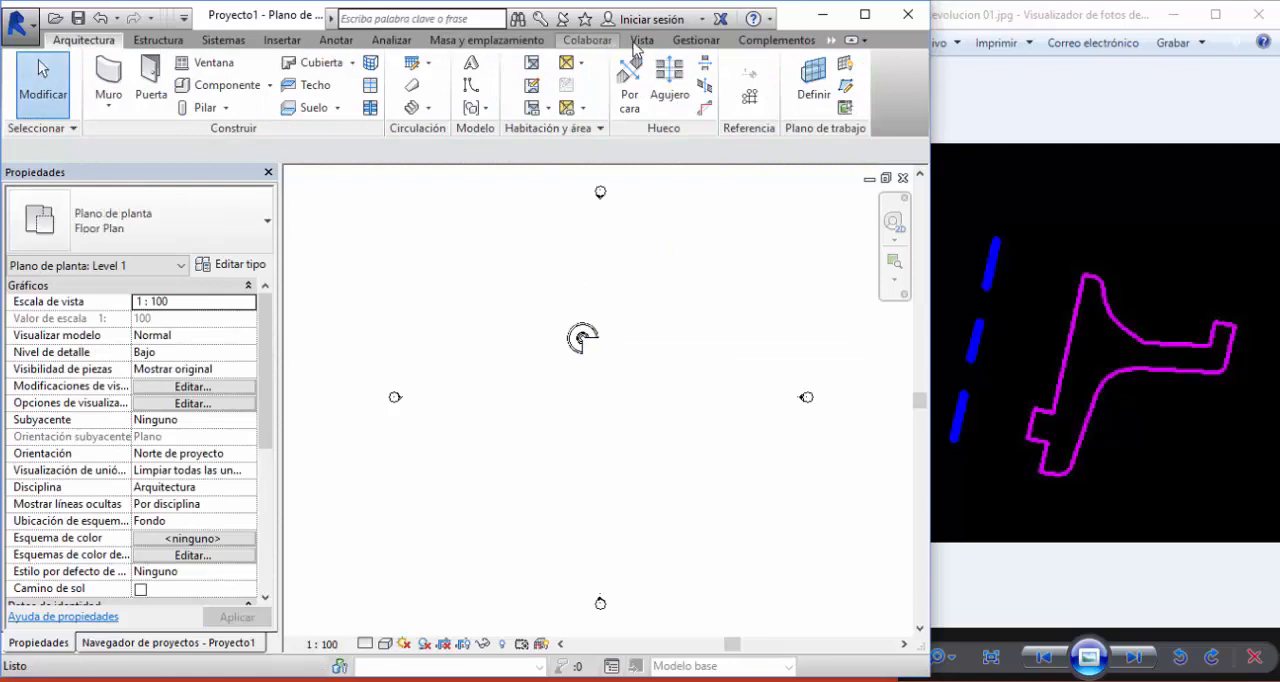
- Open the project's default 3D view and set its visual style to Sombreado
{"action": "left_click", "coordinate": [642, 40]}
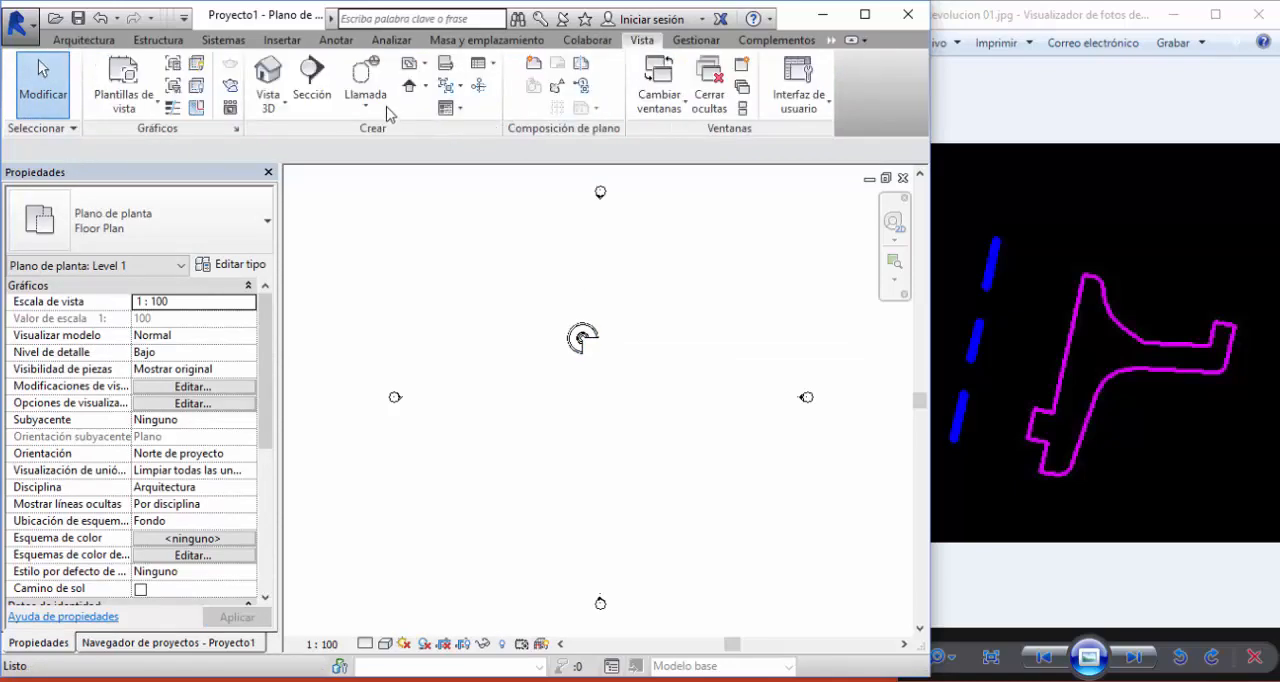
{"action": "left_click", "coordinate": [267, 80]}
{"action": "left_click", "coordinate": [382, 645]}
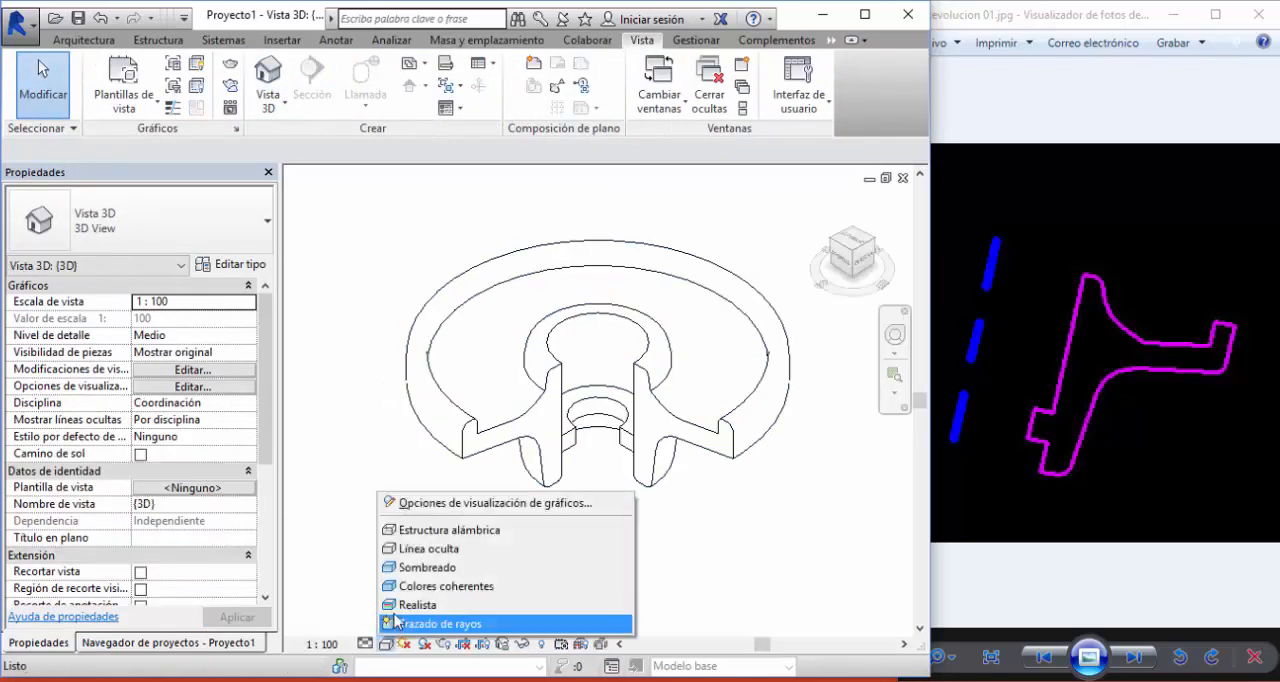
{"action": "left_click", "coordinate": [420, 568]}
{"action": "mouse_move", "coordinate": [596, 524]}
{"action": "middle_mouse_down", "text": "shift"}
{"action": "mouse_move", "coordinate": [570, 470]}
{"action": "mouse_move", "coordinate": [592, 503]}
{"action": "middle_mouse_up", "text": "shift"}
- Copy the placed wheel to its right, and copy that wheel again to a spot in front of the original
{"action": "left_click", "coordinate": [533, 364]}
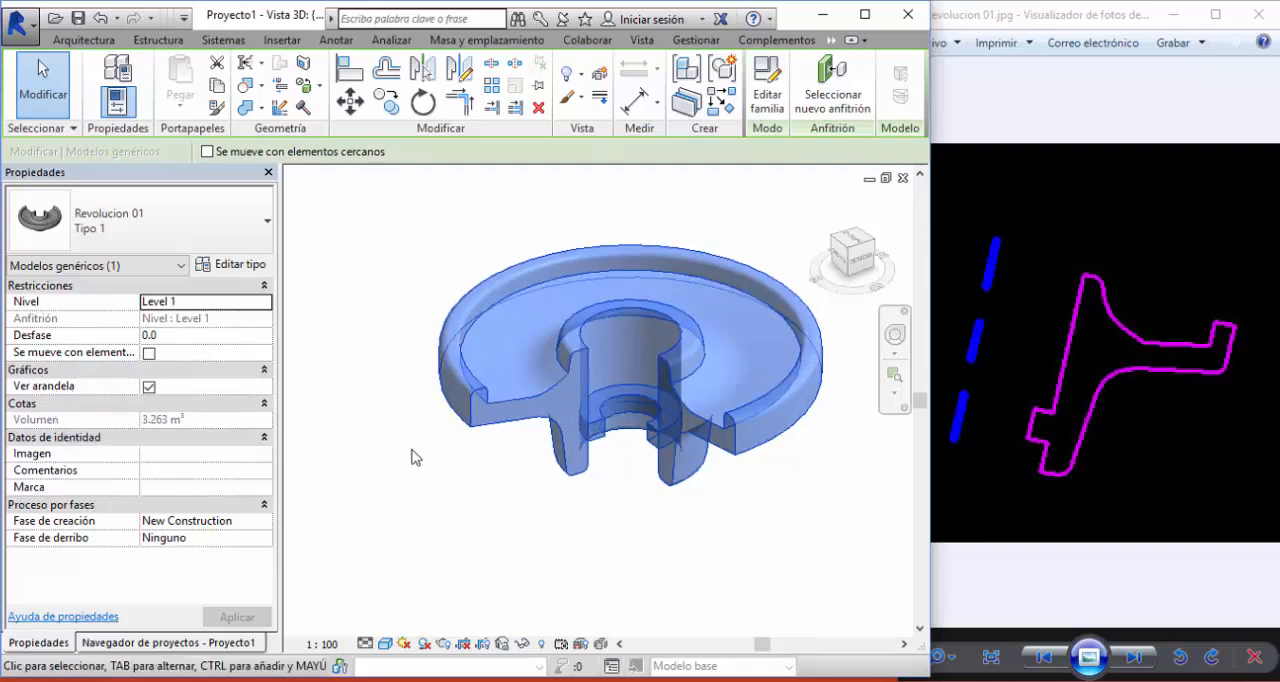
{"action": "scroll", "coordinate": [578, 365], "scroll_direction": "down", "scroll_amount": 2}
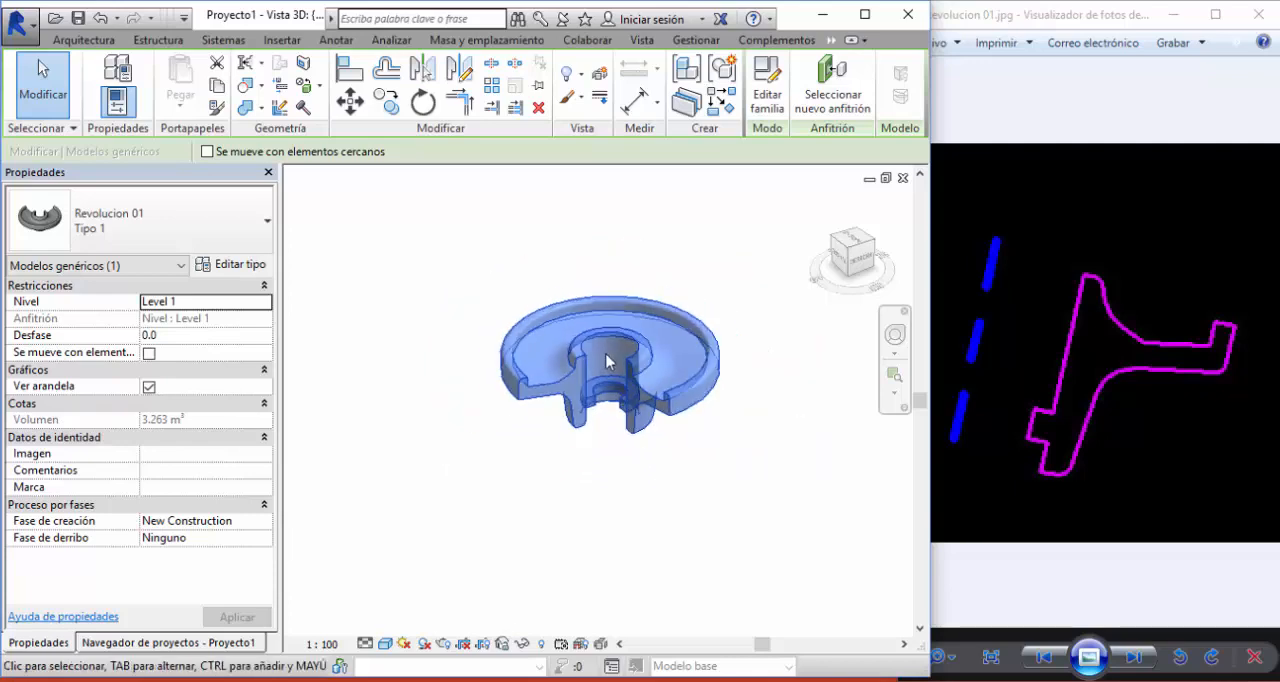
{"action": "middle_click_drag", "start_coordinate": [604, 356], "coordinate": [532, 277]}
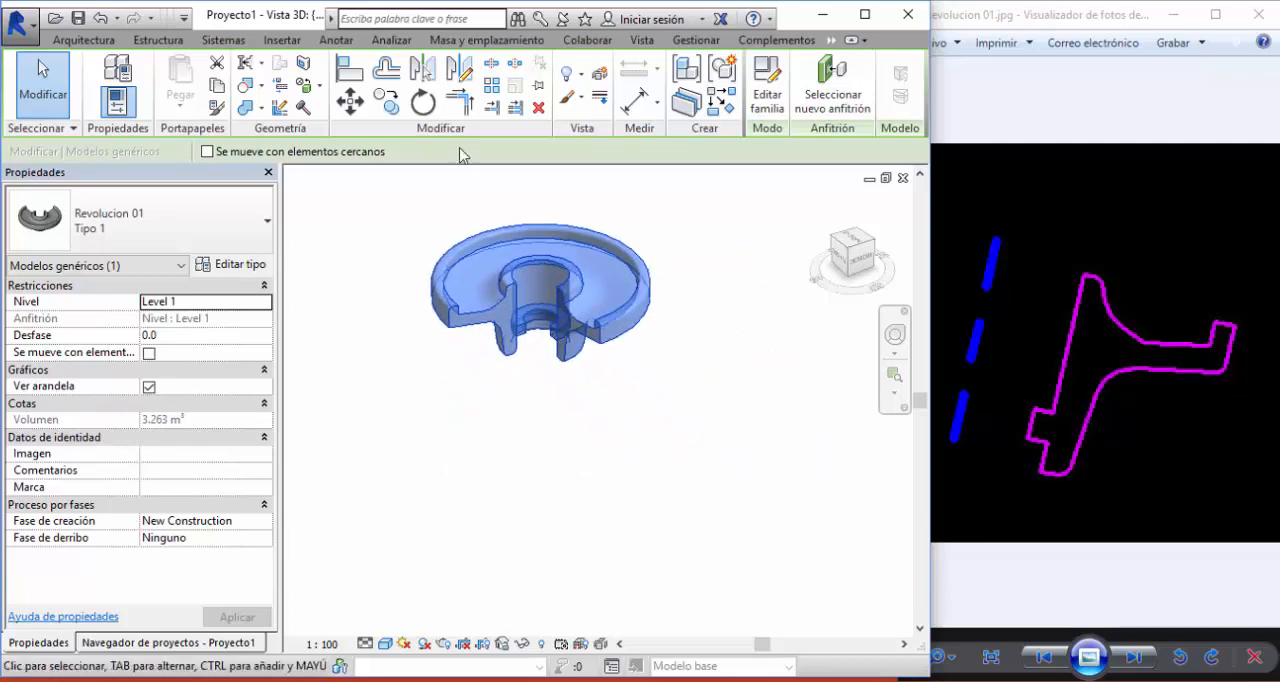
{"action": "left_click", "coordinate": [387, 100]}
{"action": "left_click", "coordinate": [495, 260]}
{"action": "left_click", "coordinate": [730, 343]}
{"action": "middle_click_drag", "start_coordinate": [730, 343], "coordinate": [633, 263]}
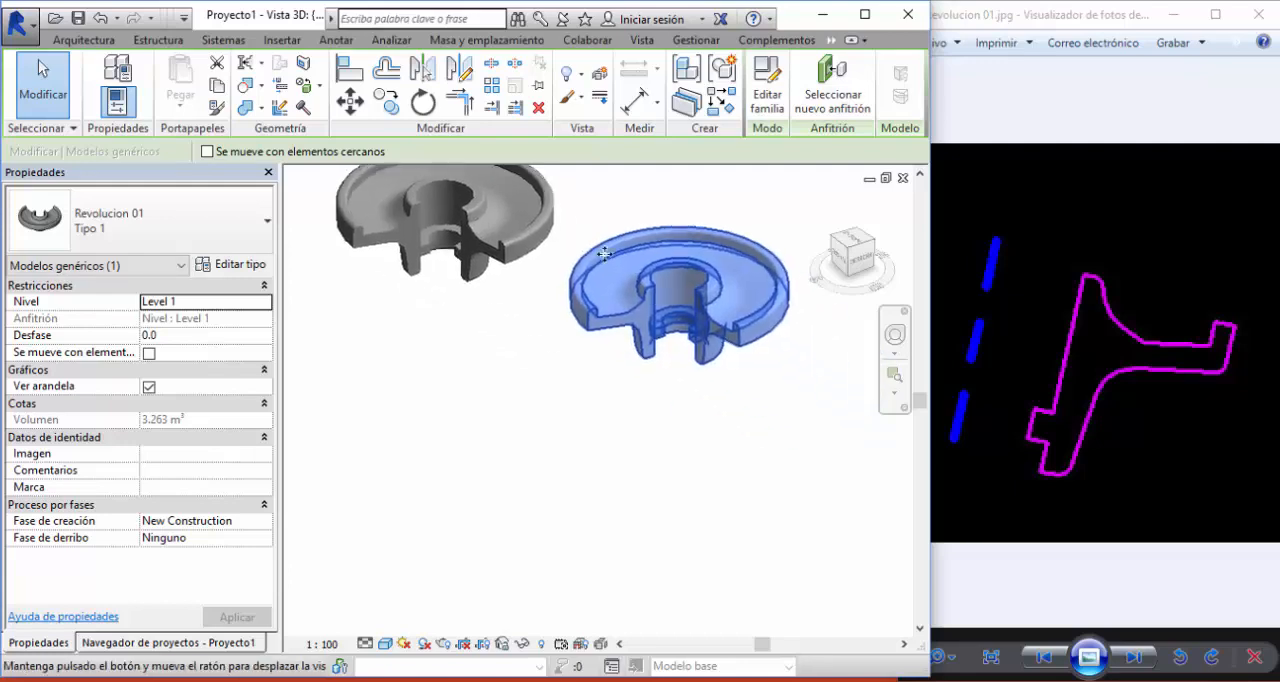
{"action": "left_click", "coordinate": [387, 101]}
{"action": "left_click", "coordinate": [618, 265]}
{"action": "left_click", "coordinate": [424, 401]}
{"action": "key", "text": "Escape"}
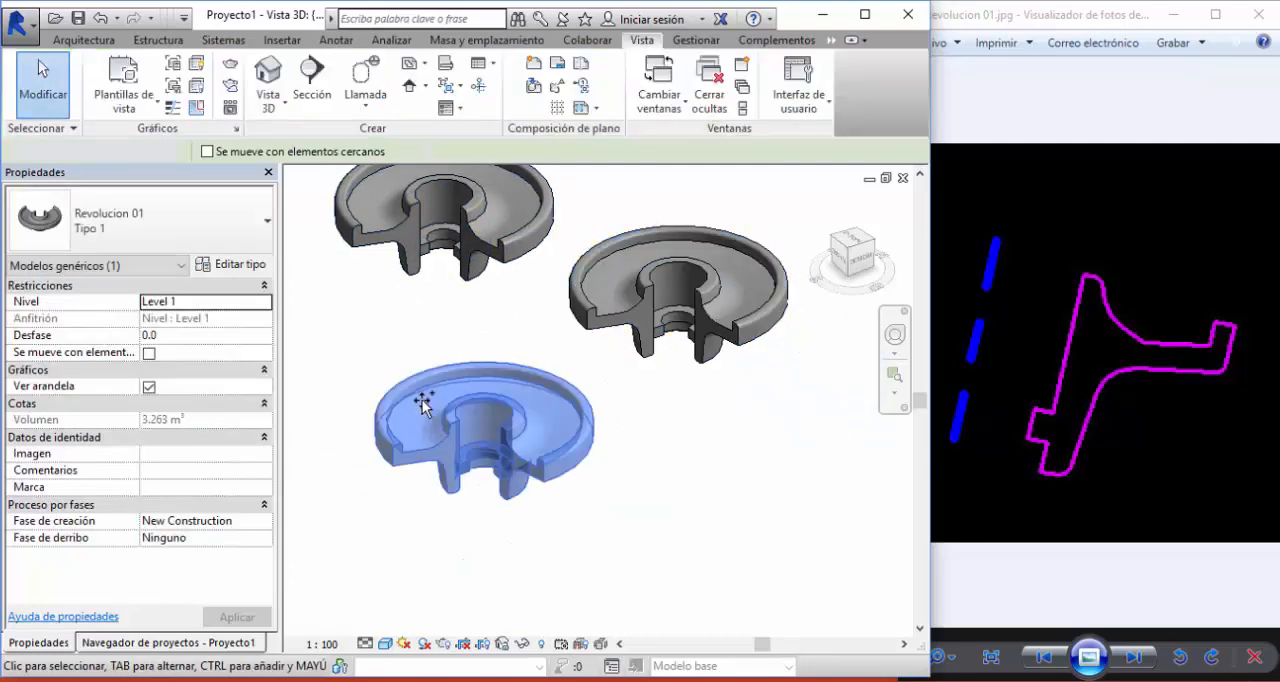
- Turn off the Ver arandela parameter for the original wheel and for the copy on its right
{"action": "middle_click_drag", "start_coordinate": [473, 358], "coordinate": [614, 414]}
{"action": "left_click", "coordinate": [621, 308]}
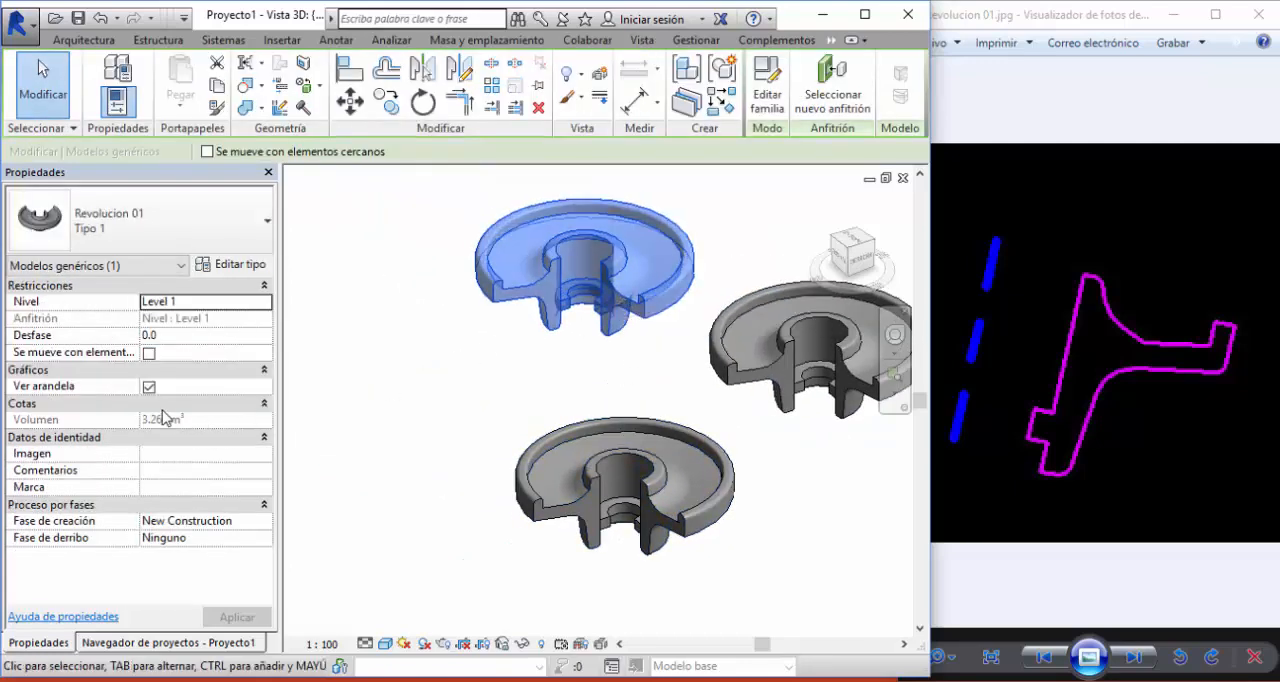
{"action": "left_click", "coordinate": [149, 388]}
{"action": "left_click", "coordinate": [450, 383]}
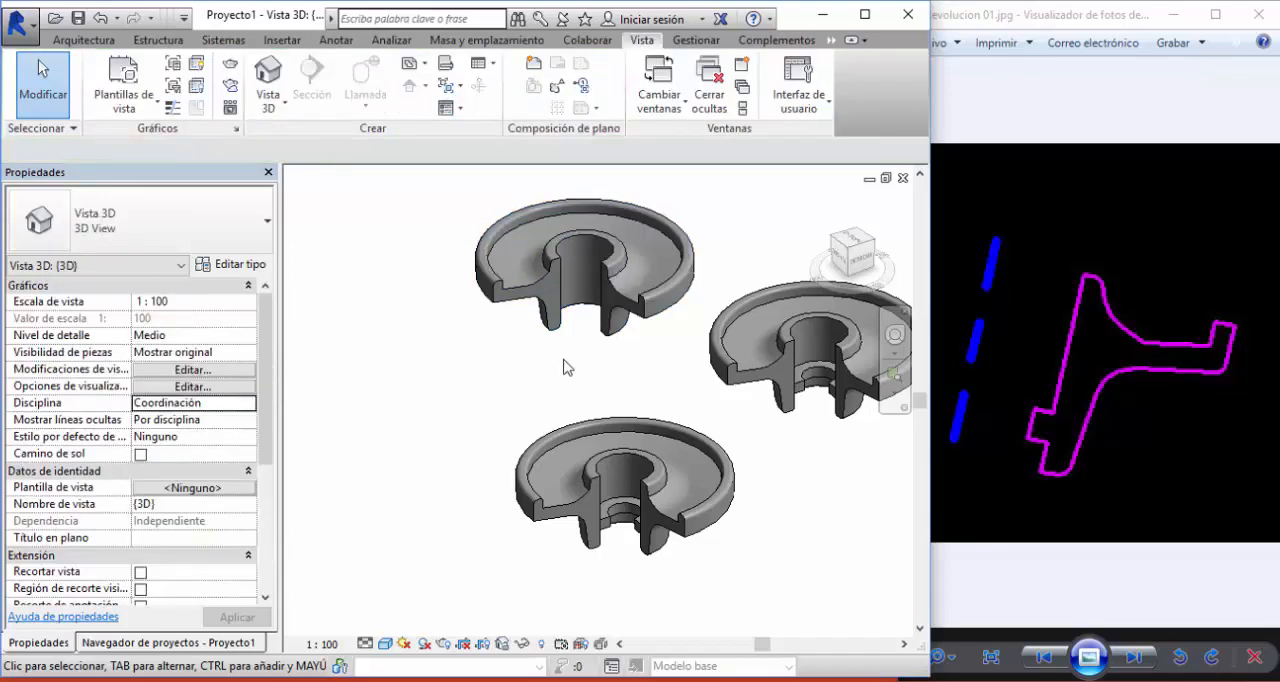
{"action": "middle_click_drag", "start_coordinate": [590, 300], "coordinate": [497, 283]}
{"action": "left_click", "coordinate": [690, 340]}
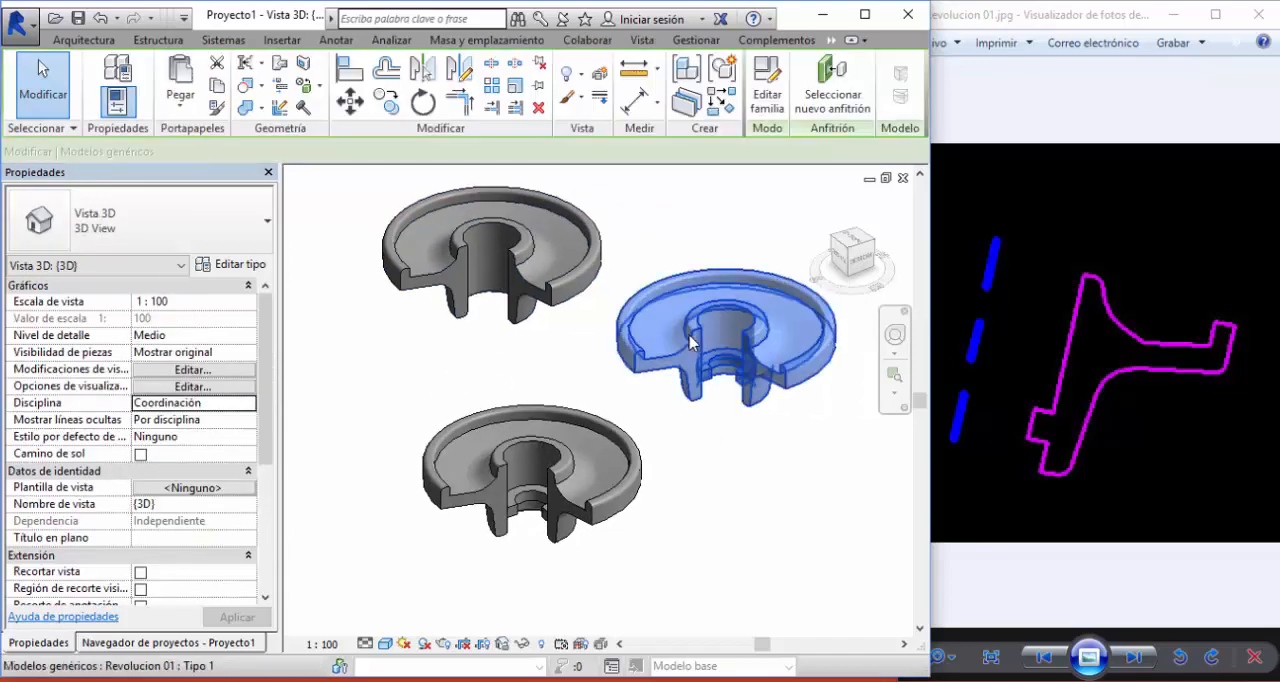
{"action": "left_click", "coordinate": [149, 387]}
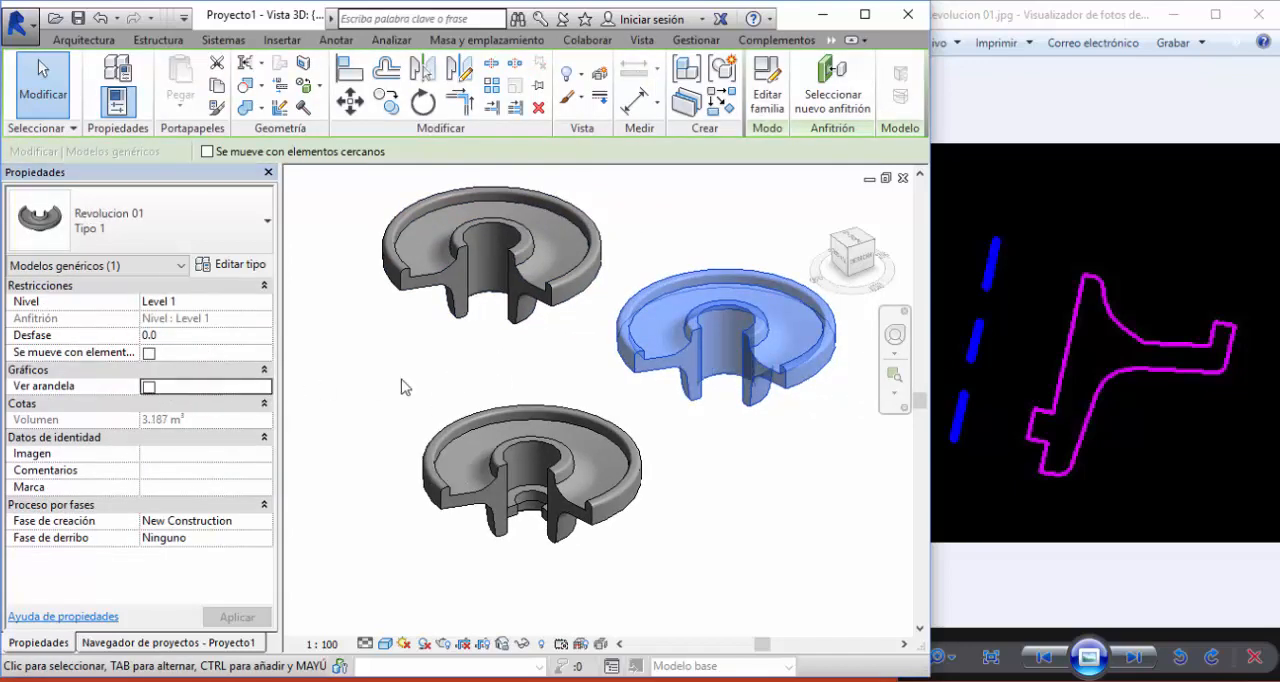
- Turn the Ver arandela parameter back on for the original wheel
{"action": "left_click", "coordinate": [405, 386]}
{"action": "scroll", "coordinate": [631, 231], "scroll_direction": "up", "scroll_amount": 2}
{"action": "scroll", "coordinate": [631, 231], "scroll_direction": "down", "scroll_amount": 3}
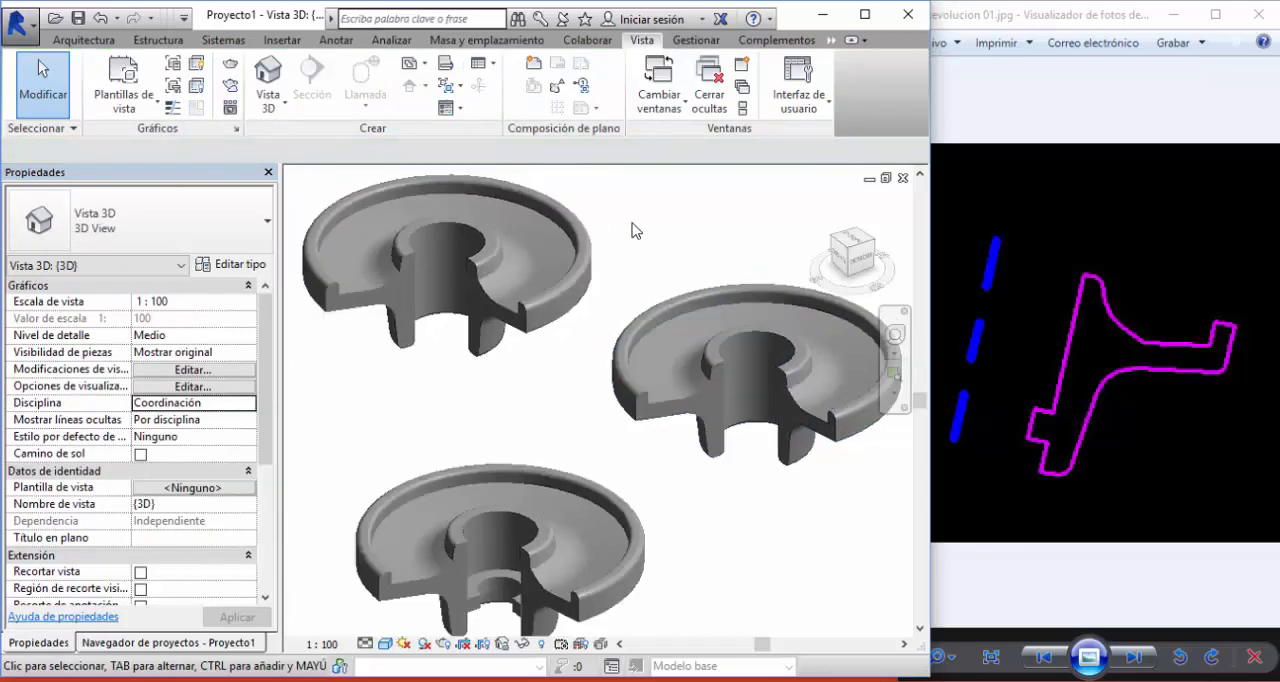
{"action": "middle_click_drag", "start_coordinate": [632, 229], "coordinate": [631, 260]}
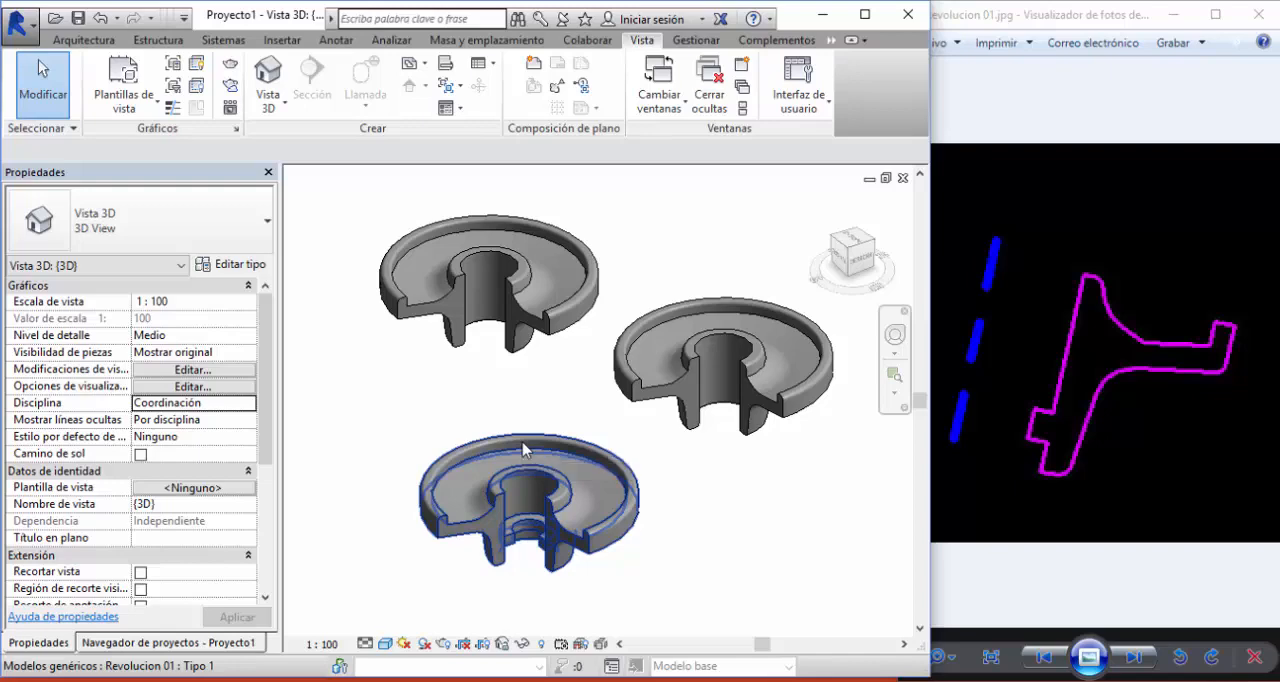
{"action": "left_click", "coordinate": [420, 300]}
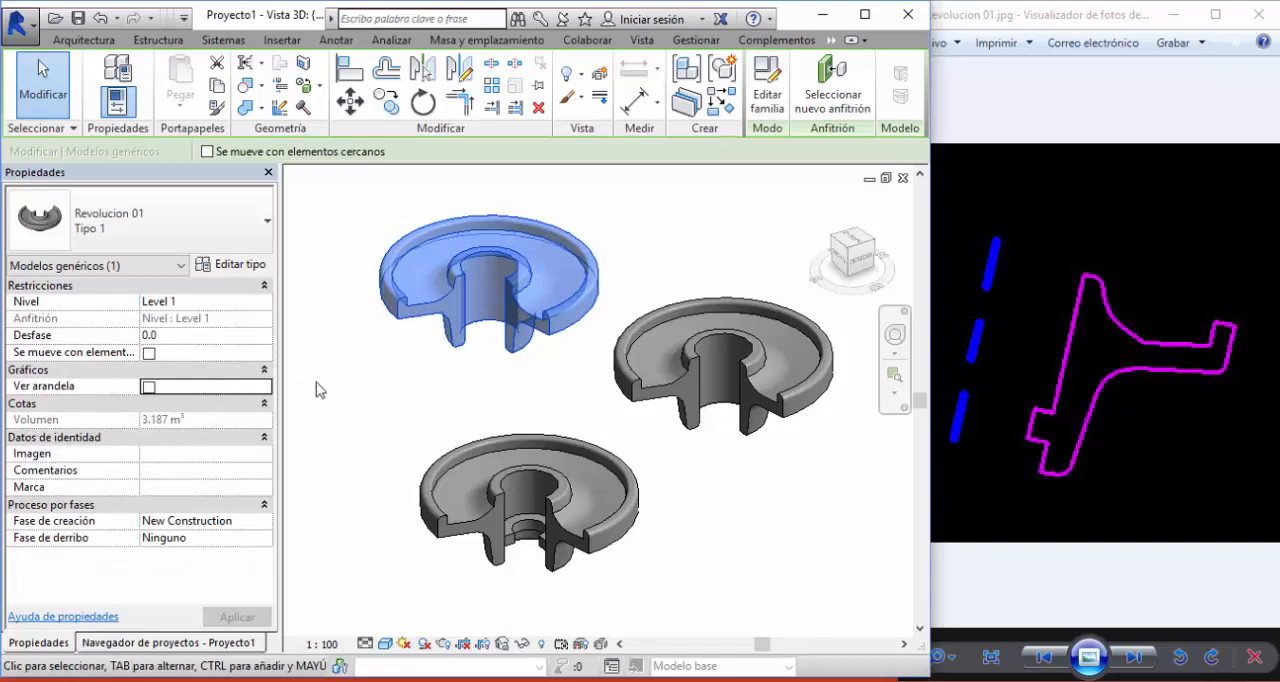
{"action": "scroll", "coordinate": [365, 294], "scroll_direction": "up", "scroll_amount": 3}
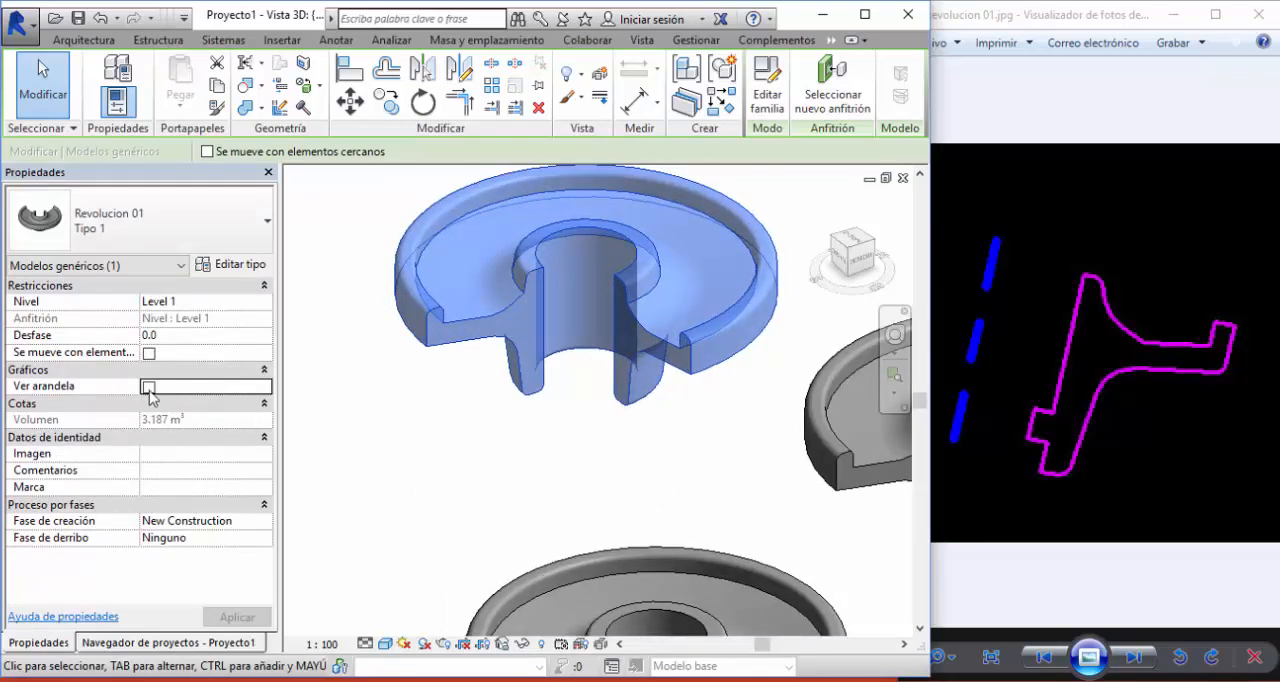
{"action": "left_click", "coordinate": [148, 387]}
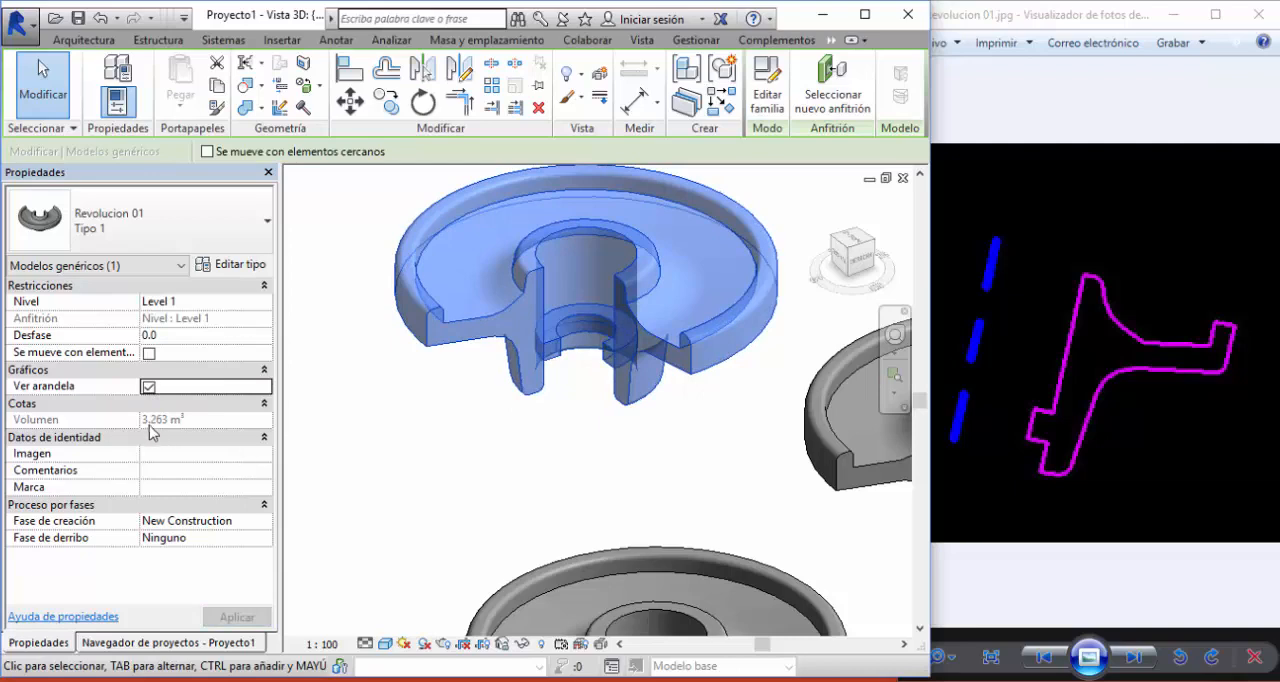
{"action": "left_click", "coordinate": [444, 461]}
{"action": "scroll", "coordinate": [529, 437], "scroll_direction": "down", "scroll_amount": 4}
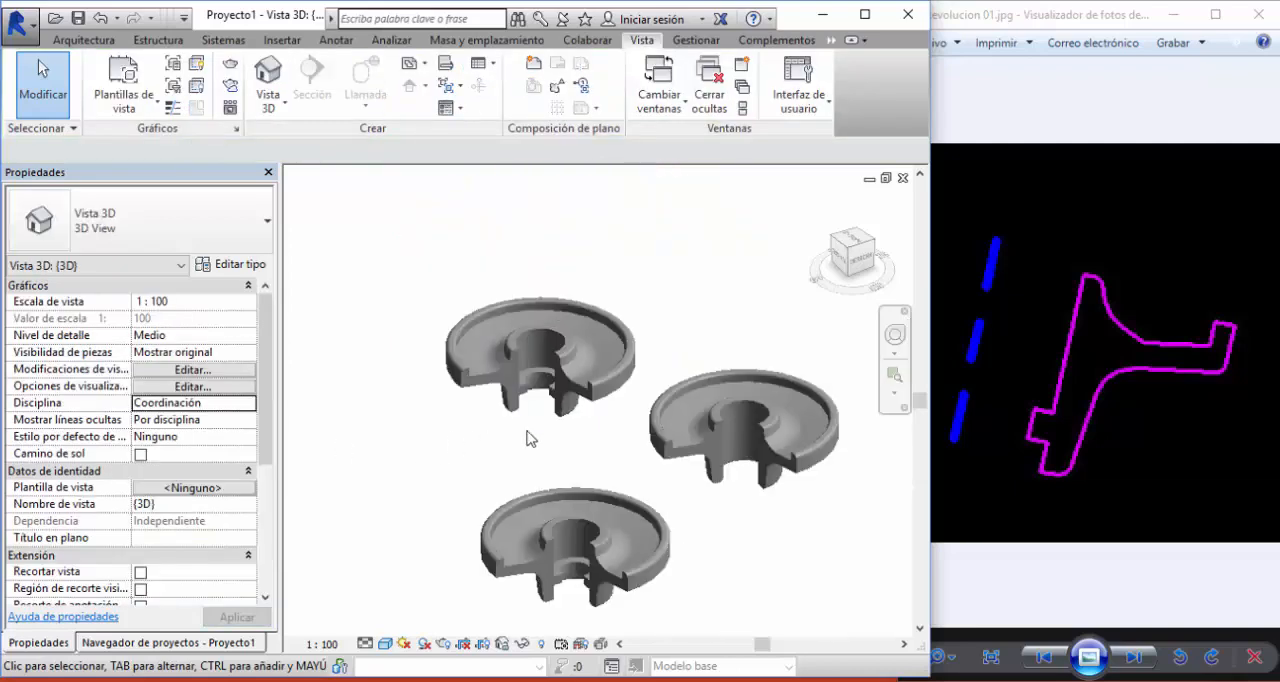
{"action": "scroll", "coordinate": [515, 410], "scroll_direction": "up", "scroll_amount": 2}
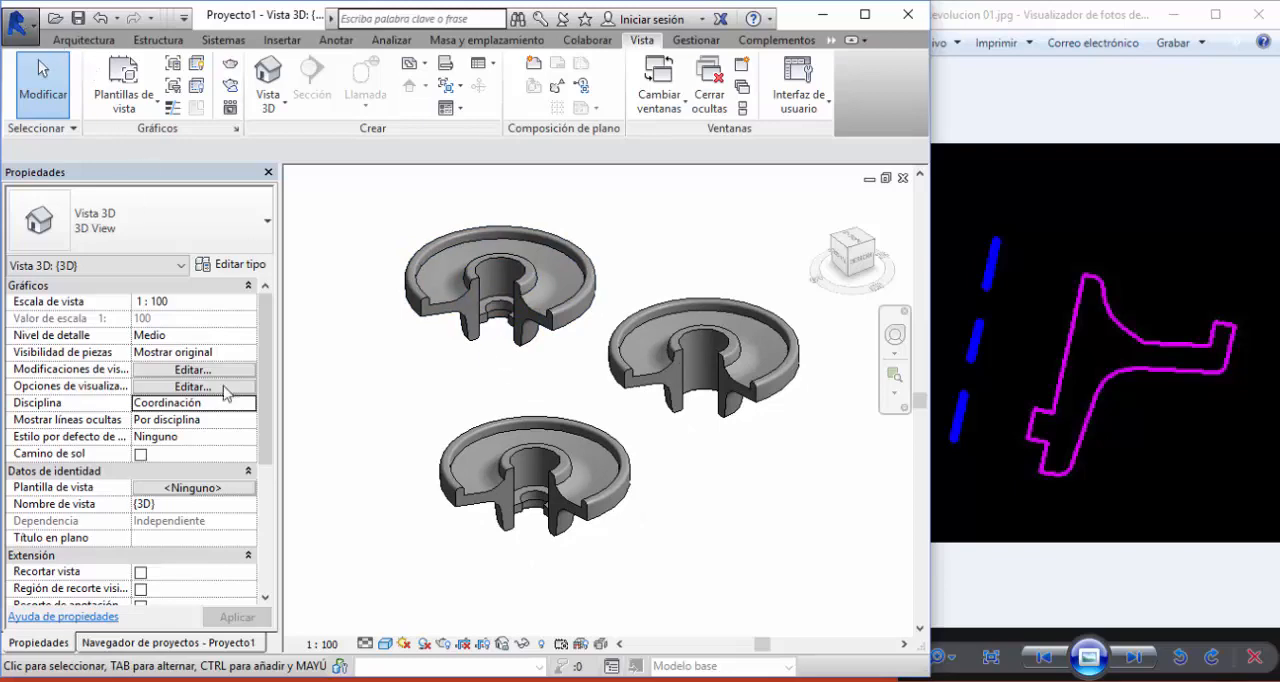
- Close the test project Proyecto1 and return to the Revolucion 01 family
{"action": "left_click", "coordinate": [20, 24]}
{"action": "left_click", "coordinate": [90, 585]}
{"action": "left_click", "coordinate": [671, 363]}
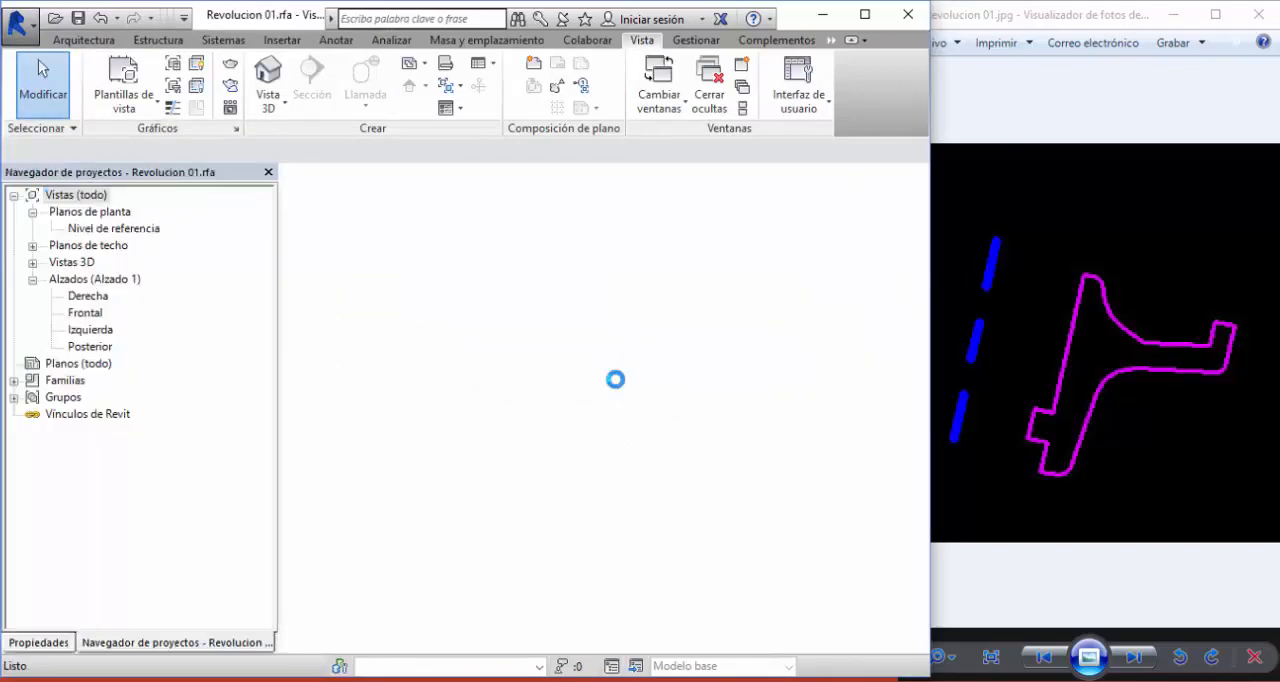
- Switch to PowerPoint to review the Metodología Básica slide, and return to the Revolucion 01 family in Revit
{"action": "left_click", "coordinate": [1054, 286]}
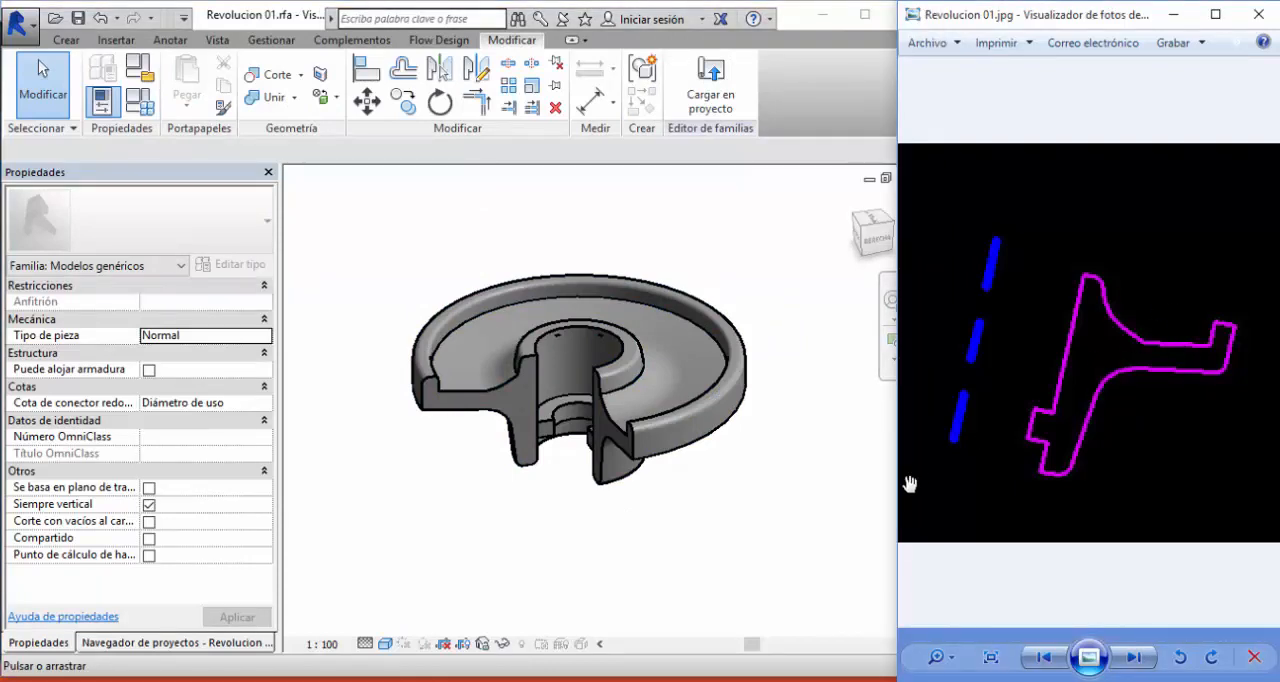
{"action": "left_click", "coordinate": [750, 262]}
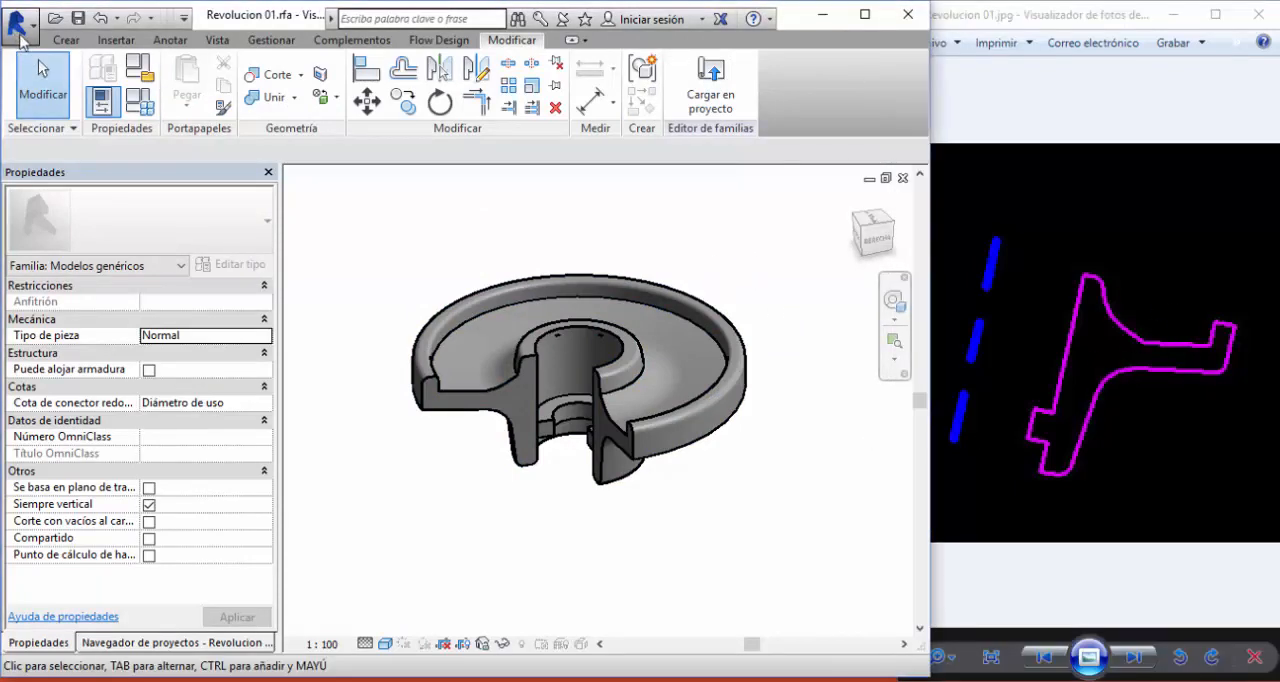
{"action": "left_click", "coordinate": [430, 680]}
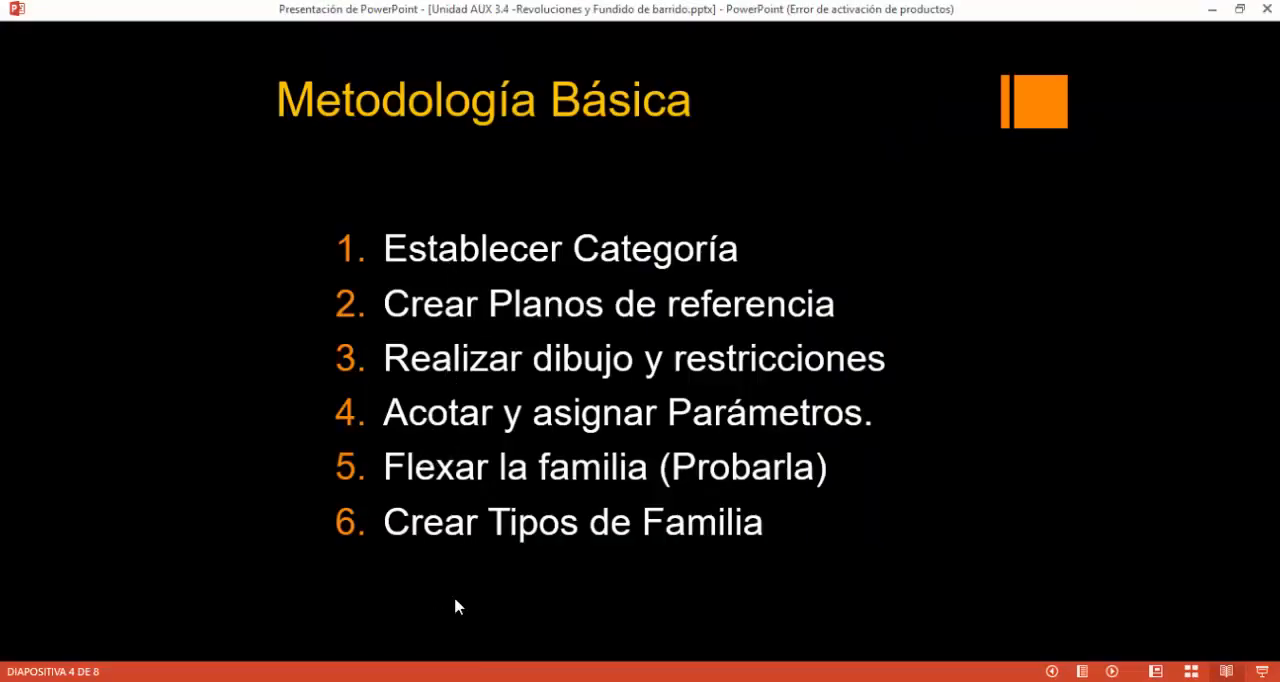
{"action": "left_click", "coordinate": [421, 680]}
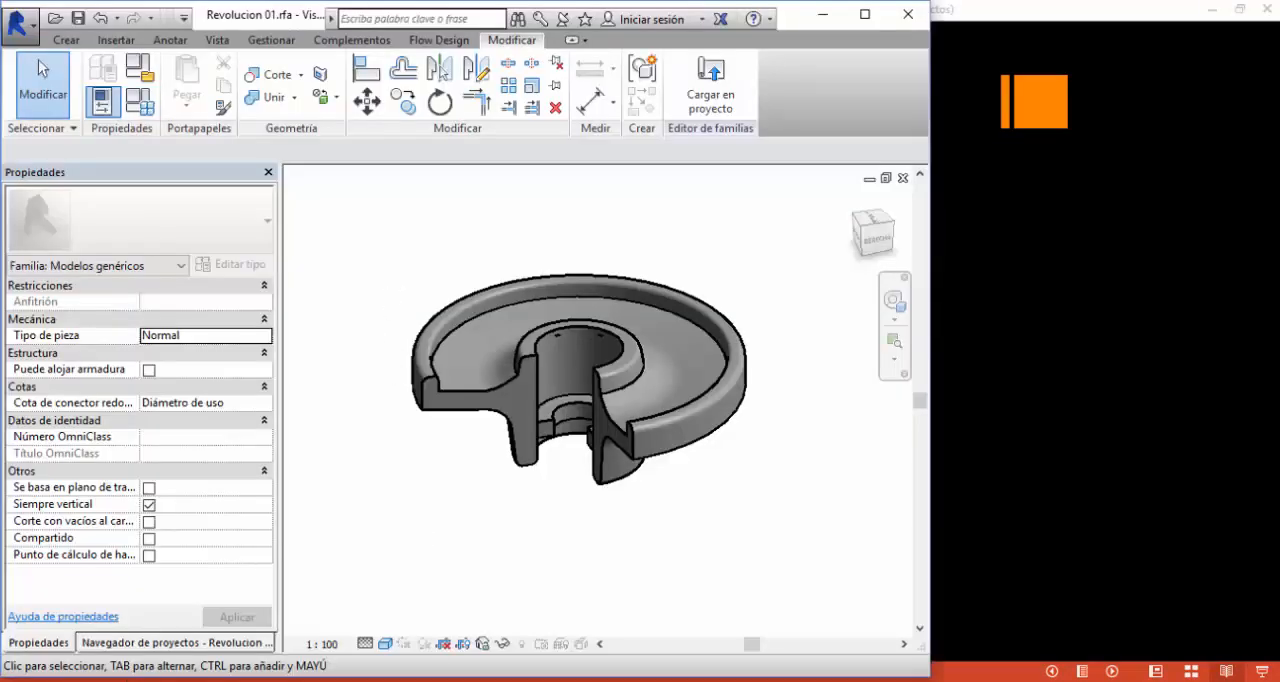
- Open the Frontal elevation and stretch the top face of the wheel's hub upward with its shape handle
{"action": "left_click", "coordinate": [120, 643]}
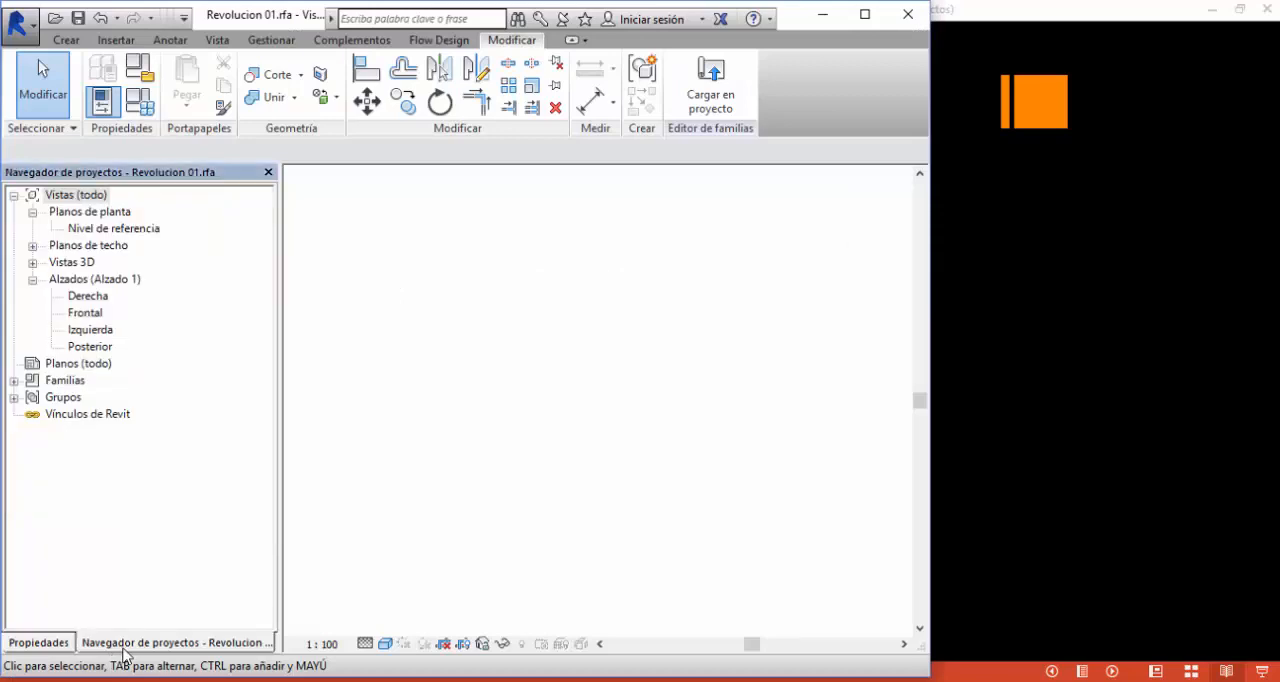
{"action": "double_click", "coordinate": [88, 314]}
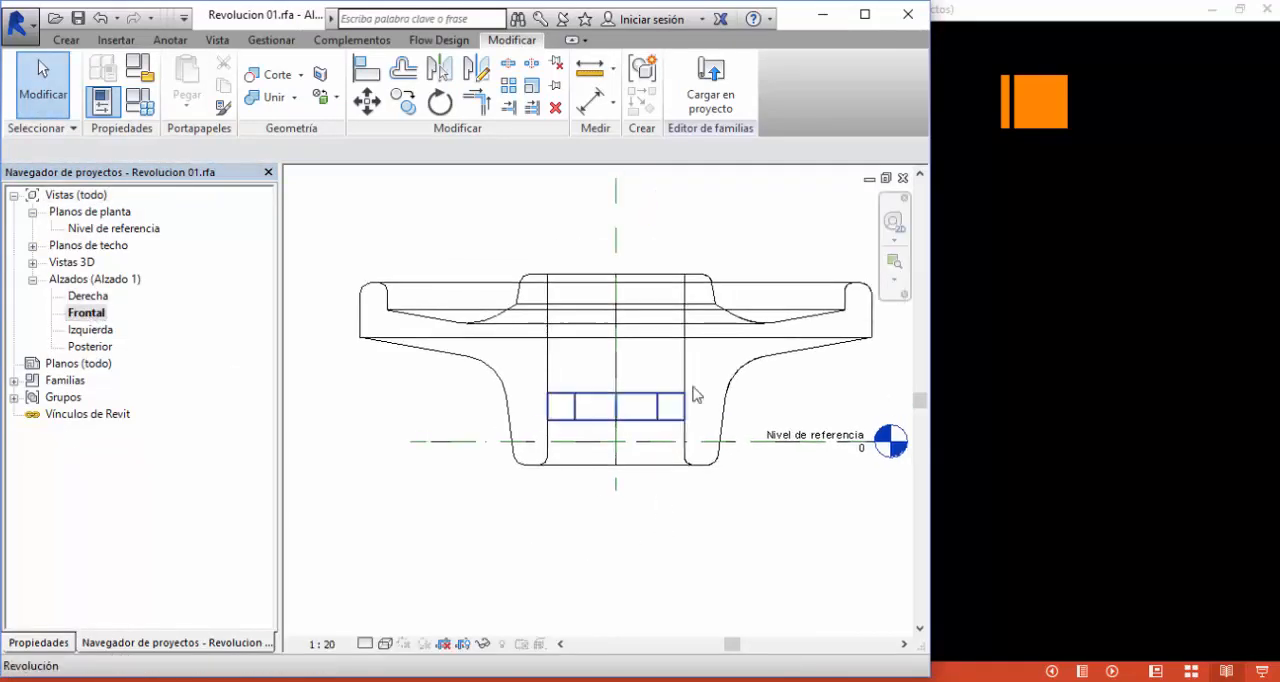
{"action": "left_click", "coordinate": [706, 323]}
{"action": "scroll", "coordinate": [630, 272], "scroll_direction": "up", "scroll_amount": 3}
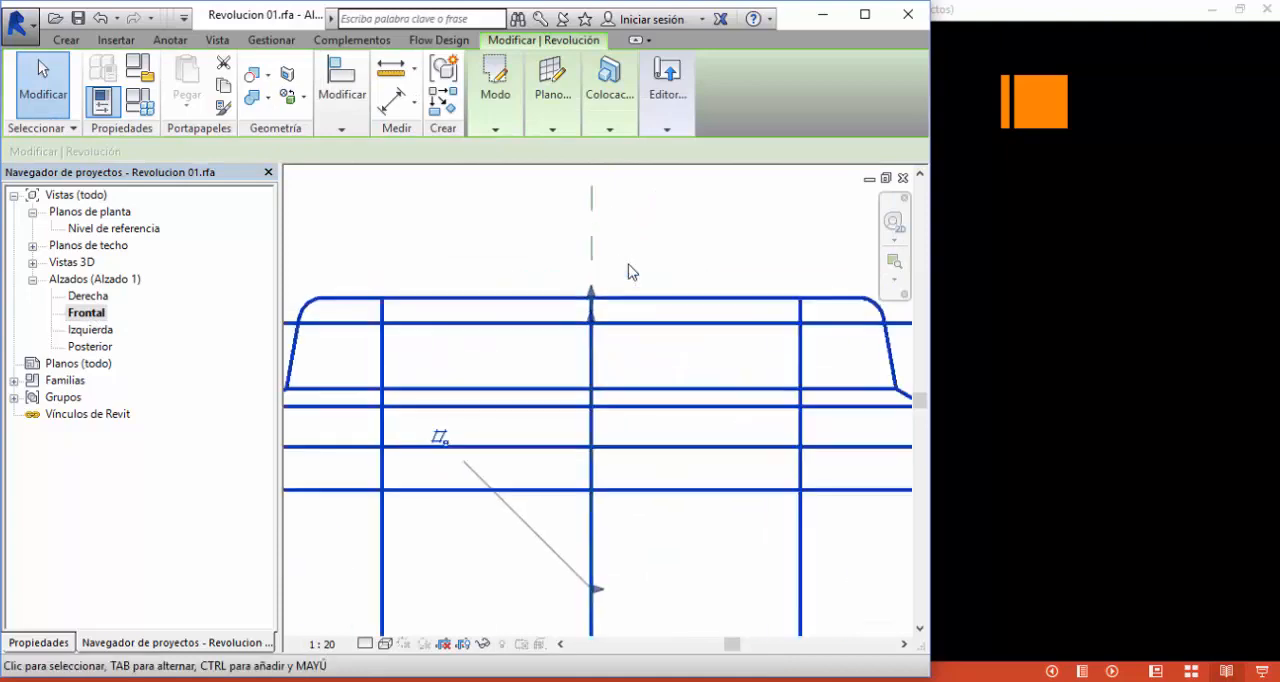
{"action": "scroll", "coordinate": [630, 272], "scroll_direction": "up", "scroll_amount": 2}
{"action": "left_click_drag", "start_coordinate": [562, 314], "coordinate": [571, 232]}
{"action": "scroll", "coordinate": [651, 206], "scroll_direction": "down", "scroll_amount": 3}
- Stretch the top of the wheel's outer rim slightly upward with its shape handle and deselect the revolve
{"action": "scroll", "coordinate": [641, 210], "scroll_direction": "up", "scroll_amount": 2}
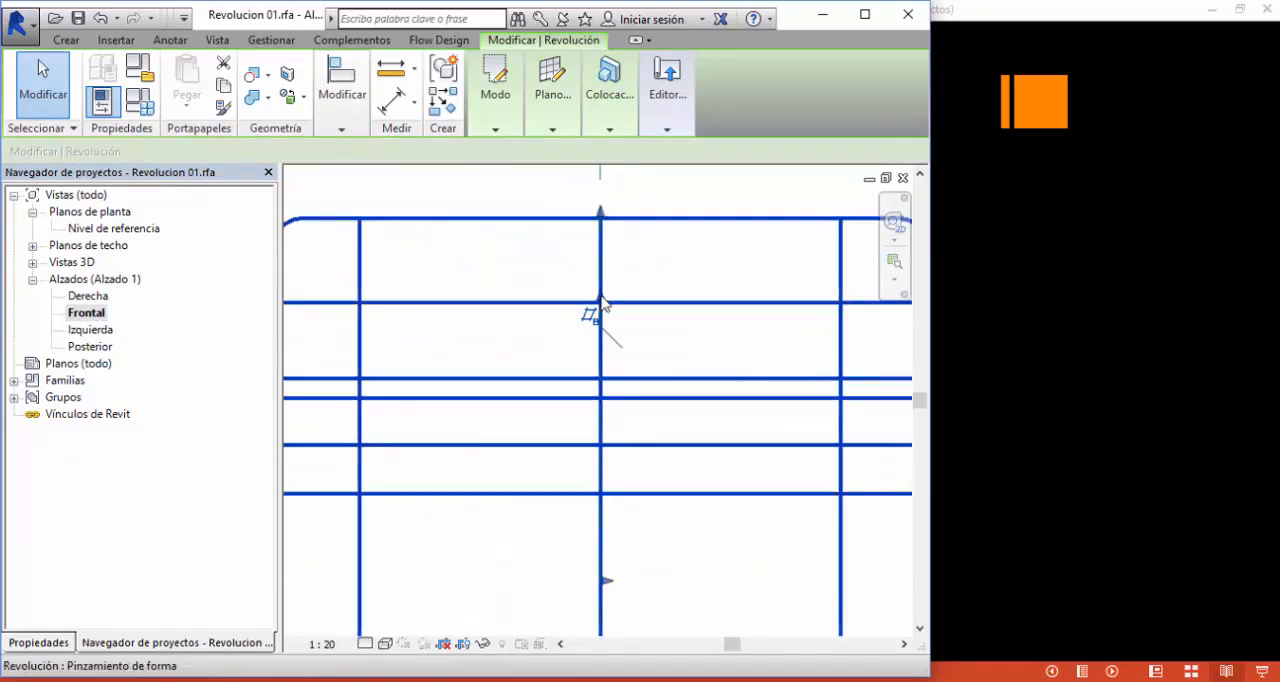
{"action": "left_click_drag", "start_coordinate": [601, 297], "coordinate": [602, 280]}
{"action": "scroll", "coordinate": [669, 241], "scroll_direction": "down", "scroll_amount": 3}
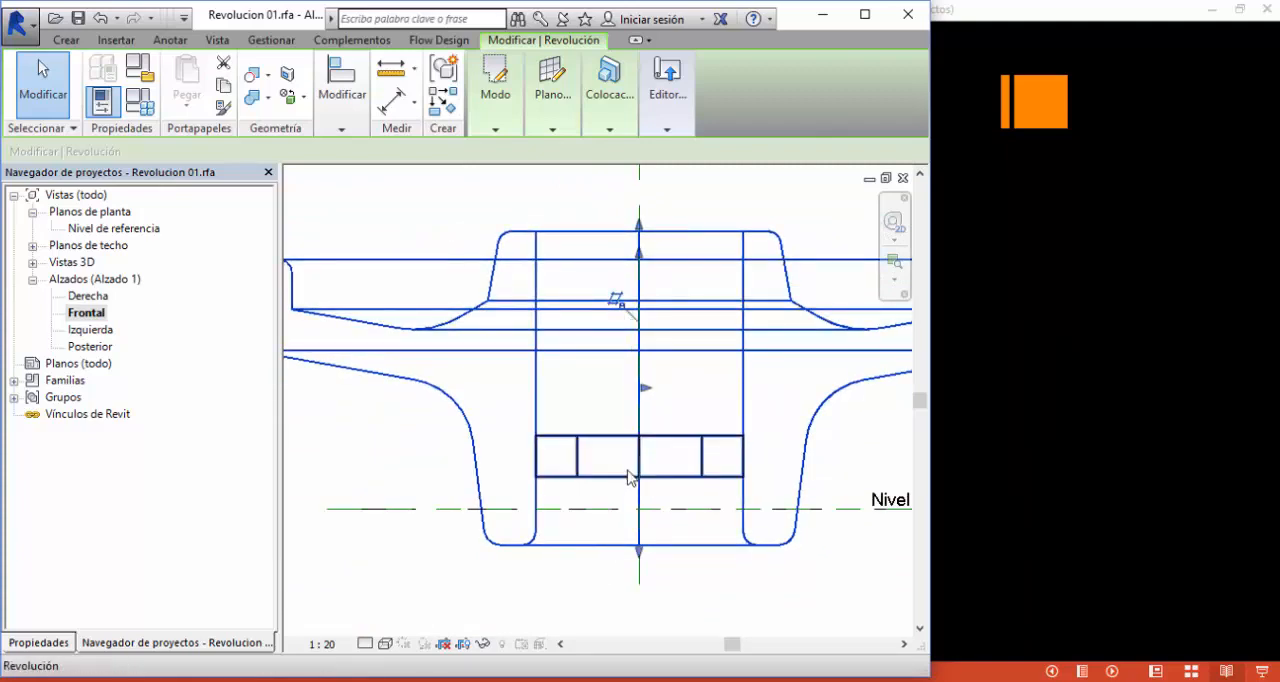
{"action": "scroll", "coordinate": [631, 476], "scroll_direction": "down", "scroll_amount": 2}
{"action": "middle_click_drag", "start_coordinate": [627, 468], "coordinate": [571, 411]}
{"action": "middle_click_drag", "start_coordinate": [669, 238], "coordinate": [686, 278]}
{"action": "left_click", "coordinate": [677, 292]}
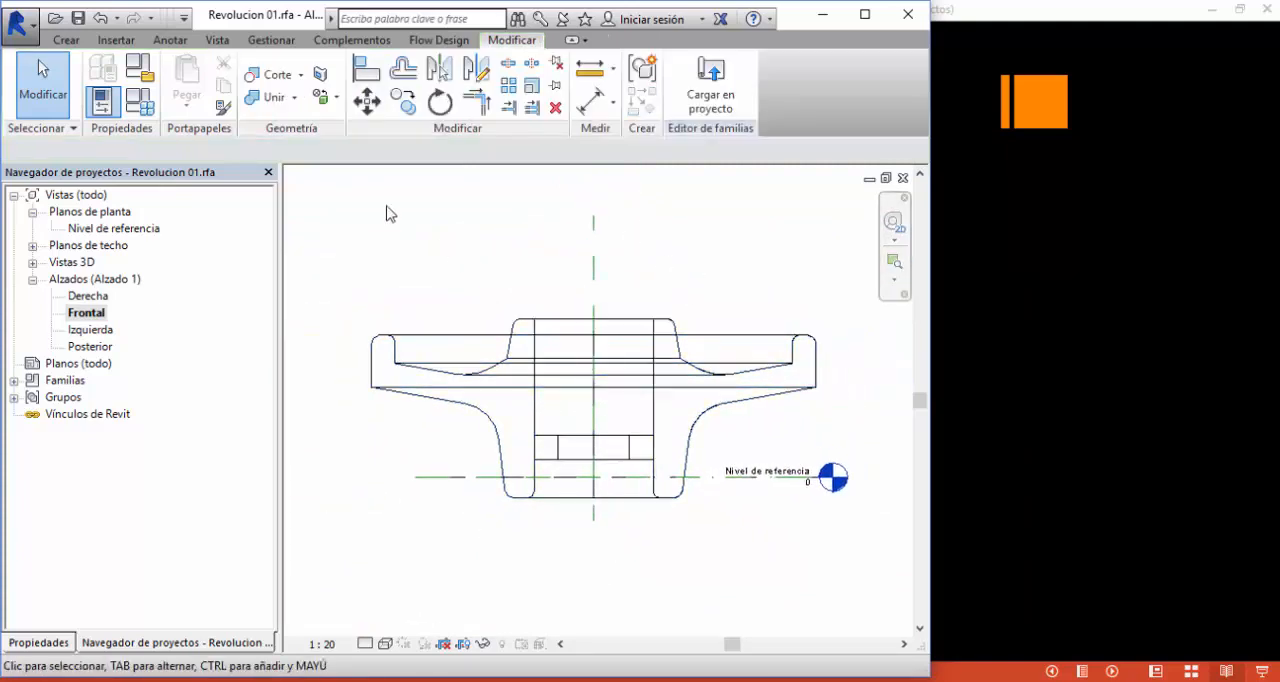
- Draw two horizontal reference planes across the centre axis, one above the hub and one level with the hub's top
{"action": "left_click", "coordinate": [66, 40]}
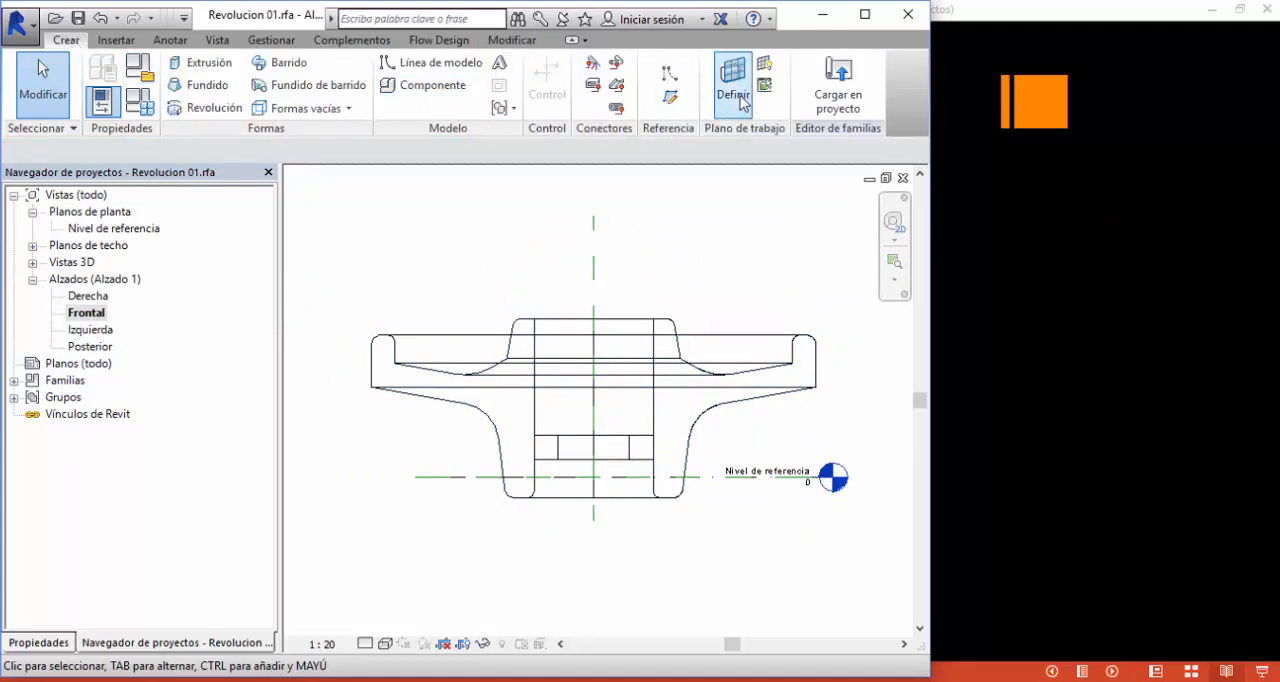
{"action": "left_click", "coordinate": [670, 97]}
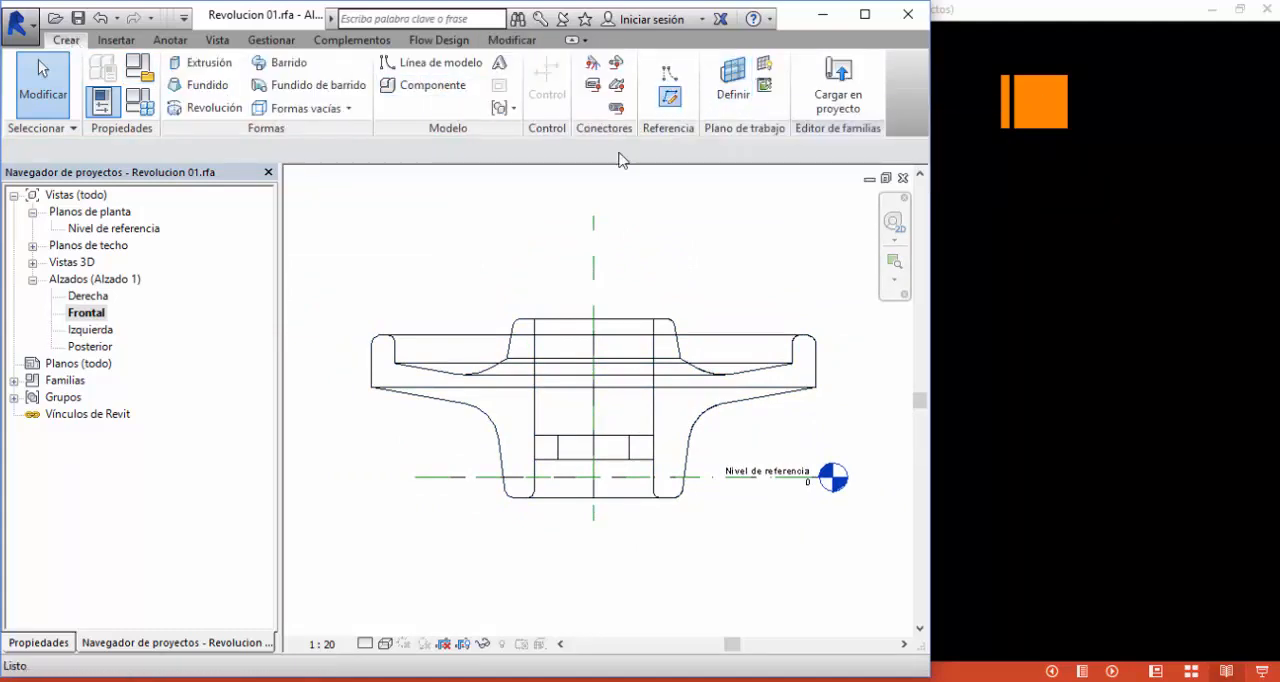
{"action": "left_click", "coordinate": [454, 290]}
{"action": "left_click", "coordinate": [732, 291]}
{"action": "left_click", "coordinate": [465, 318]}
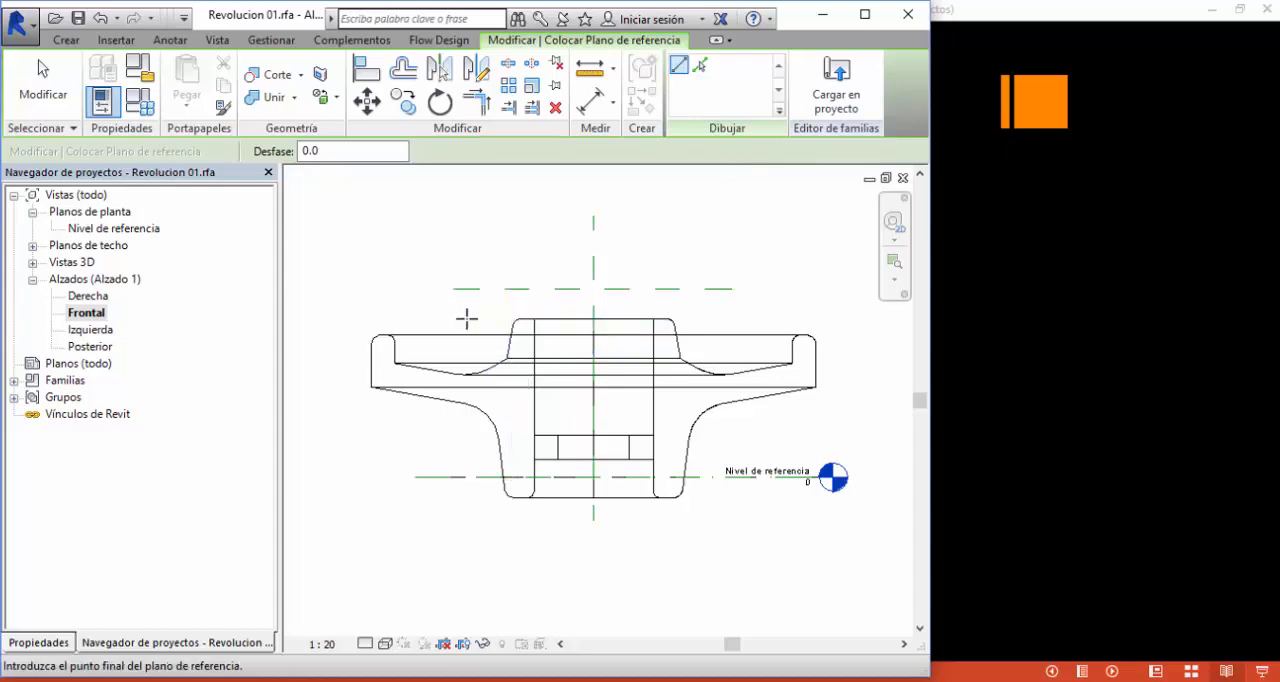
{"action": "left_click", "coordinate": [747, 318]}
{"action": "left_click", "coordinate": [43, 90]}
- Stretch the hub's top face up to a height between the two new reference planes
{"action": "scroll", "coordinate": [600, 320], "scroll_direction": "up", "scroll_amount": 3}
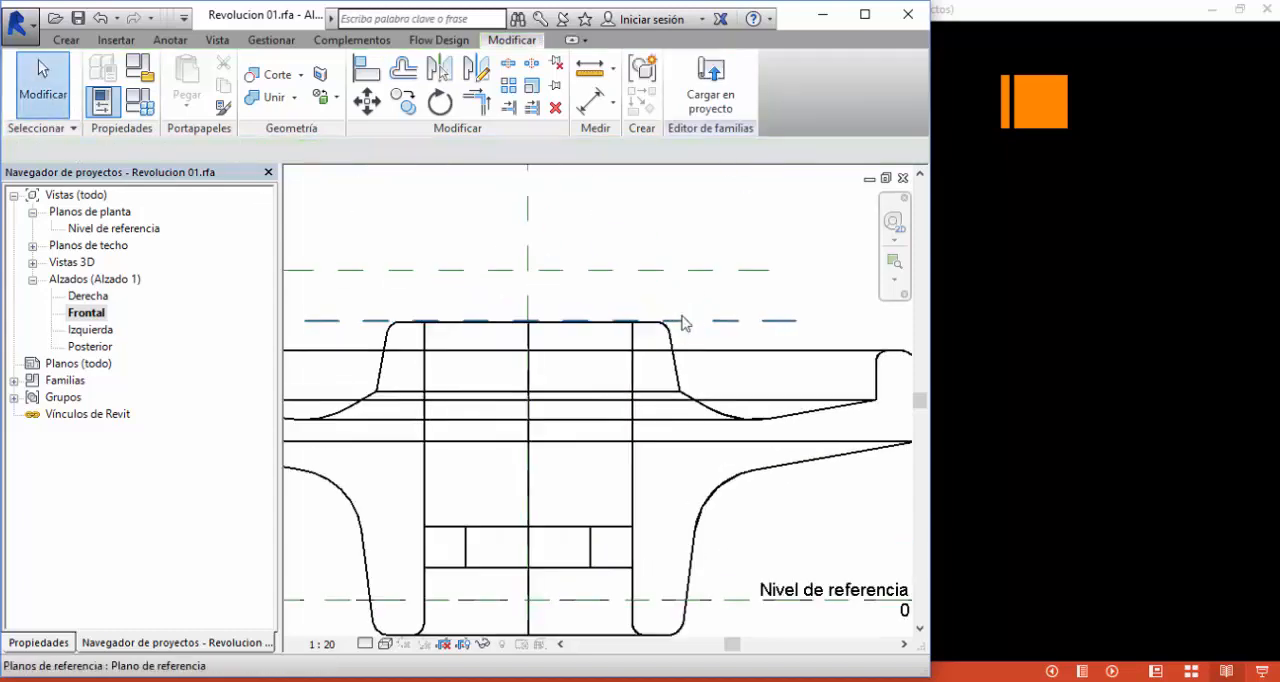
{"action": "left_click", "coordinate": [609, 343]}
{"action": "left_click_drag", "start_coordinate": [528, 322], "coordinate": [543, 292]}
{"action": "left_click", "coordinate": [610, 212]}
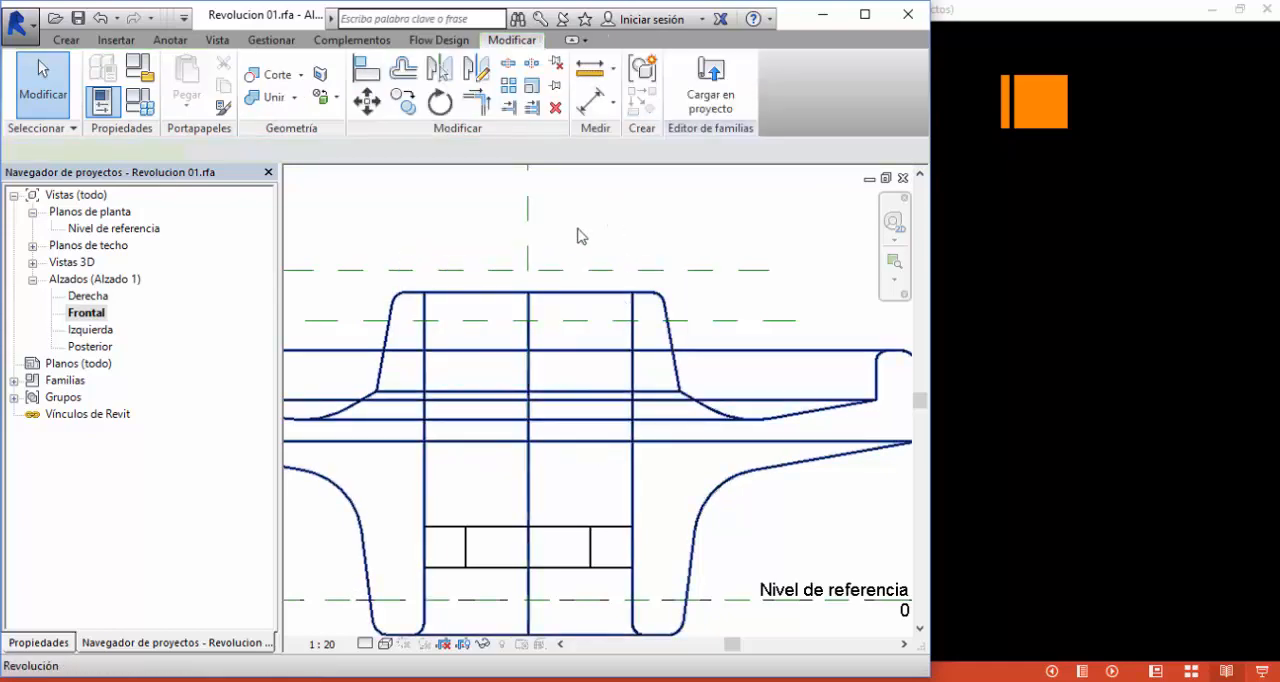
- Edit the wheel's revolution sketch and align the hub's top line to the upper reference plane, locking the alignment
{"action": "left_click", "coordinate": [612, 292]}
{"action": "scroll", "coordinate": [581, 238], "scroll_direction": "down", "scroll_amount": 1}
{"action": "middle_click_drag", "start_coordinate": [583, 250], "coordinate": [557, 249]}
{"action": "mouse_move", "coordinate": [499, 90]}
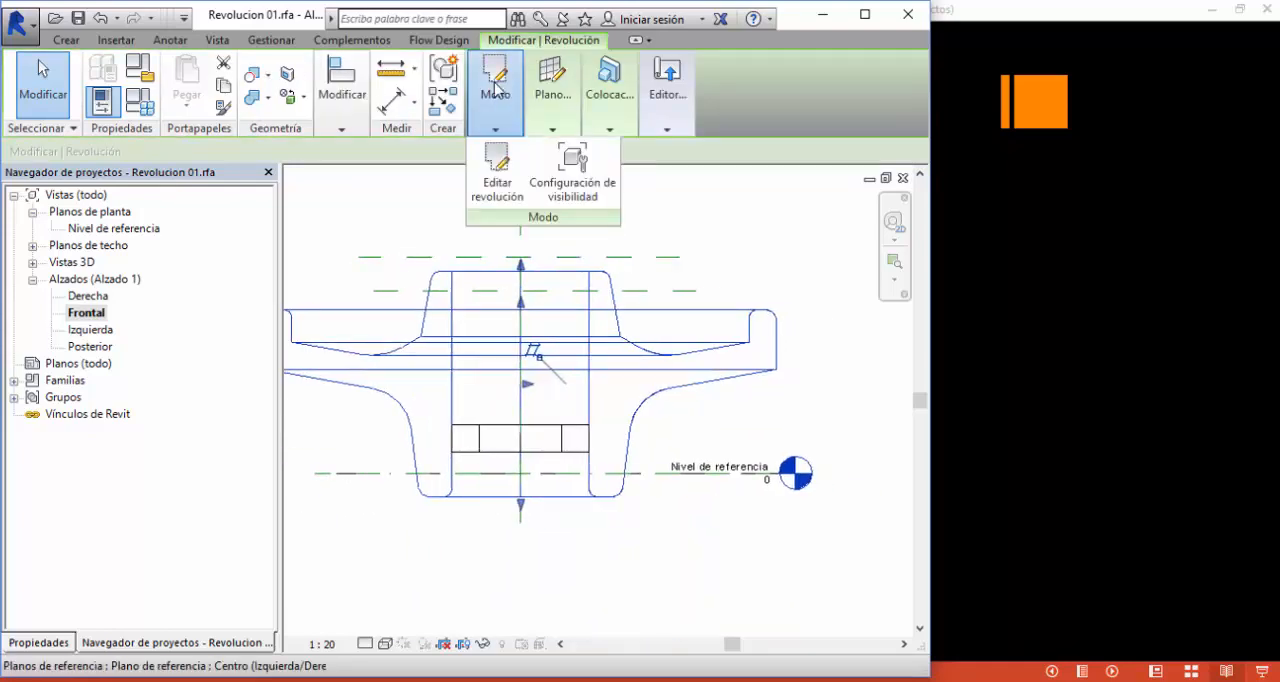
{"action": "left_click", "coordinate": [507, 162]}
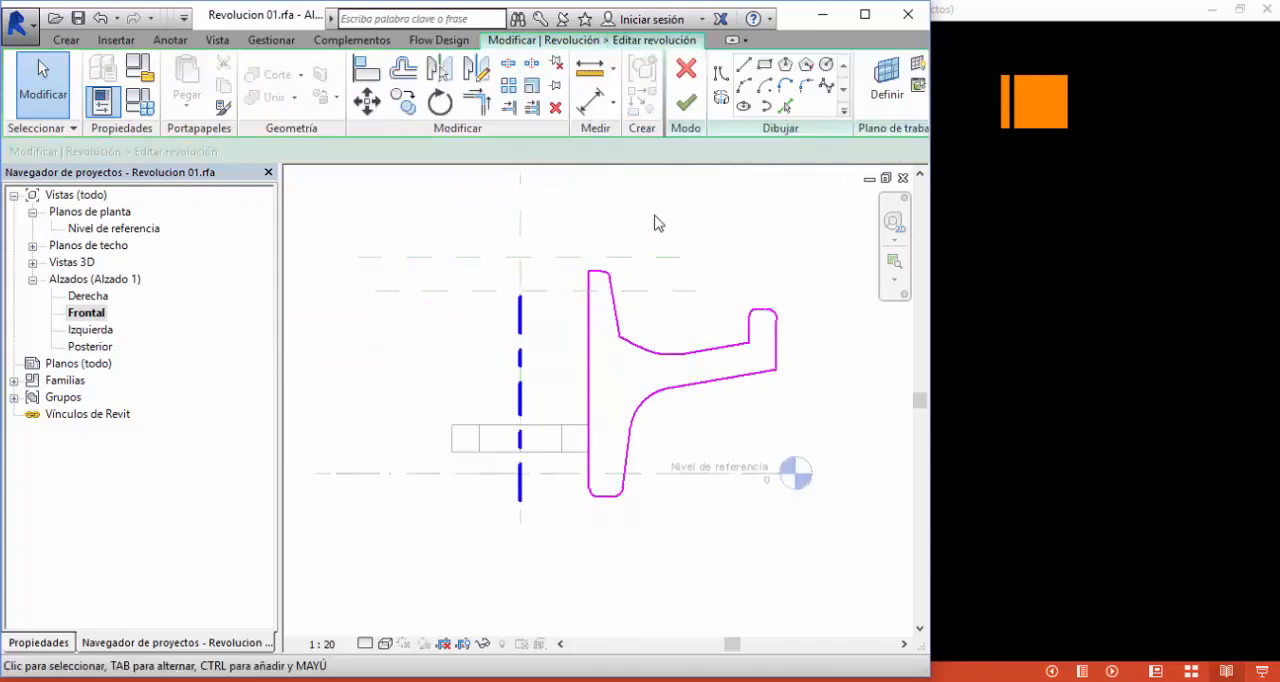
{"action": "left_click", "coordinate": [367, 70]}
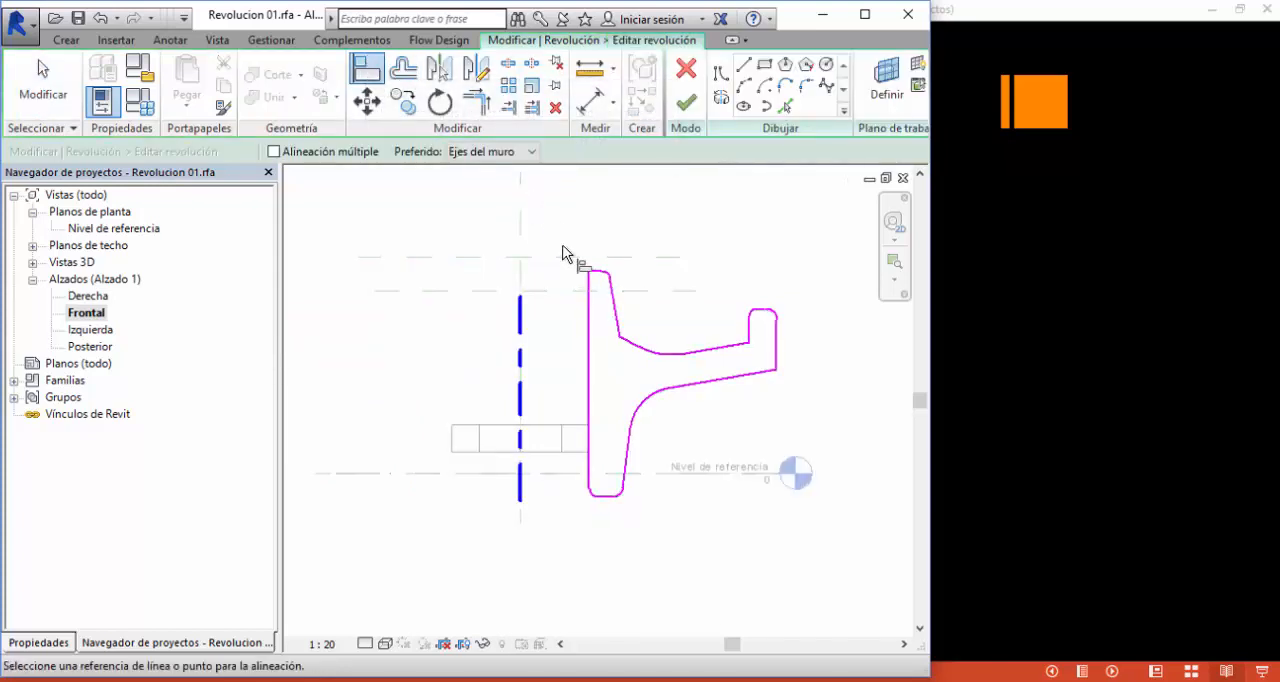
{"action": "left_click", "coordinate": [564, 264]}
{"action": "scroll", "coordinate": [566, 264], "scroll_direction": "up", "scroll_amount": 3}
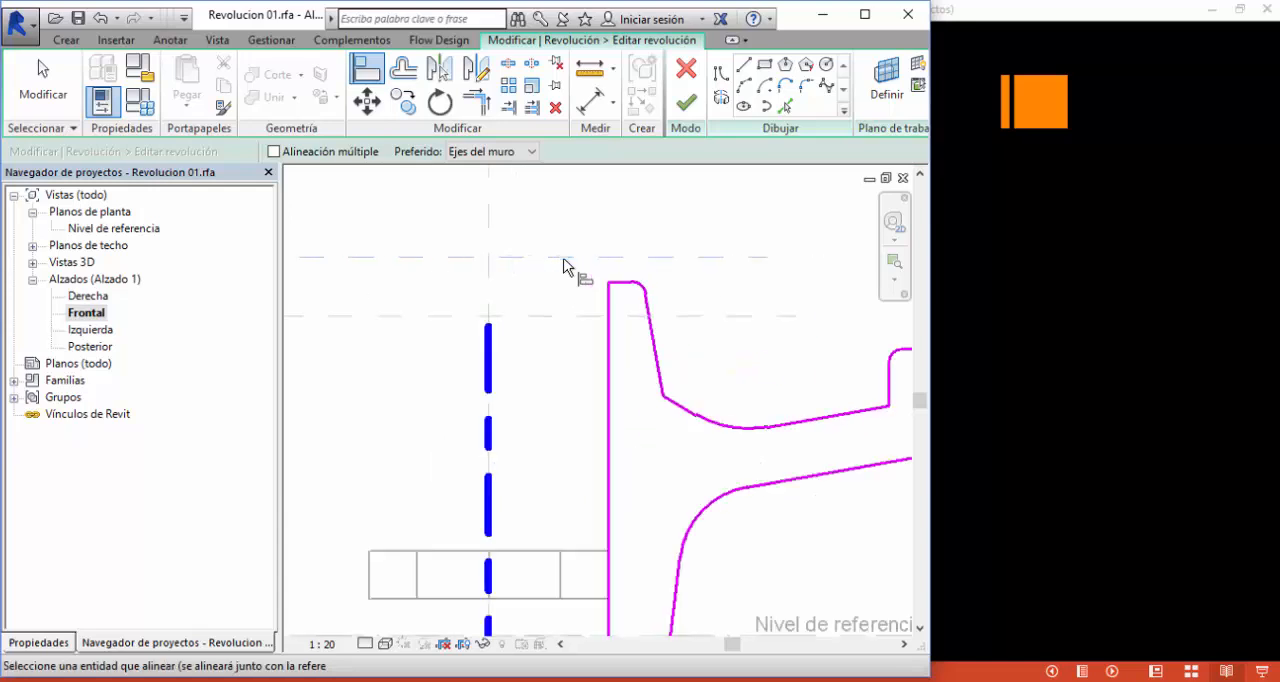
{"action": "left_click", "coordinate": [614, 284]}
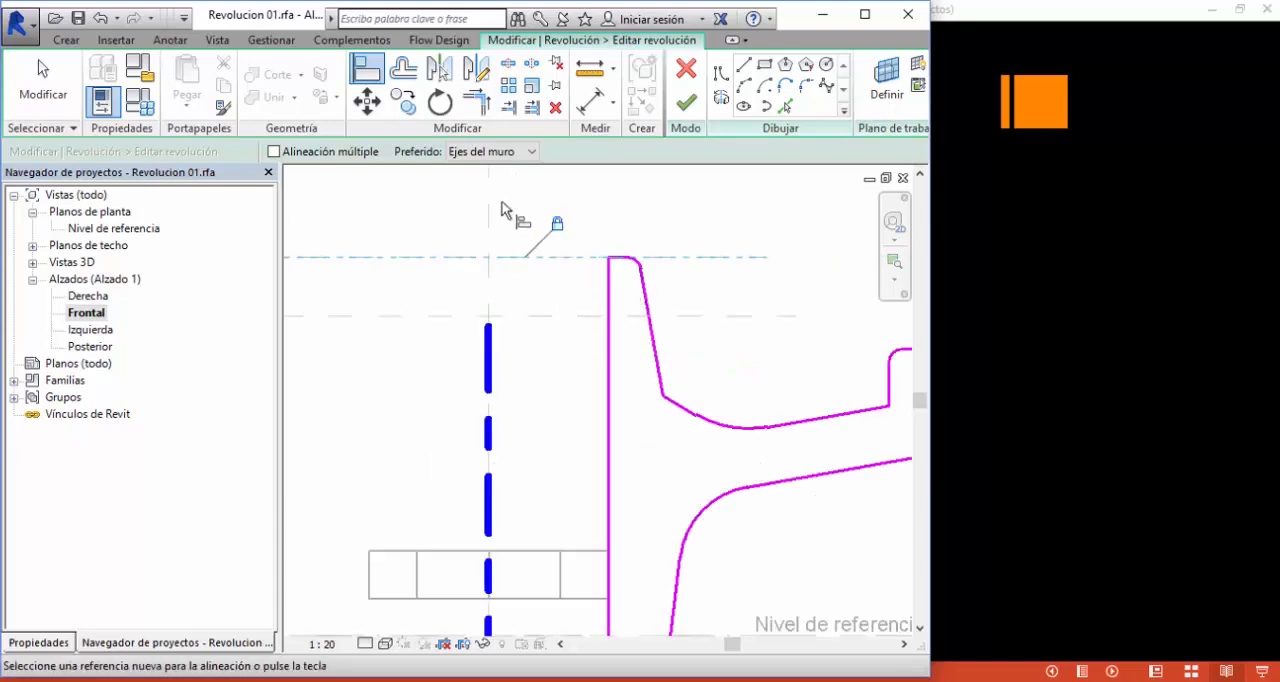
- Align and lock the outer rim's top line to the lower reference plane, and finish the revolution sketch
{"action": "scroll", "coordinate": [508, 208], "scroll_direction": "down", "scroll_amount": 3}
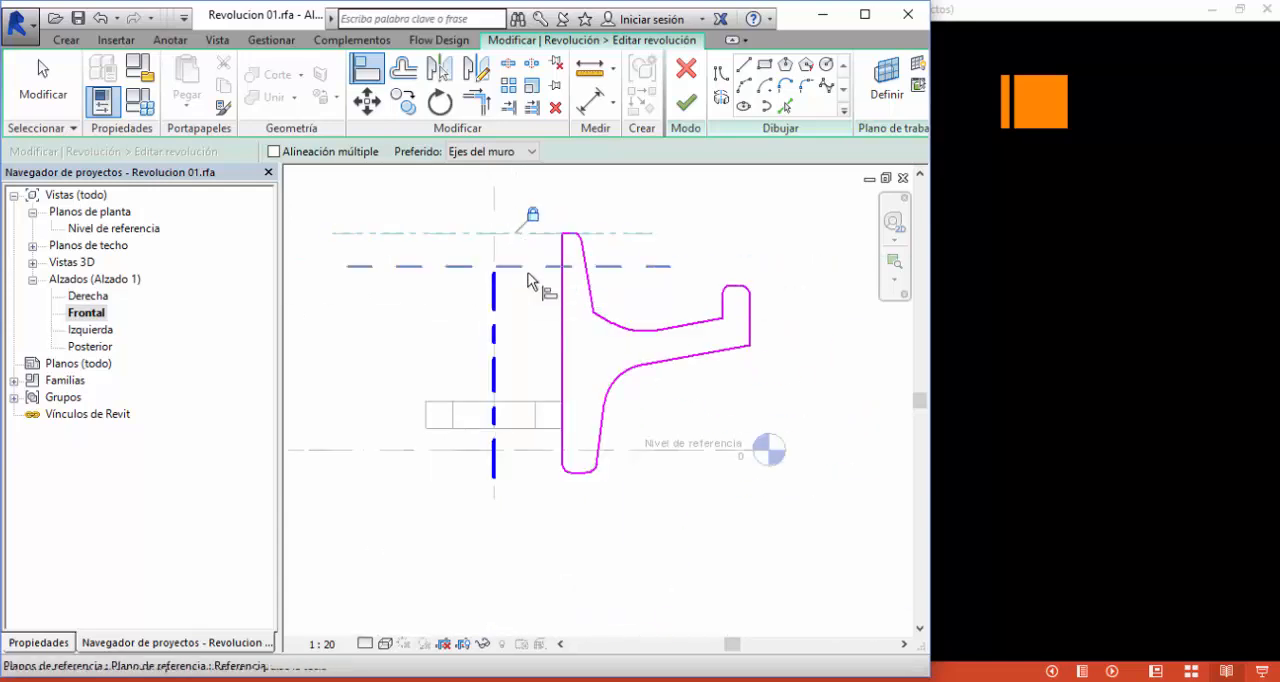
{"action": "scroll", "coordinate": [685, 266], "scroll_direction": "up", "scroll_amount": 2}
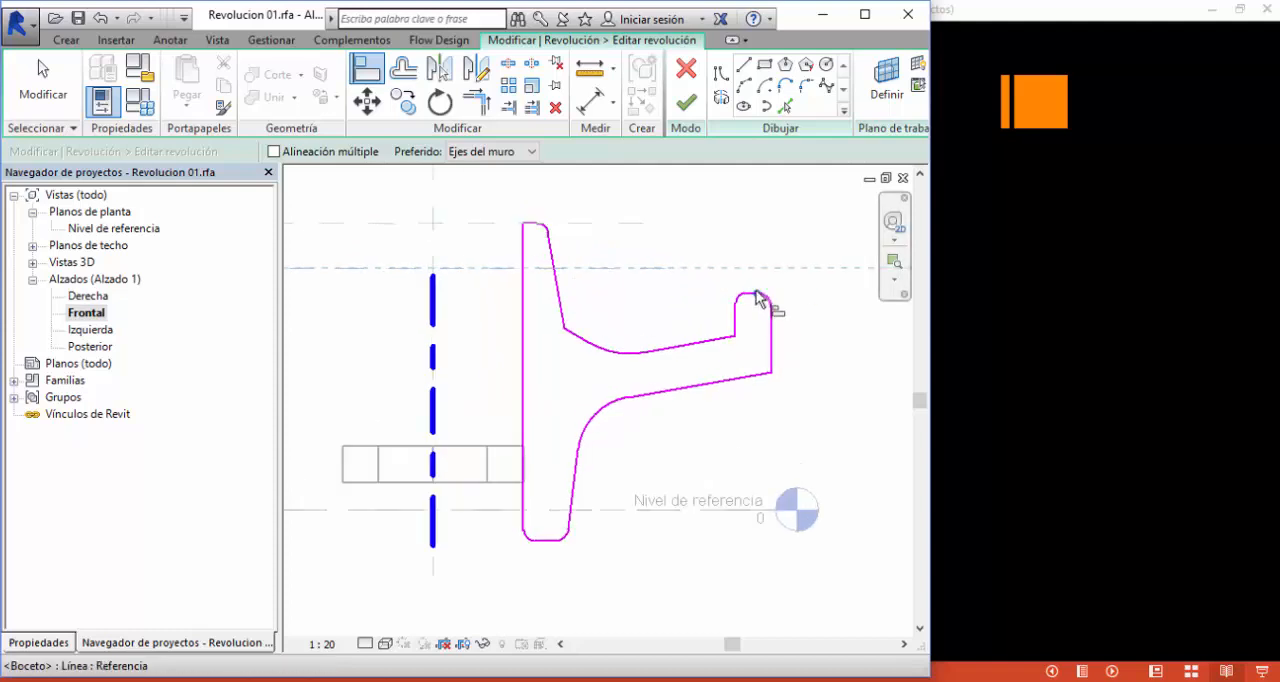
{"action": "scroll", "coordinate": [753, 299], "scroll_direction": "up", "scroll_amount": 3}
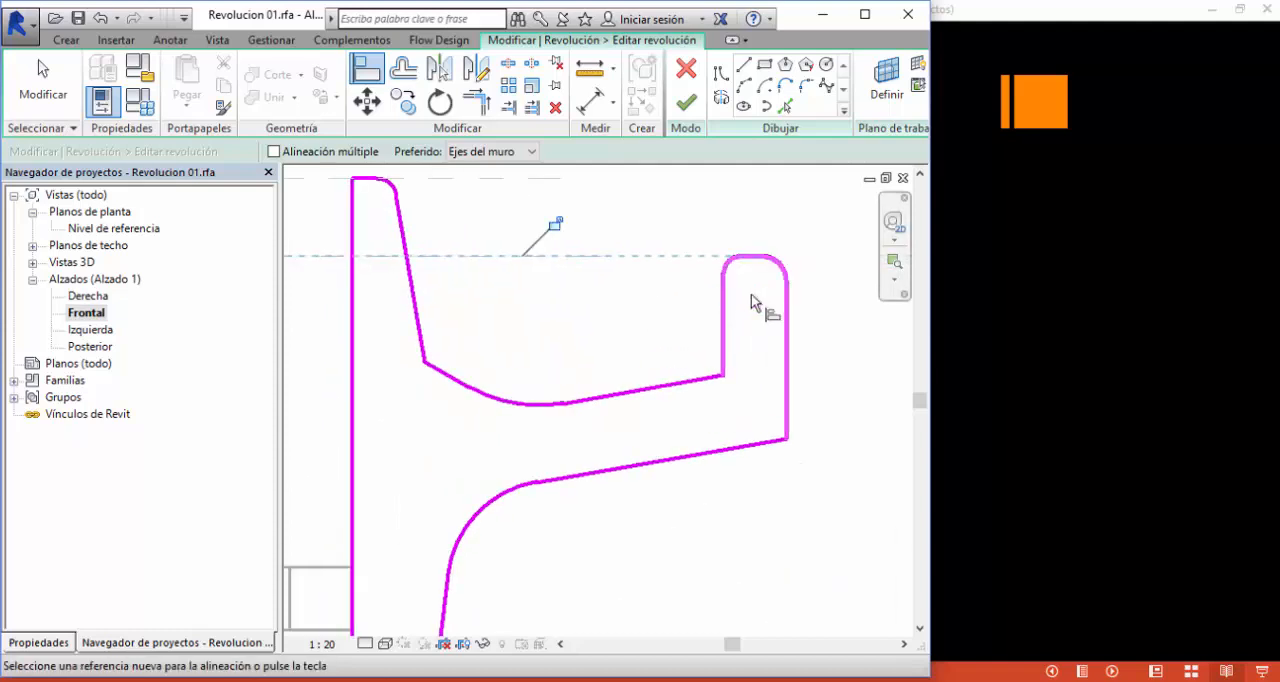
{"action": "scroll", "coordinate": [645, 280], "scroll_direction": "down", "scroll_amount": 3}
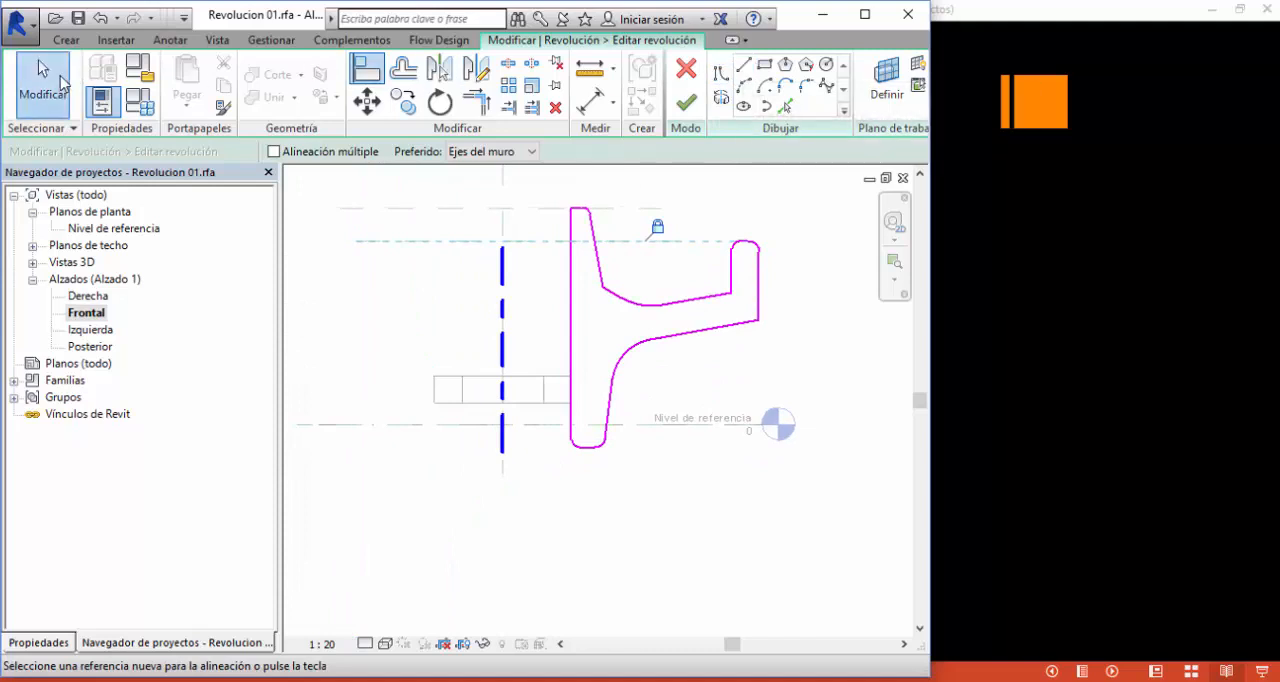
{"action": "left_click", "coordinate": [44, 82]}
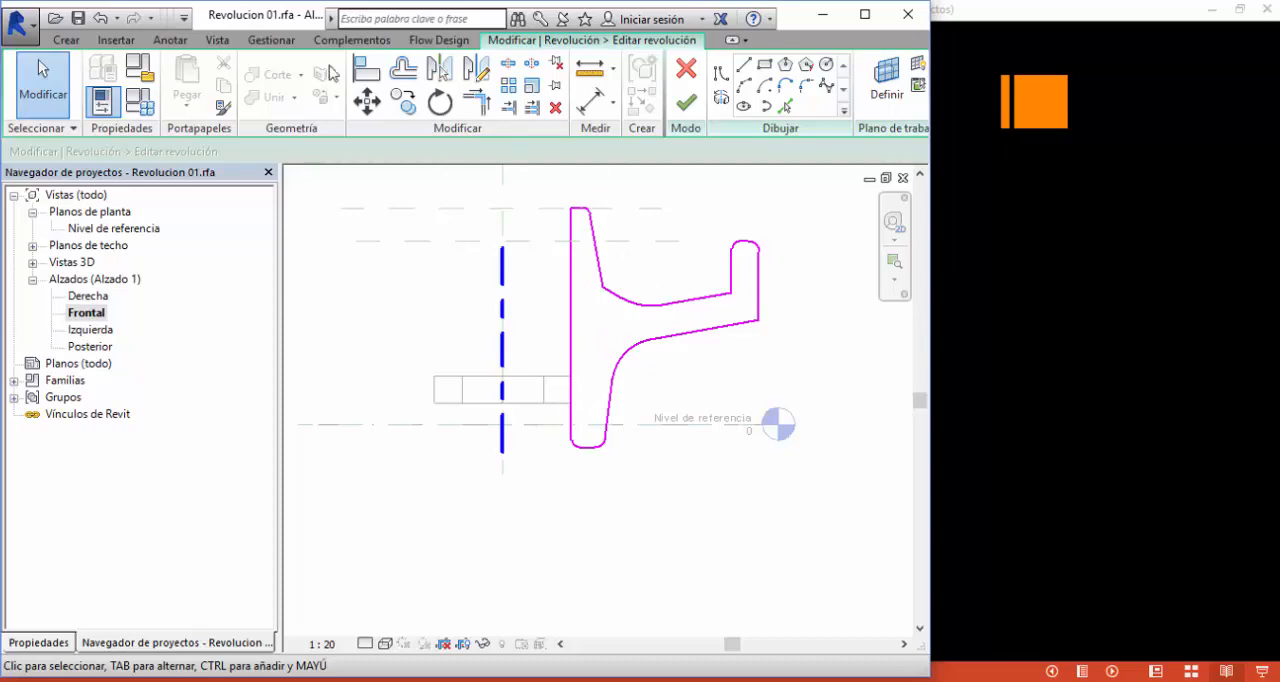
{"action": "left_click", "coordinate": [366, 68]}
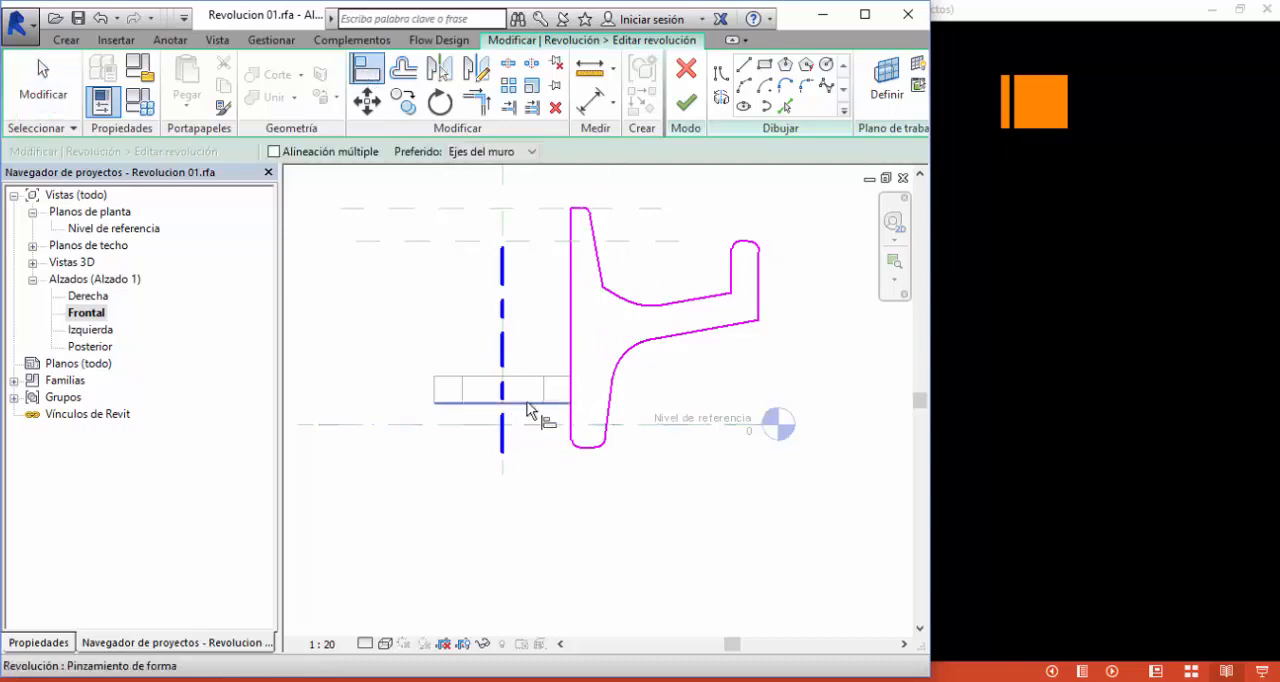
{"action": "left_click", "coordinate": [687, 102]}
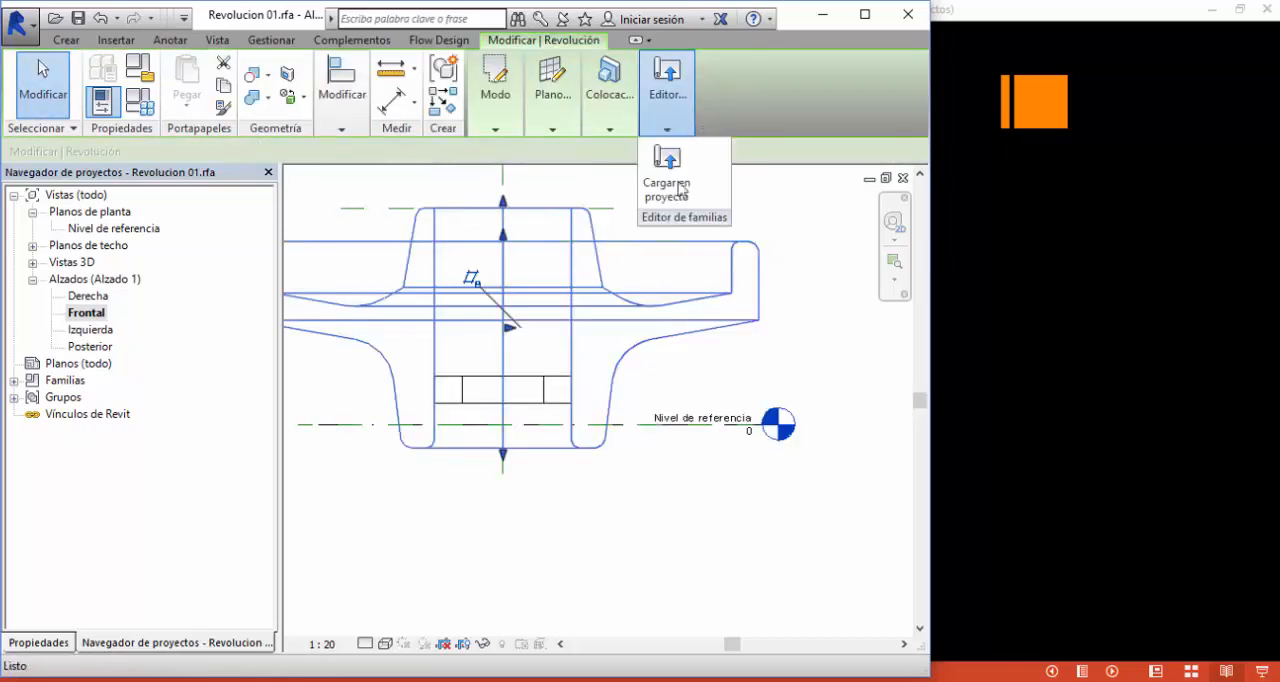
- Move the upper horizontal reference plane upward to raise the wheel's locked hub top
{"action": "scroll", "coordinate": [706, 217], "scroll_direction": "up", "scroll_amount": 2}
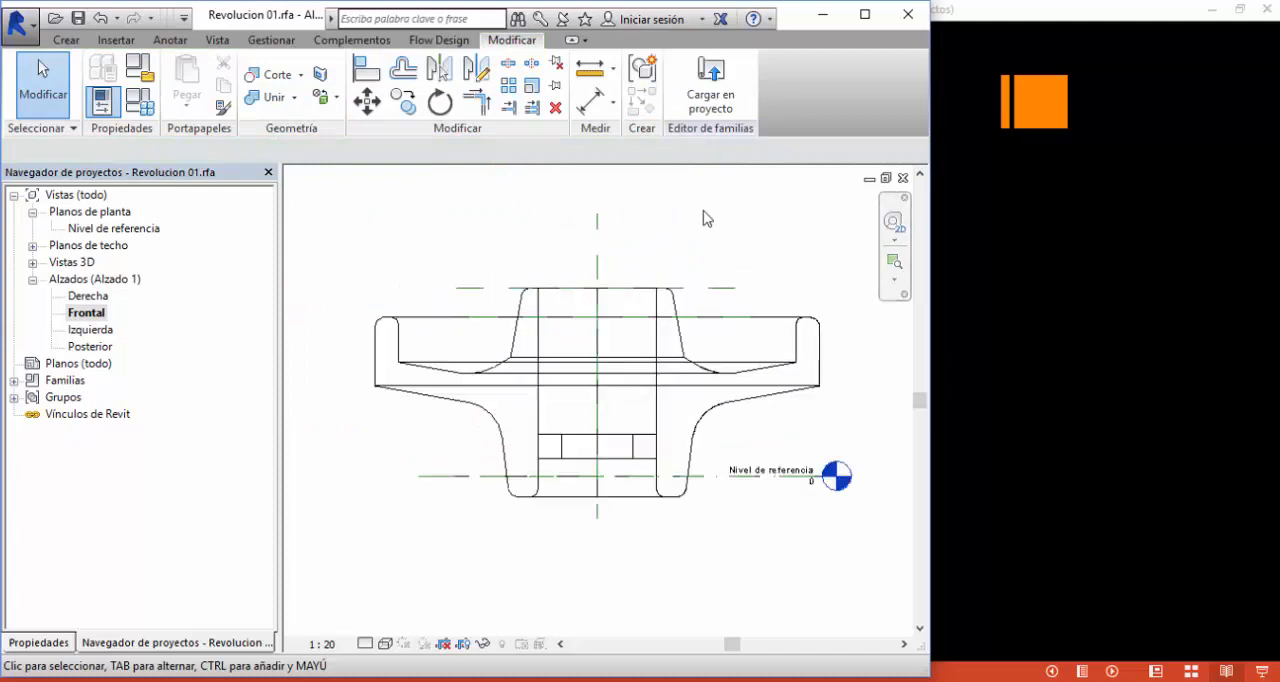
{"action": "left_click", "coordinate": [713, 288]}
{"action": "left_click_drag", "start_coordinate": [708, 261], "coordinate": [711, 266]}
{"action": "left_click", "coordinate": [782, 278]}
{"action": "middle_click_drag", "start_coordinate": [785, 279], "coordinate": [714, 299]}
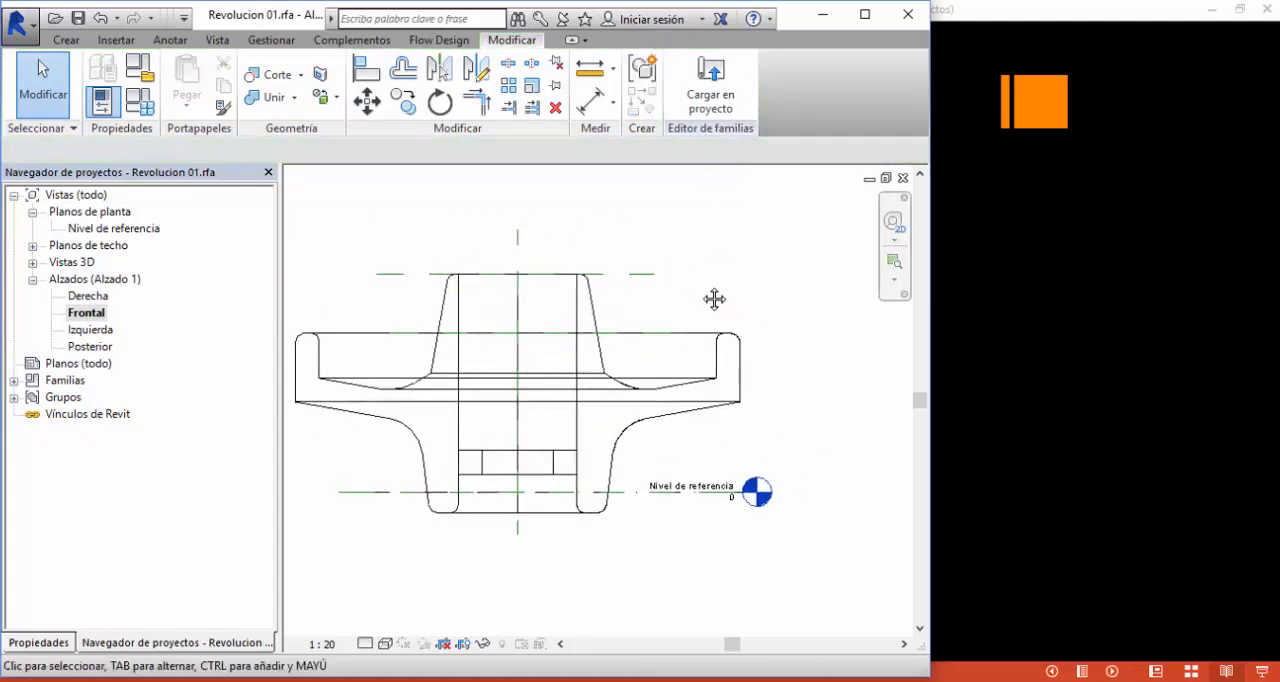
- Switch to the PowerPoint presentation, advance to the Revolución 02 example slide, and return to Revit
{"action": "left_click", "coordinate": [415, 611]}
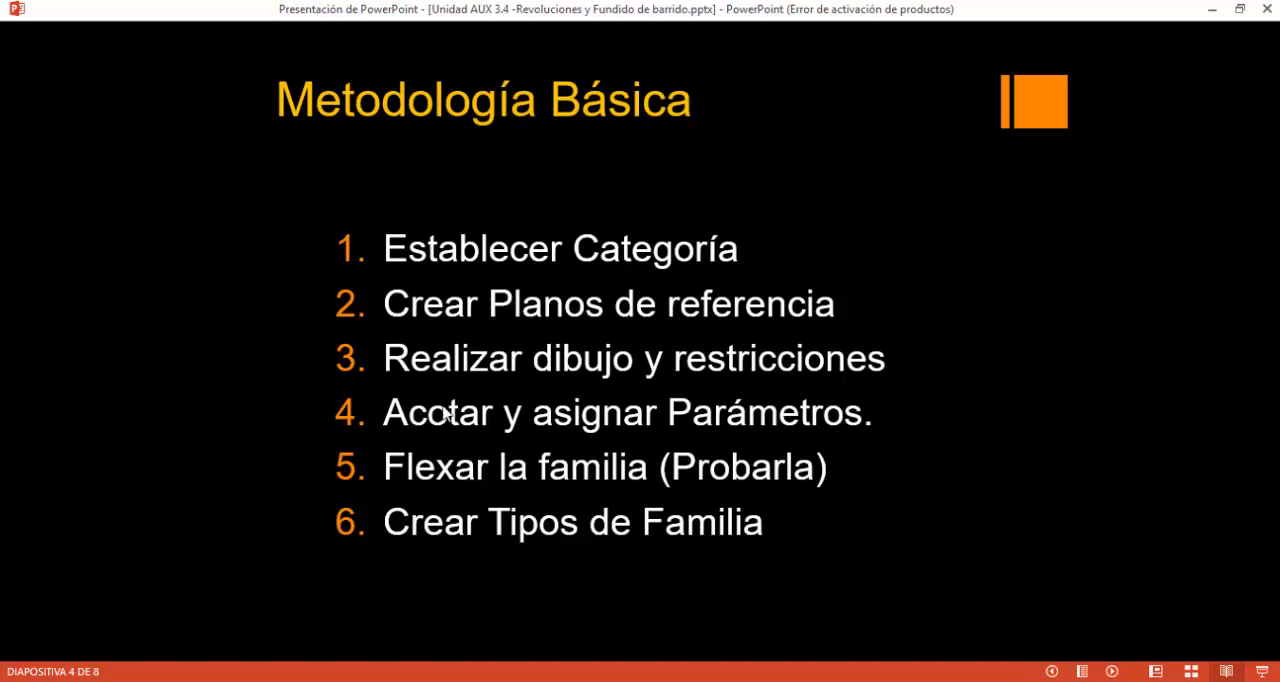
{"action": "left_click", "coordinate": [617, 370]}
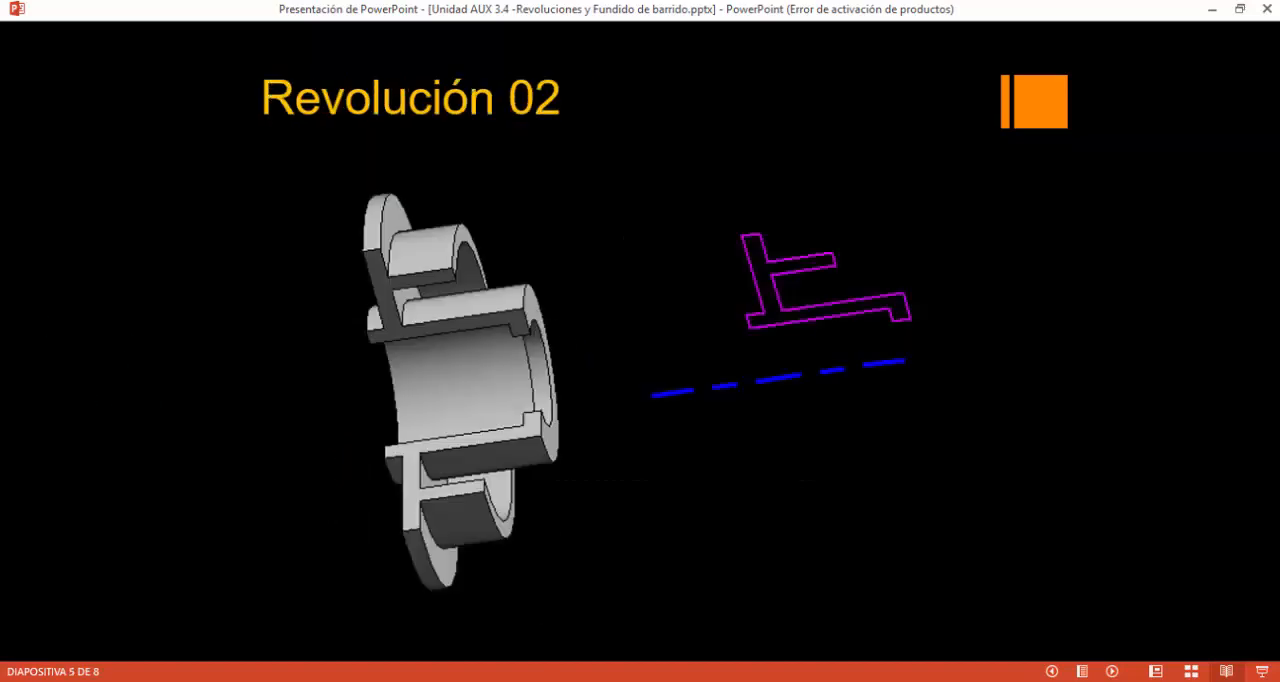
{"action": "key", "text": "alt+Tab"}
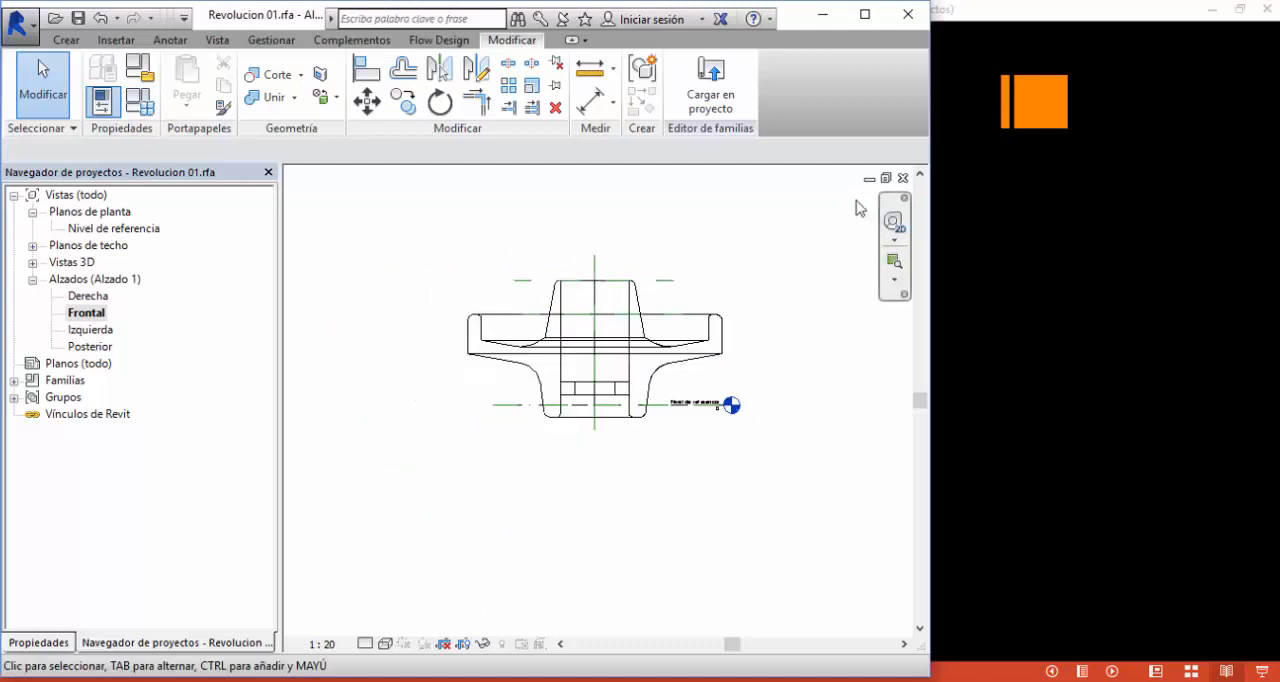
- Close the wheel's front elevation view, then save and close the Revolucion 01 family
{"action": "left_click", "coordinate": [903, 178]}
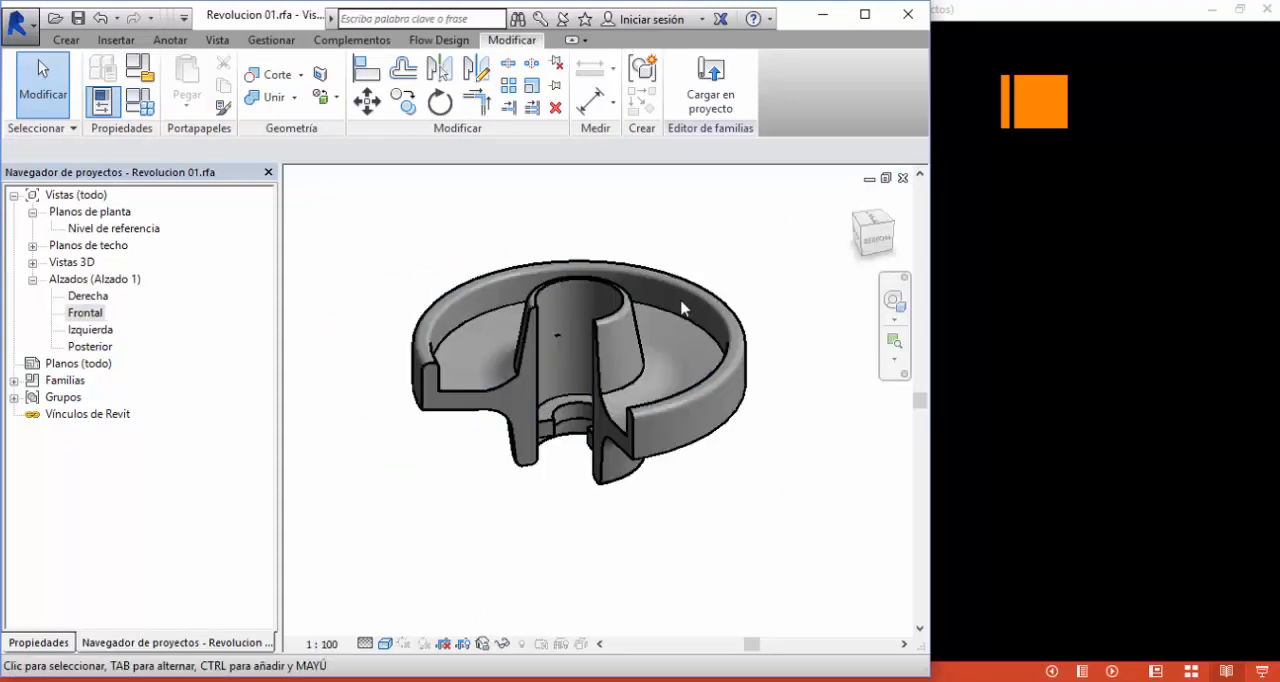
{"action": "left_click", "coordinate": [77, 18]}
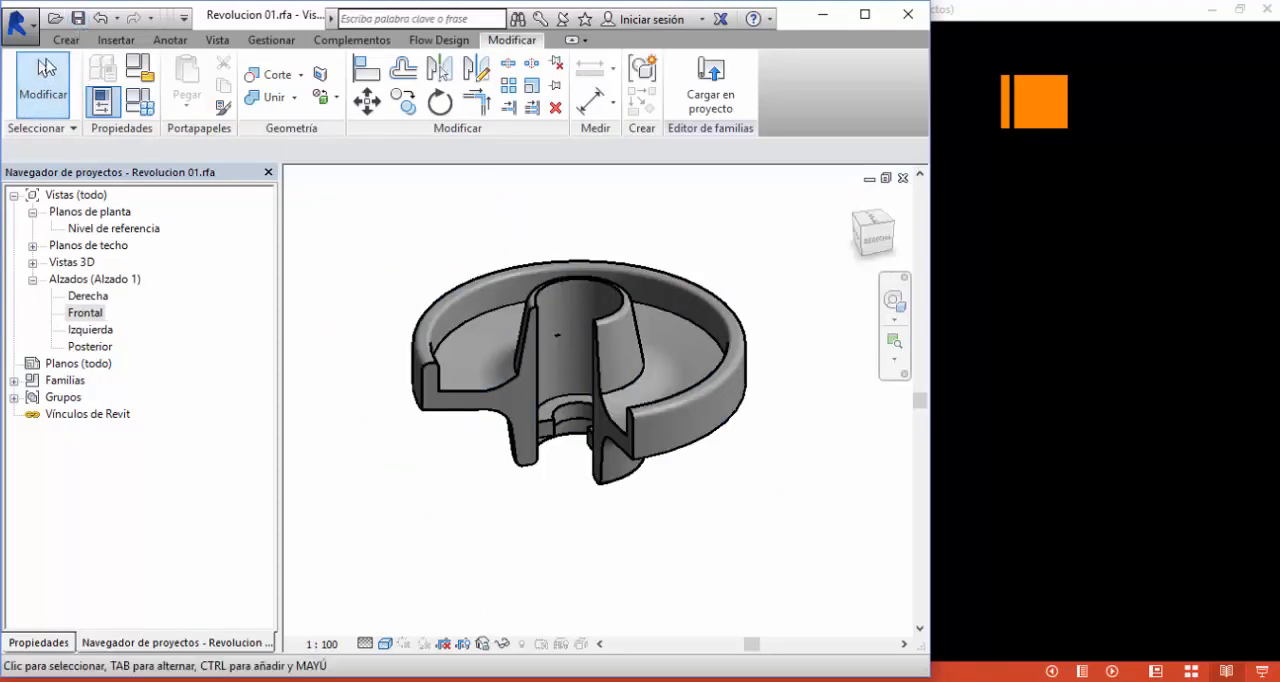
{"action": "left_click", "coordinate": [18, 22]}
{"action": "left_click", "coordinate": [65, 583]}
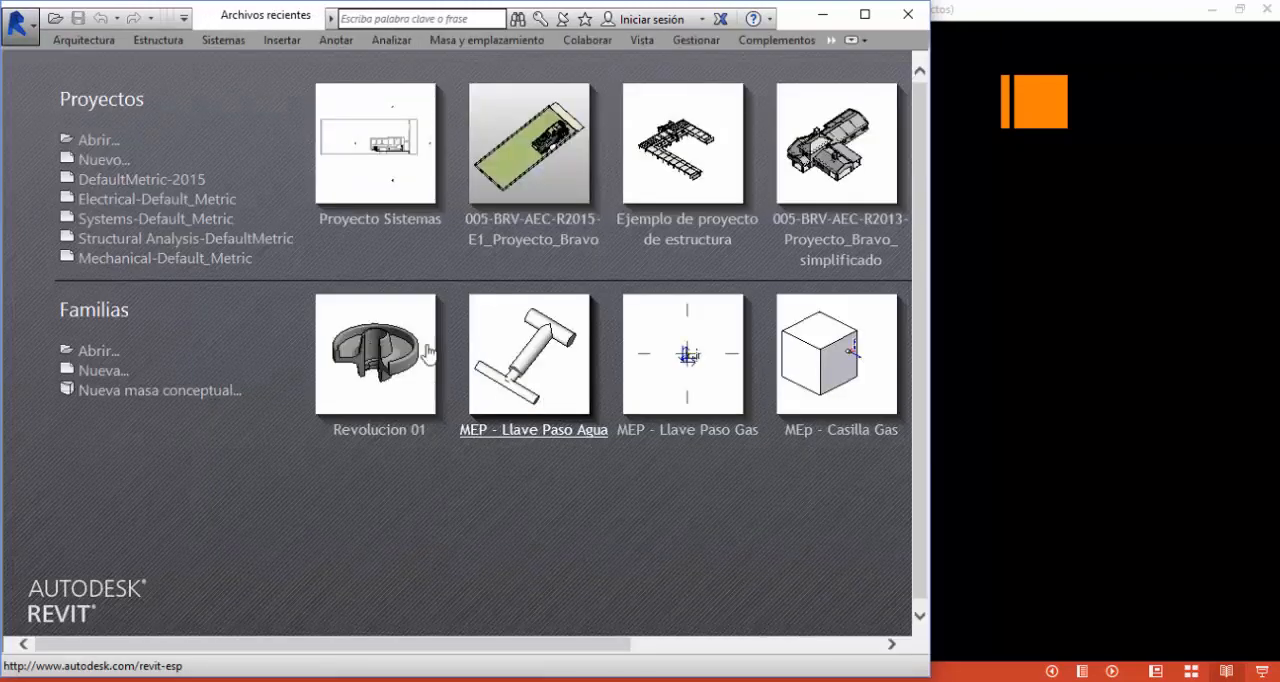
- Create a new family from the Modelo genérico métrico.rft template
{"action": "left_click", "coordinate": [104, 371]}
{"action": "left_click", "coordinate": [403, 362]}
{"action": "scroll", "coordinate": [414, 363], "scroll_direction": "down", "scroll_amount": 8}
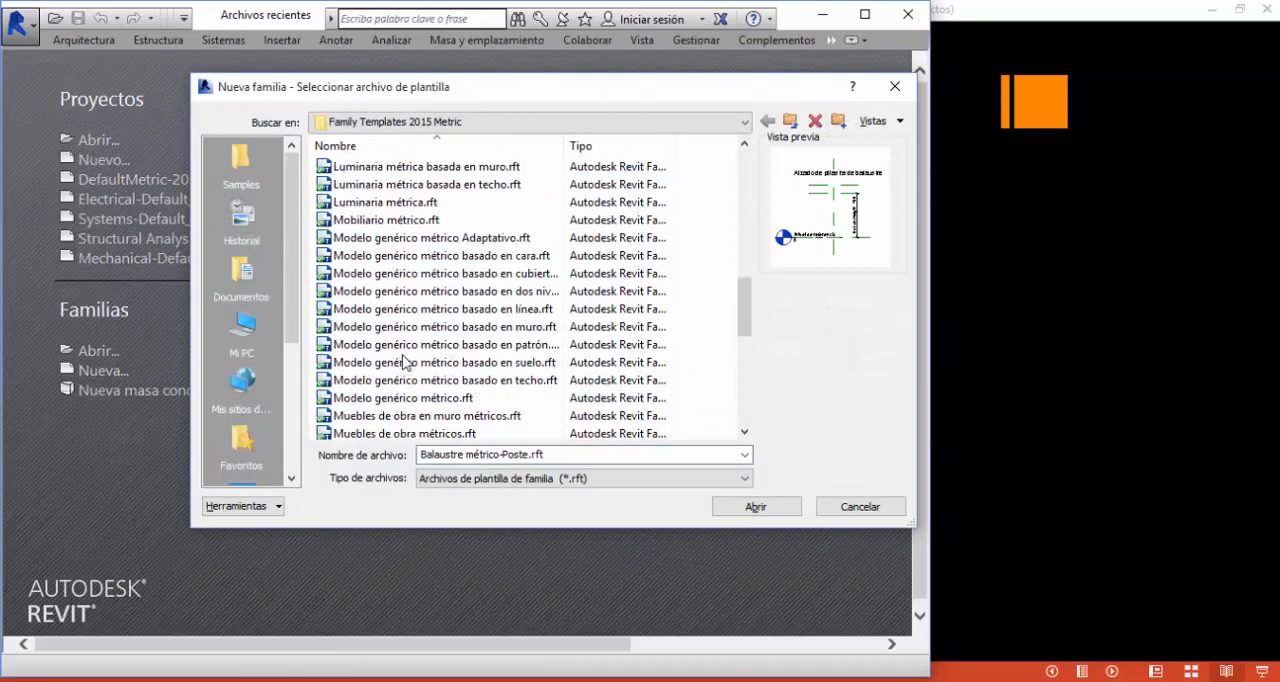
{"action": "scroll", "coordinate": [405, 225], "scroll_direction": "up", "scroll_amount": 1}
{"action": "scroll", "coordinate": [400, 380], "scroll_direction": "up", "scroll_amount": 1}
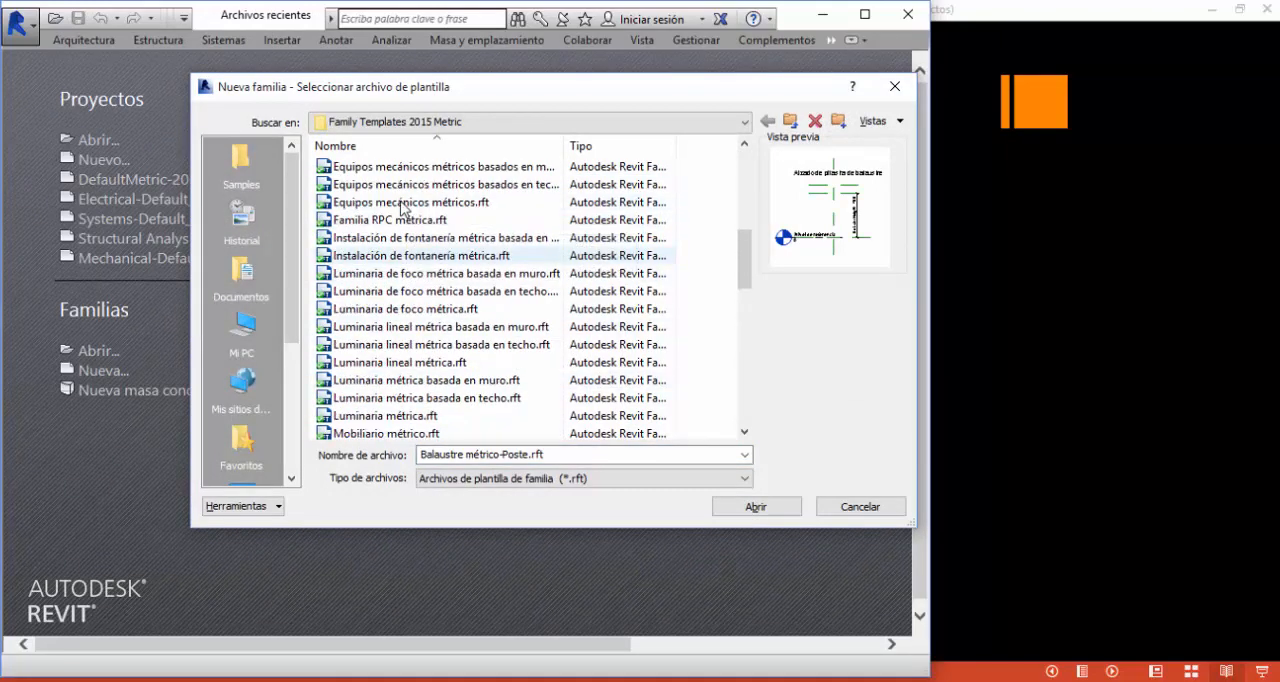
{"action": "scroll", "coordinate": [395, 385], "scroll_direction": "down", "scroll_amount": 6}
{"action": "left_click", "coordinate": [400, 291]}
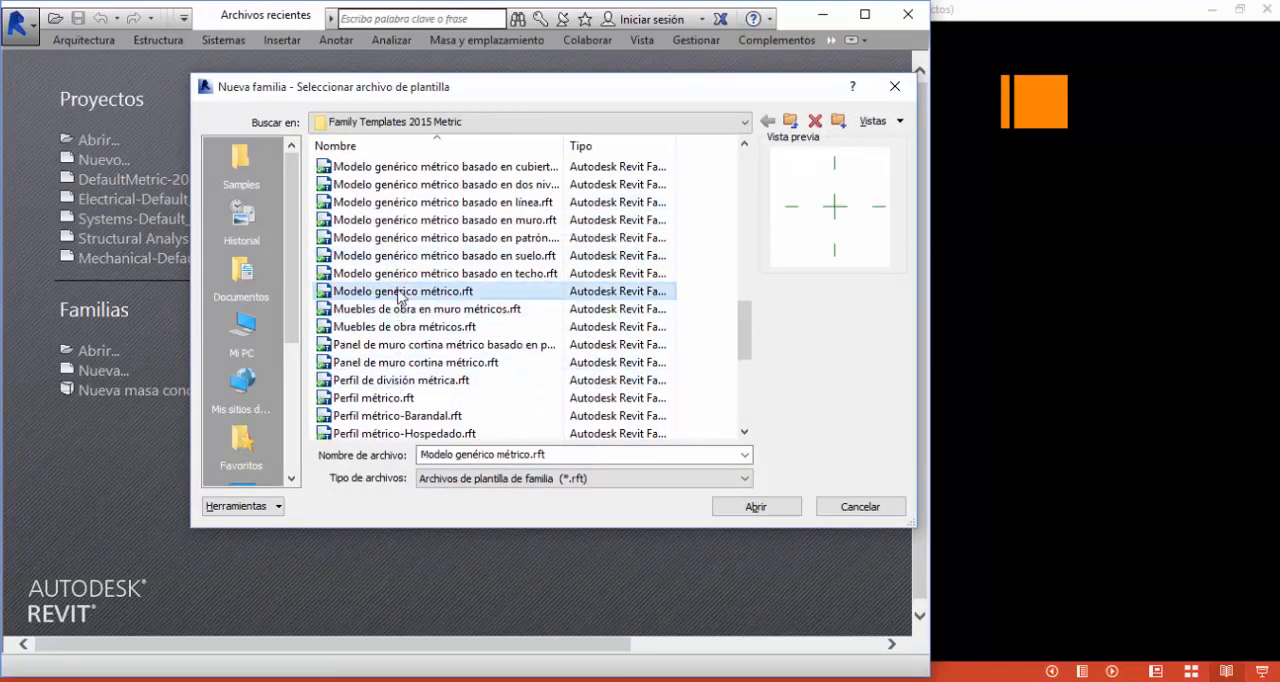
{"action": "left_click", "coordinate": [758, 507]}
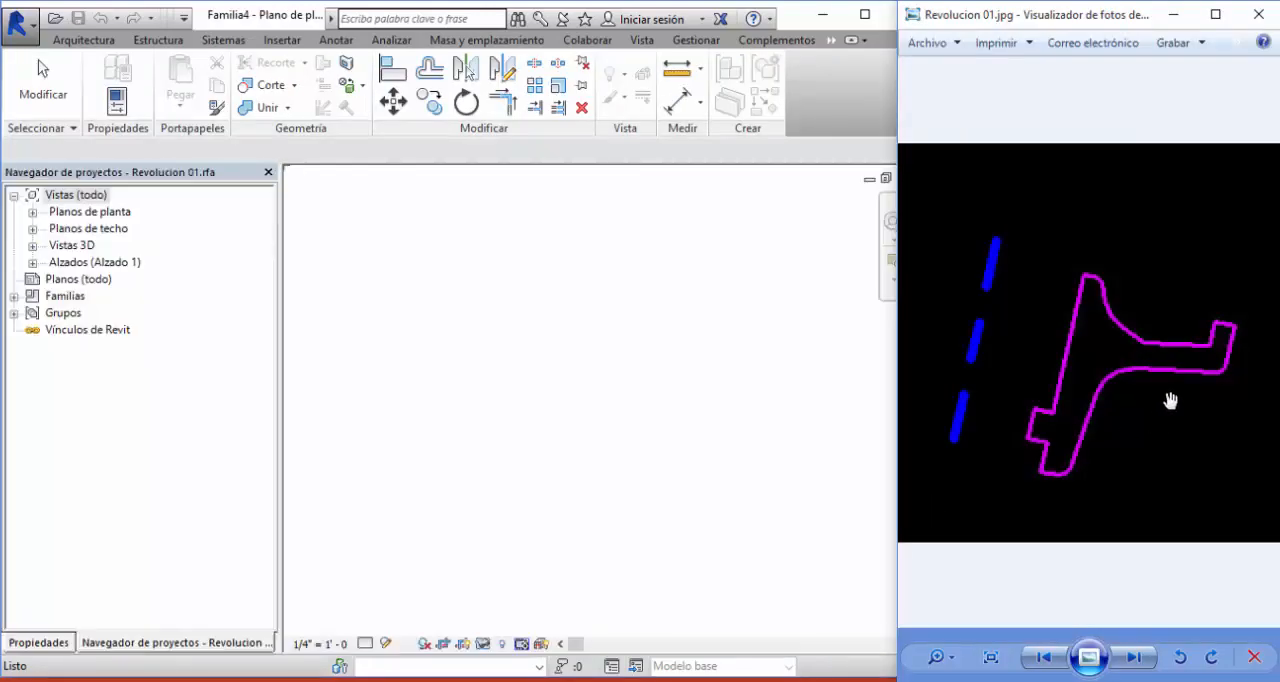
- Bring up the Revolucion 02.jpg reference in the photo viewer and open the new family's Frontal elevation in Revit
{"action": "left_click", "coordinate": [1136, 659]}
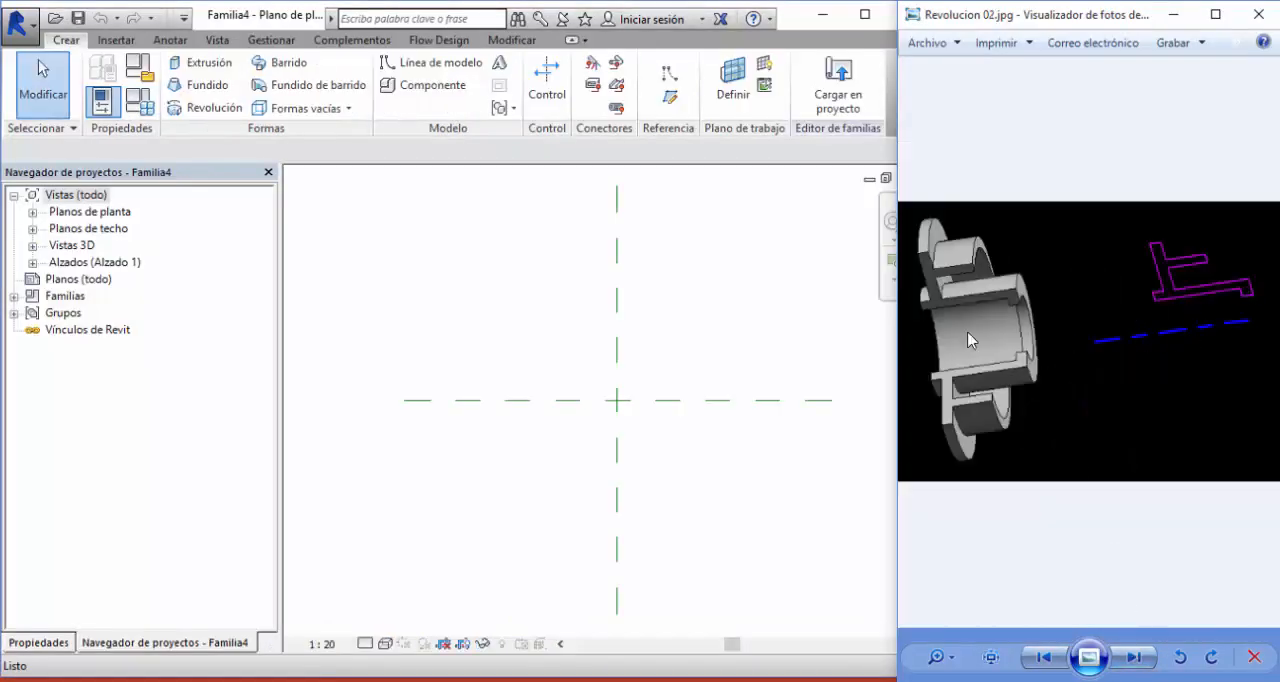
{"action": "left_click", "coordinate": [678, 335]}
{"action": "double_click", "coordinate": [100, 263]}
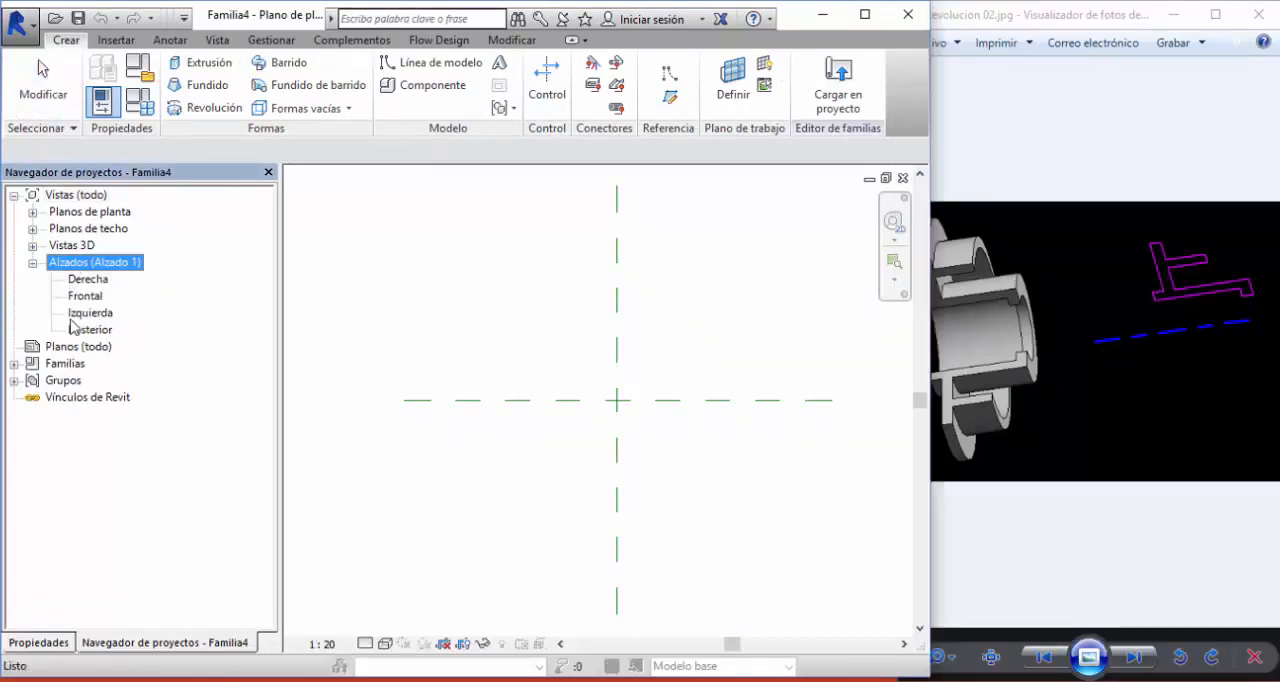
{"action": "double_click", "coordinate": [84, 298]}
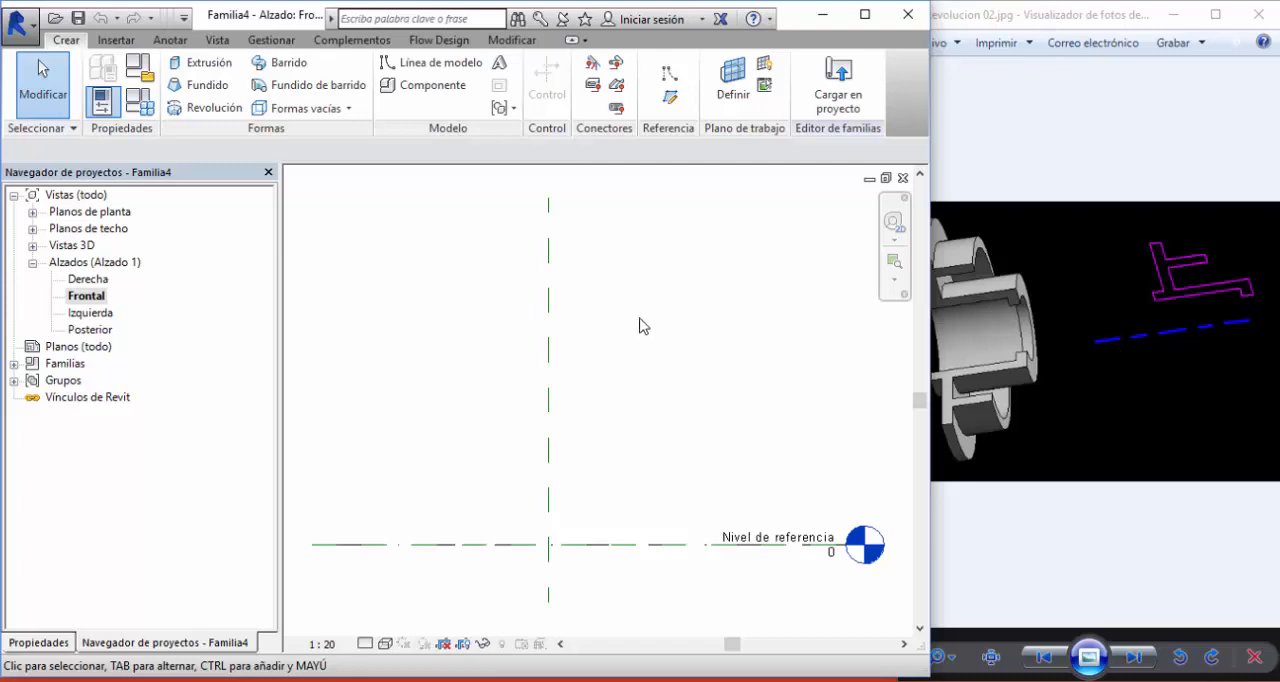
- Start a revolution and draw a 1400 mm axis line along the reference level, centred on the vertical reference plane
{"action": "left_click", "coordinate": [205, 107]}
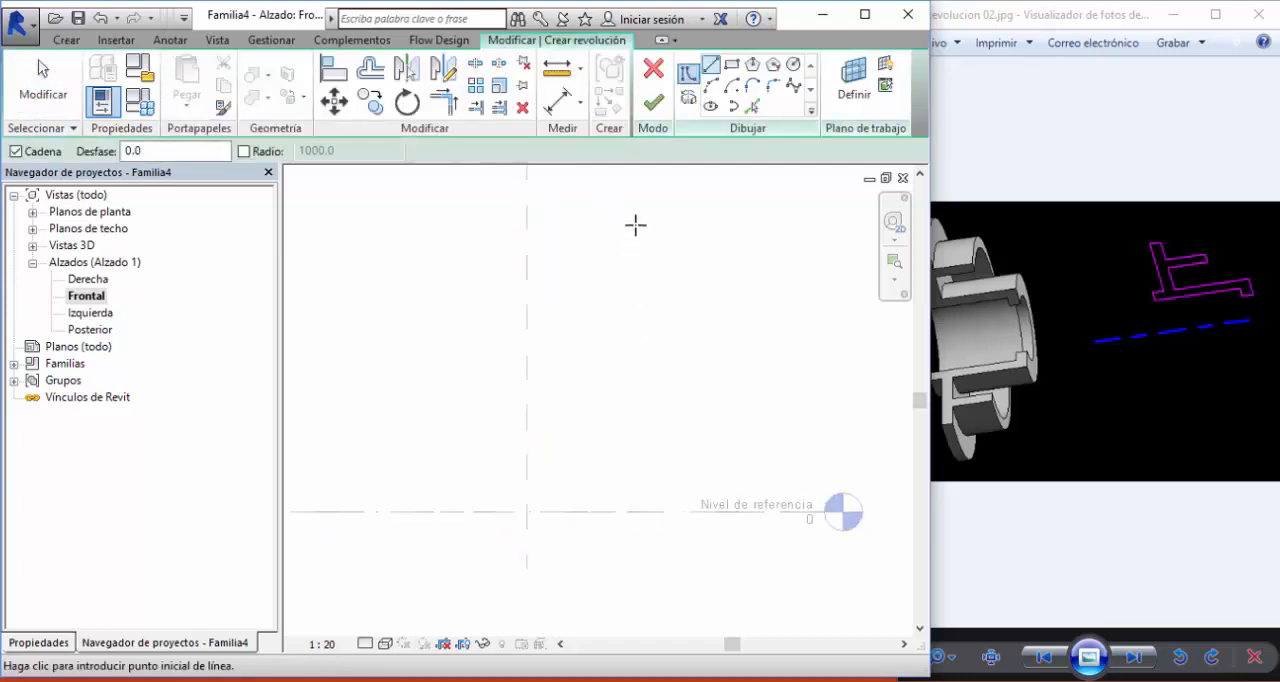
{"action": "left_click", "coordinate": [688, 98]}
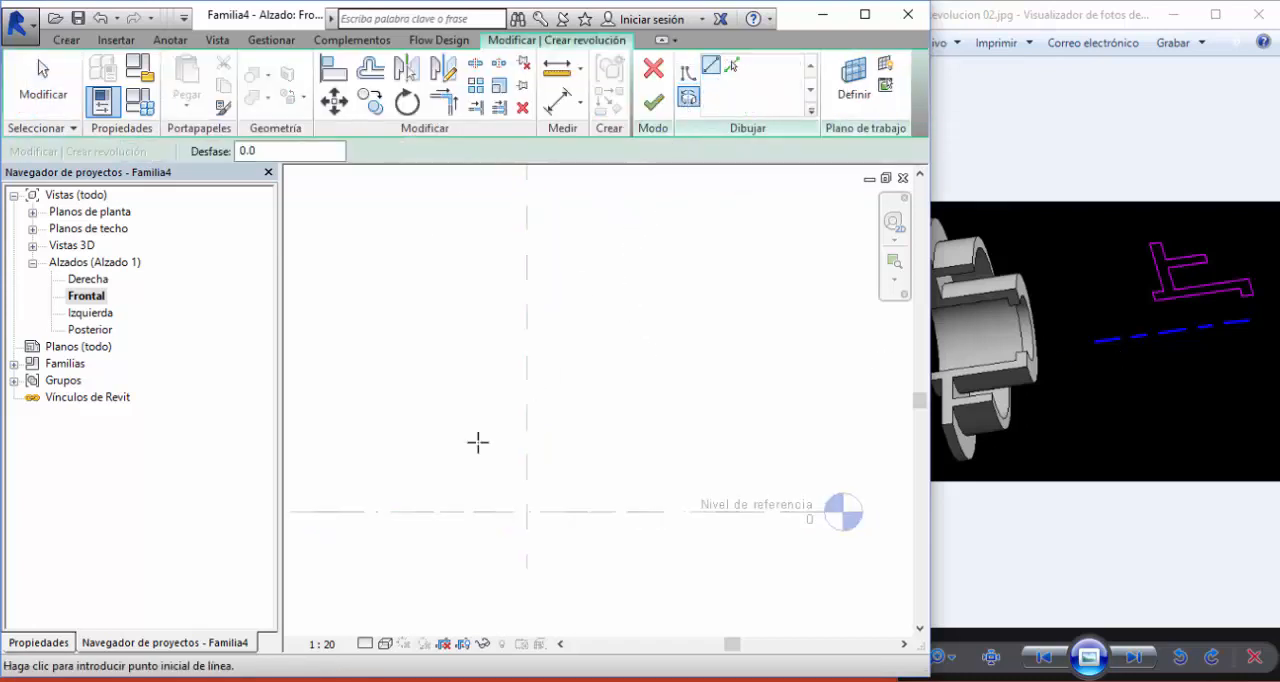
{"action": "left_click", "coordinate": [415, 512]}
{"action": "left_click", "coordinate": [636, 512]}
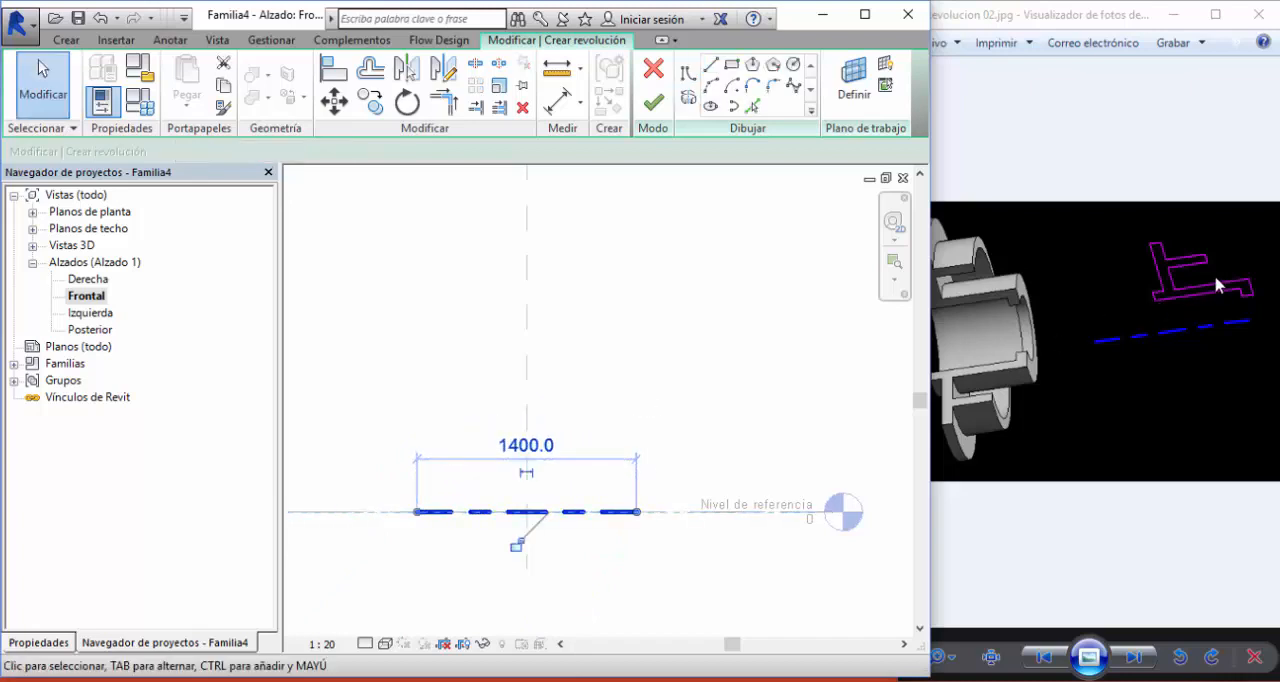
- Begin the profile above the axis's right end with a lip base about 150 mm wide, a 180 mm riser and a 600 mm line inward
{"action": "left_click", "coordinate": [712, 66]}
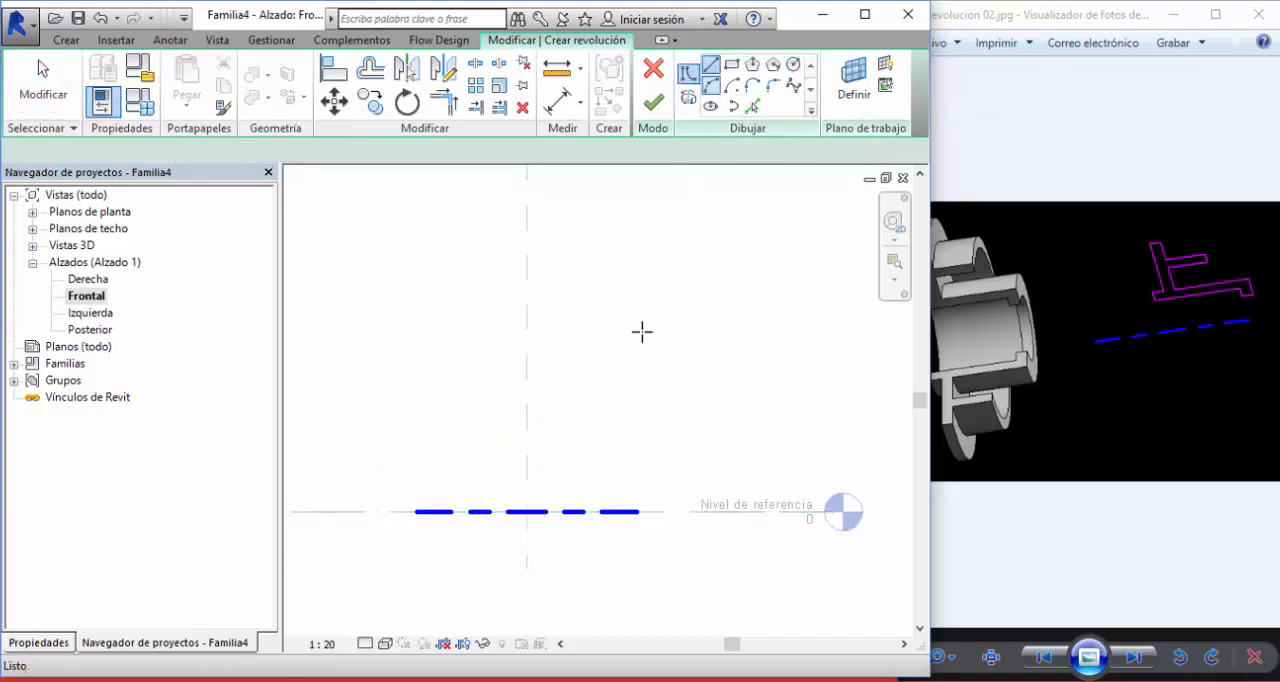
{"action": "left_click", "coordinate": [613, 482]}
{"action": "left_click", "coordinate": [636, 482]}
{"action": "scroll", "coordinate": [636, 481], "scroll_direction": "up", "scroll_amount": 2}
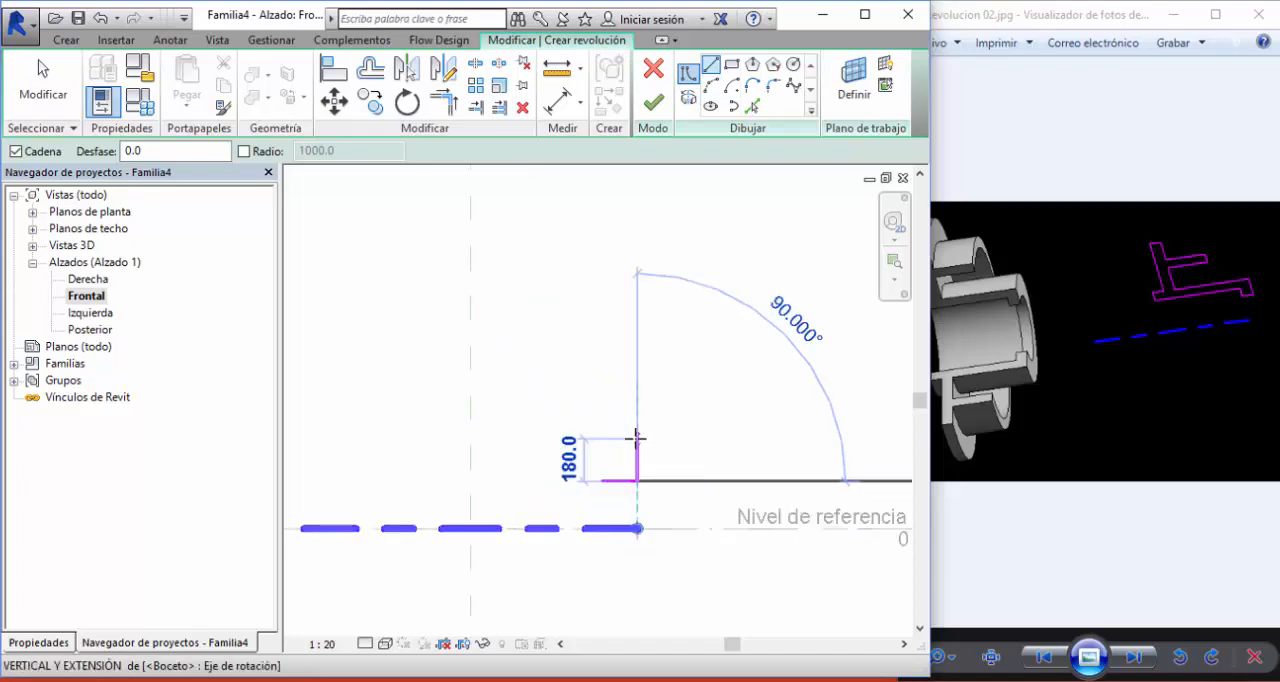
{"action": "left_click", "coordinate": [636, 439]}
{"action": "left_click", "coordinate": [494, 438]}
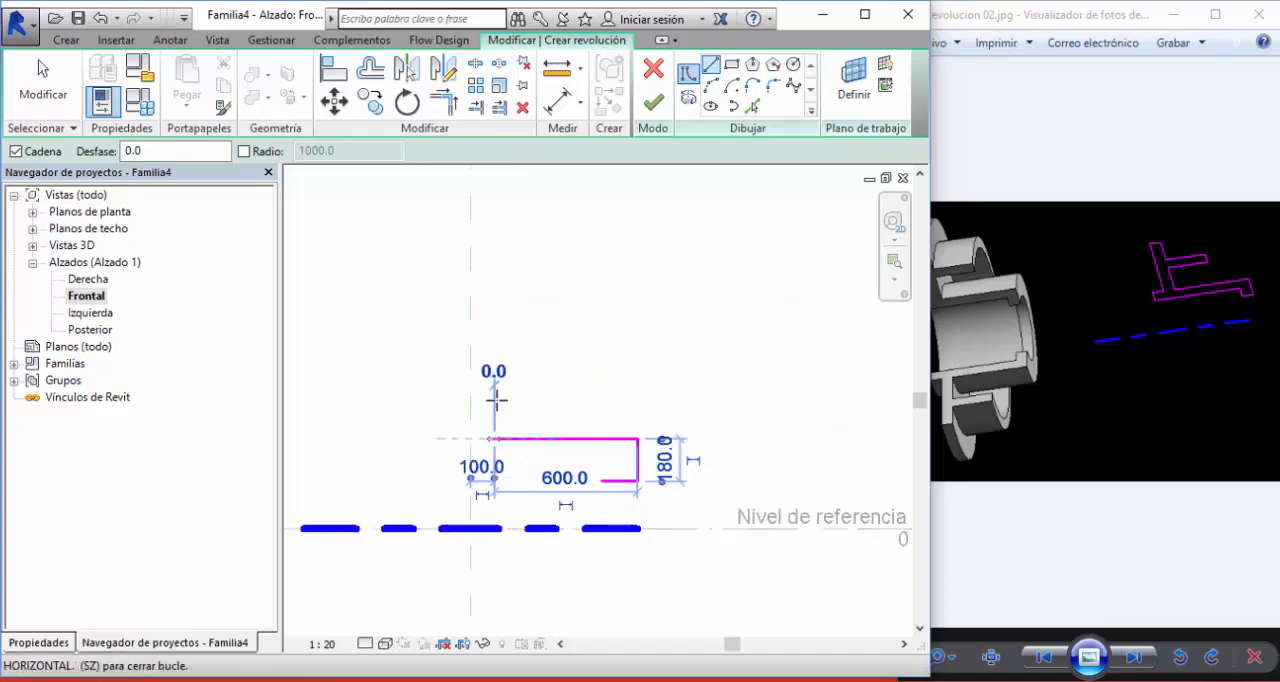
- Continue the profile upward around a short side arm, then up 420 mm and 100 mm across to the vertical reference plane
{"action": "left_click", "coordinate": [494, 352]}
{"action": "left_click", "coordinate": [561, 352]}
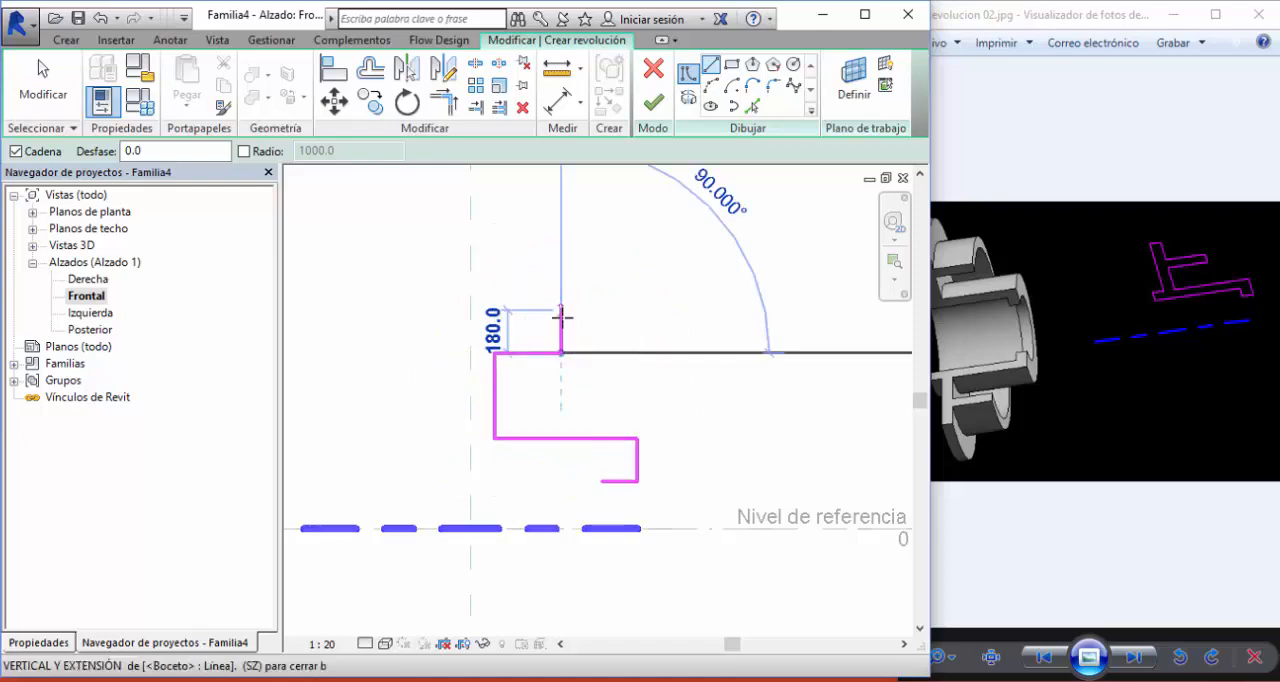
{"action": "left_click", "coordinate": [561, 320]}
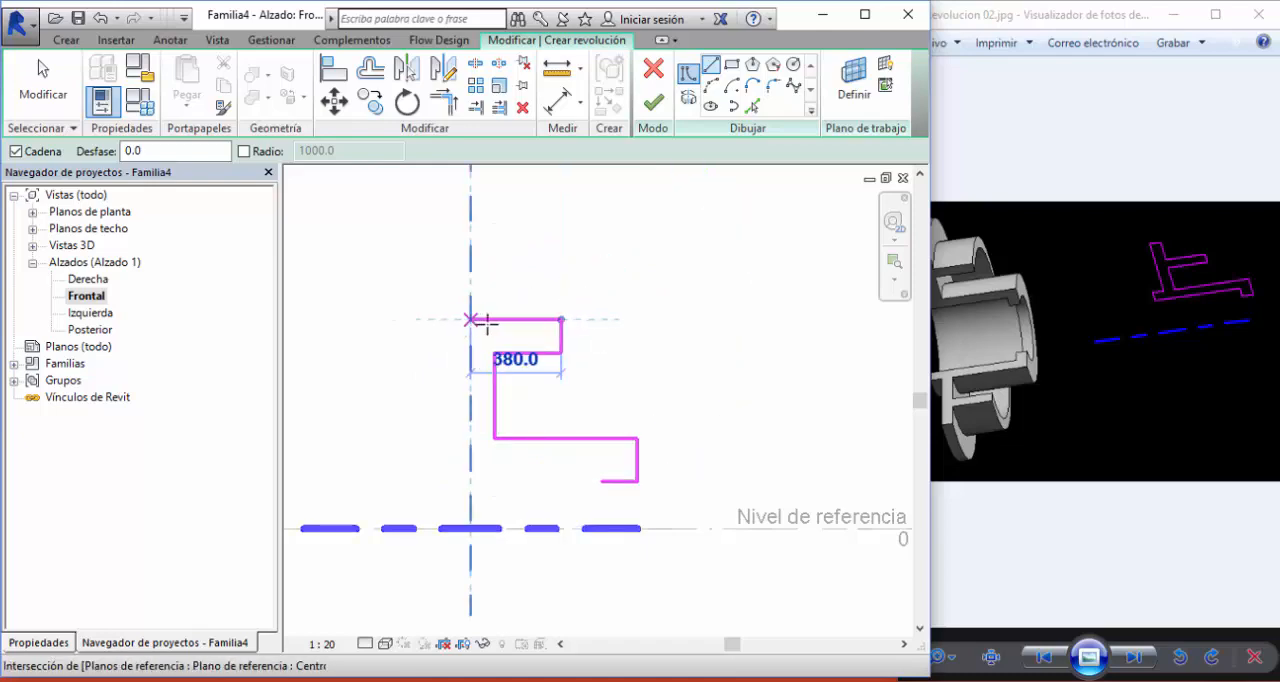
{"action": "left_click", "coordinate": [494, 320]}
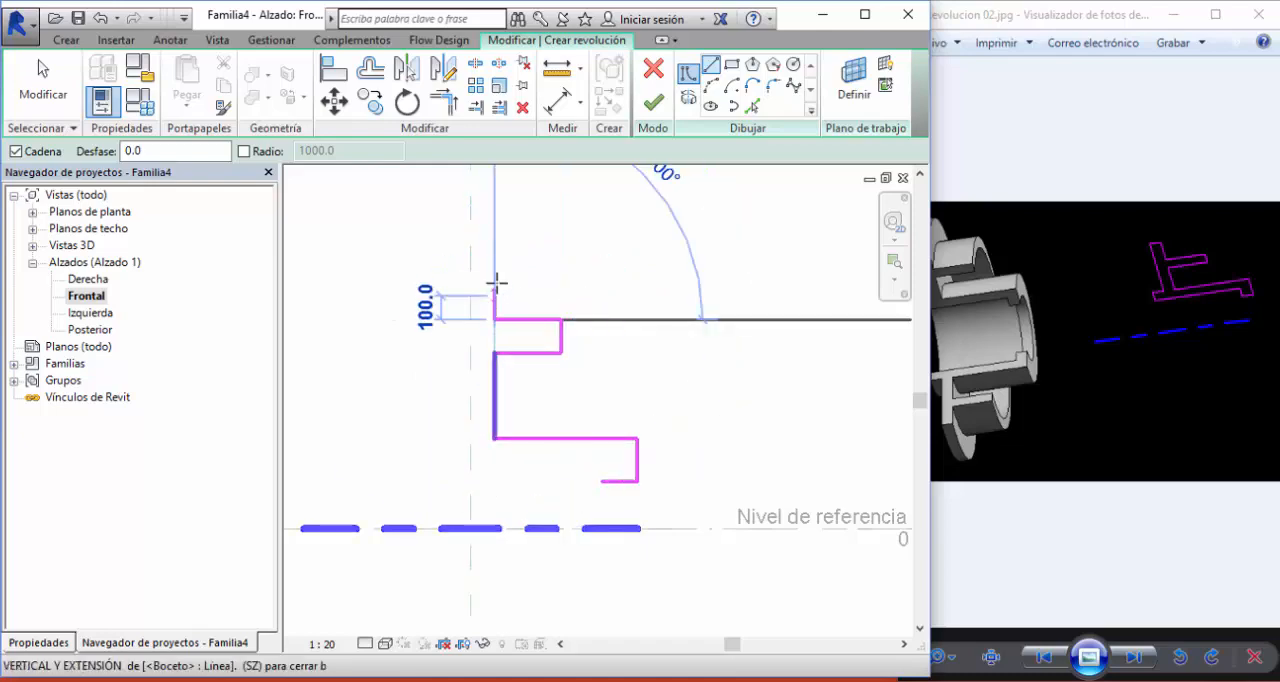
{"action": "left_click", "coordinate": [492, 220]}
{"action": "left_click", "coordinate": [470, 220]}
- Close the profile with a 920 mm flange back, a leftward hub extension with a 100 mm end and the lip's inner edge, and finish the revolution
{"action": "left_click", "coordinate": [470, 438]}
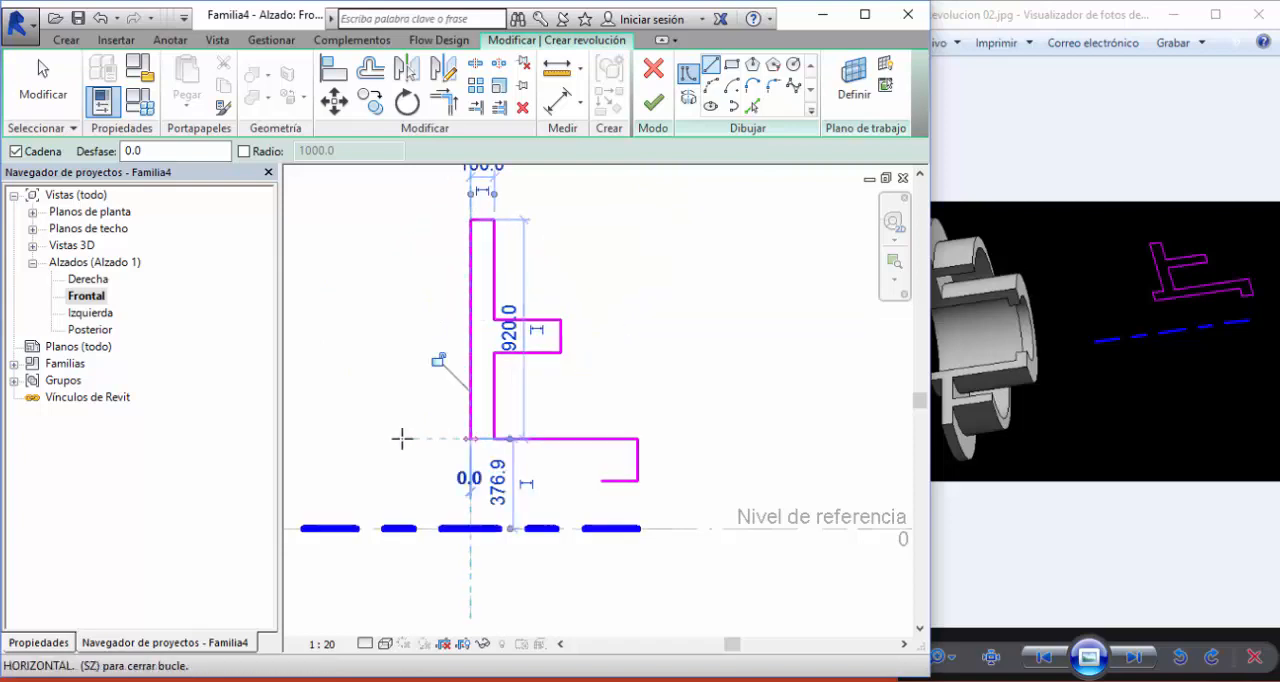
{"action": "left_click", "coordinate": [328, 438]}
{"action": "left_click", "coordinate": [328, 463]}
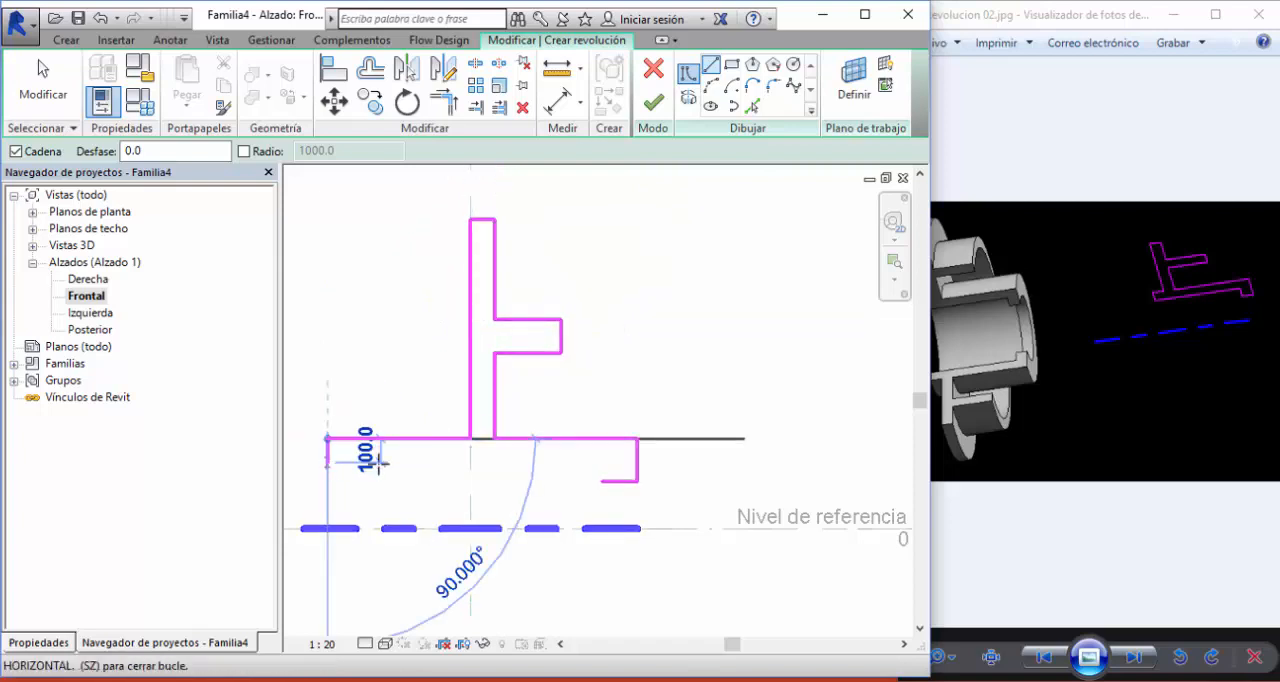
{"action": "left_click", "coordinate": [638, 463]}
{"action": "left_click", "coordinate": [600, 481]}
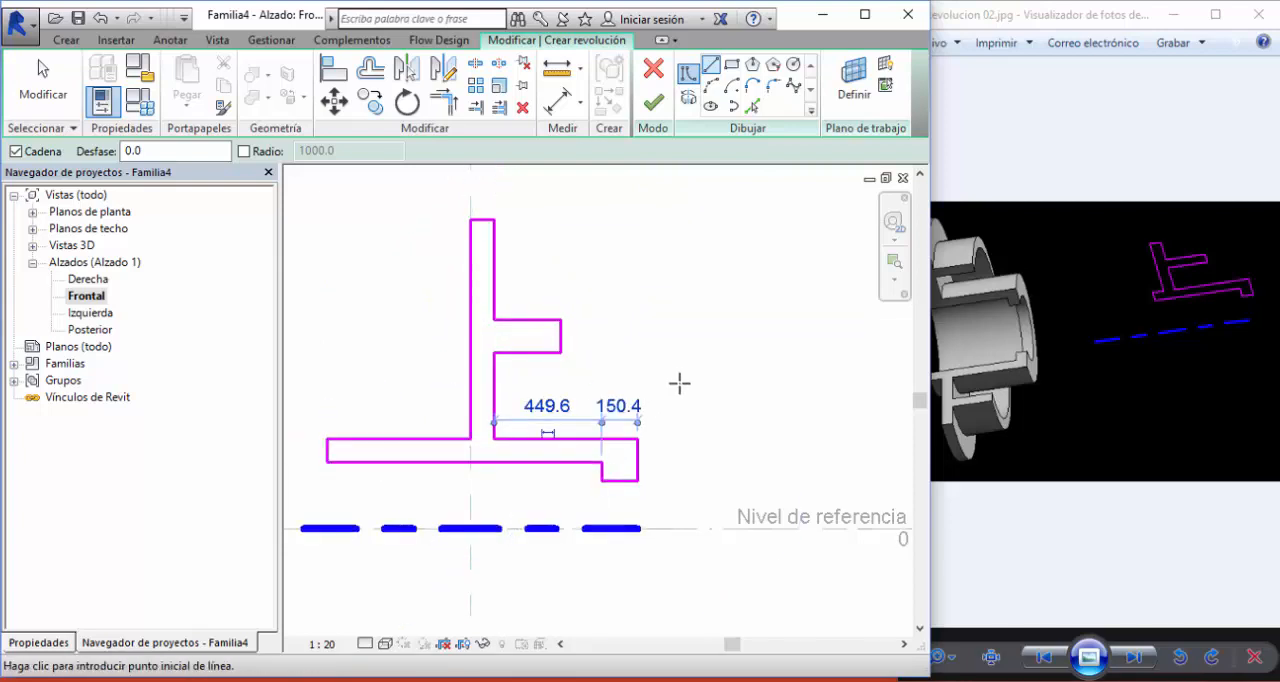
{"action": "scroll", "coordinate": [677, 380], "scroll_direction": "down", "scroll_amount": 2}
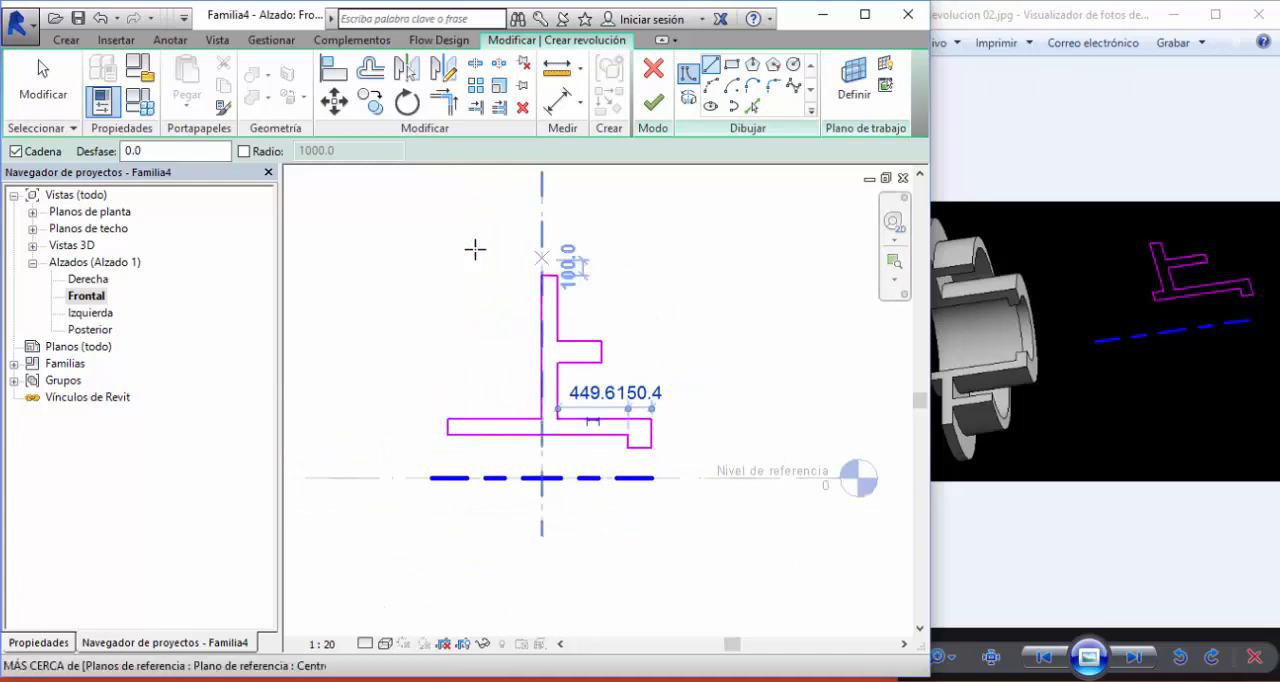
{"action": "left_click", "coordinate": [656, 99]}
{"action": "scroll", "coordinate": [708, 345], "scroll_direction": "down", "scroll_amount": 2}
{"action": "middle_click_drag", "start_coordinate": [708, 345], "coordinate": [591, 290]}
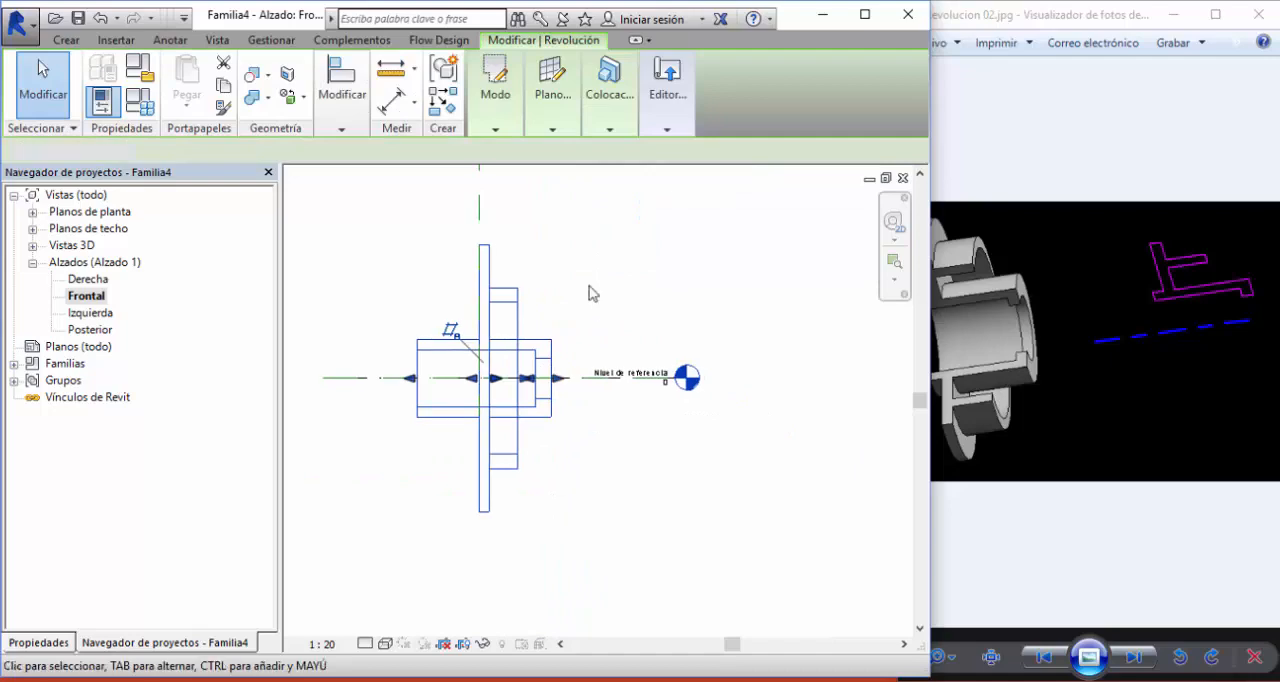
{"action": "left_click", "coordinate": [591, 290]}
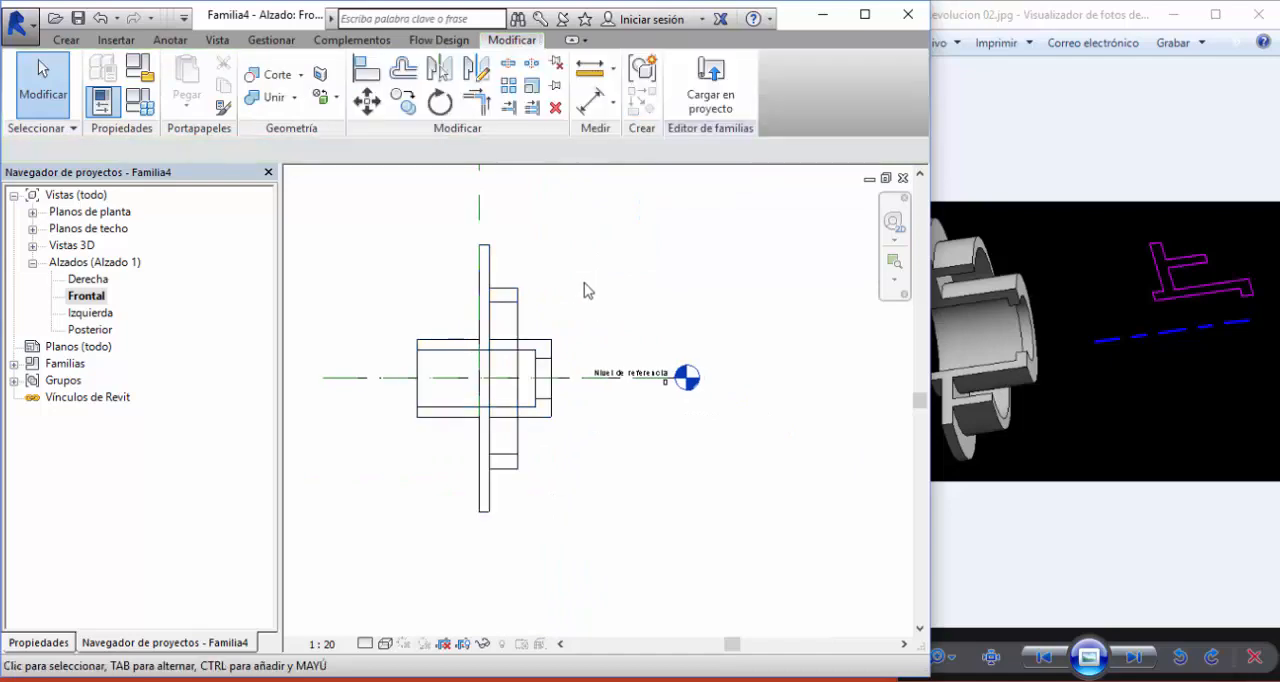
- Open the default 3D view and set its visual style to Sombreado to inspect the revolved flange
{"action": "left_click", "coordinate": [218, 40]}
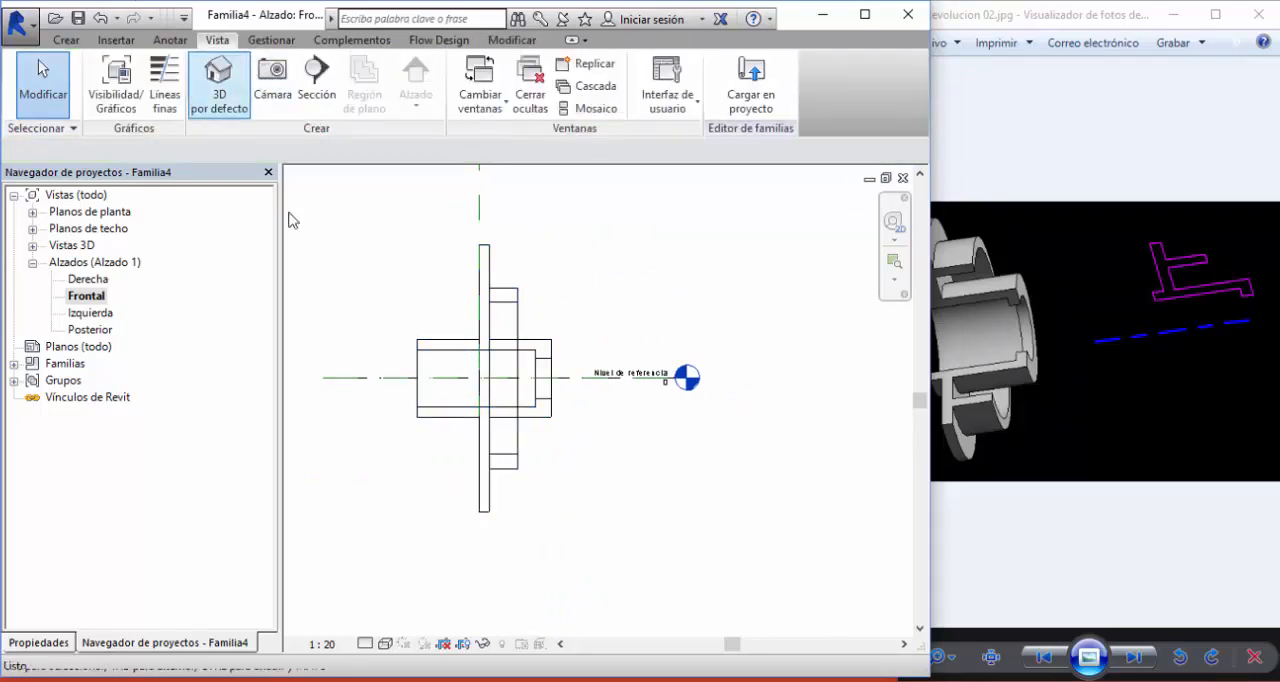
{"action": "left_click", "coordinate": [219, 80]}
{"action": "left_click", "coordinate": [365, 643]}
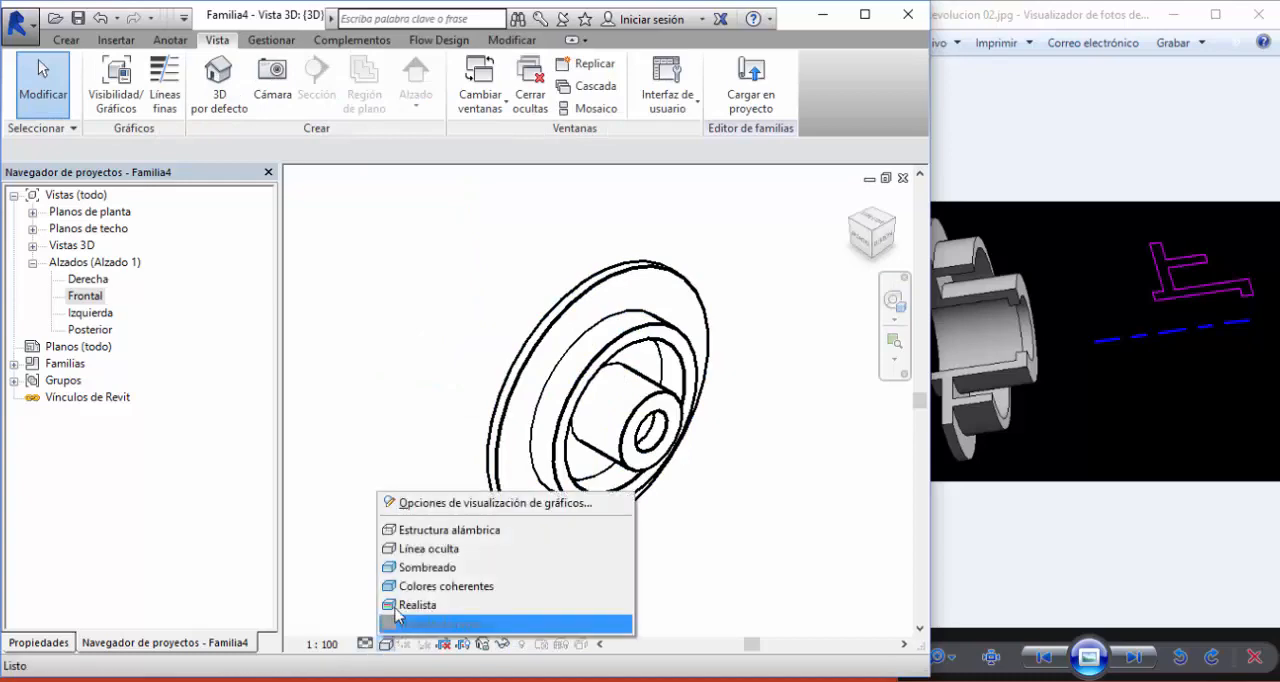
{"action": "left_click", "coordinate": [450, 568]}
{"action": "mouse_move", "coordinate": [400, 422]}
{"action": "middle_mouse_down", "text": "shift"}
{"action": "mouse_move", "coordinate": [648, 384]}
{"action": "mouse_move", "coordinate": [540, 383]}
{"action": "mouse_move", "coordinate": [438, 411]}
{"action": "middle_mouse_up", "text": "shift"}
- Copy the revolved flange horizontally to the right of the original in the Frontal elevation
{"action": "key", "text": "ctrl+Tab"}
{"action": "middle_click_drag", "start_coordinate": [635, 312], "coordinate": [594, 302]}
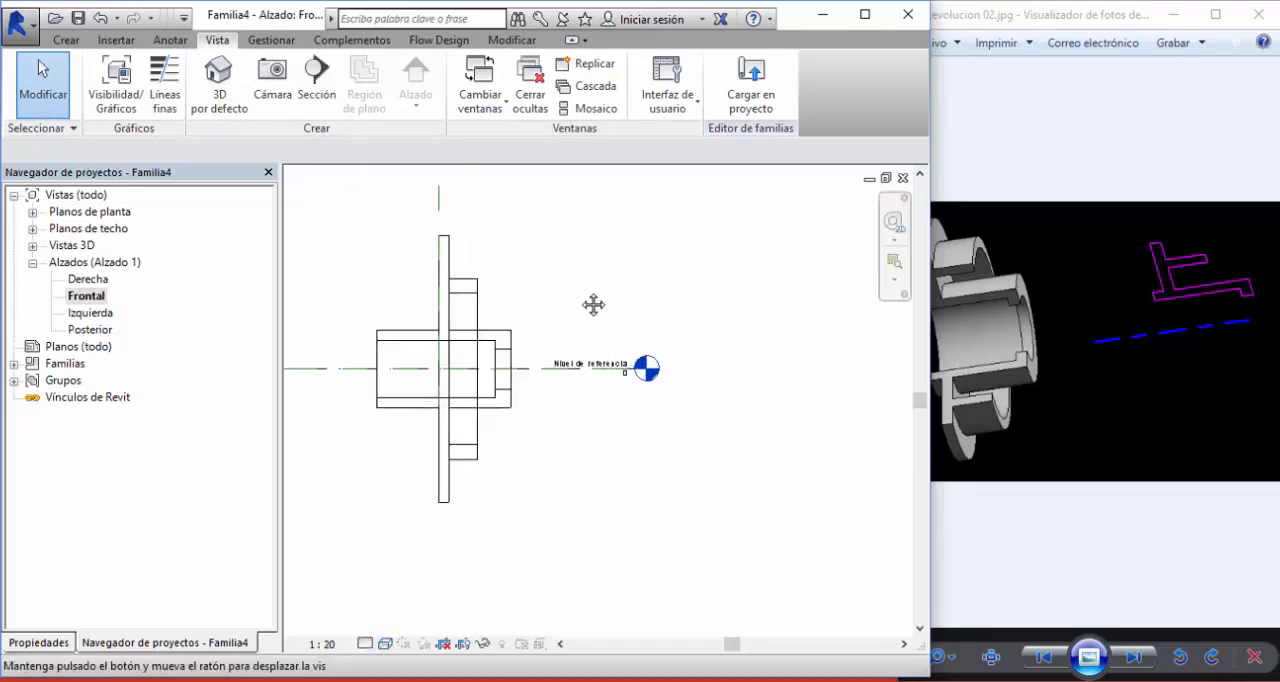
{"action": "left_click", "coordinate": [508, 342]}
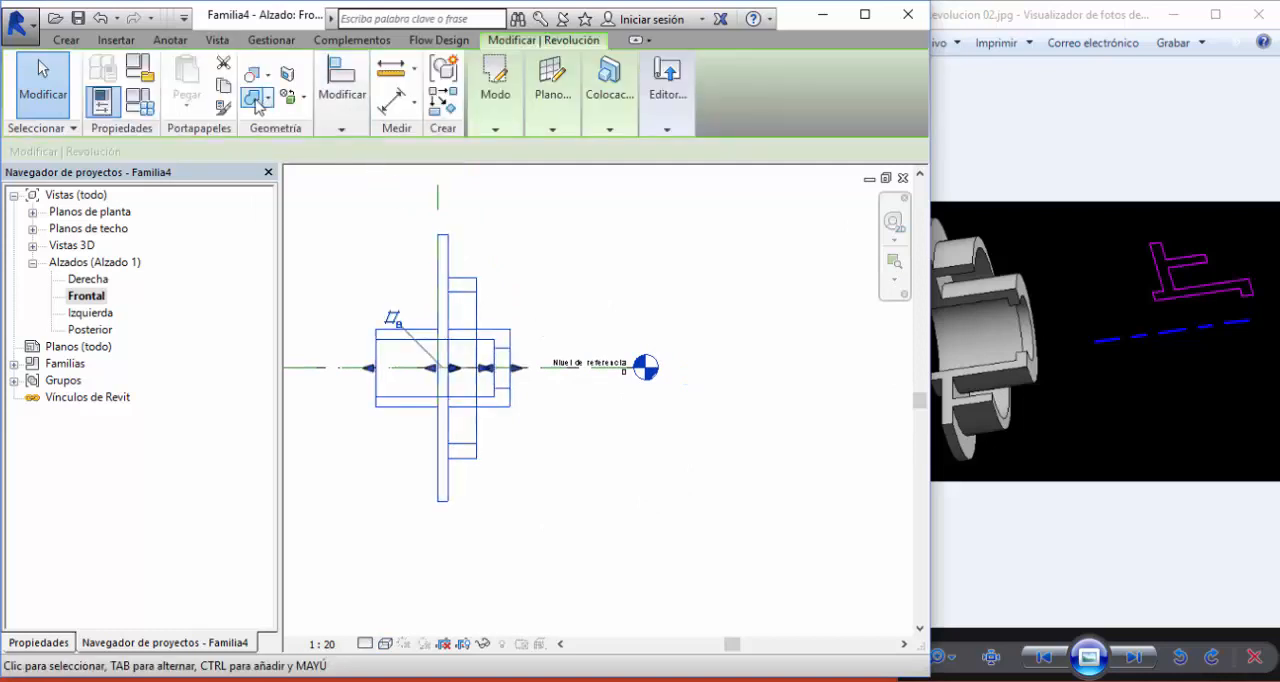
{"action": "left_click", "coordinate": [610, 120]}
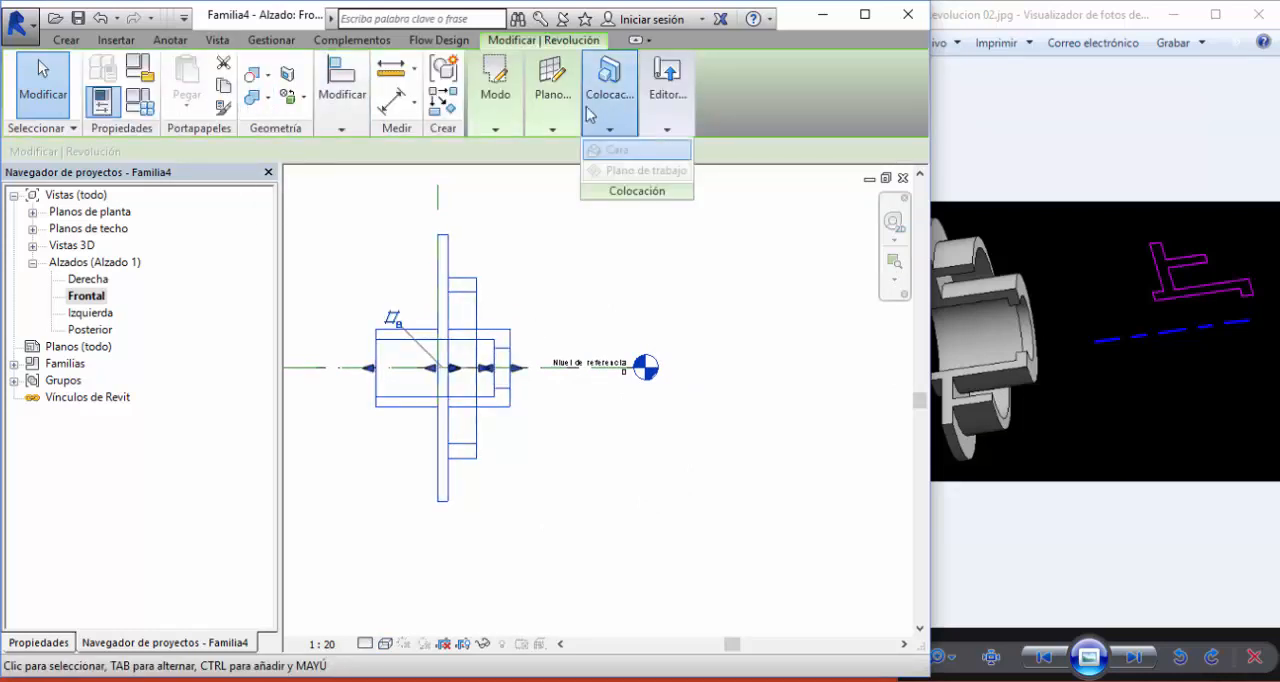
{"action": "left_click", "coordinate": [342, 100]}
{"action": "left_click", "coordinate": [369, 189]}
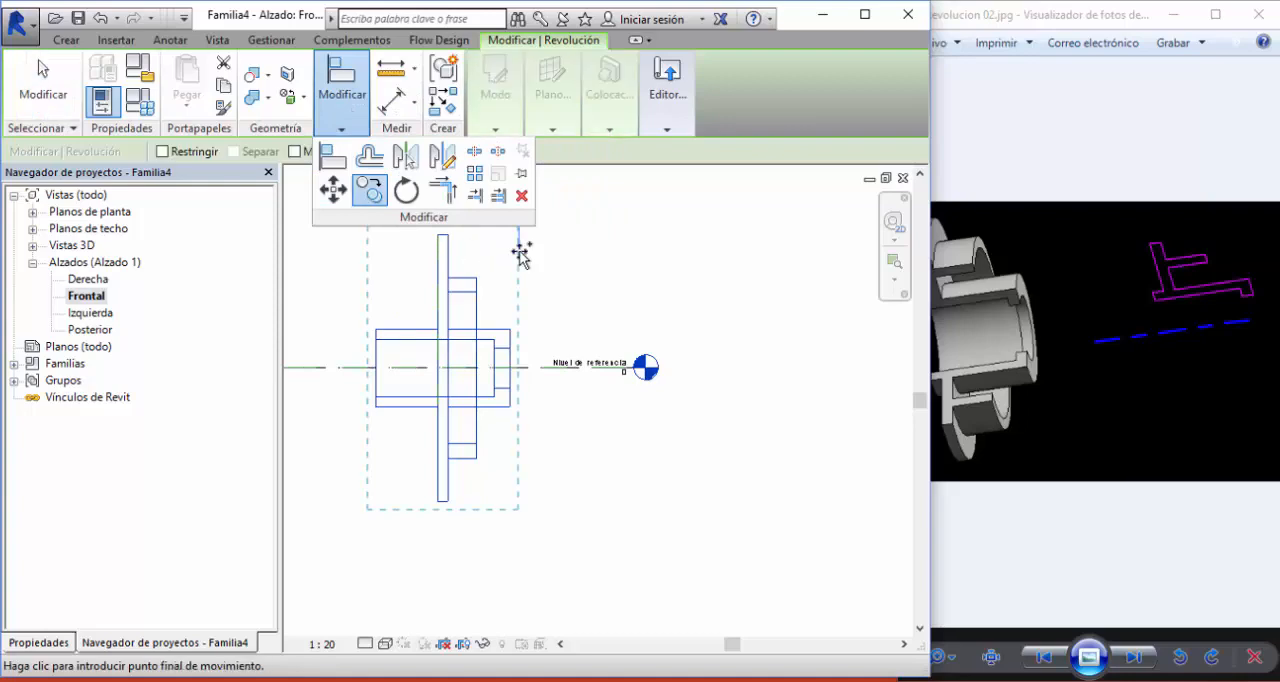
{"action": "left_click", "coordinate": [706, 253]}
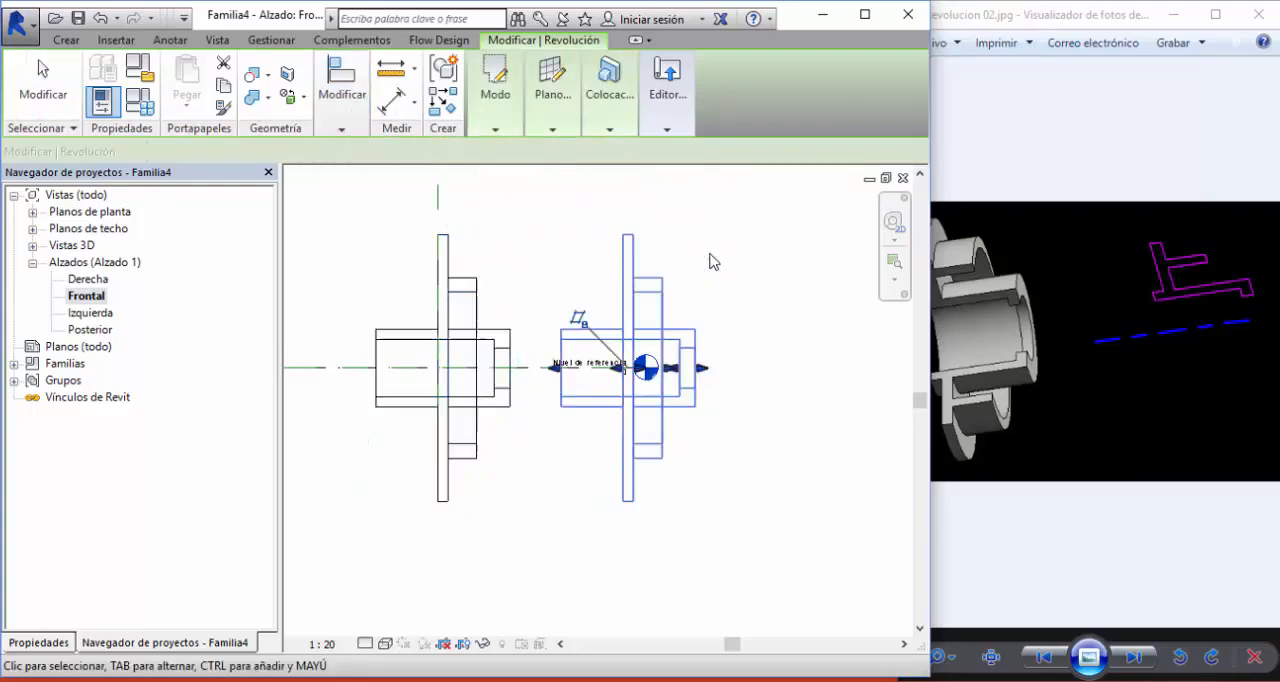
{"action": "key", "text": "Escape"}
{"action": "key", "text": "Escape"}
- Open the copied flange's revolution sketch for editing and delete its horizontal axis of rotation
{"action": "left_click", "coordinate": [590, 387]}
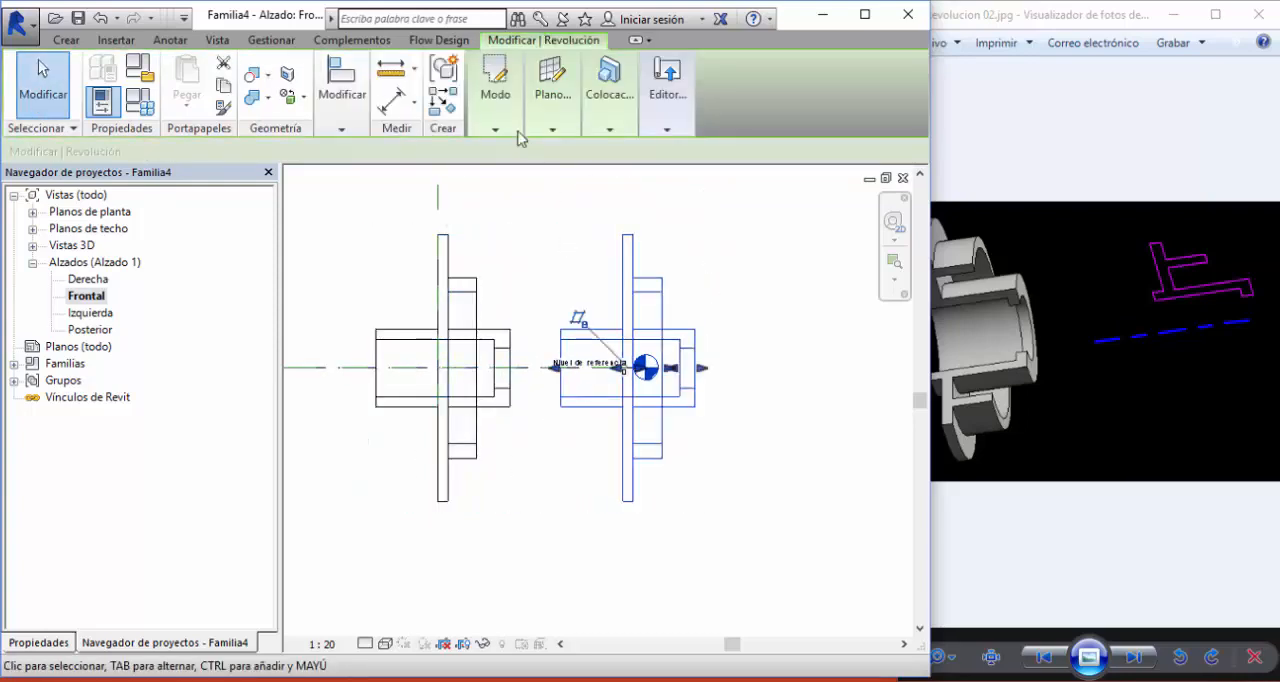
{"action": "left_click", "coordinate": [506, 128]}
{"action": "left_click", "coordinate": [504, 180]}
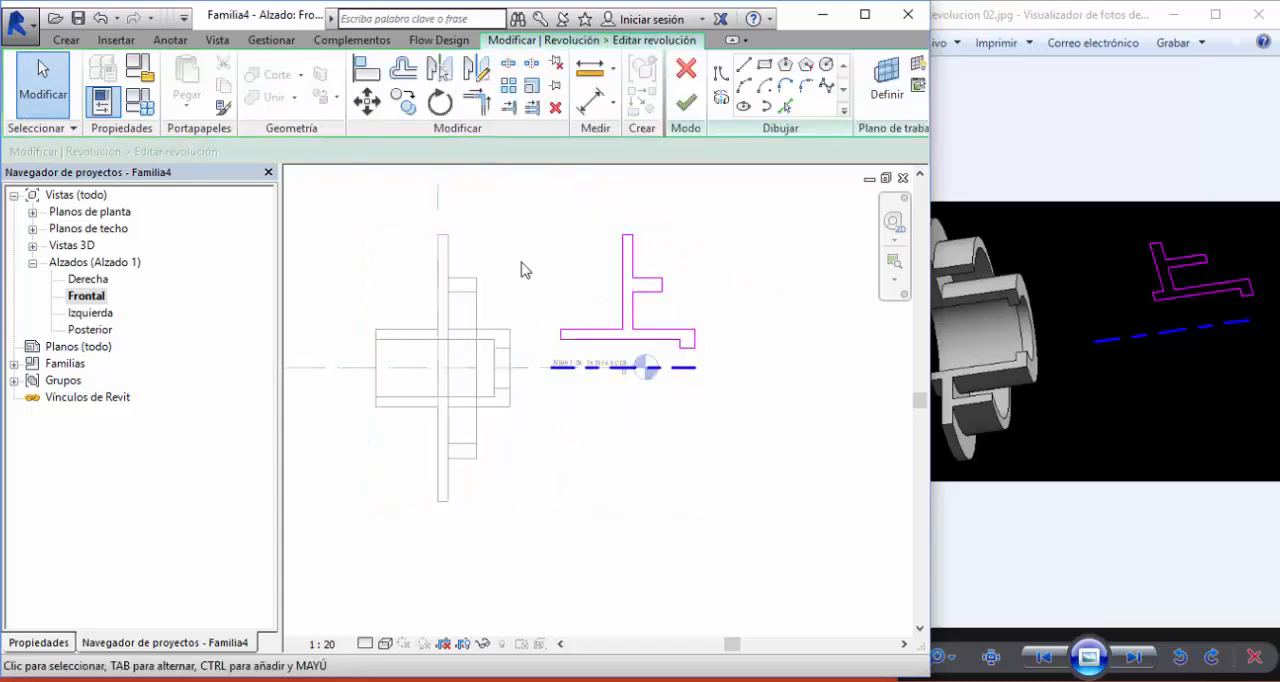
{"action": "scroll", "coordinate": [523, 268], "scroll_direction": "up", "scroll_amount": 2}
{"action": "left_click", "coordinate": [633, 428]}
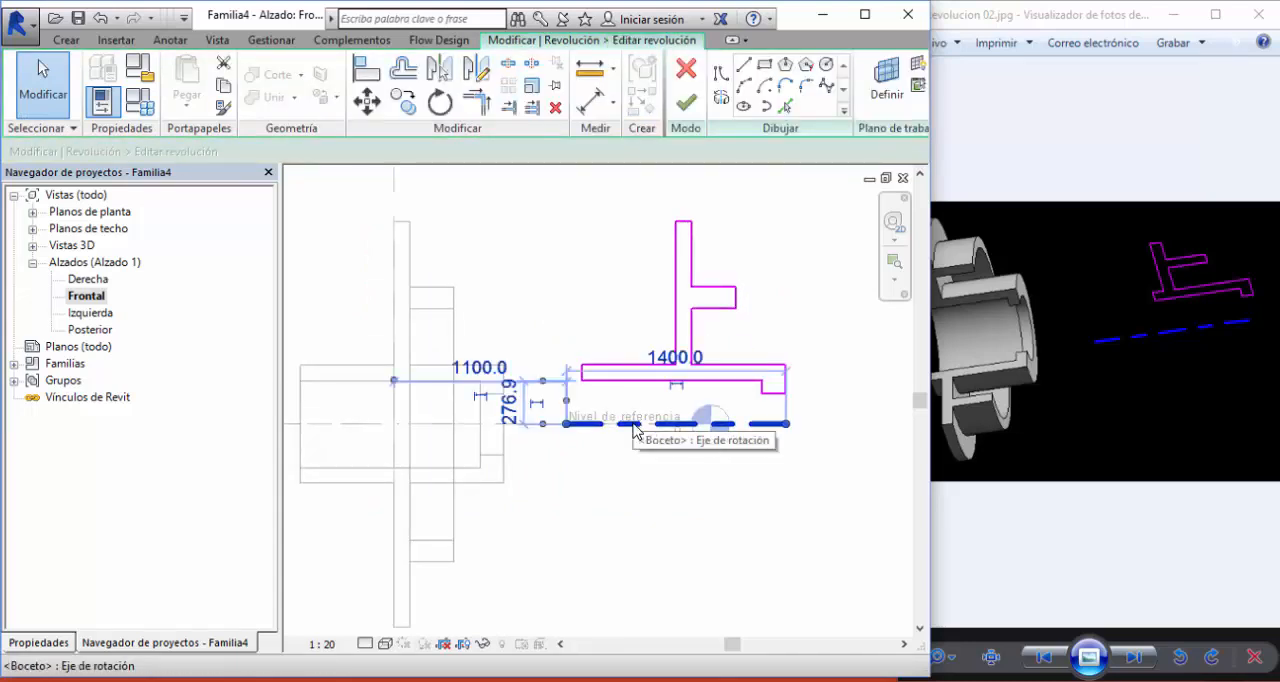
{"action": "key", "text": "Delete"}
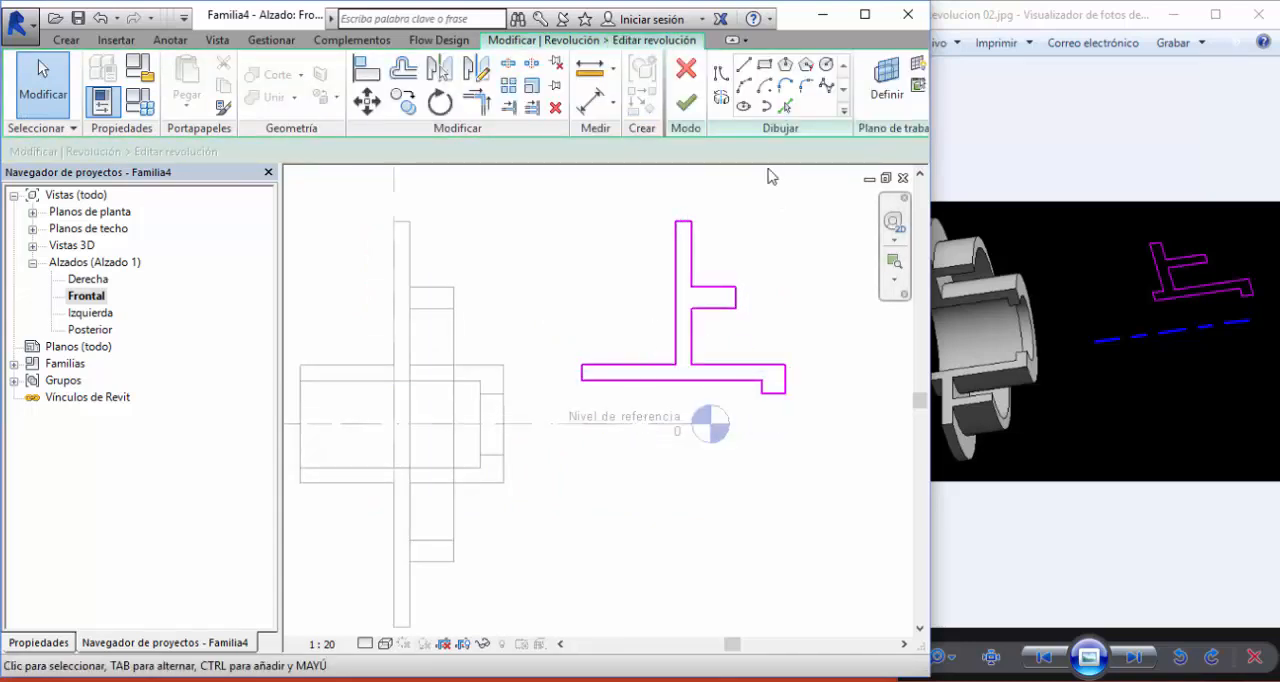
- Draw a vertical rotation axis about 1900 mm long, about 300 mm right of the copied profile, and finish the revolution
{"action": "left_click", "coordinate": [721, 97]}
{"action": "scroll", "coordinate": [696, 382], "scroll_direction": "down", "scroll_amount": 2}
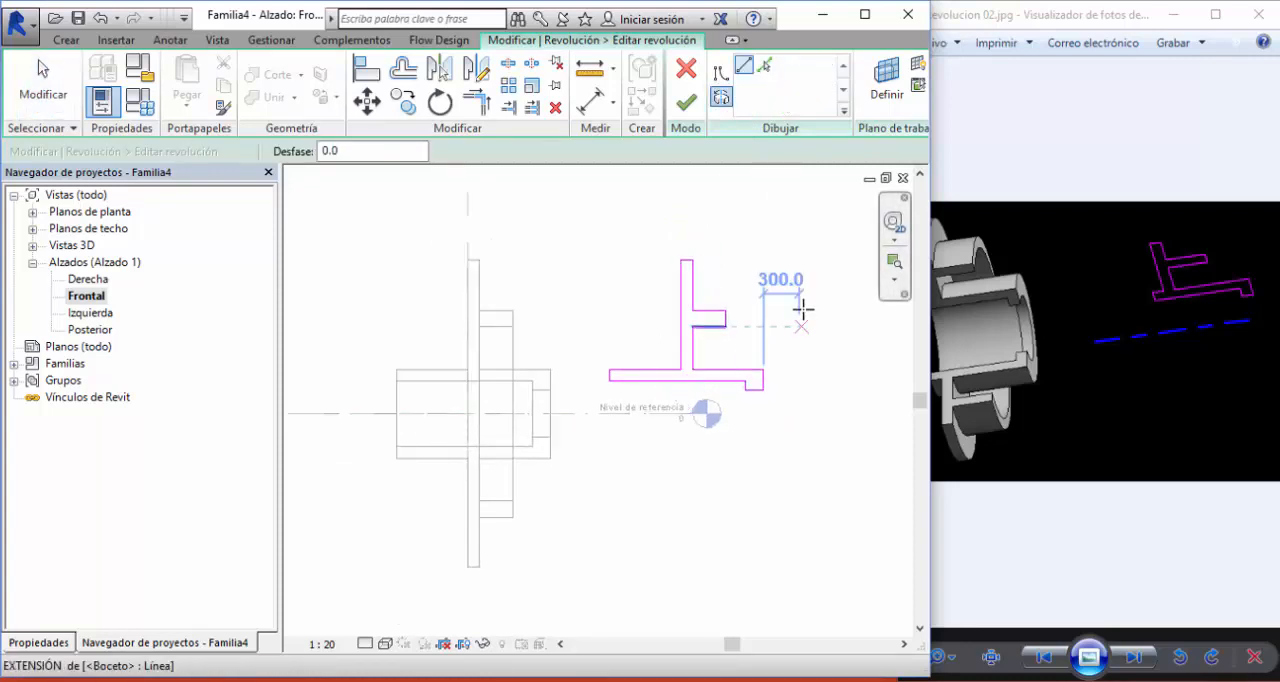
{"action": "left_click", "coordinate": [802, 226]}
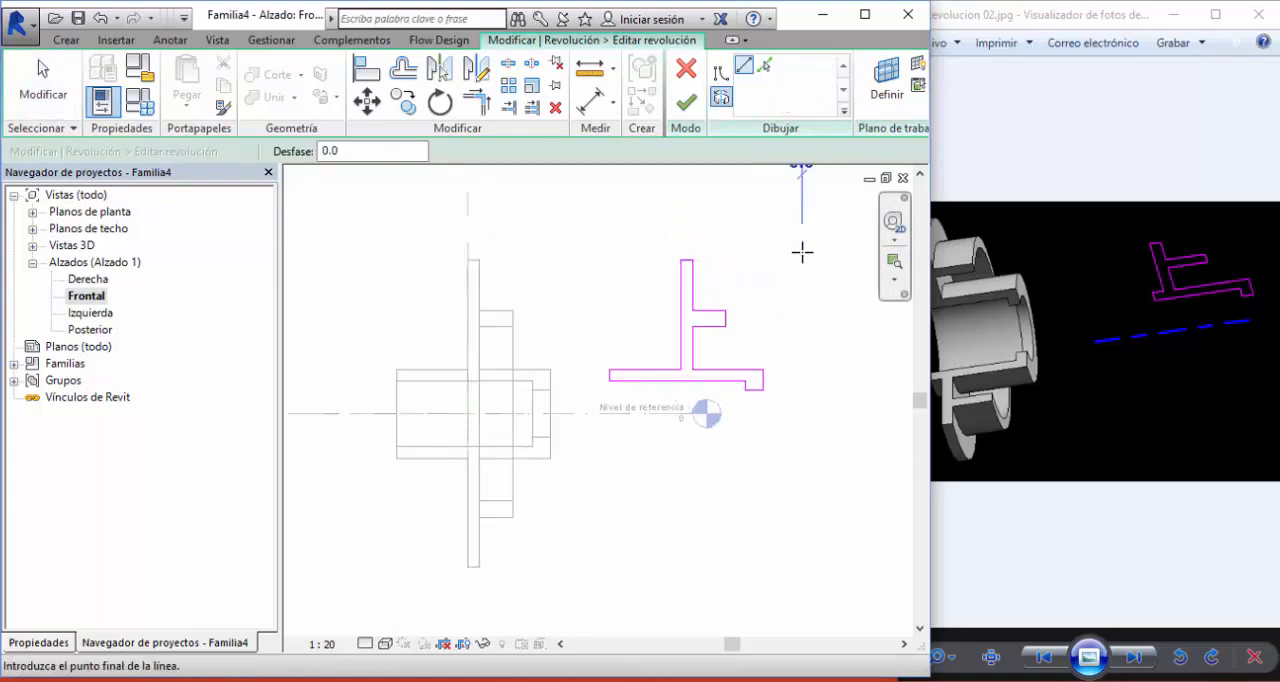
{"action": "left_click", "coordinate": [802, 453]}
{"action": "left_click", "coordinate": [686, 104]}
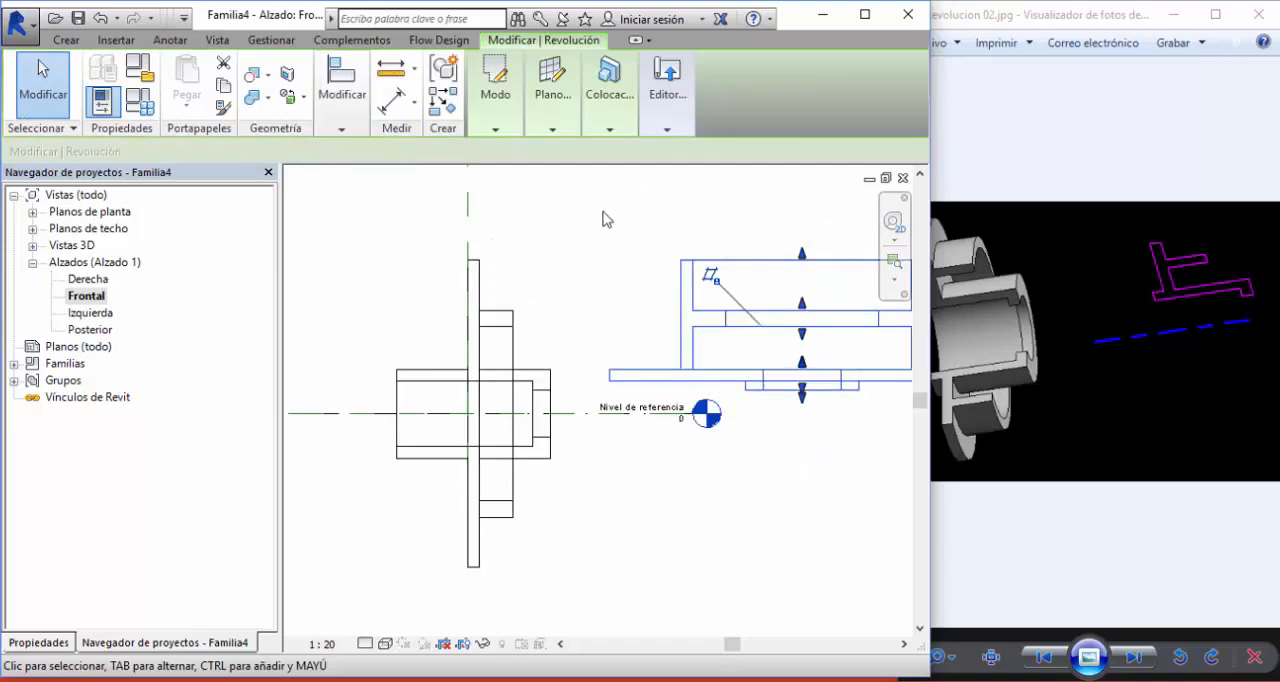
{"action": "left_click", "coordinate": [585, 270]}
- Compare the two revolved solids in the 3D view, looking down into the one with the vertical axis
{"action": "key", "text": "ctrl+Tab"}
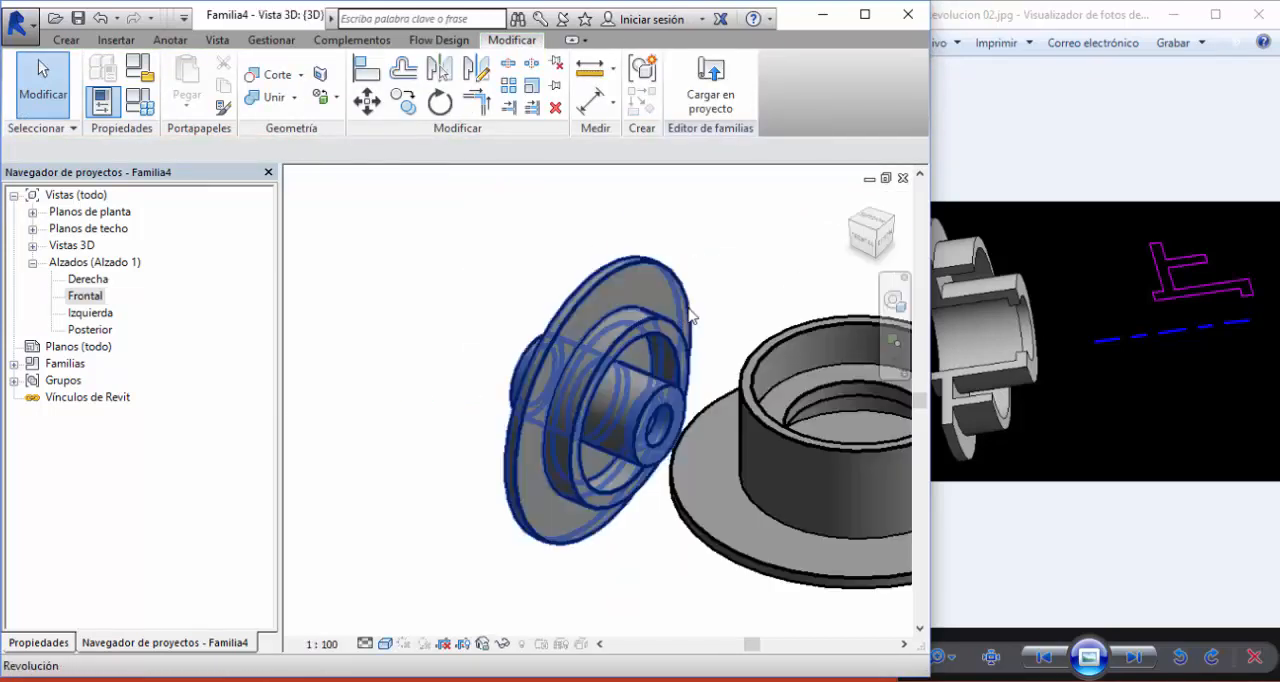
{"action": "scroll", "coordinate": [727, 318], "scroll_direction": "down", "scroll_amount": 2}
{"action": "middle_click_drag", "start_coordinate": [727, 318], "coordinate": [569, 528]}
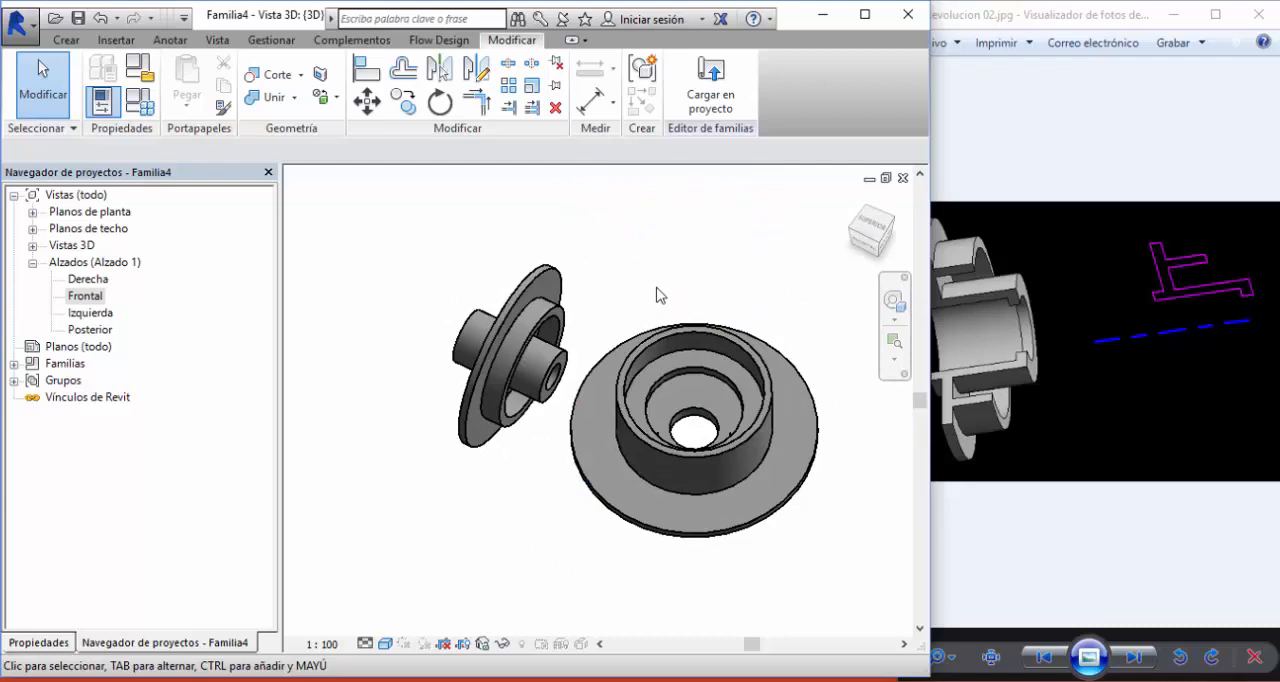
{"action": "scroll", "coordinate": [571, 317], "scroll_direction": "down", "scroll_amount": 2}
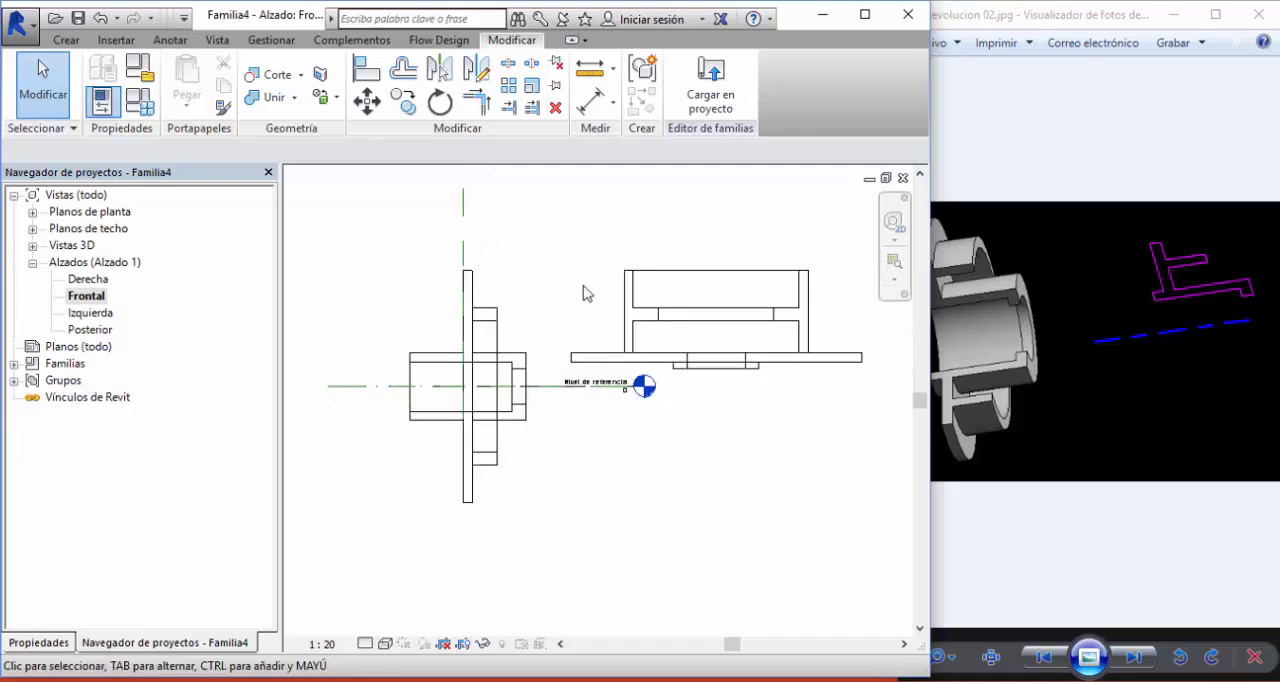
- Return to the Frontal elevation and delete the copied revolution with the vertical axis
{"action": "left_click", "coordinate": [81, 298]}
{"action": "left_click", "coordinate": [378, 322]}
{"action": "left_click", "coordinate": [87, 297]}
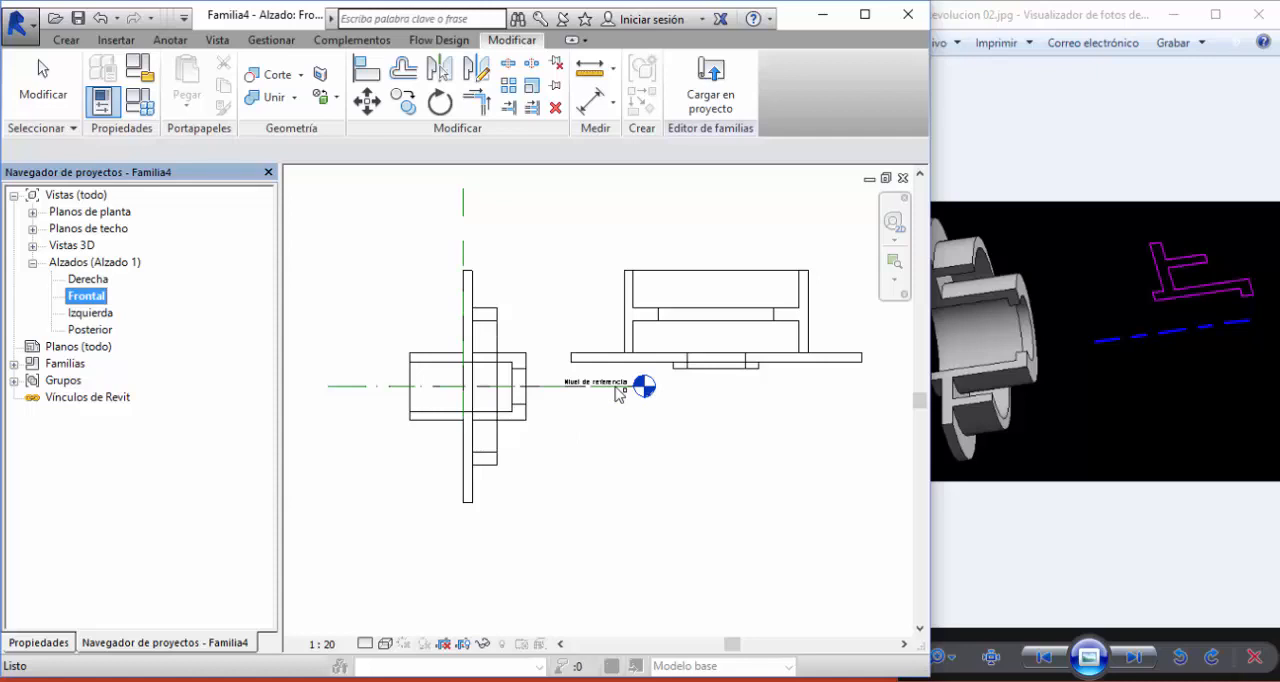
{"action": "left_click", "coordinate": [550, 234]}
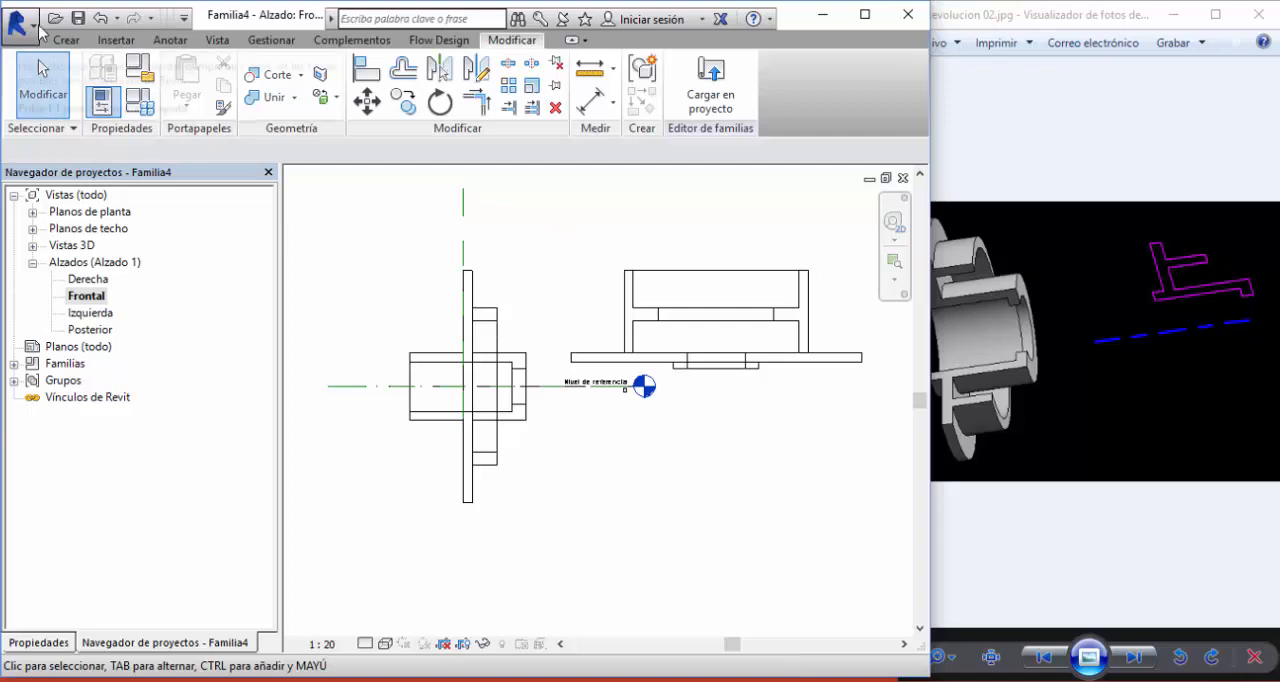
{"action": "left_click", "coordinate": [680, 277]}
{"action": "key", "text": "Delete"}
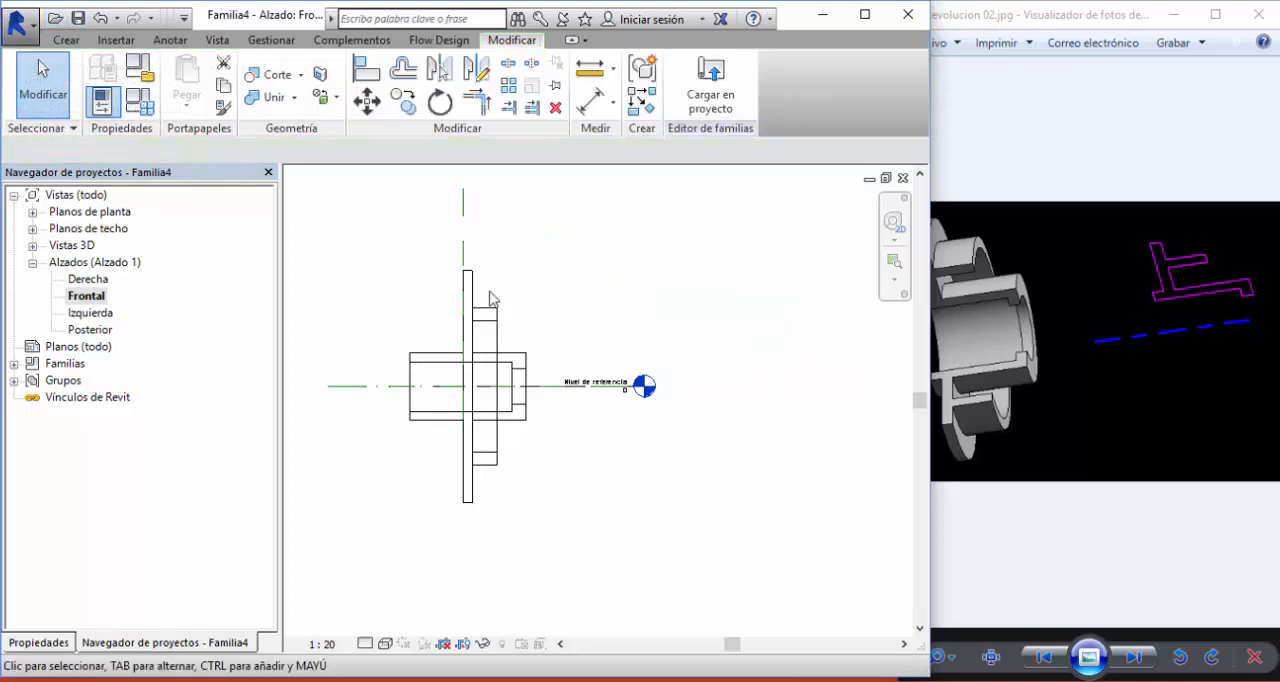
- Save the family as Revolucion 02 in the Unidad 3D - Revoluciones Dataset folder and close it
{"action": "left_click", "coordinate": [78, 25]}
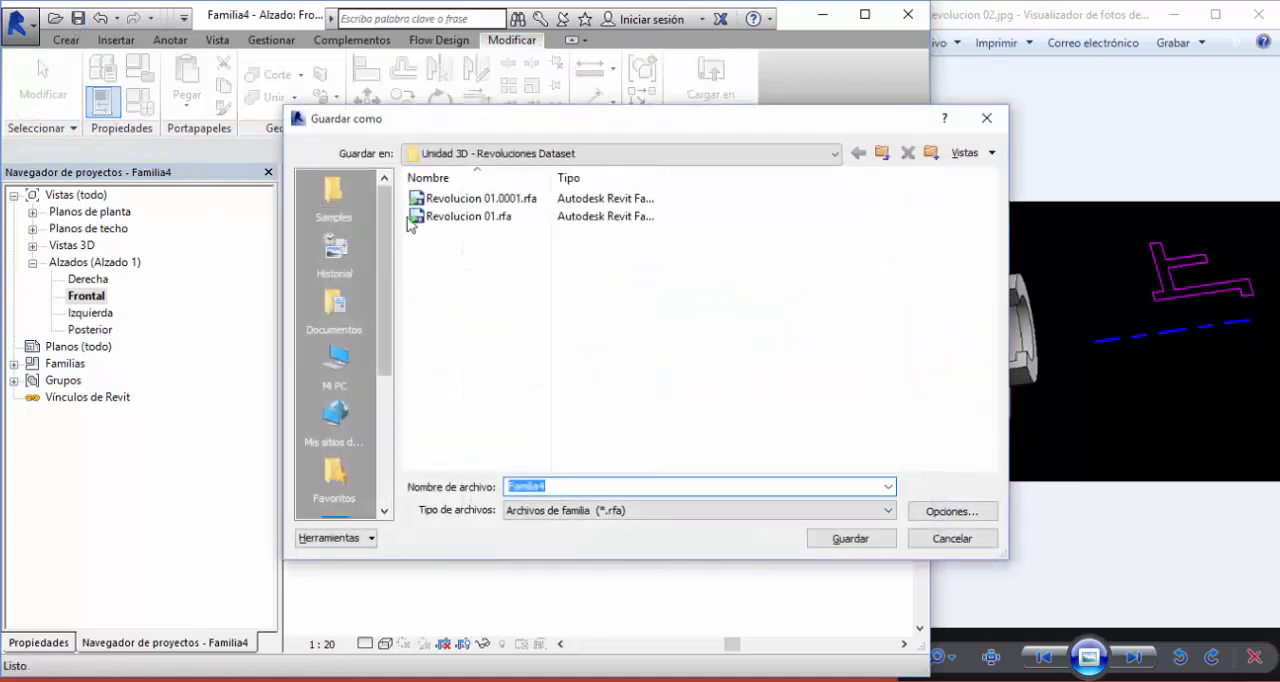
{"action": "left_click", "coordinate": [468, 216]}
{"action": "left_click", "coordinate": [568, 487]}
{"action": "triple_click", "coordinate": [569, 487]}
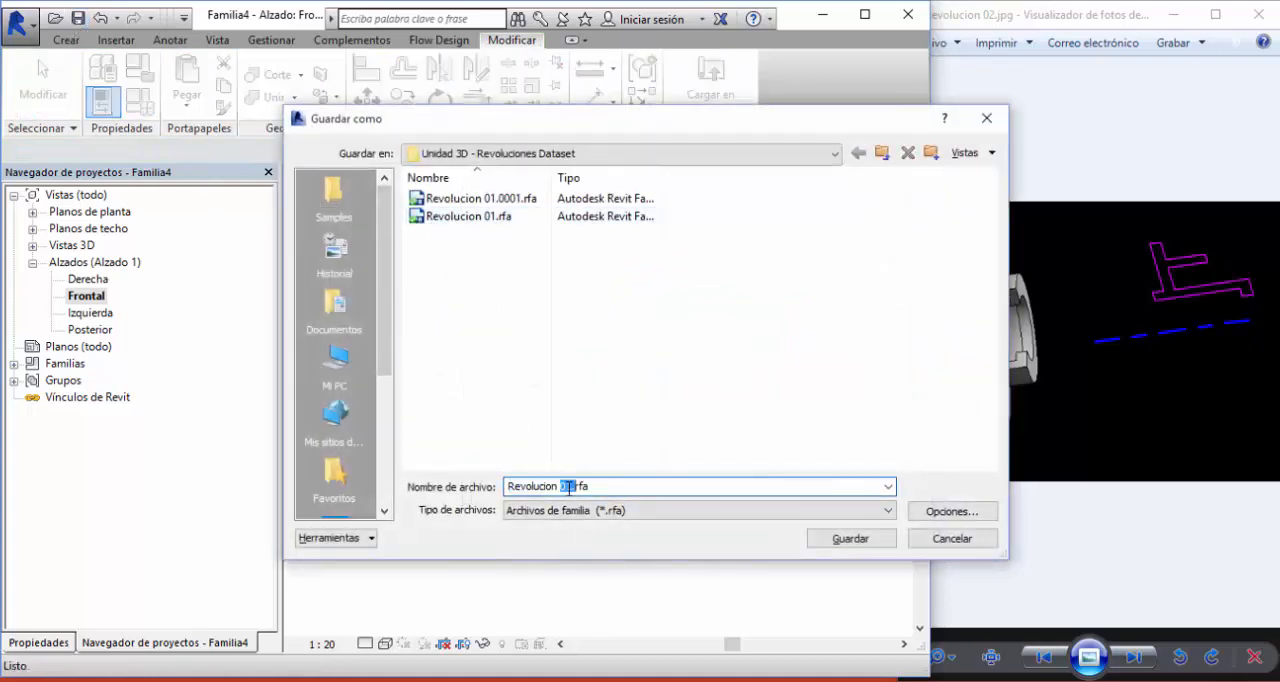
{"action": "type", "text": "02"}
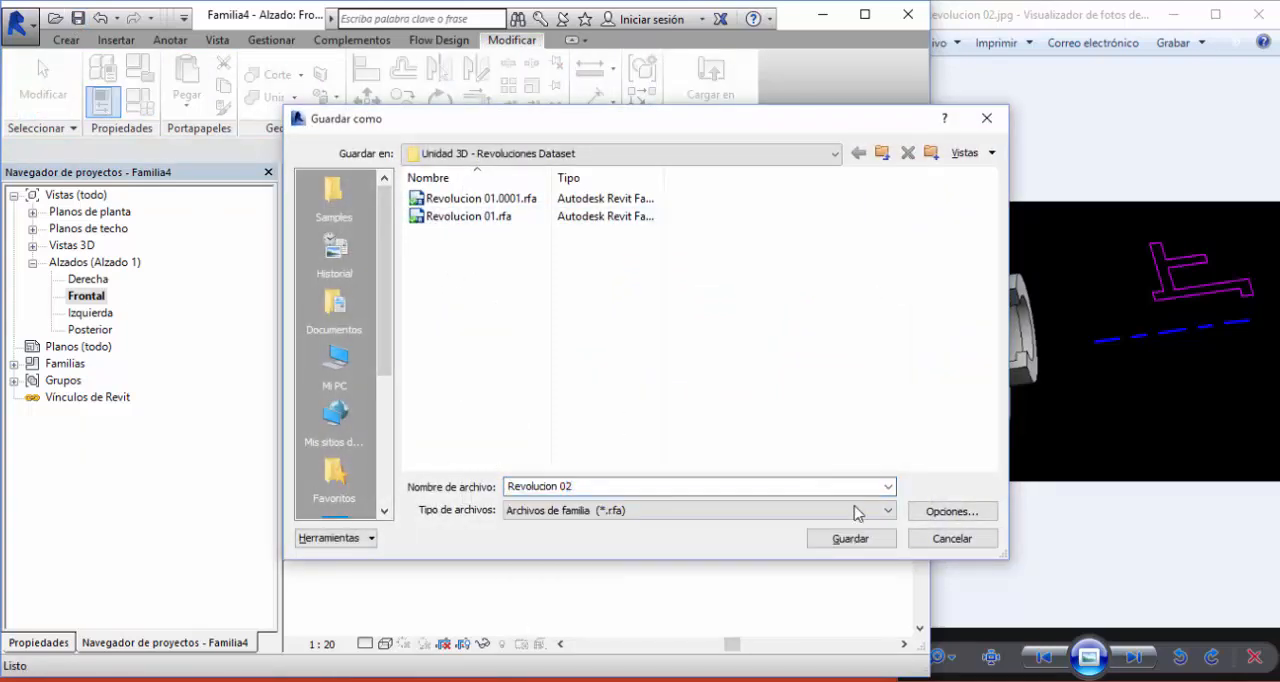
{"action": "left_click", "coordinate": [850, 538]}
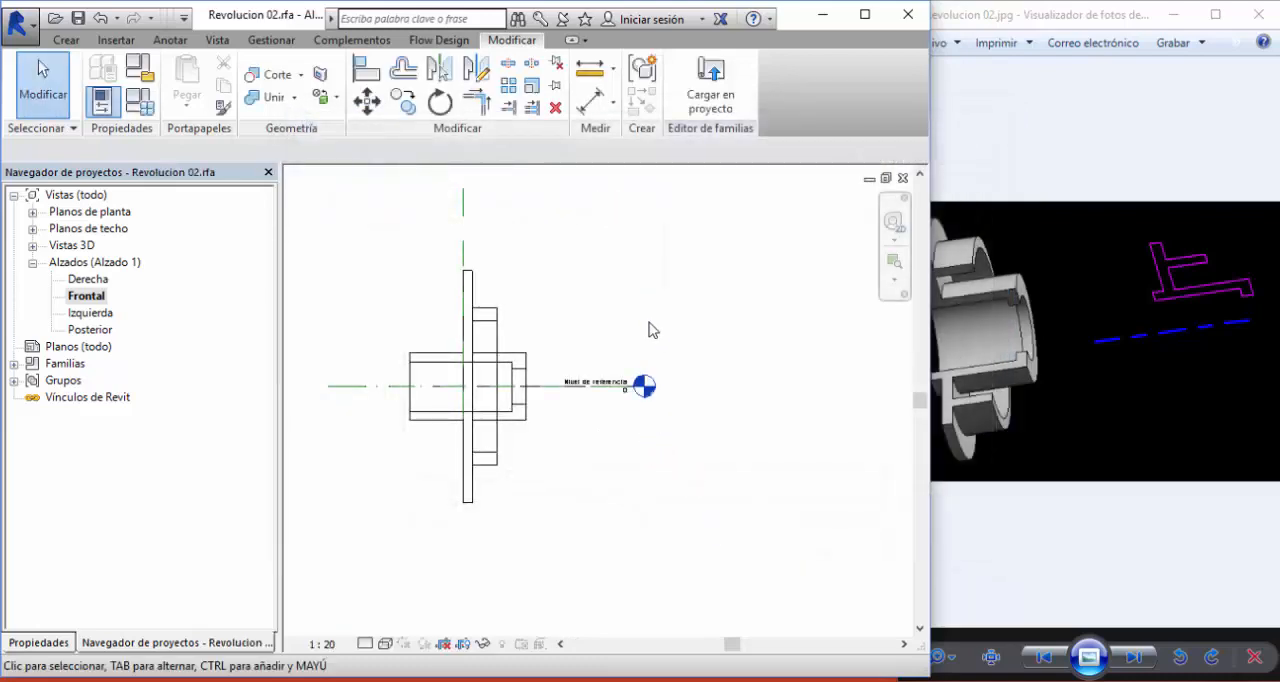
{"action": "left_click", "coordinate": [17, 22]}
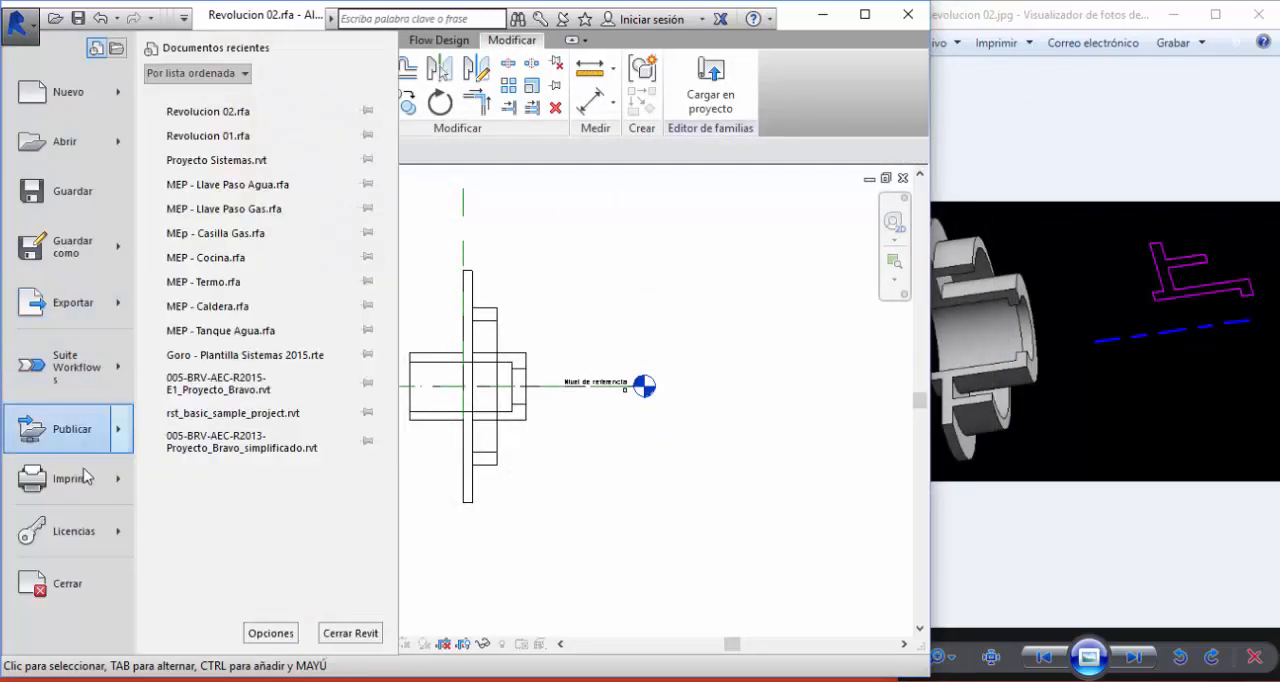
{"action": "left_click", "coordinate": [78, 576]}
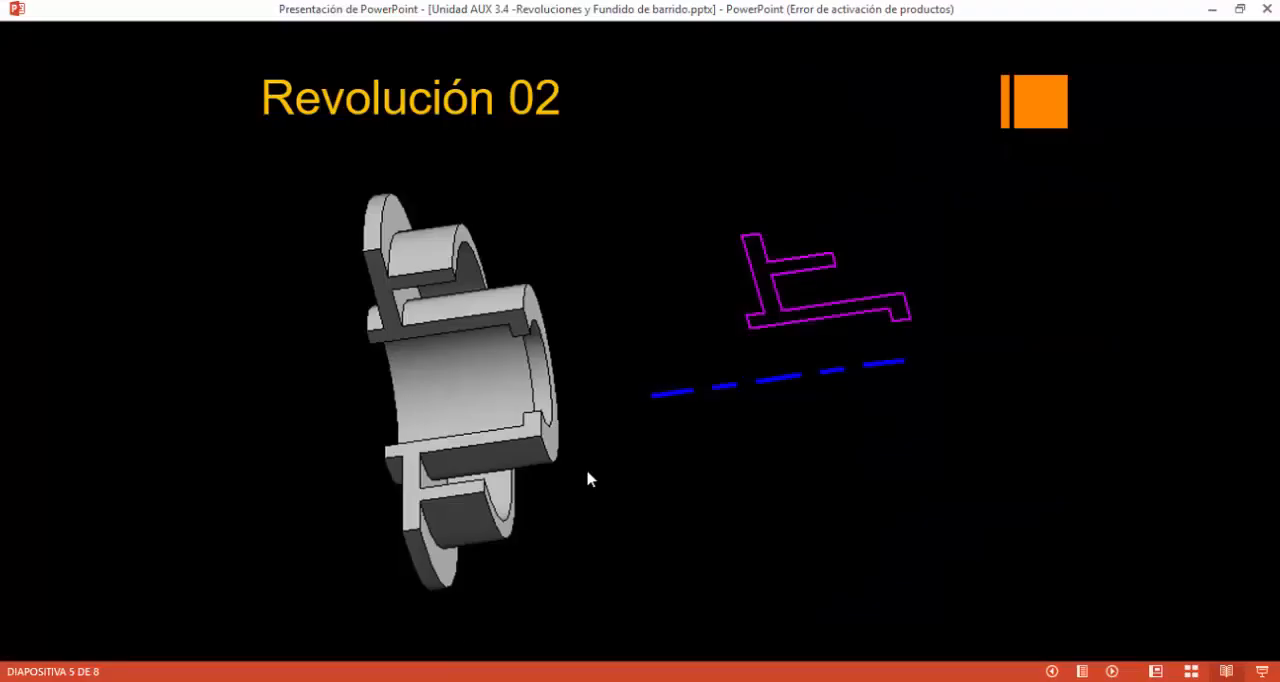
- Switch to the photo viewer, bring up the Revolucion 03 reference image and return to Revit
{"action": "left_click", "coordinate": [587, 472]}
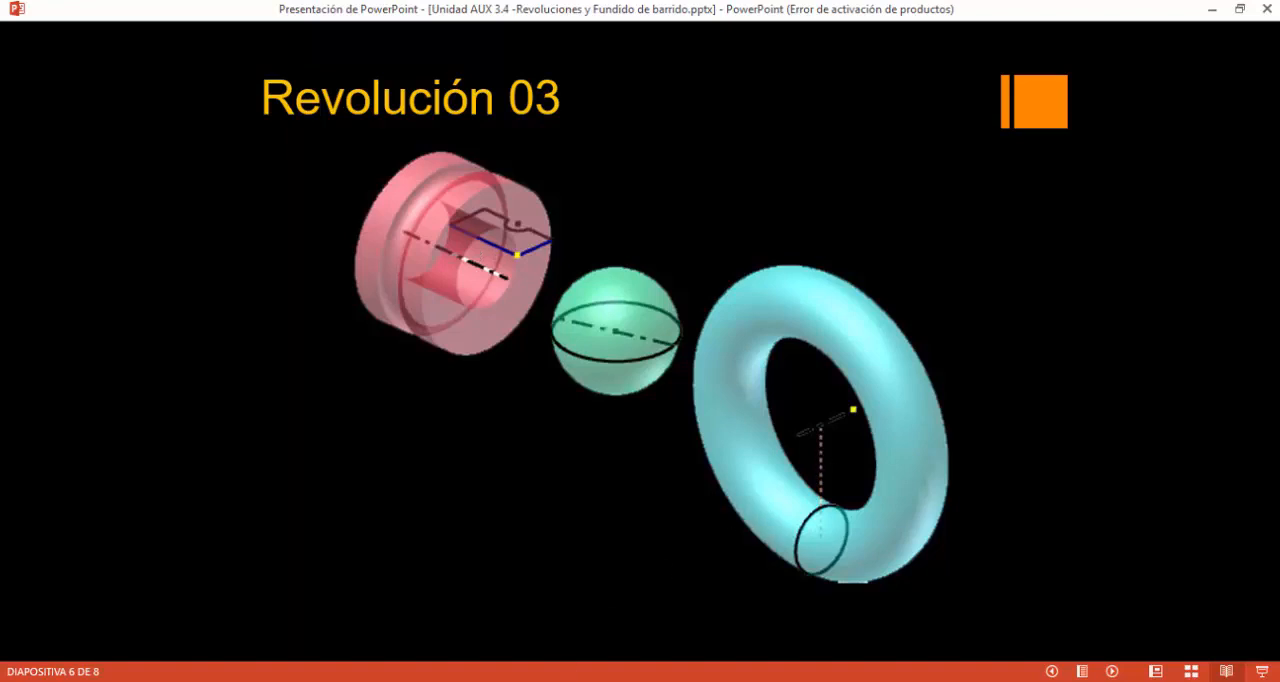
{"action": "key", "text": "alt+Tab"}
{"action": "left_click", "coordinate": [1134, 657]}
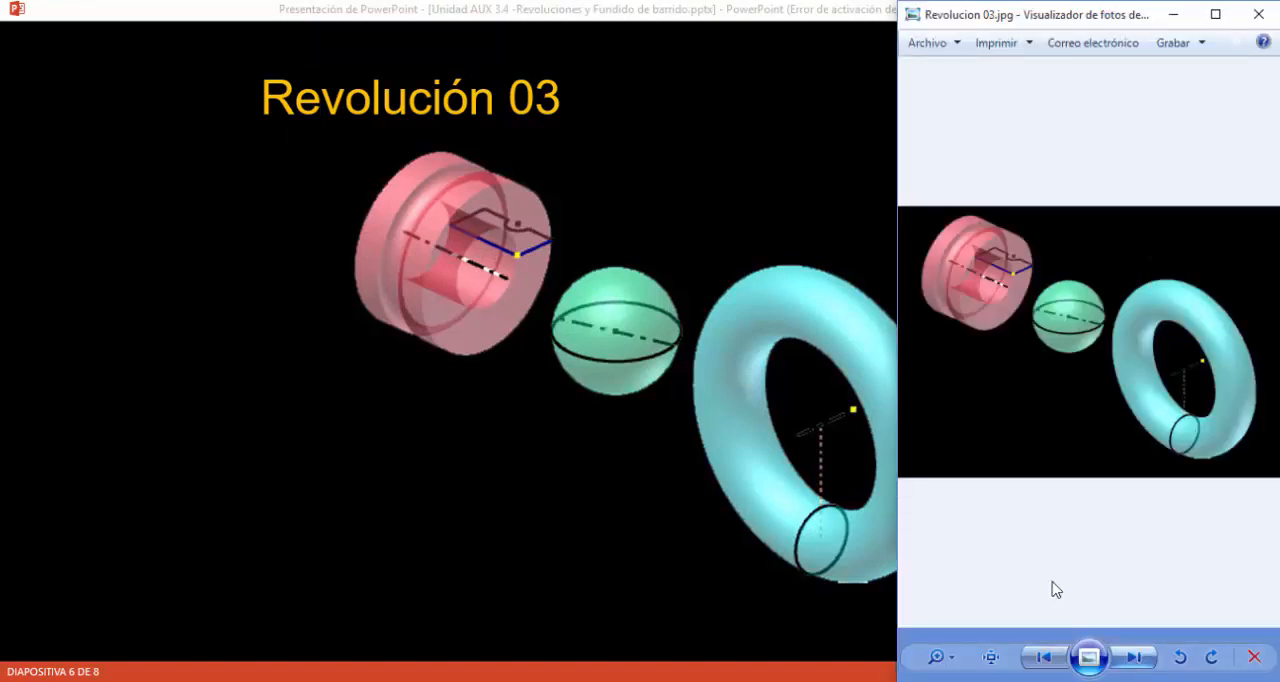
{"action": "key", "text": "alt+Tab"}
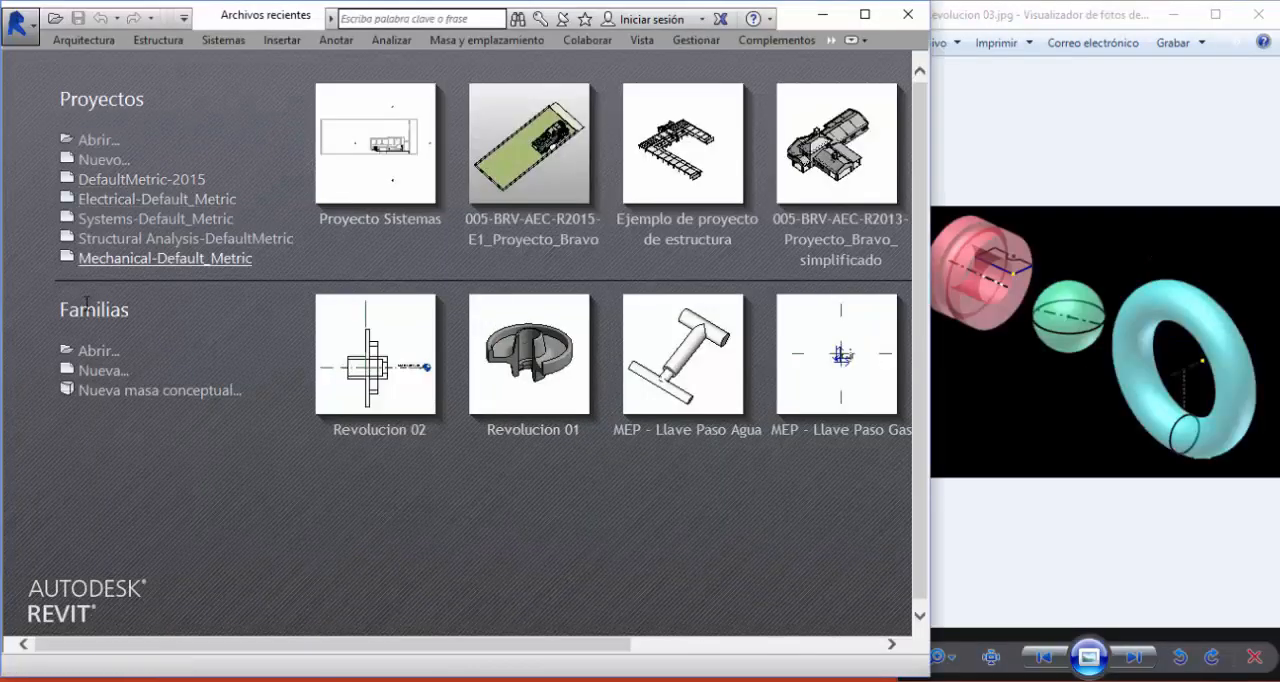
- Create a new family from the Modelo genérico métrico.rft template
{"action": "left_click", "coordinate": [92, 376]}
{"action": "left_click", "coordinate": [400, 328]}
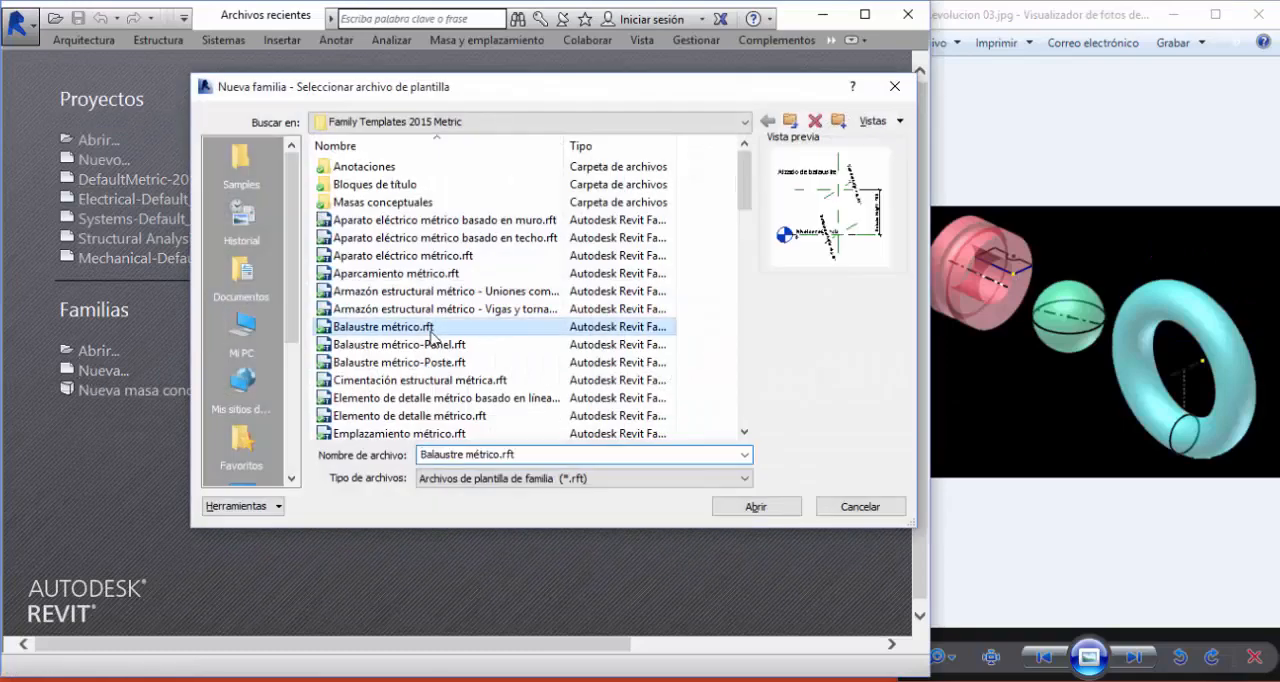
{"action": "scroll", "coordinate": [420, 365], "scroll_direction": "down", "scroll_amount": 5}
{"action": "scroll", "coordinate": [420, 365], "scroll_direction": "down", "scroll_amount": 3}
{"action": "scroll", "coordinate": [420, 375], "scroll_direction": "down", "scroll_amount": 4}
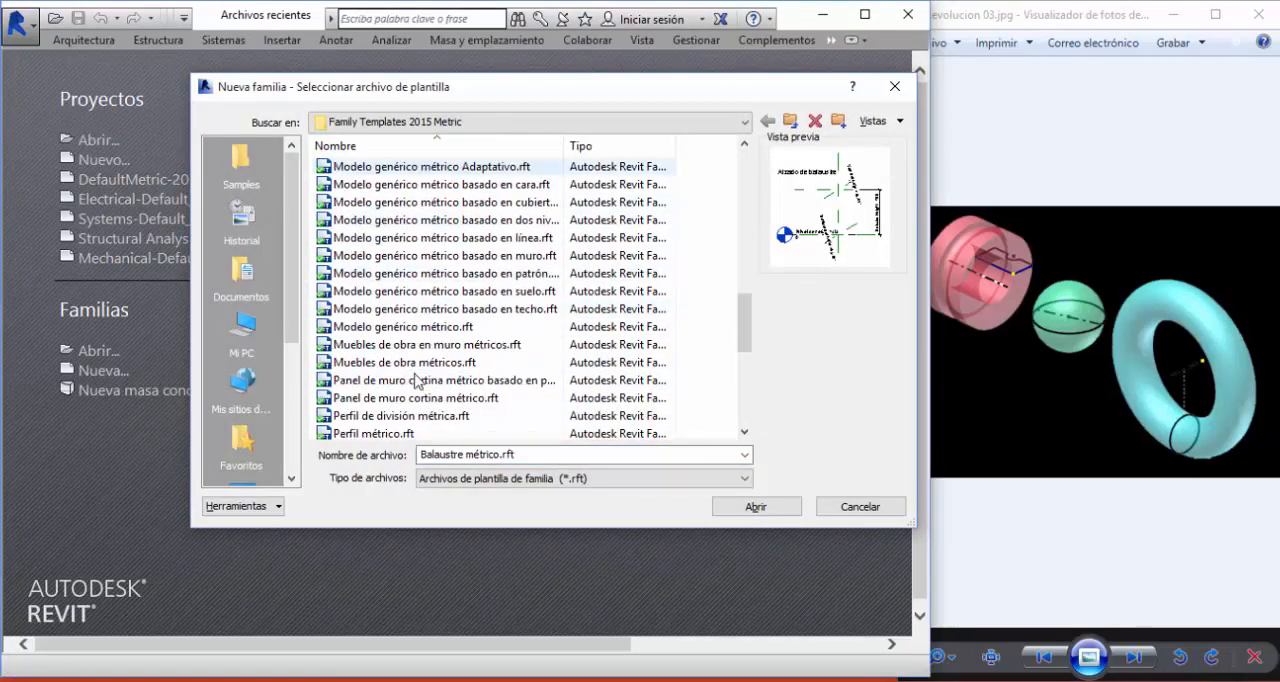
{"action": "left_click", "coordinate": [432, 328]}
{"action": "left_click", "coordinate": [755, 506]}
- Enlarge the red ring in the reference image, start a revolution and draw its axis along the horizontal reference plane, across the vertical one
{"action": "left_click", "coordinate": [1014, 403]}
{"action": "scroll", "coordinate": [1014, 403], "scroll_direction": "up", "scroll_amount": 5}
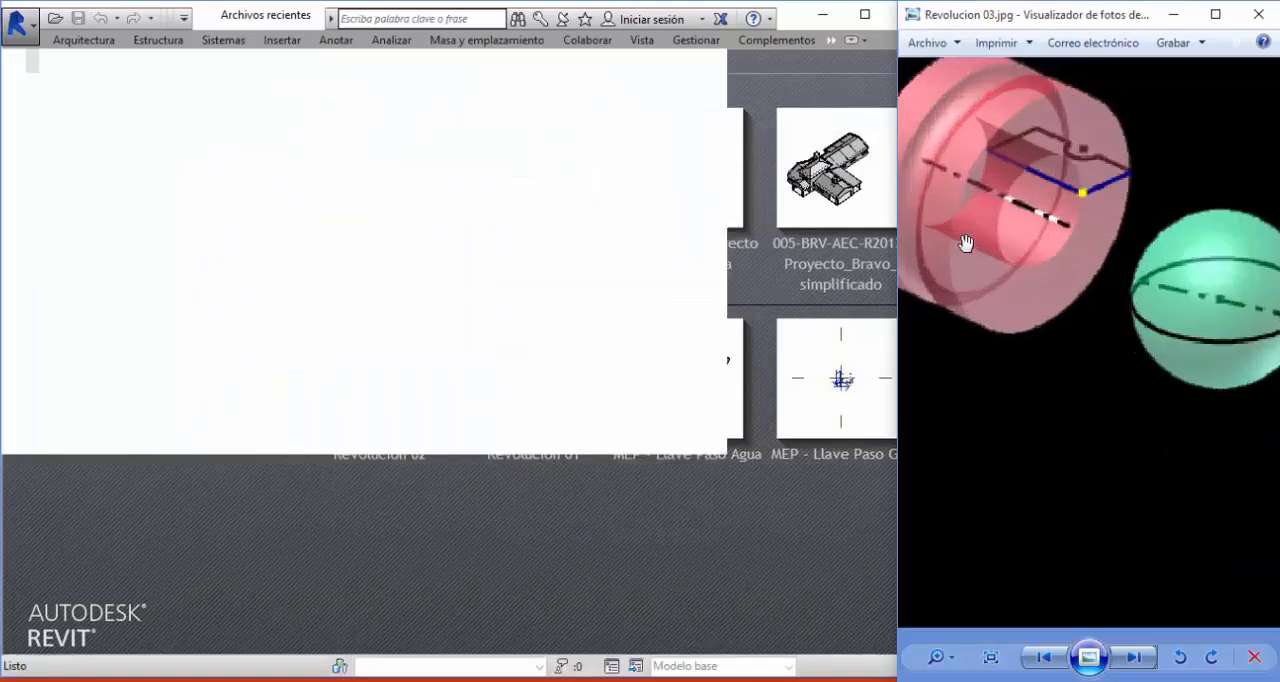
{"action": "scroll", "coordinate": [1066, 373], "scroll_direction": "down", "scroll_amount": 4}
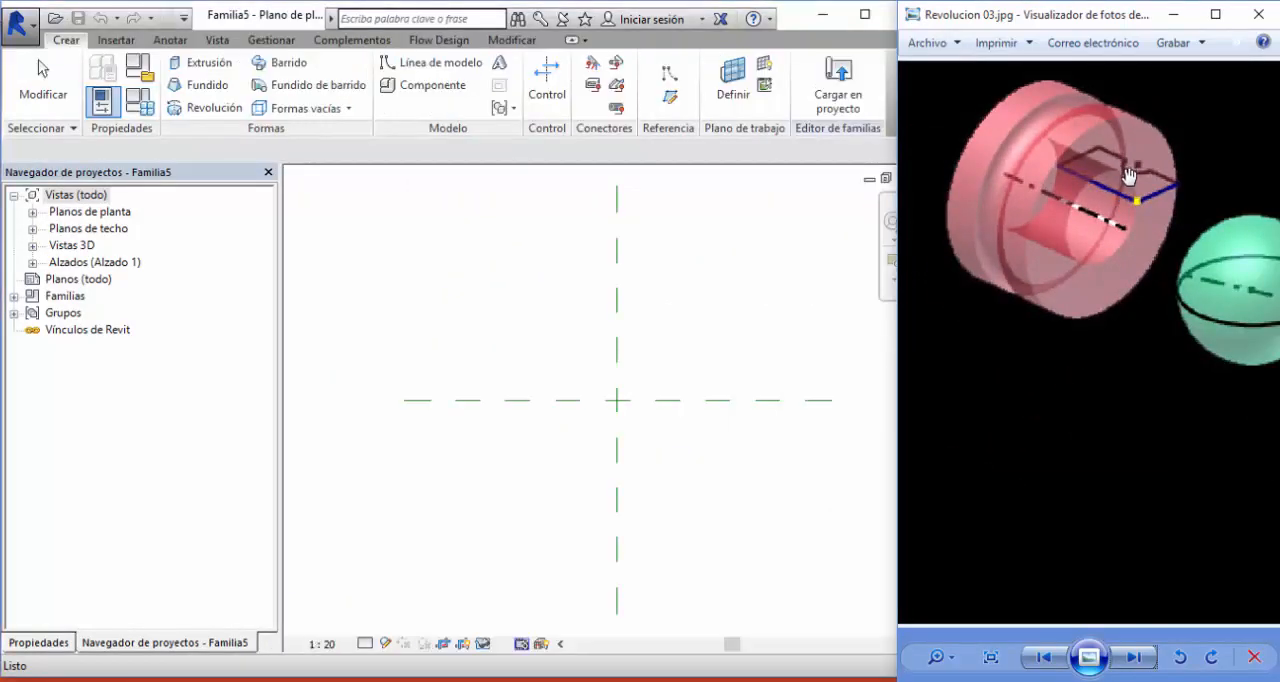
{"action": "left_click", "coordinate": [715, 283]}
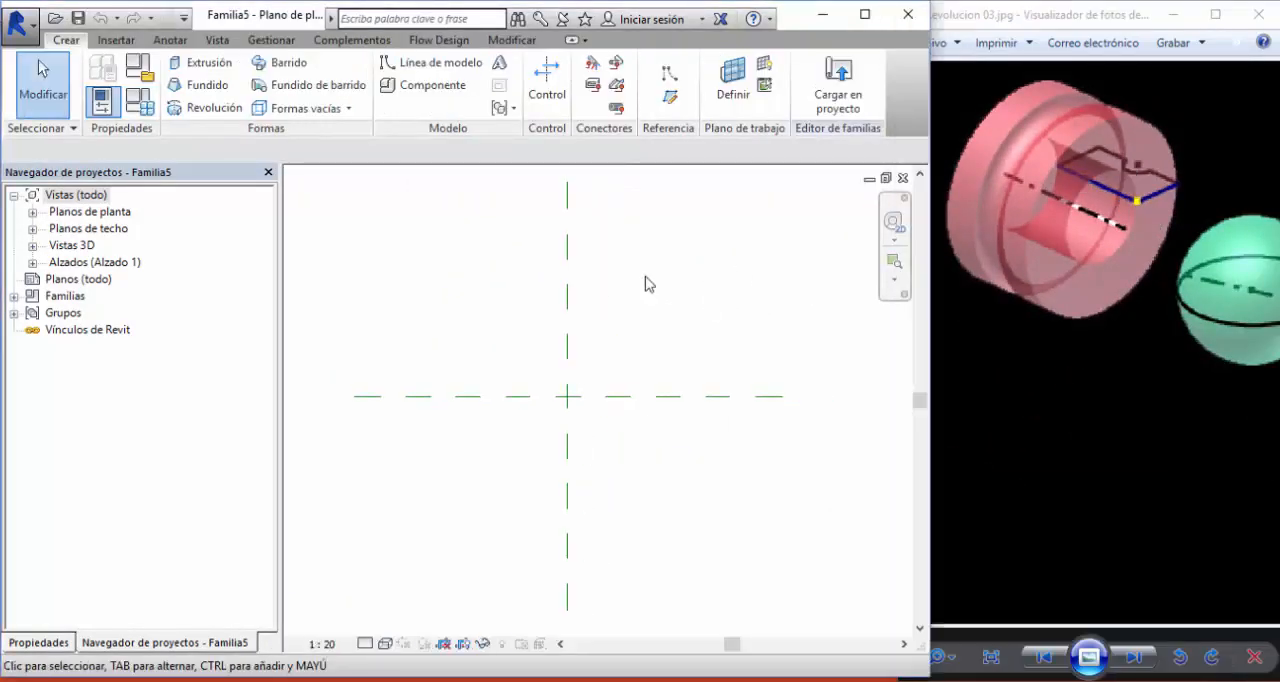
{"action": "left_click", "coordinate": [200, 107]}
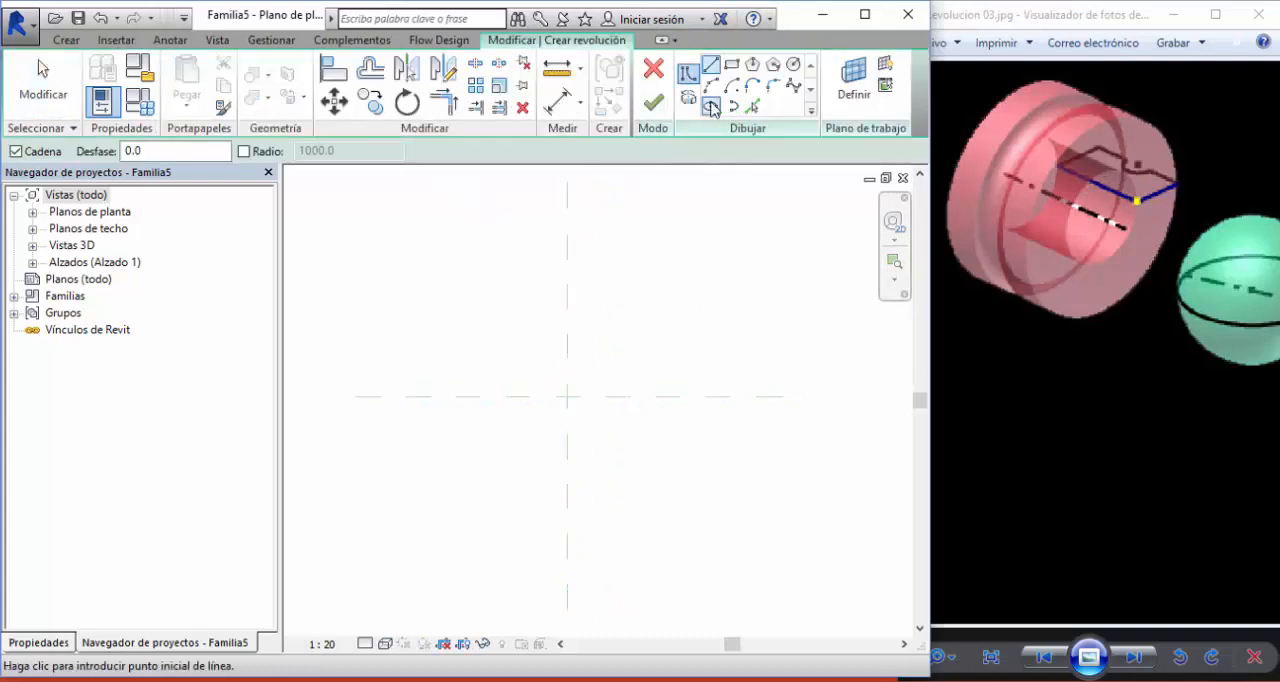
{"action": "left_click", "coordinate": [712, 107]}
{"action": "left_click", "coordinate": [491, 397]}
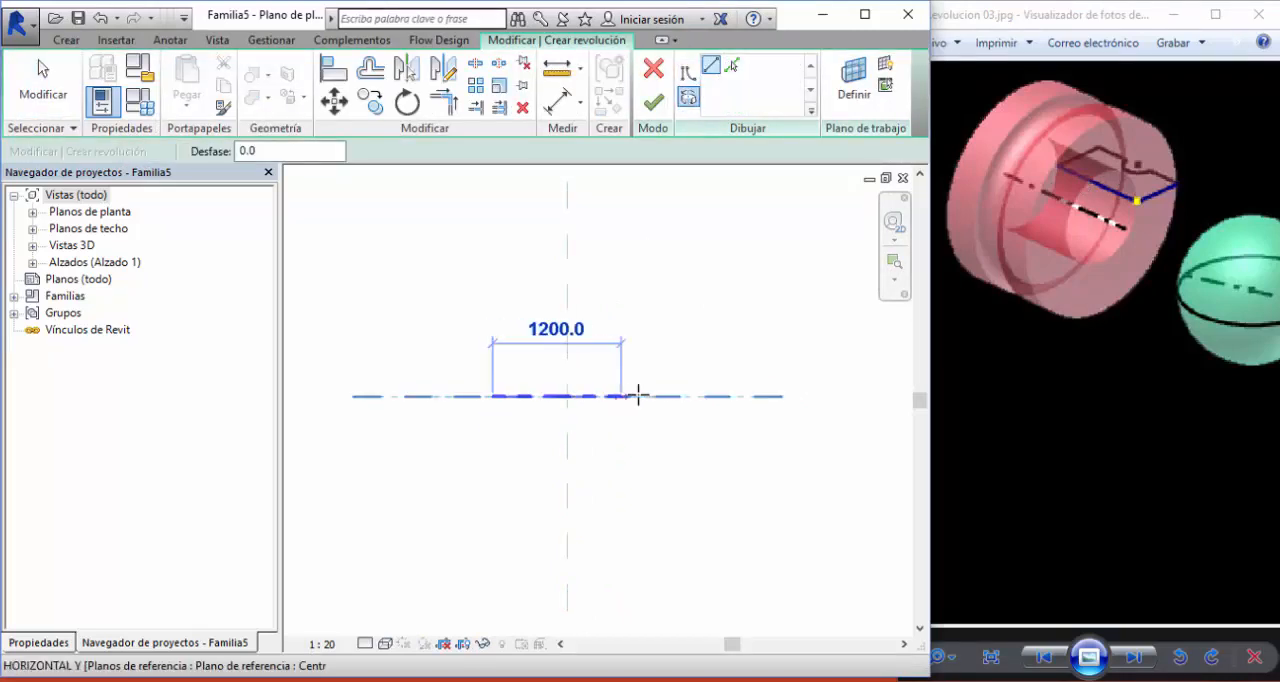
{"action": "left_click", "coordinate": [654, 396]}
{"action": "left_click", "coordinate": [711, 67]}
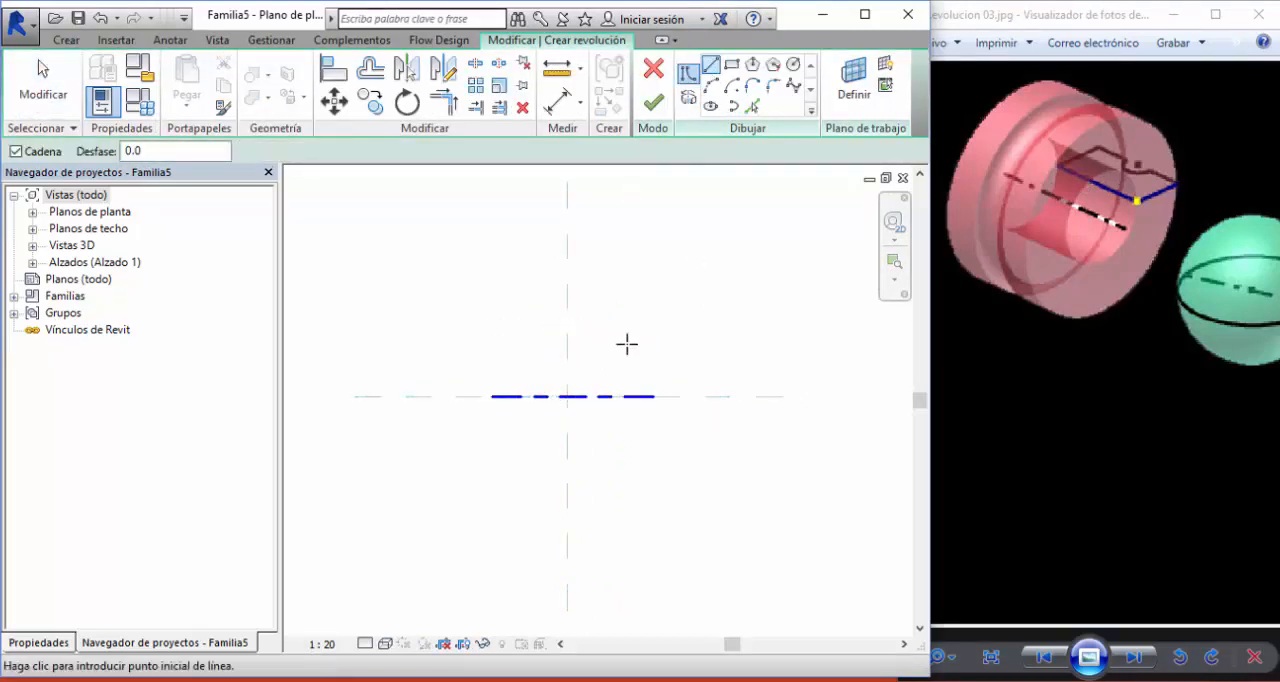
- Sketch the profile's base above the axis, a 700 vertical side up from its far end, and a 260 segment running back inward
{"action": "left_click", "coordinate": [513, 355]}
{"action": "left_click", "coordinate": [654, 355]}
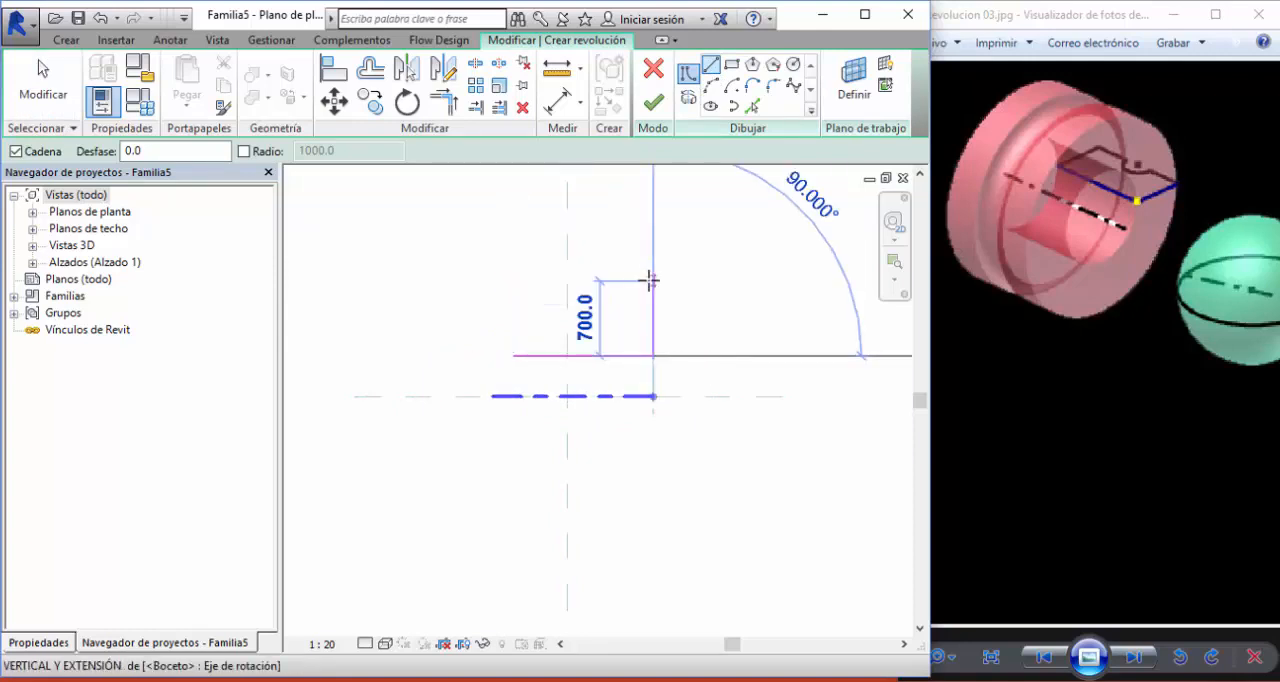
{"action": "left_click", "coordinate": [654, 280]}
{"action": "scroll", "coordinate": [651, 278], "scroll_direction": "up", "scroll_amount": 3}
{"action": "left_click", "coordinate": [626, 281]}
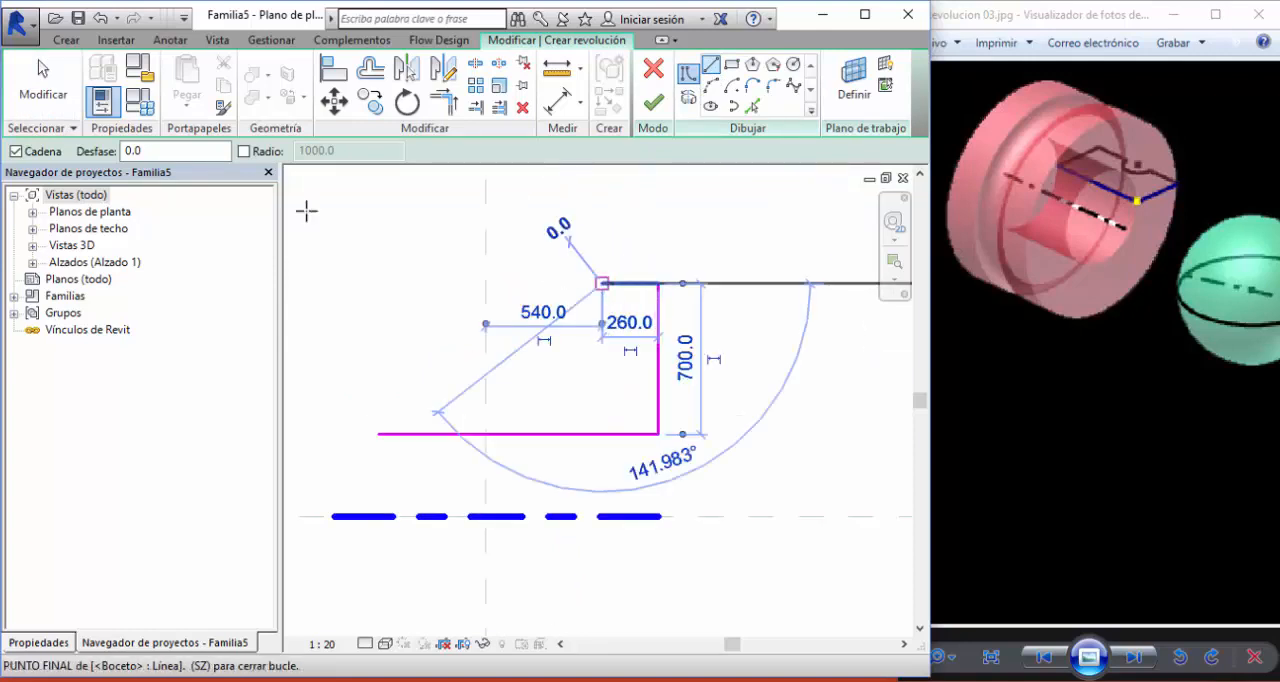
{"action": "key", "text": "Escape"}
{"action": "key", "text": "Escape"}
- Mirror a copy of the vertical side and short upper segment about a vertical axis through the base line's midpoint
{"action": "left_click_drag", "start_coordinate": [547, 227], "coordinate": [690, 444]}
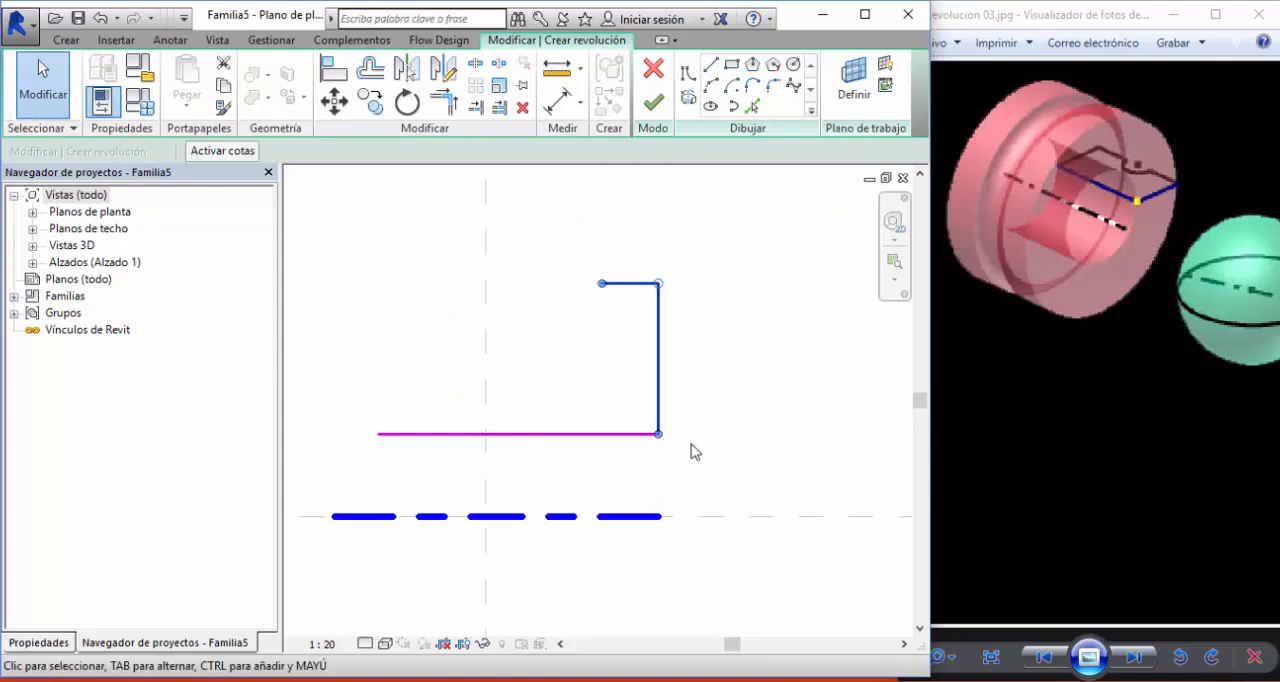
{"action": "middle_click_drag", "start_coordinate": [740, 436], "coordinate": [758, 438]}
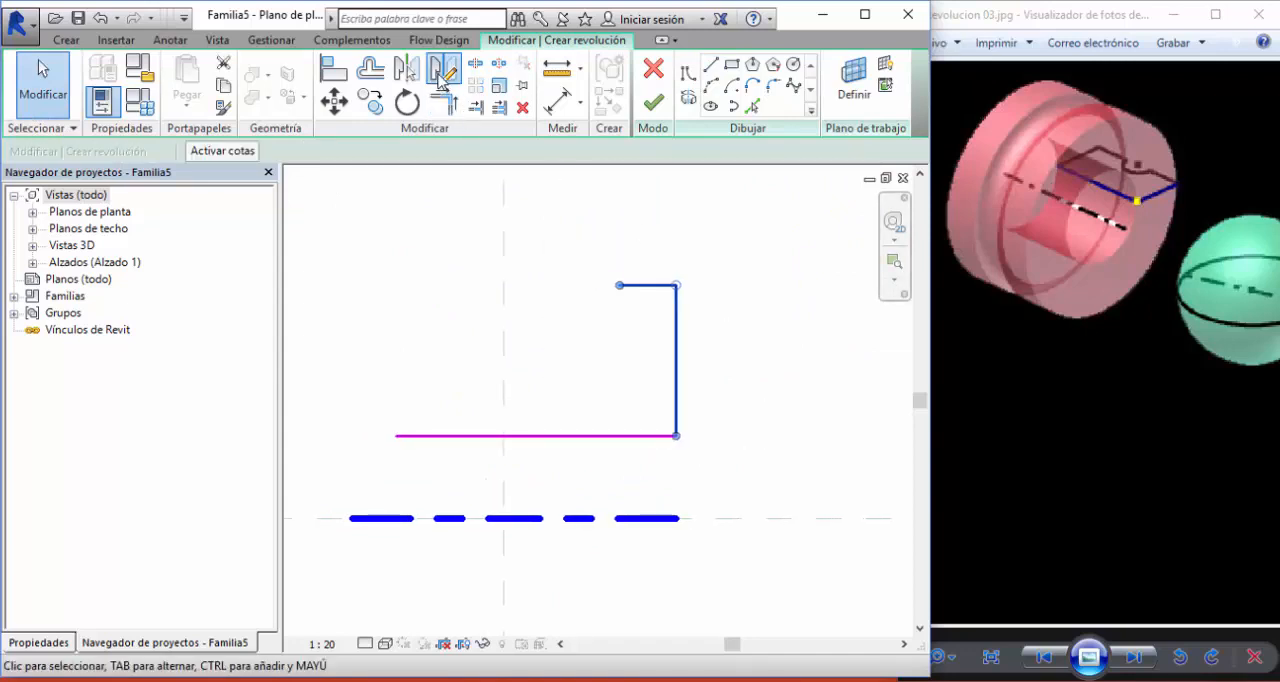
{"action": "left_click", "coordinate": [443, 68]}
{"action": "left_click", "coordinate": [535, 436]}
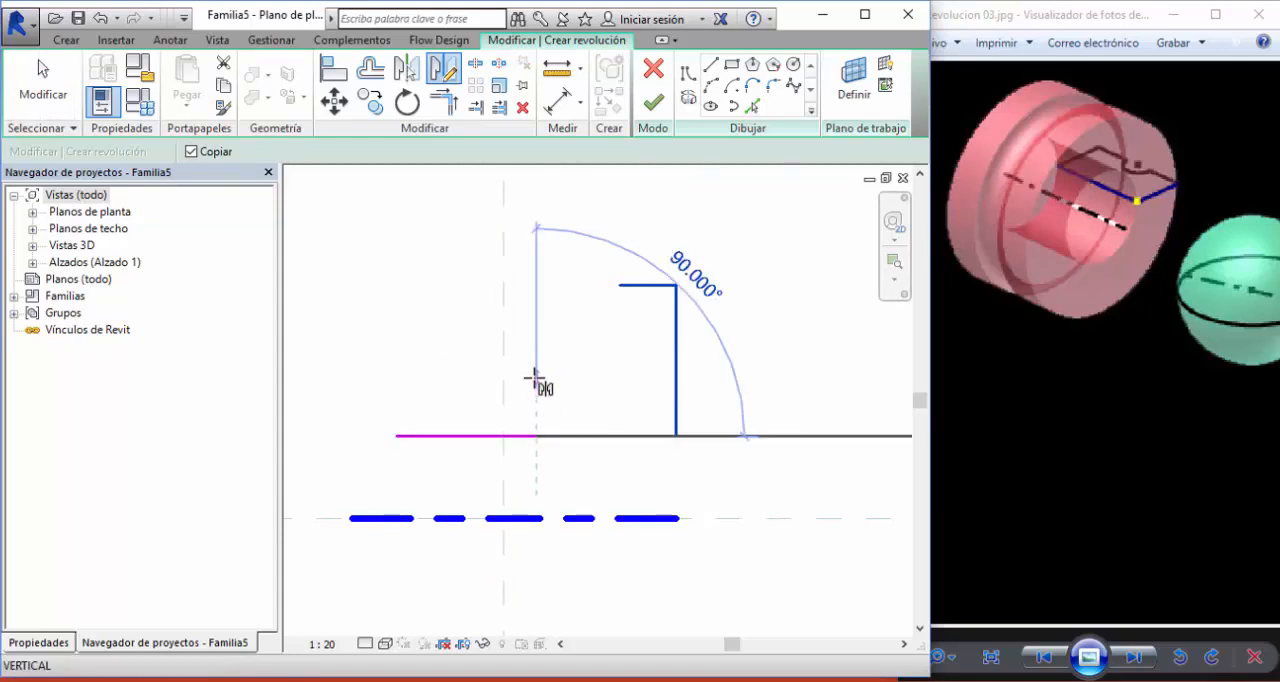
{"action": "left_click", "coordinate": [533, 377]}
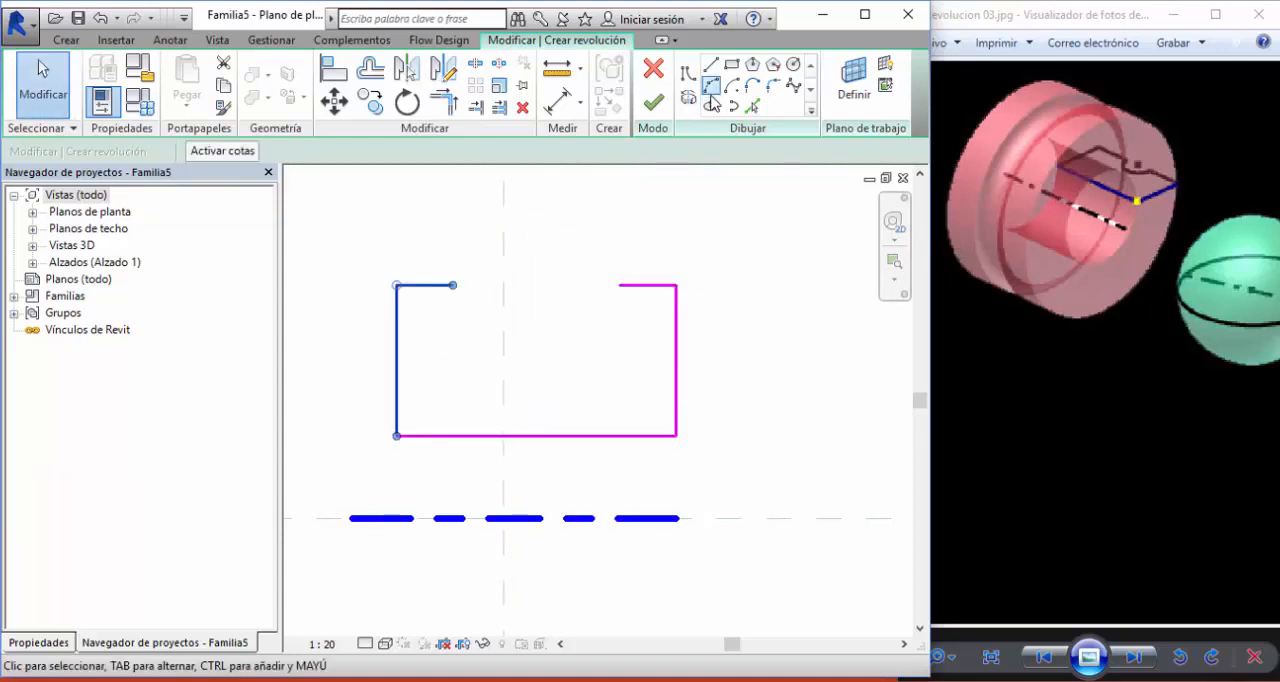
- Close the profile with a concave arc of about 410 radius between the two short upper segments and finish the revolution
{"action": "left_click", "coordinate": [709, 87]}
{"action": "left_click", "coordinate": [453, 285]}
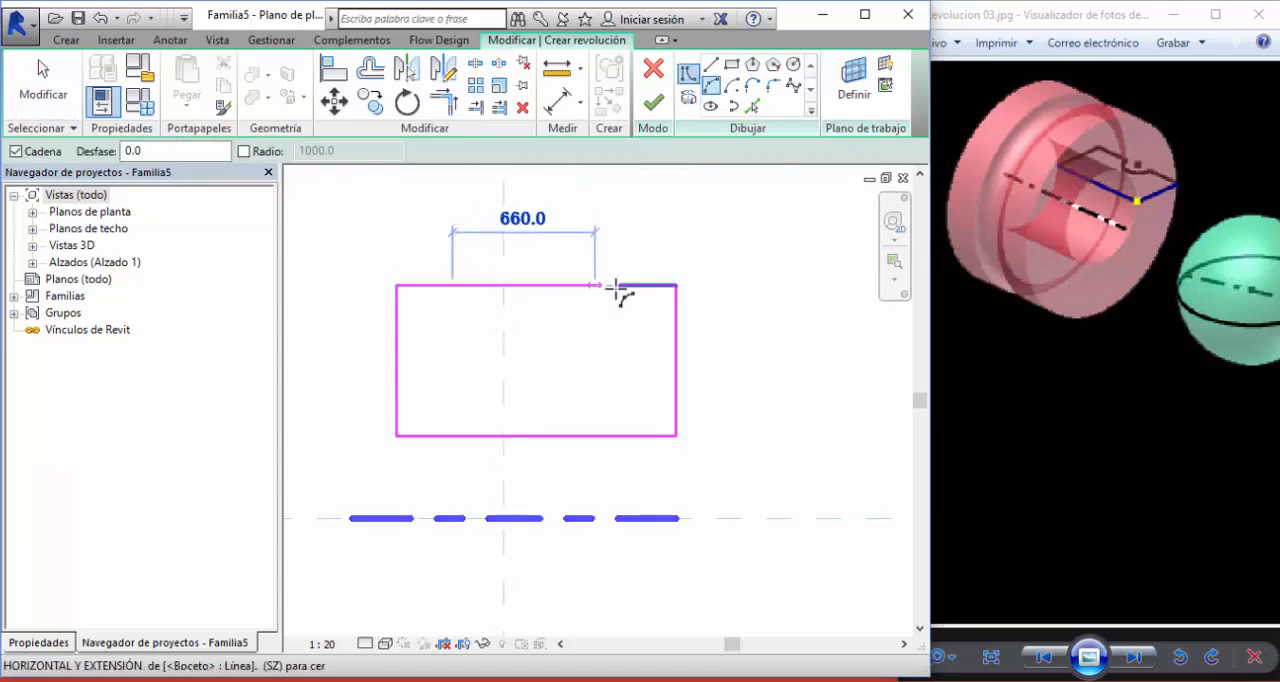
{"action": "left_click", "coordinate": [620, 285]}
{"action": "left_click", "coordinate": [545, 345]}
{"action": "scroll", "coordinate": [595, 250], "scroll_direction": "down", "scroll_amount": 1}
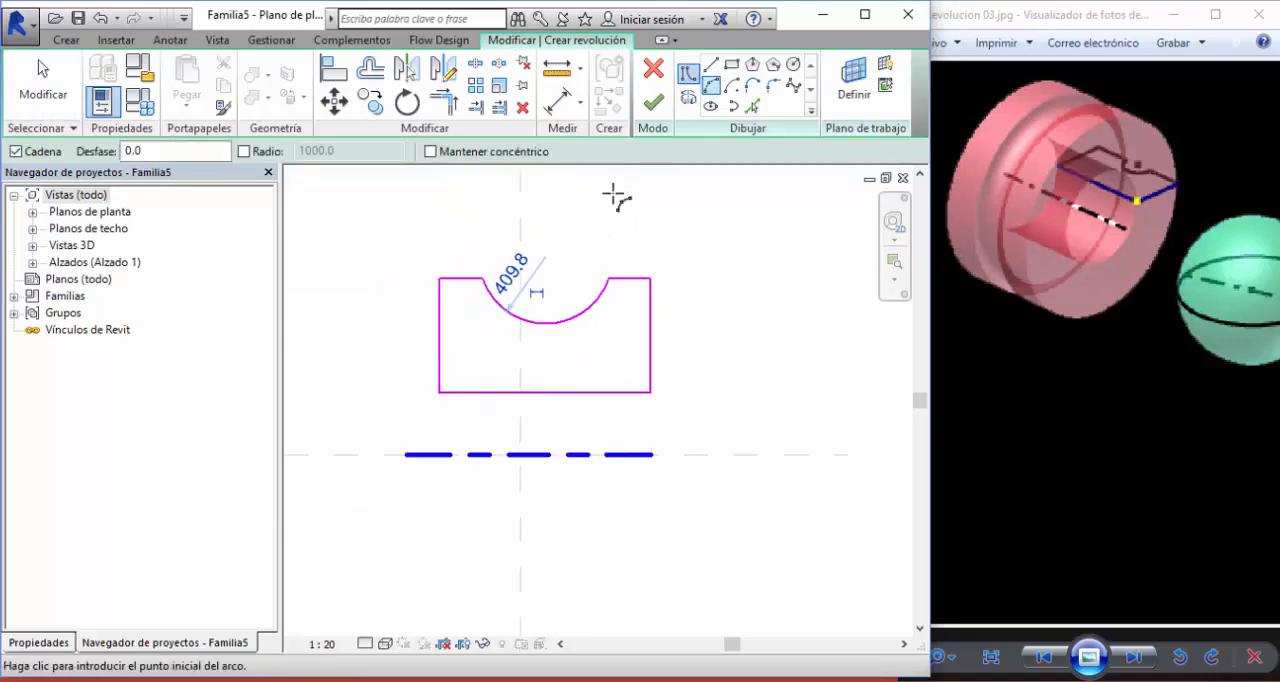
{"action": "left_click", "coordinate": [653, 103]}
{"action": "left_click", "coordinate": [752, 345]}
{"action": "scroll", "coordinate": [752, 345], "scroll_direction": "down", "scroll_amount": 1}
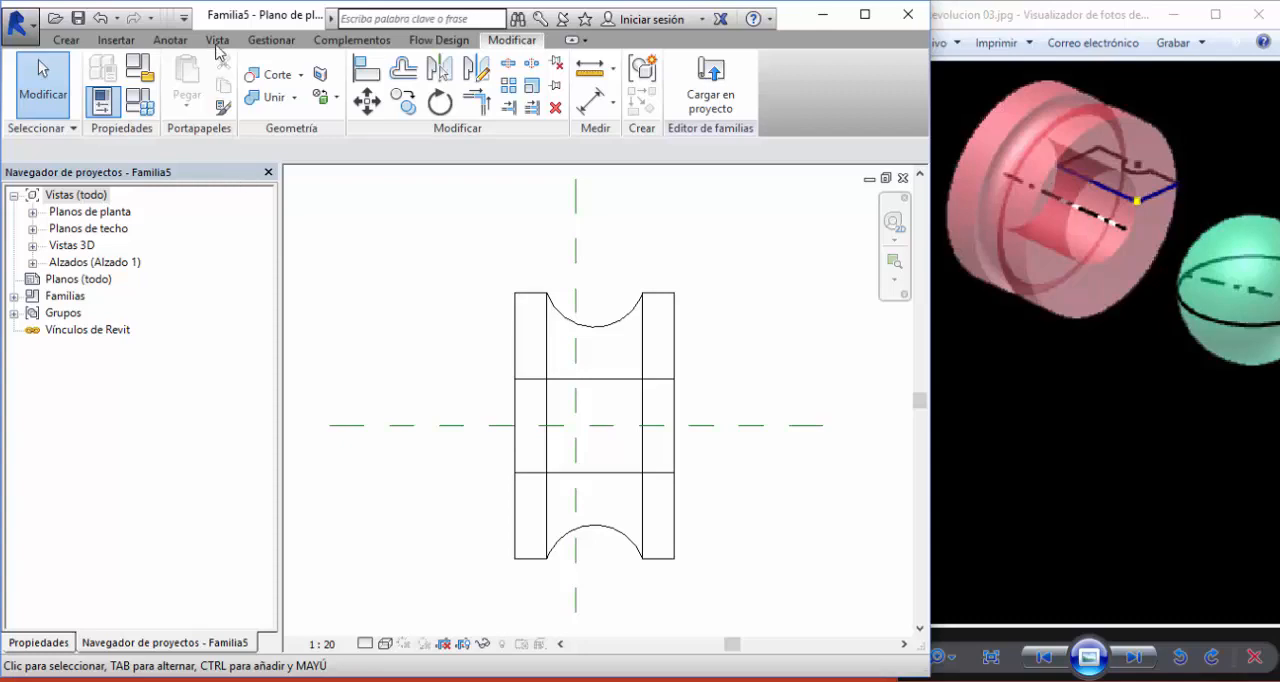
- Show the grooved ring in the default 3D view with the Sombreado visual style and inspect it from several angles
{"action": "left_click", "coordinate": [217, 41]}
{"action": "left_click", "coordinate": [218, 82]}
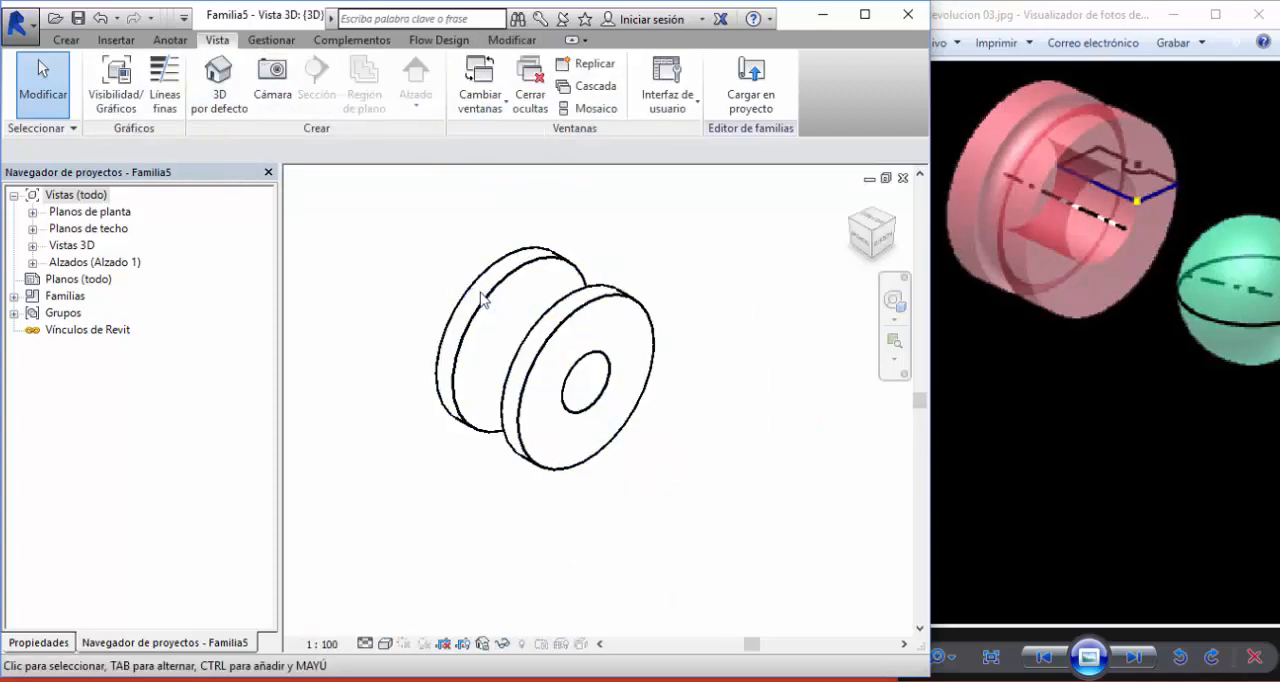
{"action": "left_click", "coordinate": [384, 644]}
{"action": "left_click", "coordinate": [409, 565]}
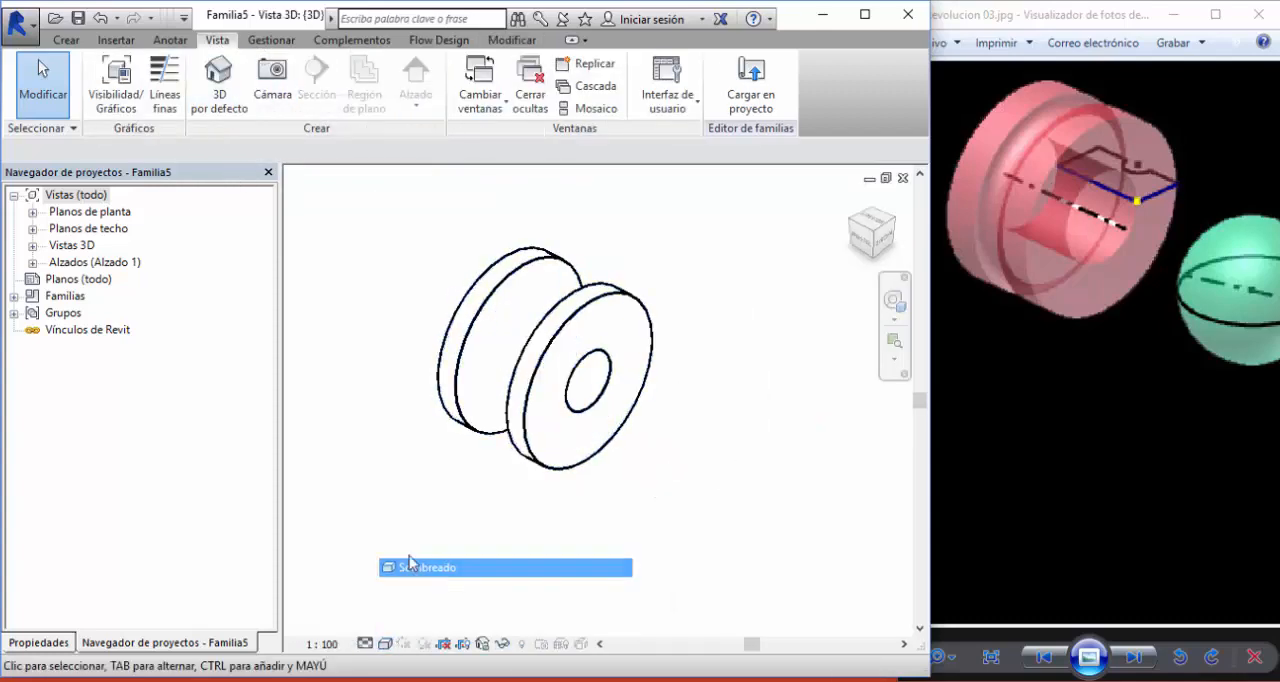
{"action": "mouse_move", "coordinate": [438, 340]}
{"action": "middle_mouse_down", "text": "shift"}
{"action": "mouse_move", "coordinate": [491, 349]}
{"action": "mouse_move", "coordinate": [428, 327]}
{"action": "middle_mouse_up", "text": "shift"}
{"action": "scroll", "coordinate": [484, 264], "scroll_direction": "up", "scroll_amount": 4}
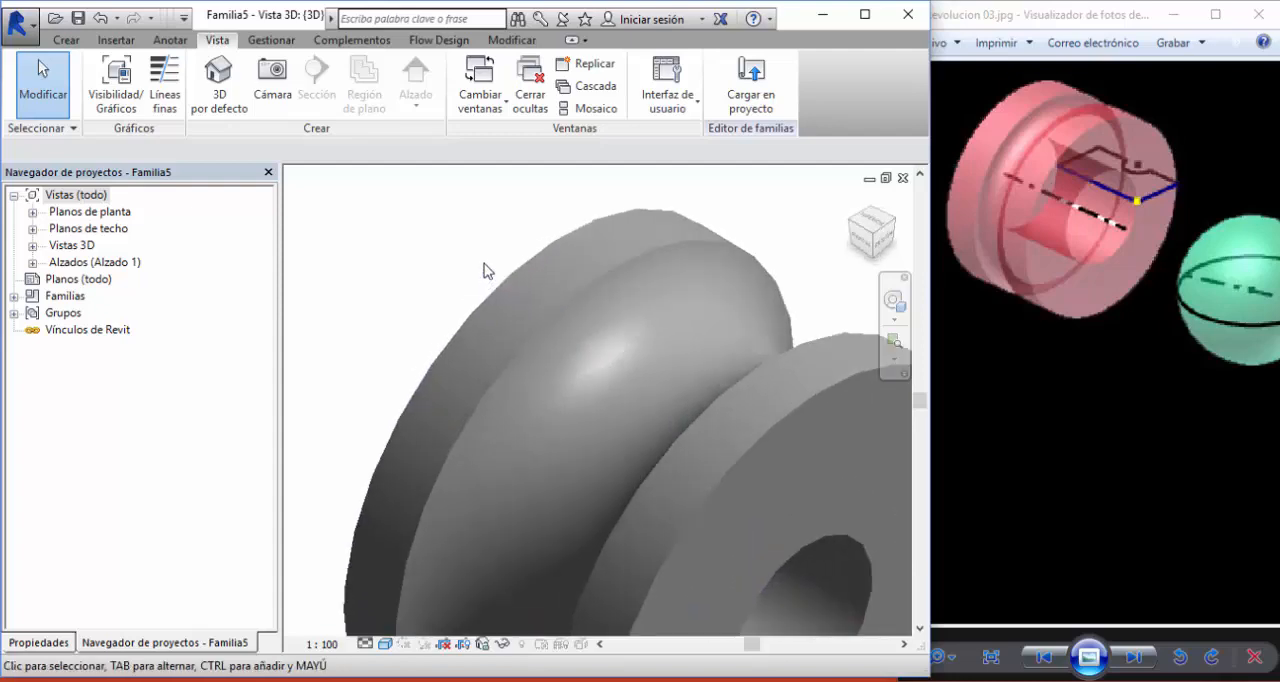
{"action": "scroll", "coordinate": [484, 264], "scroll_direction": "down", "scroll_amount": 1}
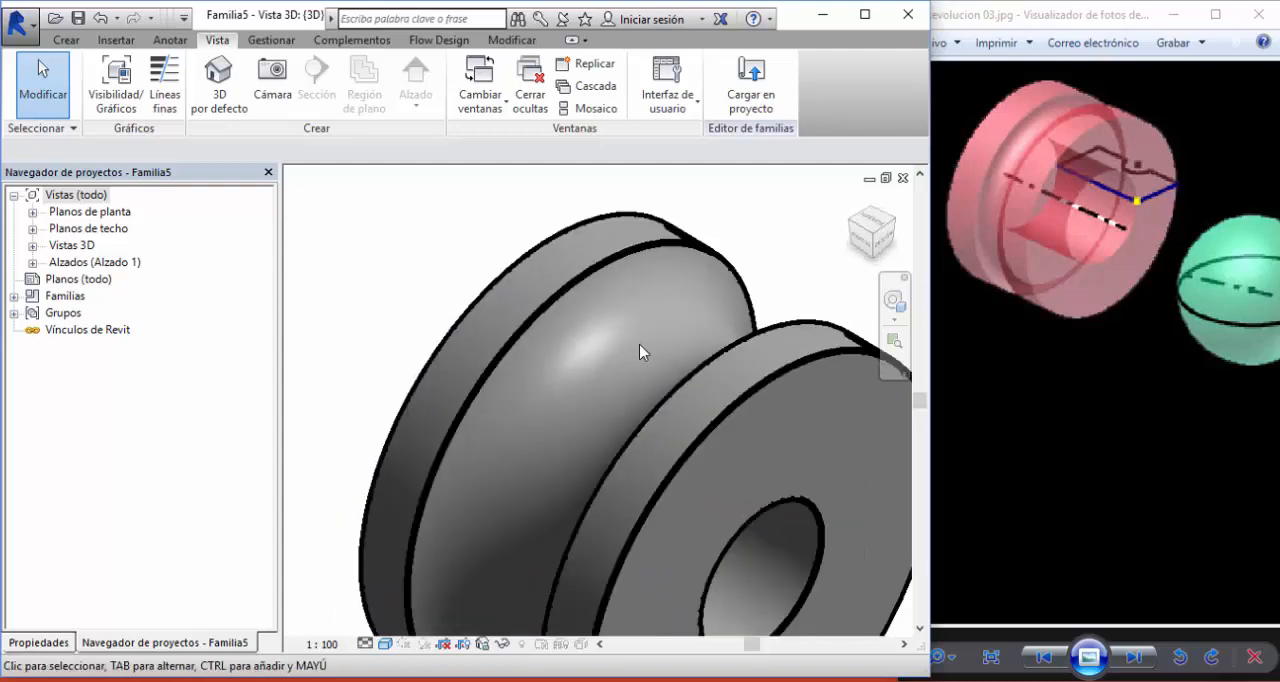
{"action": "scroll", "coordinate": [641, 352], "scroll_direction": "down", "scroll_amount": 3}
{"action": "middle_click_drag", "start_coordinate": [543, 306], "coordinate": [480, 292], "text": "shift"}
{"action": "scroll", "coordinate": [472, 265], "scroll_direction": "down", "scroll_amount": 3}
{"action": "middle_click_drag", "start_coordinate": [480, 292], "coordinate": [452, 265], "text": "shift"}
{"action": "middle_click_drag", "start_coordinate": [452, 265], "coordinate": [489, 292]}
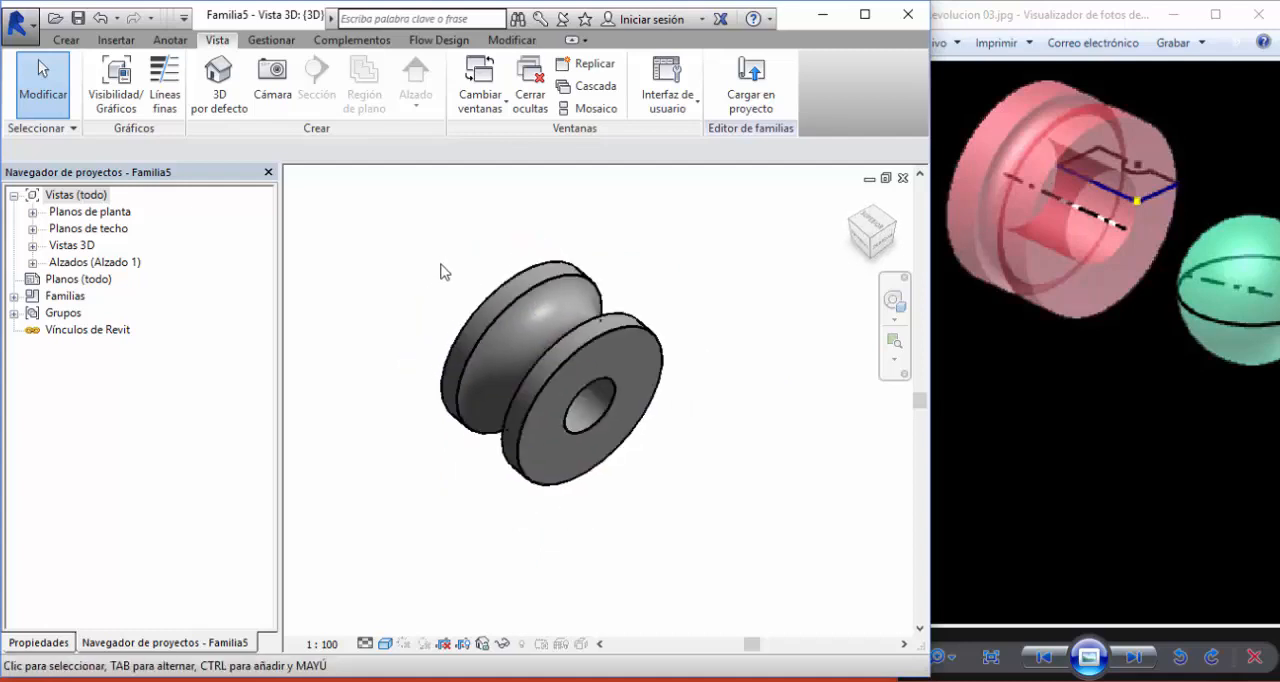
- Return to the plan view and shift the reference image to bring the green sphere into view
{"action": "key", "text": "ctrl+Tab"}
{"action": "left_click_drag", "start_coordinate": [1199, 352], "coordinate": [1031, 368]}
{"action": "left_click", "coordinate": [740, 275]}
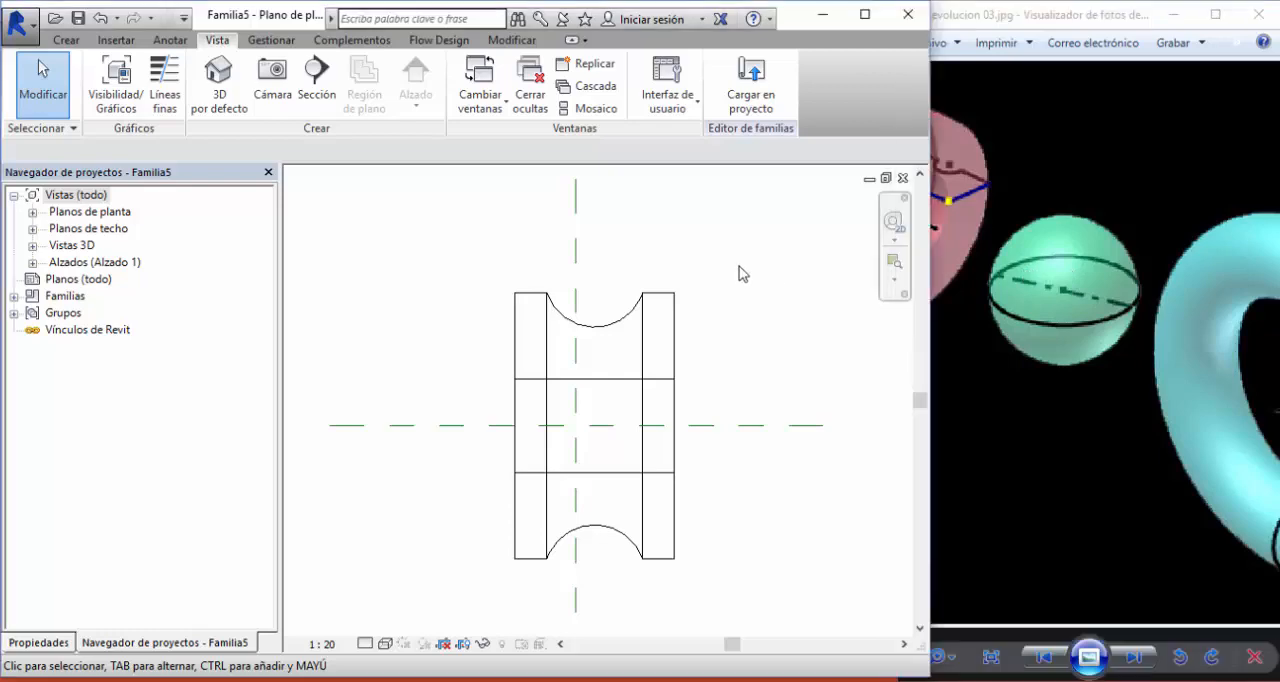
{"action": "left_click", "coordinate": [722, 348]}
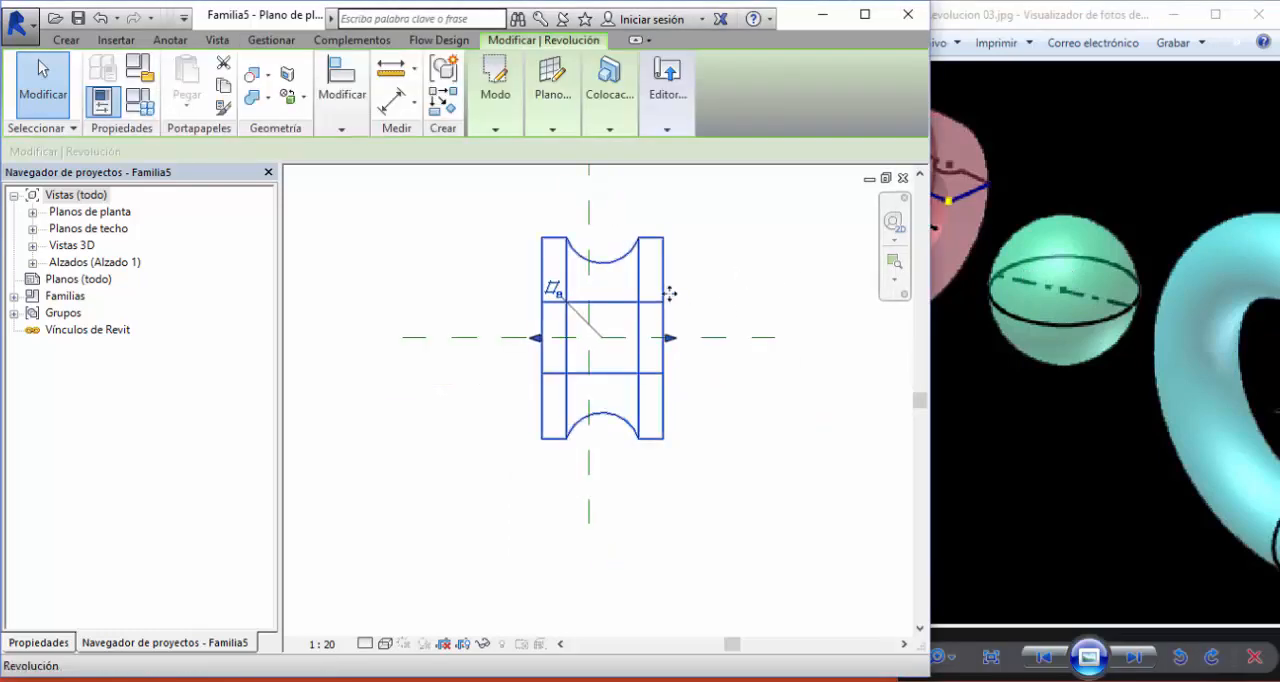
{"action": "left_click_drag", "start_coordinate": [666, 291], "coordinate": [497, 291]}
{"action": "key", "text": "Escape"}
{"action": "key", "text": "Escape"}
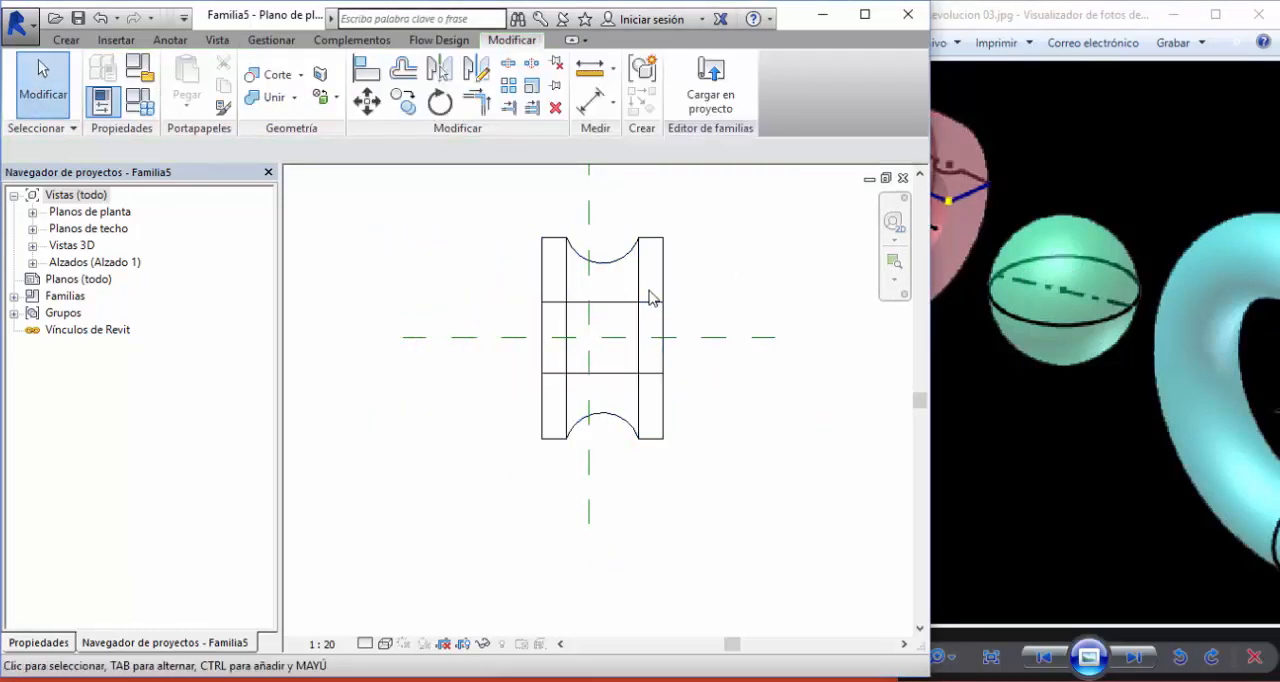
- Move the grooved ring 2800 to the left along the horizontal reference plane, clear of the vertical one
{"action": "left_click", "coordinate": [640, 289]}
{"action": "mouse_move", "coordinate": [342, 110]}
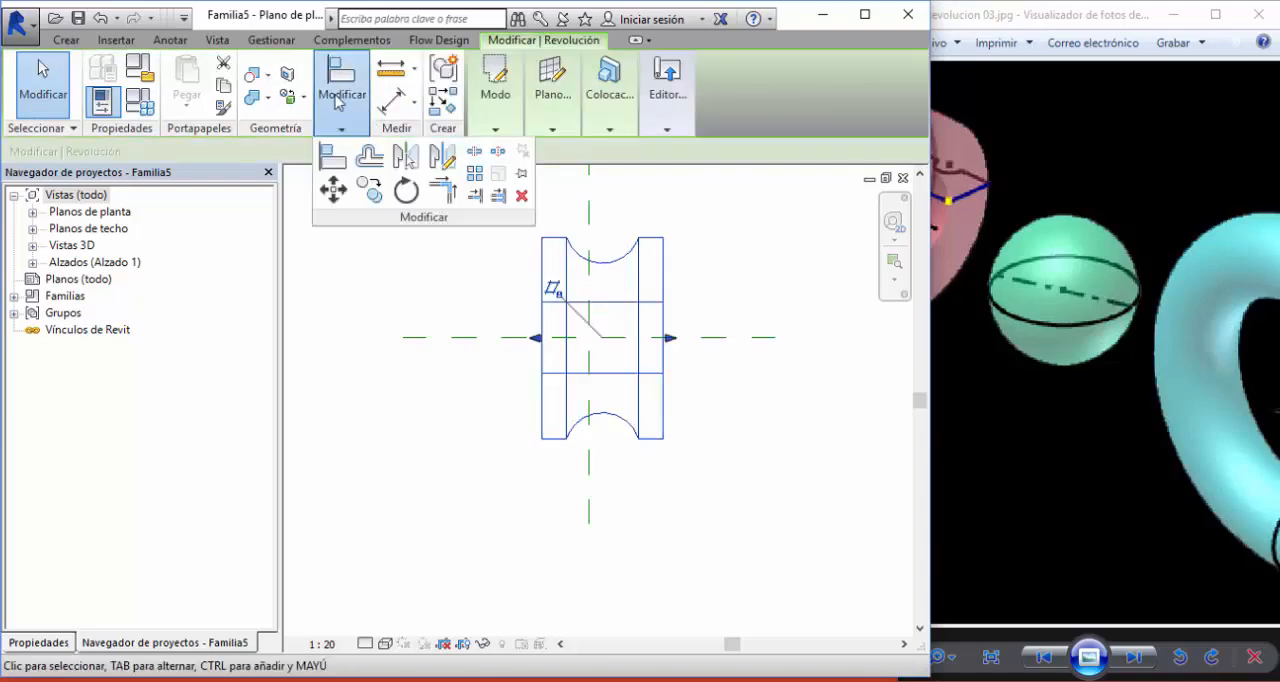
{"action": "left_click", "coordinate": [333, 189]}
{"action": "left_click", "coordinate": [645, 338]}
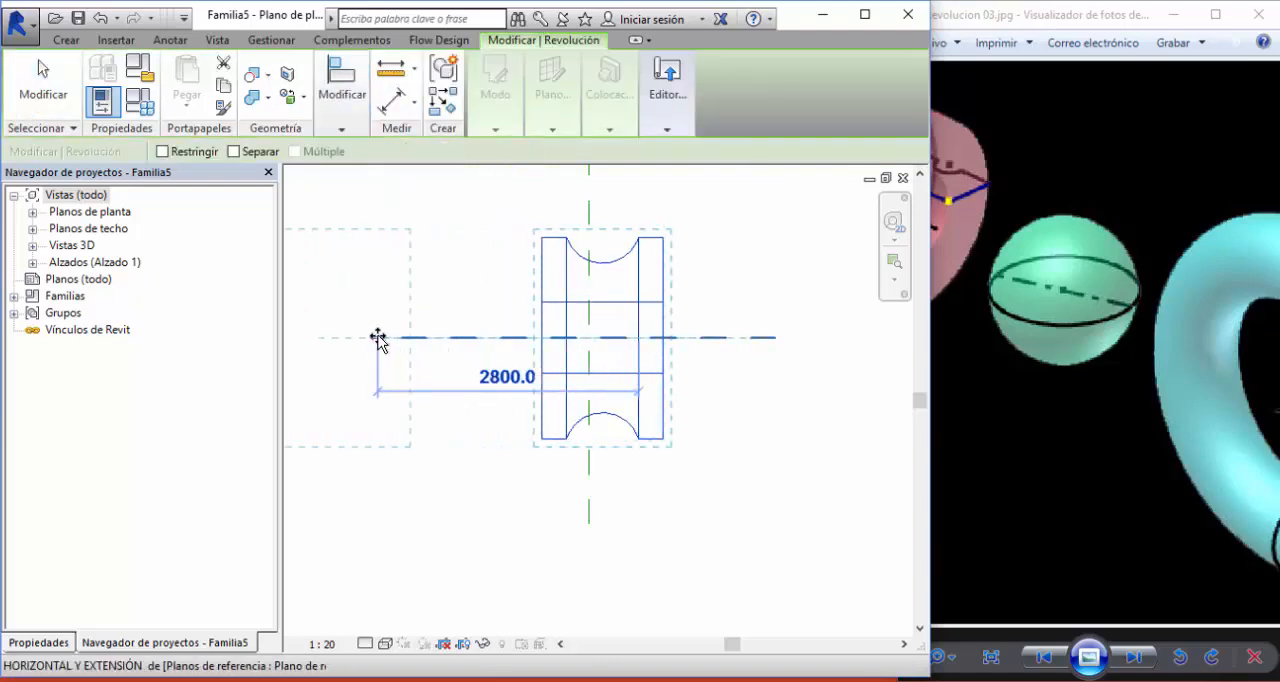
{"action": "left_click", "coordinate": [378, 338]}
{"action": "key", "text": "Escape"}
- Check the green sphere in the reference image, start a new revolution and draw its axis on the horizontal reference plane, across the vertical one
{"action": "left_click", "coordinate": [1035, 318]}
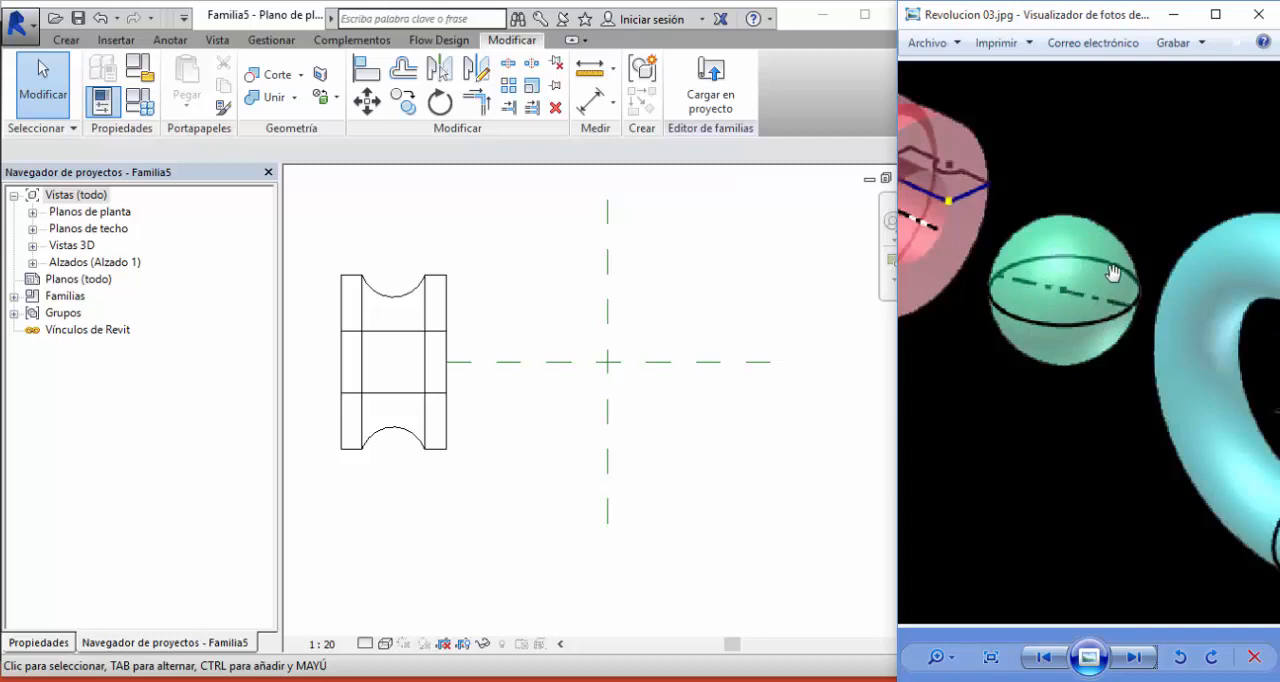
{"action": "left_click", "coordinate": [680, 260]}
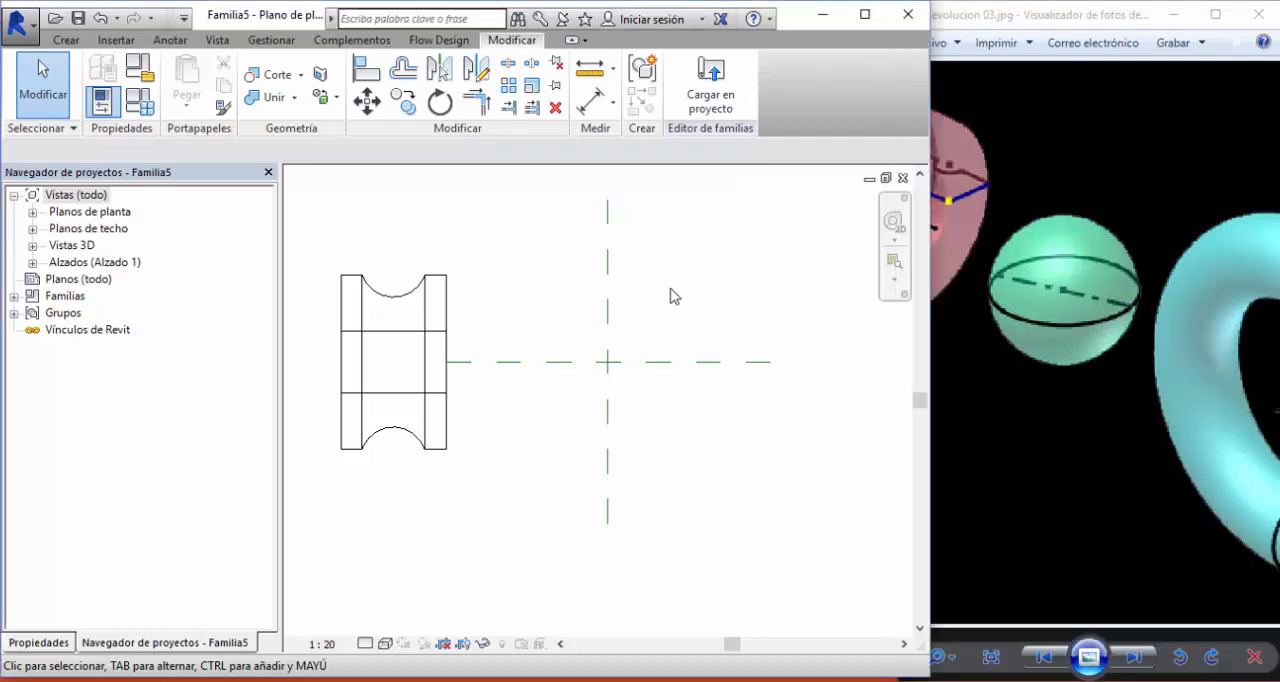
{"action": "left_click", "coordinate": [66, 40]}
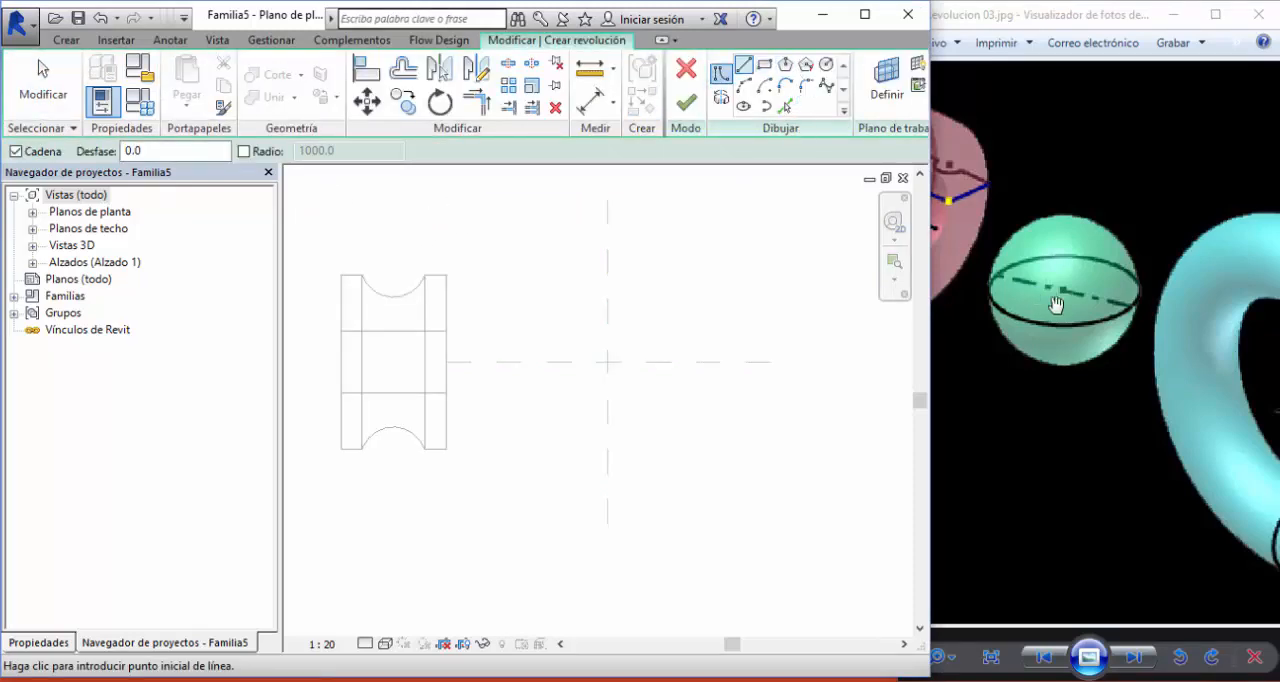
{"action": "left_click", "coordinate": [763, 108]}
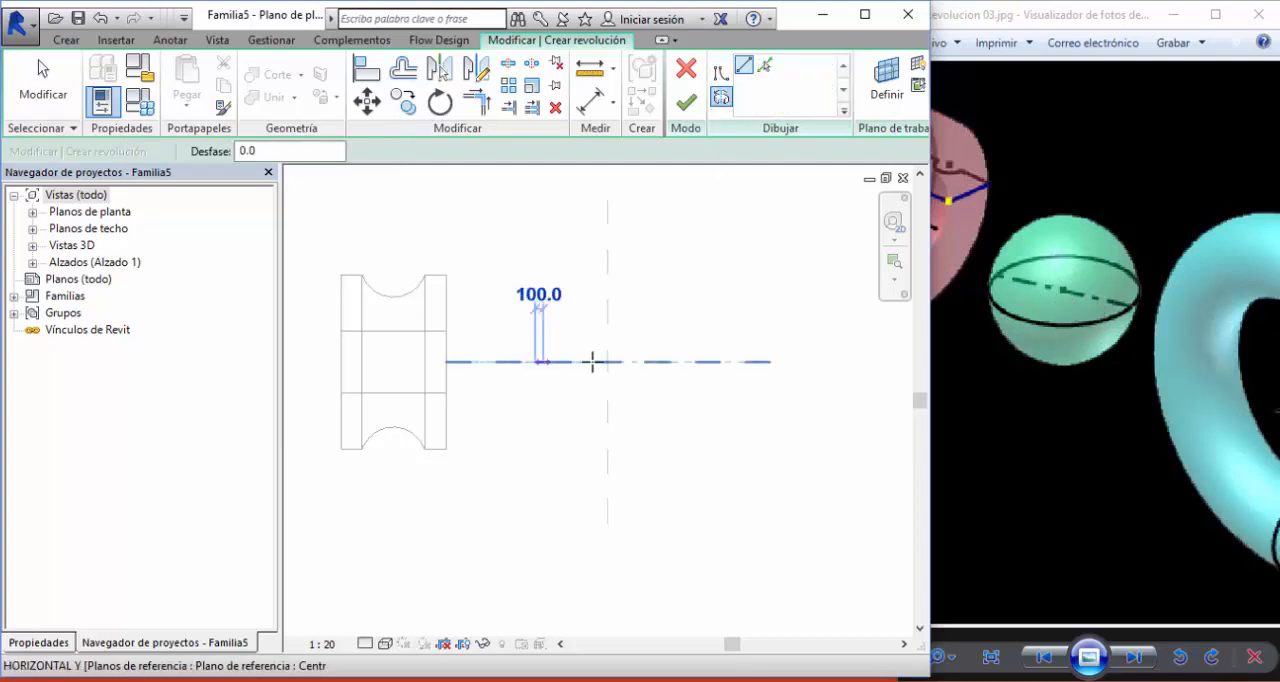
{"action": "left_click", "coordinate": [657, 361]}
{"action": "scroll", "coordinate": [621, 277], "scroll_direction": "up", "scroll_amount": 1}
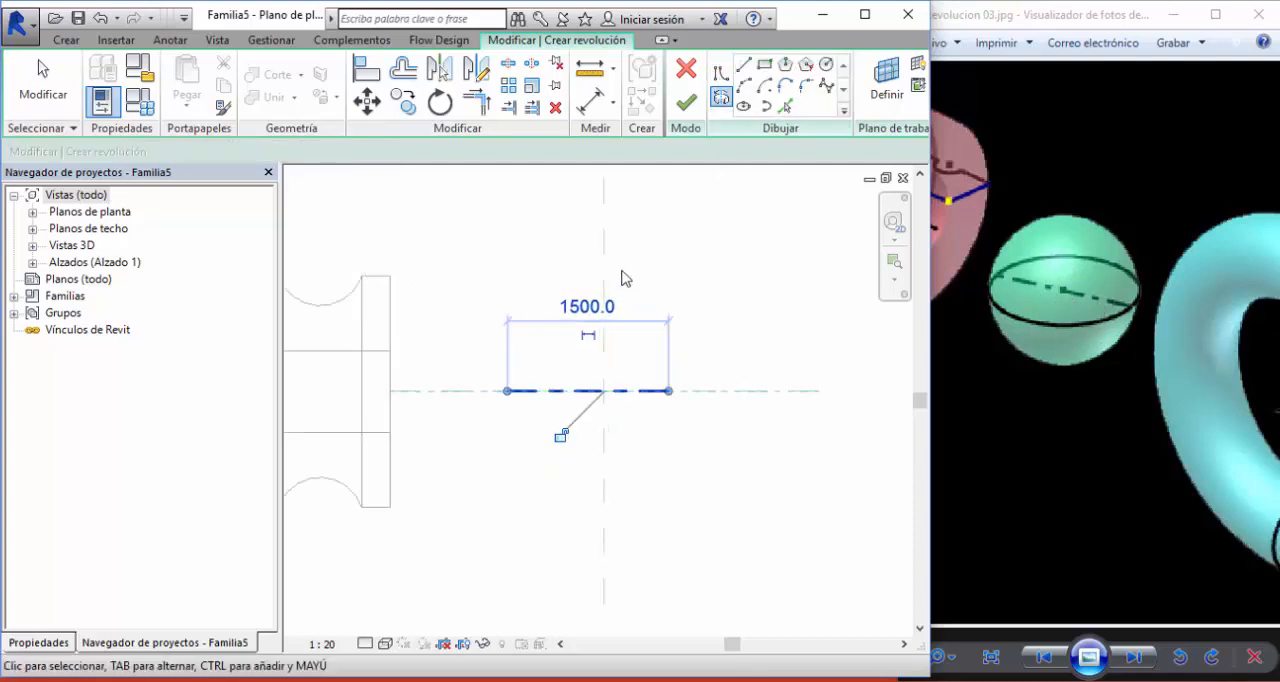
- Sketch a circle of radius 700 centred on the revolution axis and try to finish the sphere's revolution
{"action": "left_click", "coordinate": [829, 65]}
{"action": "left_click", "coordinate": [588, 391]}
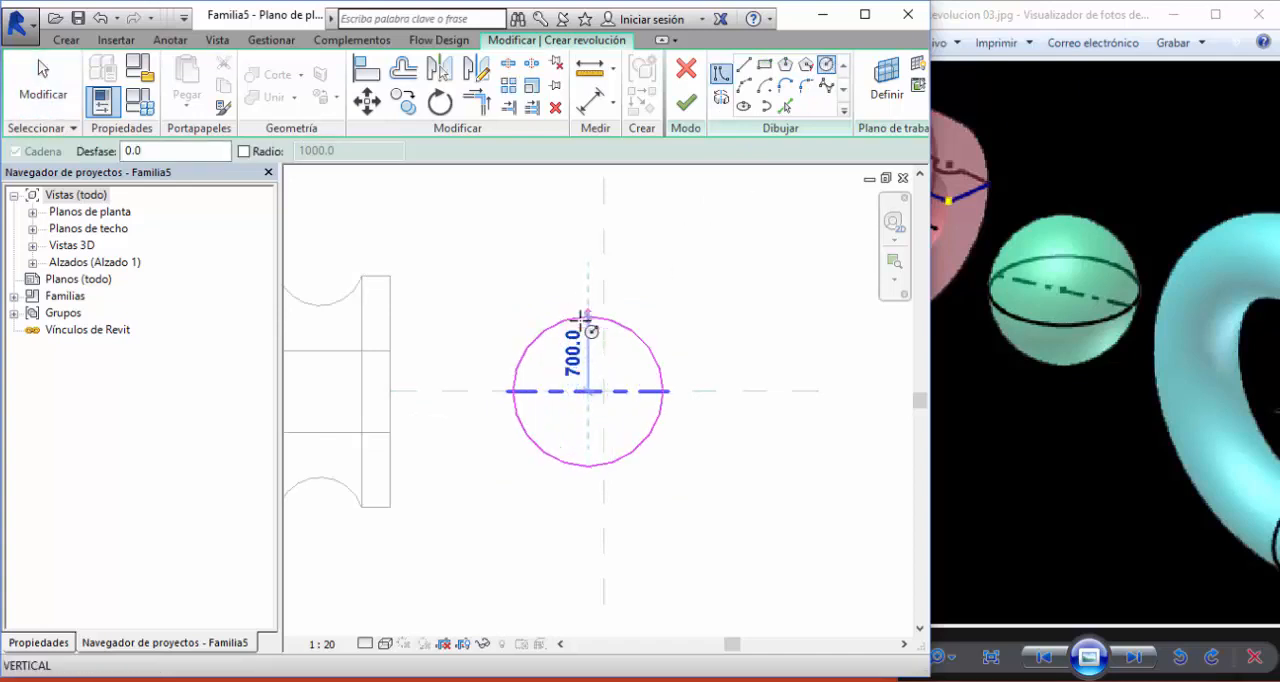
{"action": "left_click", "coordinate": [584, 317]}
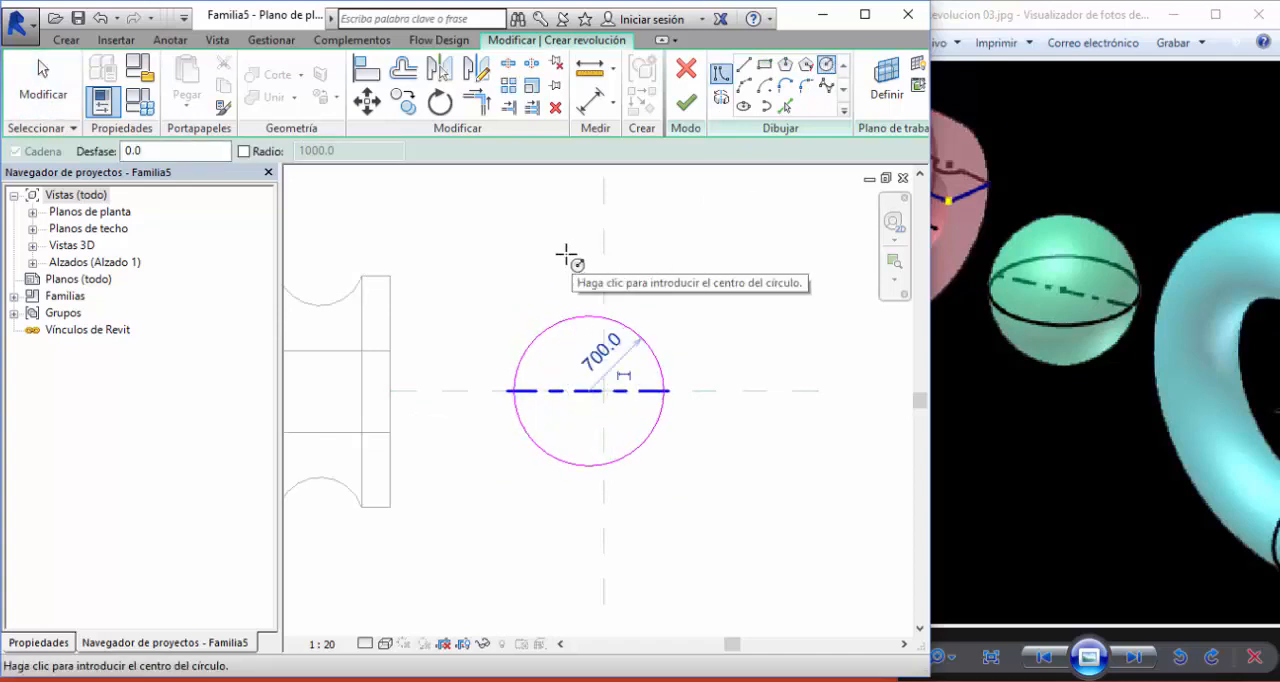
{"action": "left_click", "coordinate": [685, 106]}
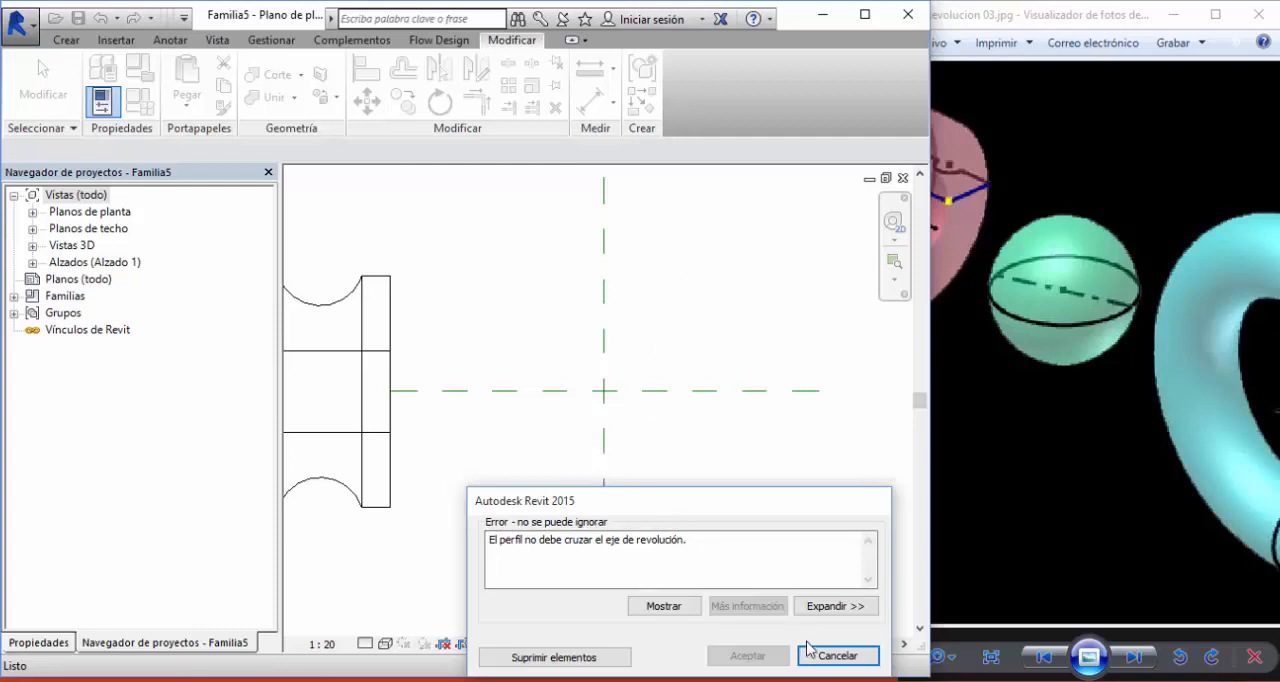
- Return to the sphere's revolution sketch and draw a line along the axis across the full diameter of the circle
{"action": "left_click", "coordinate": [837, 656]}
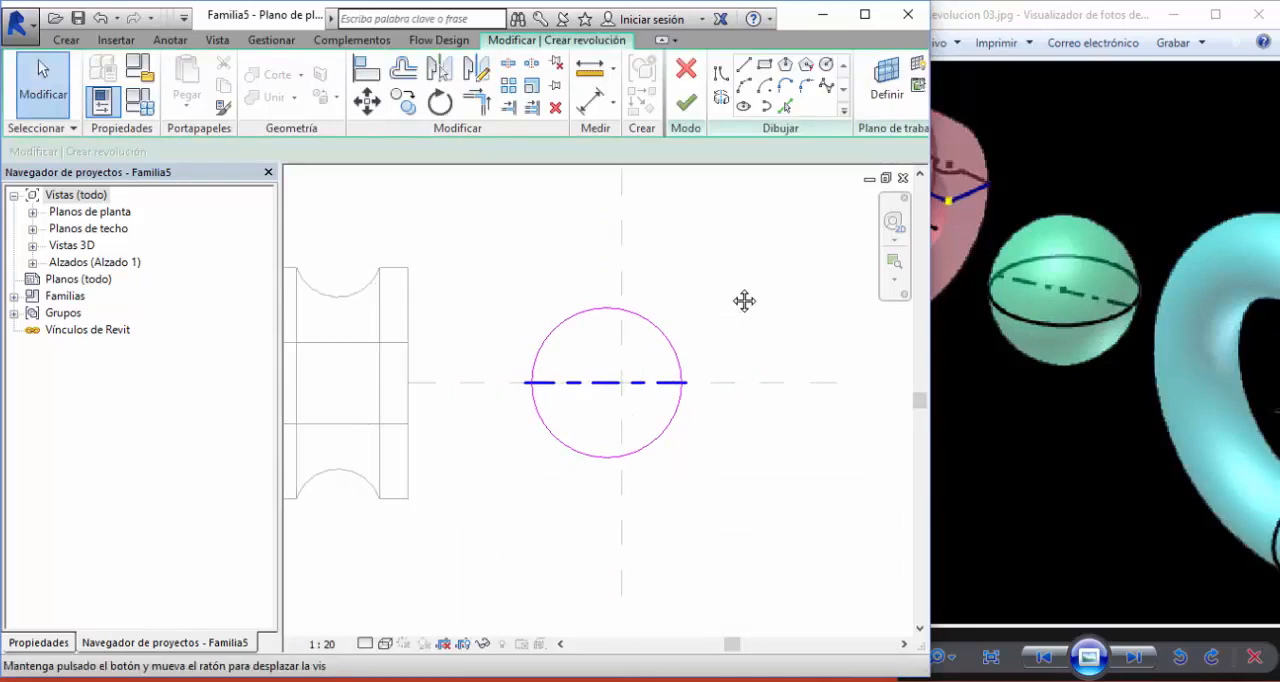
{"action": "left_click", "coordinate": [744, 66]}
{"action": "scroll", "coordinate": [608, 378], "scroll_direction": "up", "scroll_amount": 3}
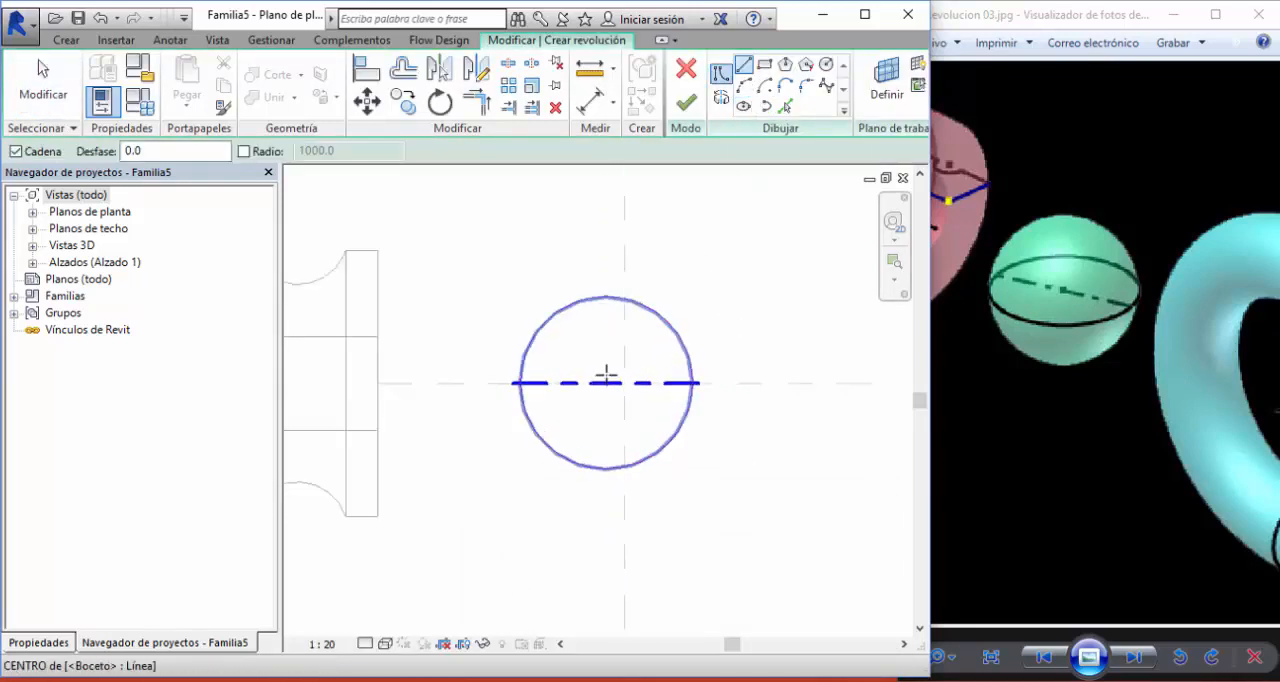
{"action": "left_click", "coordinate": [475, 387]}
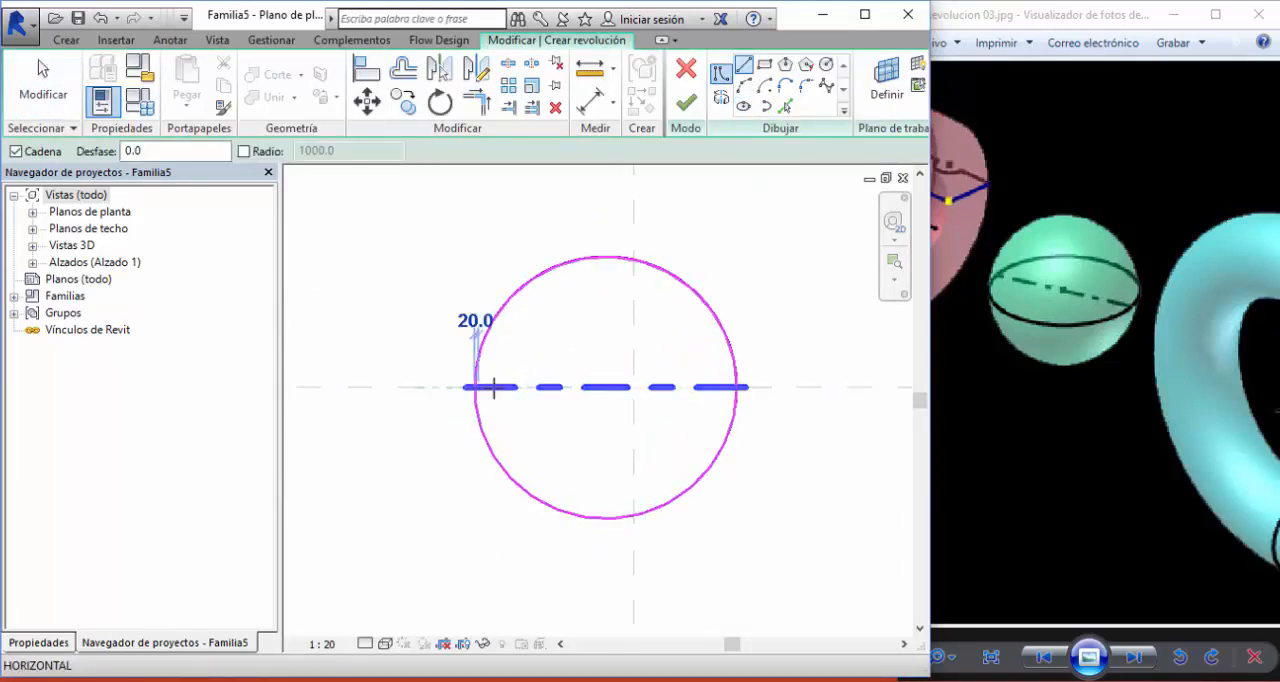
{"action": "left_click", "coordinate": [737, 387]}
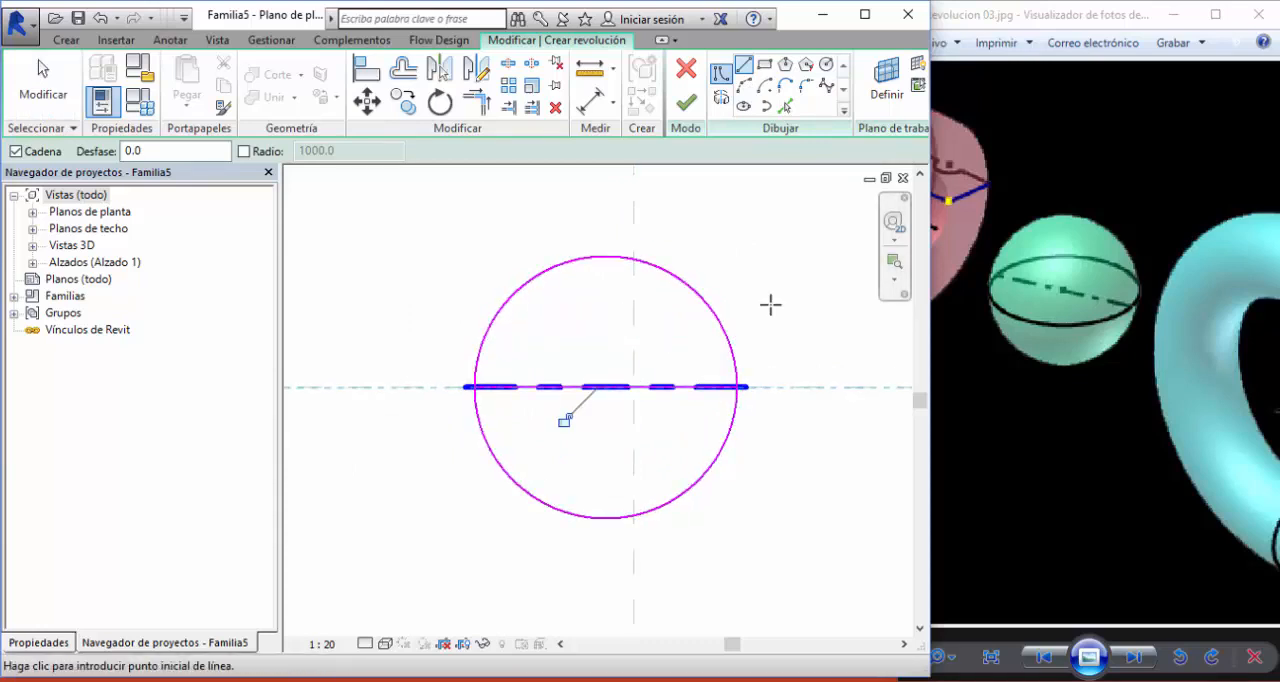
{"action": "key", "text": "Escape"}
{"action": "key", "text": "Escape"}
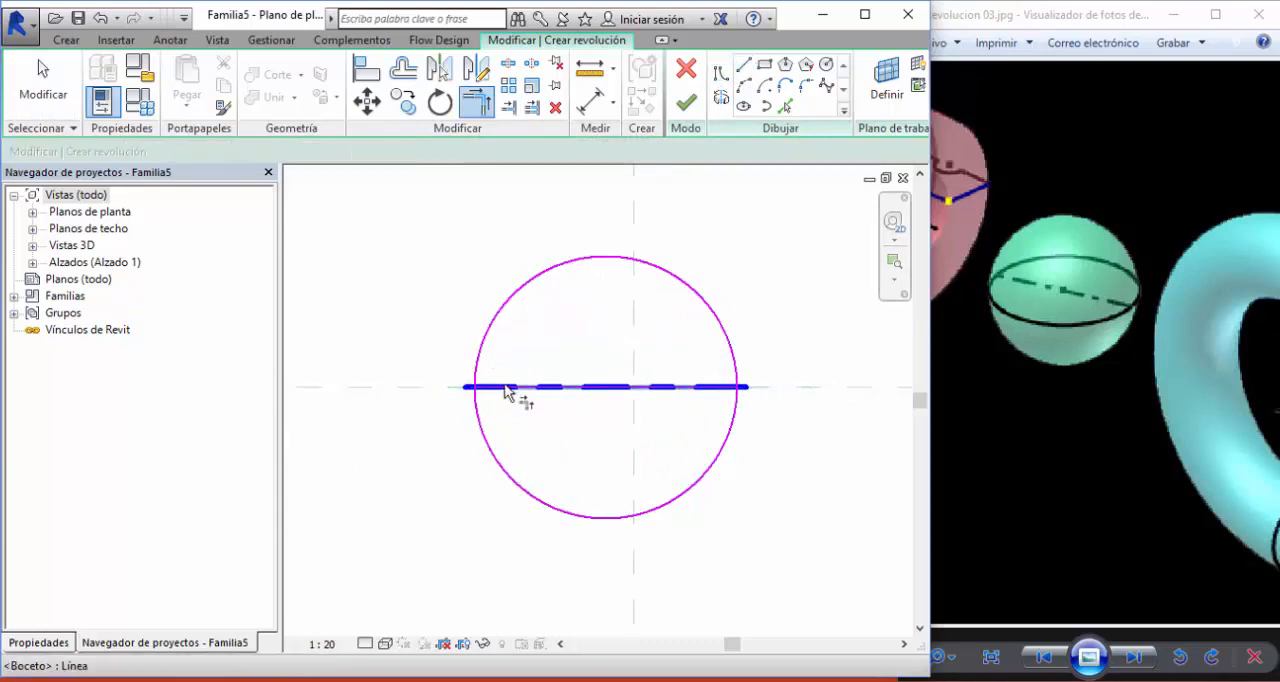
- Trim away the lower half of the circle against the diameter line and finish the sphere's revolution
{"action": "left_click", "coordinate": [617, 388]}
{"action": "left_click", "coordinate": [729, 343]}
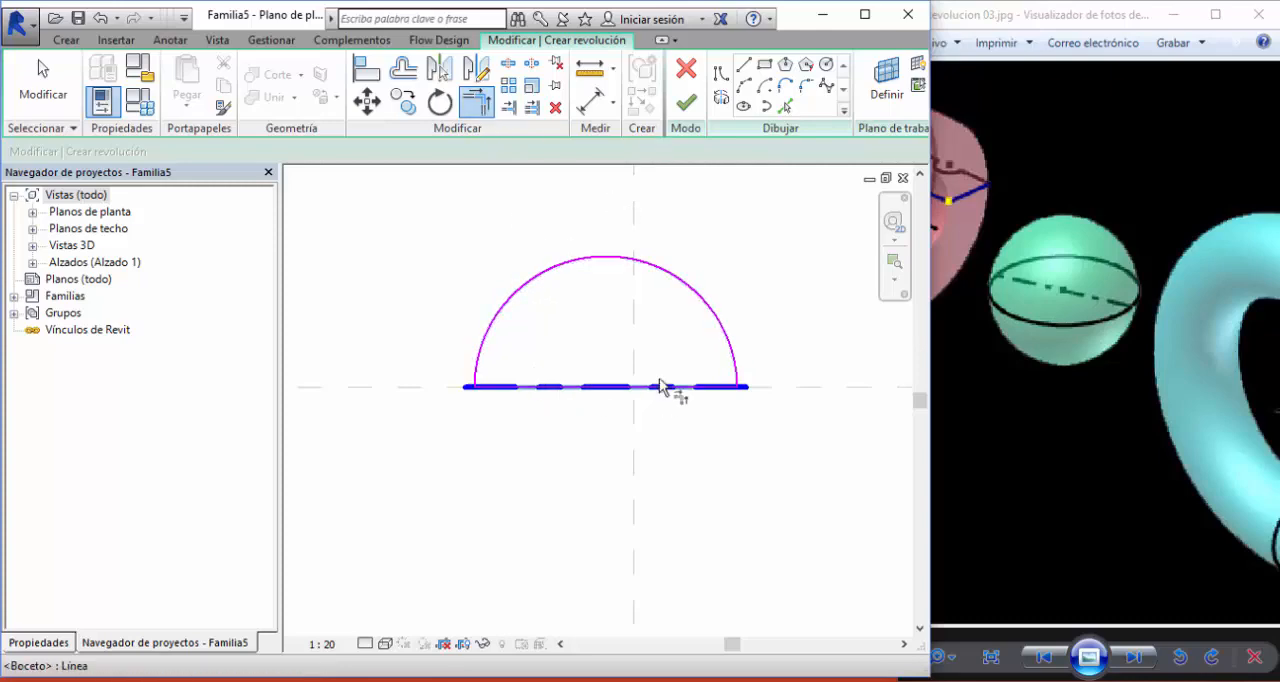
{"action": "left_click", "coordinate": [686, 103]}
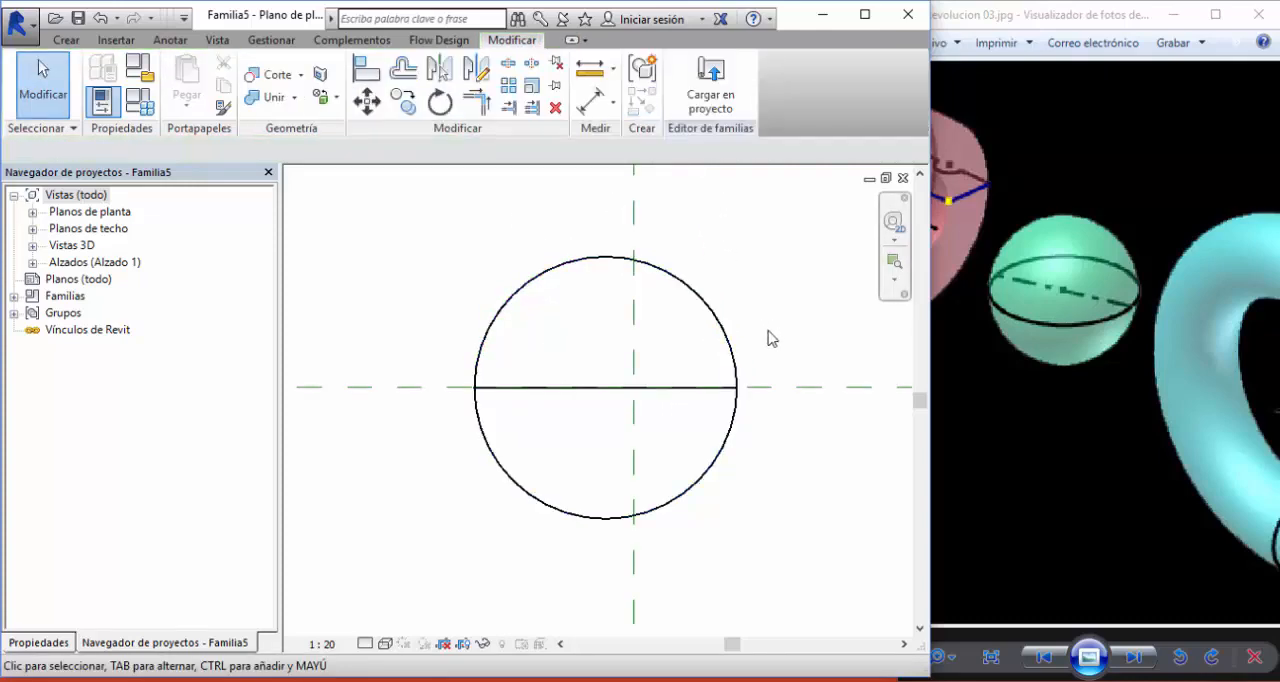
- Inspect the sphere beside the grooved ring in the 3D view
{"action": "scroll", "coordinate": [765, 365], "scroll_direction": "down", "scroll_amount": 2}
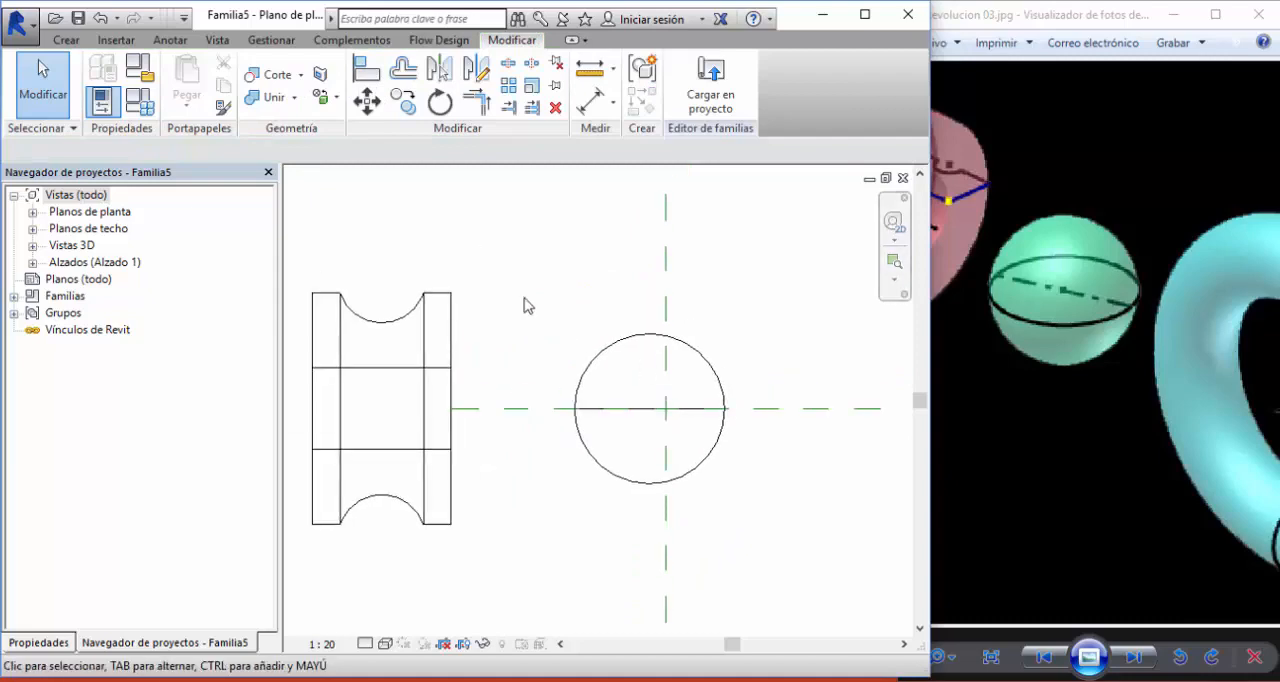
{"action": "key", "text": "ctrl+Tab"}
{"action": "middle_click_drag", "start_coordinate": [602, 298], "coordinate": [659, 341]}
{"action": "left_click", "coordinate": [617, 370]}
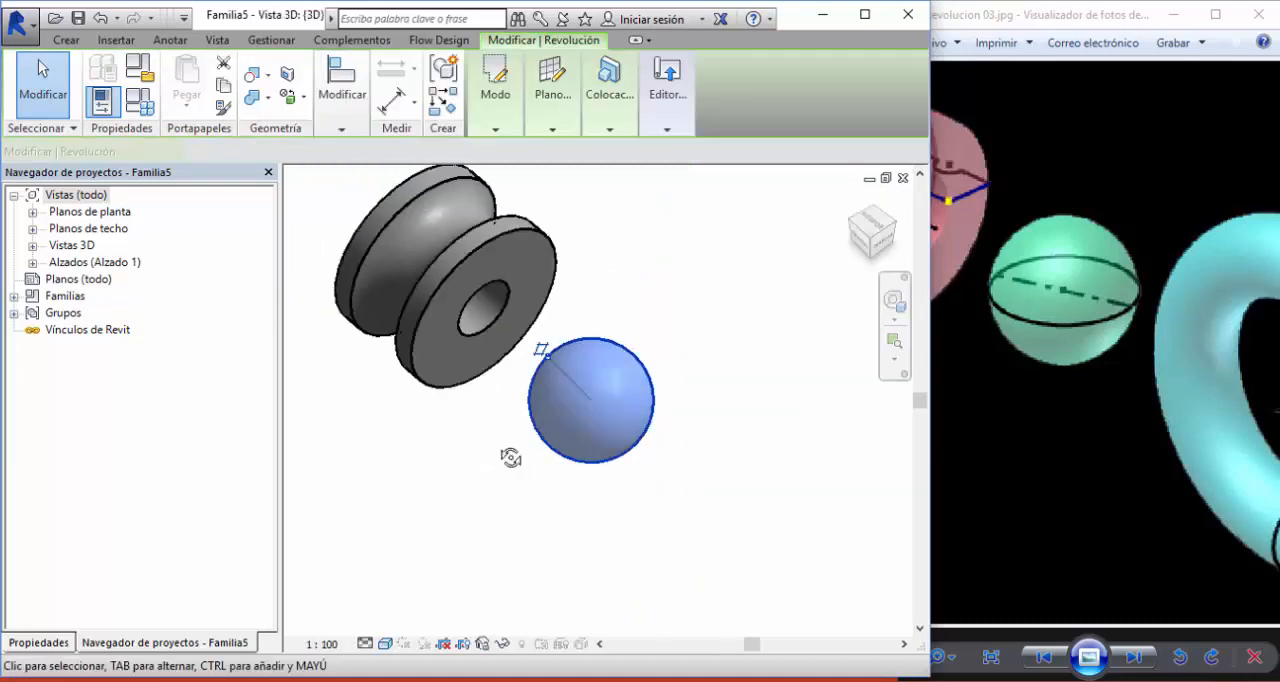
{"action": "middle_click_drag", "start_coordinate": [511, 457], "coordinate": [666, 297], "text": "shift"}
{"action": "left_click", "coordinate": [666, 297]}
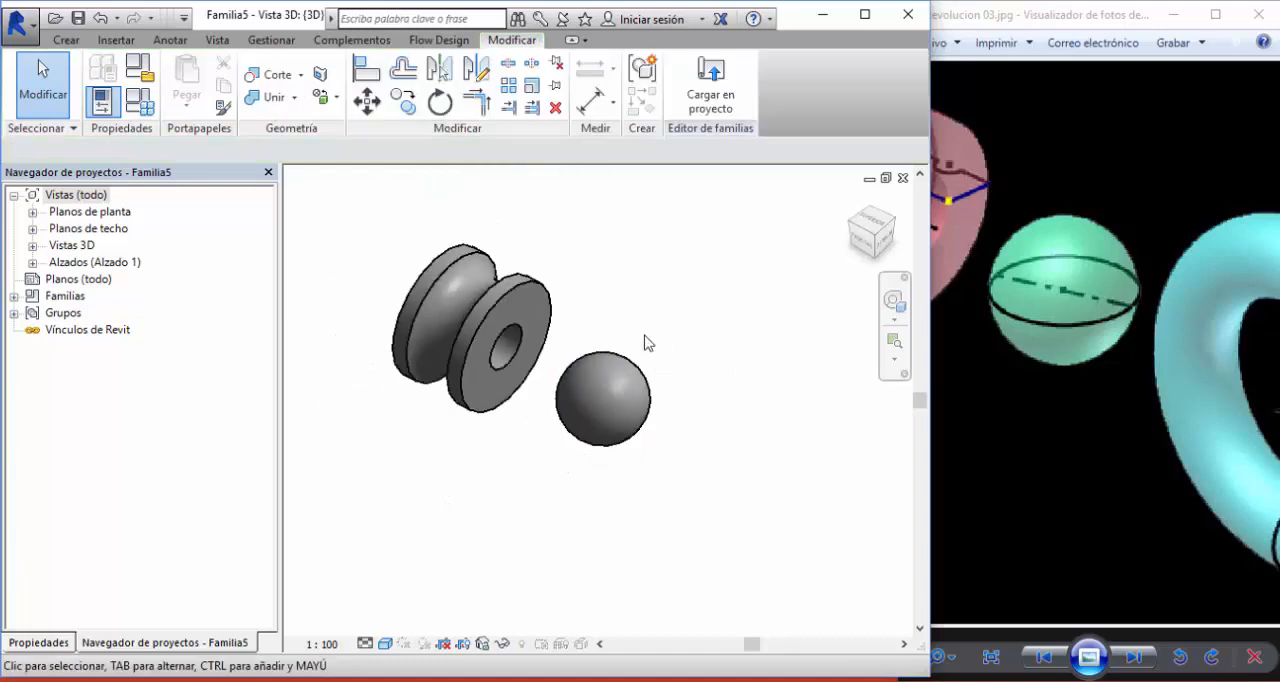
- Return to the plan view and open the sphere's revolution sketch for editing
{"action": "key", "text": "ctrl+Tab"}
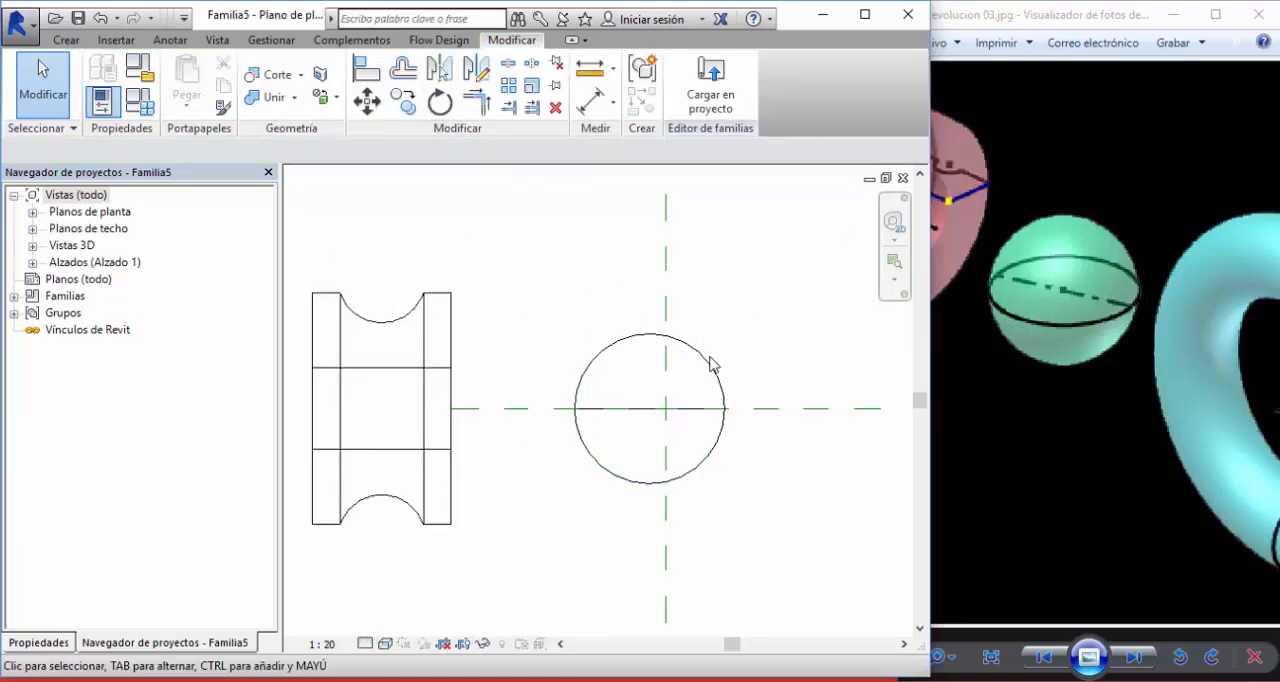
{"action": "left_click", "coordinate": [711, 363]}
{"action": "mouse_move", "coordinate": [514, 112]}
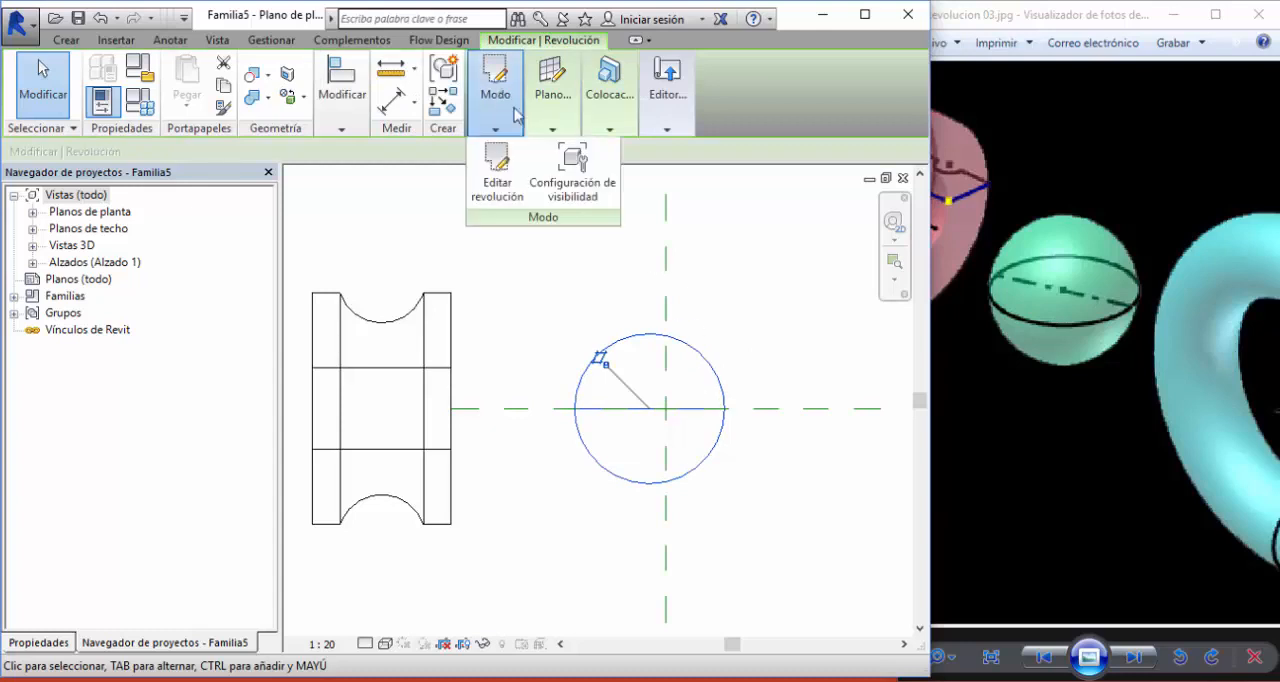
{"action": "left_click", "coordinate": [746, 294]}
{"action": "middle_click_drag", "start_coordinate": [746, 294], "coordinate": [643, 315]}
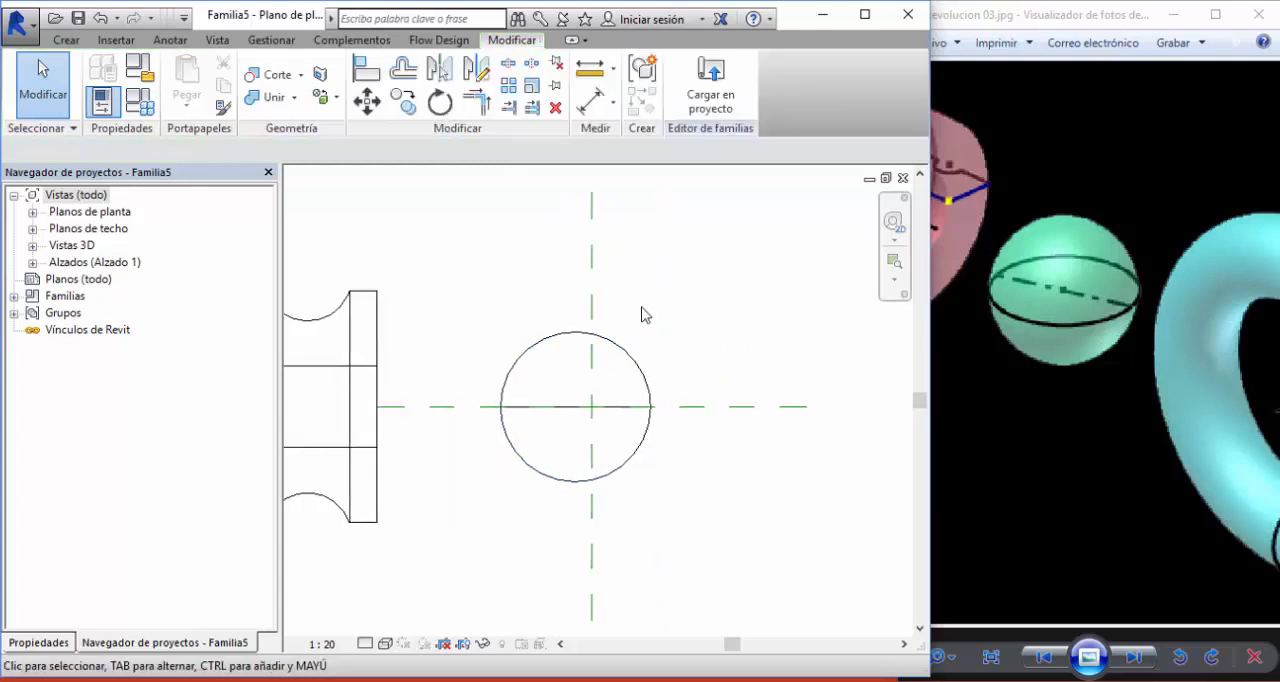
{"action": "left_click", "coordinate": [630, 358]}
{"action": "mouse_move", "coordinate": [495, 105]}
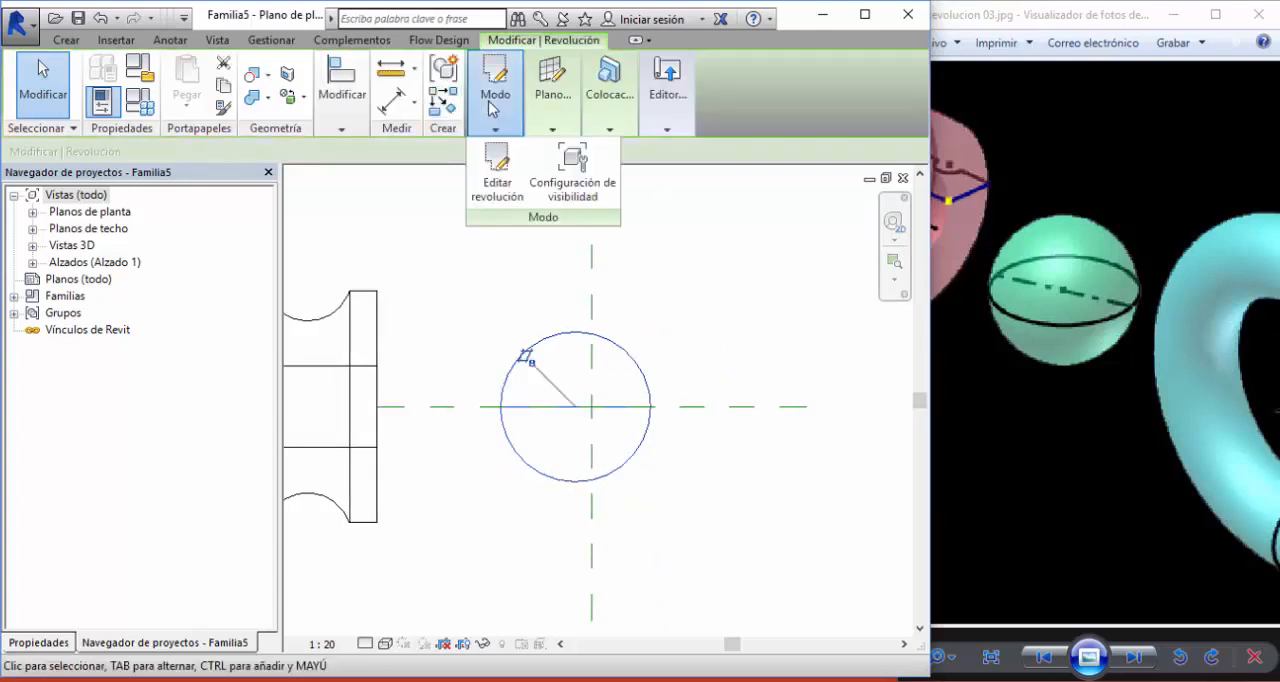
{"action": "left_click", "coordinate": [502, 165]}
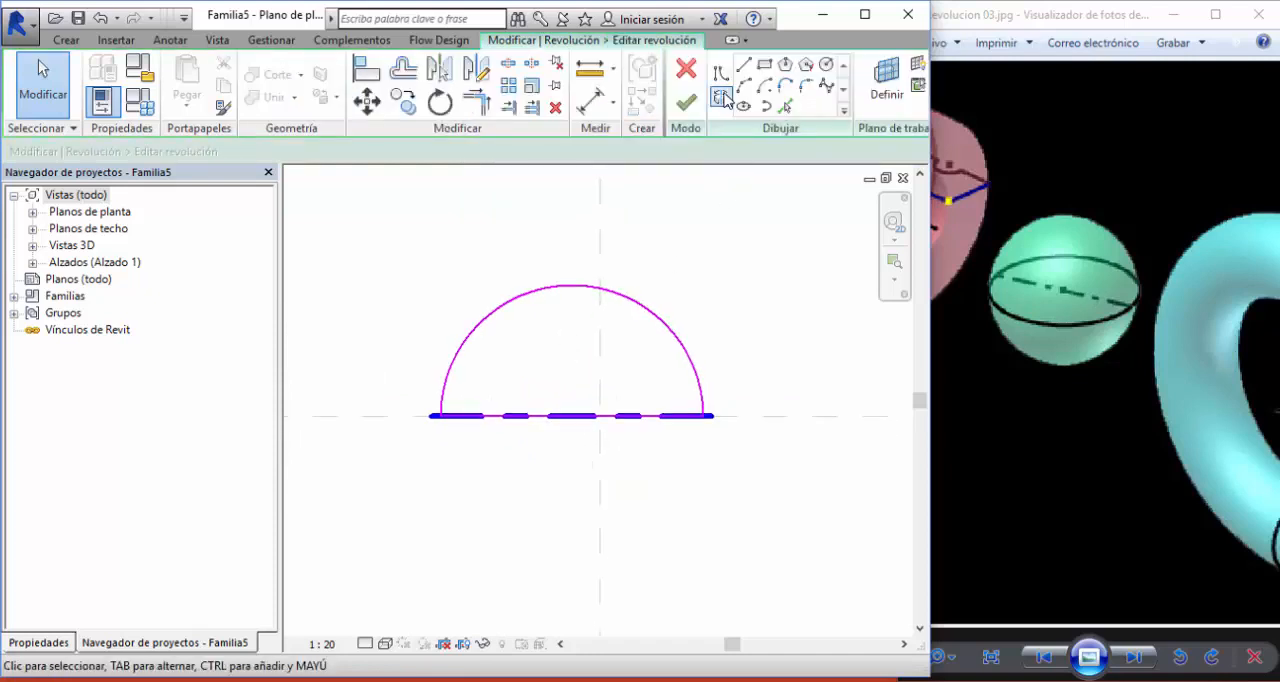
- Add a radial dimension to the semicircular arc of the sphere's sketch
{"action": "left_click", "coordinate": [613, 104]}
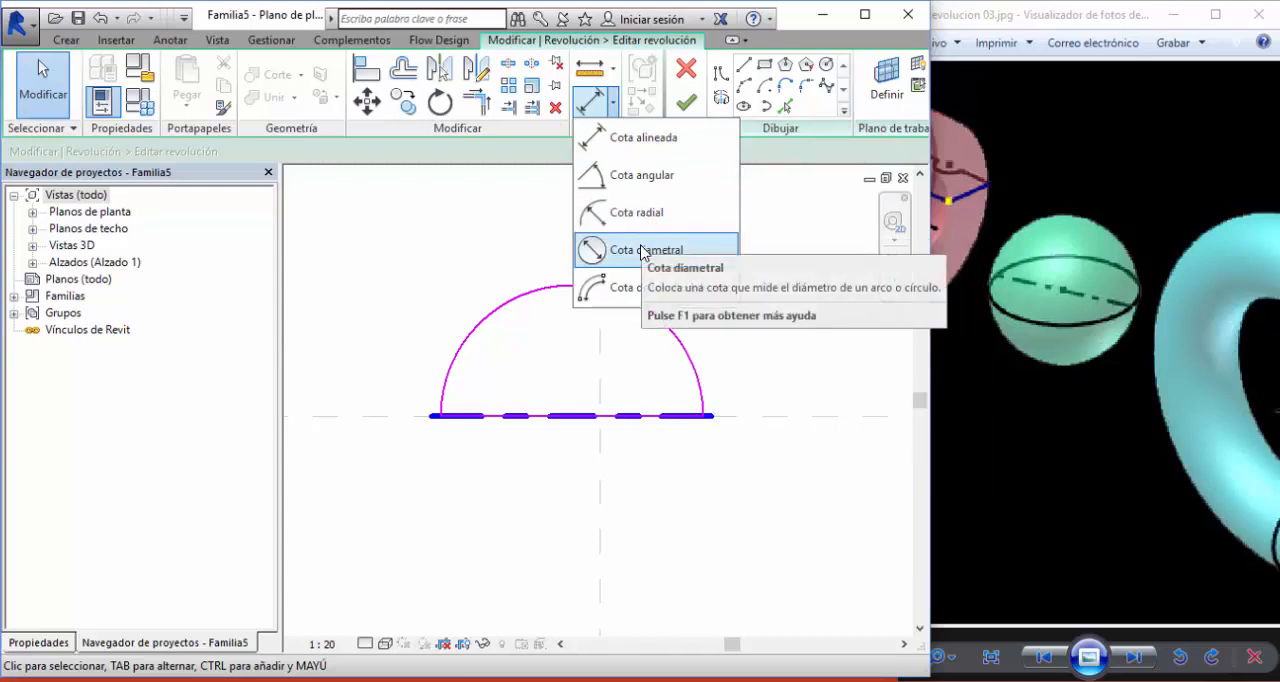
{"action": "left_click", "coordinate": [636, 212]}
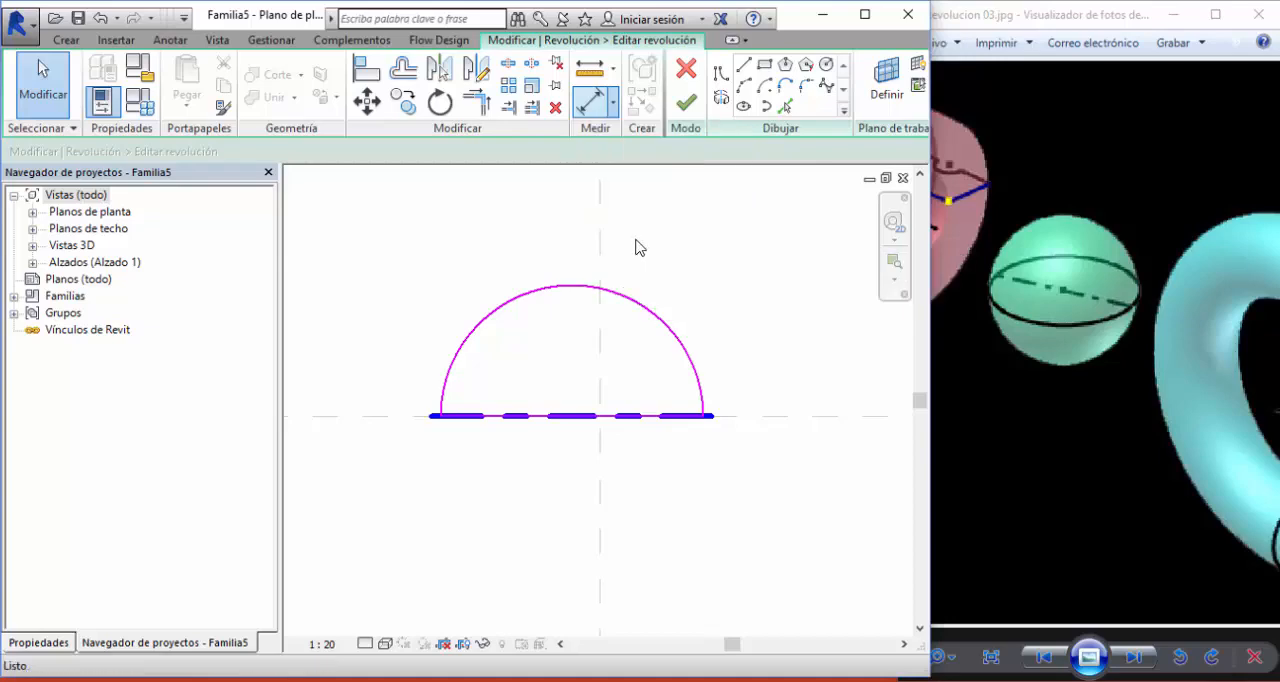
{"action": "left_click", "coordinate": [632, 305]}
{"action": "left_click", "coordinate": [605, 360]}
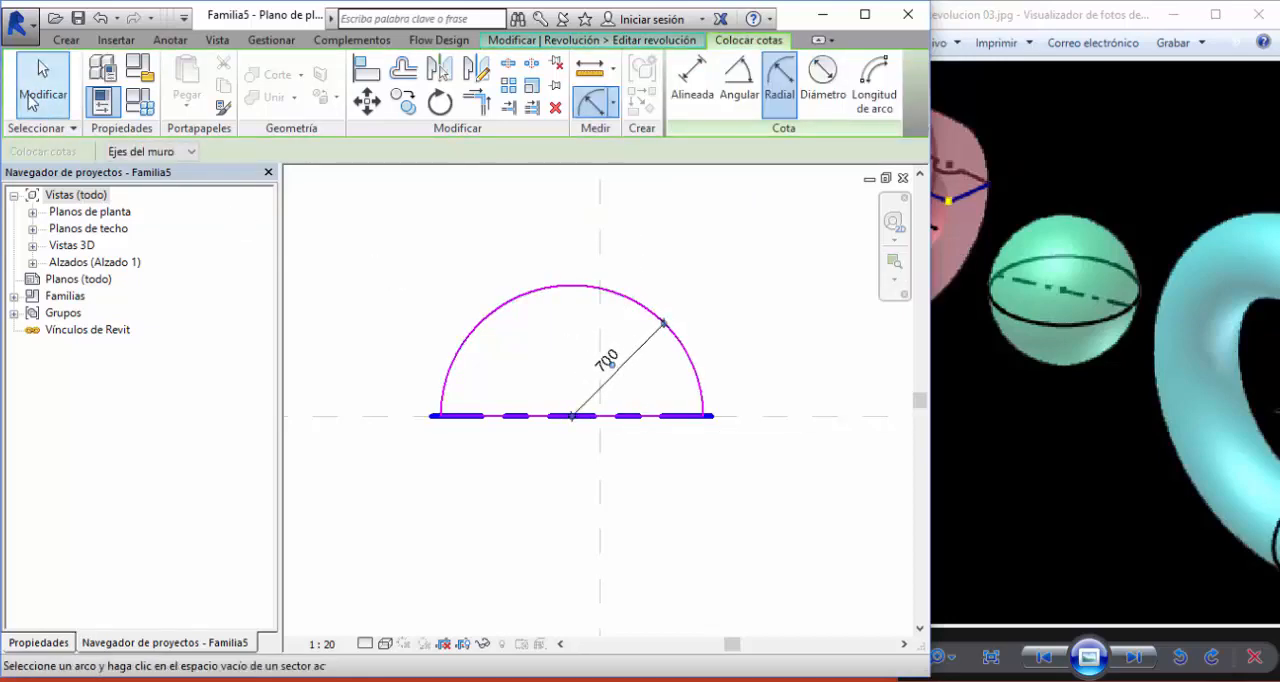
{"action": "left_click", "coordinate": [30, 100]}
- Label the arc's radial dimension with a new family type parameter named Radio and finish editing the revolution
{"action": "left_click", "coordinate": [606, 358]}
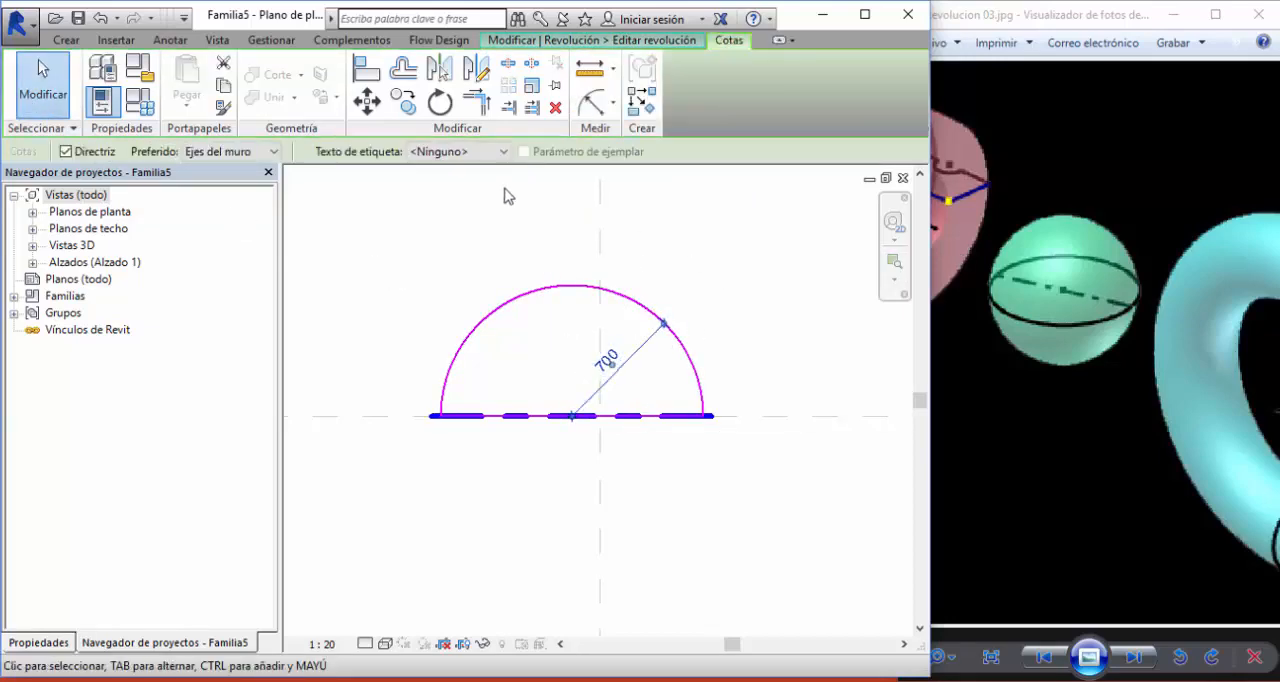
{"action": "left_click", "coordinate": [460, 151]}
{"action": "left_click", "coordinate": [457, 190]}
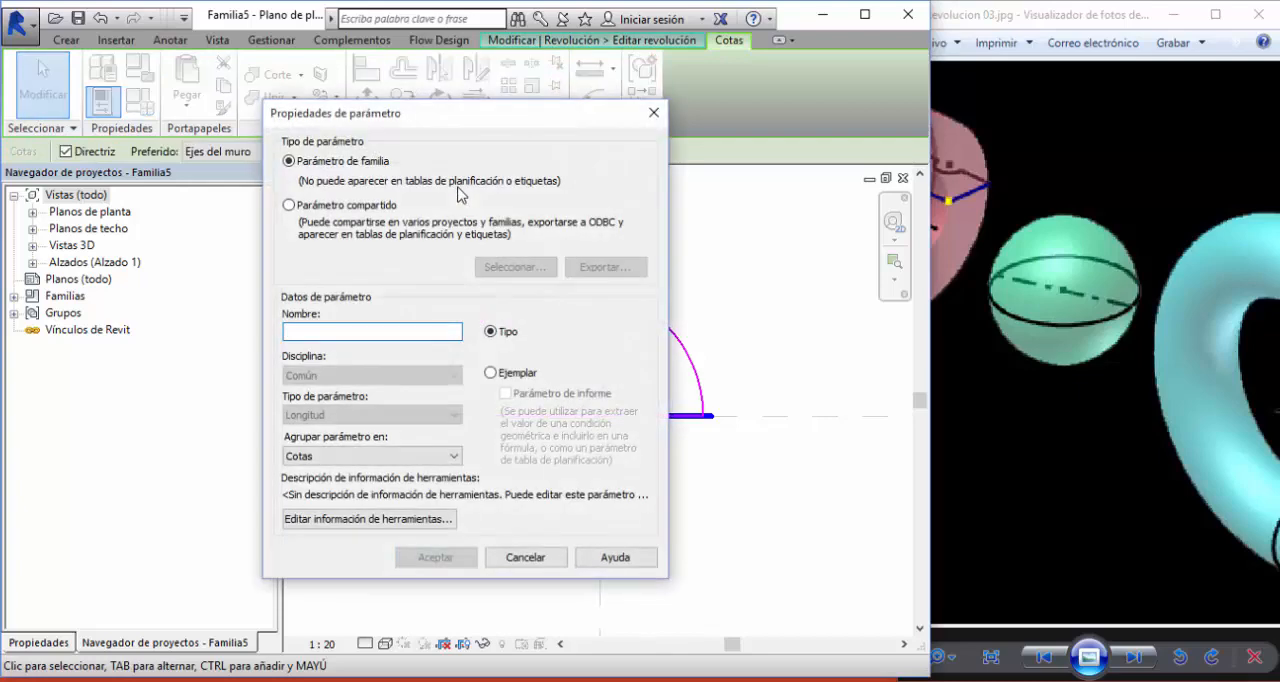
{"action": "type", "text": "Radio"}
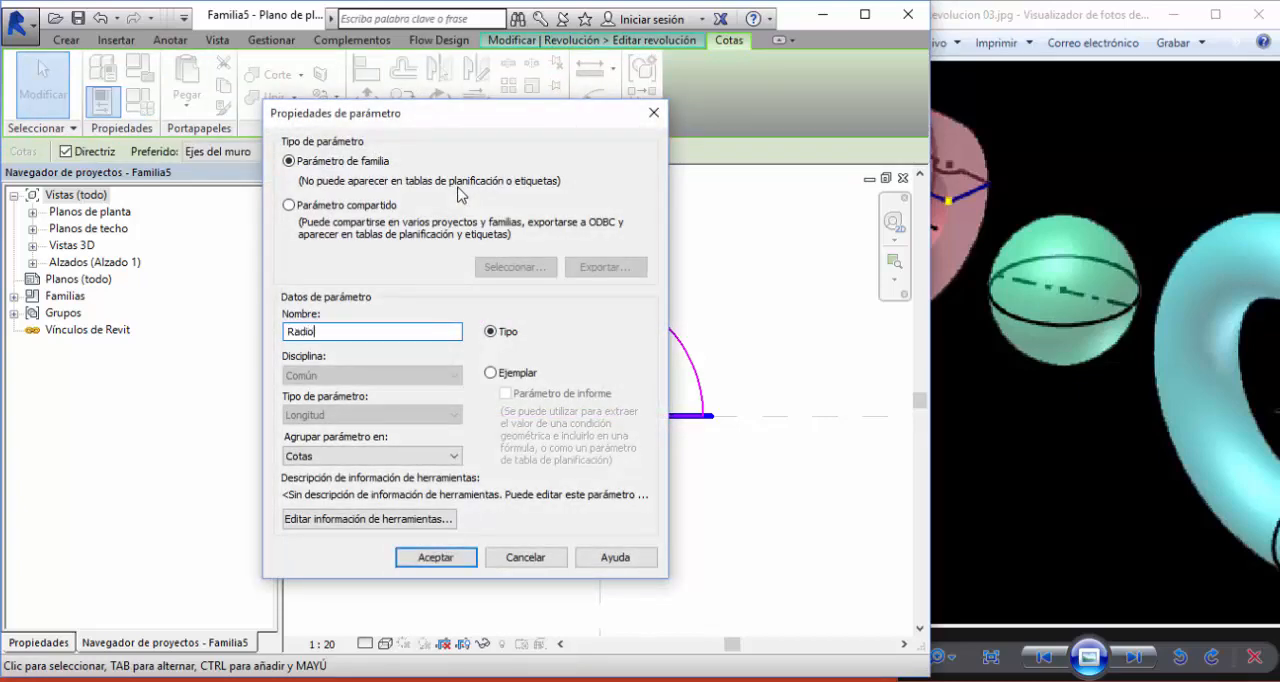
{"action": "left_click", "coordinate": [440, 557]}
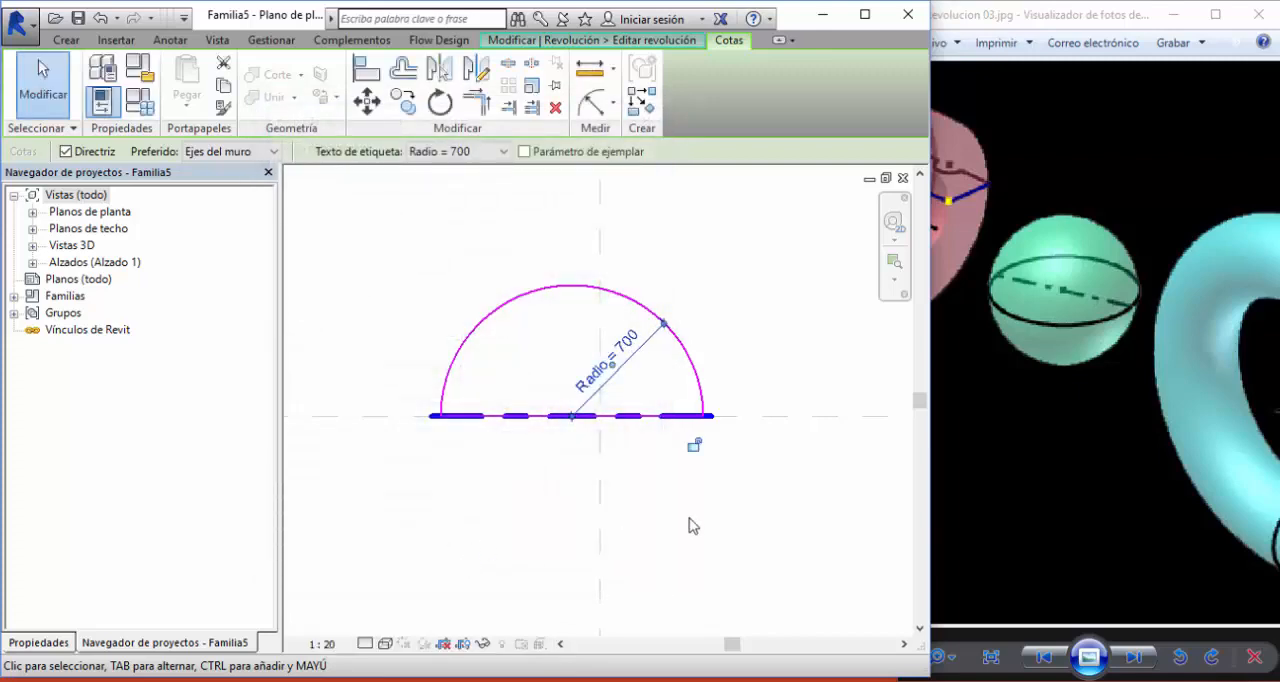
{"action": "left_click", "coordinate": [514, 191]}
{"action": "left_click", "coordinate": [686, 102]}
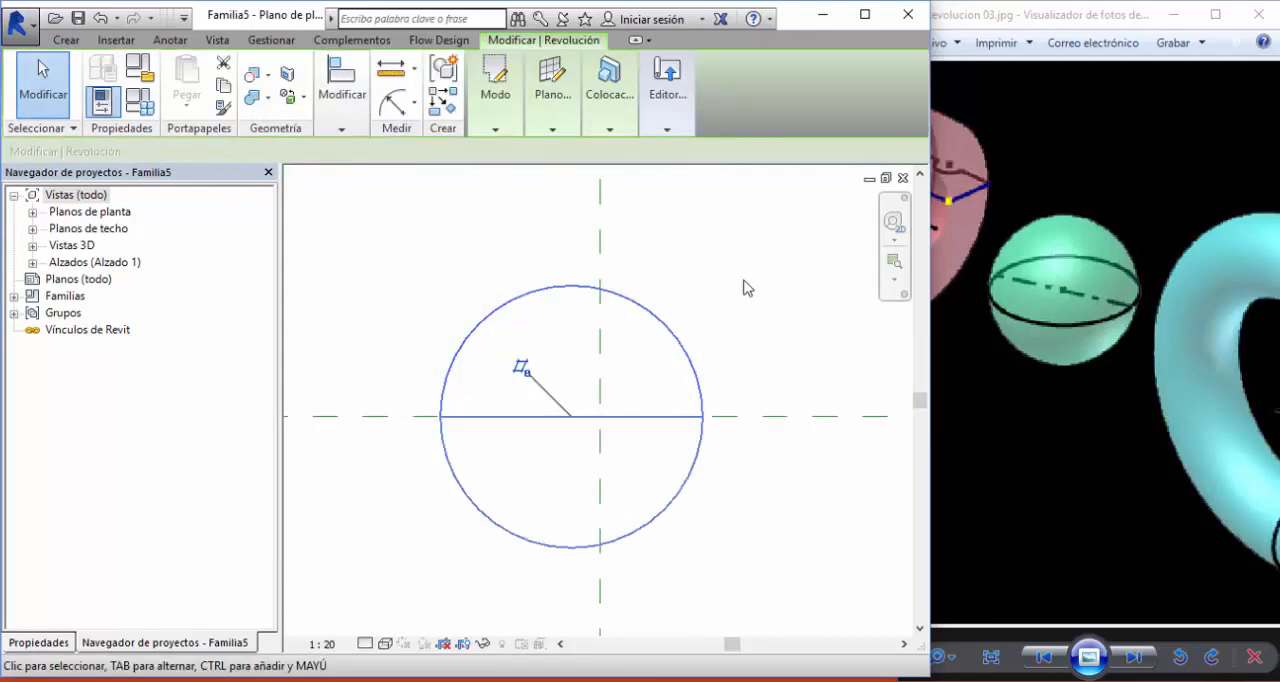
- Set the Radio parameter to 800 in the family types and apply it to the sphere
{"action": "middle_click_drag", "start_coordinate": [754, 316], "coordinate": [759, 351]}
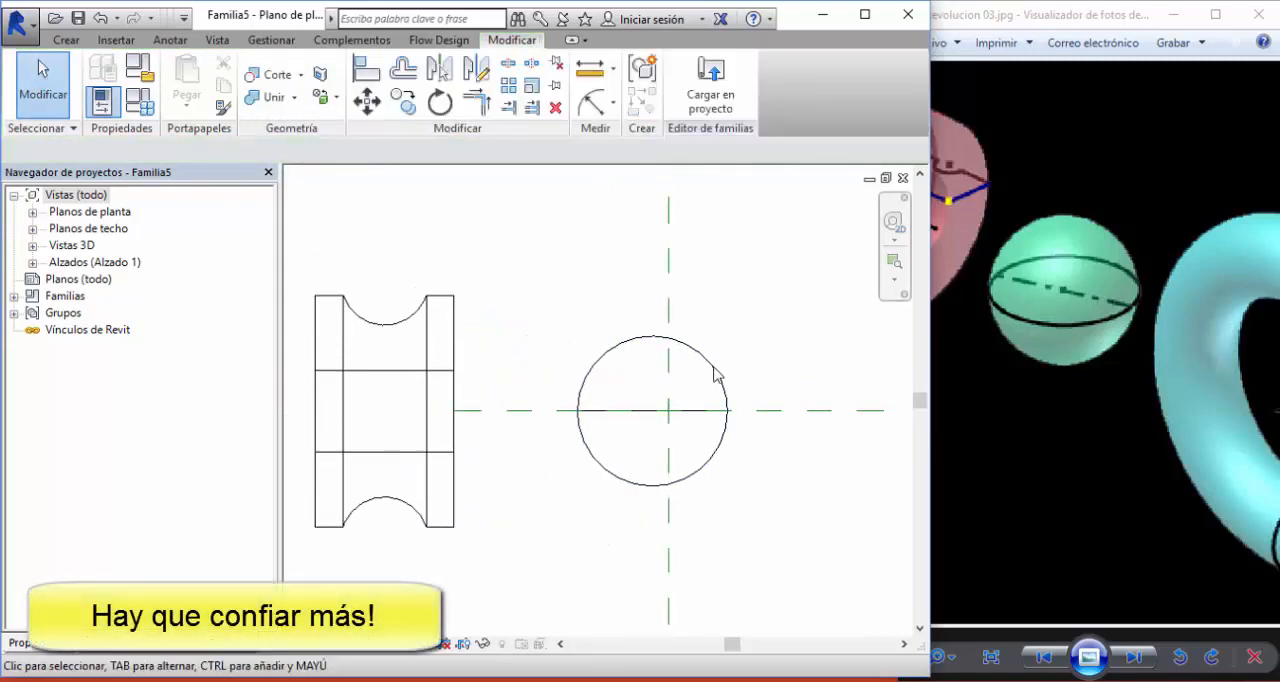
{"action": "scroll", "coordinate": [760, 351], "scroll_direction": "down", "scroll_amount": 2}
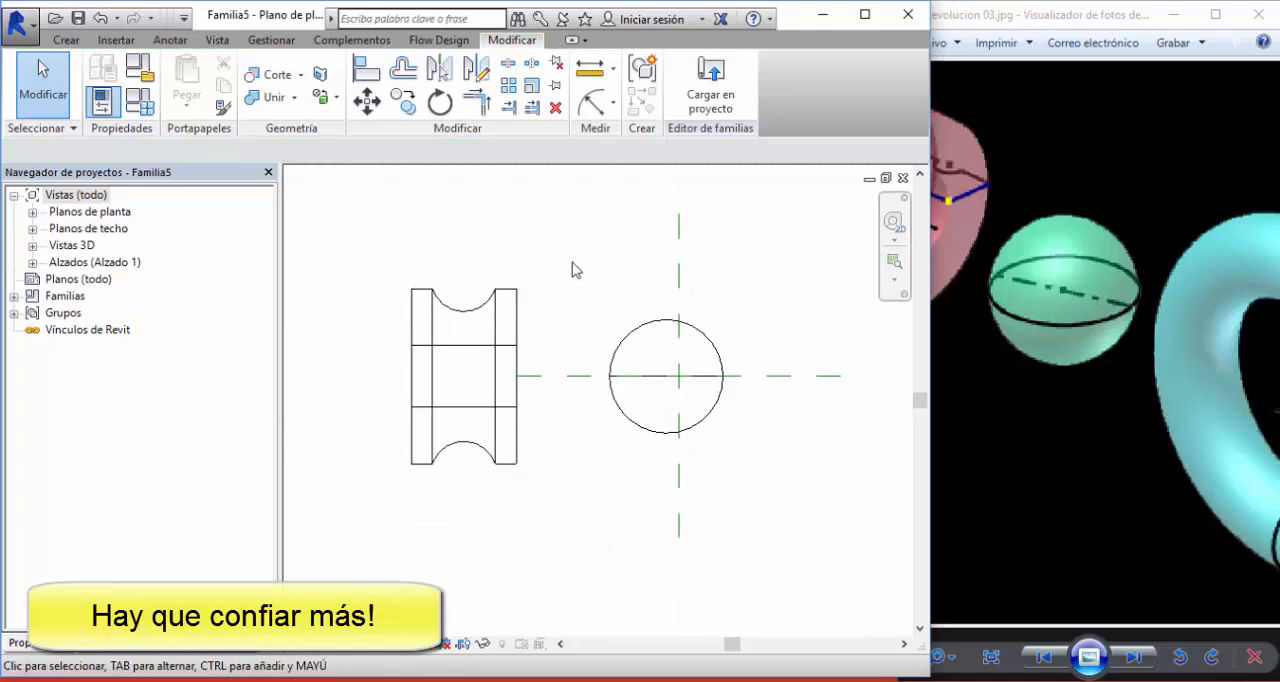
{"action": "left_click", "coordinate": [141, 103]}
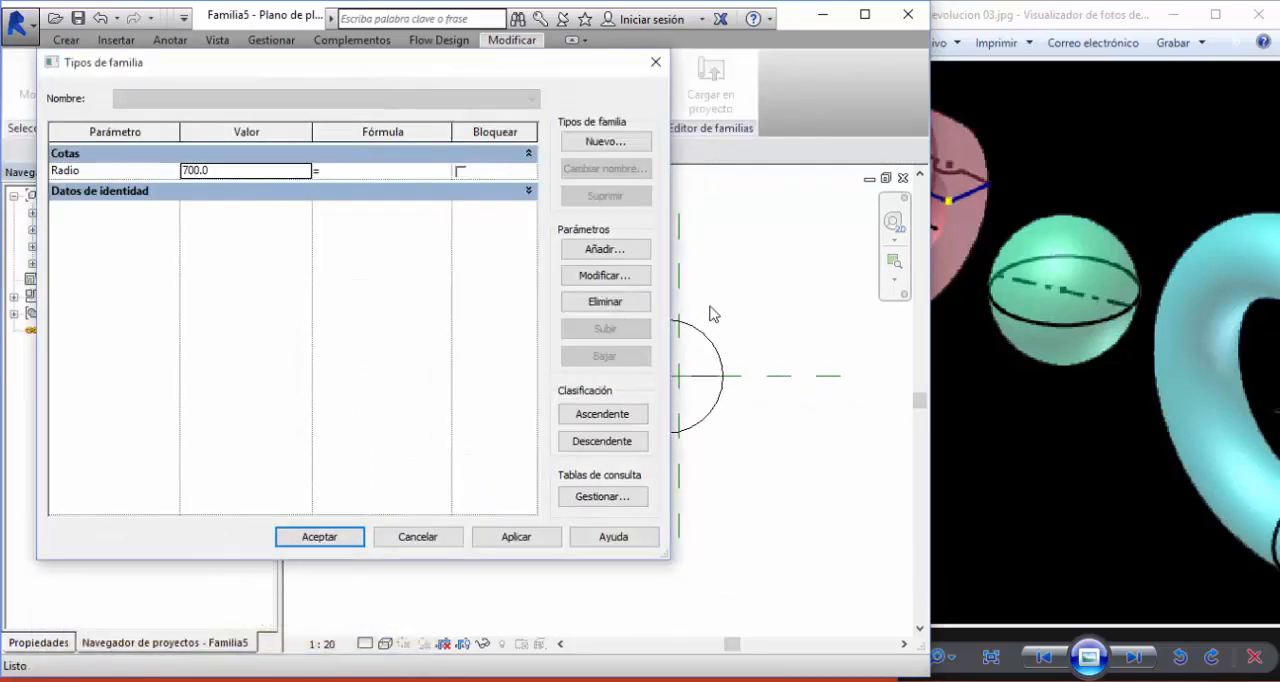
{"action": "left_click", "coordinate": [221, 175]}
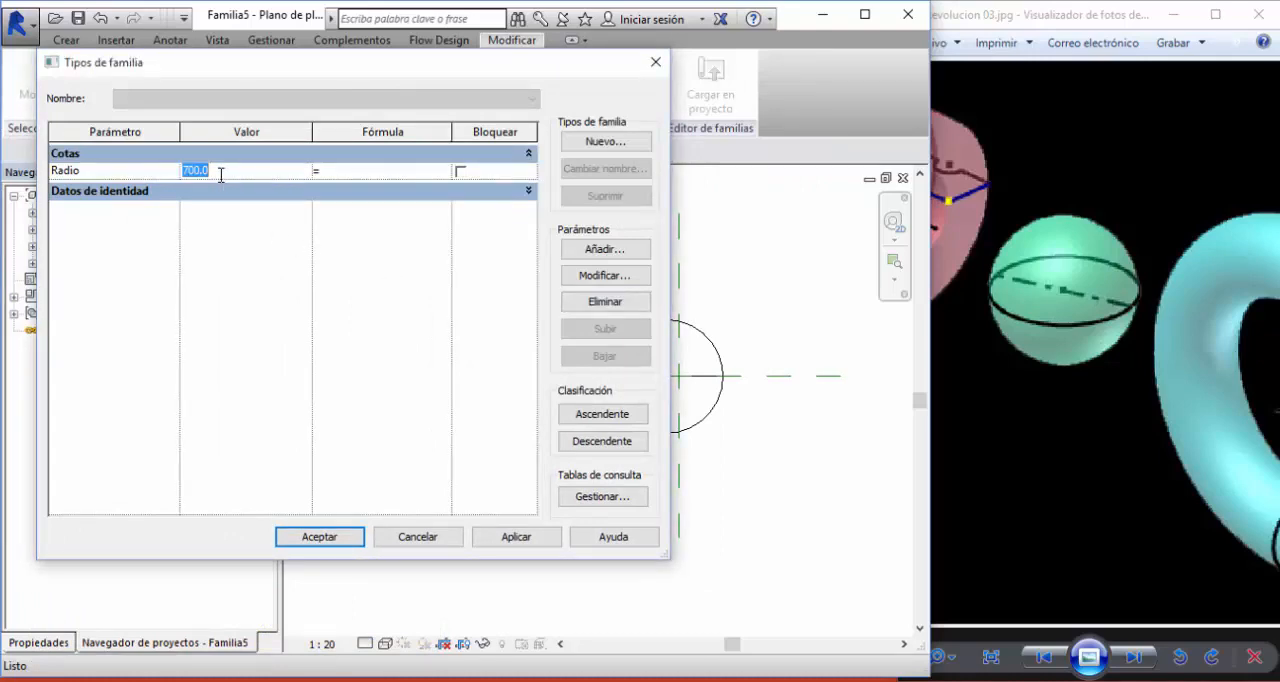
{"action": "left_click", "coordinate": [515, 537]}
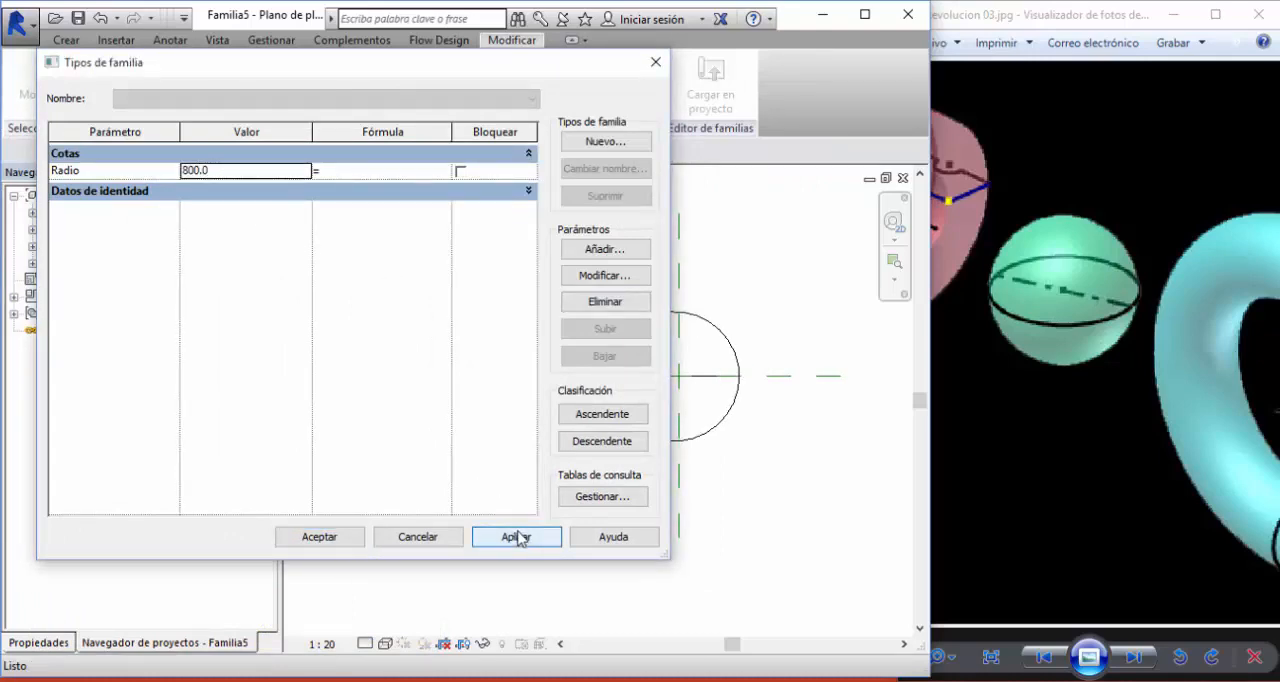
{"action": "left_click", "coordinate": [355, 535]}
{"action": "scroll", "coordinate": [749, 397], "scroll_direction": "up", "scroll_amount": 2}
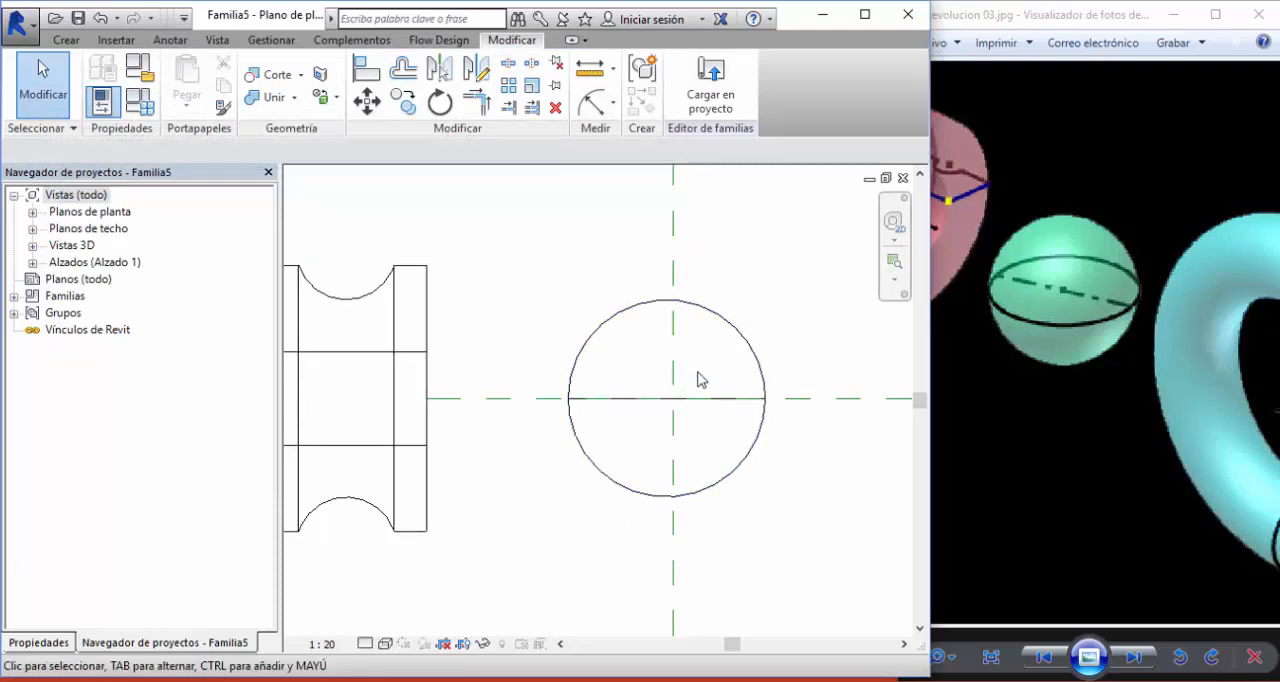
- Increase the Radio parameter further in the family types to enlarge the sphere
{"action": "left_click", "coordinate": [654, 314]}
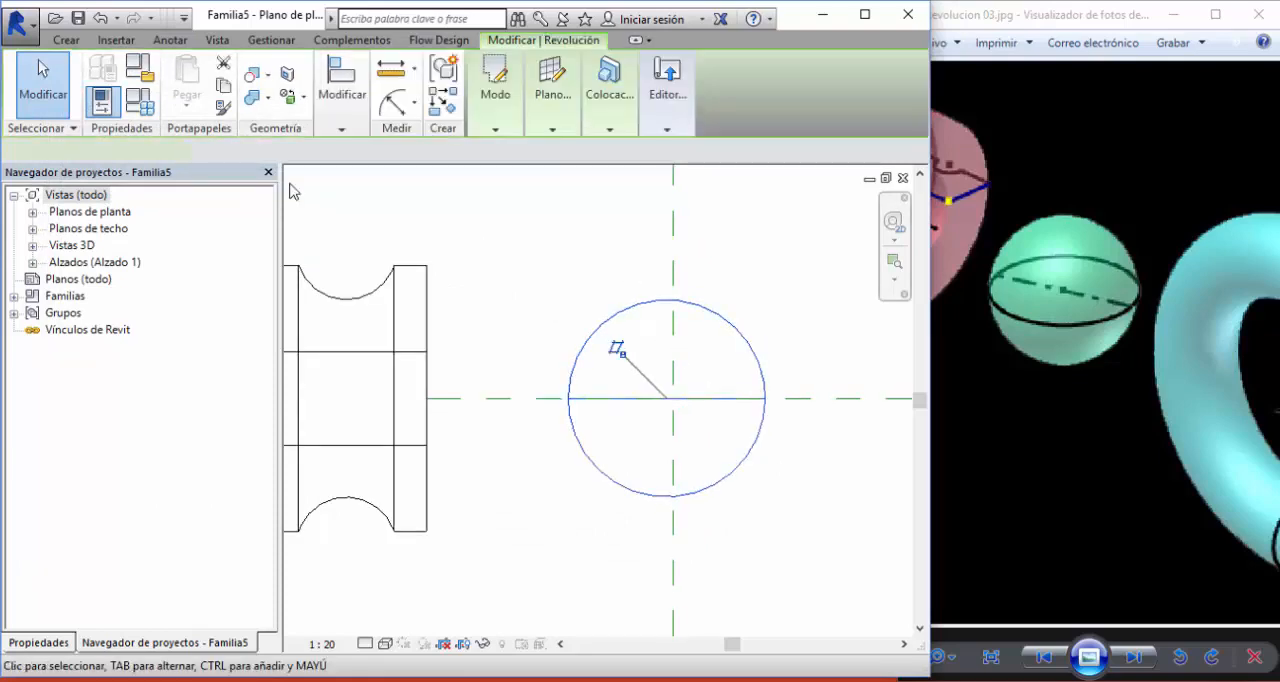
{"action": "left_click", "coordinate": [139, 101]}
{"action": "left_click", "coordinate": [267, 172]}
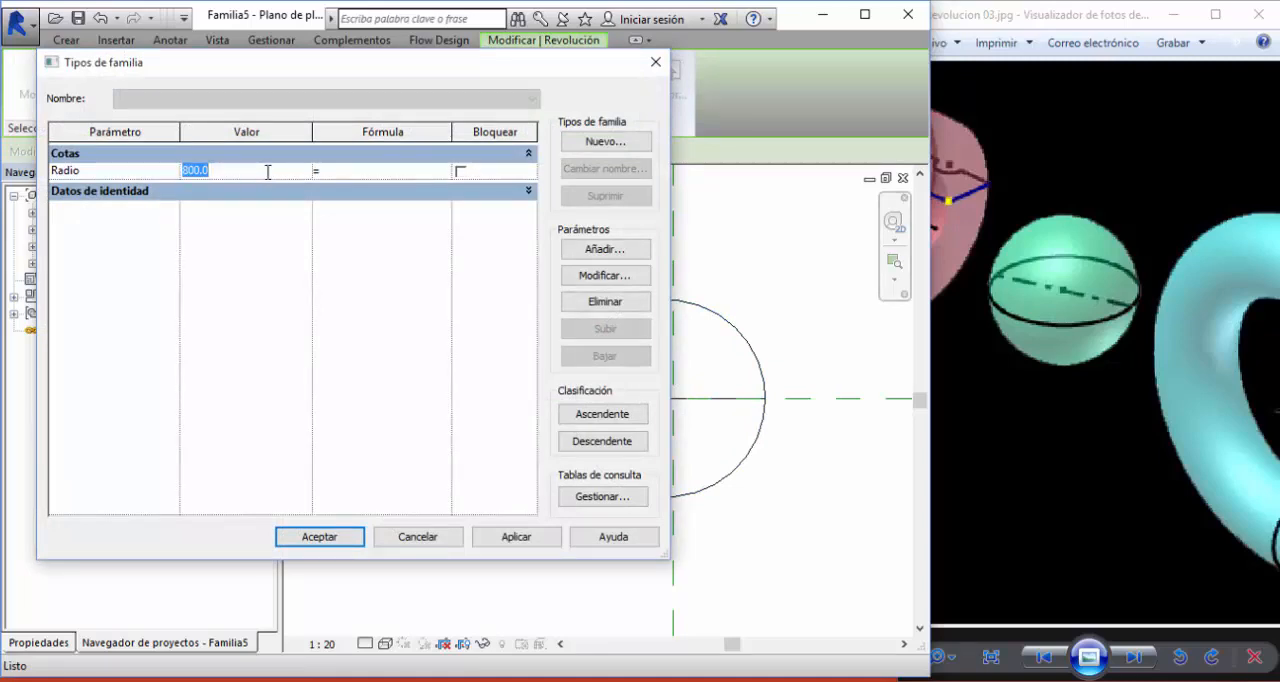
{"action": "left_click", "coordinate": [342, 538]}
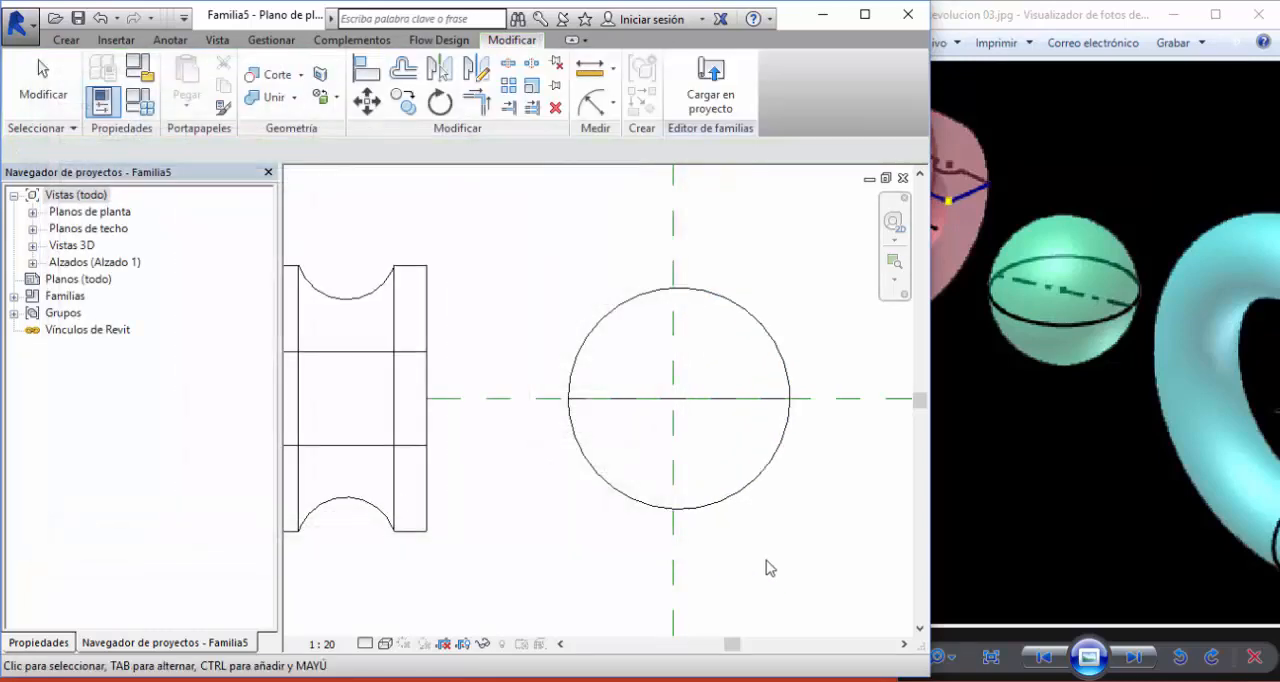
- Check the enlarged sphere in the 3D view and return to the plan view
{"action": "scroll", "coordinate": [766, 545], "scroll_direction": "down", "scroll_amount": 2}
{"action": "mouse_move", "coordinate": [724, 483]}
{"action": "middle_mouse_down"}
{"action": "mouse_move", "coordinate": [727, 469]}
{"action": "mouse_move", "coordinate": [665, 429]}
{"action": "middle_mouse_up"}
{"action": "key", "text": "ctrl+Tab"}
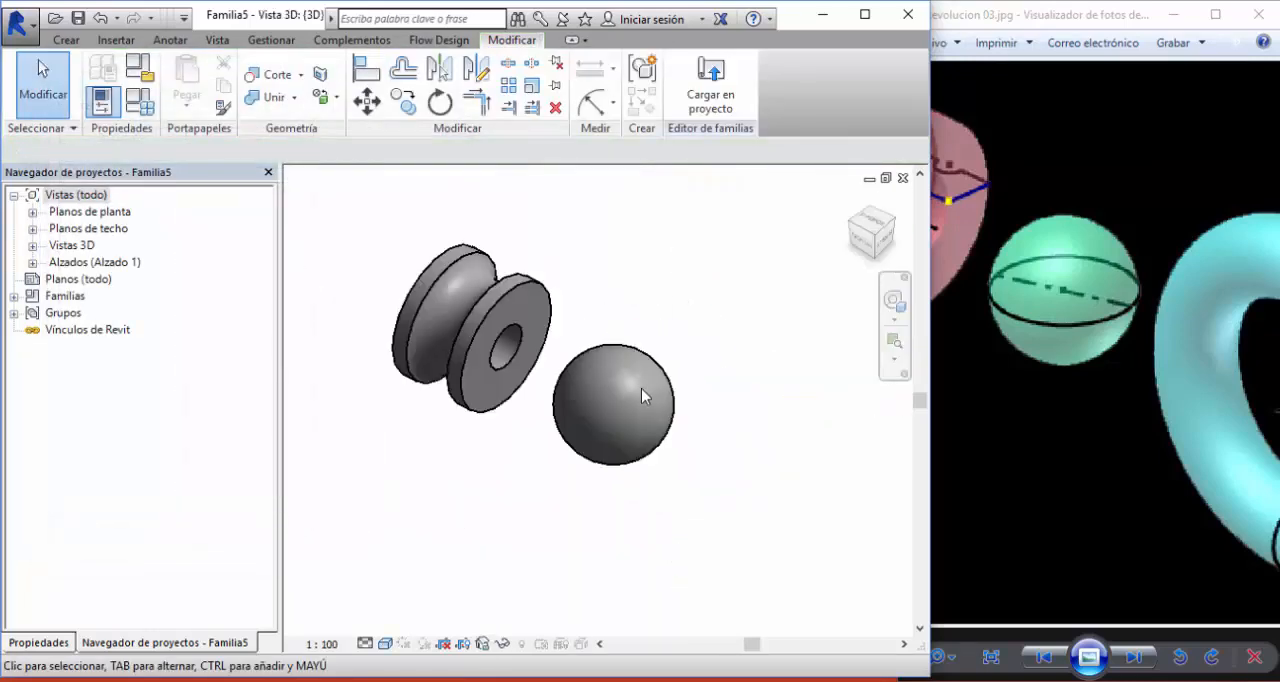
{"action": "key", "text": "ctrl+Tab"}
- Switch to the Revolucion 03 reference image, bring the cyan torus into view and return to the Revit family
{"action": "left_click", "coordinate": [1035, 268]}
{"action": "left_click_drag", "start_coordinate": [1163, 372], "coordinate": [986, 374]}
{"action": "left_click_drag", "start_coordinate": [1092, 368], "coordinate": [1056, 331]}
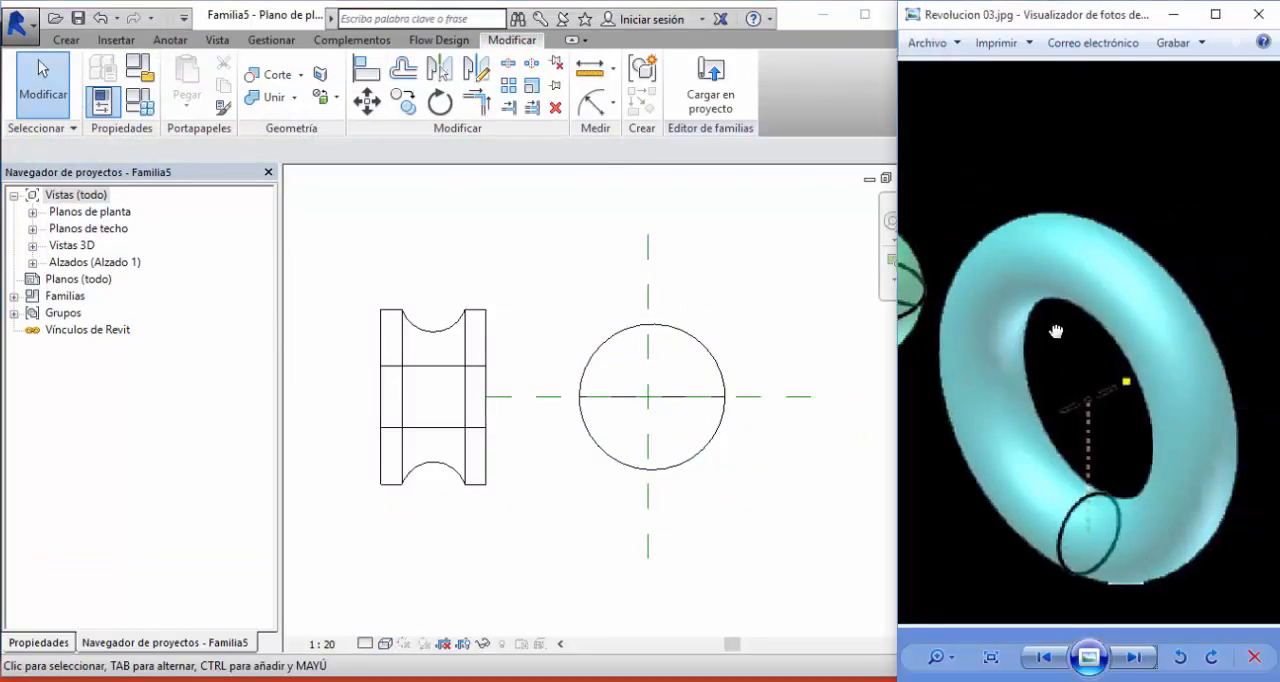
{"action": "left_click", "coordinate": [788, 277]}
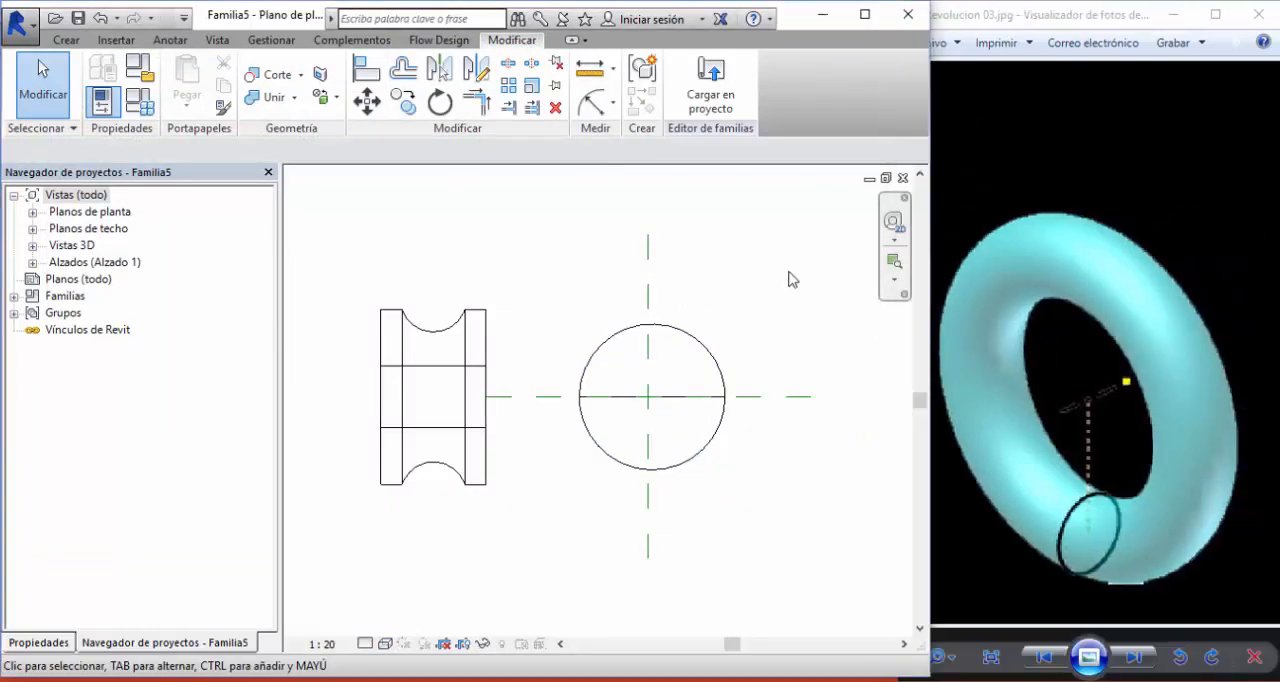
- Start a new revolution and draw its horizontal axis line, about 1900 long, on the reference plane beyond the sphere
{"action": "middle_click_drag", "start_coordinate": [788, 277], "coordinate": [464, 306]}
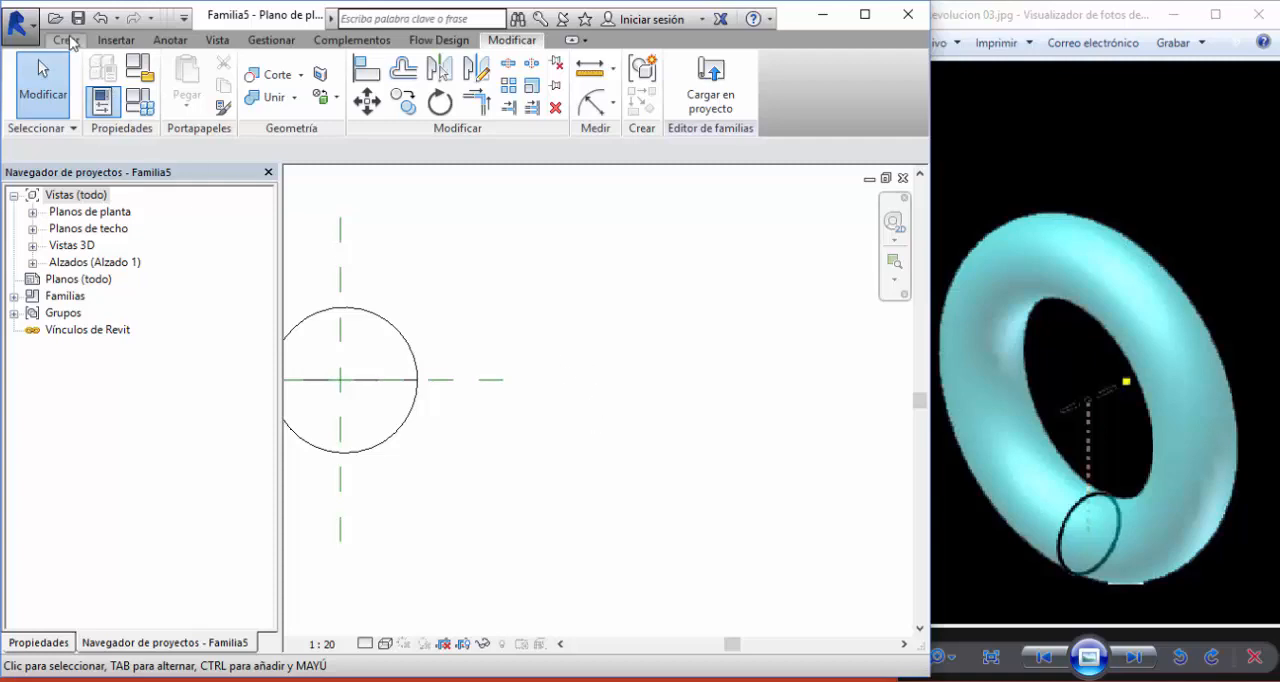
{"action": "left_click", "coordinate": [66, 40]}
{"action": "left_click", "coordinate": [205, 111]}
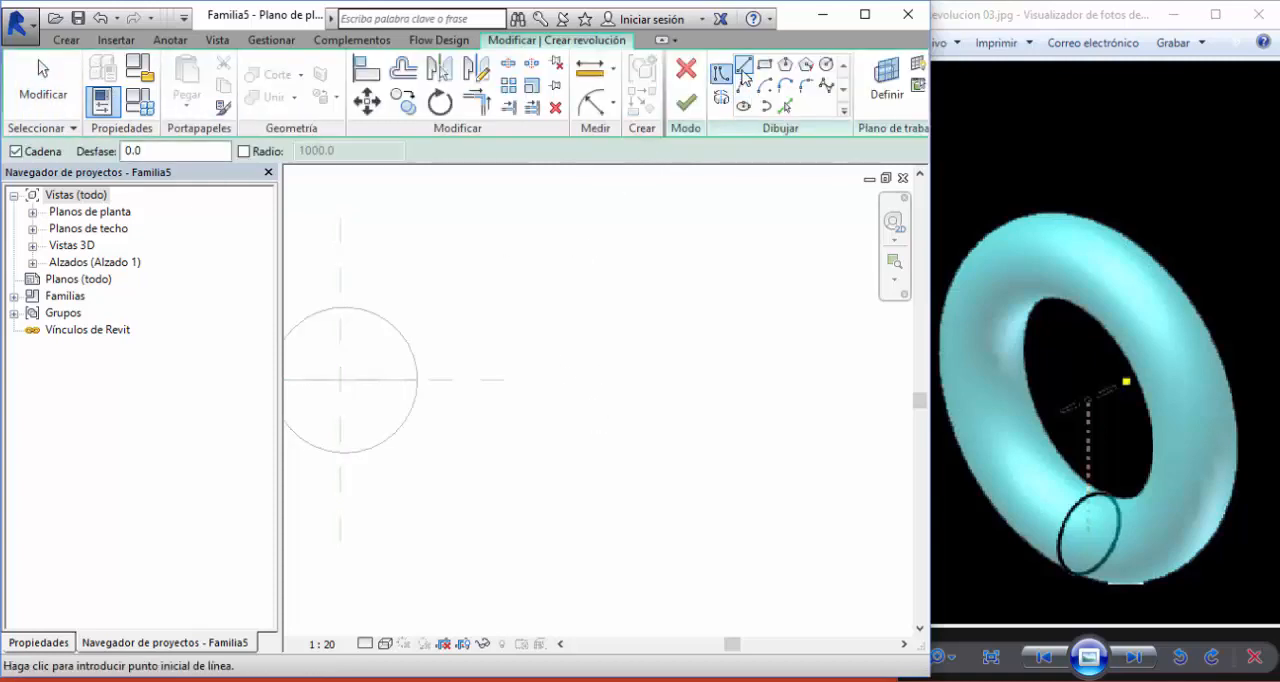
{"action": "left_click", "coordinate": [720, 96]}
{"action": "left_click", "coordinate": [502, 380]}
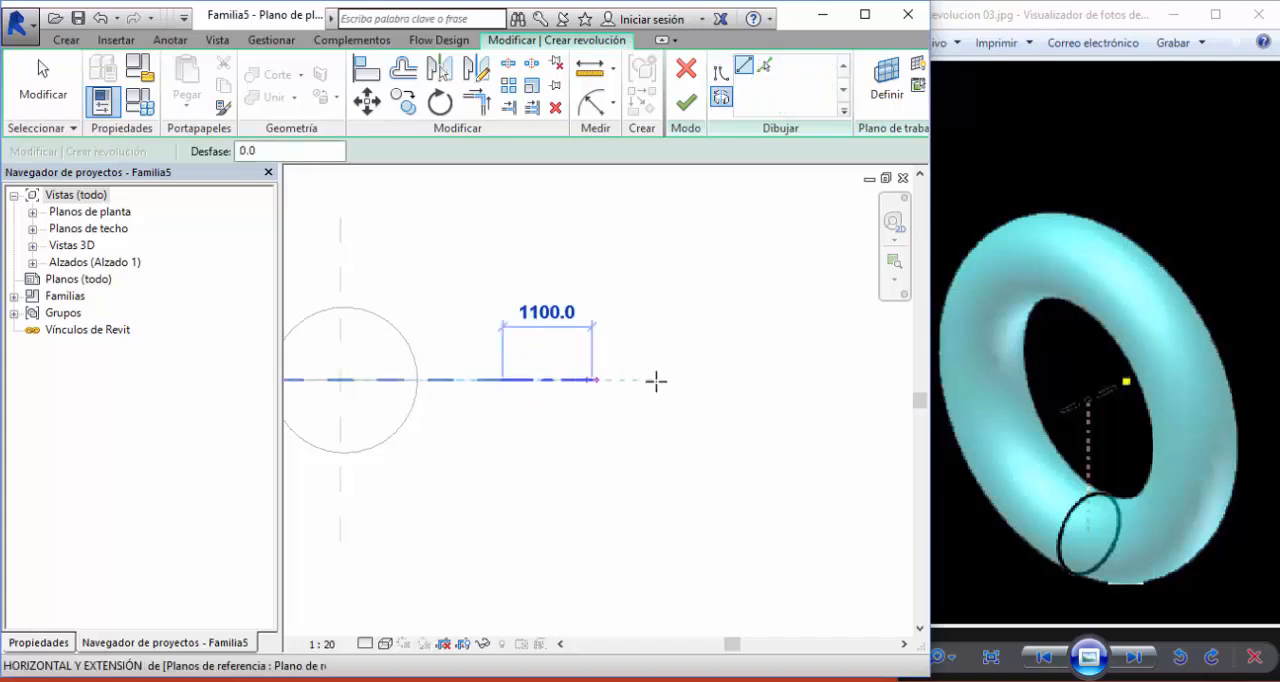
{"action": "left_click", "coordinate": [656, 380]}
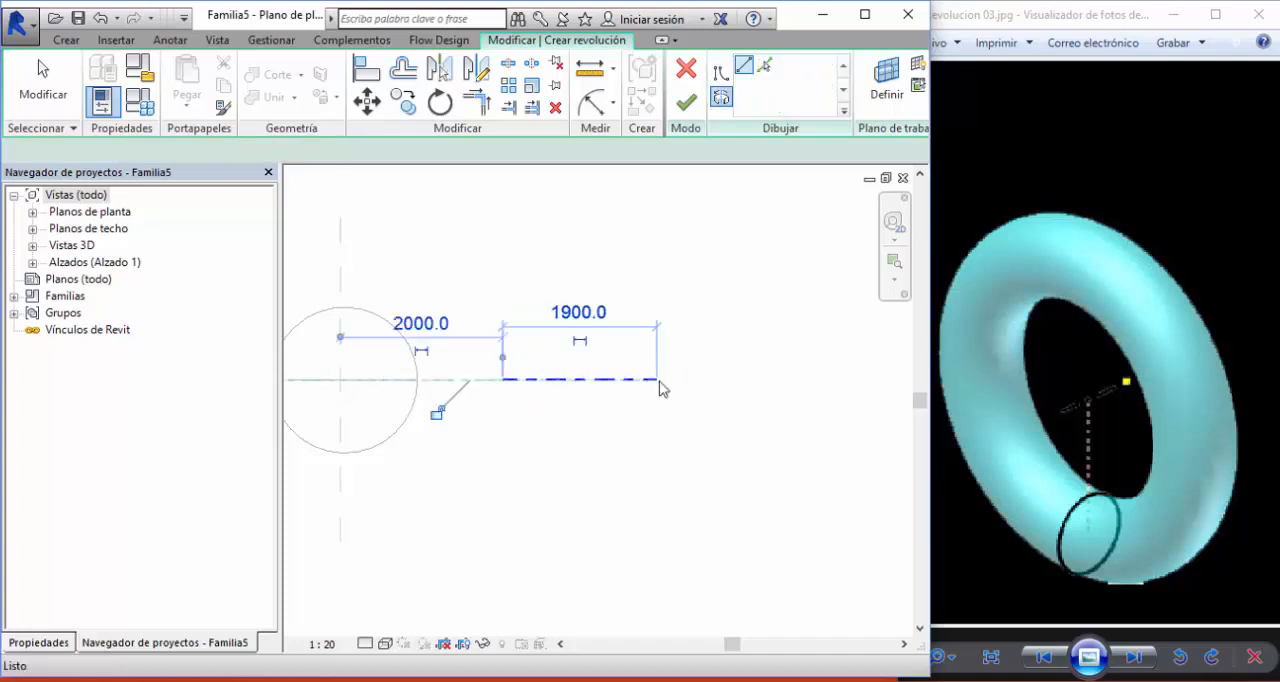
- Draw a circular profile with a radius of about 500 above the axis and finish the revolution as a torus
{"action": "left_click", "coordinate": [722, 76]}
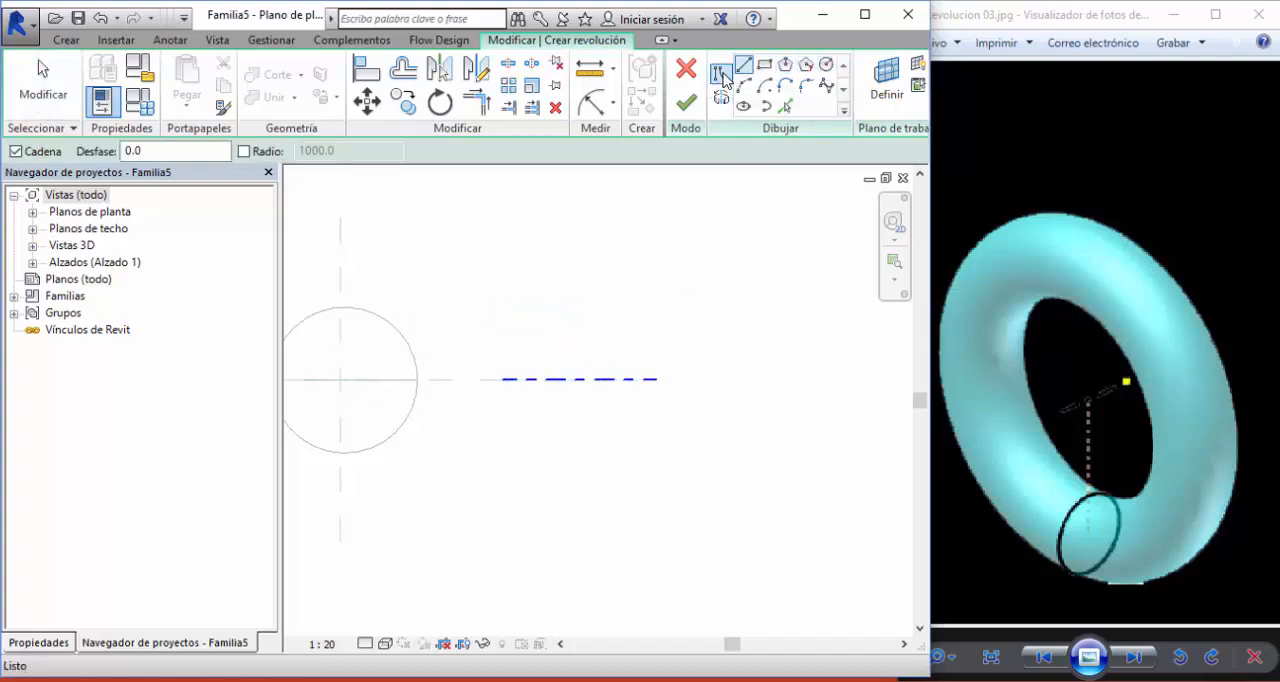
{"action": "left_click", "coordinate": [827, 66]}
{"action": "left_click", "coordinate": [593, 240]}
{"action": "left_click", "coordinate": [622, 270]}
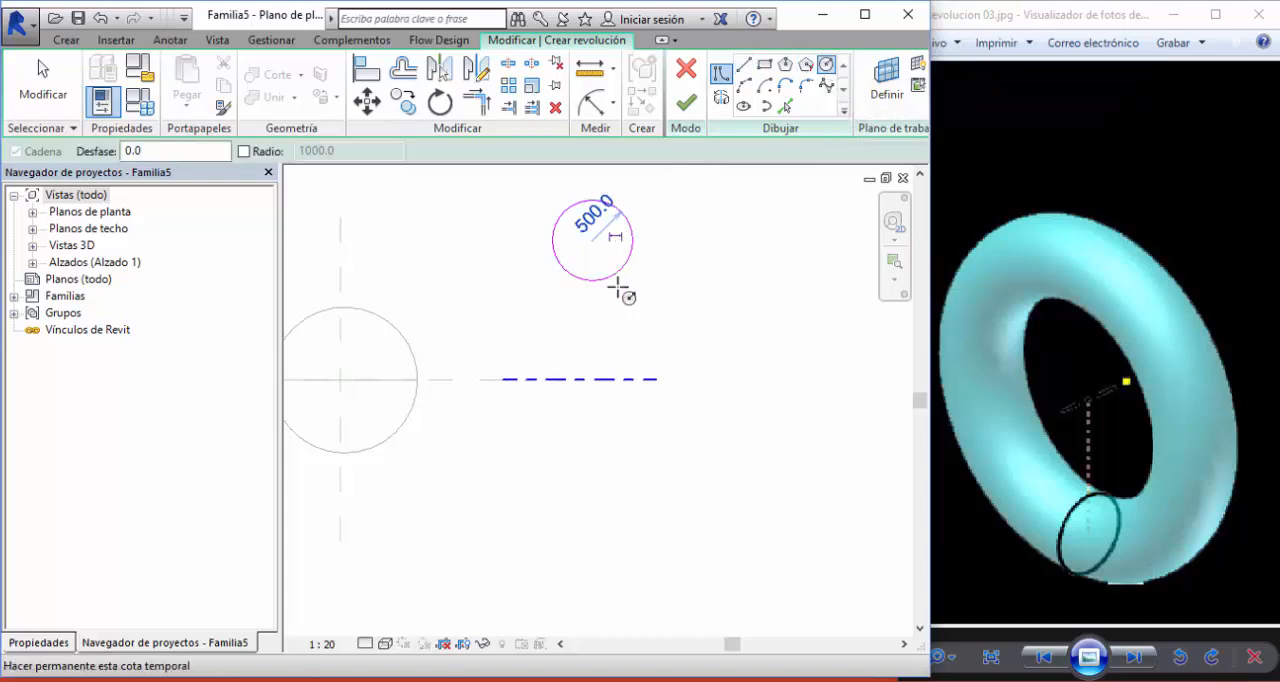
{"action": "left_click", "coordinate": [686, 103]}
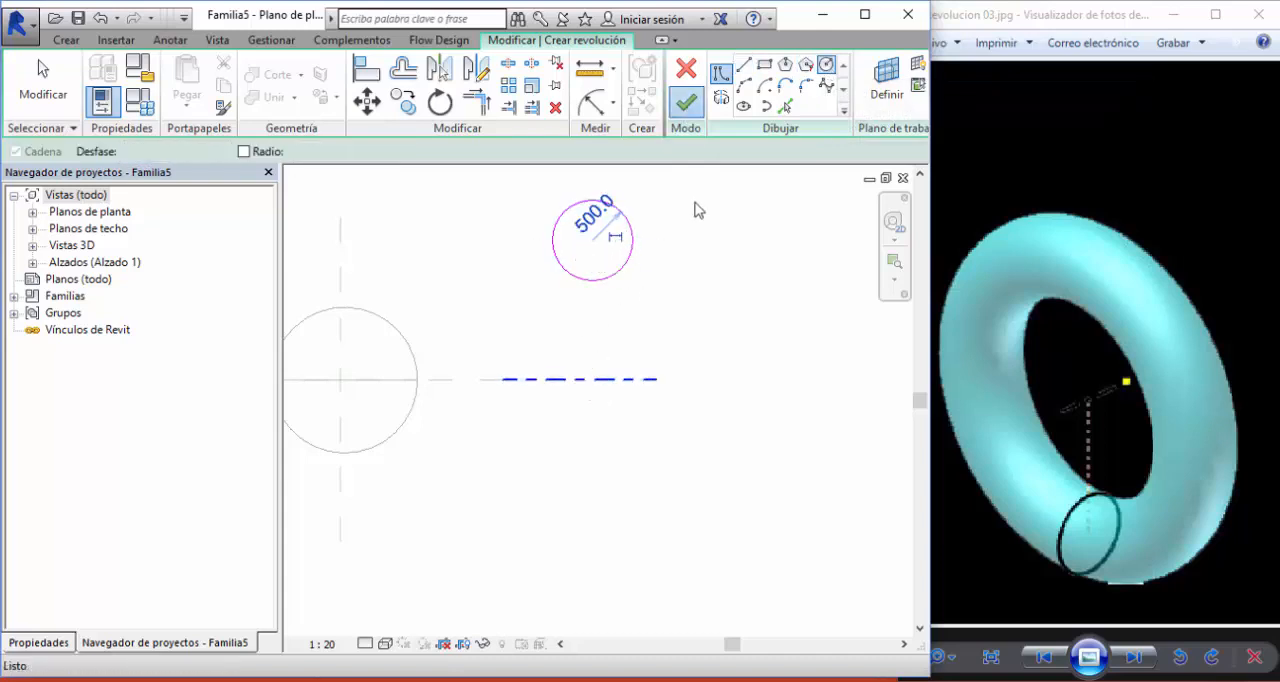
{"action": "left_click", "coordinate": [730, 279]}
- Inspect the torus beside the sphere and grooved ring in the 3D view, then return to the plan view
{"action": "key", "text": "ctrl+Tab"}
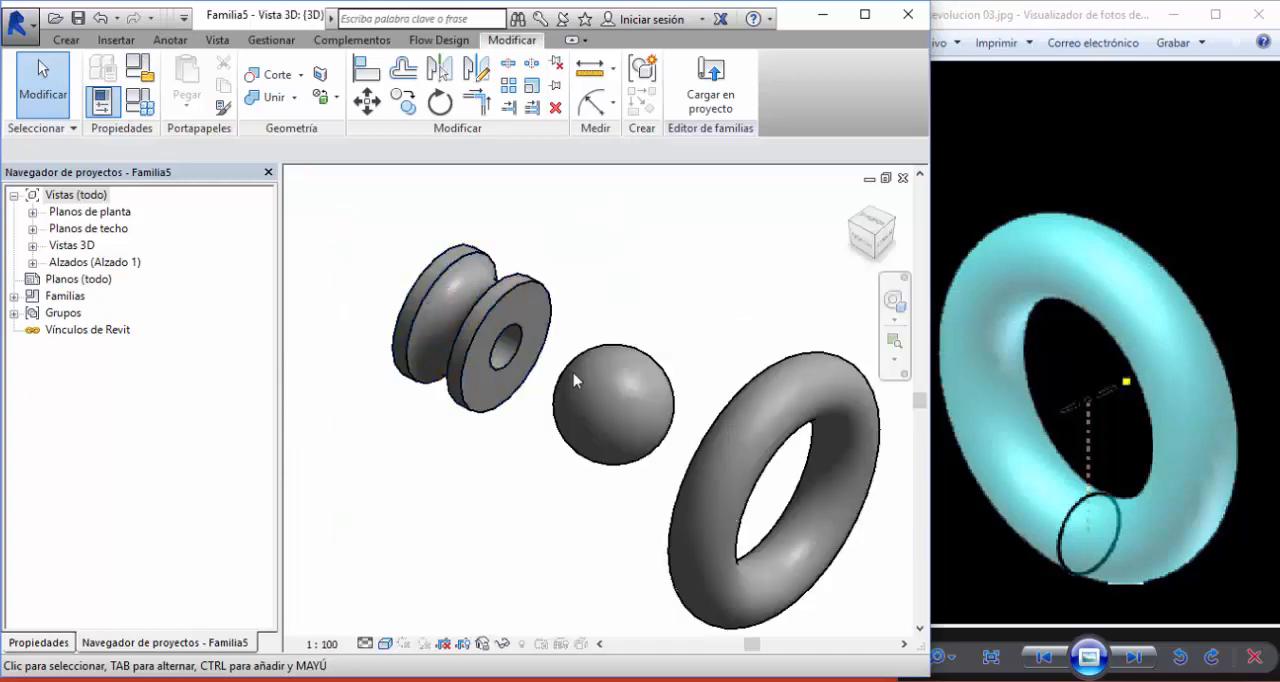
{"action": "scroll", "coordinate": [708, 338], "scroll_direction": "down", "scroll_amount": 1}
{"action": "middle_click_drag", "start_coordinate": [708, 338], "coordinate": [568, 293]}
{"action": "mouse_move", "coordinate": [600, 333]}
{"action": "middle_mouse_down", "text": "shift"}
{"action": "mouse_move", "coordinate": [543, 277]}
{"action": "mouse_move", "coordinate": [598, 332]}
{"action": "middle_mouse_up", "text": "shift"}
{"action": "key", "text": "ctrl+Tab"}
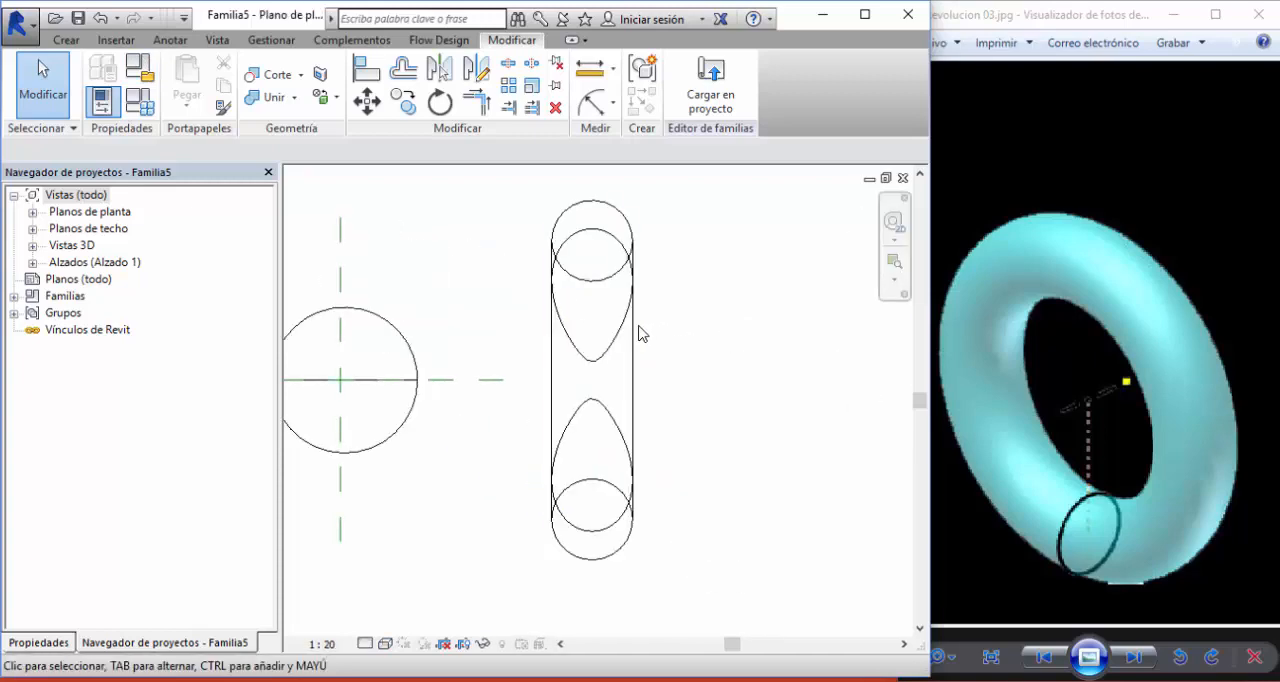
- Edit the torus revolution, replace its circular profile with a 6-sided polygon above the axis, and finish the edit
{"action": "left_click", "coordinate": [641, 334]}
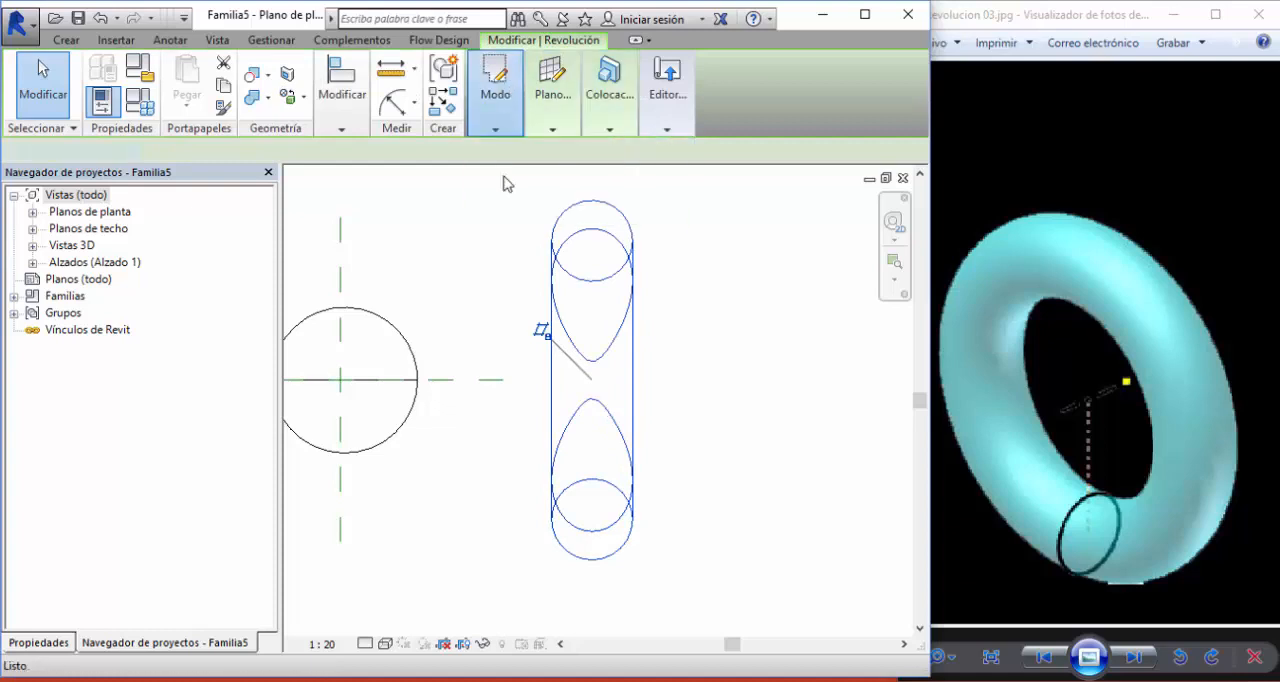
{"action": "left_click", "coordinate": [495, 85]}
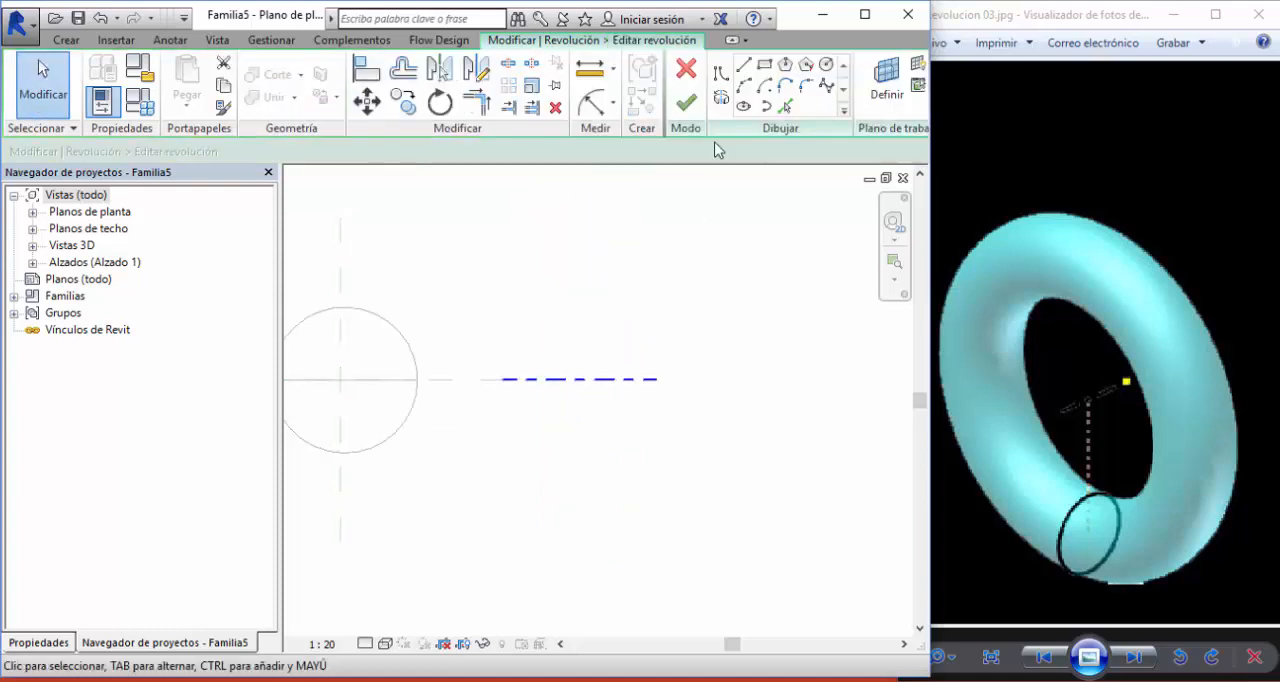
{"action": "left_click", "coordinate": [806, 66]}
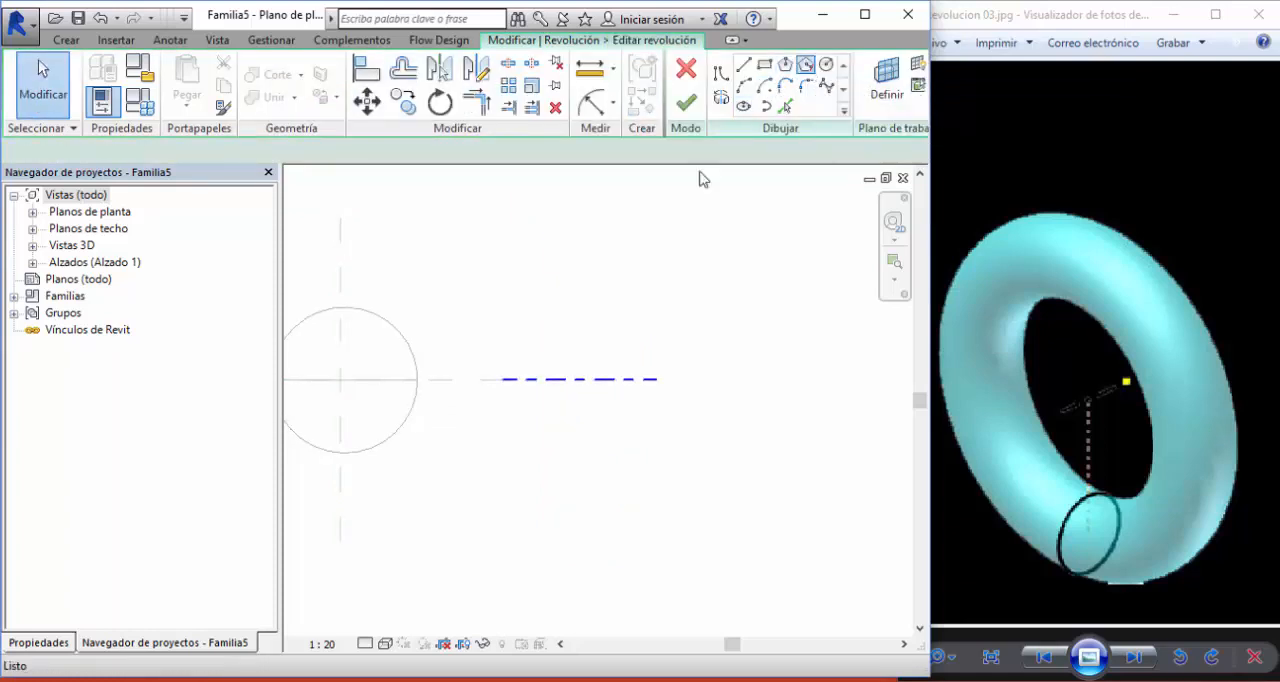
{"action": "left_click", "coordinate": [584, 221]}
{"action": "left_click", "coordinate": [630, 224]}
{"action": "left_click", "coordinate": [686, 103]}
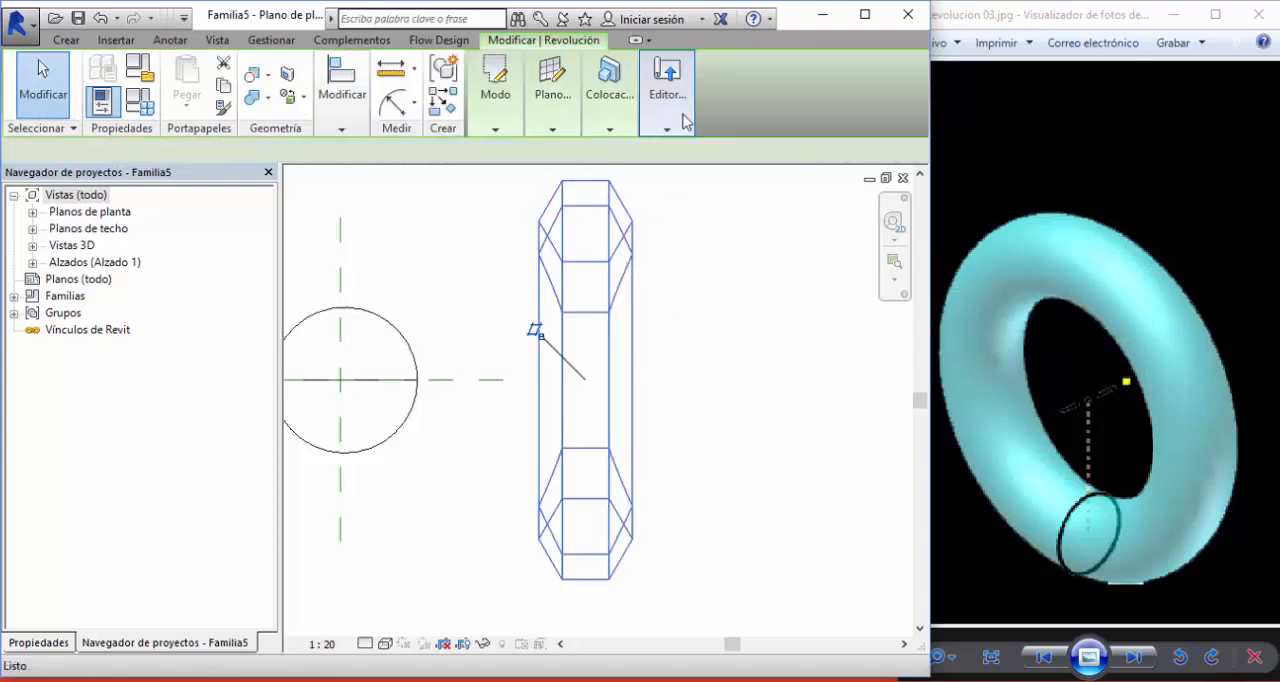
{"action": "left_click", "coordinate": [742, 281]}
- Examine the hexagonal-section ring in the 3D view and compare the three shapes with the Revolucion 03 reference image
{"action": "key", "text": "ctrl+Tab"}
{"action": "mouse_move", "coordinate": [701, 294]}
{"action": "middle_mouse_down", "text": "shift"}
{"action": "mouse_move", "coordinate": [713, 338]}
{"action": "mouse_move", "coordinate": [687, 323]}
{"action": "mouse_move", "coordinate": [740, 323]}
{"action": "mouse_move", "coordinate": [551, 311]}
{"action": "mouse_move", "coordinate": [531, 274]}
{"action": "middle_mouse_up", "text": "shift"}
{"action": "scroll", "coordinate": [531, 272], "scroll_direction": "up", "scroll_amount": 1}
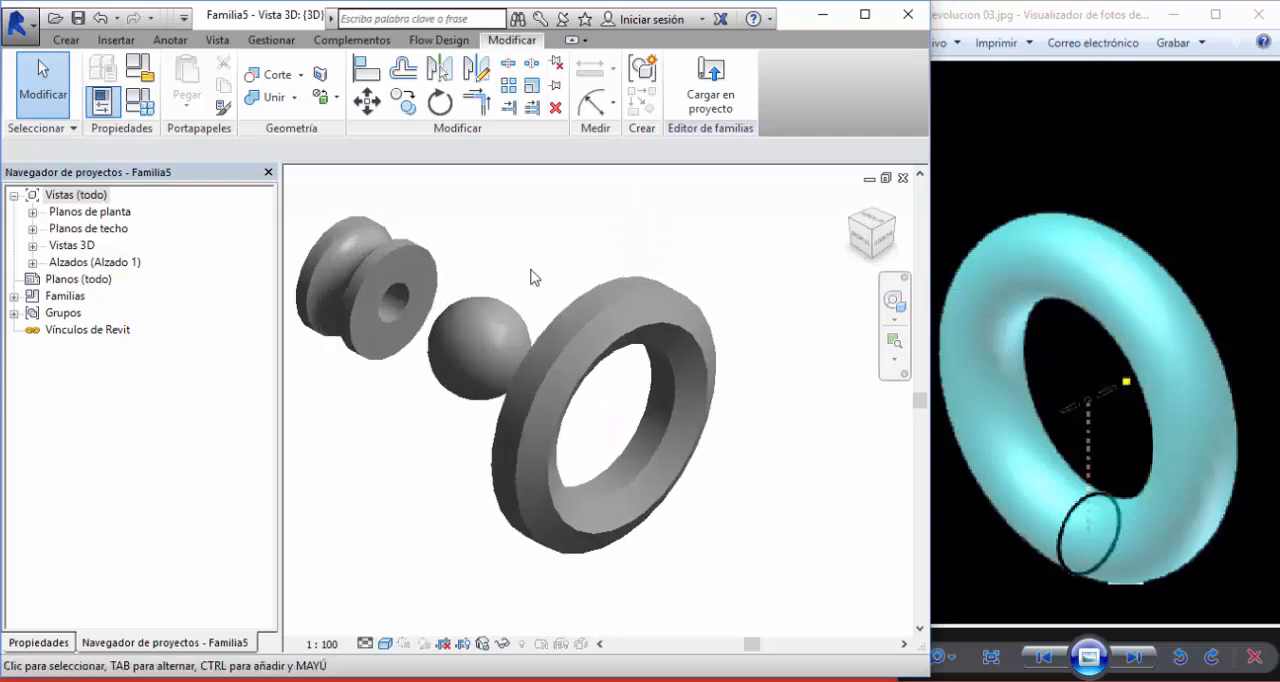
{"action": "scroll", "coordinate": [523, 282], "scroll_direction": "down", "scroll_amount": 3}
{"action": "left_click", "coordinate": [957, 395]}
{"action": "left_click_drag", "start_coordinate": [1012, 380], "coordinate": [1240, 417]}
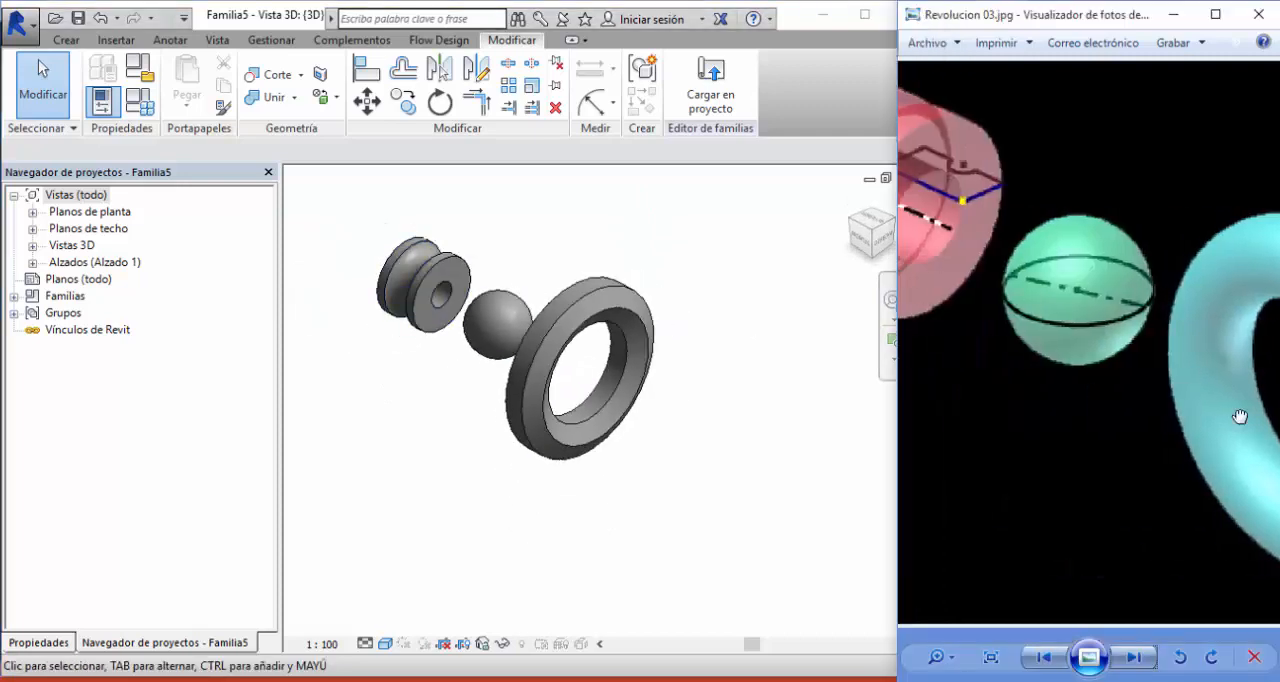
{"action": "left_click_drag", "start_coordinate": [1071, 341], "coordinate": [1174, 313]}
{"action": "left_click_drag", "start_coordinate": [1193, 402], "coordinate": [1239, 437]}
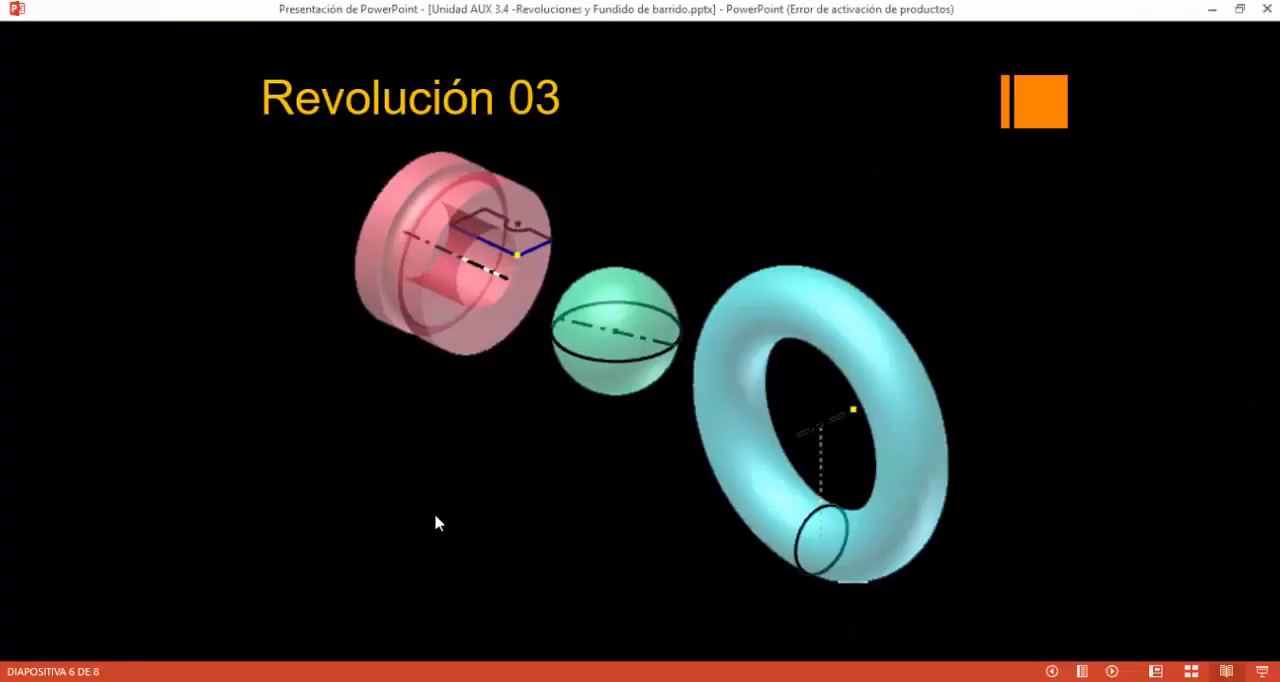
- Advance the presentation to the Revolución 04 slide, show Revolucion 04.jpg in the photo viewer and return to Revit
{"action": "left_click", "coordinate": [435, 515]}
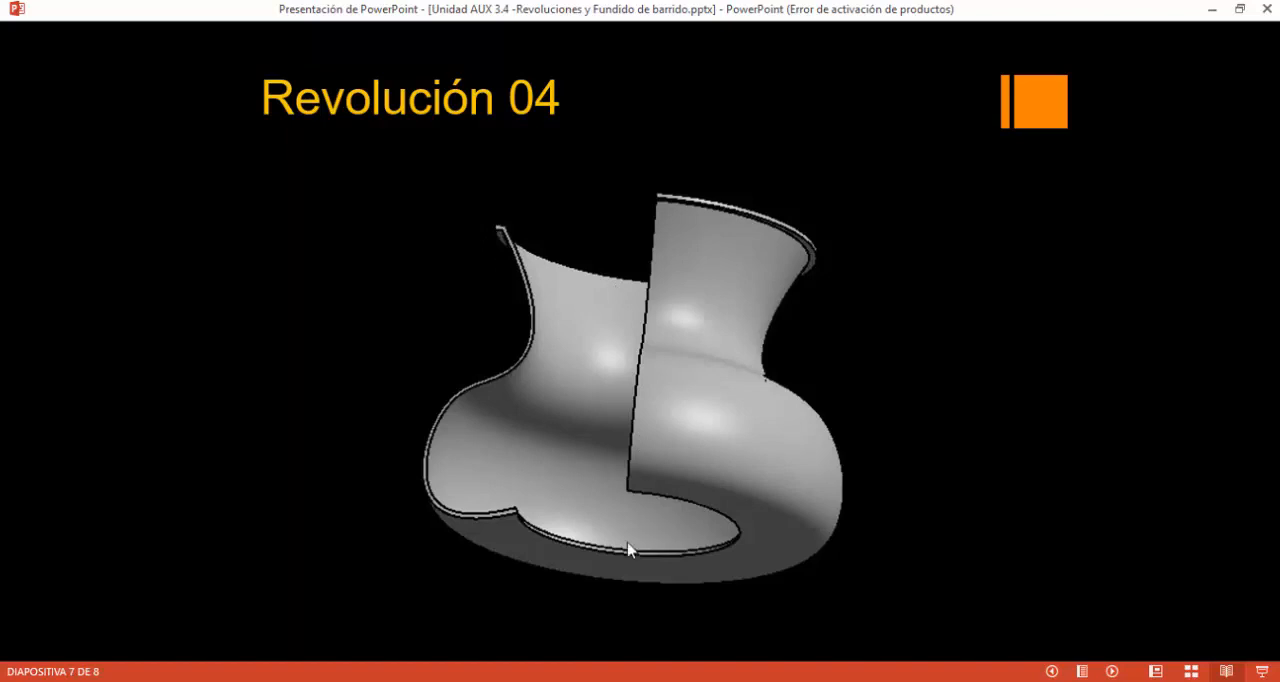
{"action": "key", "text": "alt+Tab"}
{"action": "left_click", "coordinate": [1134, 657]}
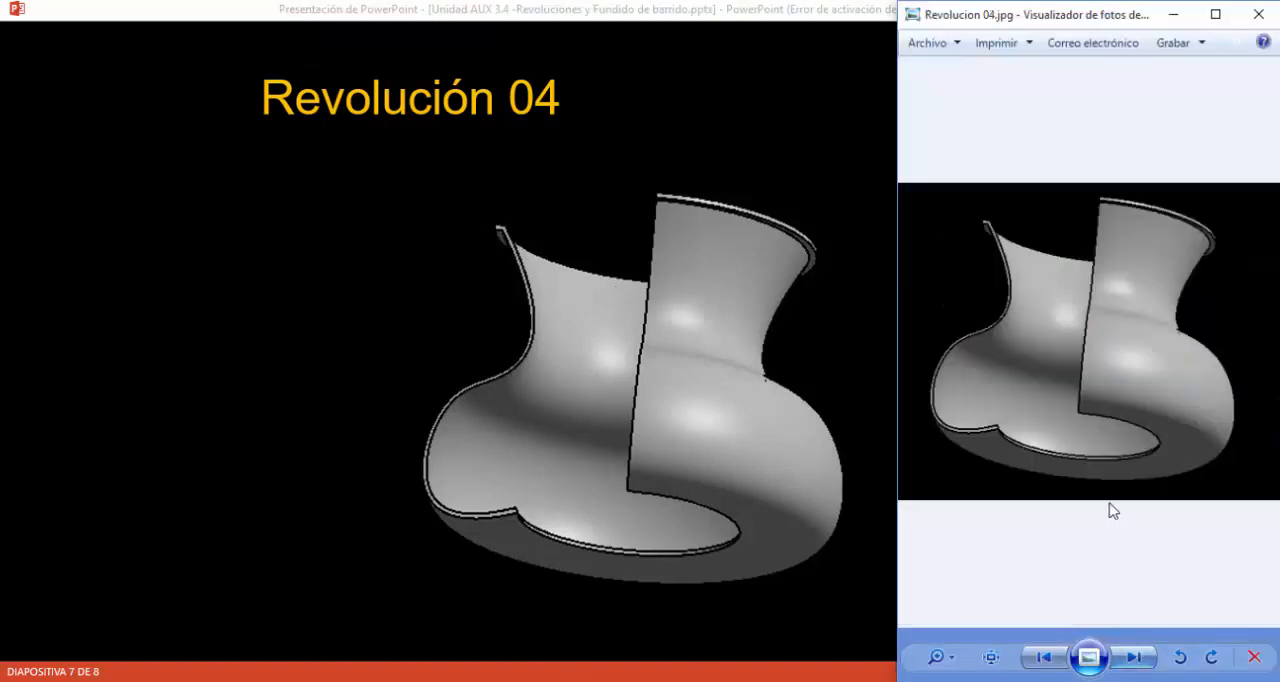
{"action": "key", "text": "alt+Tab"}
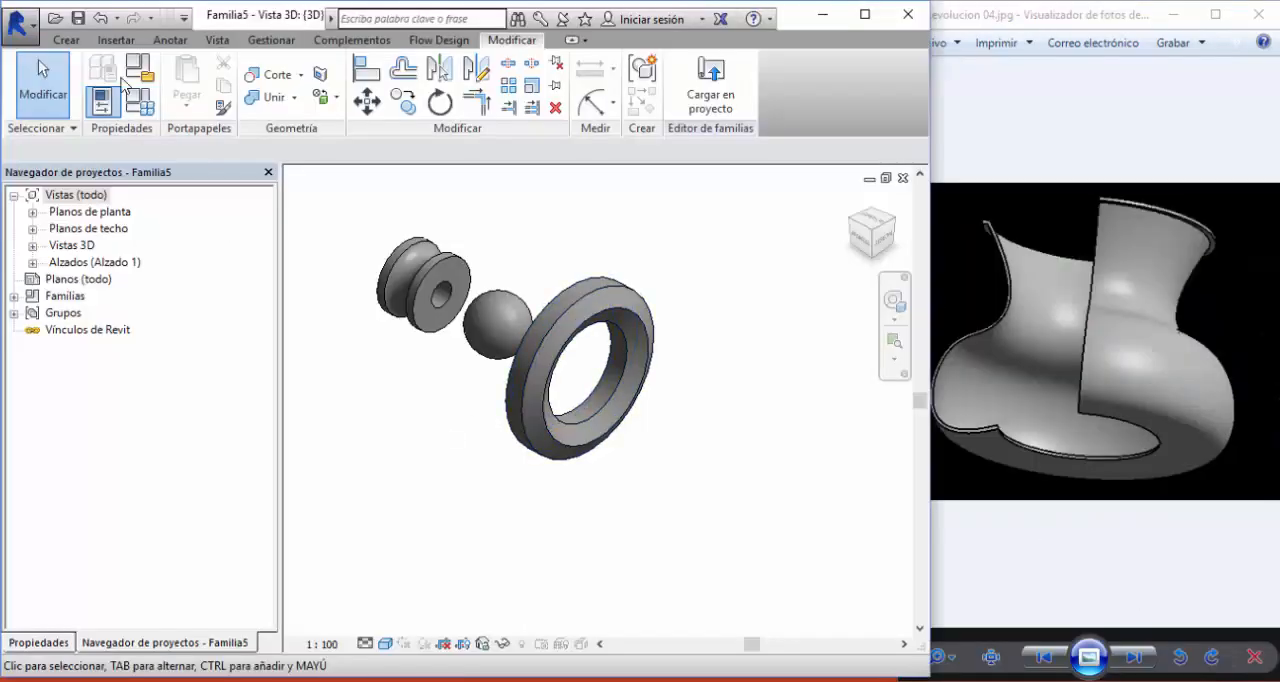
- Save the family as Revolucion 03 in the Unidad 3D - Revoluciones Dataset folder and close it
{"action": "left_click", "coordinate": [78, 19]}
{"action": "left_click", "coordinate": [465, 234]}
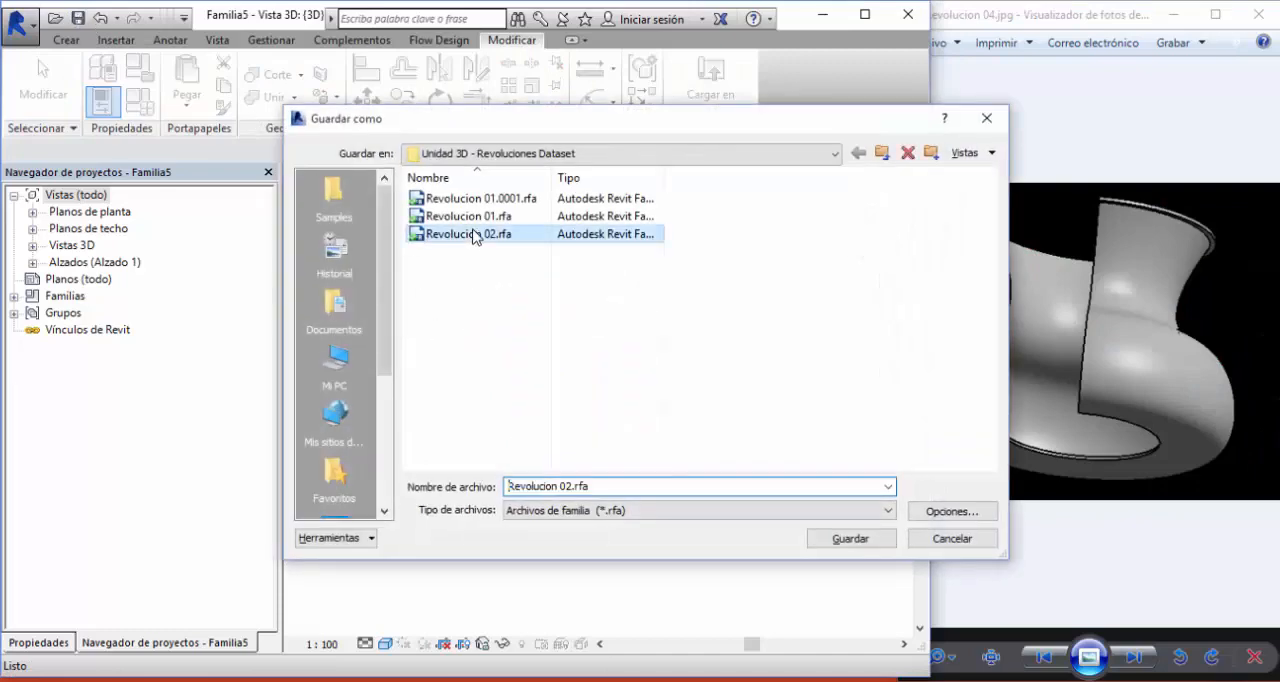
{"action": "left_click", "coordinate": [592, 486]}
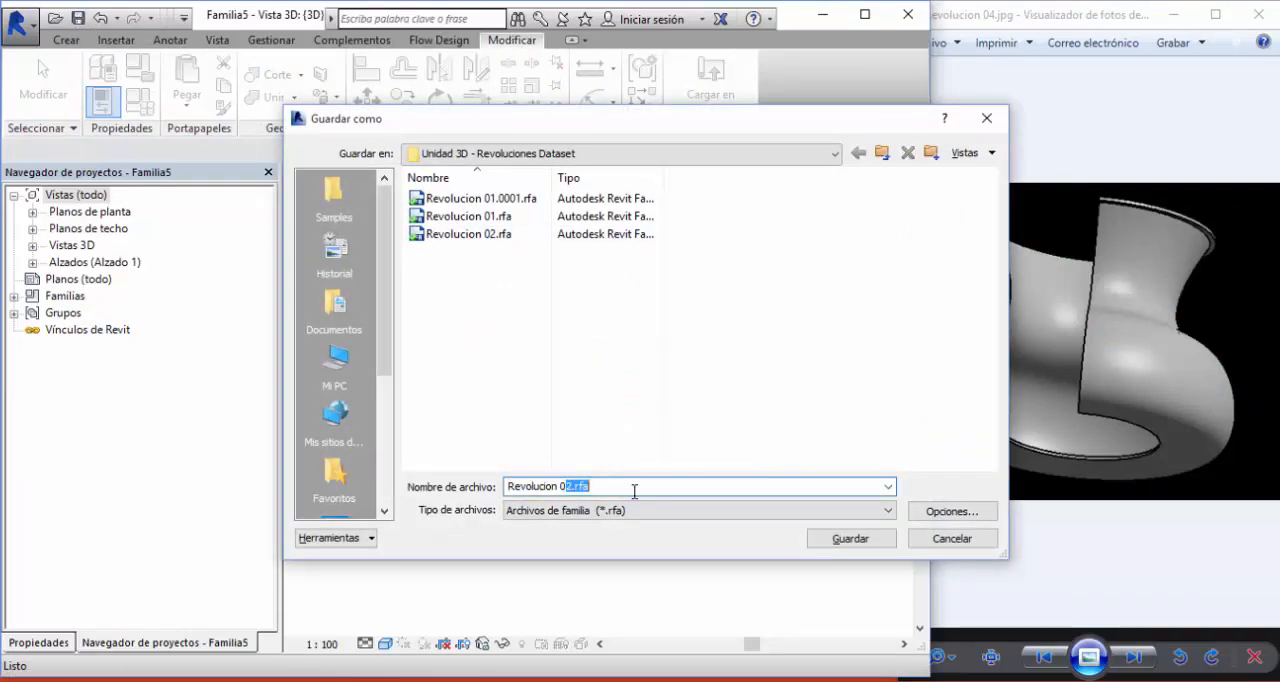
{"action": "type", "text": "3"}
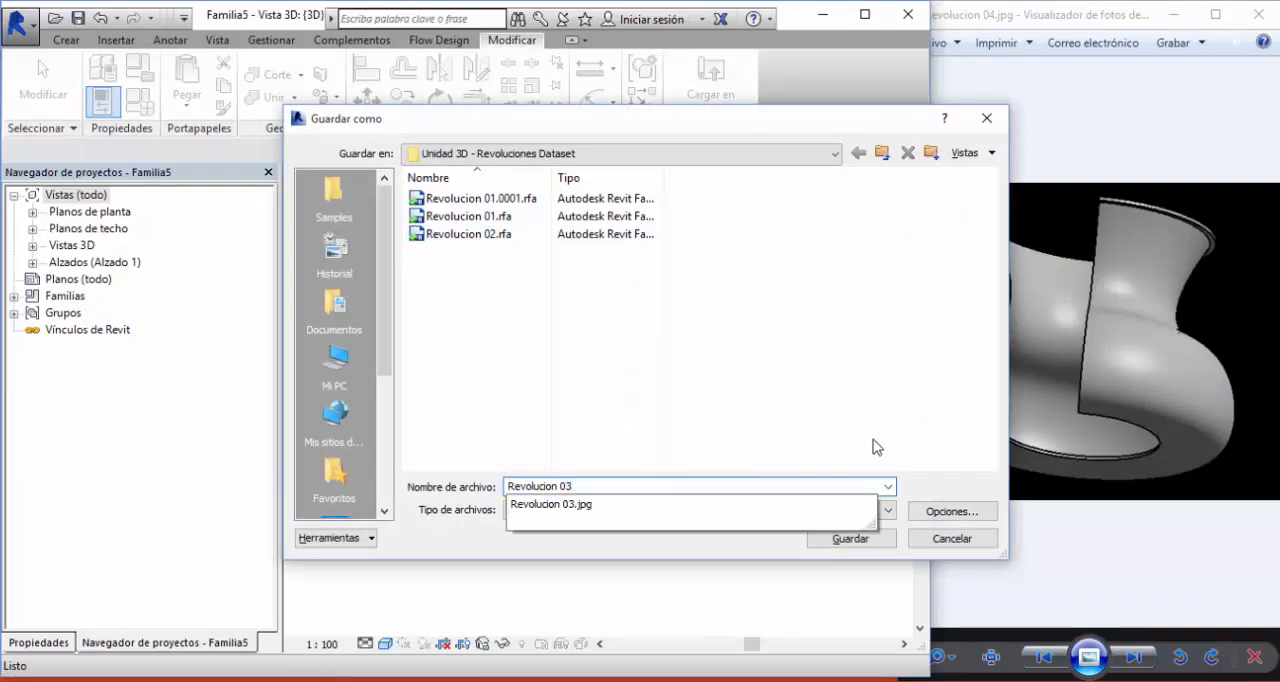
{"action": "left_click", "coordinate": [850, 538]}
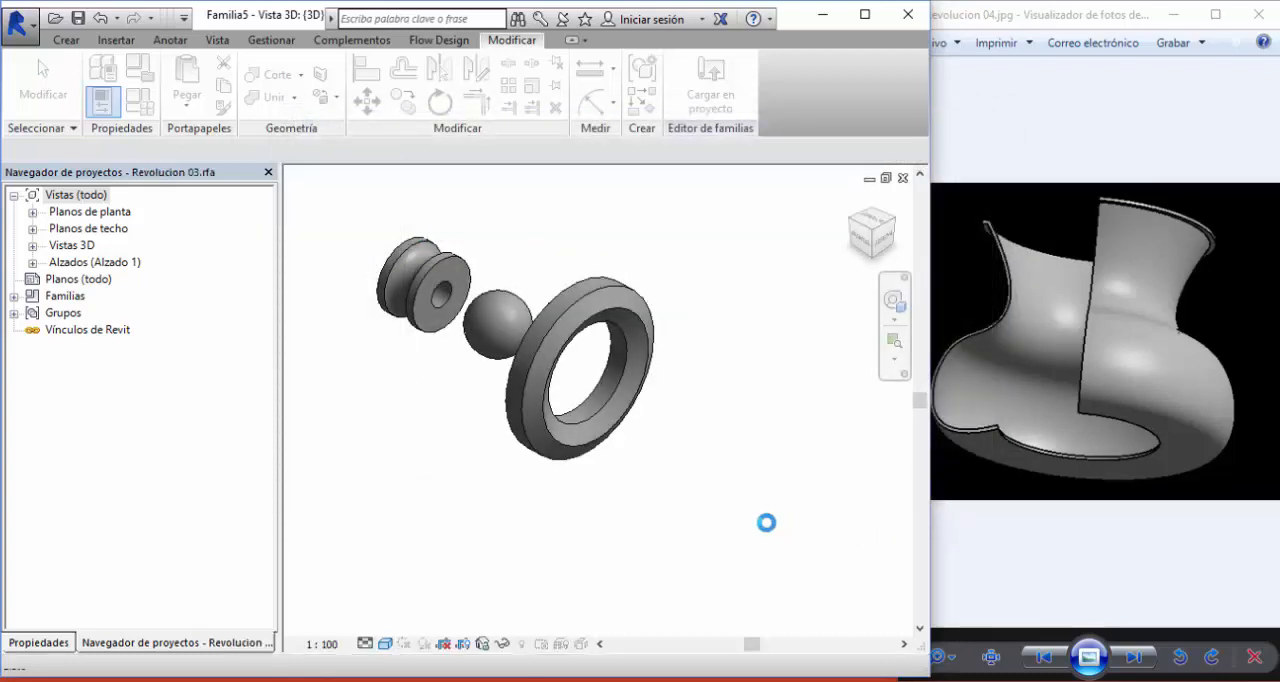
{"action": "left_click", "coordinate": [17, 22]}
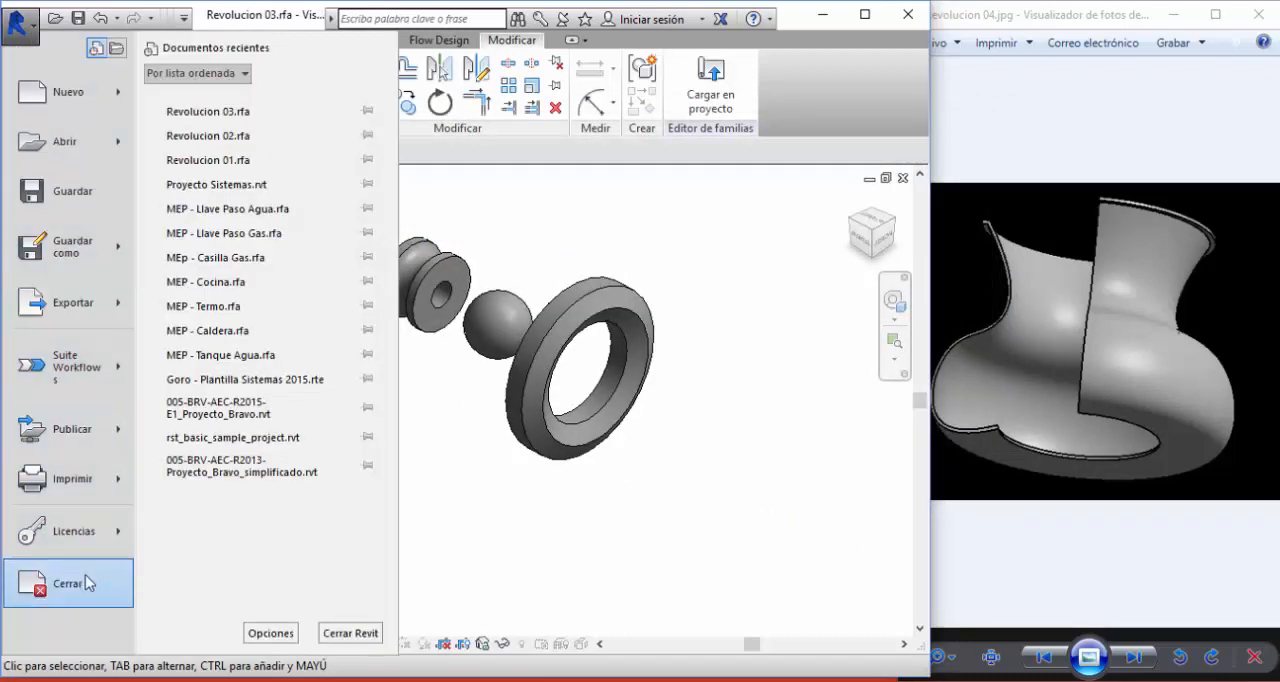
{"action": "left_click", "coordinate": [70, 583]}
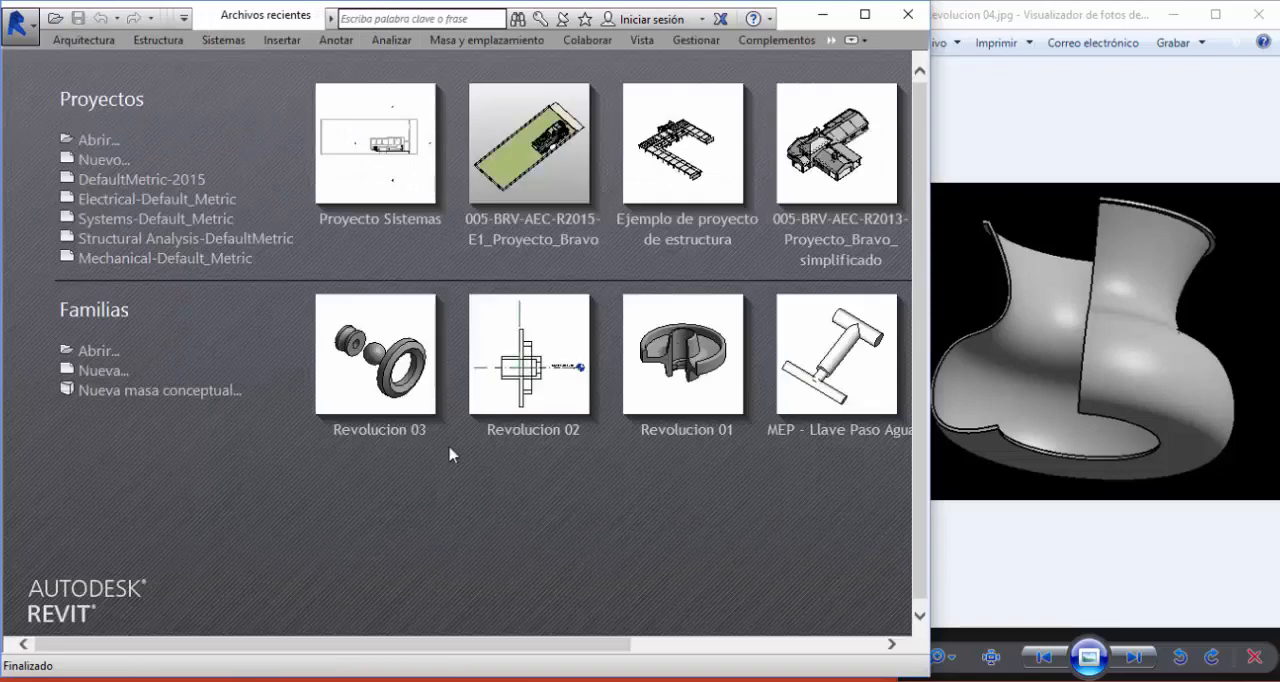
- Create a new family from the Modelo genérico métrico.rft template
{"action": "left_click", "coordinate": [104, 371]}
{"action": "left_click", "coordinate": [420, 378]}
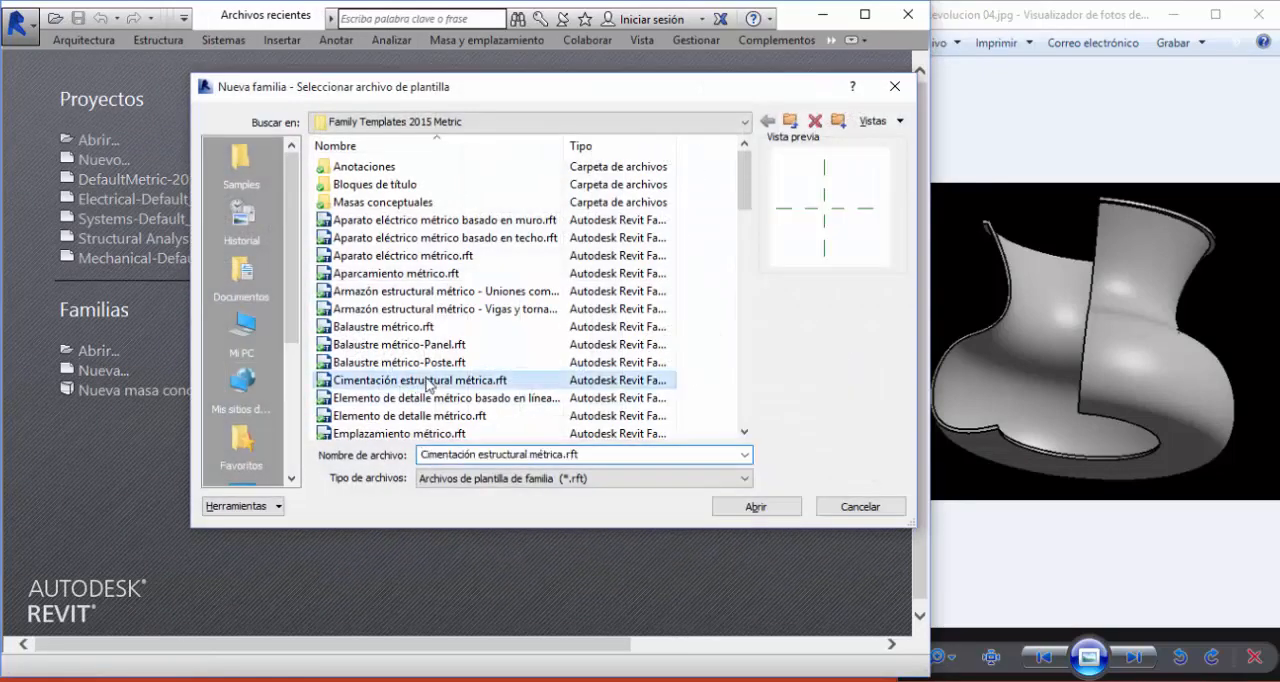
{"action": "scroll", "coordinate": [430, 385], "scroll_direction": "down", "scroll_amount": 5}
{"action": "scroll", "coordinate": [428, 385], "scroll_direction": "down", "scroll_amount": 4}
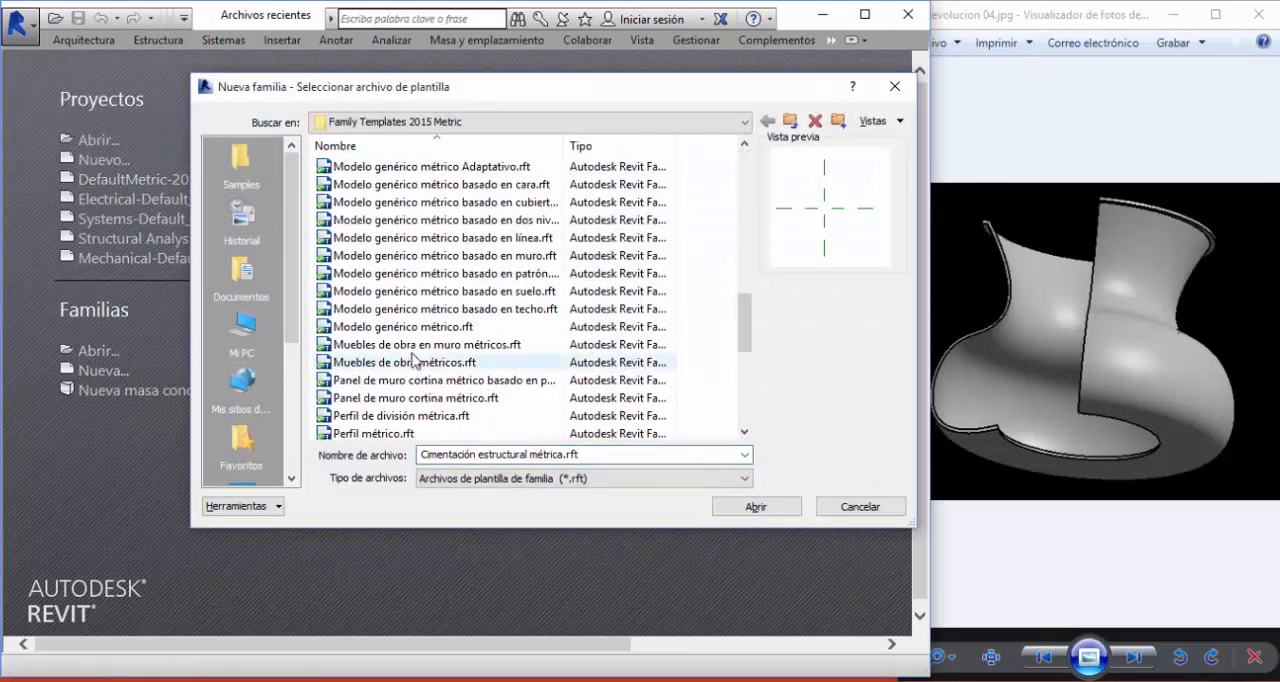
{"action": "left_click", "coordinate": [430, 344]}
{"action": "left_click", "coordinate": [420, 326]}
{"action": "left_click", "coordinate": [755, 507]}
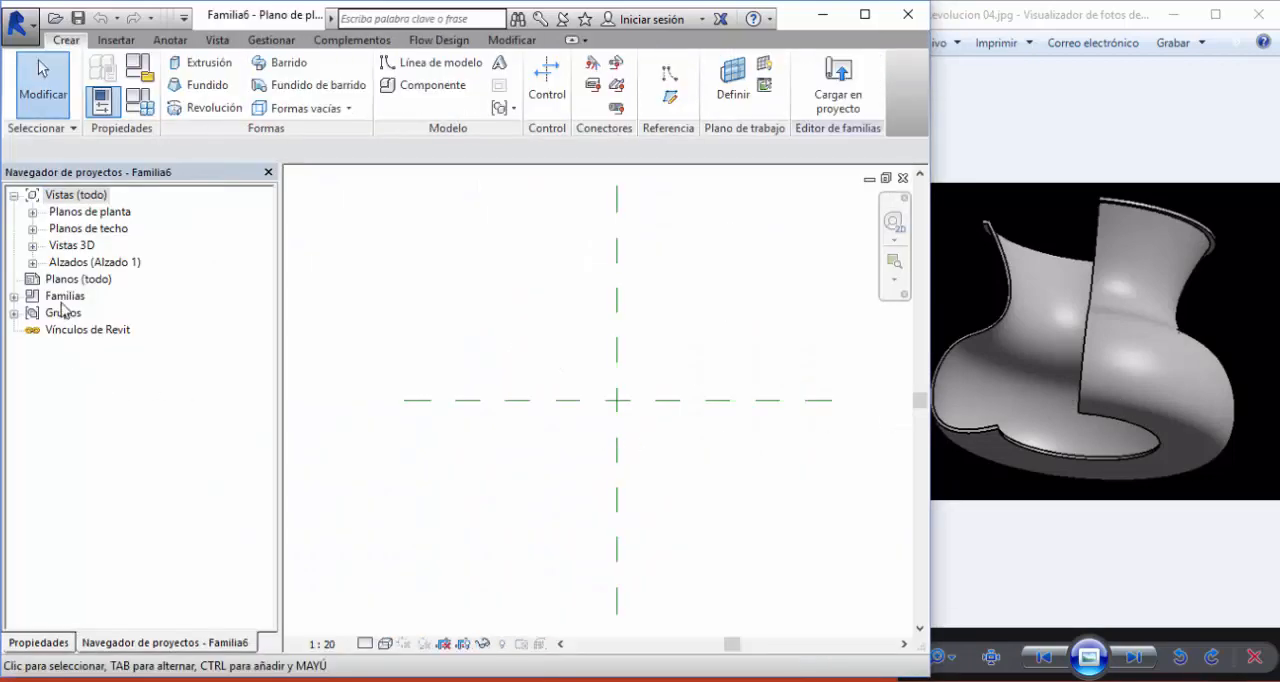
- Open the Frontal elevation view of the new family
{"action": "double_click", "coordinate": [64, 264]}
{"action": "double_click", "coordinate": [86, 296]}
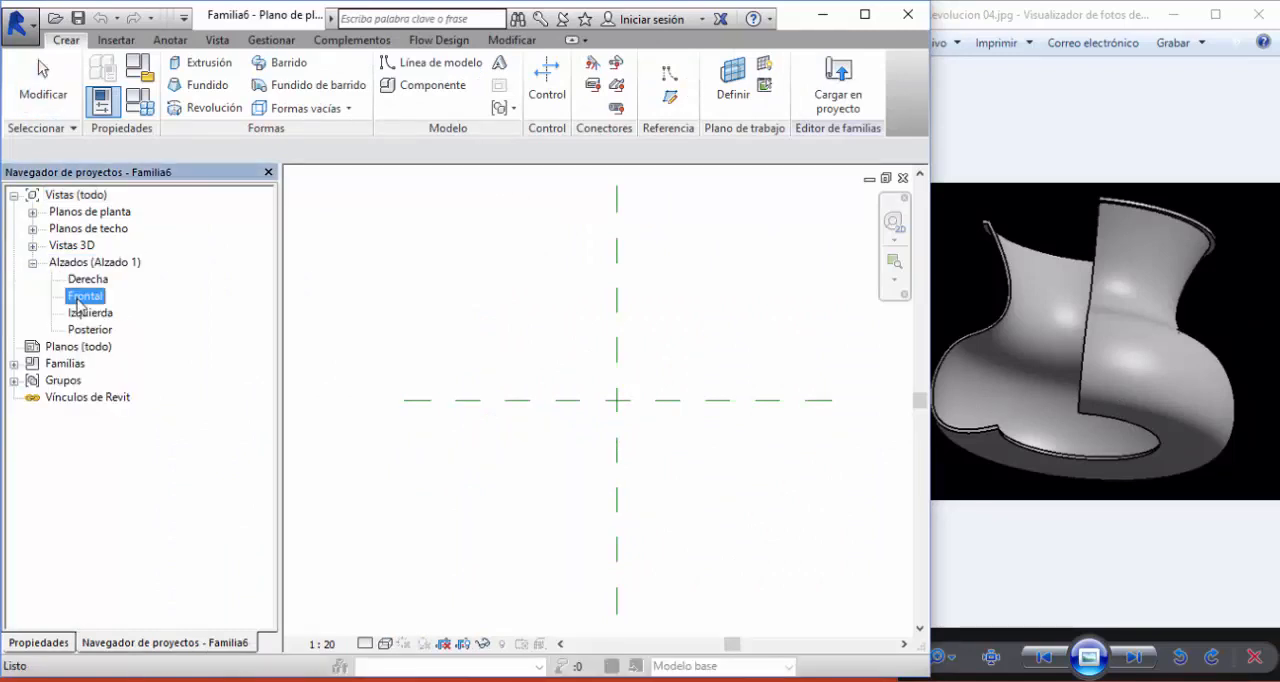
{"action": "middle_click_drag", "start_coordinate": [698, 411], "coordinate": [725, 390]}
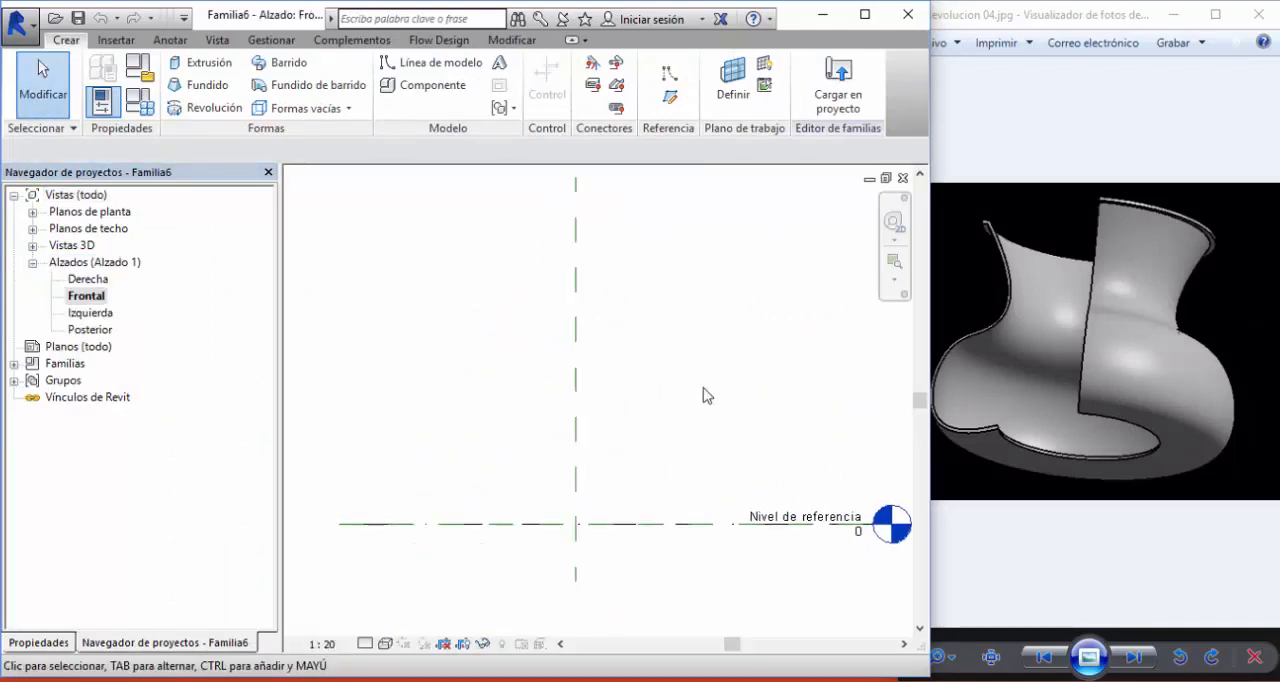
- Start a revolution and draw a vertical axis line about 1166 long on the central reference plane, crossing the reference level
{"action": "left_click", "coordinate": [186, 107]}
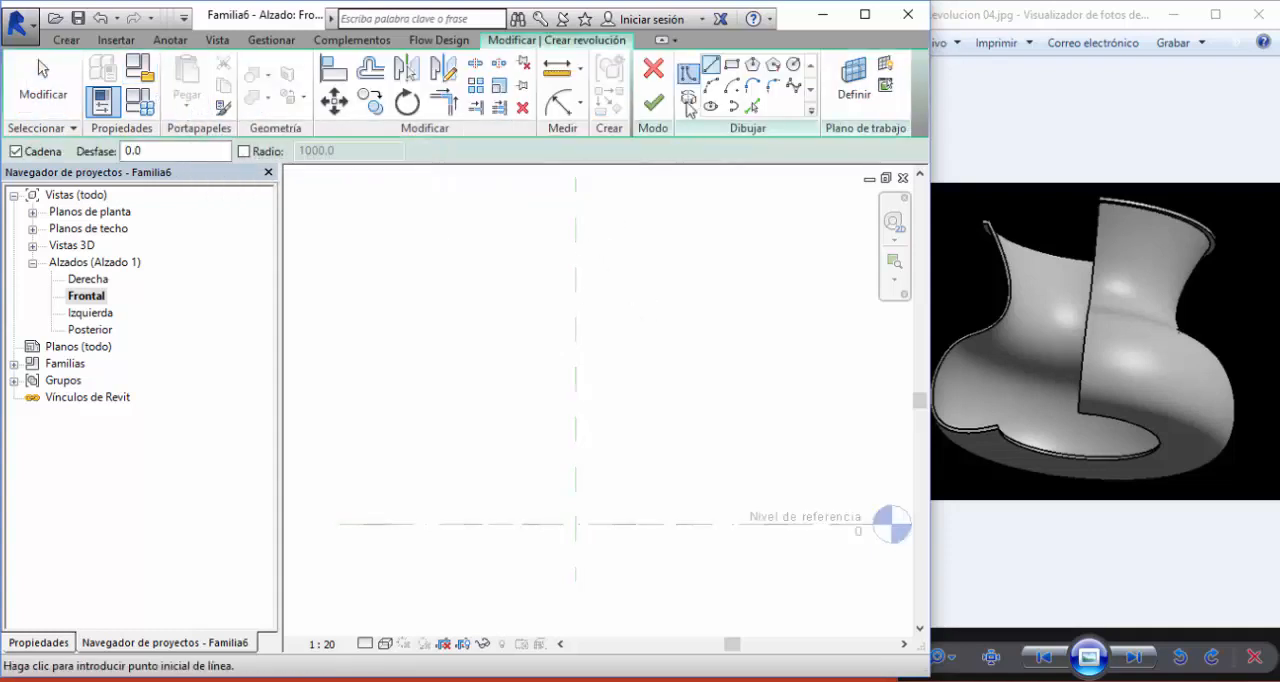
{"action": "left_click", "coordinate": [688, 100]}
{"action": "left_click", "coordinate": [577, 400]}
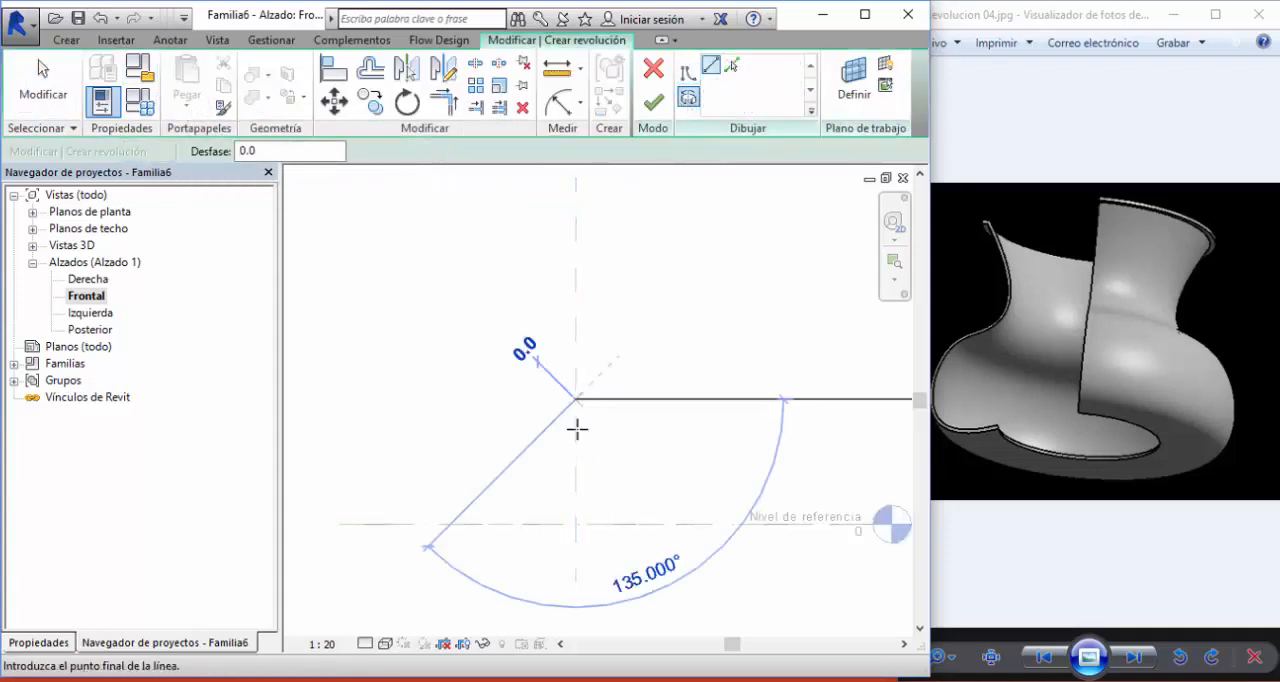
{"action": "left_click", "coordinate": [576, 580]}
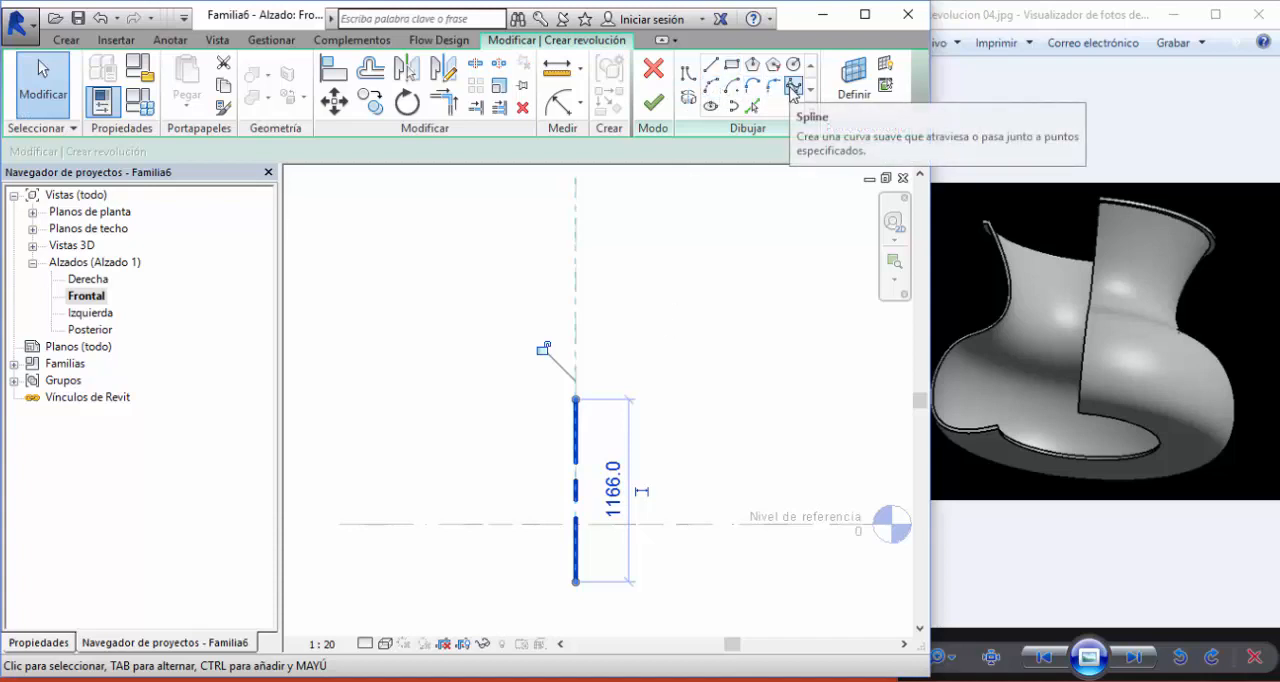
{"action": "left_click", "coordinate": [793, 90]}
{"action": "middle_click_drag", "start_coordinate": [640, 371], "coordinate": [714, 257]}
{"action": "scroll", "coordinate": [615, 420], "scroll_direction": "up", "scroll_amount": 1}
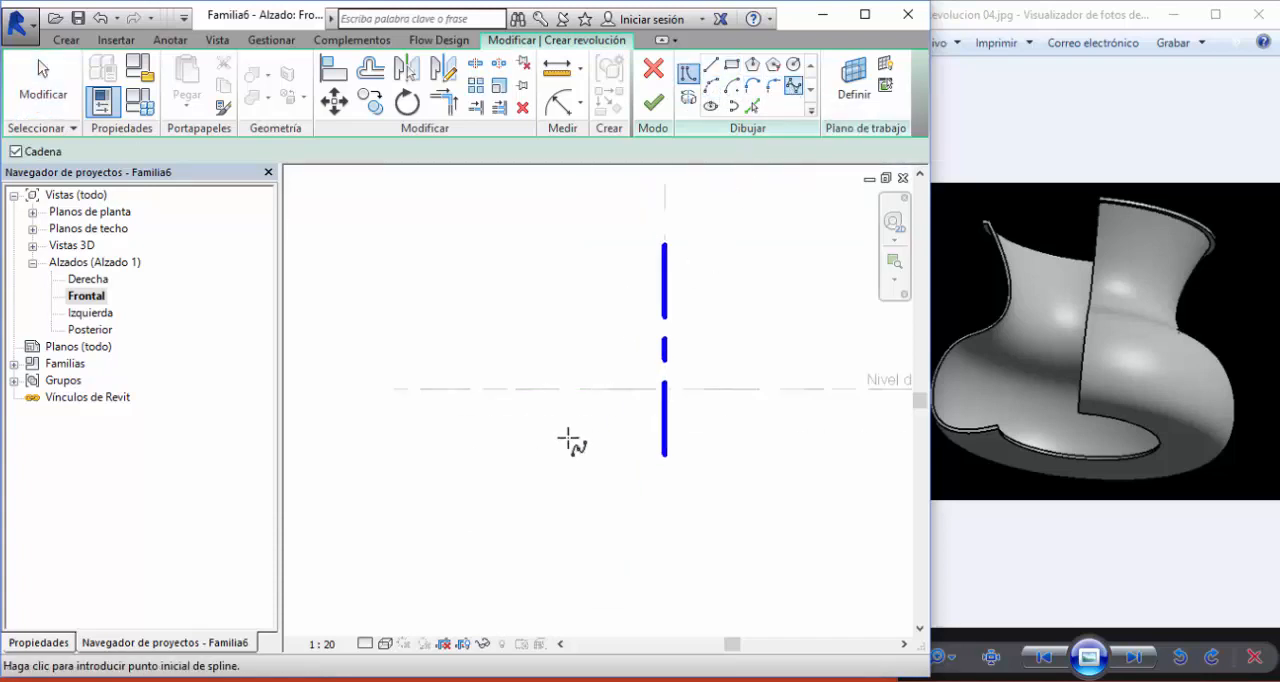
{"action": "scroll", "coordinate": [567, 440], "scroll_direction": "up", "scroll_amount": 2}
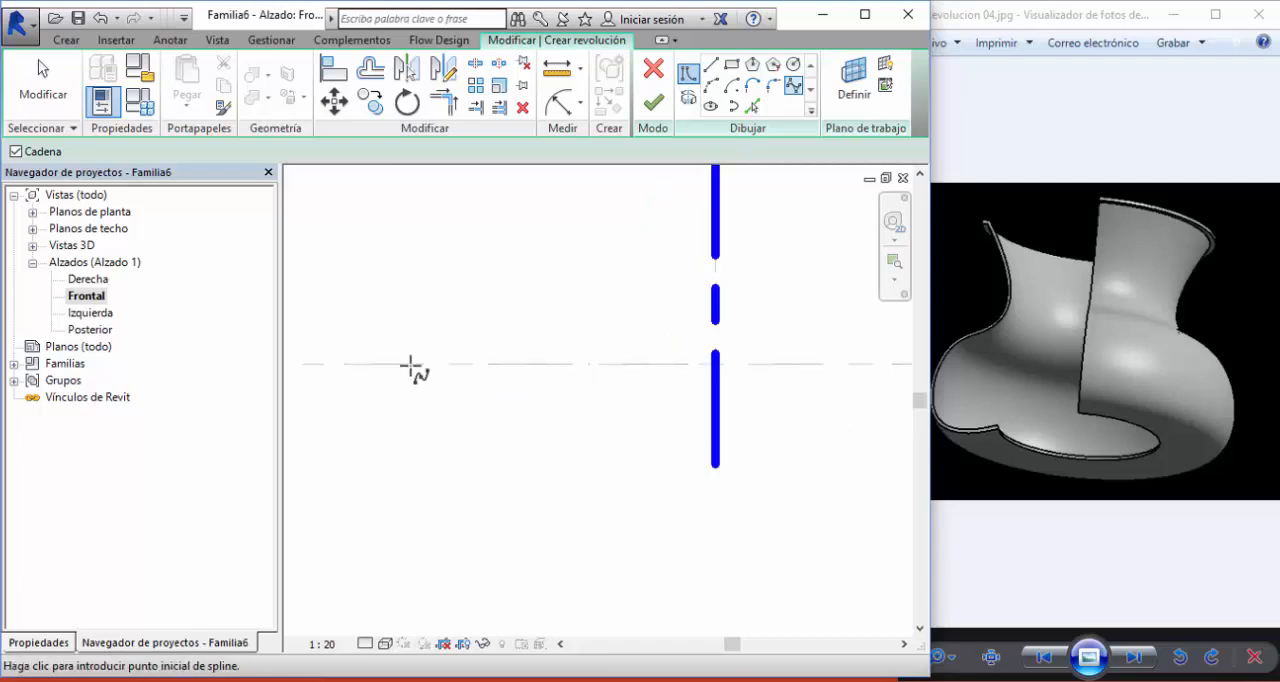
{"action": "left_click", "coordinate": [632, 409]}
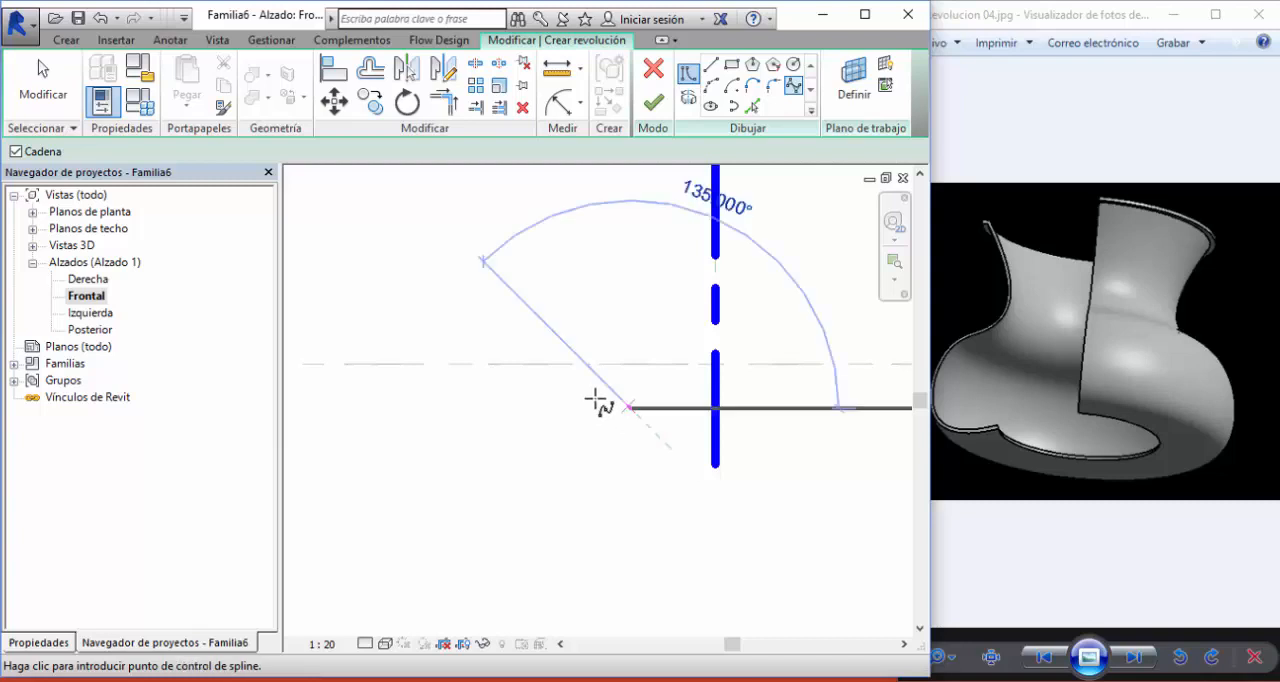
{"action": "left_click", "coordinate": [457, 409]}
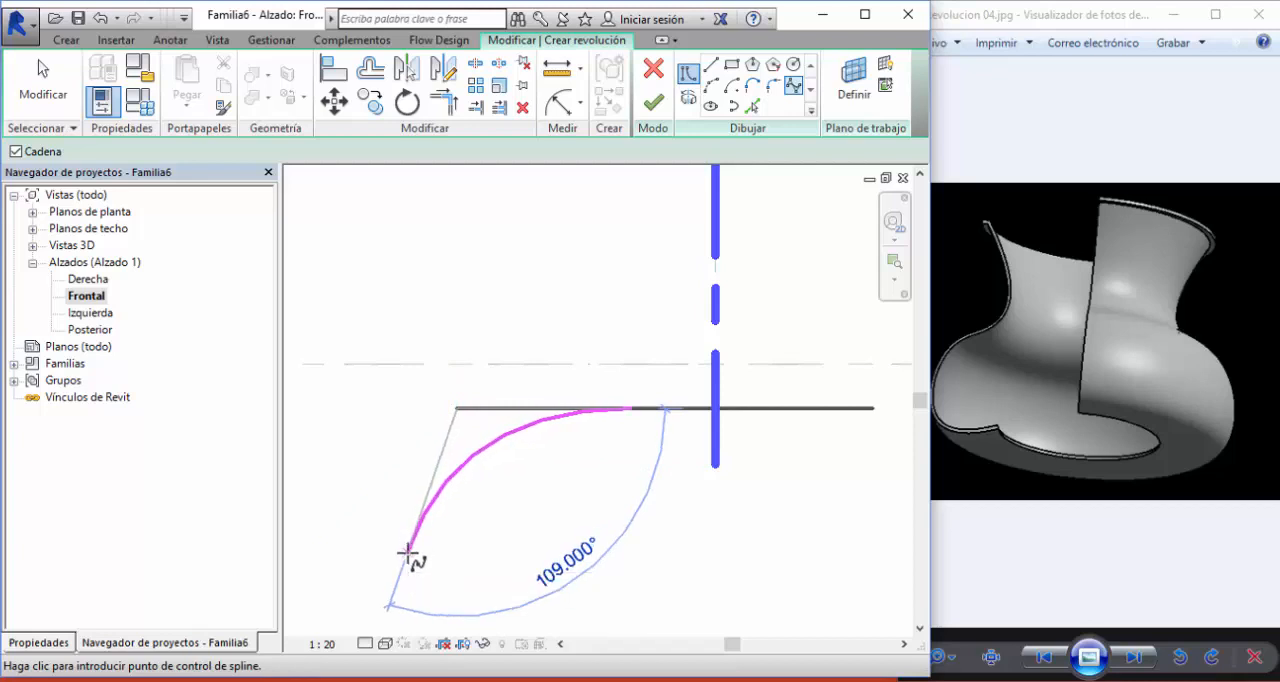
{"action": "left_click", "coordinate": [410, 549]}
{"action": "middle_click_drag", "start_coordinate": [412, 549], "coordinate": [481, 399]}
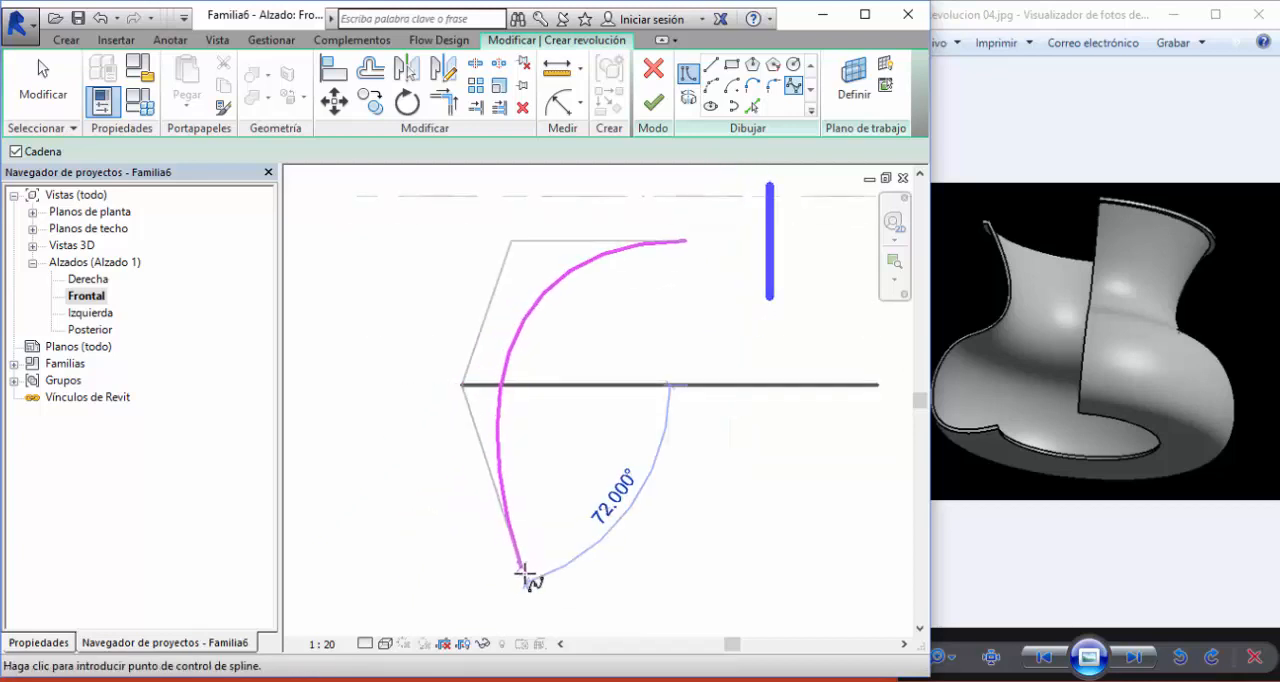
{"action": "left_click", "coordinate": [529, 579]}
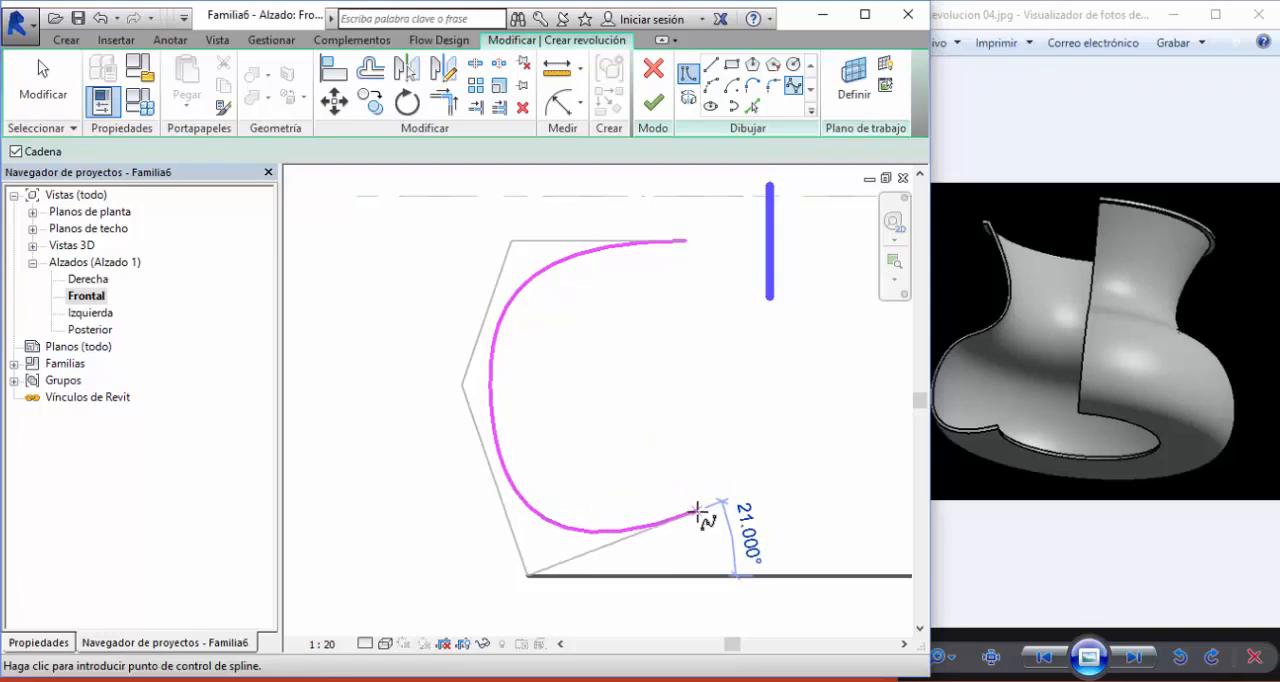
{"action": "left_click", "coordinate": [722, 548]}
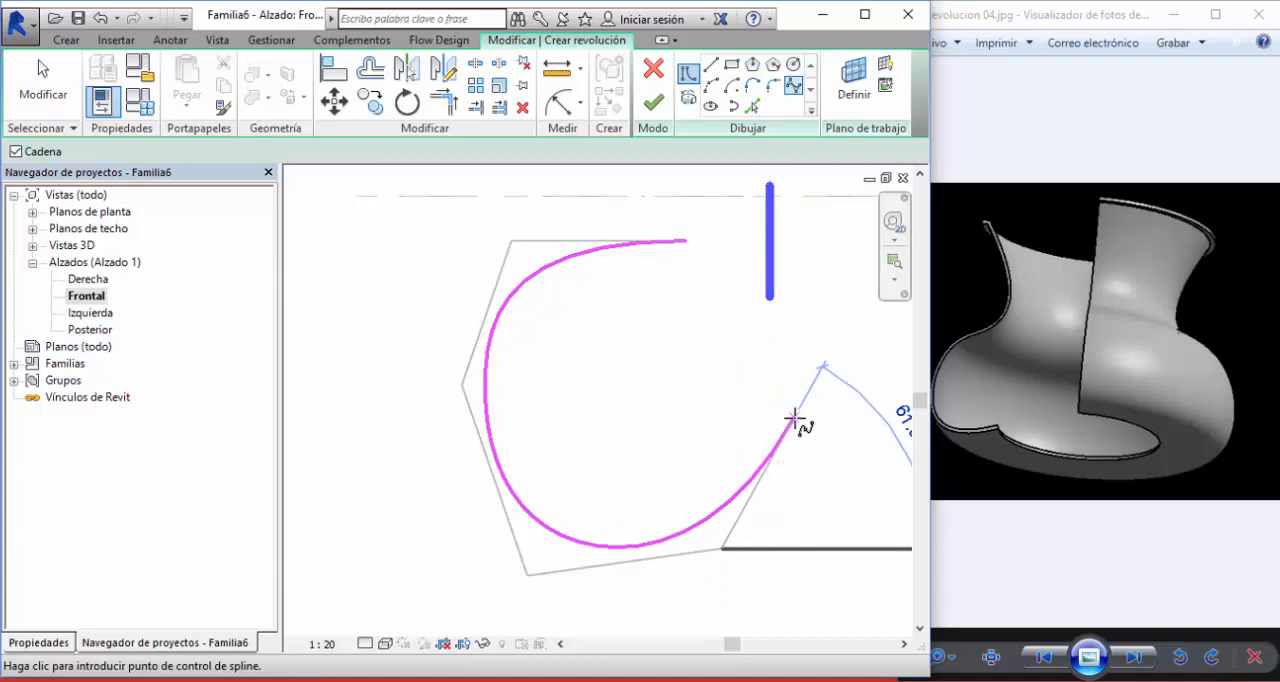
{"action": "key", "text": "Escape"}
{"action": "key", "text": "Escape"}
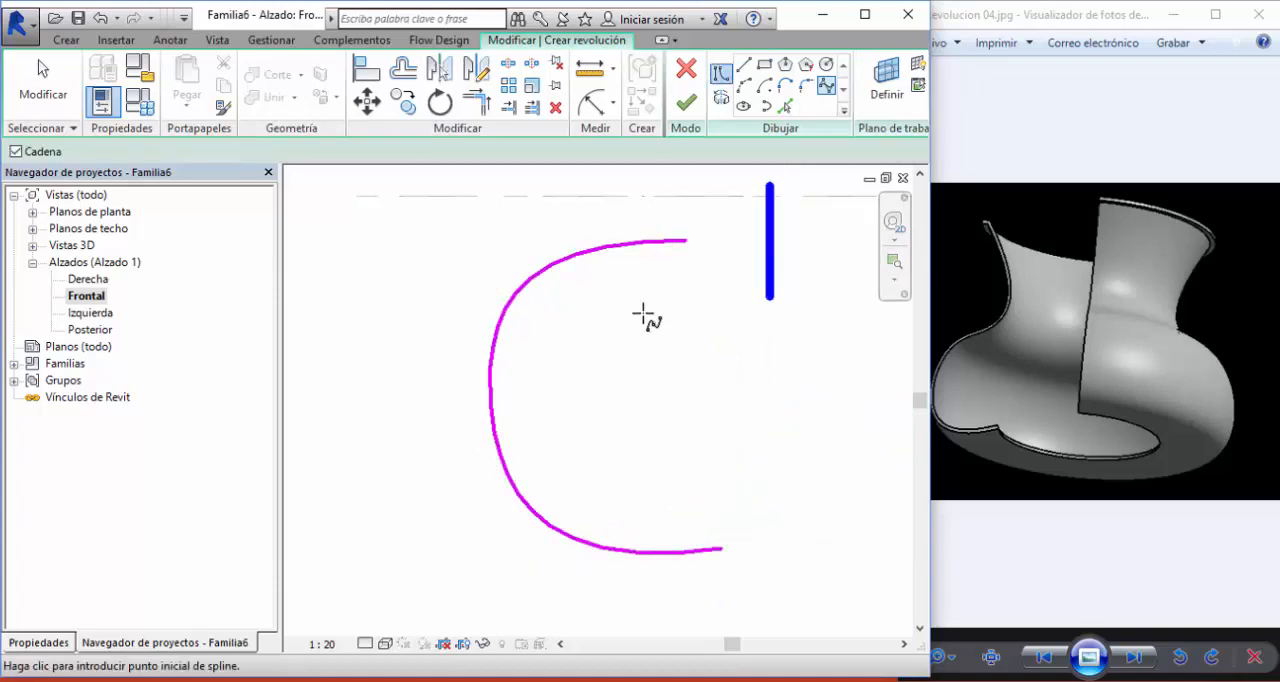
{"action": "left_click", "coordinate": [604, 258]}
{"action": "key", "text": "Delete"}
{"action": "middle_click_drag", "start_coordinate": [670, 260], "coordinate": [620, 443]}
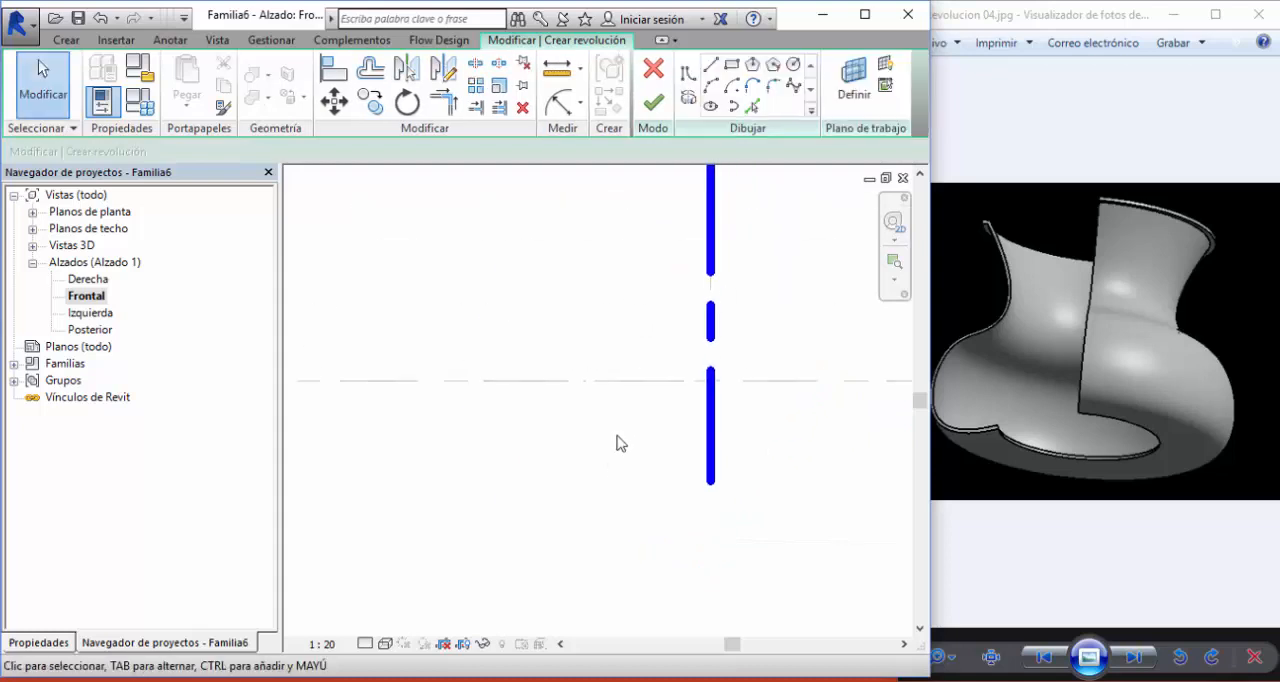
- Draw a control-point spline beside the axis for the vase's outer profile, from the base opening around the belly and narrow neck to the rim
{"action": "left_click", "coordinate": [793, 88]}
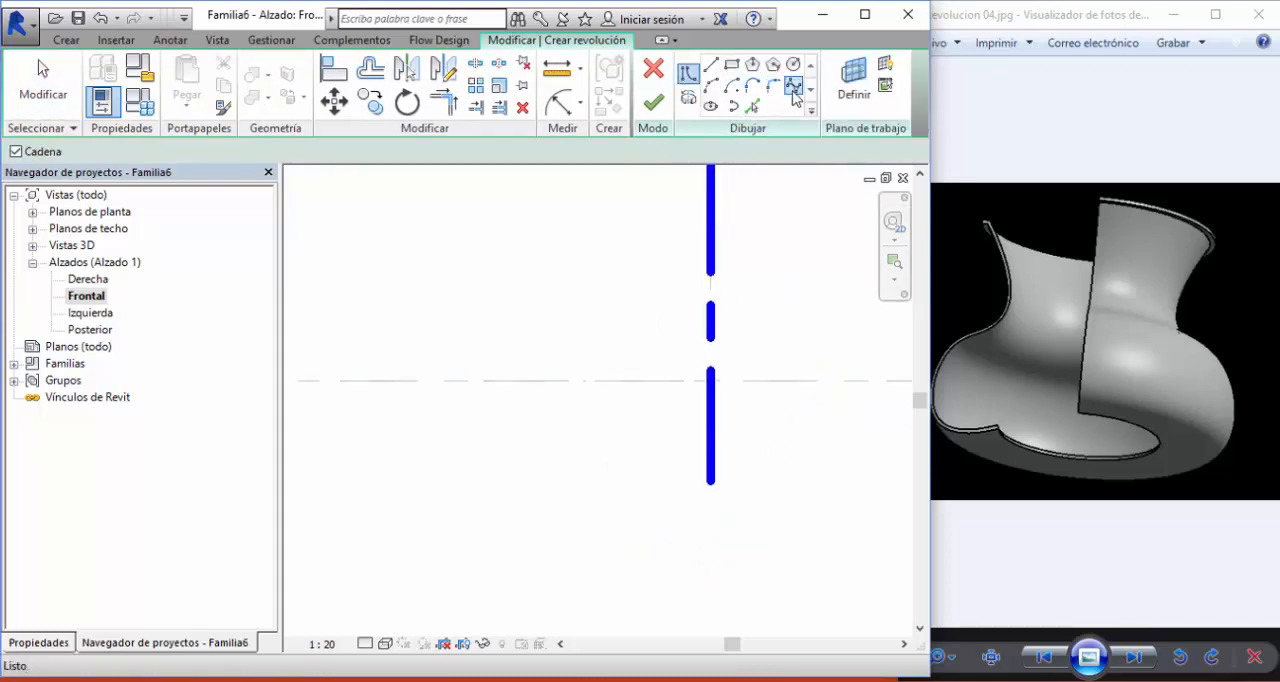
{"action": "left_click", "coordinate": [663, 451]}
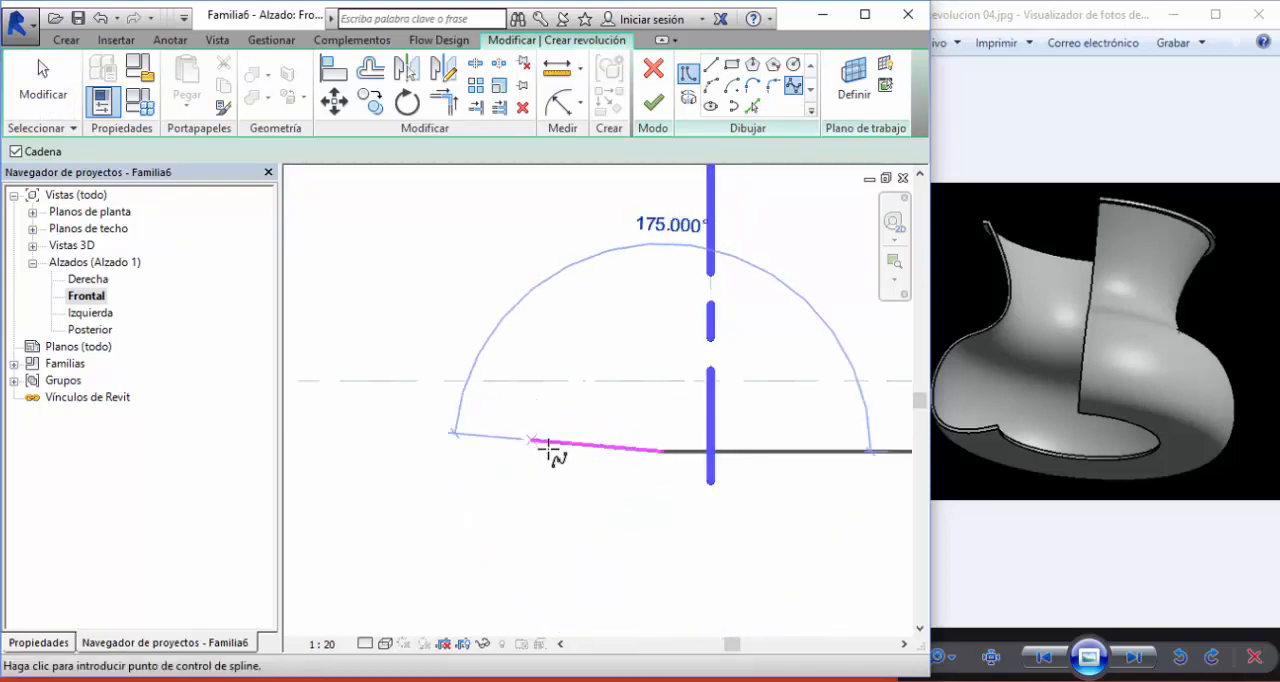
{"action": "left_click", "coordinate": [556, 511]}
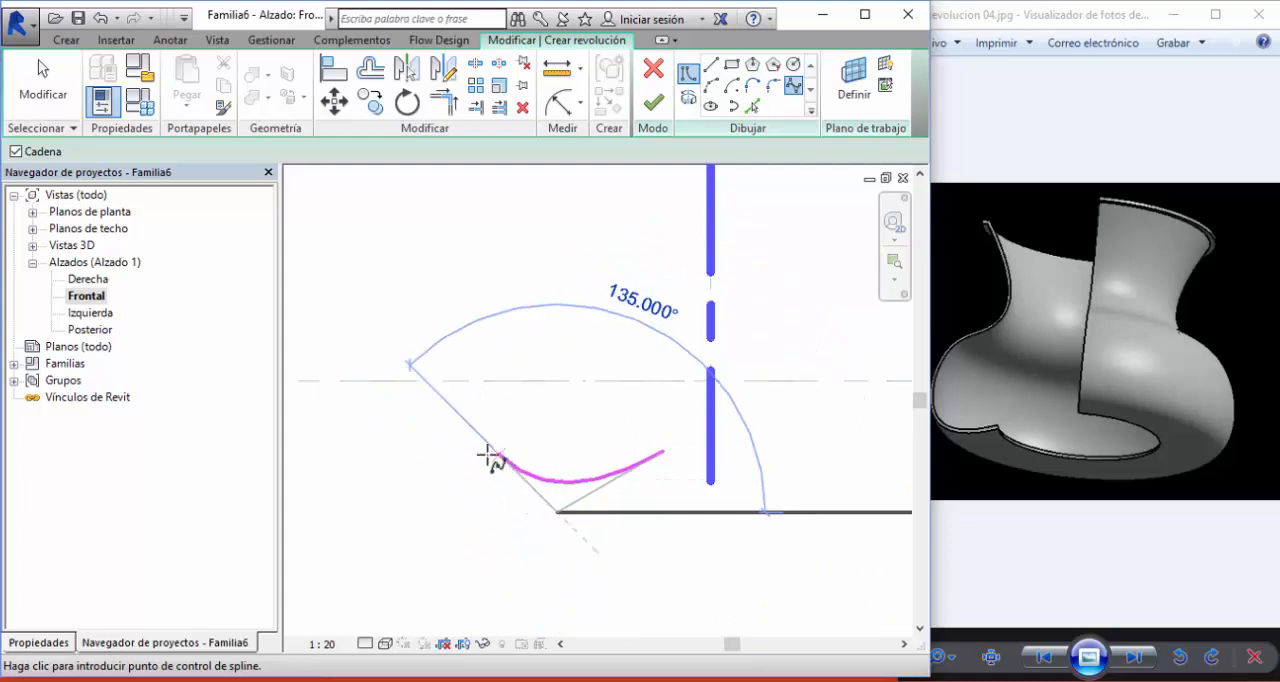
{"action": "left_click", "coordinate": [468, 424]}
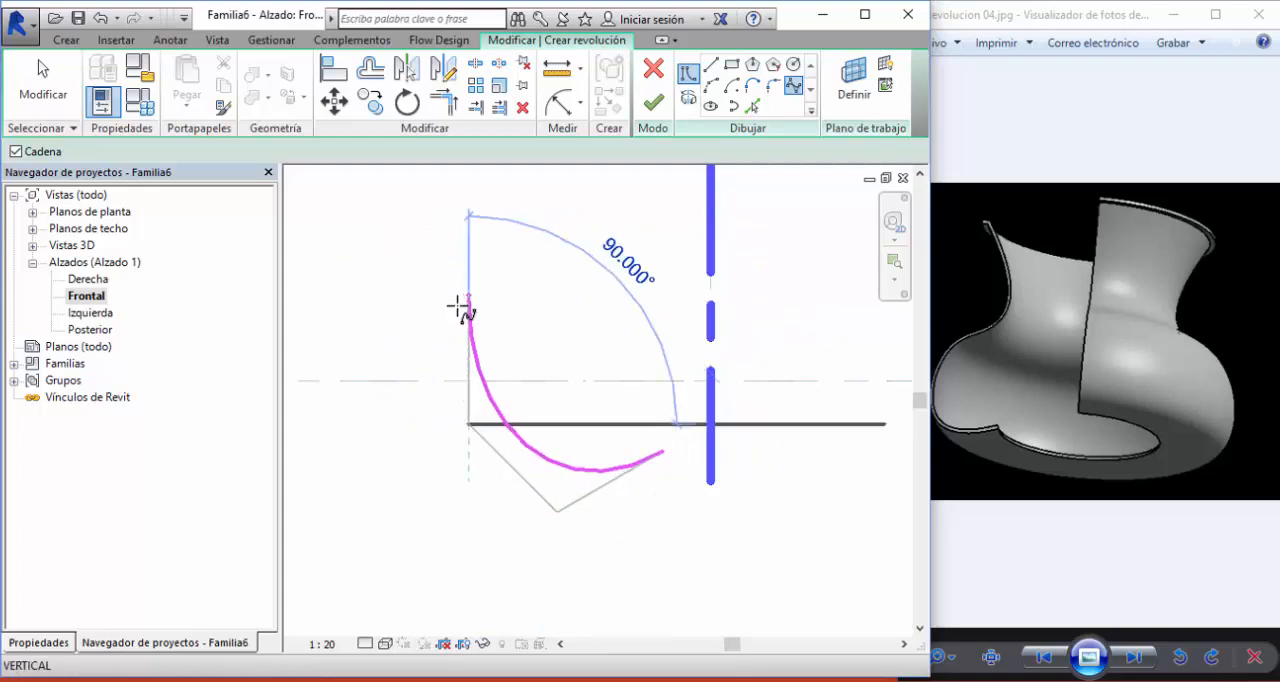
{"action": "left_click", "coordinate": [460, 318]}
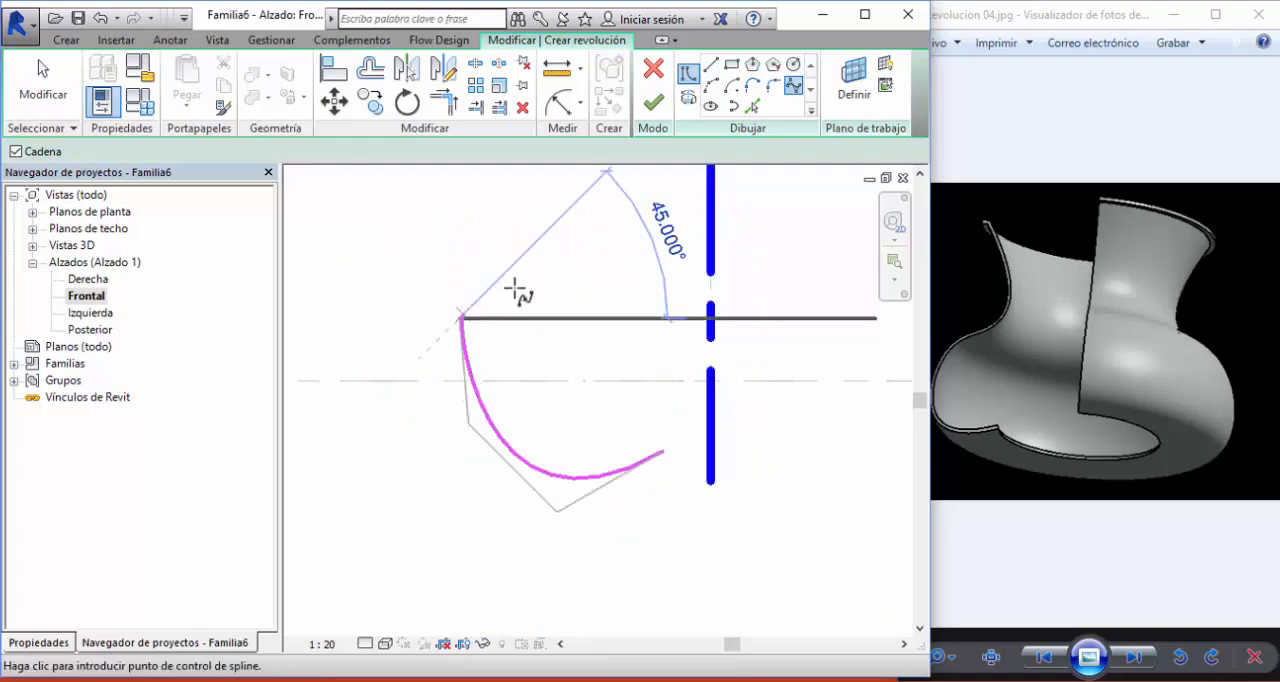
{"action": "left_click", "coordinate": [558, 247]}
{"action": "middle_click_drag", "start_coordinate": [558, 247], "coordinate": [591, 345]}
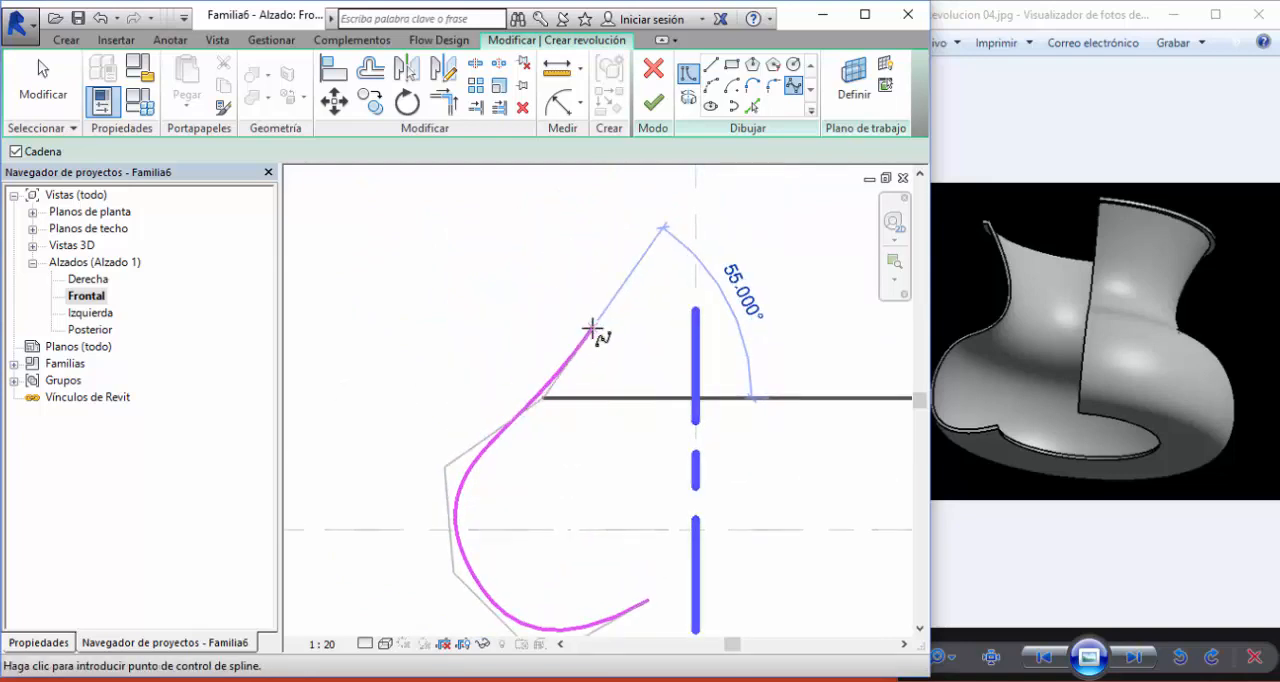
{"action": "left_click", "coordinate": [586, 324]}
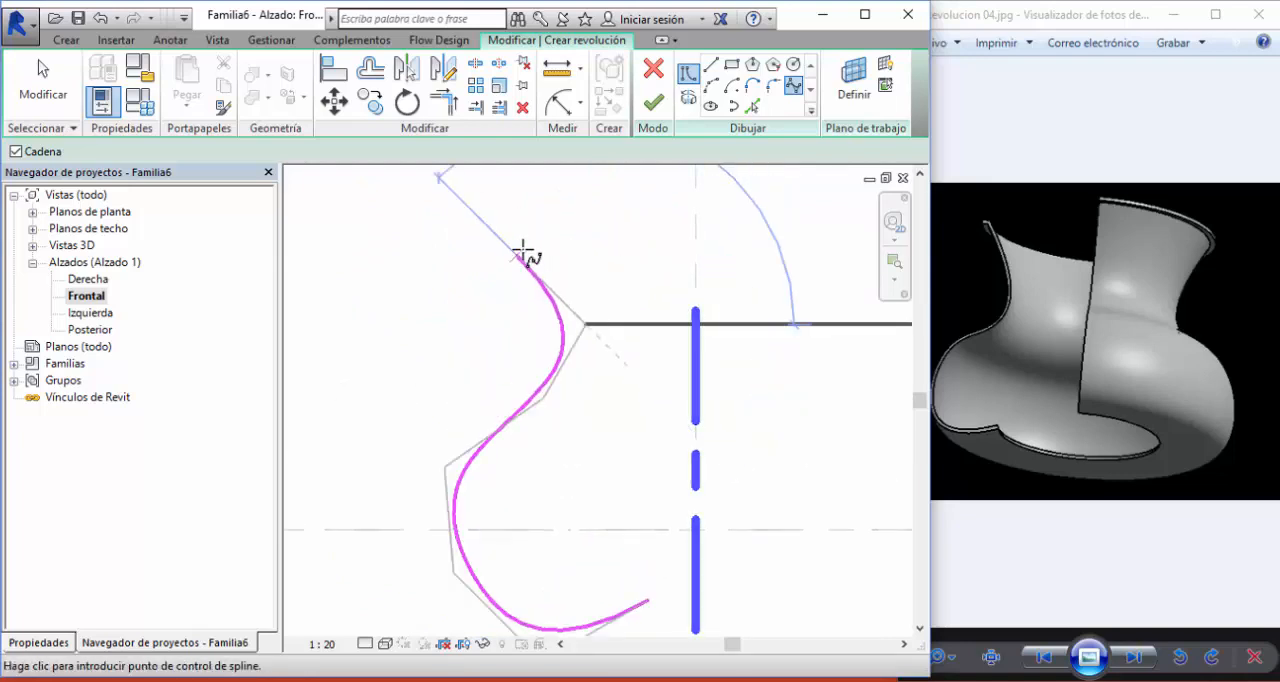
{"action": "left_click", "coordinate": [529, 200]}
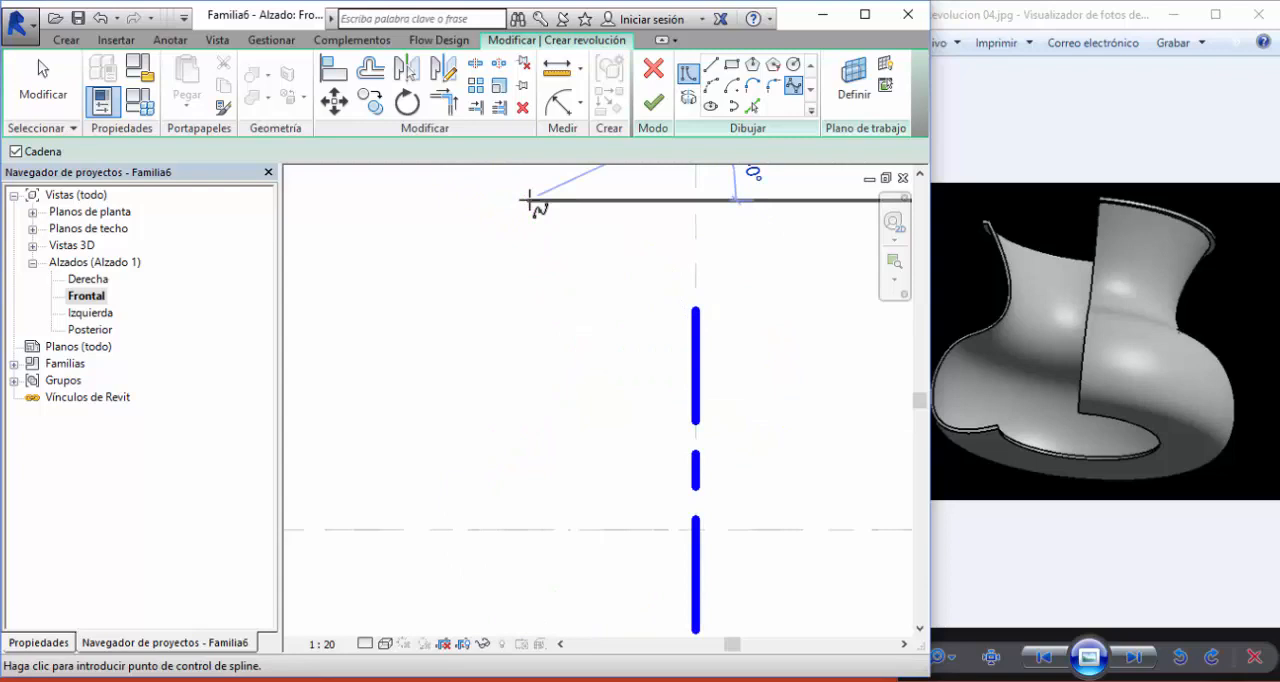
{"action": "key", "text": "Escape"}
{"action": "key", "text": "Escape"}
{"action": "scroll", "coordinate": [605, 300], "scroll_direction": "down", "scroll_amount": 1}
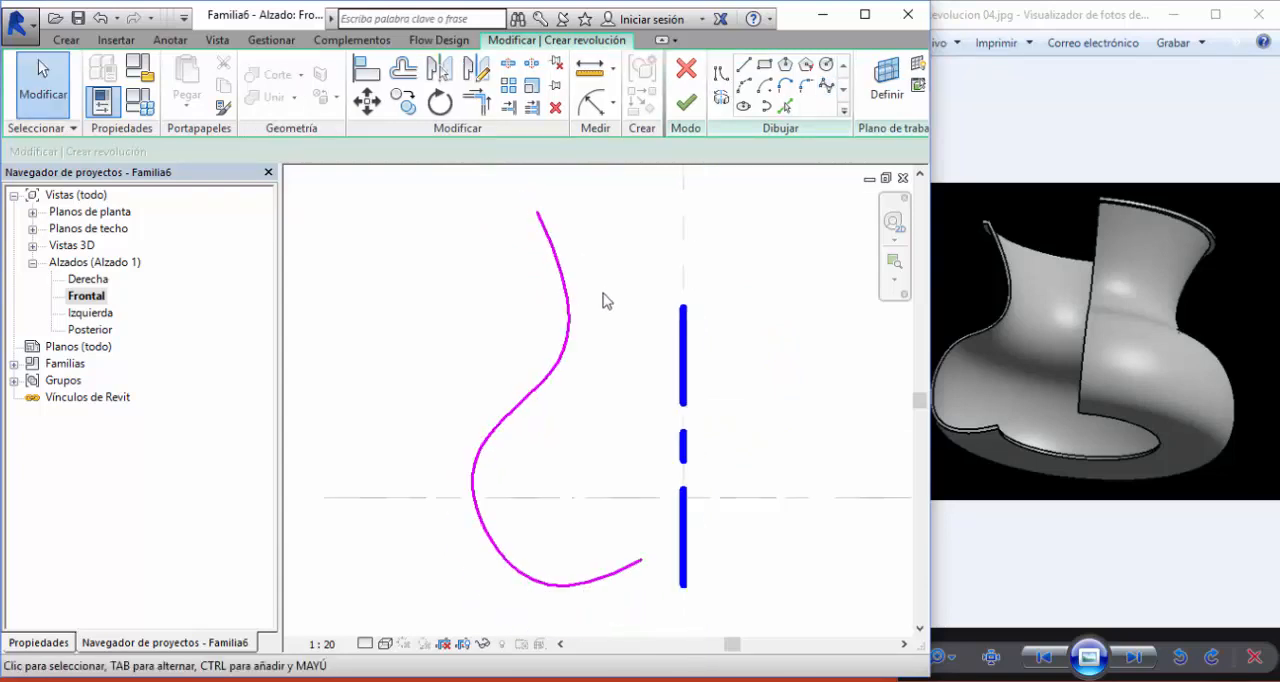
- Reshape the vase spline by moving the control points of its belly and base and repositioning its lower endpoint
{"action": "left_click", "coordinate": [572, 367]}
{"action": "left_click_drag", "start_coordinate": [484, 424], "coordinate": [497, 409]}
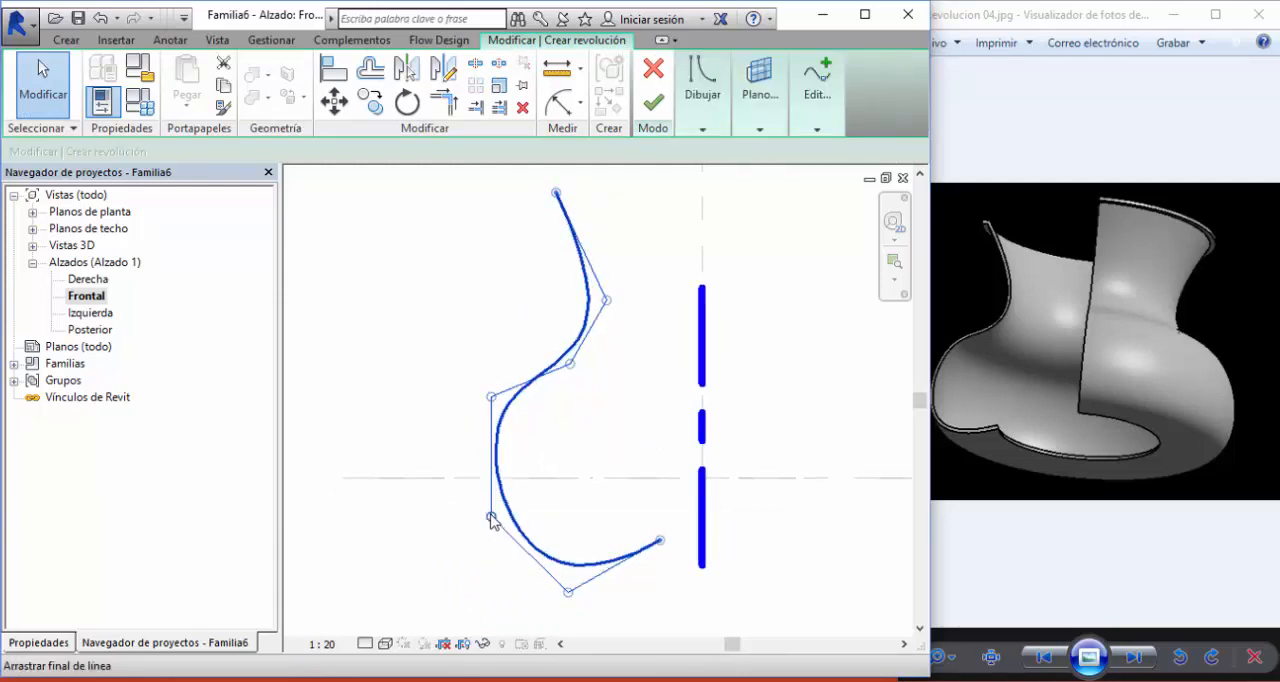
{"action": "left_click_drag", "start_coordinate": [491, 517], "coordinate": [471, 523]}
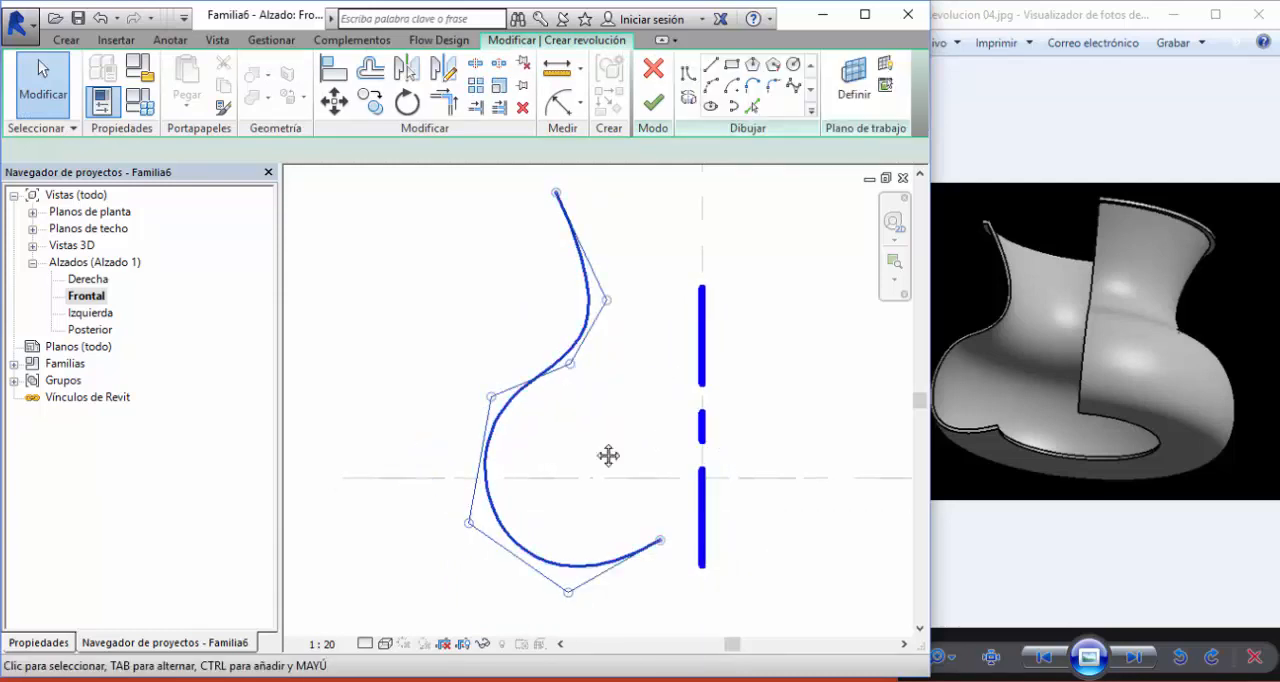
{"action": "middle_click_drag", "start_coordinate": [607, 457], "coordinate": [657, 406]}
{"action": "scroll", "coordinate": [620, 538], "scroll_direction": "up", "scroll_amount": 1}
{"action": "mouse_move", "coordinate": [624, 540]}
{"action": "left_mouse_down"}
{"action": "mouse_move", "coordinate": [629, 524]}
{"action": "mouse_move", "coordinate": [627, 535]}
{"action": "left_mouse_up"}
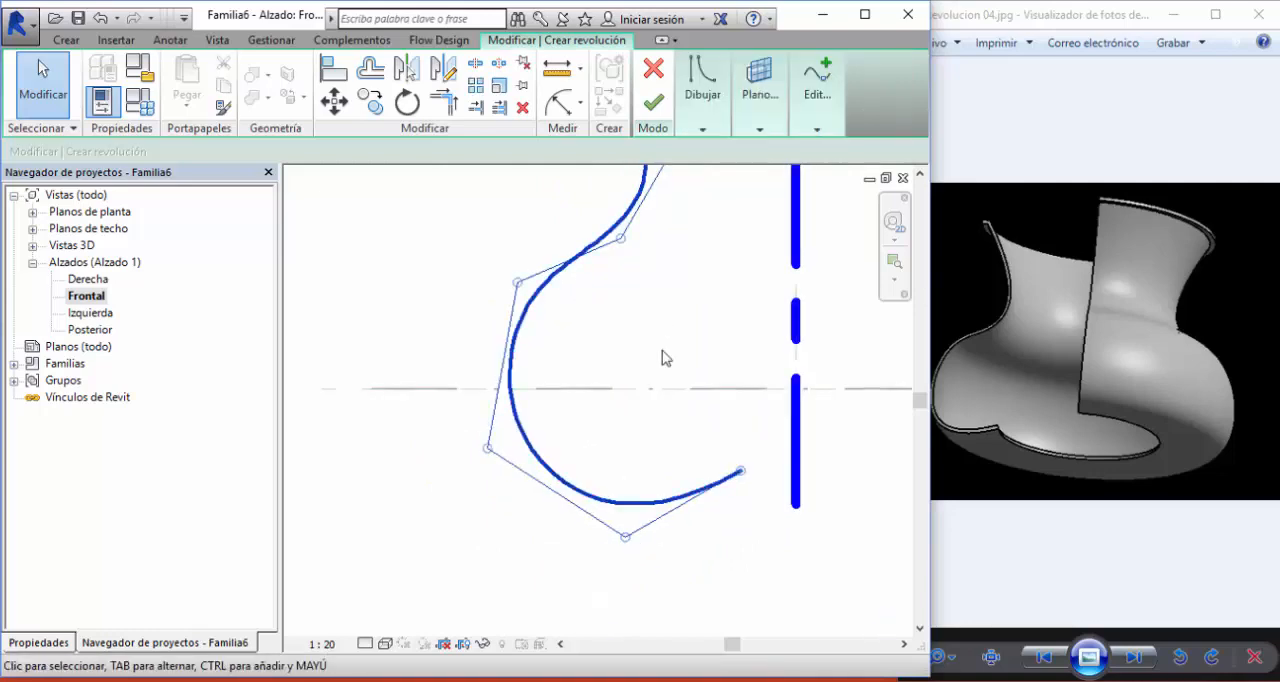
{"action": "mouse_move", "coordinate": [741, 477]}
{"action": "left_mouse_down"}
{"action": "mouse_move", "coordinate": [720, 511]}
{"action": "mouse_move", "coordinate": [727, 490]}
{"action": "left_mouse_up"}
{"action": "left_click_drag", "start_coordinate": [606, 550], "coordinate": [608, 531]}
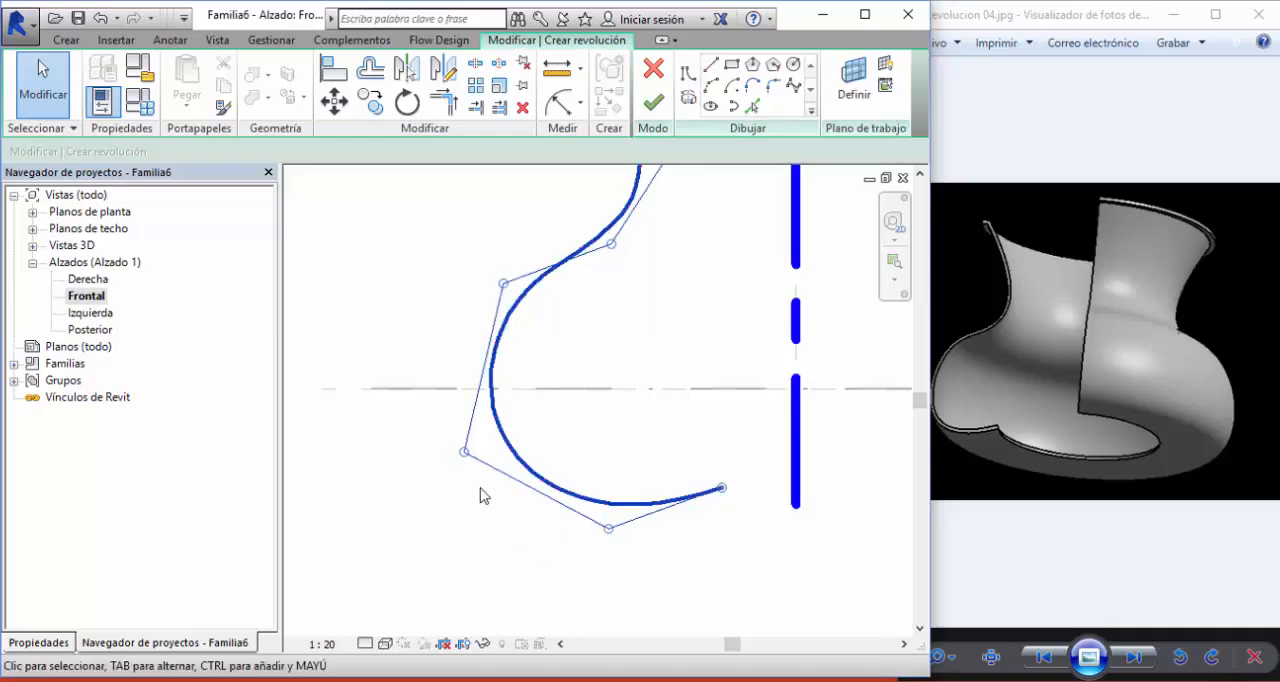
{"action": "left_click_drag", "start_coordinate": [466, 449], "coordinate": [497, 449]}
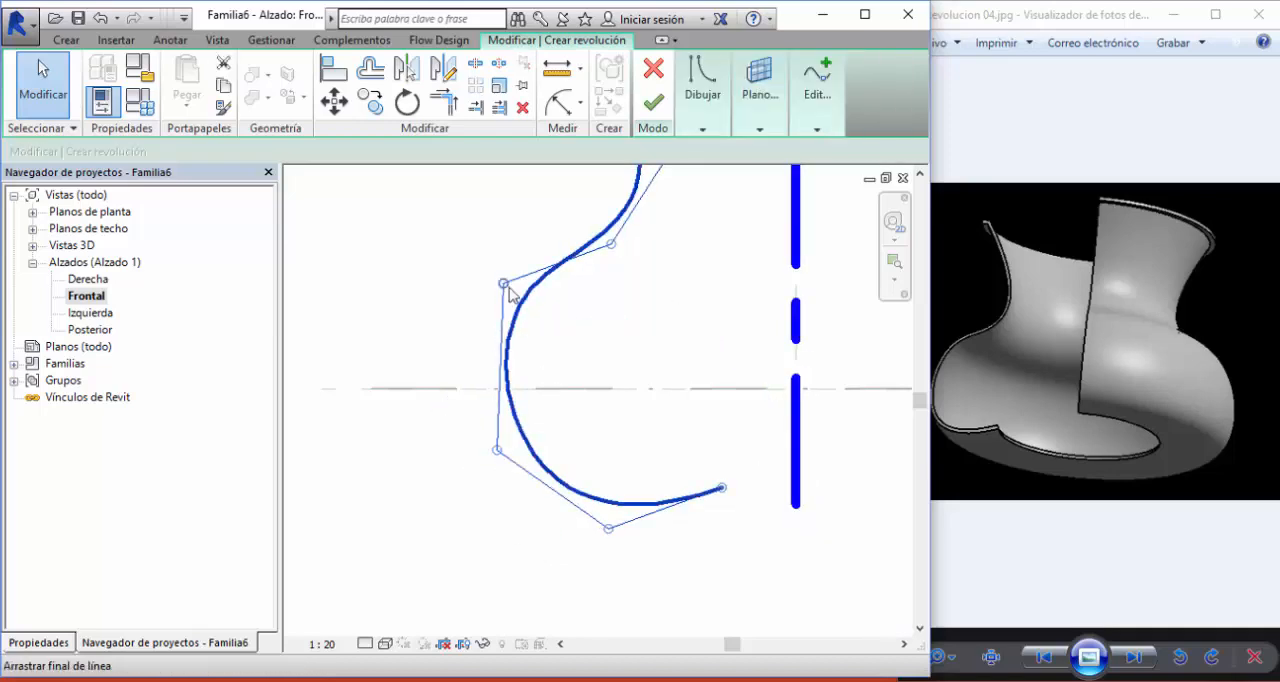
{"action": "left_click_drag", "start_coordinate": [504, 283], "coordinate": [512, 299]}
{"action": "middle_click_drag", "start_coordinate": [701, 341], "coordinate": [708, 543]}
{"action": "left_click", "coordinate": [682, 380]}
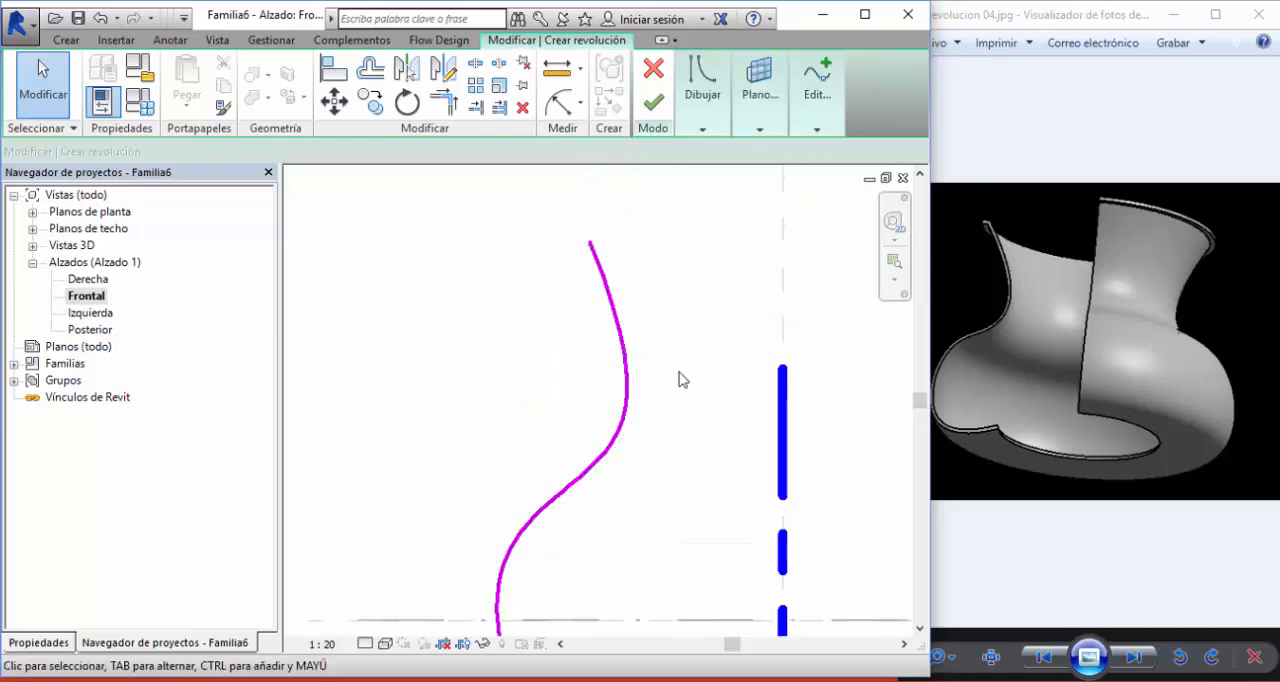
{"action": "scroll", "coordinate": [572, 238], "scroll_direction": "up", "scroll_amount": 3}
{"action": "scroll", "coordinate": [537, 211], "scroll_direction": "up", "scroll_amount": 2}
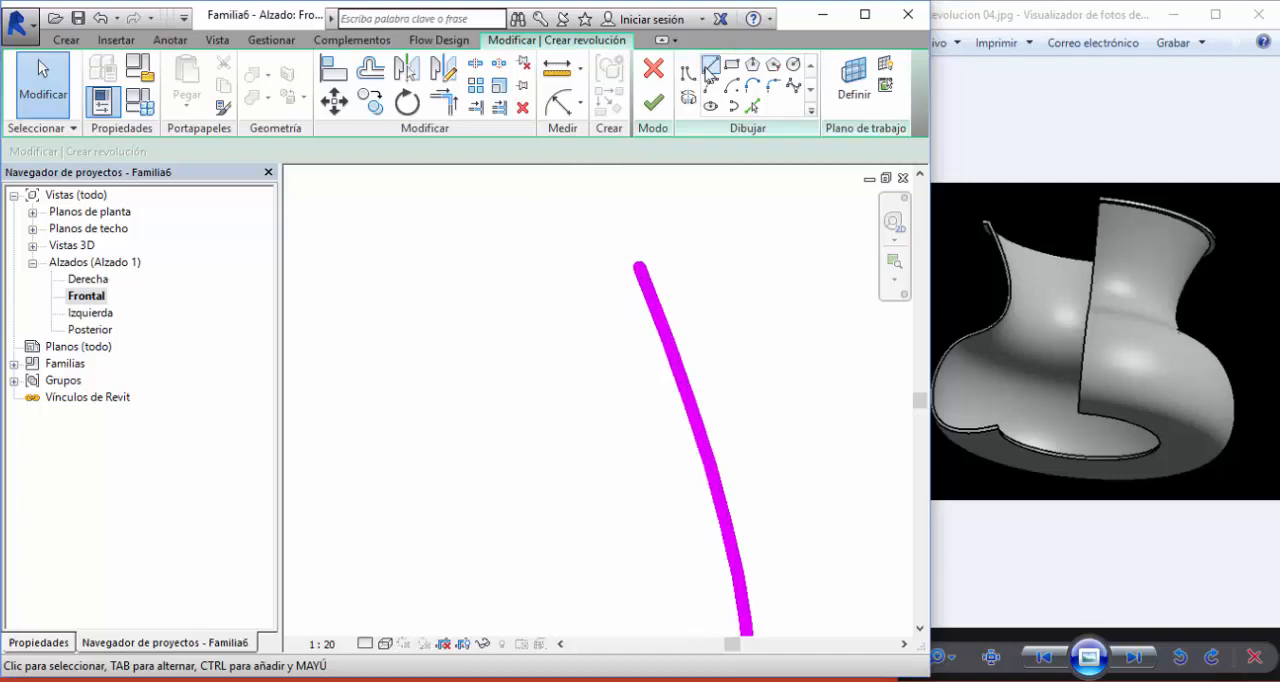
{"action": "left_click", "coordinate": [710, 65]}
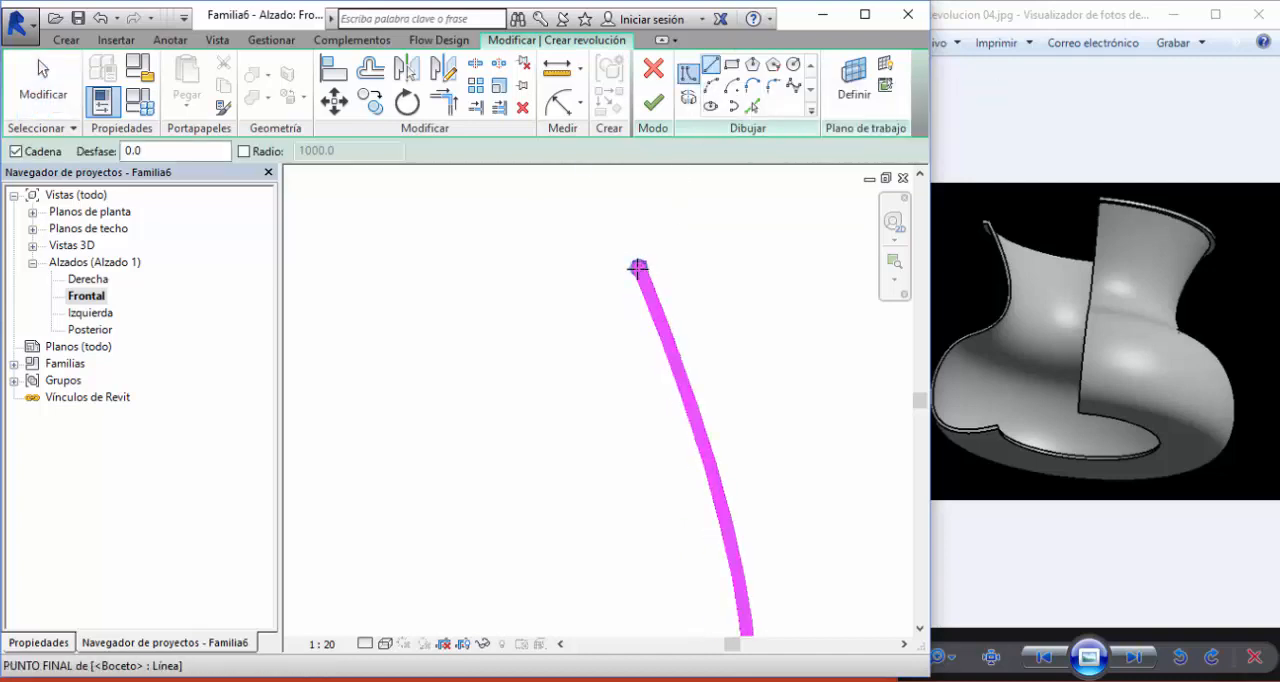
{"action": "scroll", "coordinate": [686, 277], "scroll_direction": "down", "scroll_amount": 2}
{"action": "middle_click_drag", "start_coordinate": [686, 277], "coordinate": [649, 240]}
{"action": "key", "text": "Escape"}
- Create a copy of the vase spline offset 50 toward the axis by picking the existing curve
{"action": "middle_click_drag", "start_coordinate": [709, 297], "coordinate": [633, 247]}
{"action": "scroll", "coordinate": [672, 275], "scroll_direction": "down", "scroll_amount": 2}
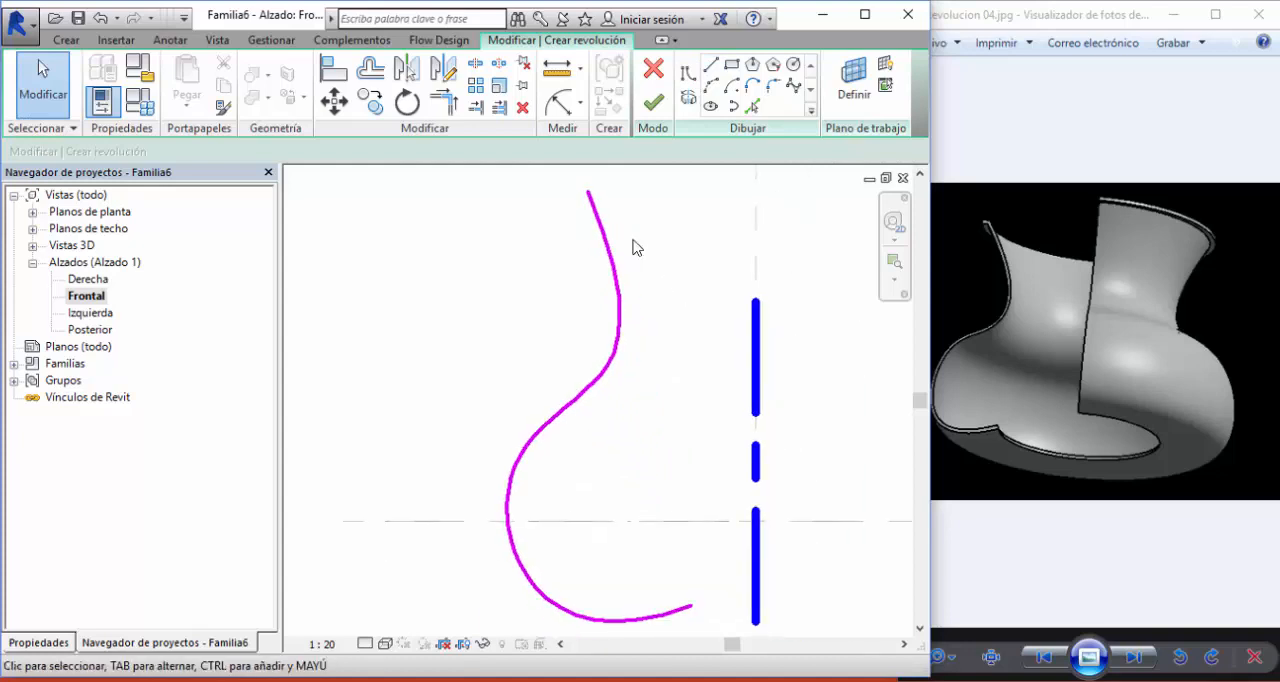
{"action": "left_click", "coordinate": [754, 108]}
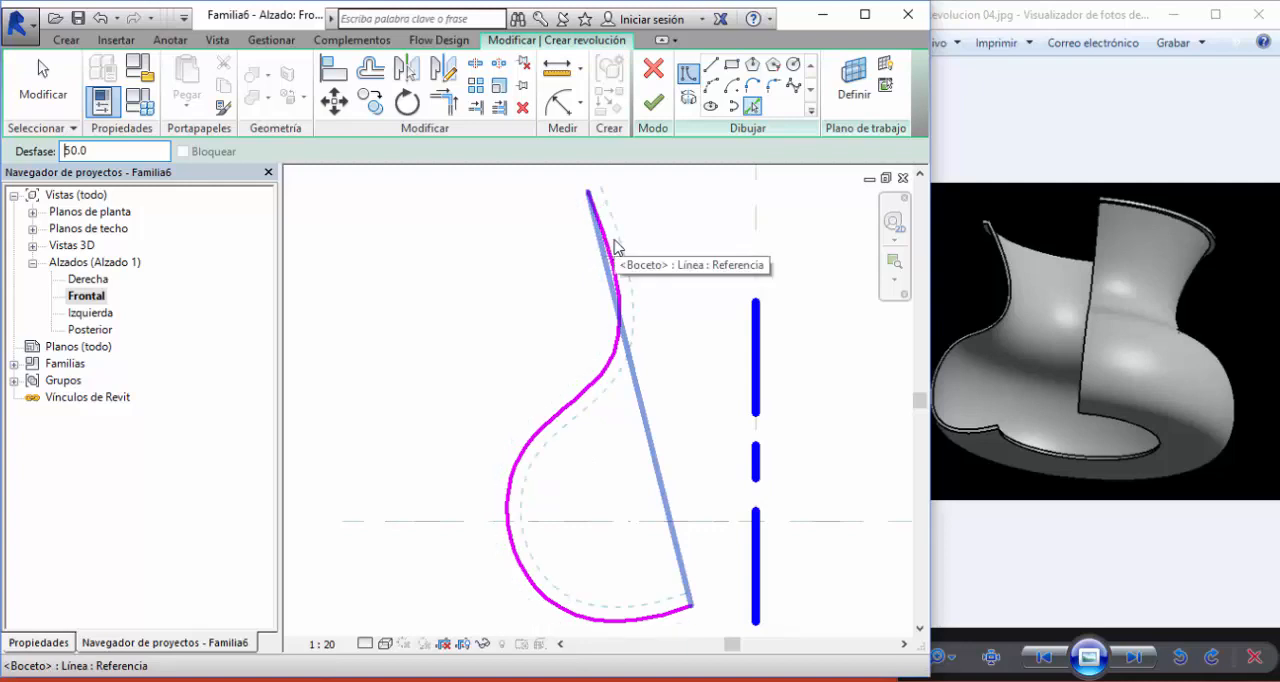
{"action": "left_click", "coordinate": [615, 249]}
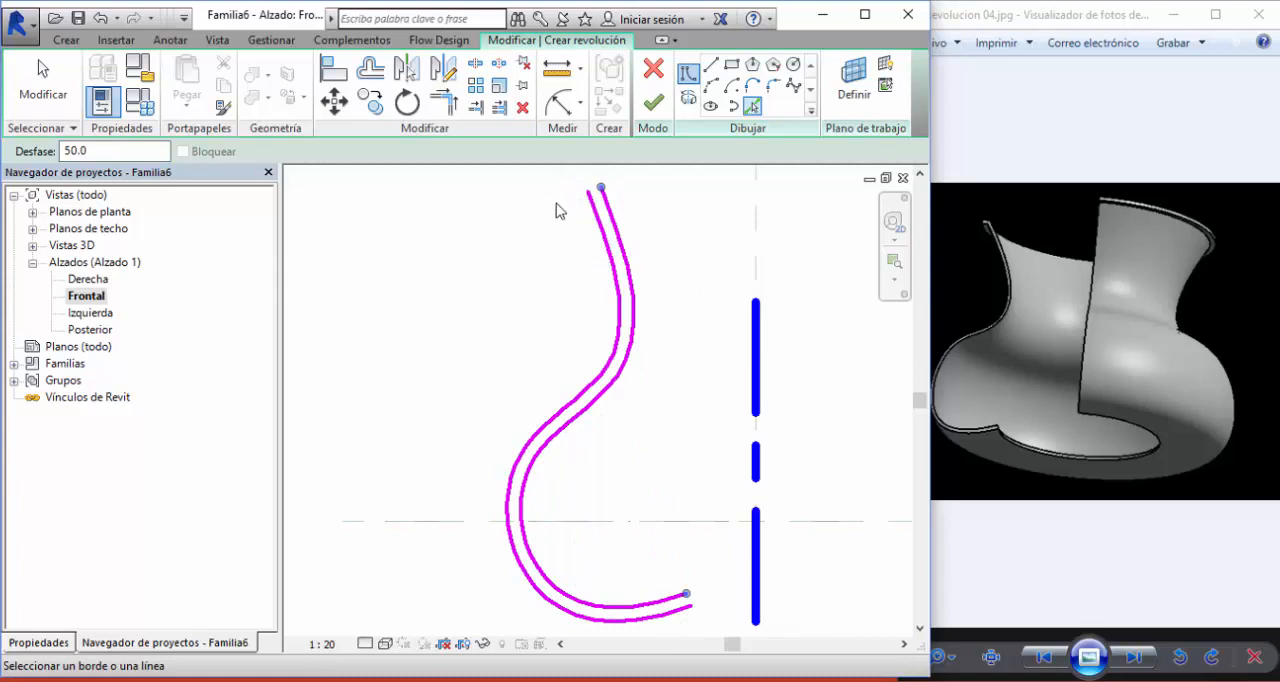
- With zero offset, draw the rim lip from the outer spline's upper end: 85 outward, 50 up, and a horizontal line back toward the inner spline
{"action": "scroll", "coordinate": [556, 205], "scroll_direction": "up", "scroll_amount": 5}
{"action": "middle_click_drag", "start_coordinate": [556, 214], "coordinate": [560, 290]}
{"action": "scroll", "coordinate": [576, 233], "scroll_direction": "up", "scroll_amount": 3}
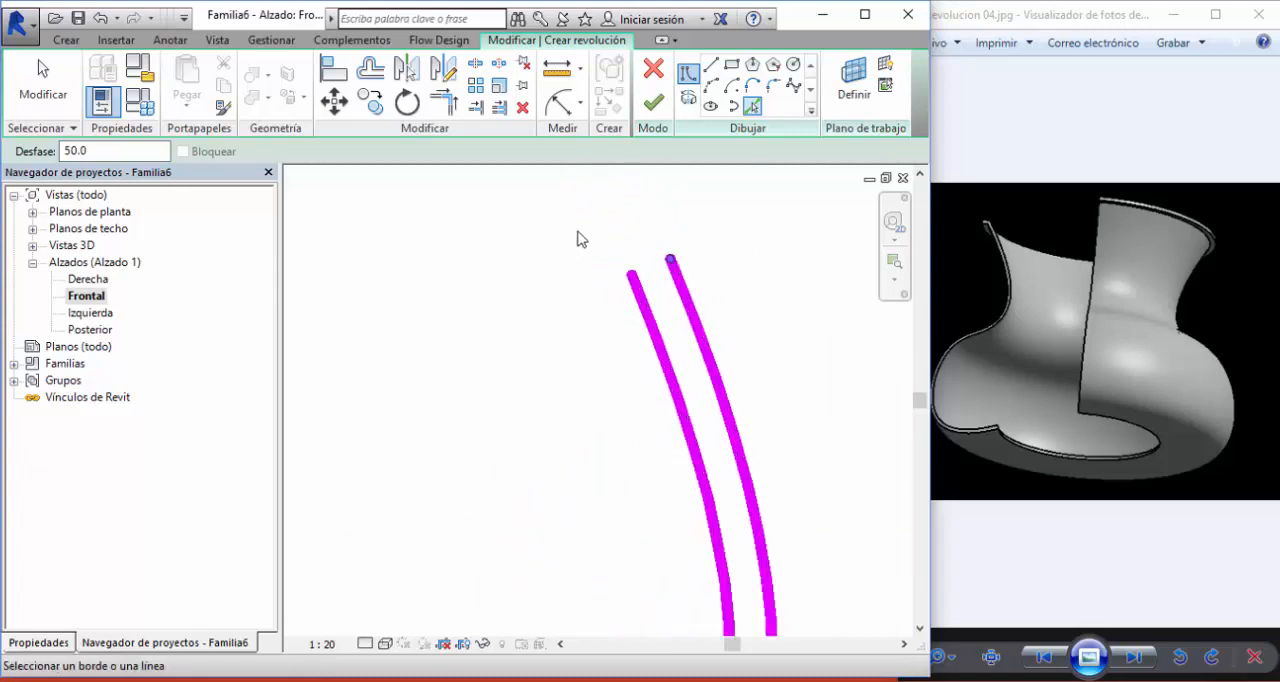
{"action": "left_click", "coordinate": [710, 65]}
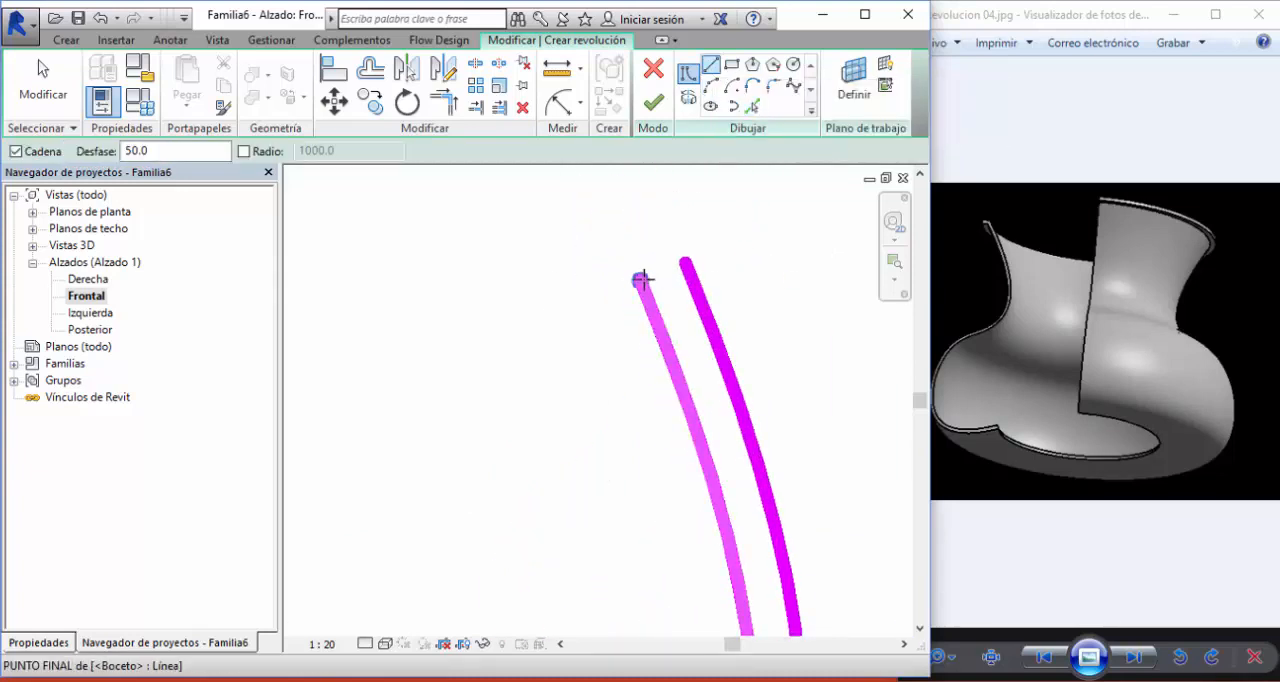
{"action": "left_click", "coordinate": [641, 280]}
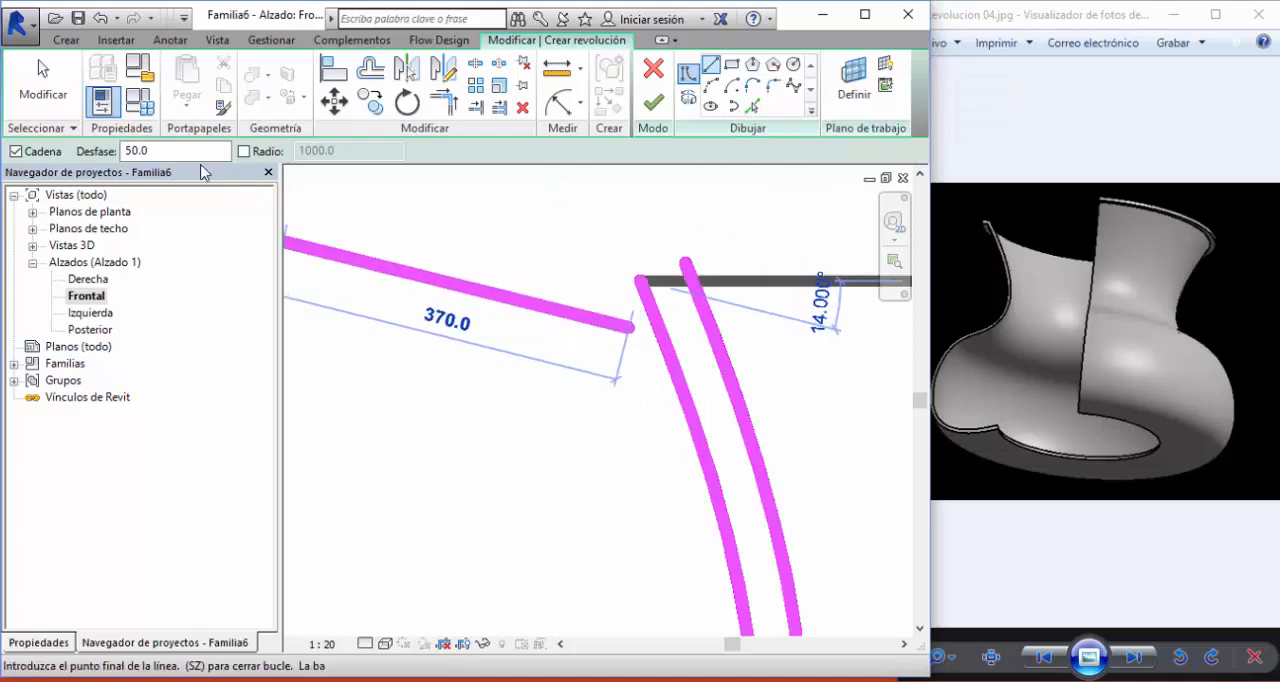
{"action": "left_click_drag", "start_coordinate": [165, 150], "coordinate": [122, 150]}
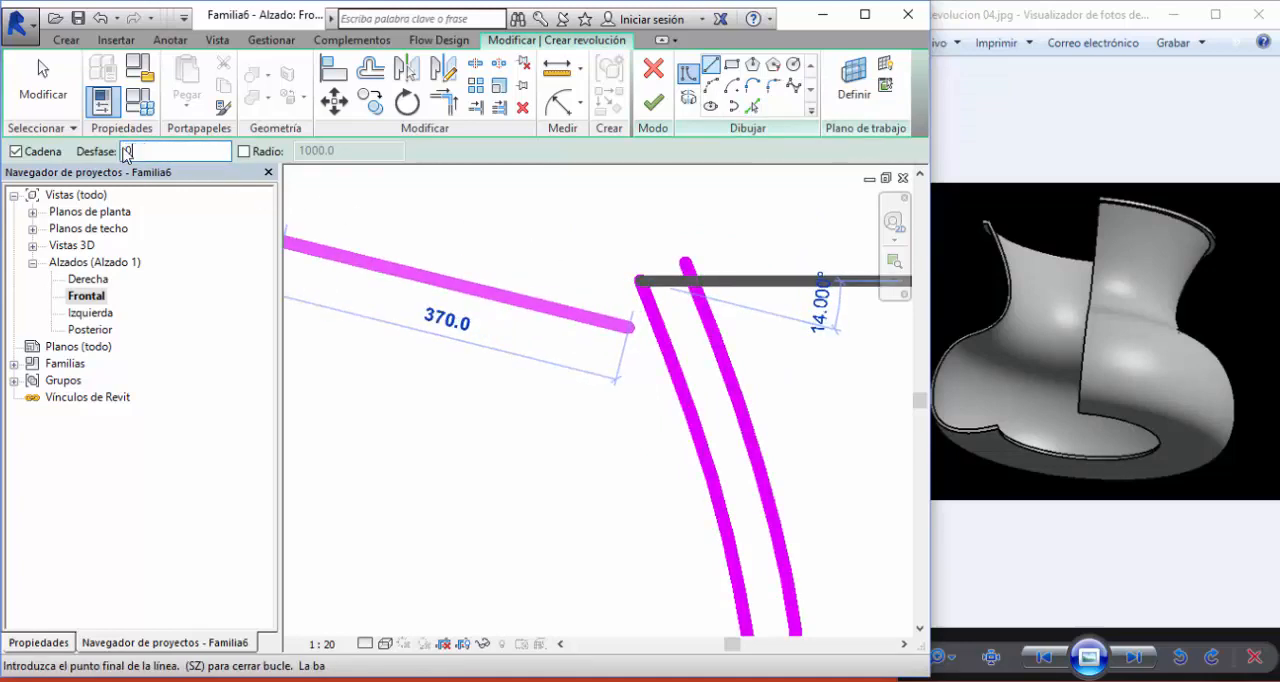
{"action": "left_click", "coordinate": [558, 279]}
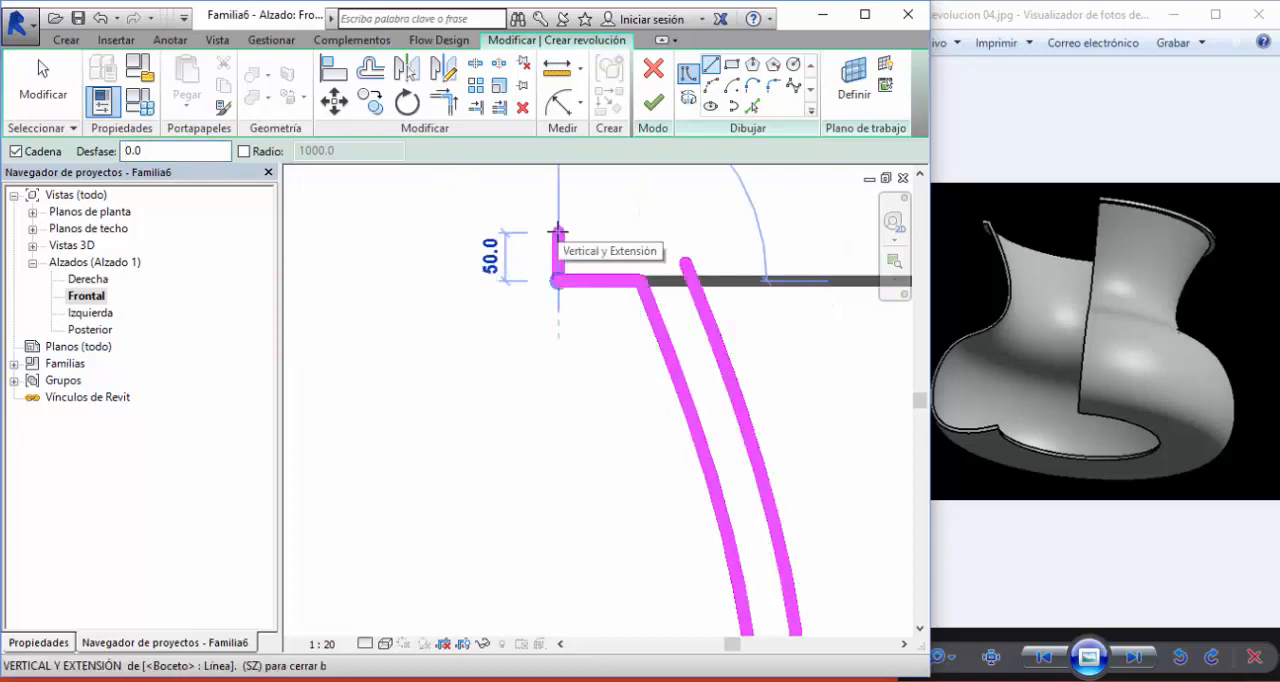
{"action": "left_click", "coordinate": [558, 232]}
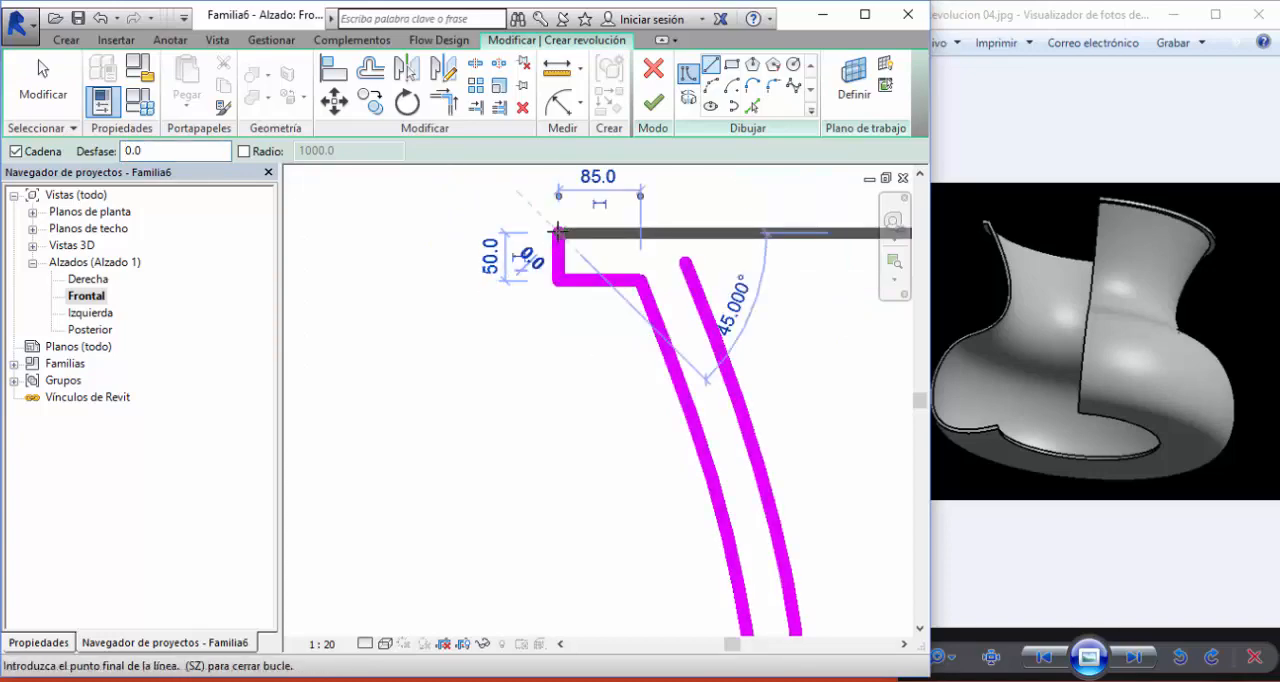
{"action": "left_click", "coordinate": [671, 230]}
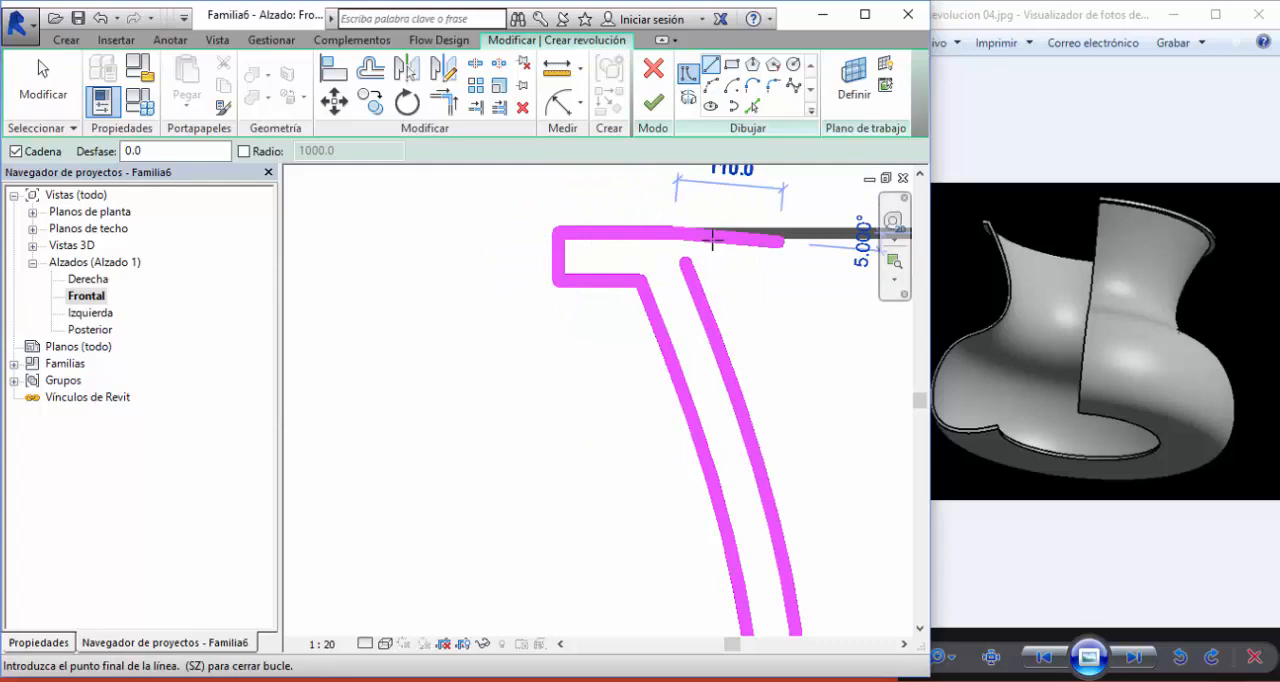
{"action": "left_click", "coordinate": [62, 105]}
{"action": "middle_click_drag", "start_coordinate": [735, 238], "coordinate": [707, 242]}
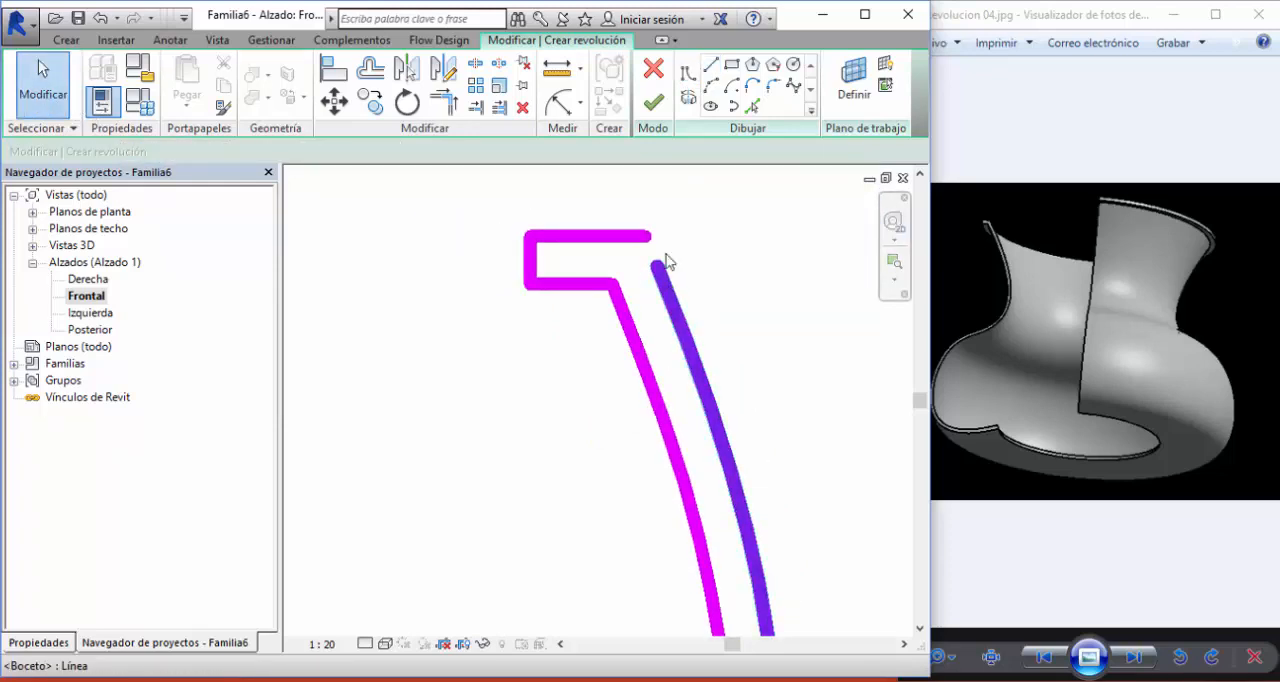
- Try to trim and extend the rim's upper line and the inner spline into a corner
{"action": "left_click", "coordinate": [443, 101]}
{"action": "left_click", "coordinate": [628, 236]}
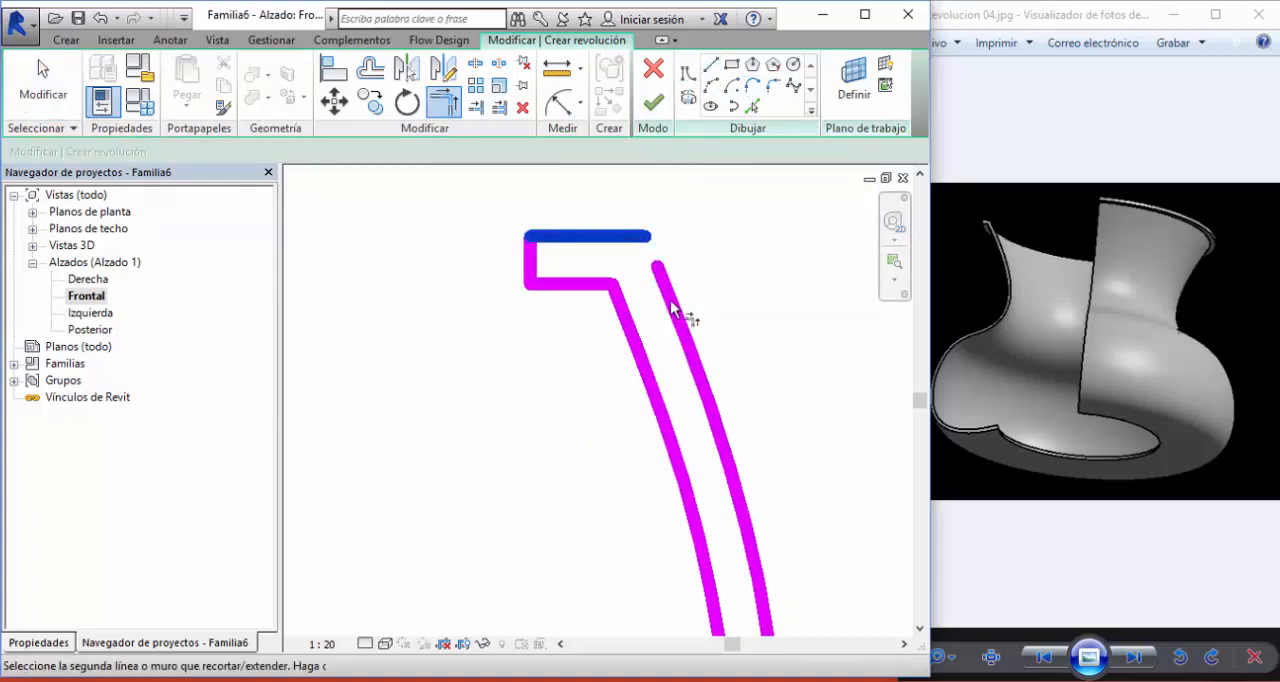
{"action": "left_click", "coordinate": [675, 314]}
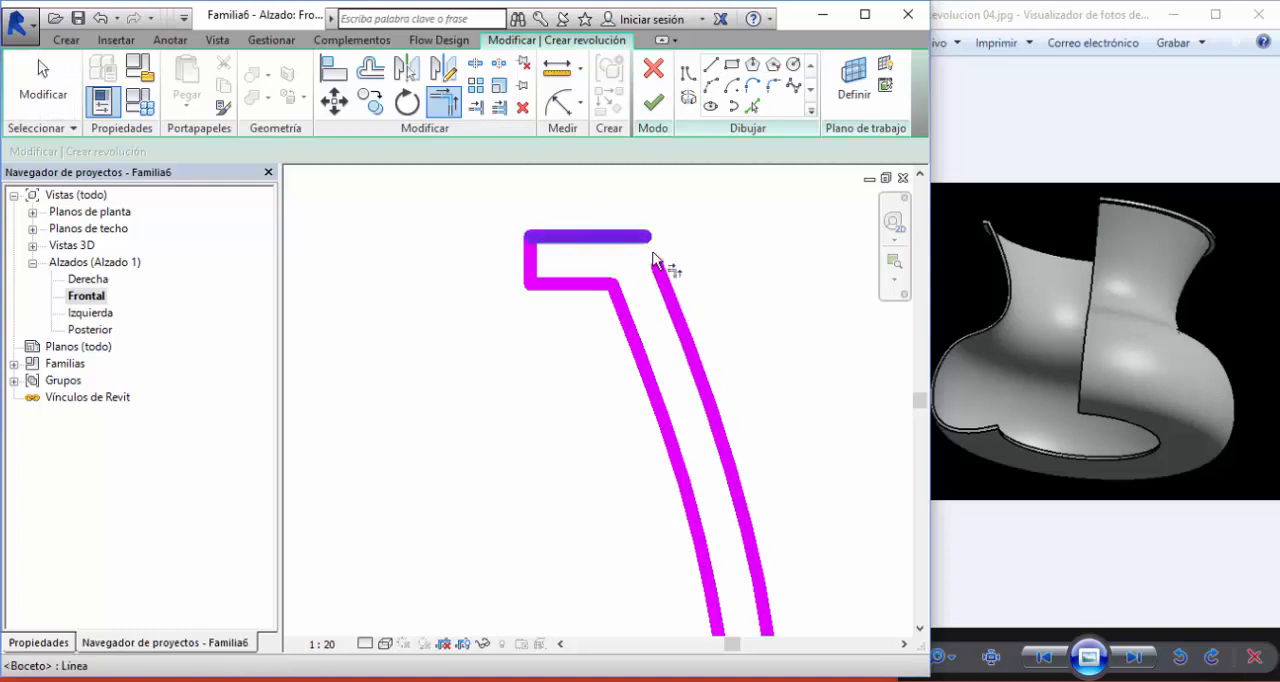
{"action": "left_click", "coordinate": [62, 104]}
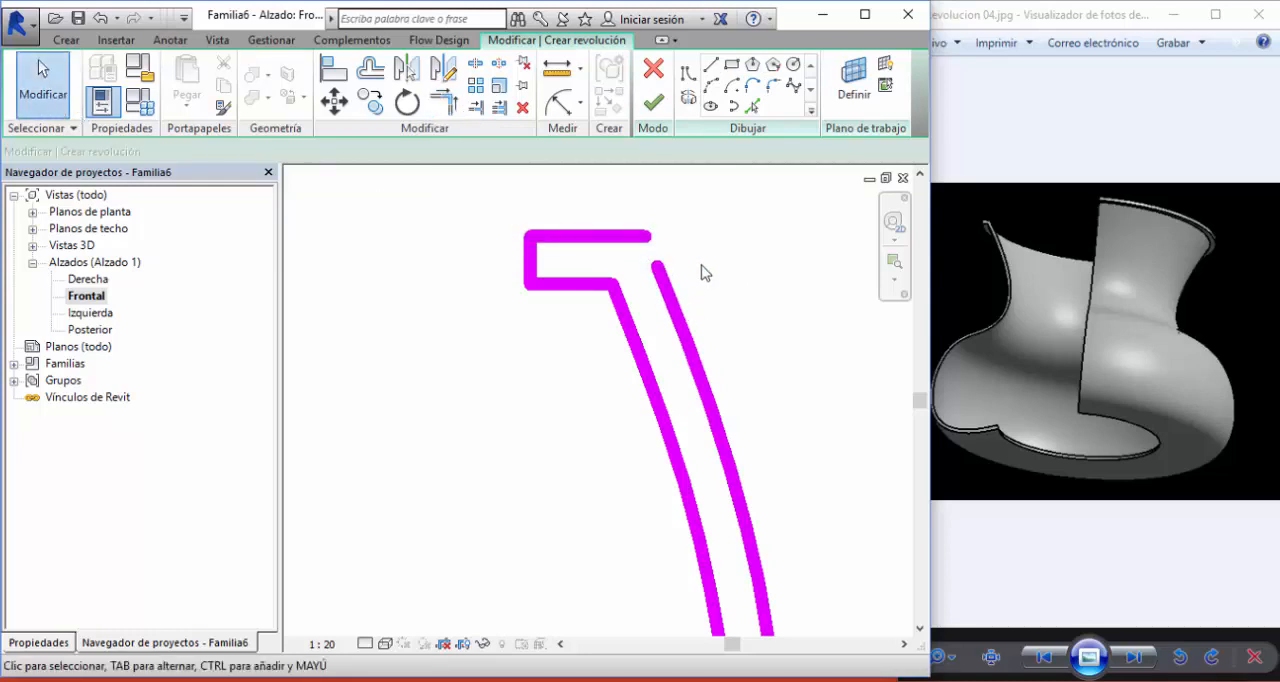
- Shift the inner spline's upper endpoint slightly and switch the display to thin lines
{"action": "left_click", "coordinate": [655, 262]}
{"action": "scroll", "coordinate": [645, 225], "scroll_direction": "up", "scroll_amount": 4}
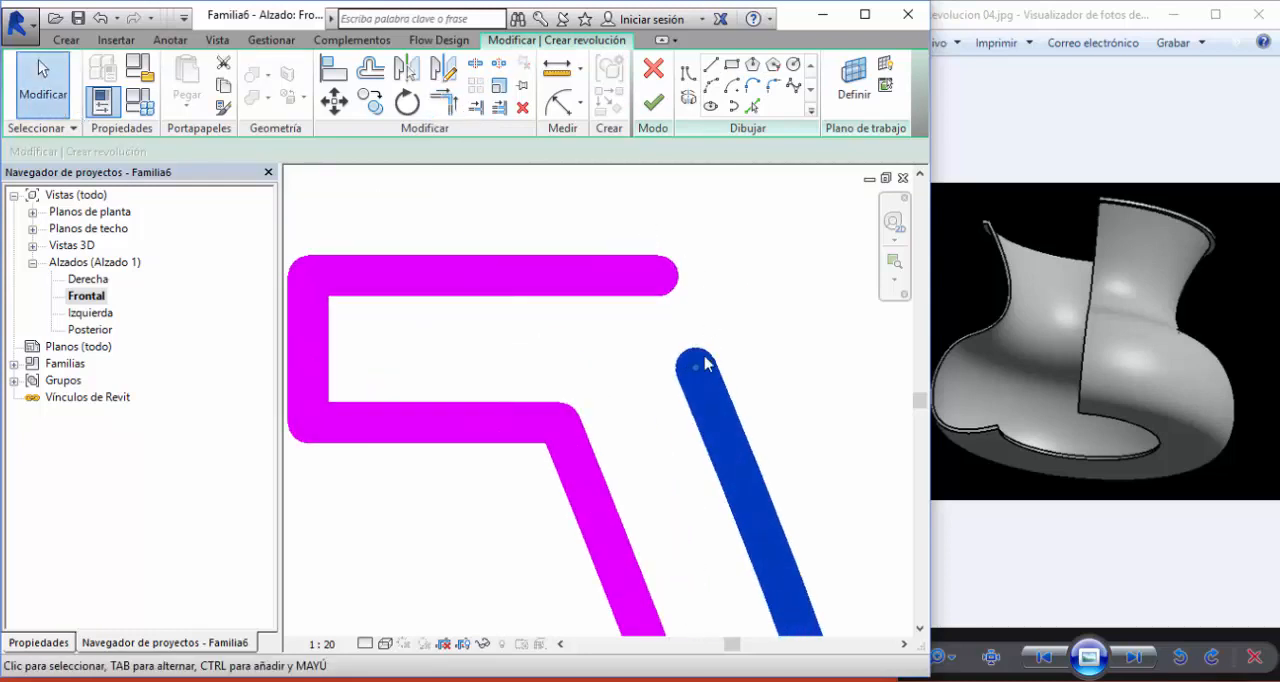
{"action": "mouse_move", "coordinate": [705, 365]}
{"action": "left_mouse_down"}
{"action": "mouse_move", "coordinate": [686, 363]}
{"action": "mouse_move", "coordinate": [660, 283]}
{"action": "mouse_move", "coordinate": [706, 348]}
{"action": "mouse_move", "coordinate": [690, 363]}
{"action": "left_mouse_up"}
{"action": "left_click", "coordinate": [601, 218]}
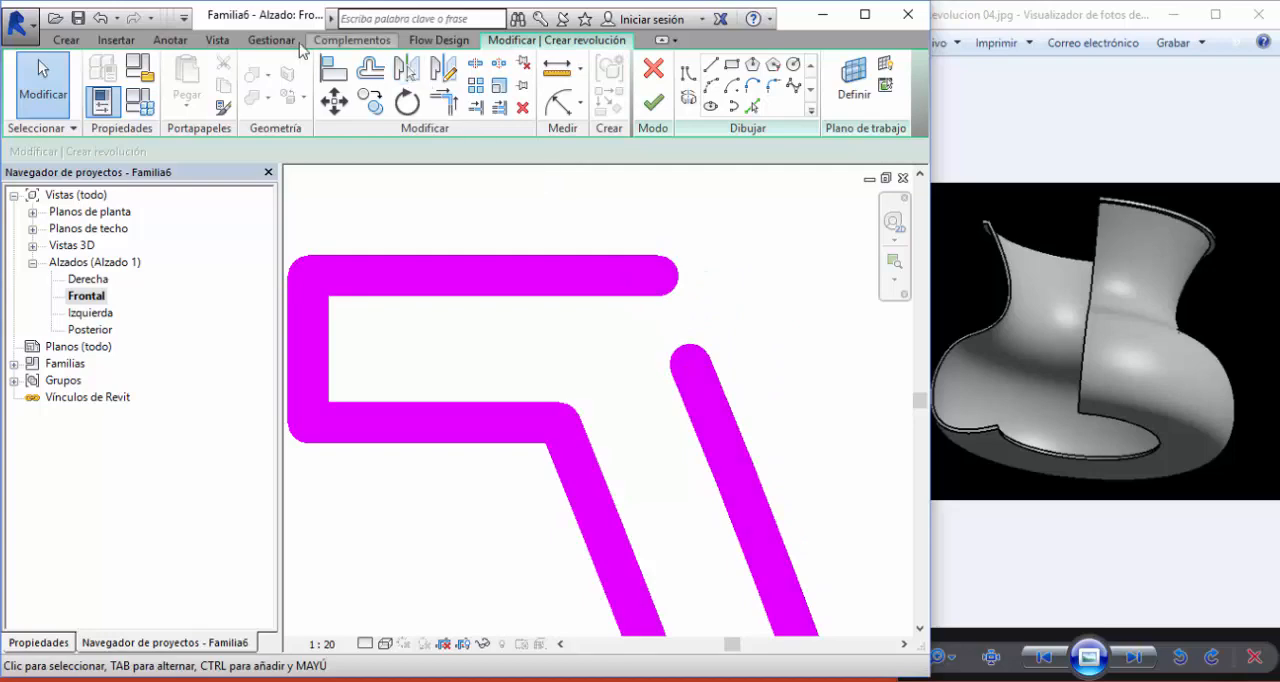
{"action": "left_click", "coordinate": [222, 42]}
{"action": "left_click", "coordinate": [162, 84]}
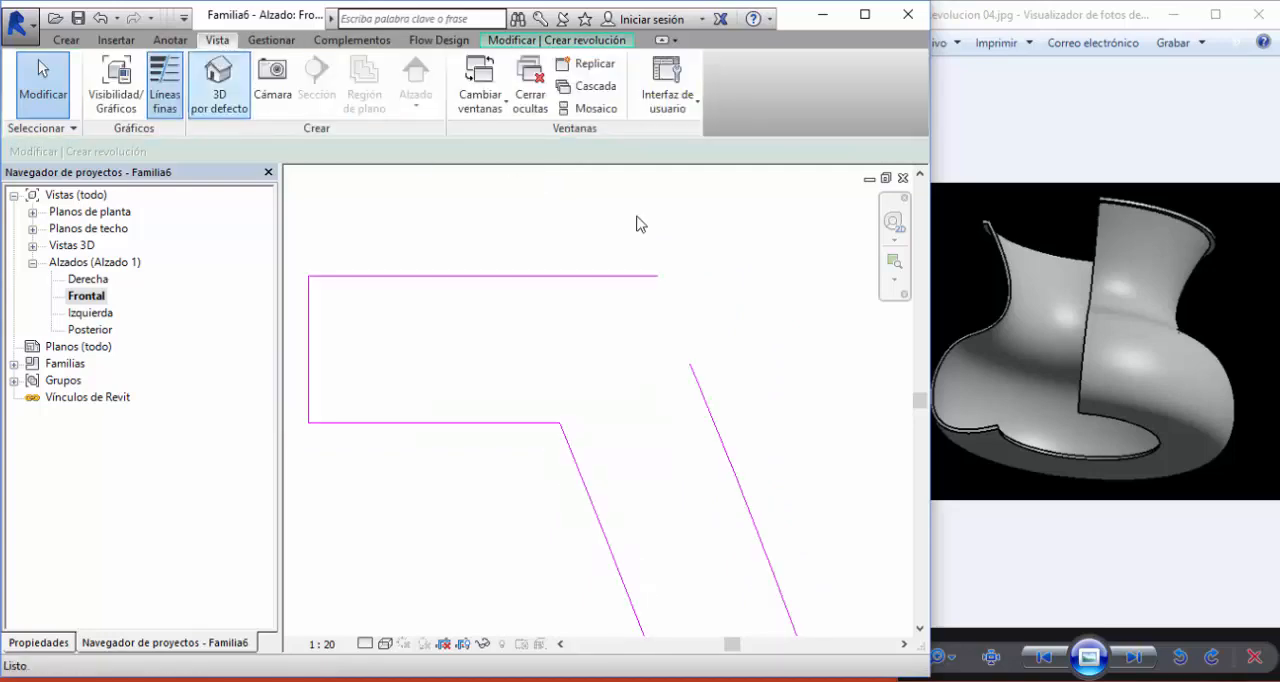
- Snap the inner spline's upper endpoint to the open end of the rim's upper line
{"action": "left_click", "coordinate": [697, 380]}
{"action": "left_click_drag", "start_coordinate": [690, 366], "coordinate": [658, 276]}
{"action": "left_click", "coordinate": [526, 210]}
- Draw the base lip from the outer spline's lower end: a short horizontal line toward the axis, a vertical line up, and a horizontal line back
{"action": "scroll", "coordinate": [526, 213], "scroll_direction": "down", "scroll_amount": 7}
{"action": "middle_click_drag", "start_coordinate": [646, 372], "coordinate": [657, 300]}
{"action": "scroll", "coordinate": [657, 300], "scroll_direction": "down", "scroll_amount": 2}
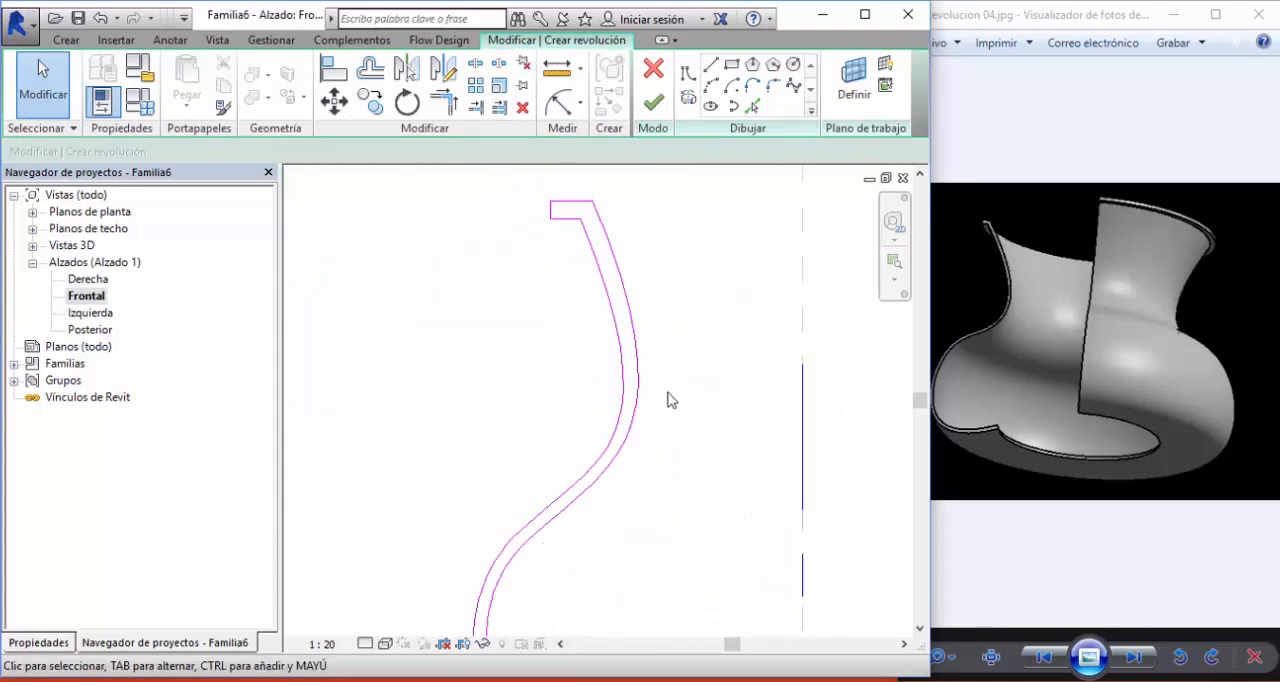
{"action": "scroll", "coordinate": [655, 346], "scroll_direction": "down", "scroll_amount": 1}
{"action": "mouse_move", "coordinate": [665, 437]}
{"action": "middle_mouse_down"}
{"action": "mouse_move", "coordinate": [656, 346]}
{"action": "mouse_move", "coordinate": [667, 453]}
{"action": "middle_mouse_up"}
{"action": "scroll", "coordinate": [631, 307], "scroll_direction": "up", "scroll_amount": 3}
{"action": "scroll", "coordinate": [638, 295], "scroll_direction": "down", "scroll_amount": 1}
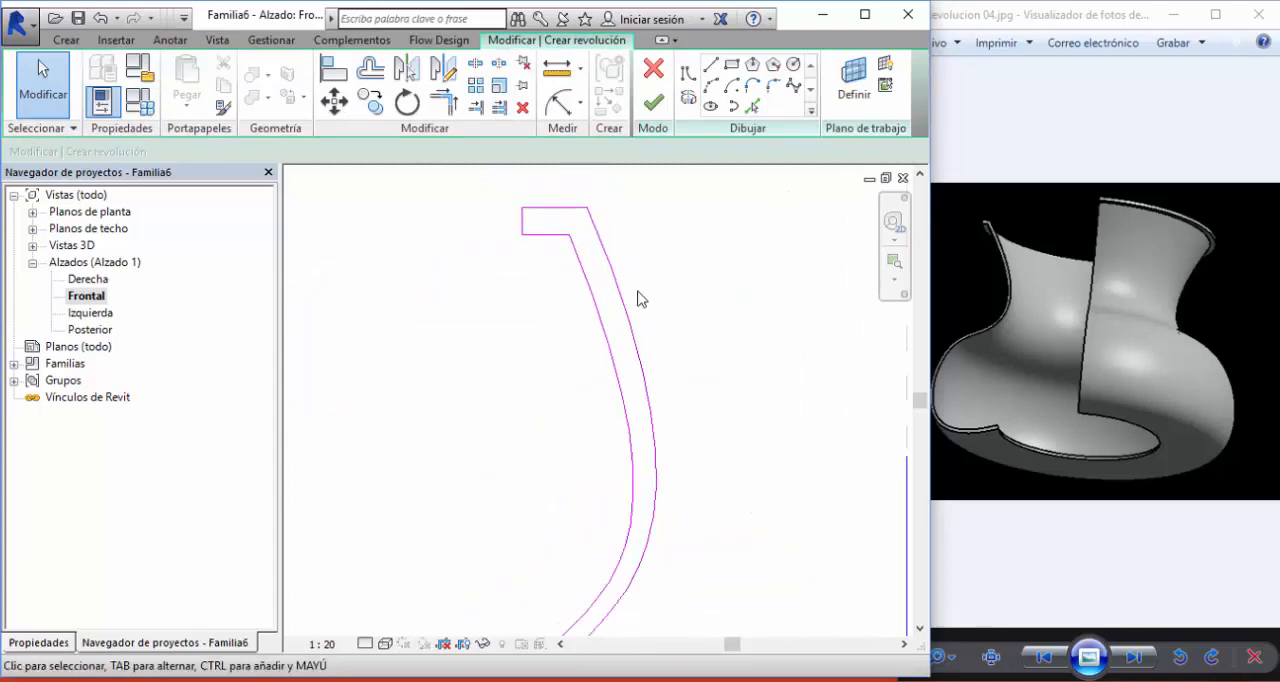
{"action": "scroll", "coordinate": [638, 297], "scroll_direction": "down", "scroll_amount": 3}
{"action": "middle_click_drag", "start_coordinate": [664, 386], "coordinate": [663, 272]}
{"action": "scroll", "coordinate": [651, 394], "scroll_direction": "up", "scroll_amount": 4}
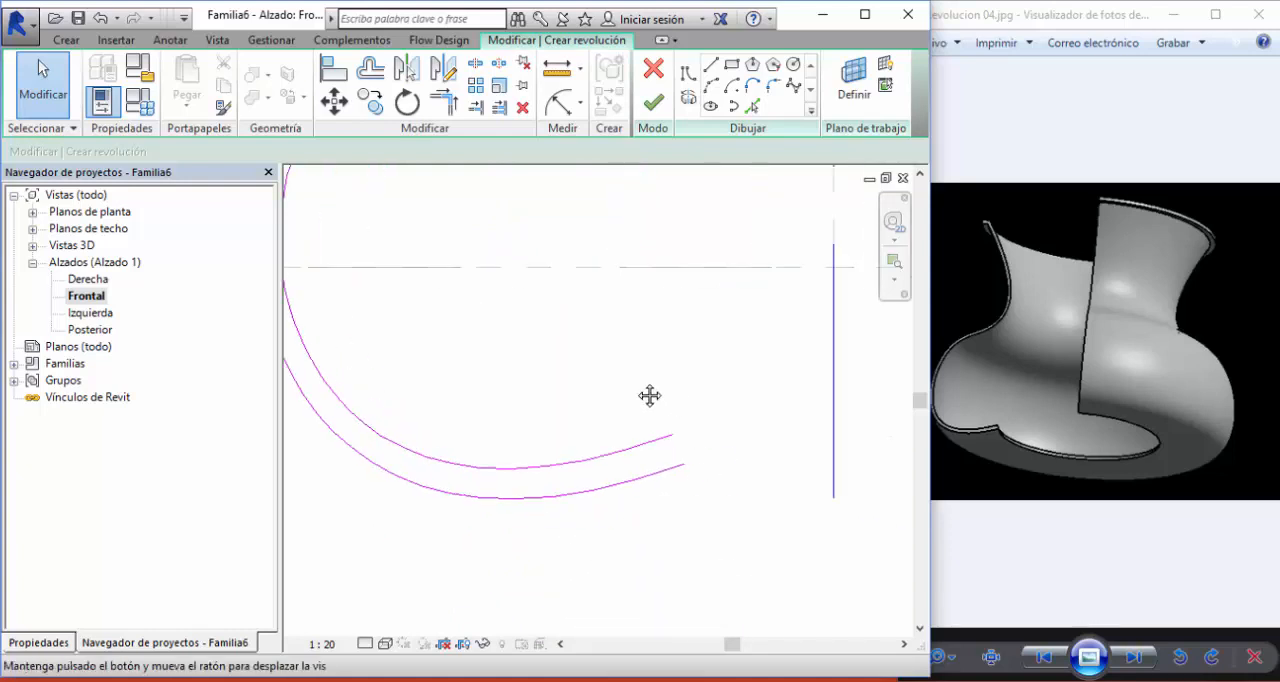
{"action": "middle_click_drag", "start_coordinate": [675, 416], "coordinate": [640, 396]}
{"action": "left_click", "coordinate": [710, 64]}
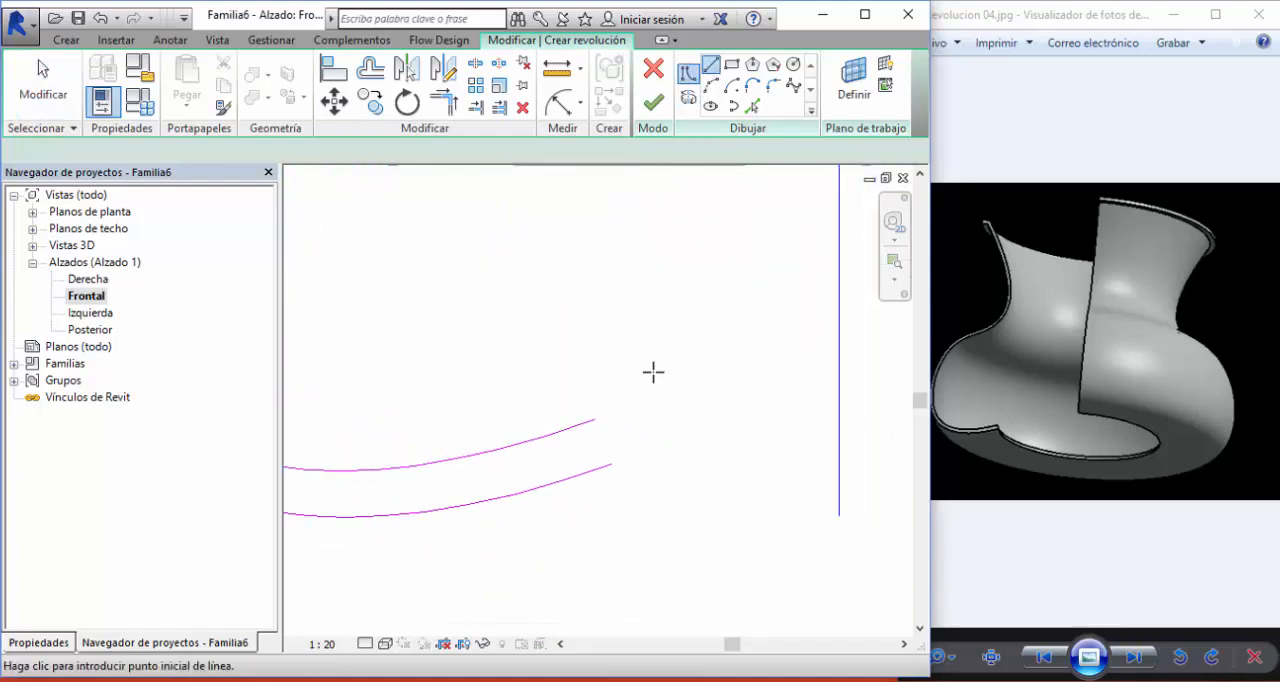
{"action": "left_click", "coordinate": [612, 463]}
{"action": "left_click", "coordinate": [655, 463]}
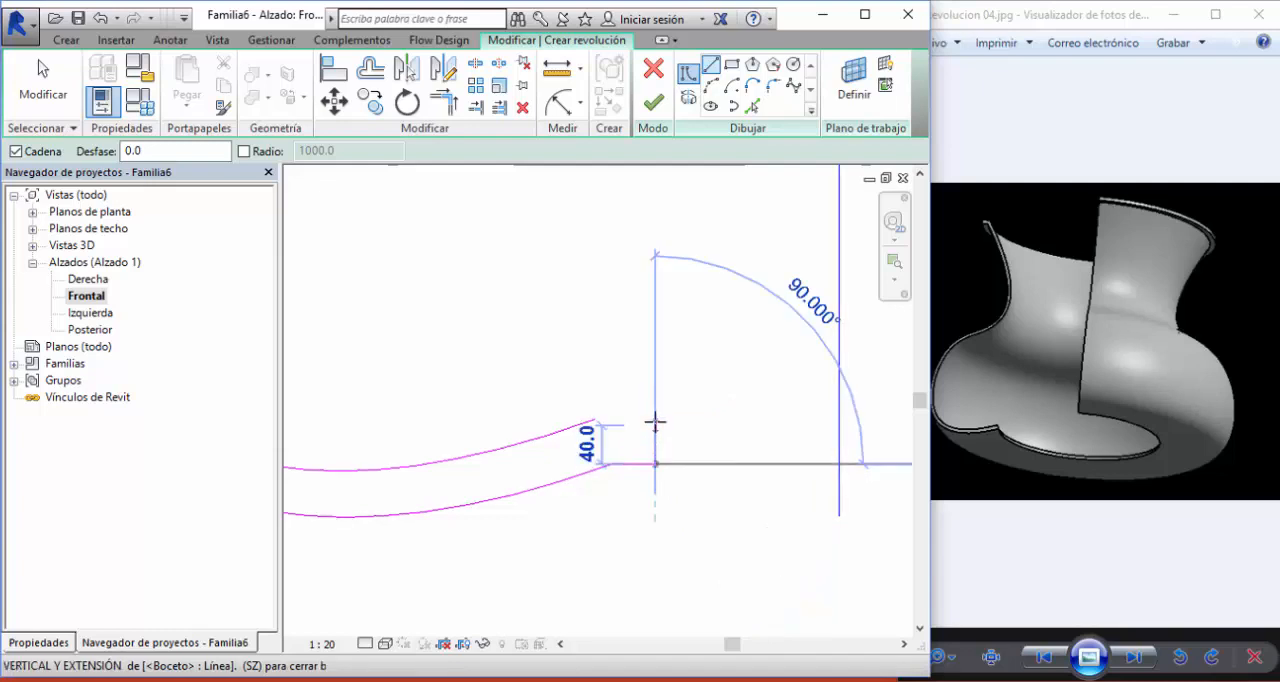
{"action": "left_click", "coordinate": [655, 415]}
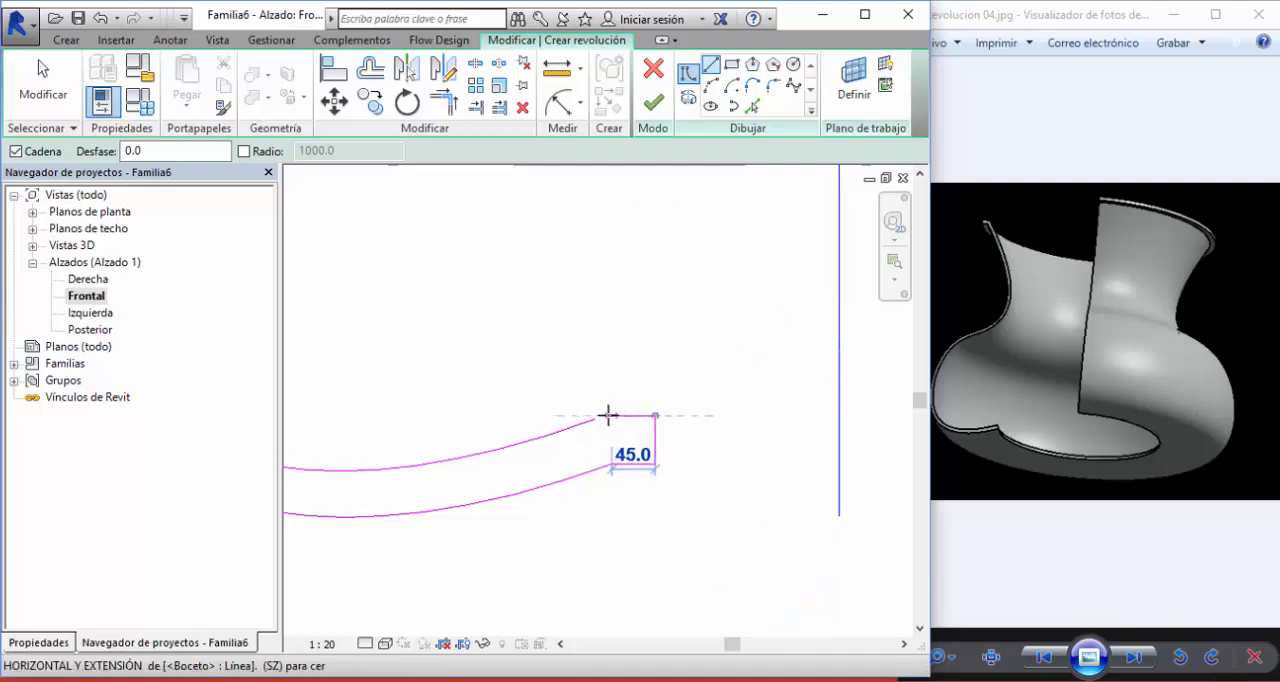
{"action": "left_click", "coordinate": [603, 415]}
{"action": "key", "text": "Escape"}
{"action": "key", "text": "Escape"}
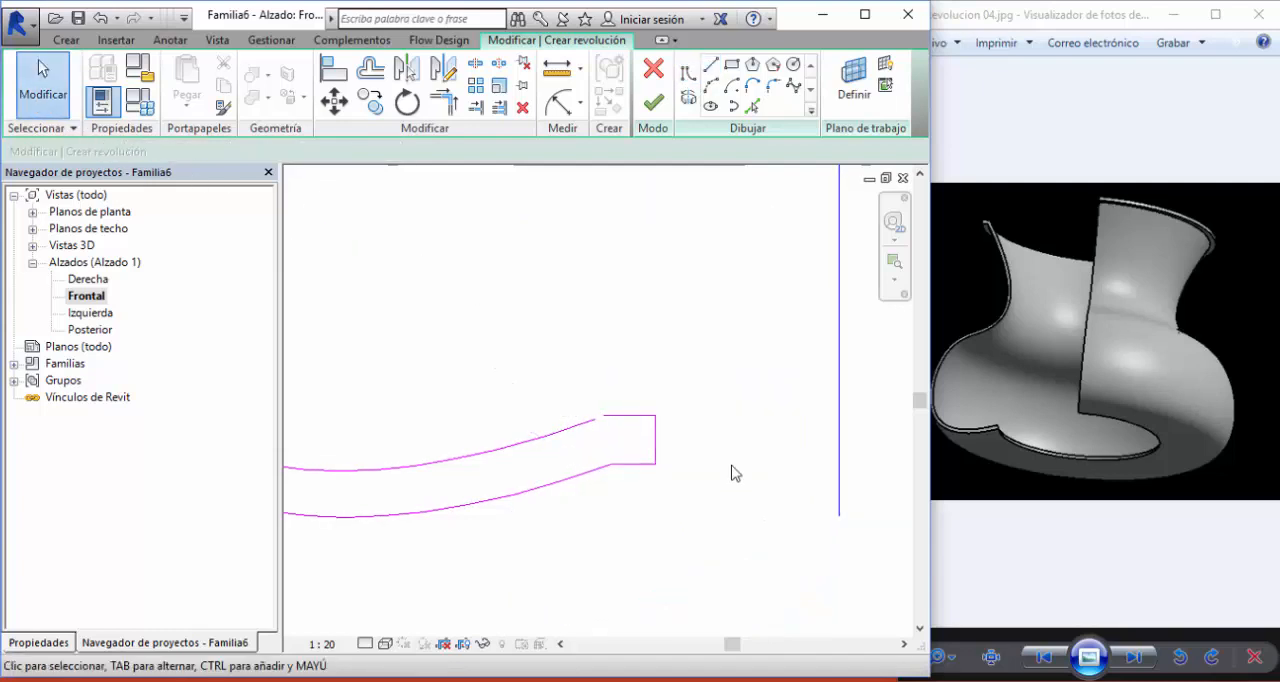
- Join the inner spline's lower endpoint to the open end of the base lip's upper line to close the profile
{"action": "scroll", "coordinate": [730, 470], "scroll_direction": "up", "scroll_amount": 3}
{"action": "left_click", "coordinate": [430, 376]}
{"action": "scroll", "coordinate": [432, 365], "scroll_direction": "up", "scroll_amount": 3}
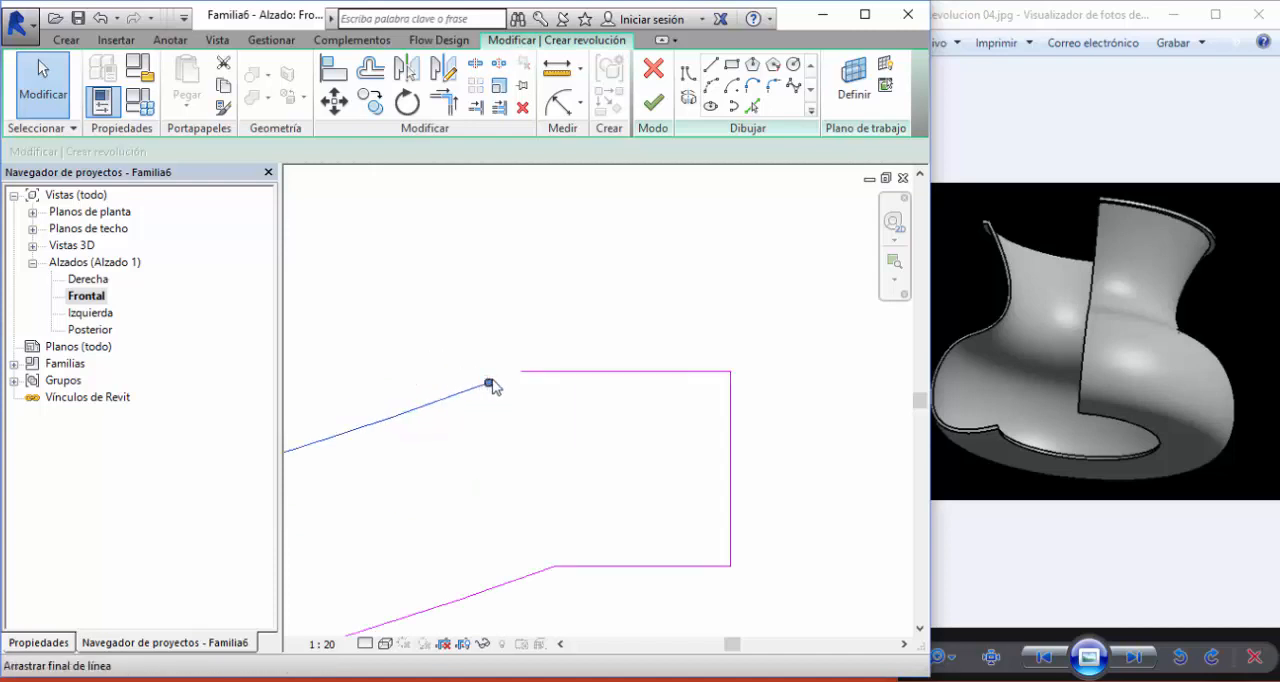
{"action": "left_click_drag", "start_coordinate": [491, 383], "coordinate": [512, 373]}
{"action": "left_click", "coordinate": [806, 406]}
- Finish the vase revolution sketch and switch to the plan view
{"action": "scroll", "coordinate": [806, 420], "scroll_direction": "down", "scroll_amount": 3}
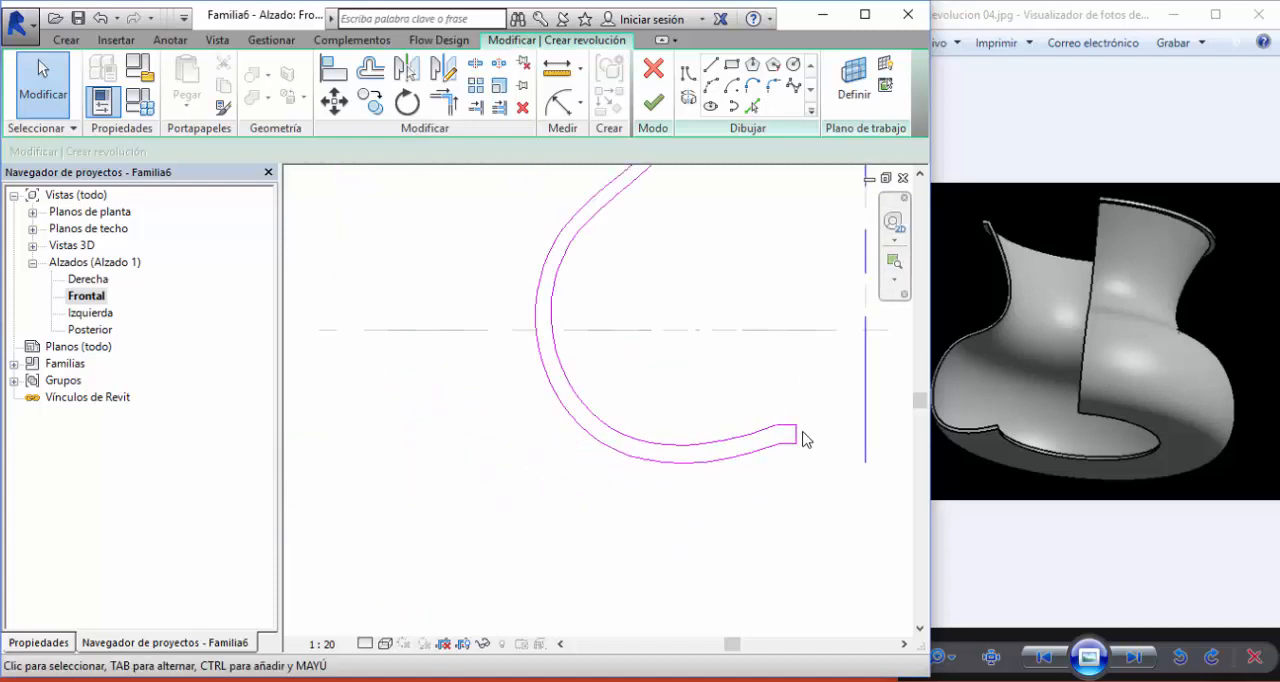
{"action": "middle_click_drag", "start_coordinate": [806, 434], "coordinate": [675, 508]}
{"action": "scroll", "coordinate": [670, 500], "scroll_direction": "down", "scroll_amount": 1}
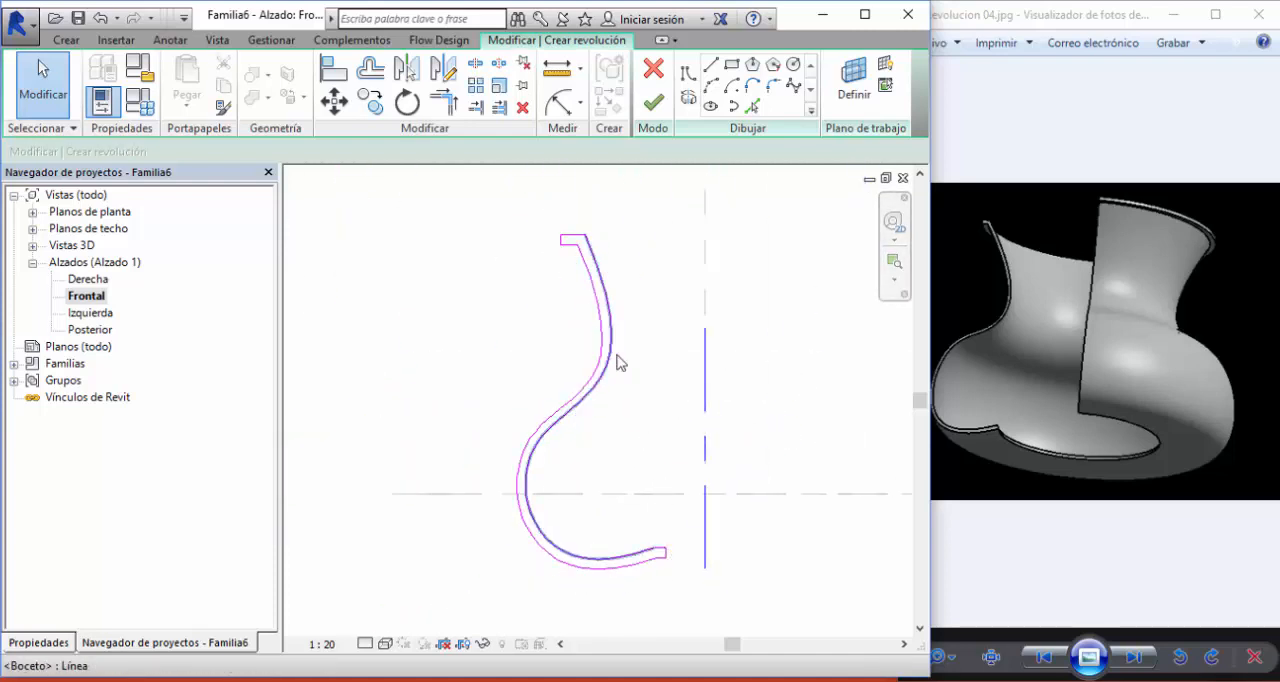
{"action": "left_click", "coordinate": [653, 103]}
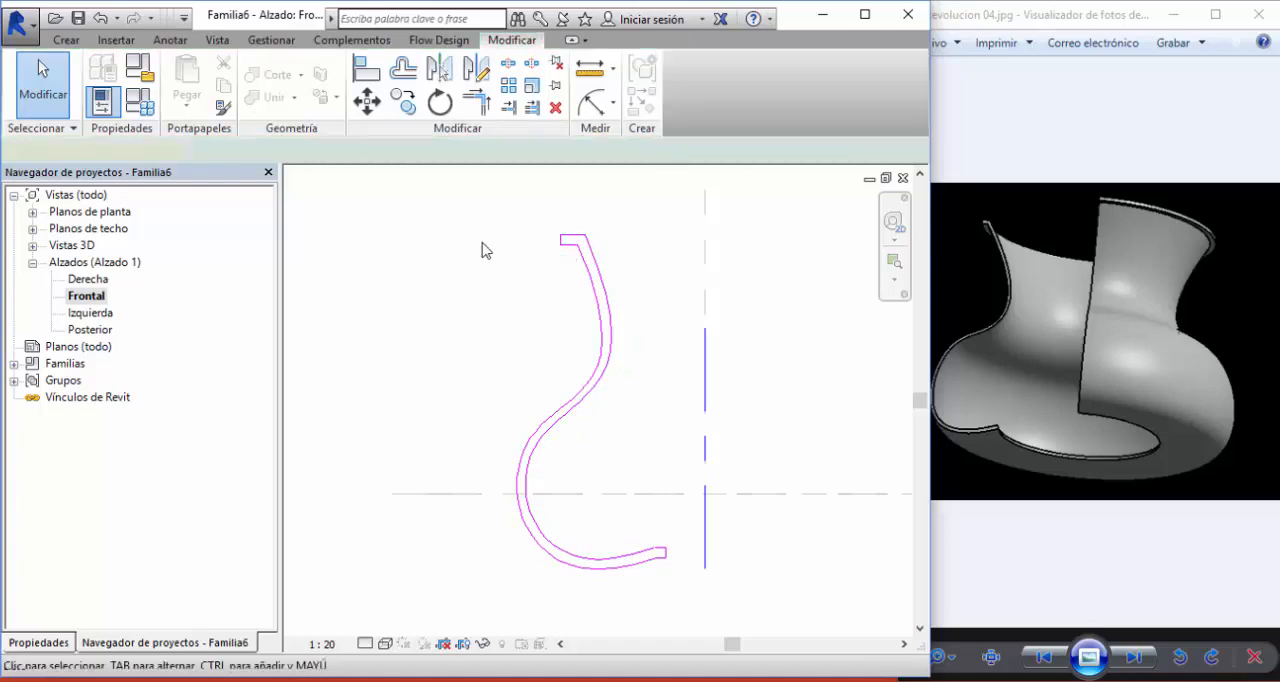
{"action": "left_click", "coordinate": [464, 357]}
{"action": "key", "text": "ctrl+Tab"}
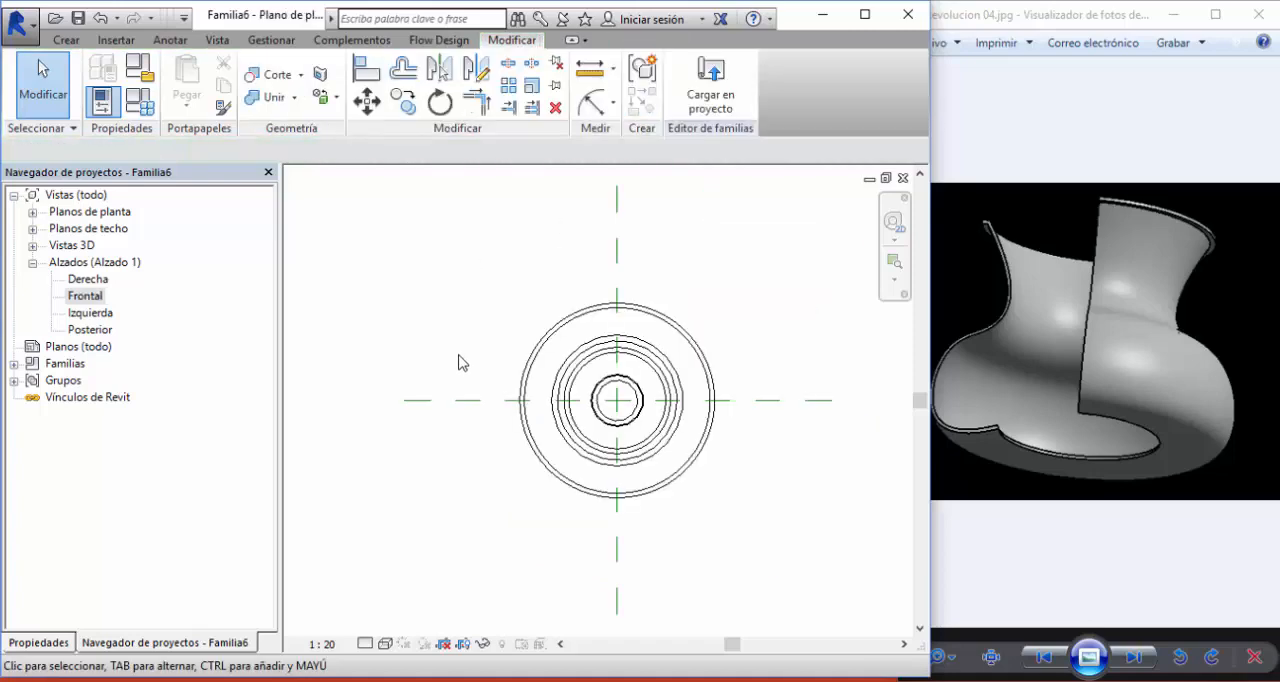
- Open the default 3D view with the Shaded visual style and examine the vase from below and above
{"action": "left_click", "coordinate": [216, 40]}
{"action": "left_click", "coordinate": [219, 82]}
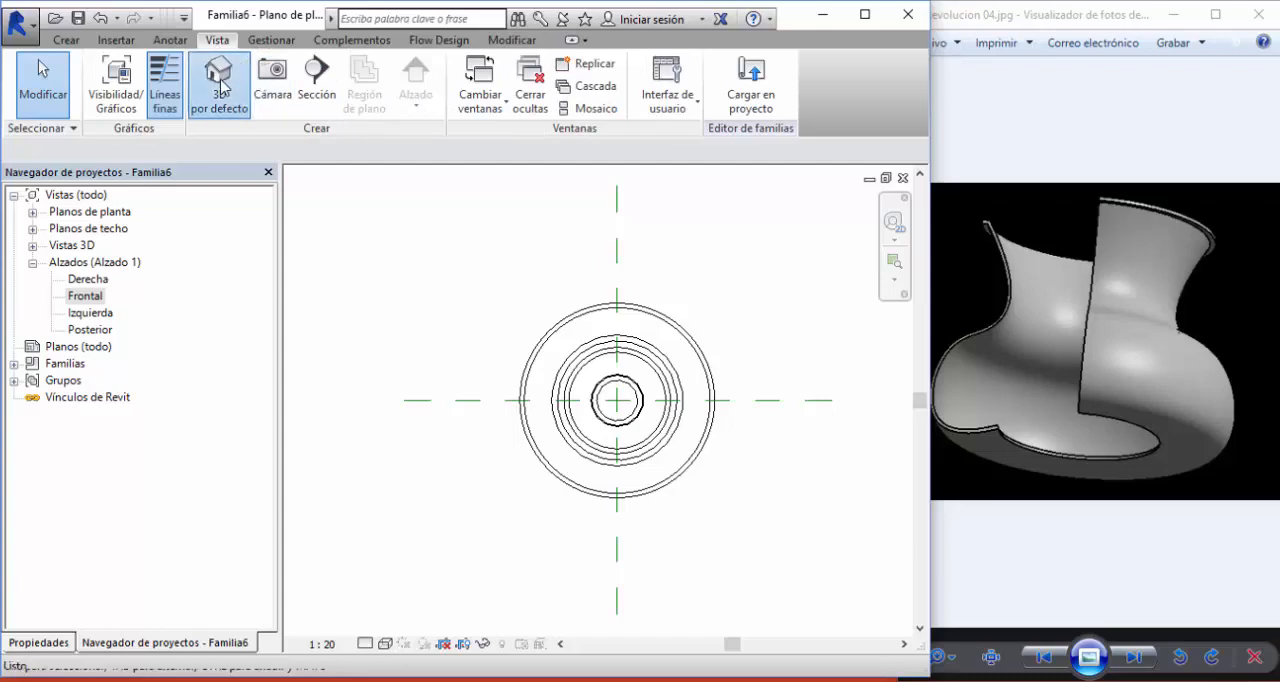
{"action": "left_click", "coordinate": [384, 645]}
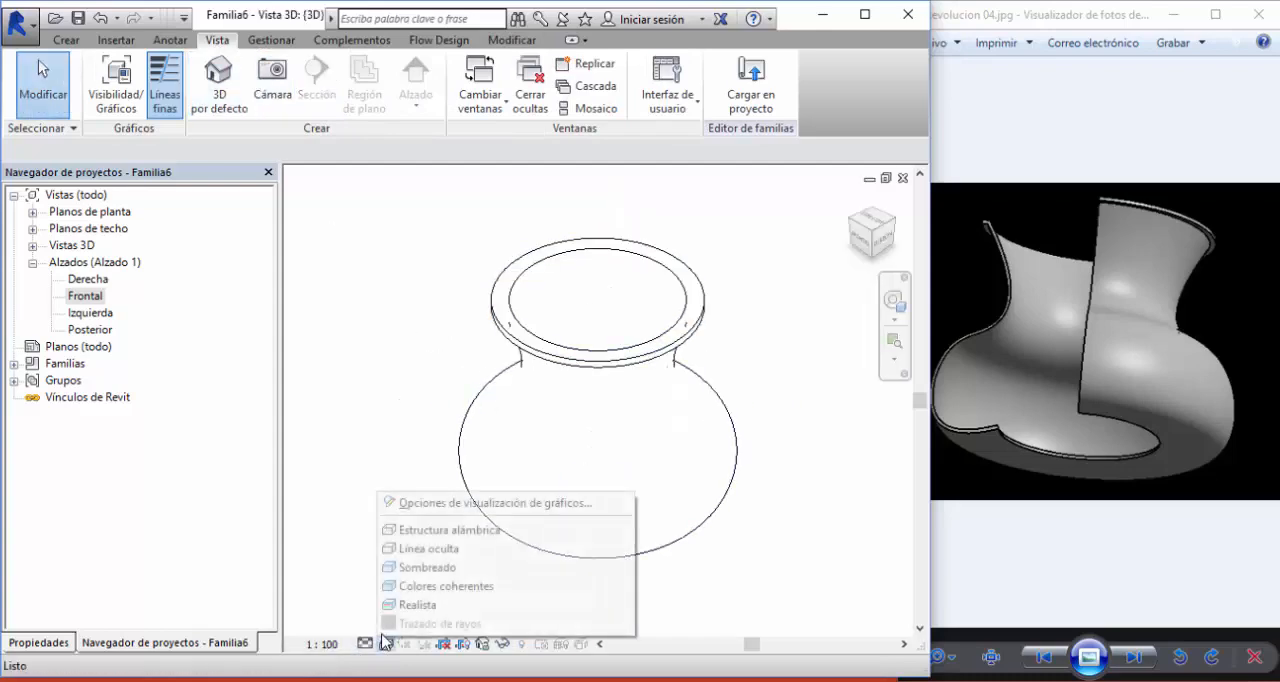
{"action": "left_click", "coordinate": [414, 569]}
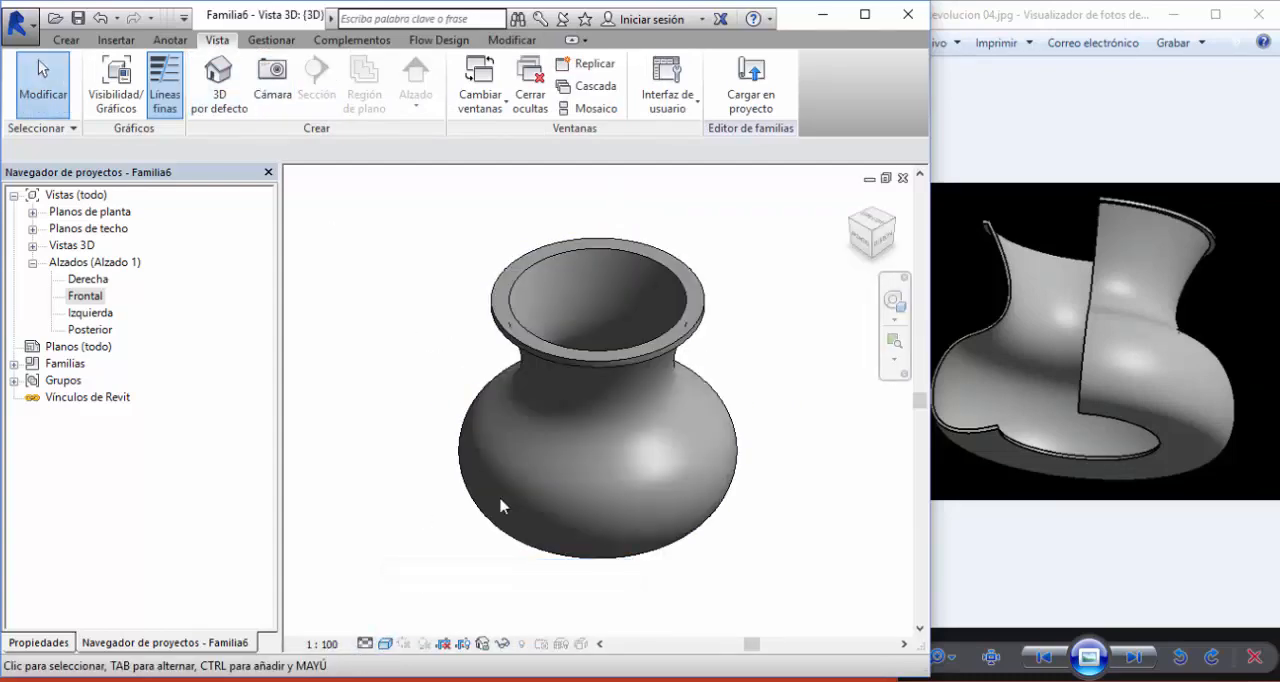
{"action": "middle_click_drag", "start_coordinate": [616, 390], "coordinate": [530, 520], "text": "shift"}
{"action": "scroll", "coordinate": [538, 534], "scroll_direction": "up", "scroll_amount": 5}
{"action": "scroll", "coordinate": [537, 532], "scroll_direction": "down", "scroll_amount": 5}
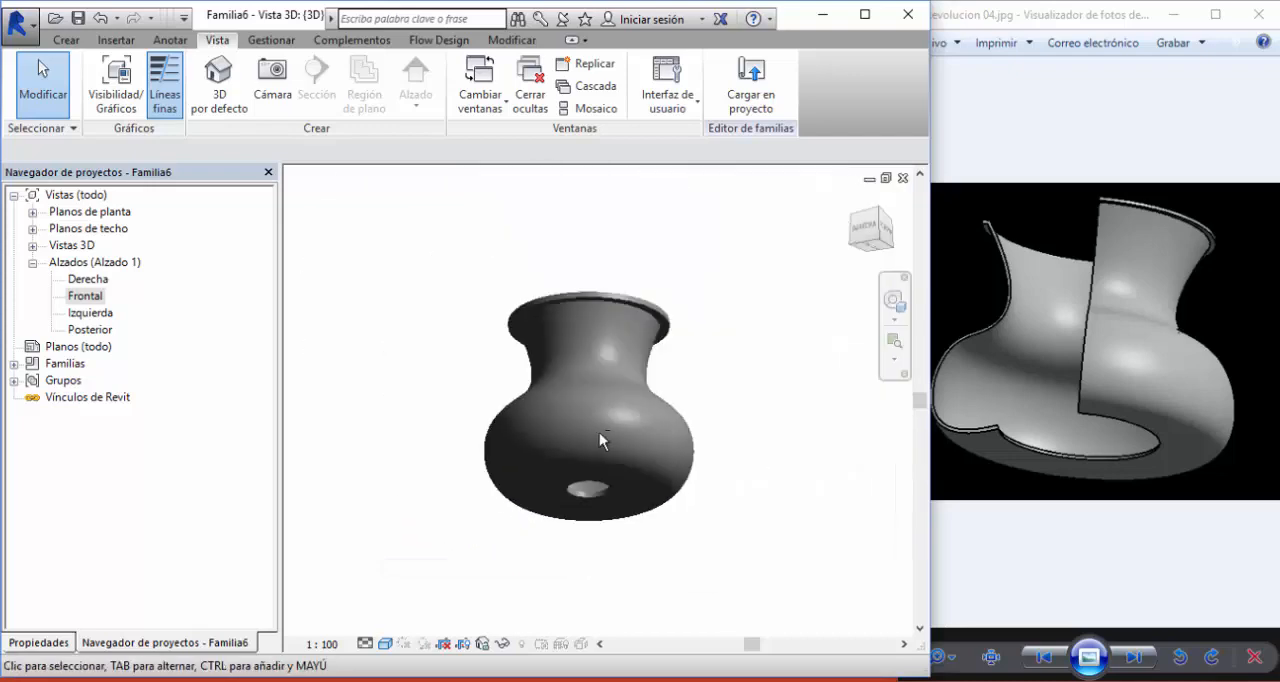
{"action": "middle_click_drag", "start_coordinate": [600, 437], "coordinate": [698, 552], "text": "shift"}
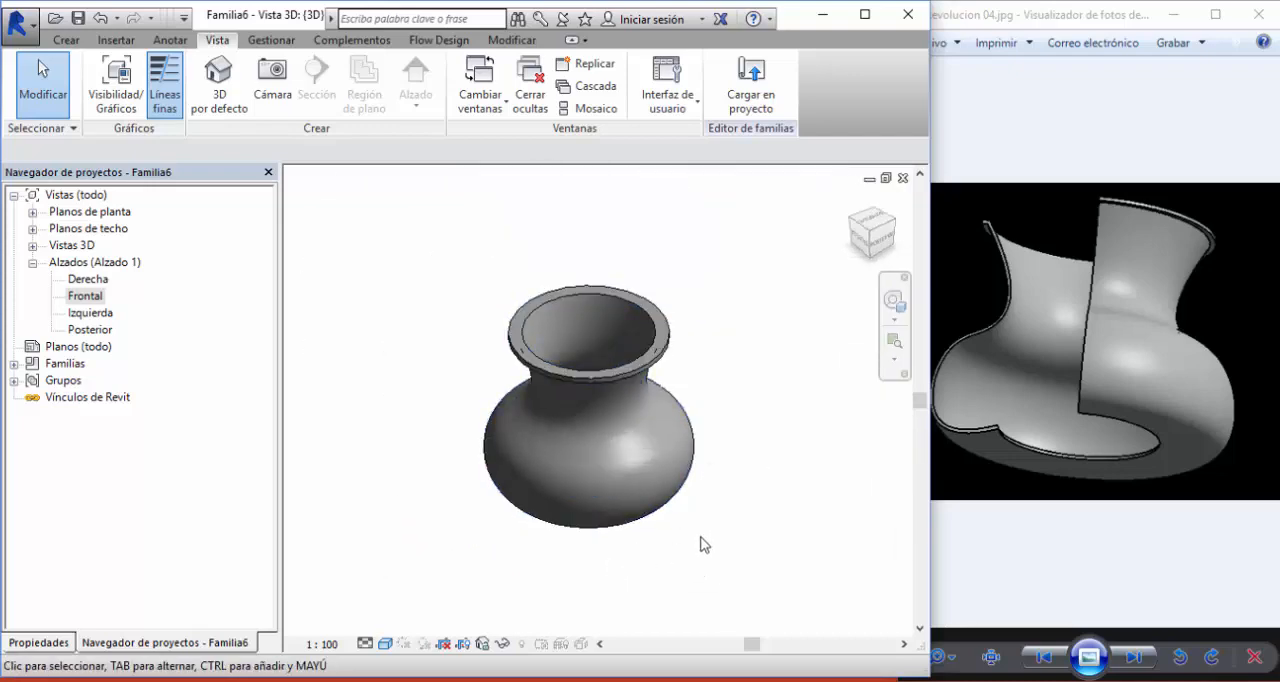
{"action": "scroll", "coordinate": [492, 333], "scroll_direction": "up", "scroll_amount": 3}
{"action": "scroll", "coordinate": [490, 330], "scroll_direction": "down", "scroll_amount": 3}
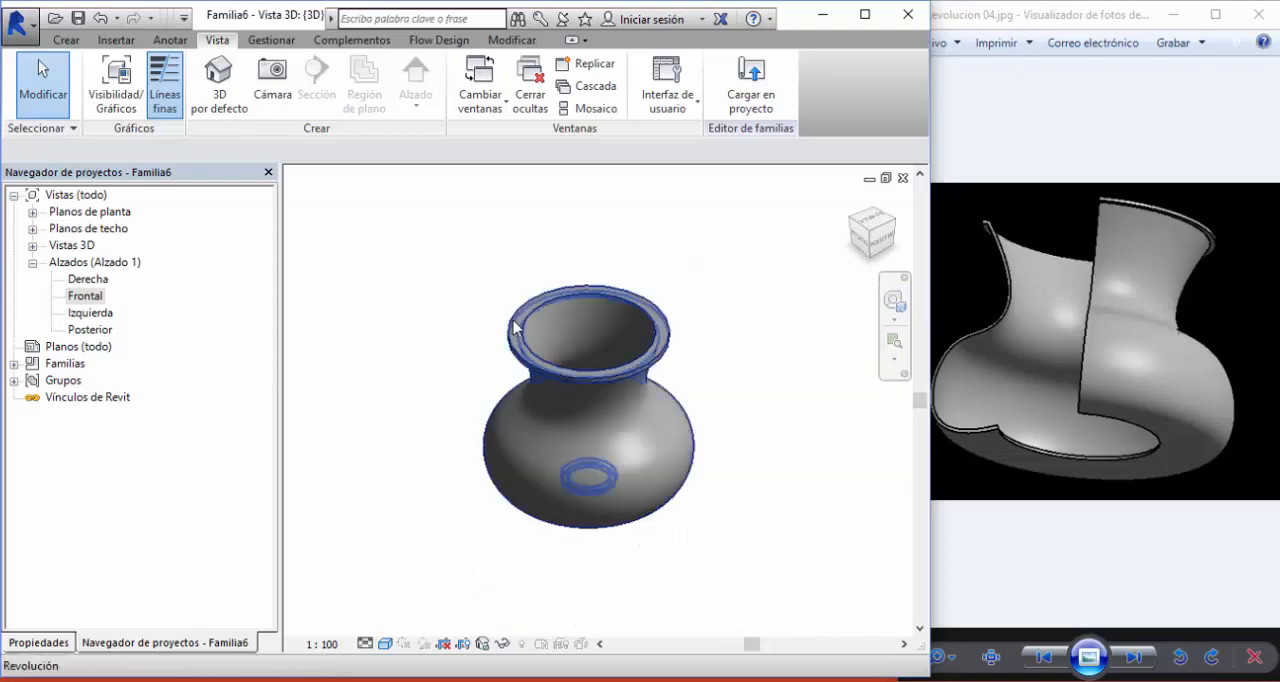
- Try a smaller final angle on the vase revolution to cut it open, inspect the interior, and undo the angle change
{"action": "left_click", "coordinate": [516, 328]}
{"action": "left_click", "coordinate": [39, 642]}
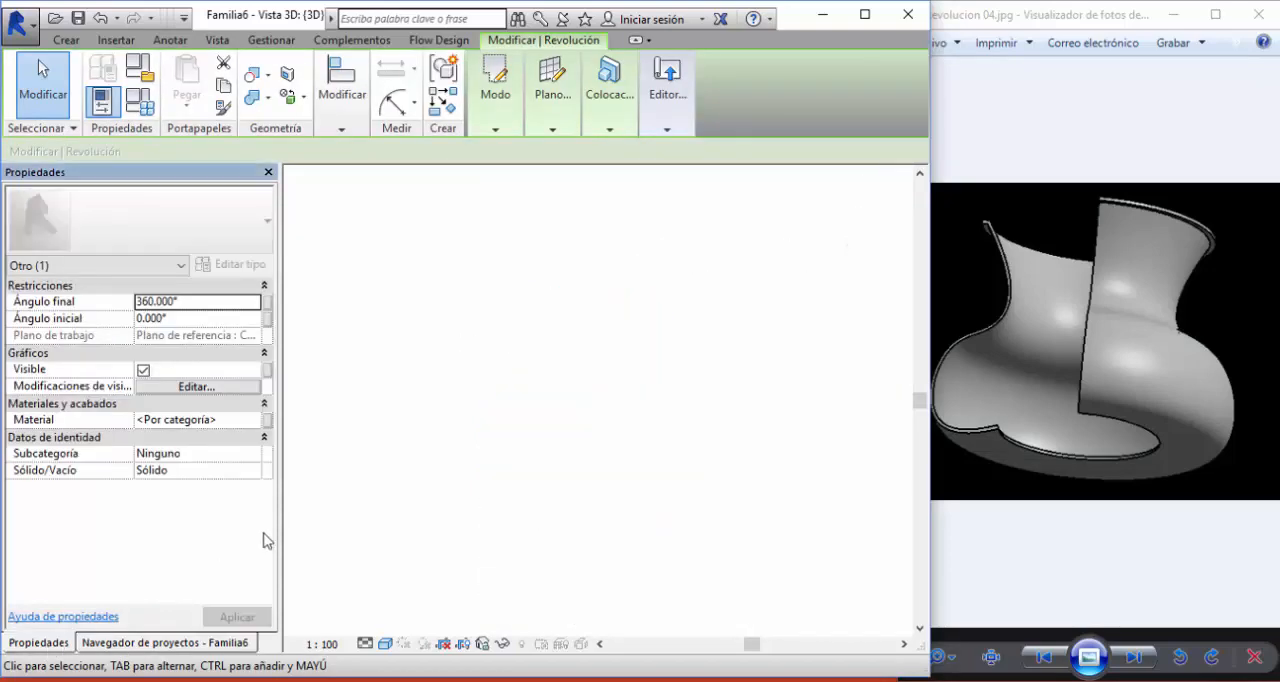
{"action": "mouse_move", "coordinate": [440, 382]}
{"action": "middle_mouse_down"}
{"action": "mouse_move", "coordinate": [480, 380]}
{"action": "mouse_move", "coordinate": [490, 366]}
{"action": "mouse_move", "coordinate": [437, 391]}
{"action": "mouse_move", "coordinate": [427, 364]}
{"action": "middle_mouse_up"}
{"action": "scroll", "coordinate": [492, 364], "scroll_direction": "up", "scroll_amount": 2}
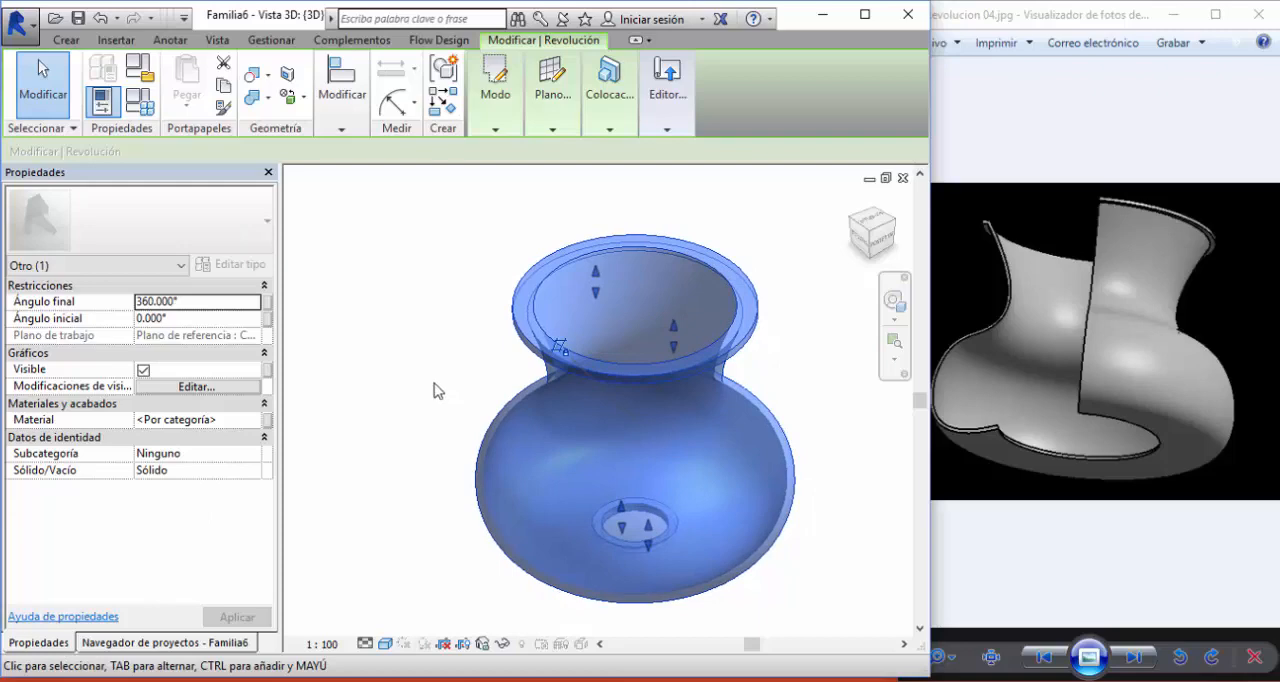
{"action": "left_click", "coordinate": [198, 300]}
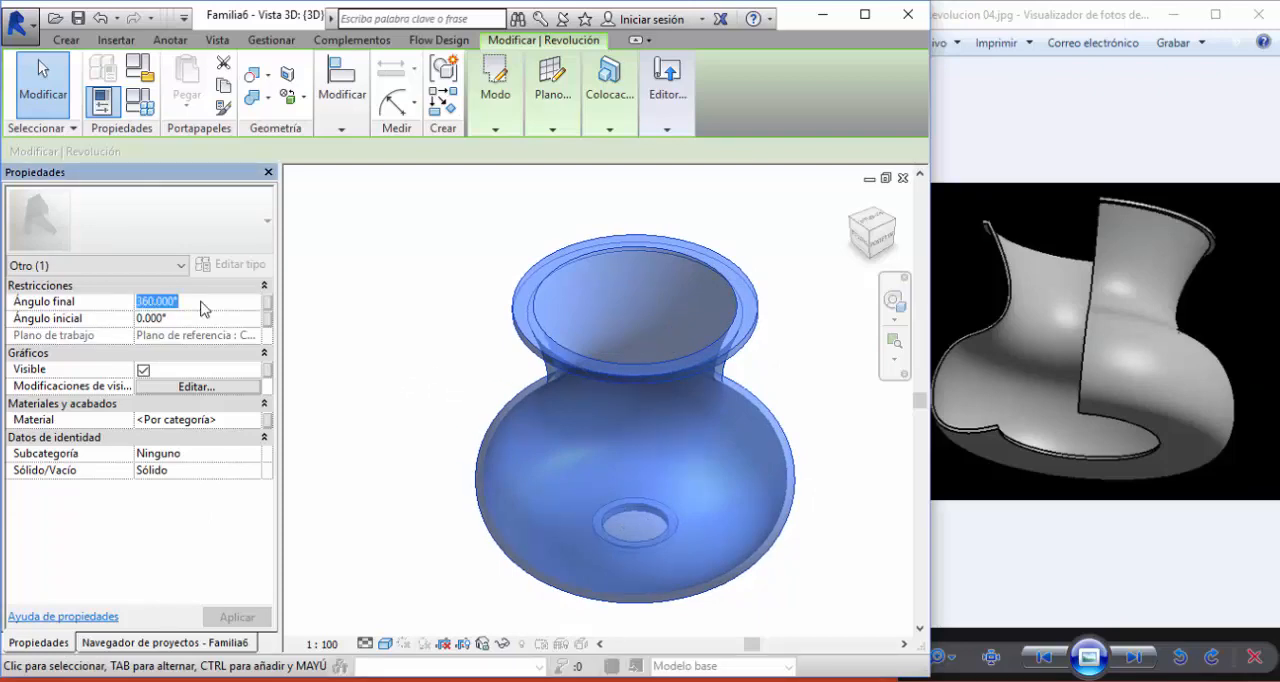
{"action": "type", "text": "18"}
{"action": "left_click", "coordinate": [420, 368]}
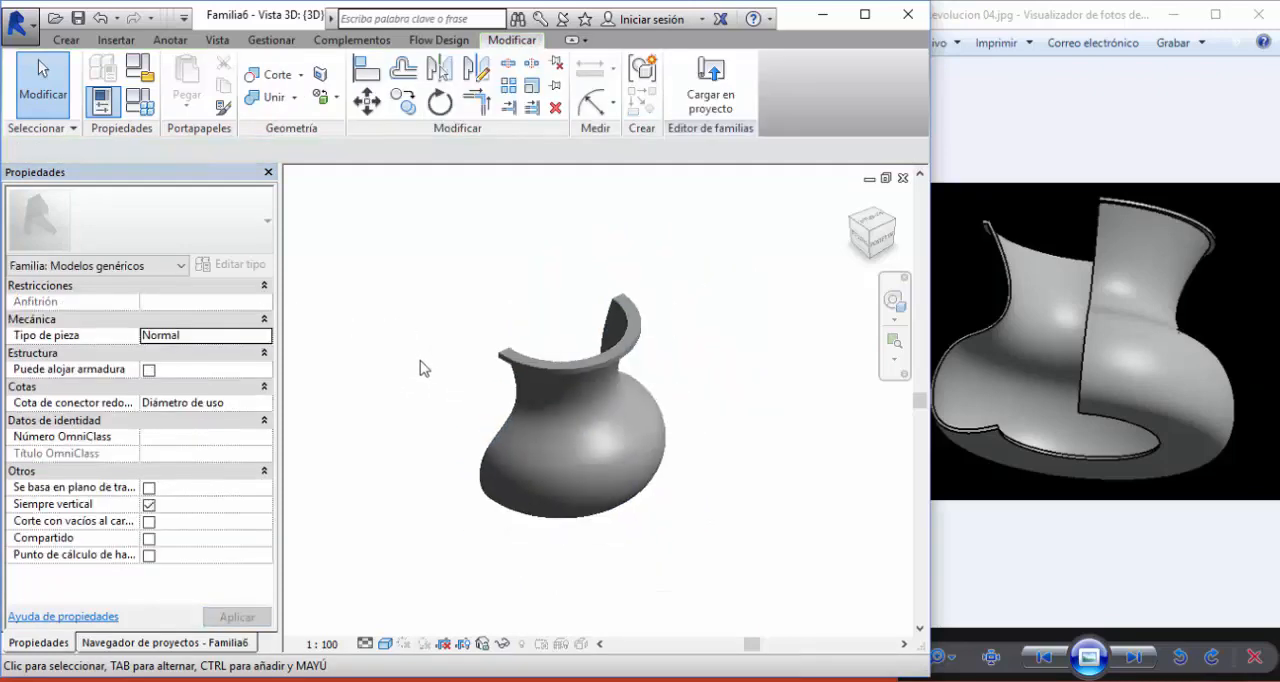
{"action": "middle_click_drag", "start_coordinate": [465, 452], "coordinate": [728, 493], "text": "shift"}
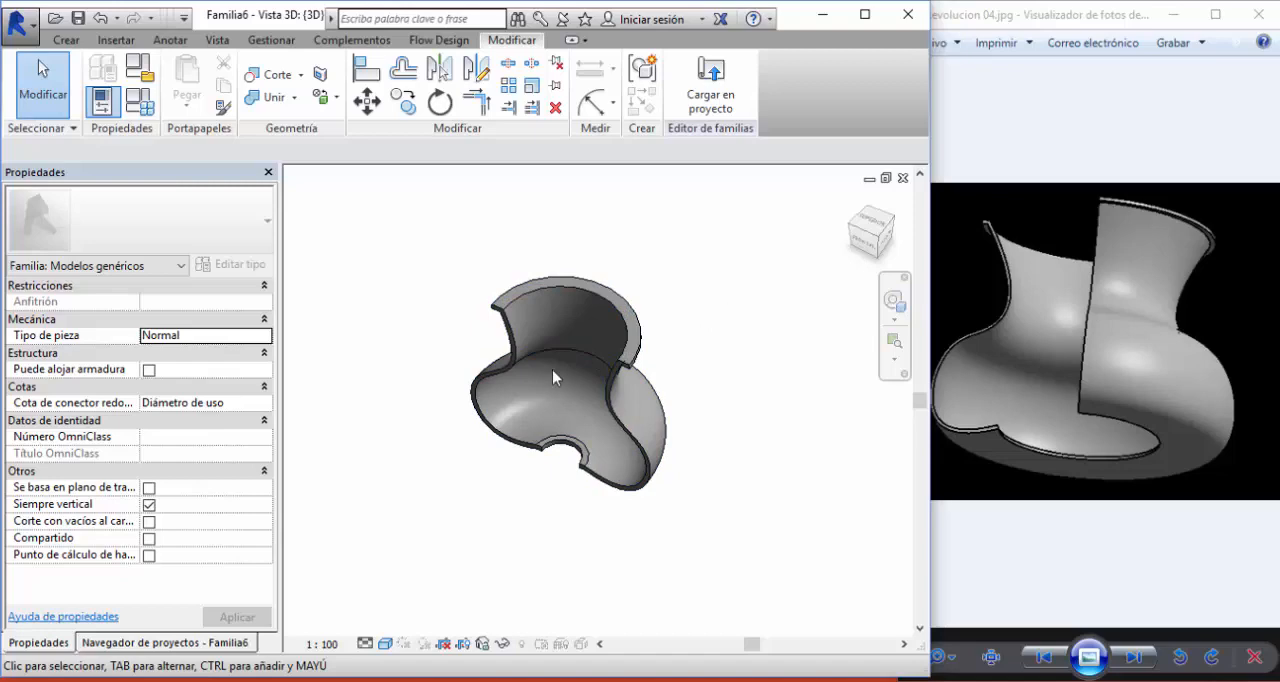
{"action": "left_click", "coordinate": [100, 20]}
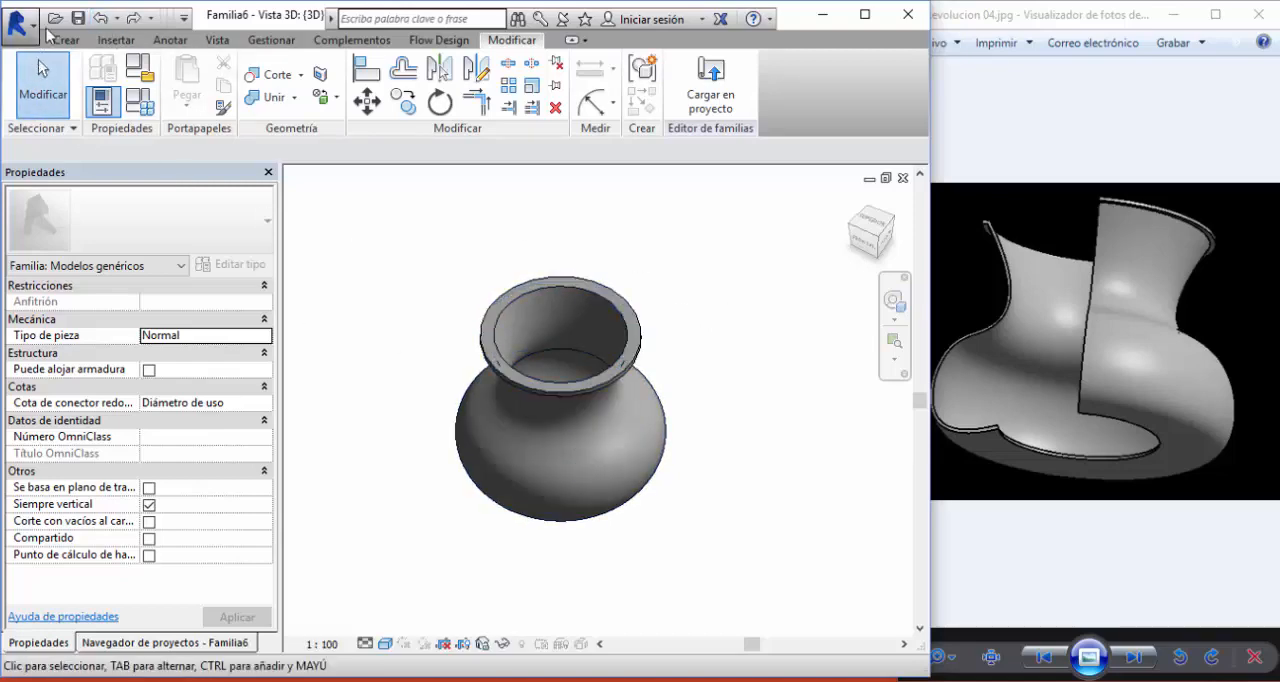
- Save the vase family as Revolucion 04 in the Unidad 3D - Revoluciones Dataset folder
{"action": "left_click", "coordinate": [77, 19]}
{"action": "left_click", "coordinate": [468, 252]}
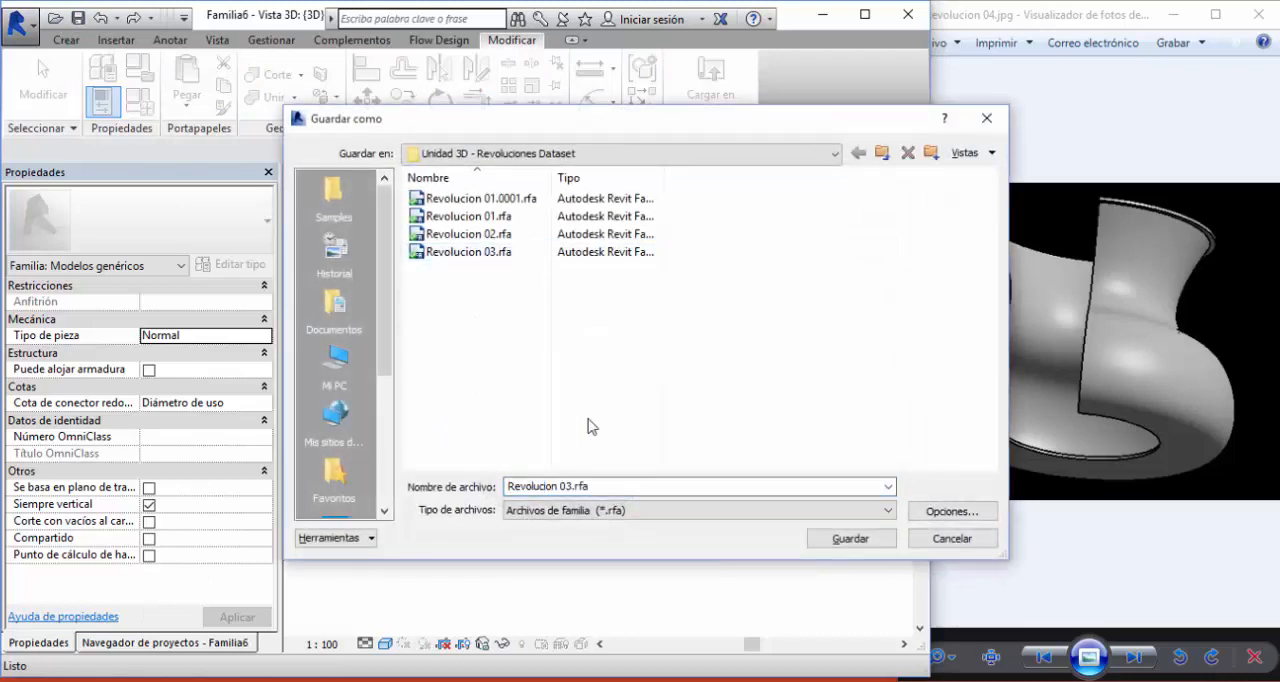
{"action": "left_click", "coordinate": [617, 487]}
{"action": "left_click", "coordinate": [617, 488]}
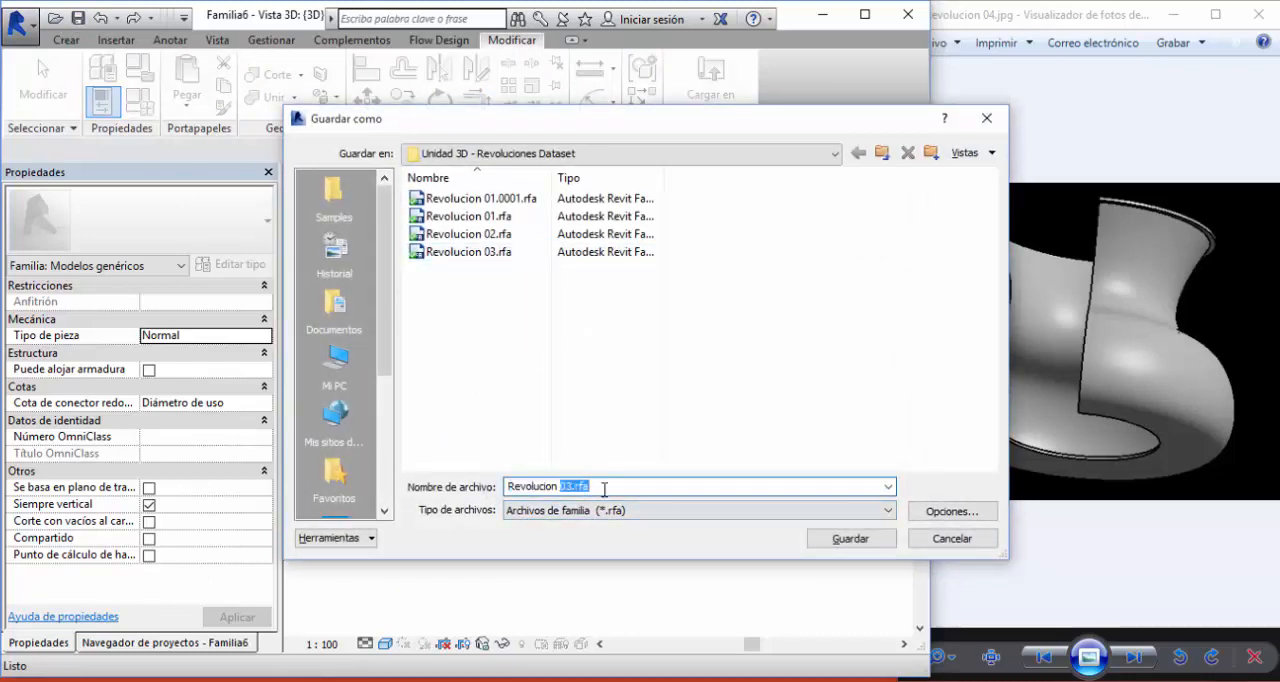
{"action": "type", "text": "04"}
{"action": "left_click", "coordinate": [697, 417]}
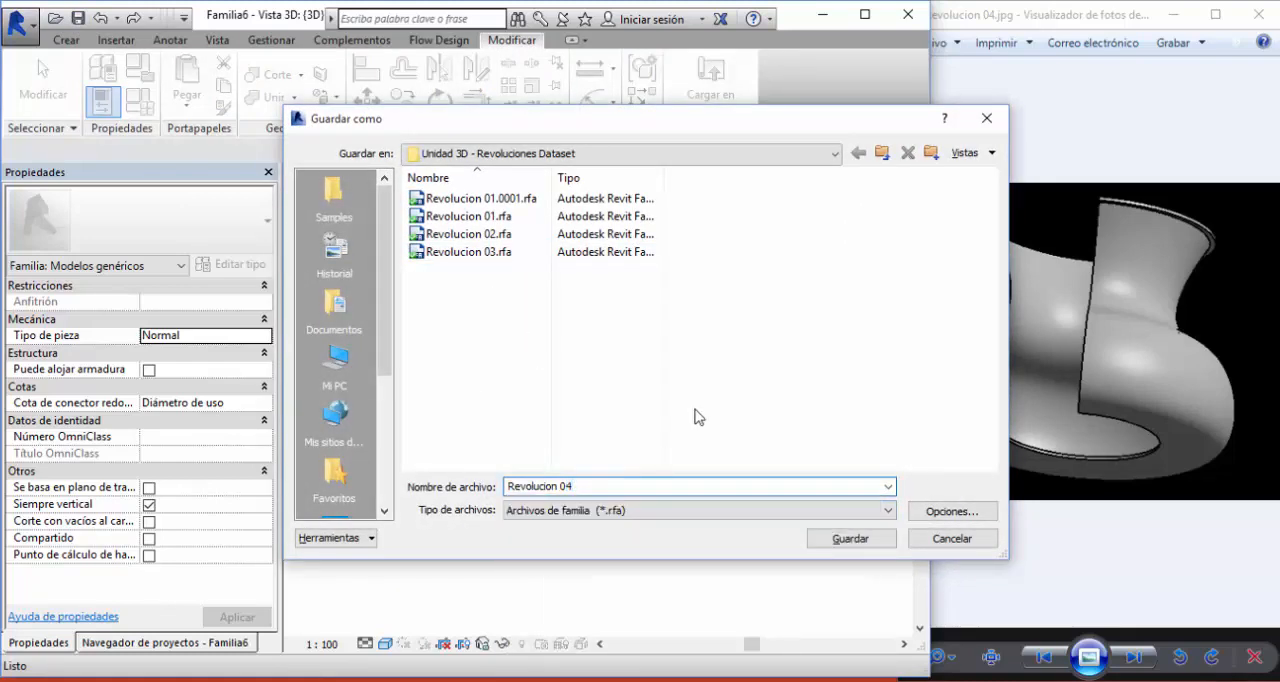
{"action": "left_click", "coordinate": [851, 539]}
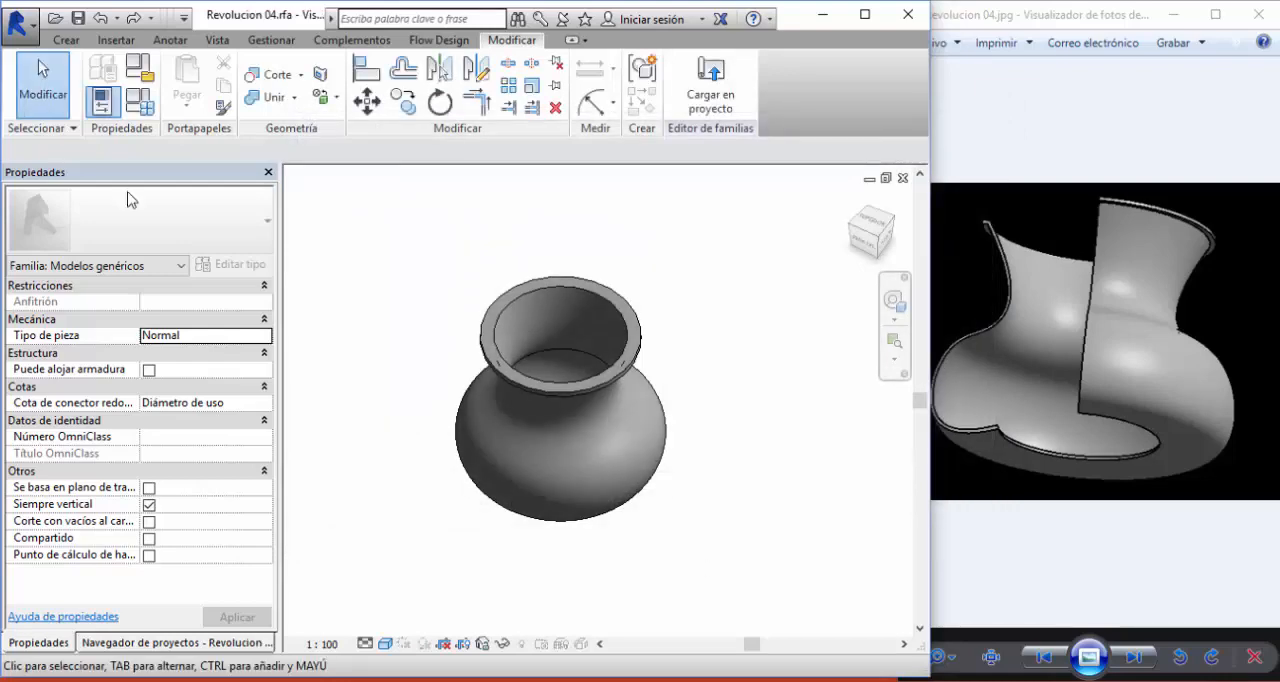
- Close the vase family and create a new family from the Modelo genérico métrico.rft template
{"action": "left_click", "coordinate": [18, 34]}
{"action": "left_click", "coordinate": [61, 576]}
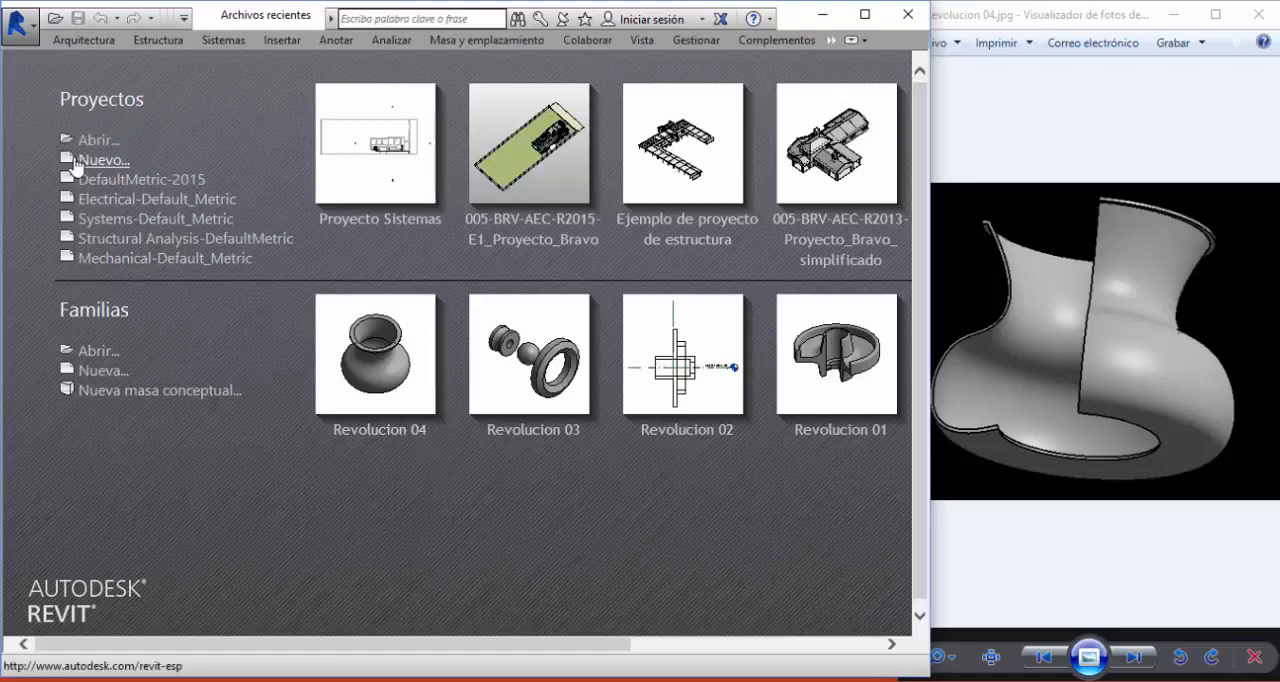
{"action": "left_click", "coordinate": [100, 370]}
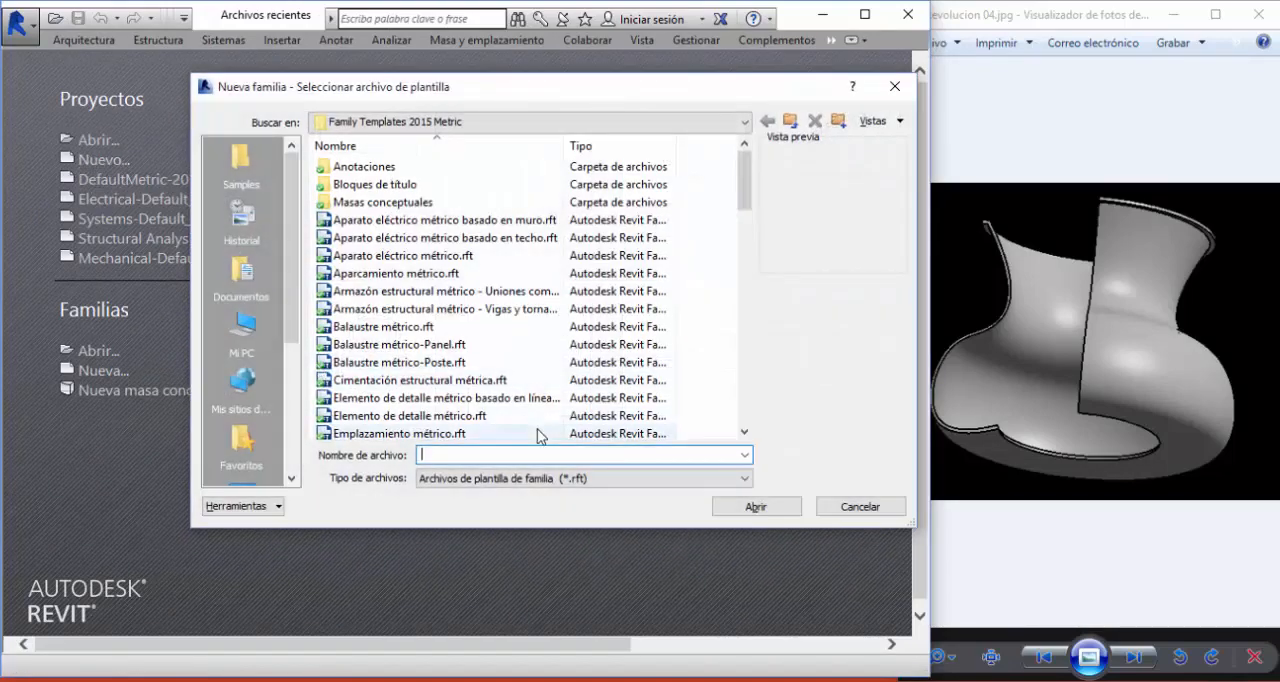
{"action": "left_click", "coordinate": [400, 400]}
{"action": "scroll", "coordinate": [405, 390], "scroll_direction": "down", "scroll_amount": 12}
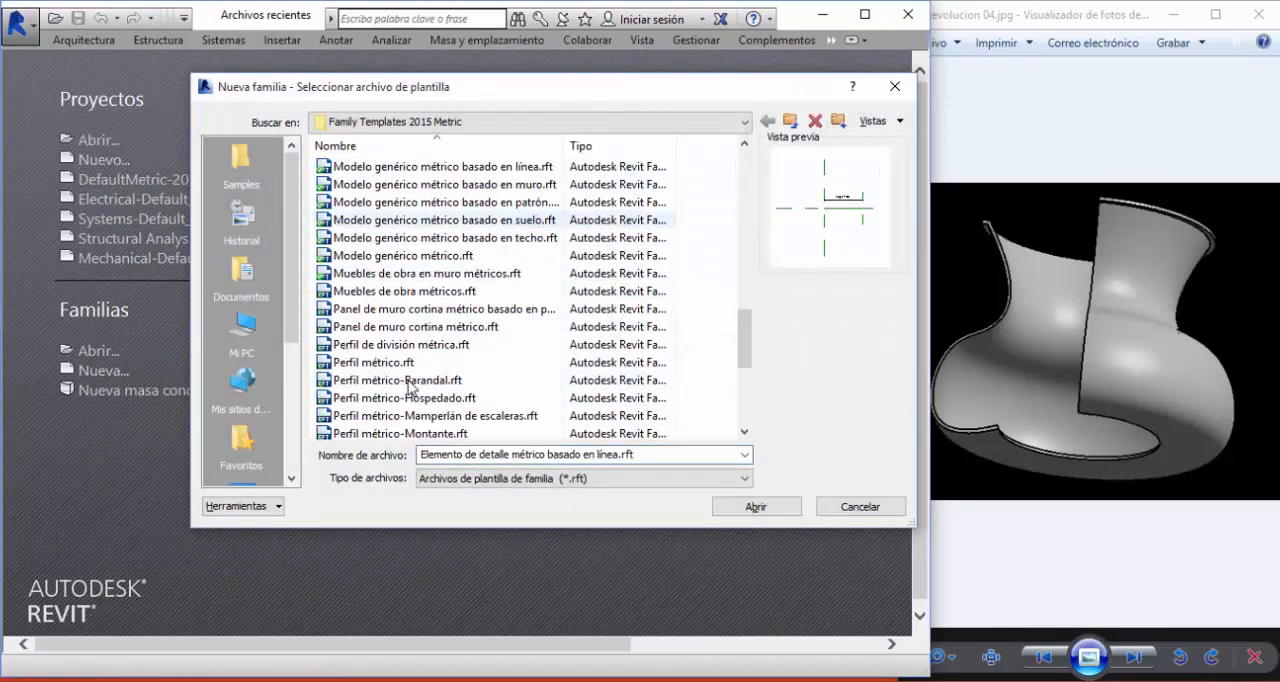
{"action": "left_click", "coordinate": [400, 255]}
{"action": "left_click", "coordinate": [742, 507]}
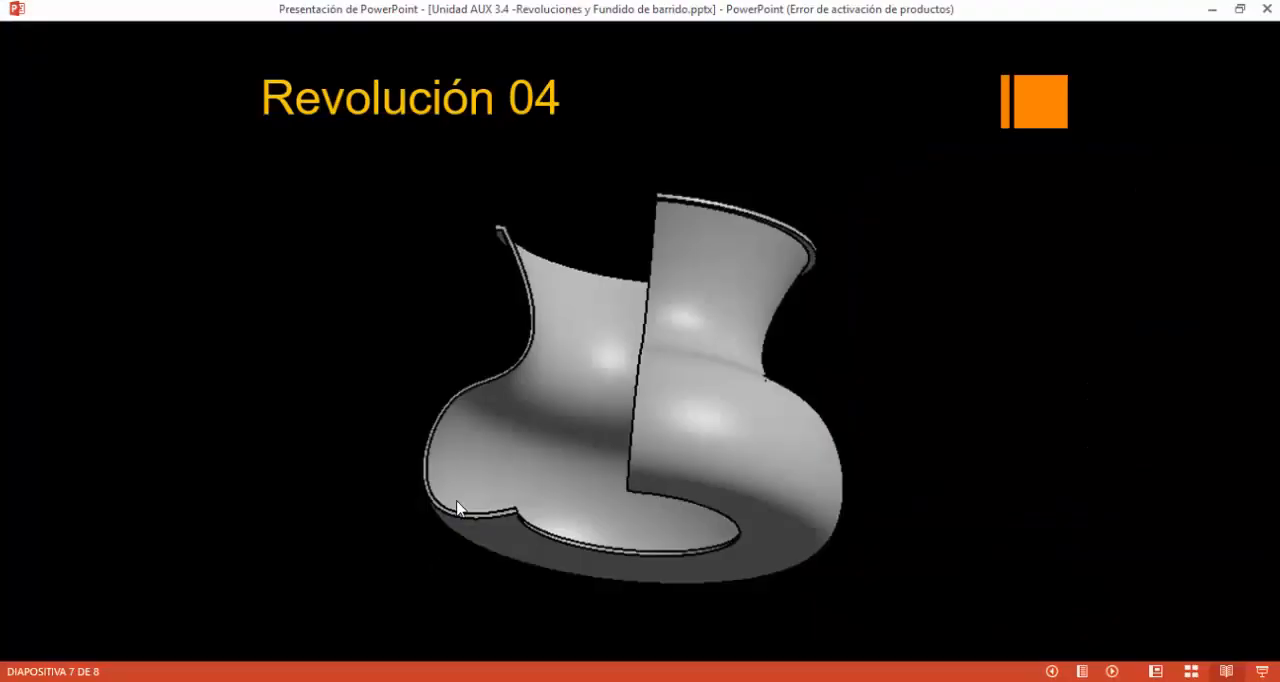
- Switch to the photo viewer, advance to Revolucion 05.jpg, and enlarge the double-cone figure with flat discs
{"action": "left_click", "coordinate": [457, 507]}
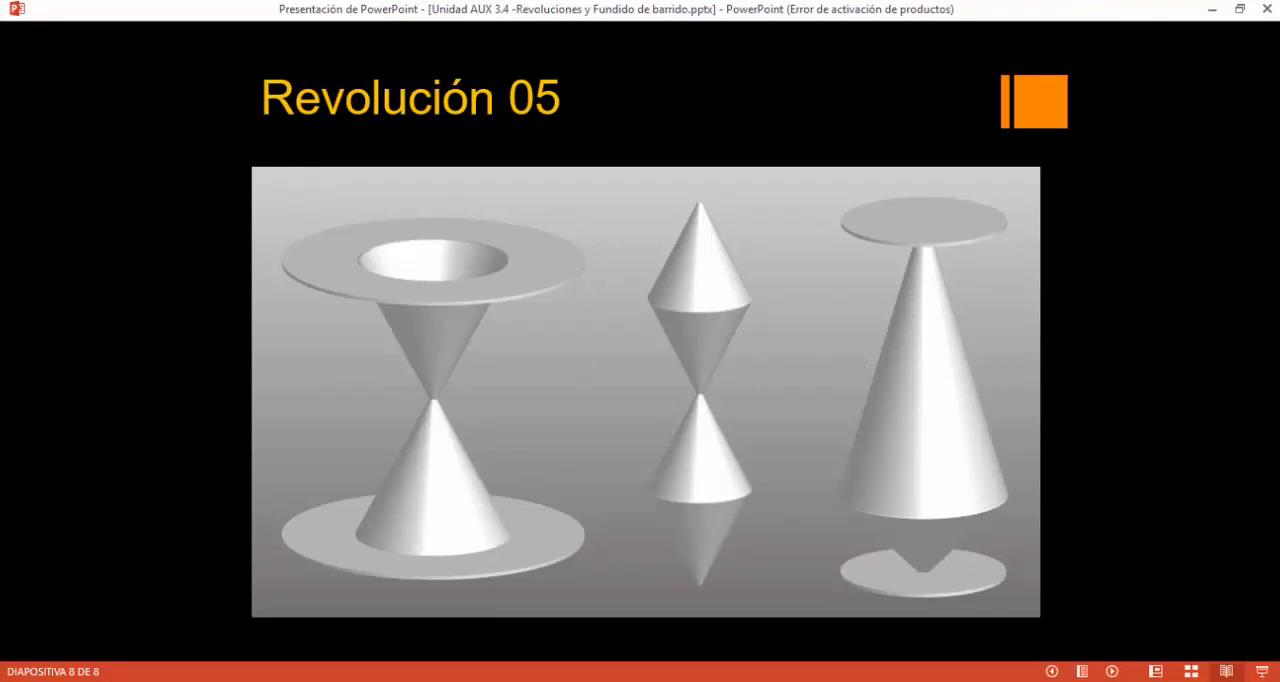
{"action": "key", "text": "alt+Tab"}
{"action": "left_click", "coordinate": [1134, 657]}
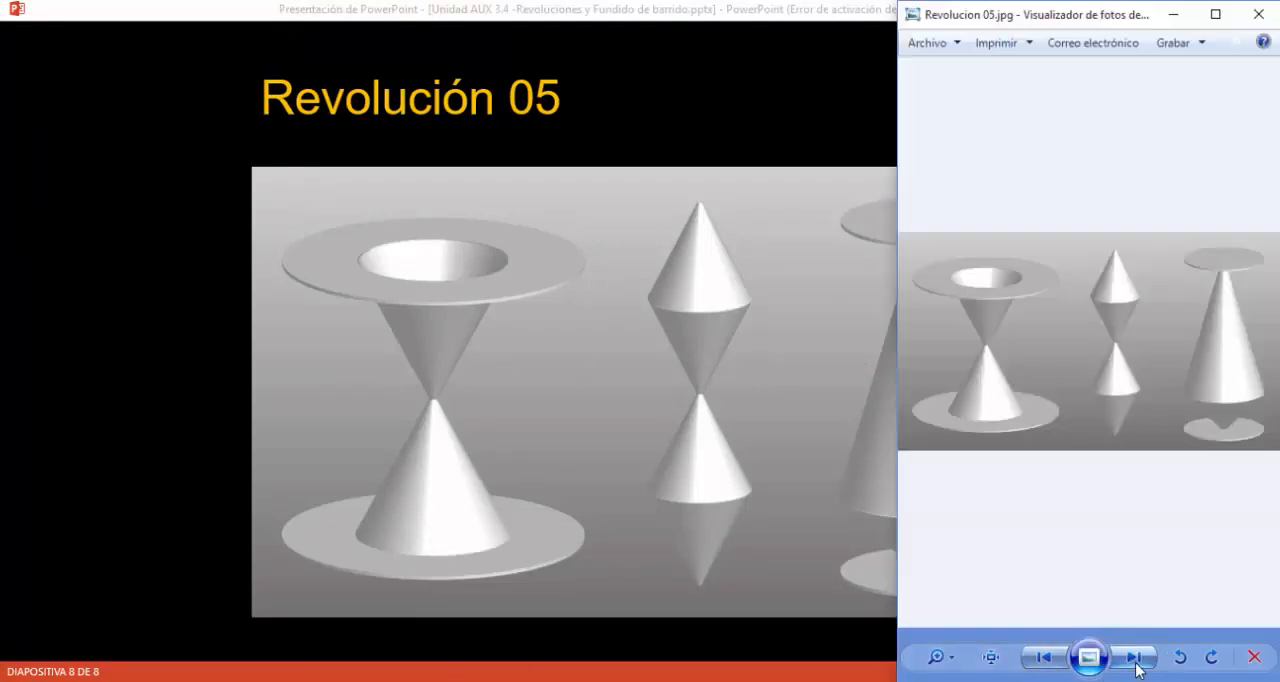
{"action": "scroll", "coordinate": [957, 334], "scroll_direction": "up", "scroll_amount": 4}
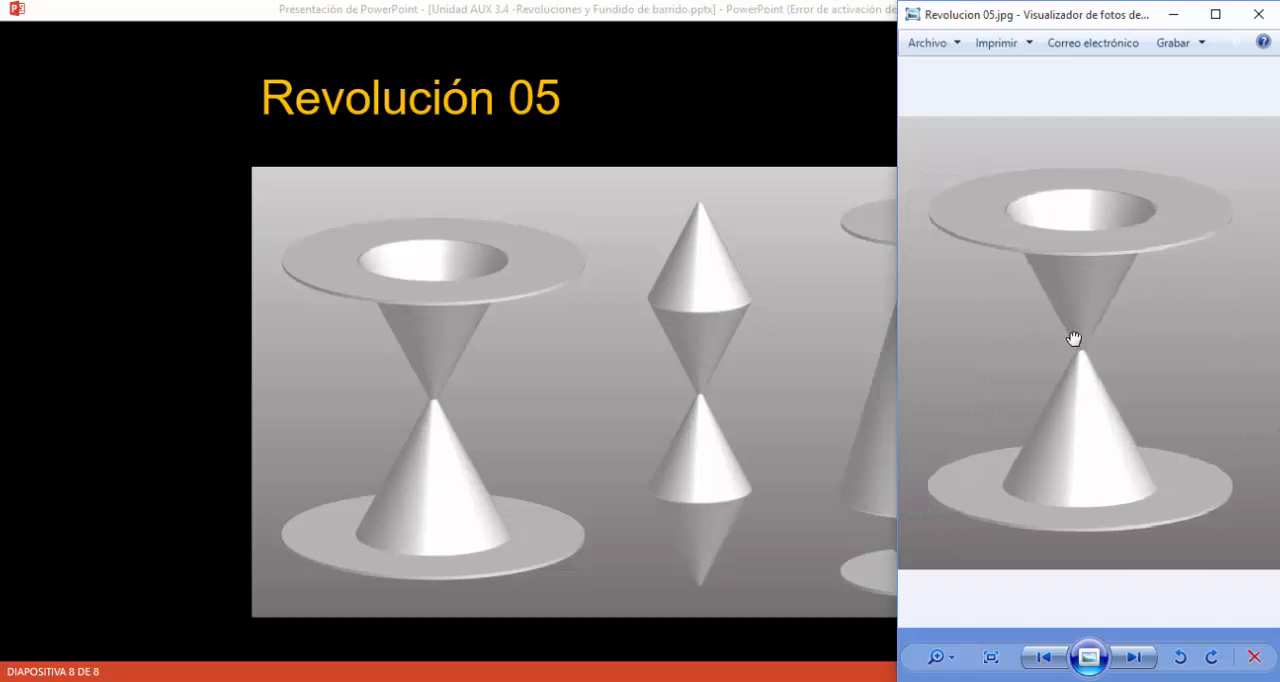
- Switch back to Revit and open the new family's Frontal elevation beside the Revolucion 05 reference image
{"action": "key", "text": "alt+Tab"}
{"action": "key", "text": "alt+Tab"}
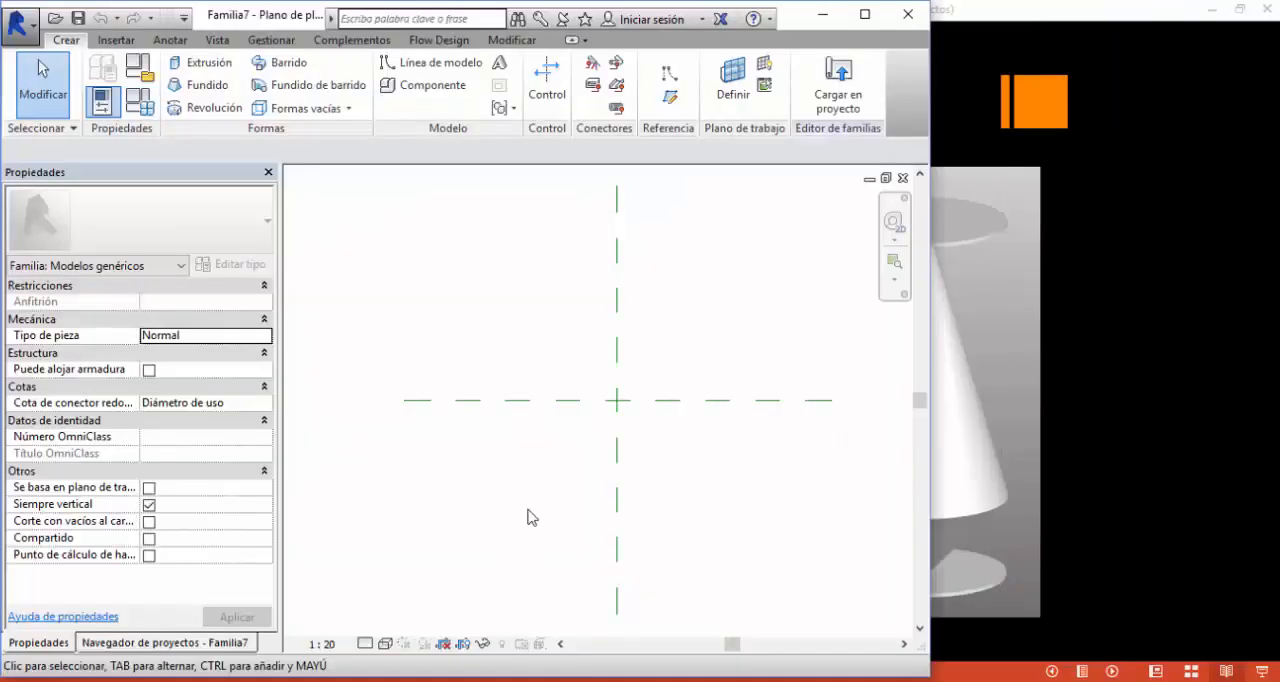
{"action": "left_click", "coordinate": [128, 643]}
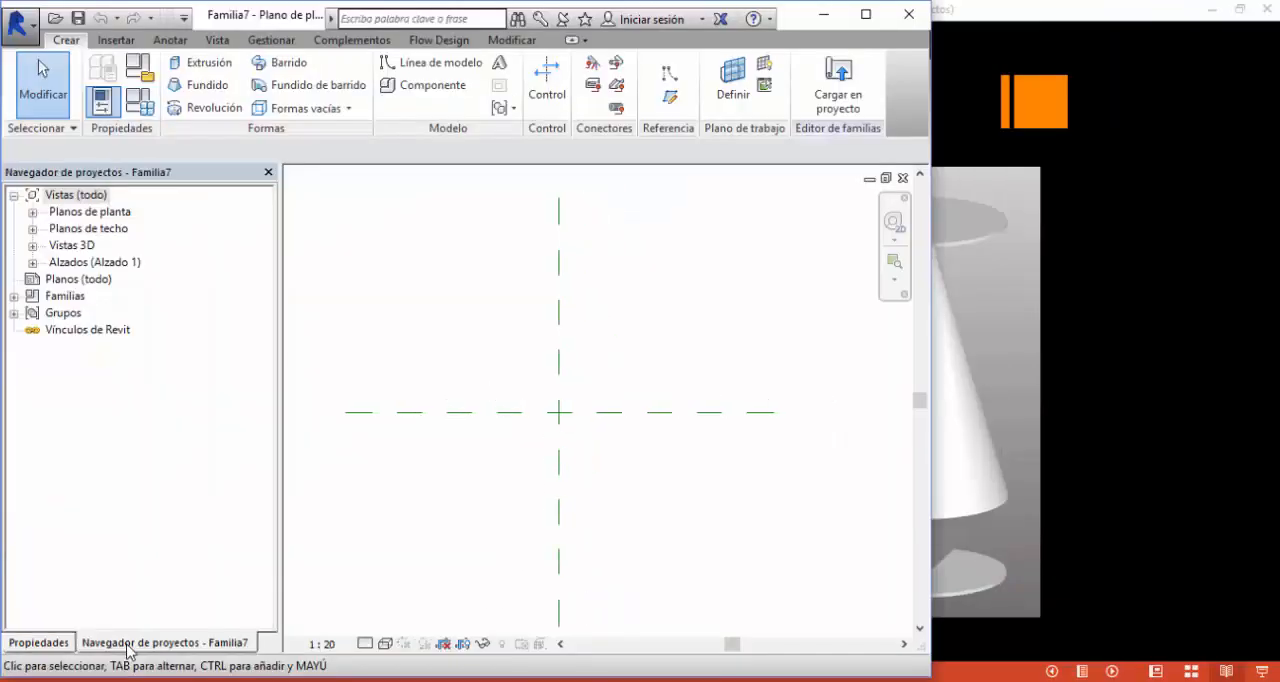
{"action": "double_click", "coordinate": [84, 262]}
{"action": "left_click", "coordinate": [84, 297]}
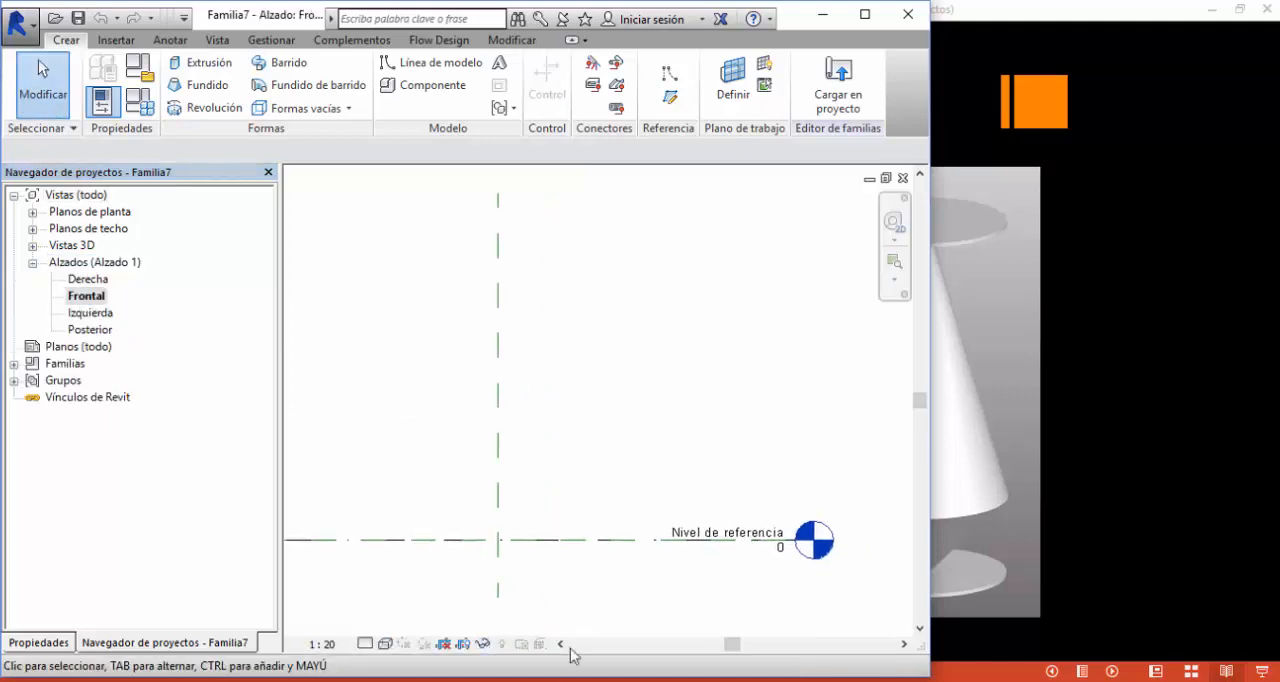
{"action": "key", "text": "alt+Tab"}
{"action": "left_click", "coordinate": [715, 365]}
{"action": "middle_click_drag", "start_coordinate": [610, 396], "coordinate": [624, 390]}
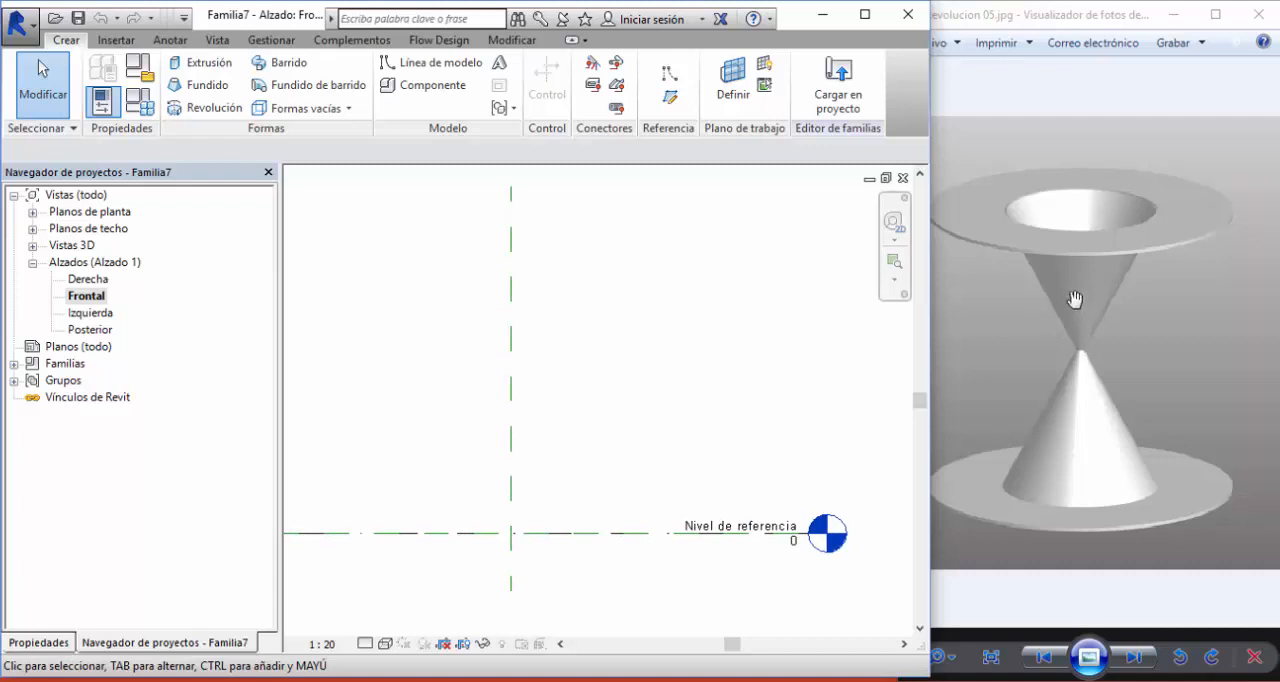
{"action": "middle_click", "coordinate": [623, 409]}
{"action": "scroll", "coordinate": [616, 401], "scroll_direction": "down", "scroll_amount": 2}
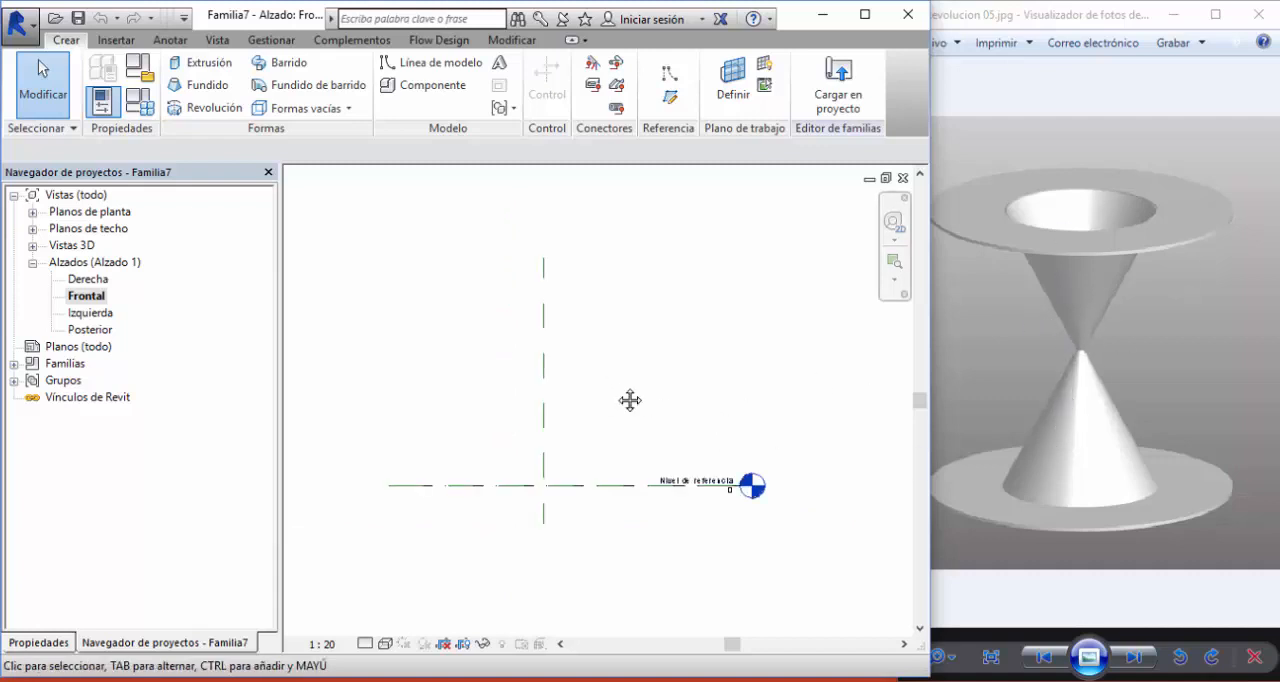
{"action": "middle_click_drag", "start_coordinate": [629, 400], "coordinate": [612, 436]}
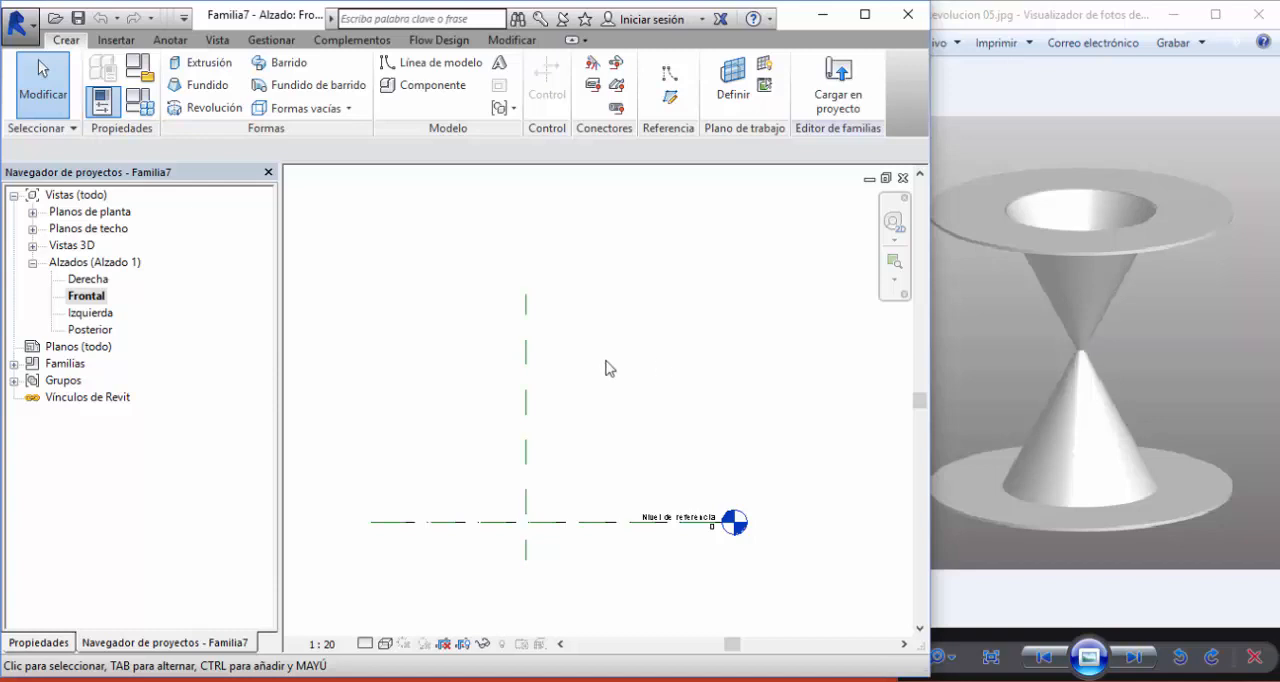
- Start a Revolution and draw its vertical axis line along the central reference plane, extending slightly below the reference level
{"action": "left_click", "coordinate": [205, 108]}
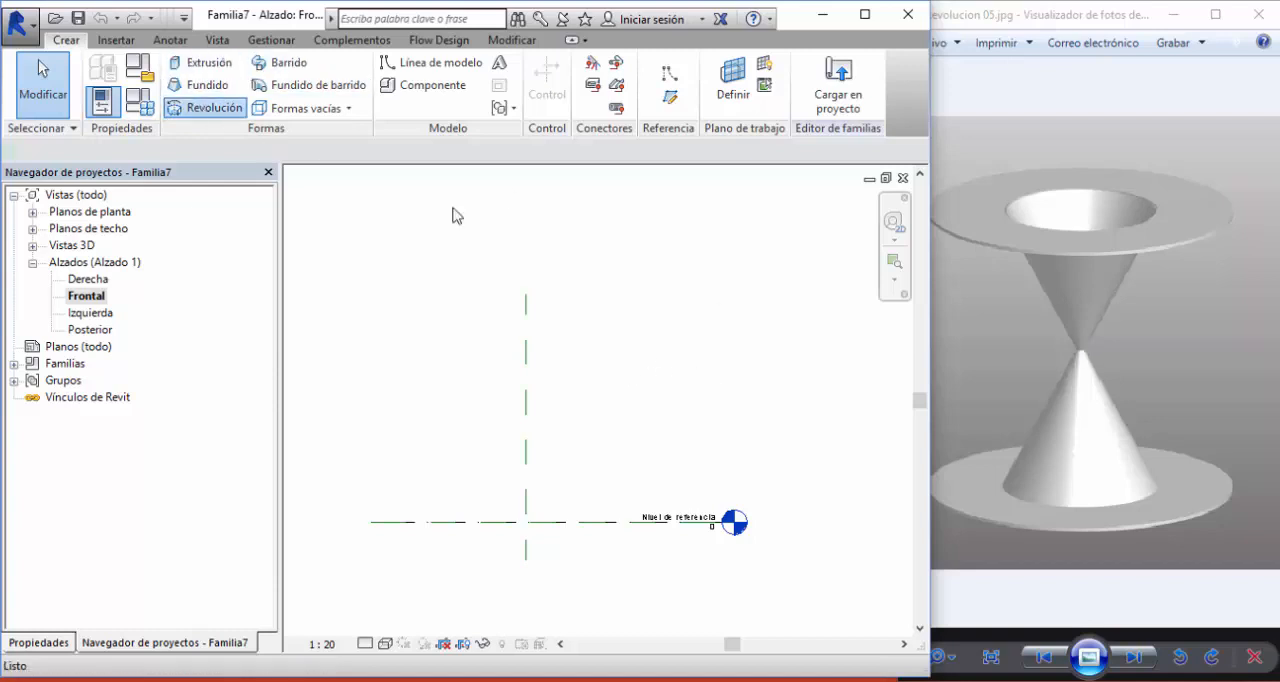
{"action": "left_click", "coordinate": [688, 99]}
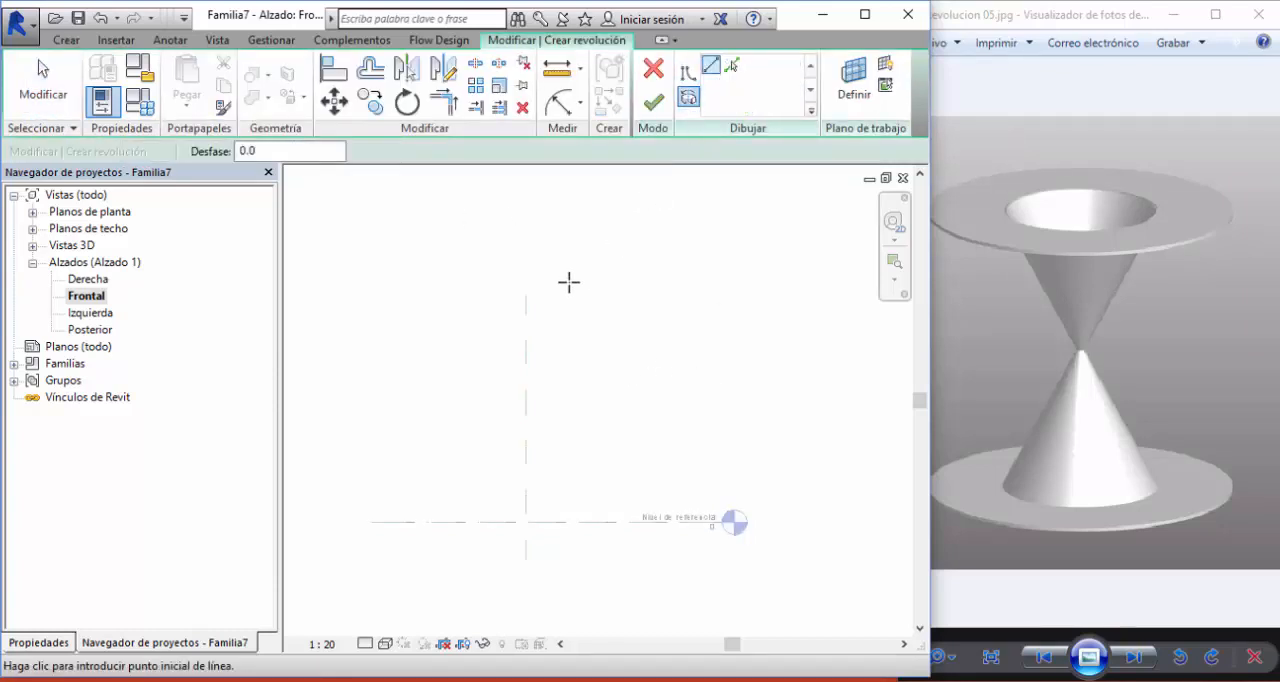
{"action": "left_click", "coordinate": [526, 338]}
{"action": "left_click", "coordinate": [521, 563]}
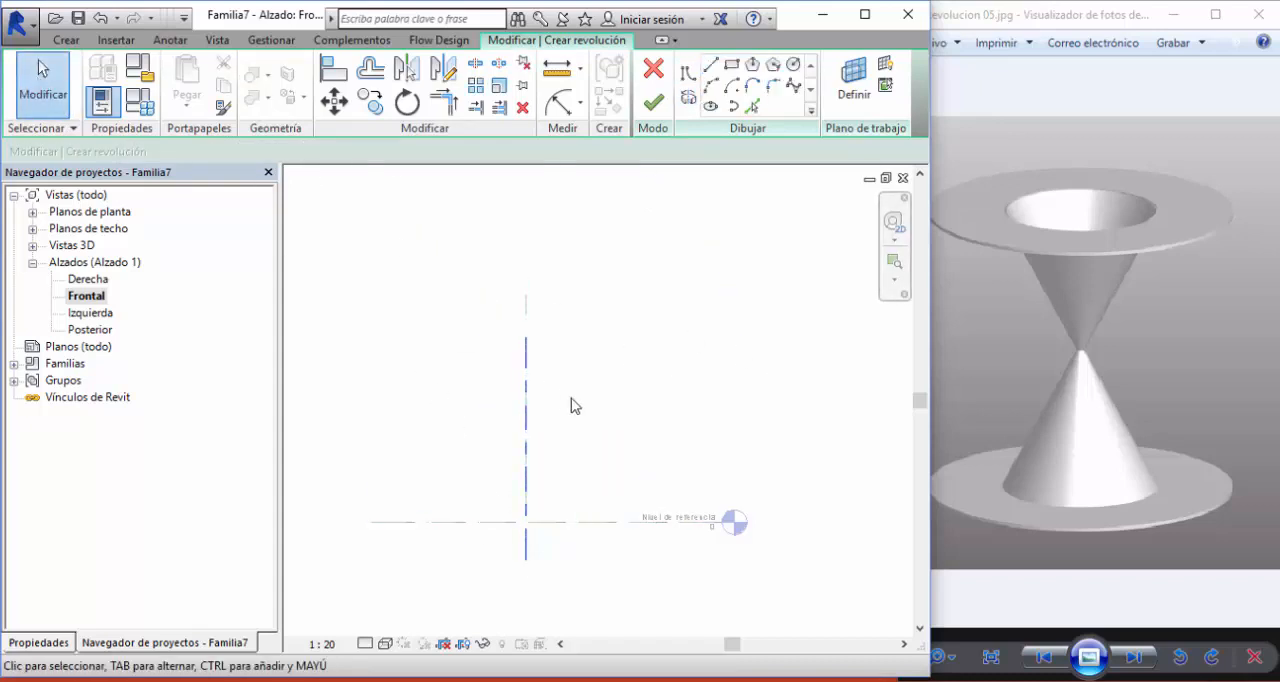
- Draw a base line on the reference level from 1280 mm off the axis inward, and a slanted line about 1208 mm long up to the axis
{"action": "scroll", "coordinate": [536, 408], "scroll_direction": "up", "scroll_amount": 7}
{"action": "scroll", "coordinate": [534, 355], "scroll_direction": "down", "scroll_amount": 6}
{"action": "mouse_move", "coordinate": [550, 364]}
{"action": "middle_mouse_down"}
{"action": "mouse_move", "coordinate": [546, 340]}
{"action": "mouse_move", "coordinate": [528, 370]}
{"action": "middle_mouse_up"}
{"action": "scroll", "coordinate": [547, 338], "scroll_direction": "up", "scroll_amount": 1}
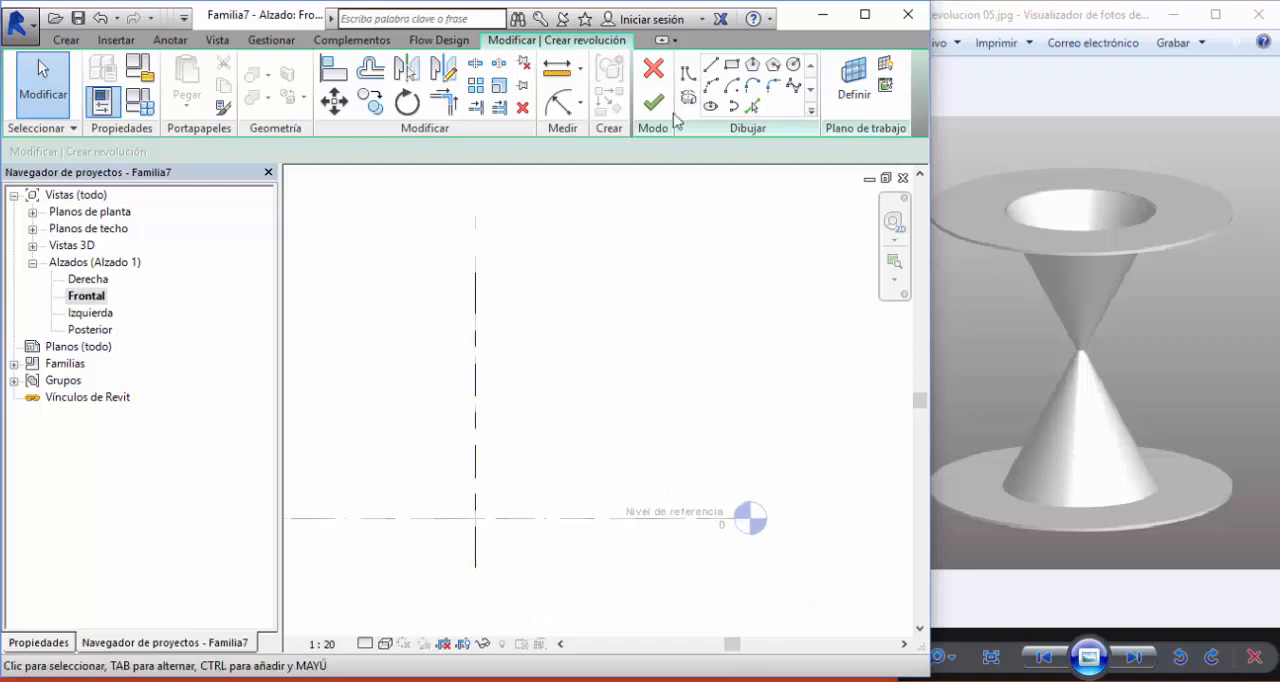
{"action": "left_click", "coordinate": [710, 66]}
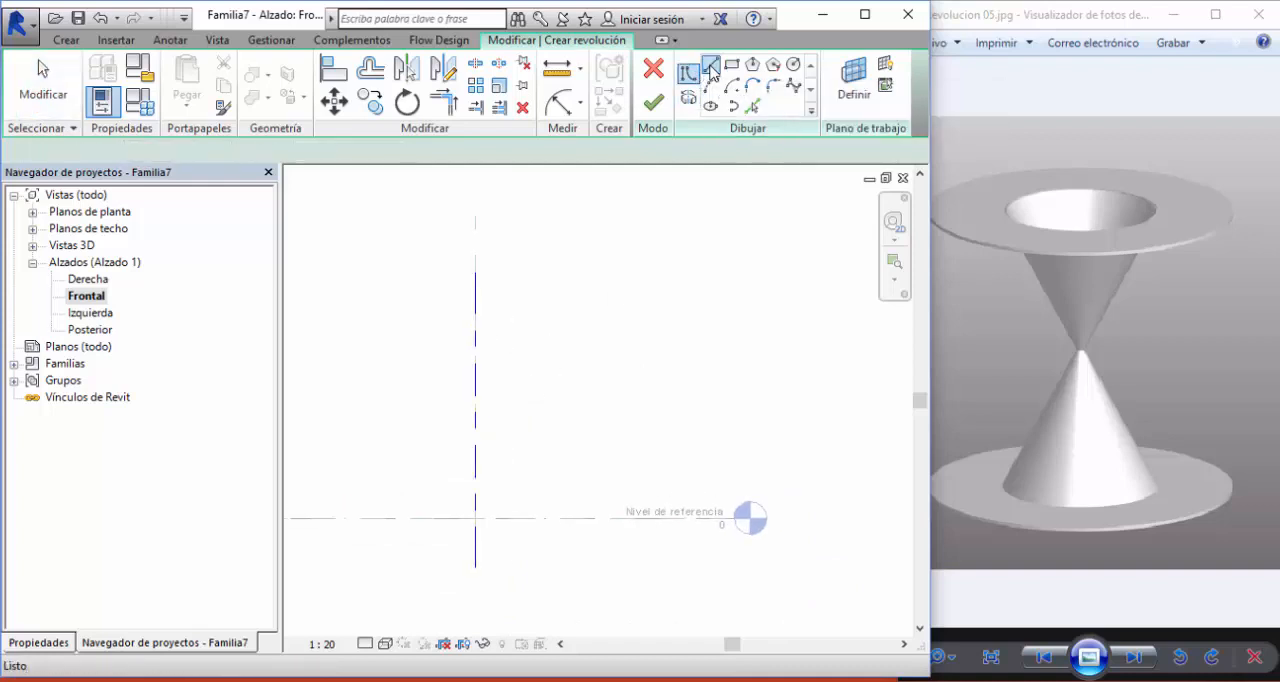
{"action": "middle_click_drag", "start_coordinate": [620, 453], "coordinate": [630, 406]}
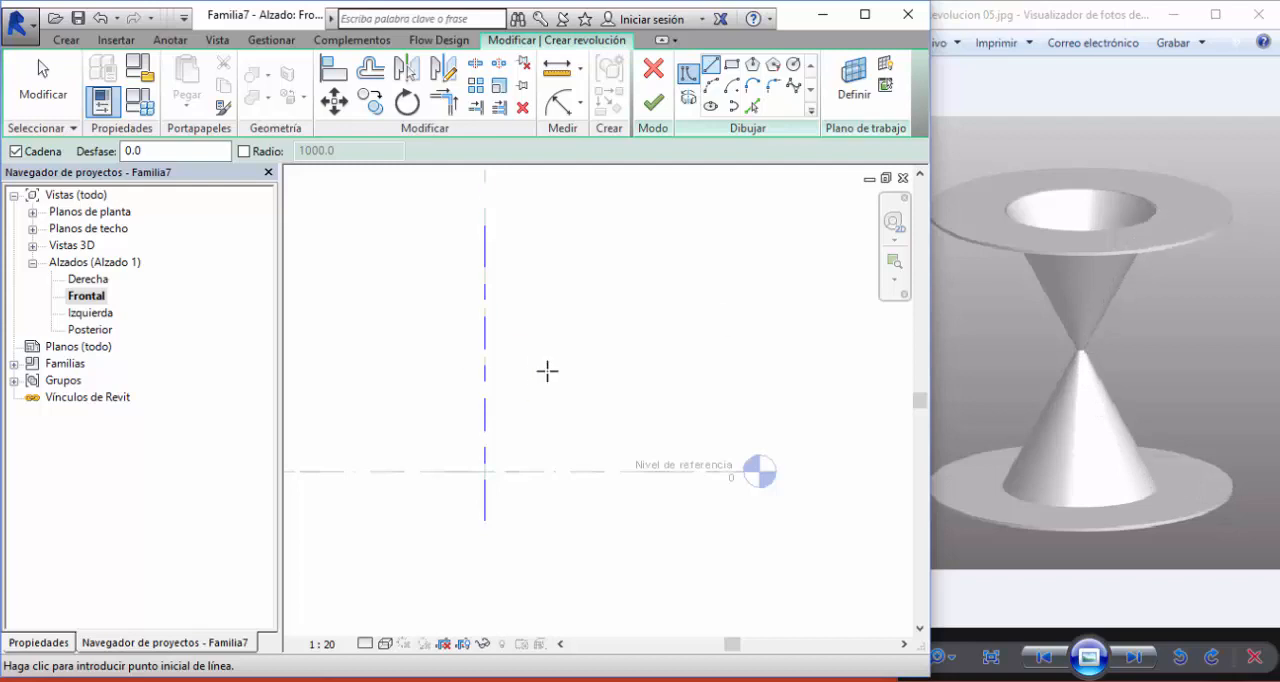
{"action": "scroll", "coordinate": [570, 414], "scroll_direction": "up", "scroll_amount": 2}
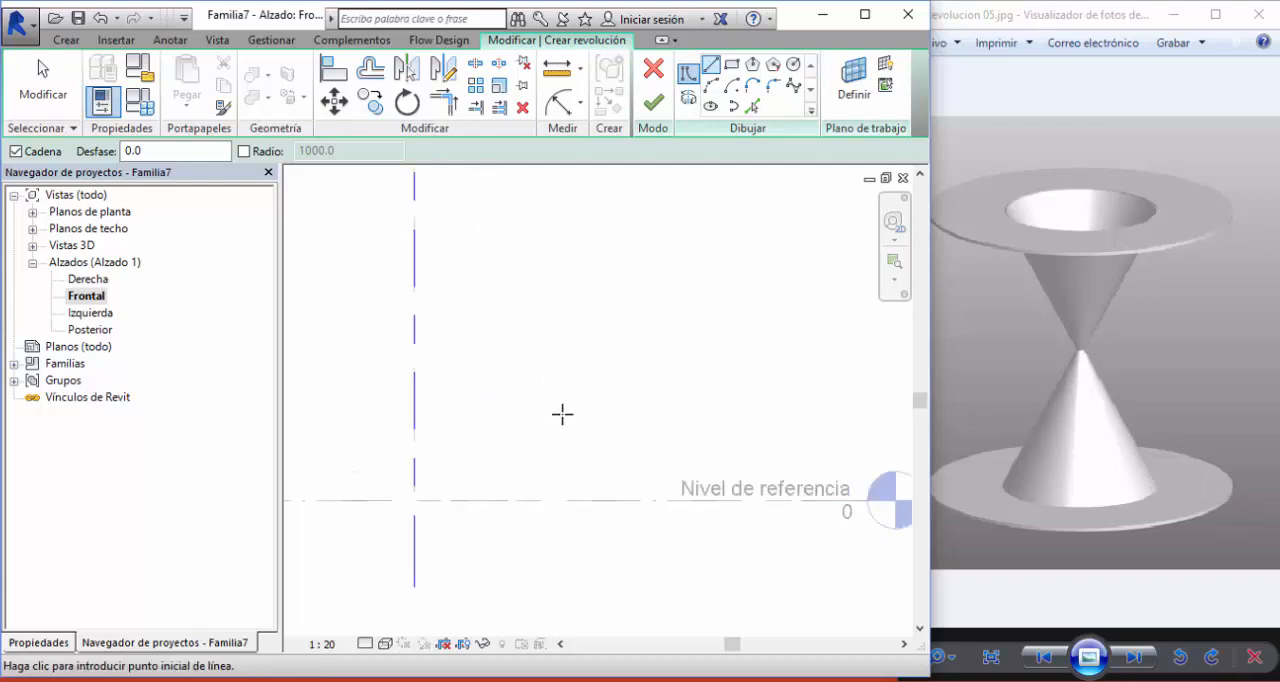
{"action": "left_click", "coordinate": [717, 500]}
{"action": "left_click", "coordinate": [565, 500]}
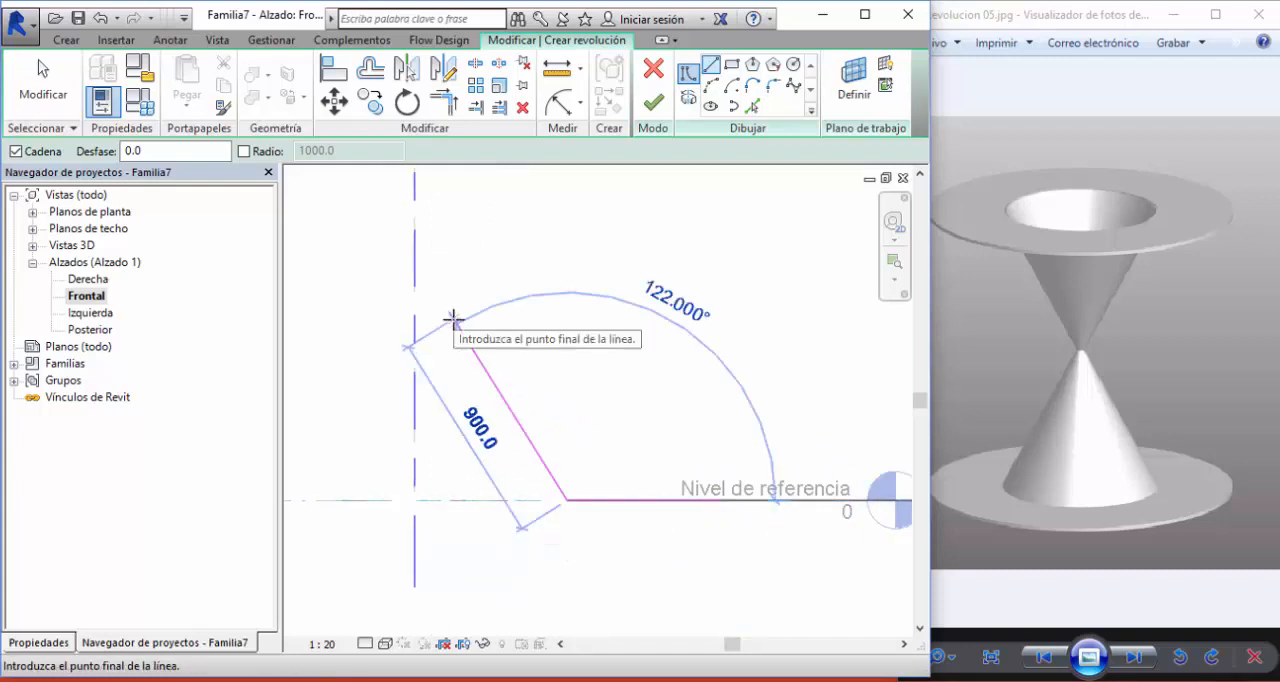
{"action": "left_click", "coordinate": [416, 260]}
{"action": "middle_click_drag", "start_coordinate": [494, 251], "coordinate": [561, 352]}
{"action": "scroll", "coordinate": [537, 507], "scroll_direction": "down", "scroll_amount": 2}
{"action": "key", "text": "Escape"}
- Complete the profile's second side with a 60 mm end edge, a 600 mm line inward, and a slanted line parallel to the first toward the axis
{"action": "scroll", "coordinate": [561, 352], "scroll_direction": "up", "scroll_amount": 2}
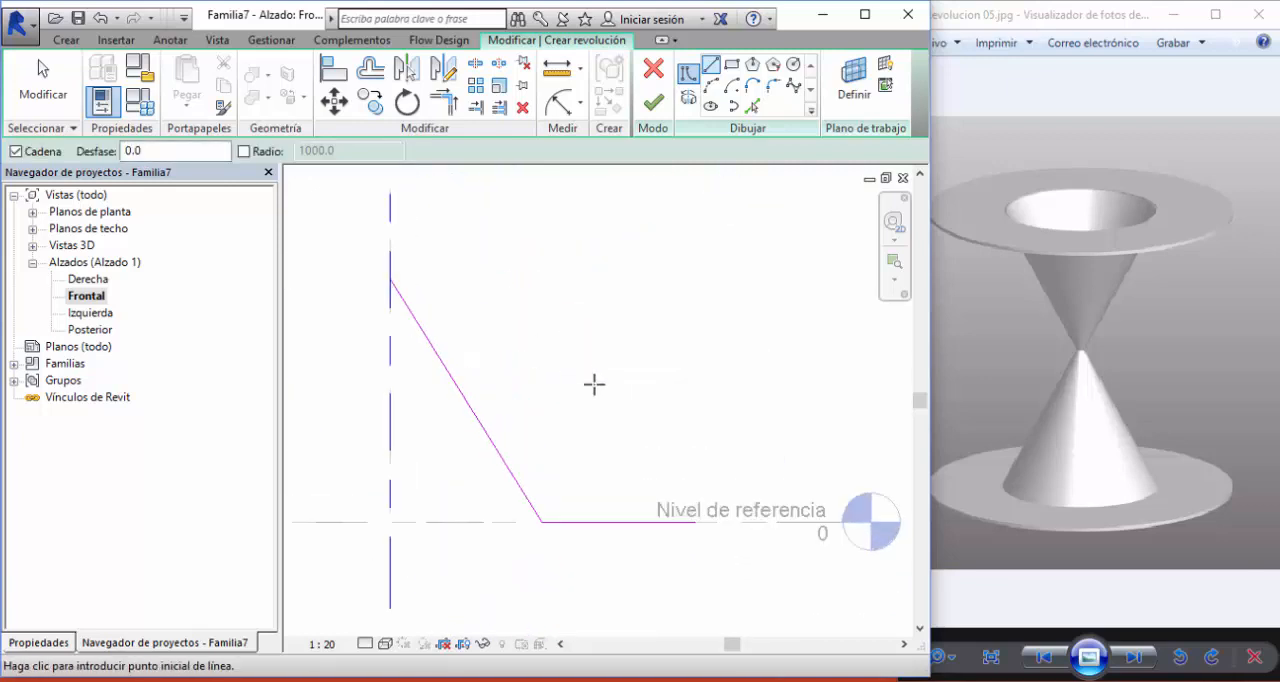
{"action": "left_click", "coordinate": [696, 521]}
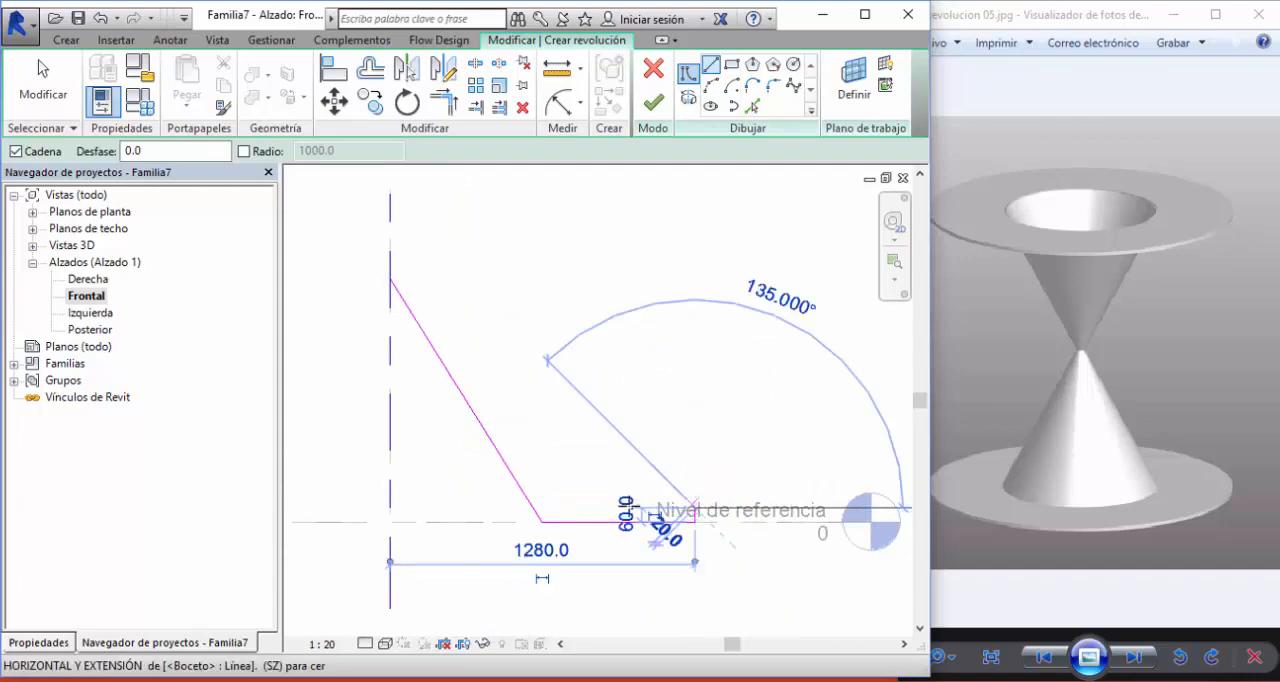
{"action": "left_click", "coordinate": [550, 509]}
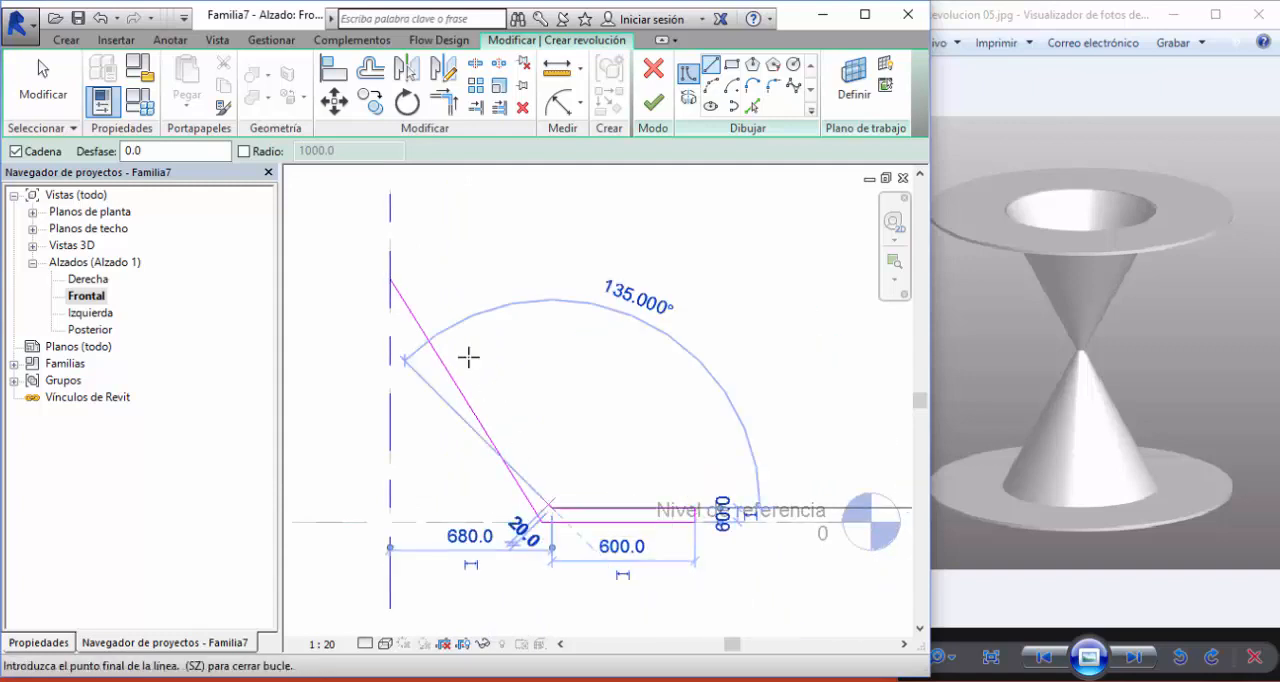
{"action": "left_click", "coordinate": [404, 271]}
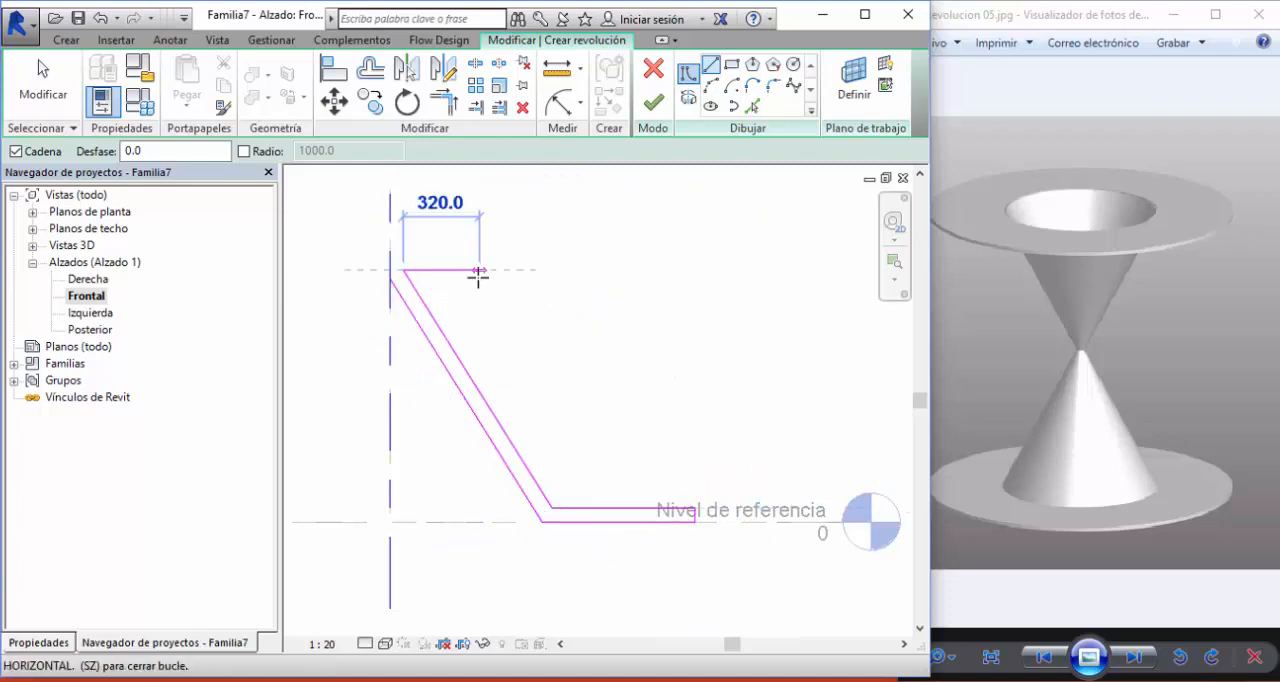
{"action": "key", "text": "Escape"}
{"action": "key", "text": "Escape"}
{"action": "scroll", "coordinate": [514, 357], "scroll_direction": "down", "scroll_amount": 2}
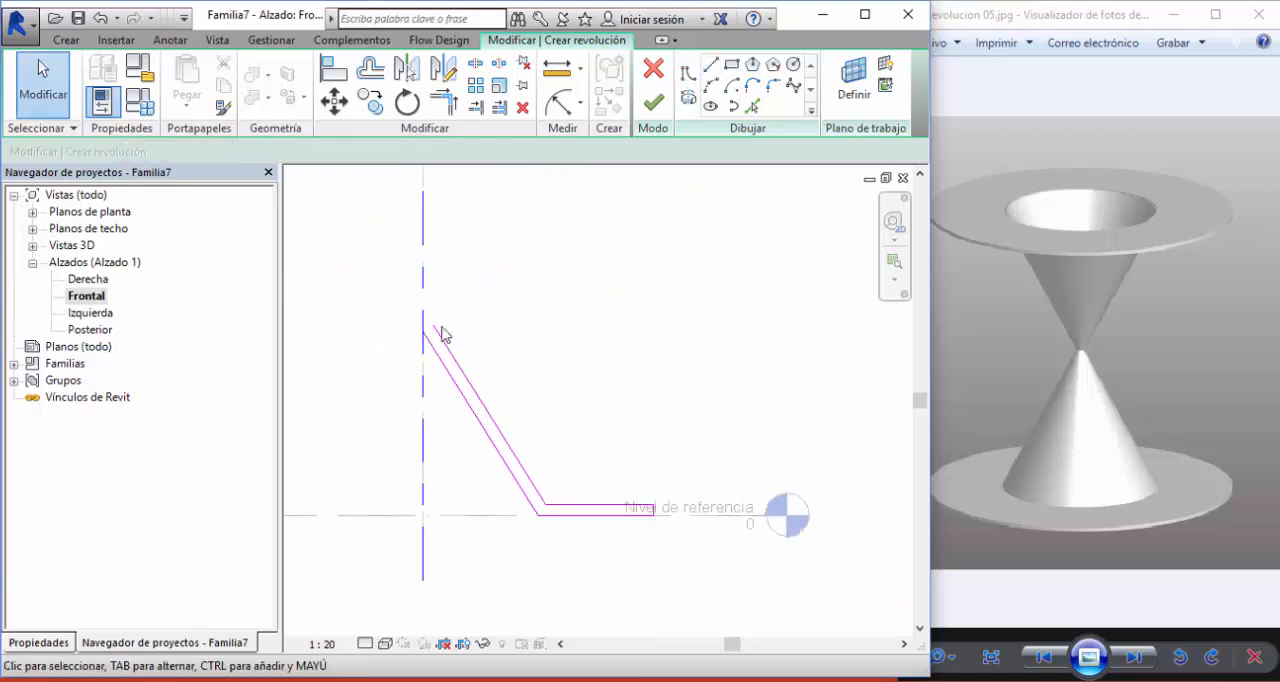
- Mirror a copy of the whole profile upward about a horizontal line drawn through the slanted line's endpoint on the axis
{"action": "left_click_drag", "start_coordinate": [383, 309], "coordinate": [678, 558]}
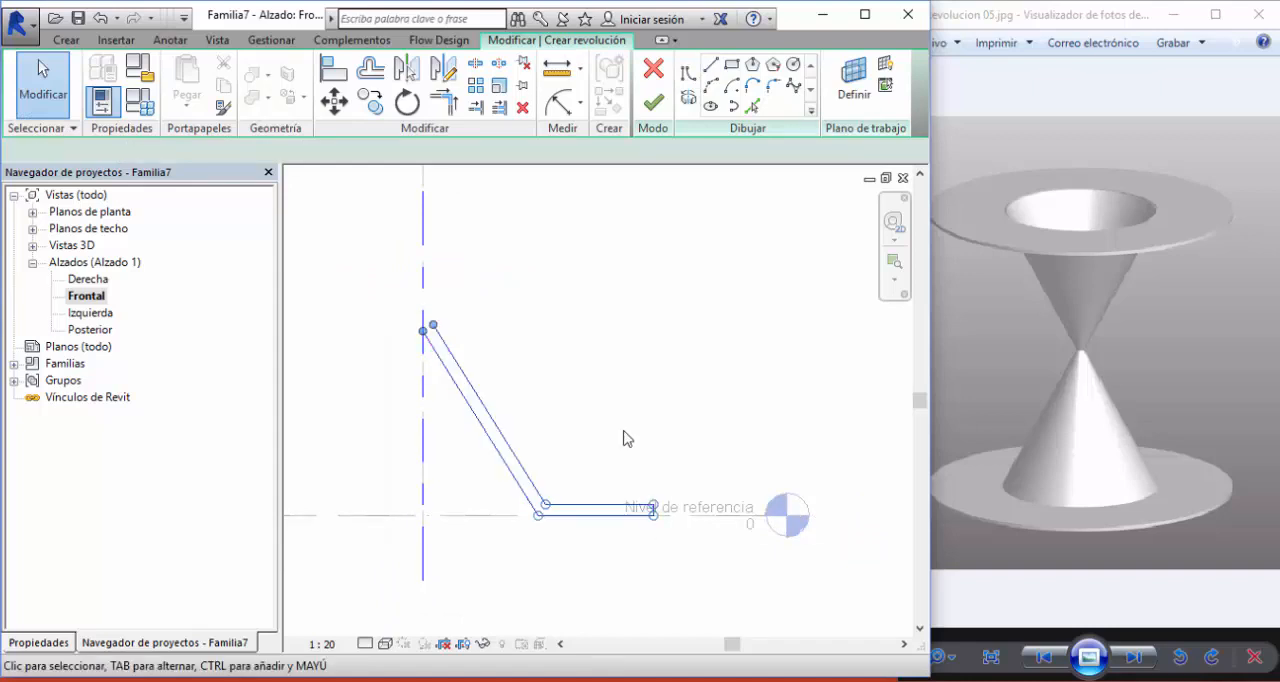
{"action": "middle_click_drag", "start_coordinate": [627, 412], "coordinate": [630, 468]}
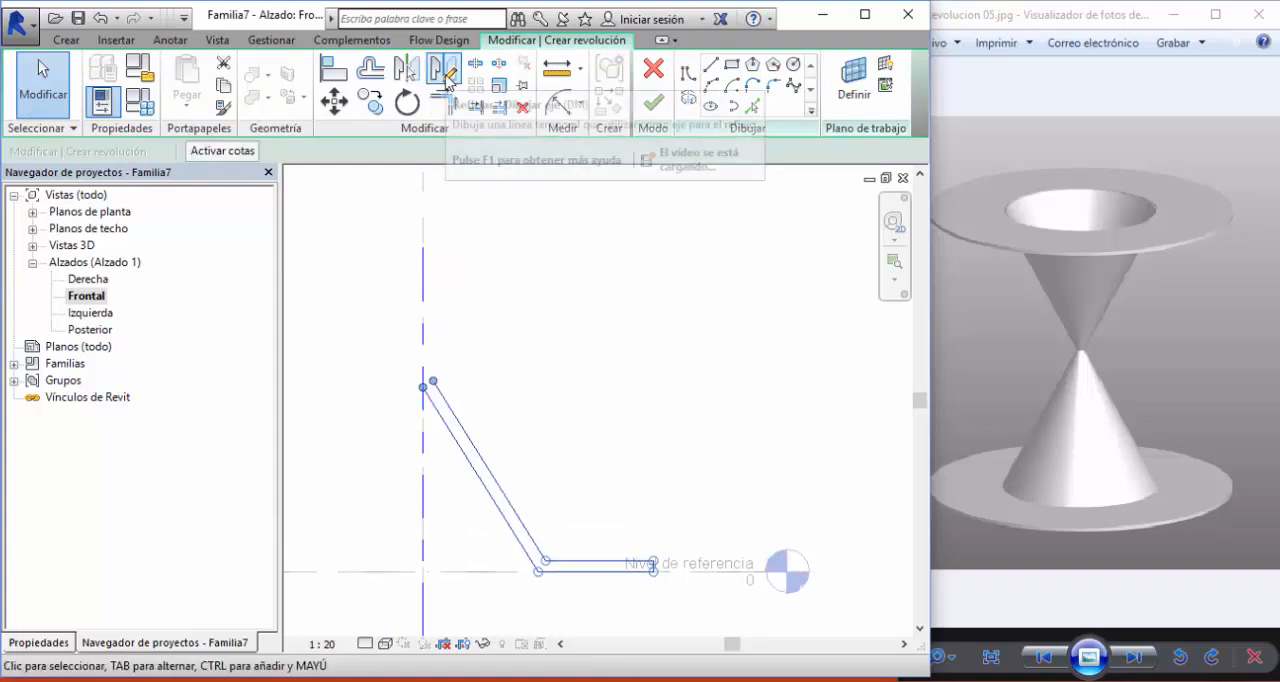
{"action": "left_click", "coordinate": [447, 83]}
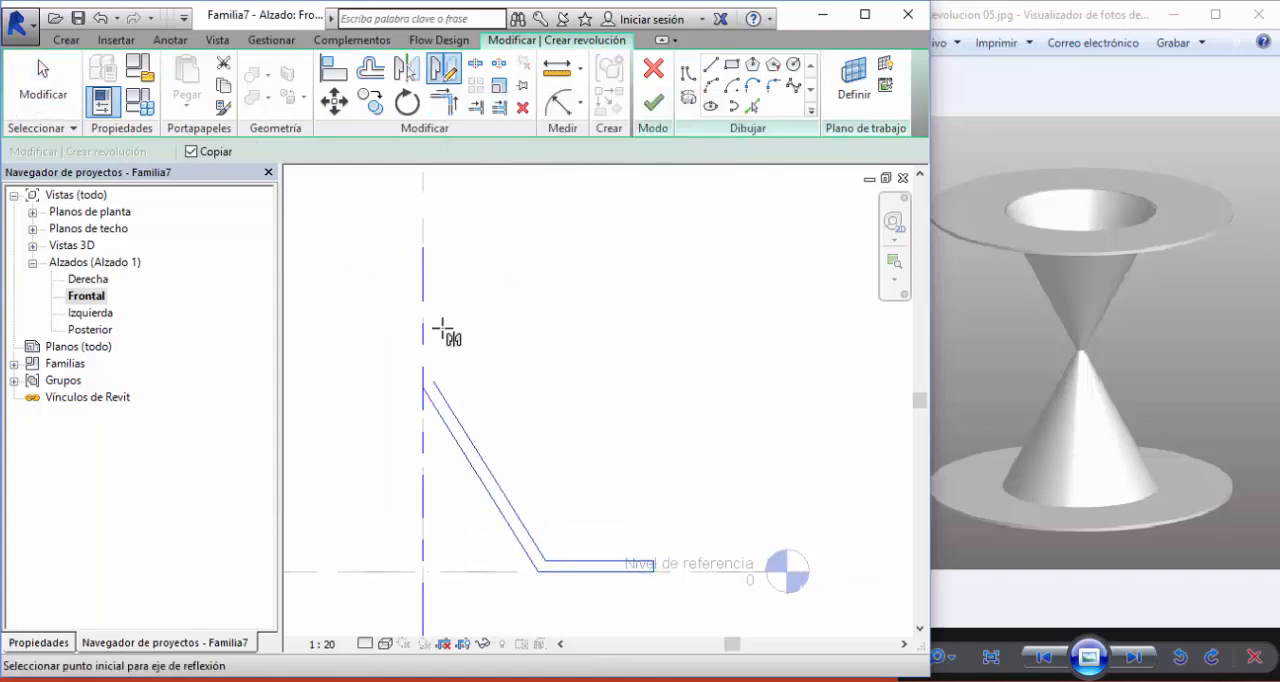
{"action": "left_click", "coordinate": [434, 380]}
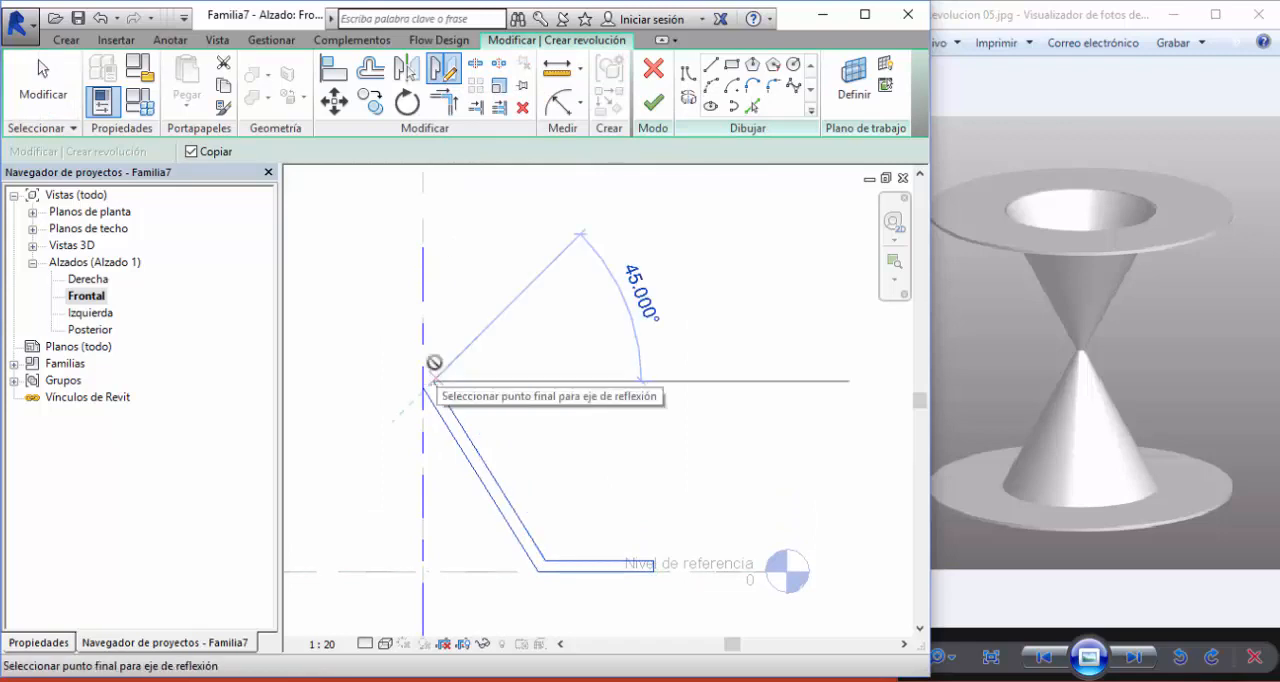
{"action": "left_click", "coordinate": [443, 77]}
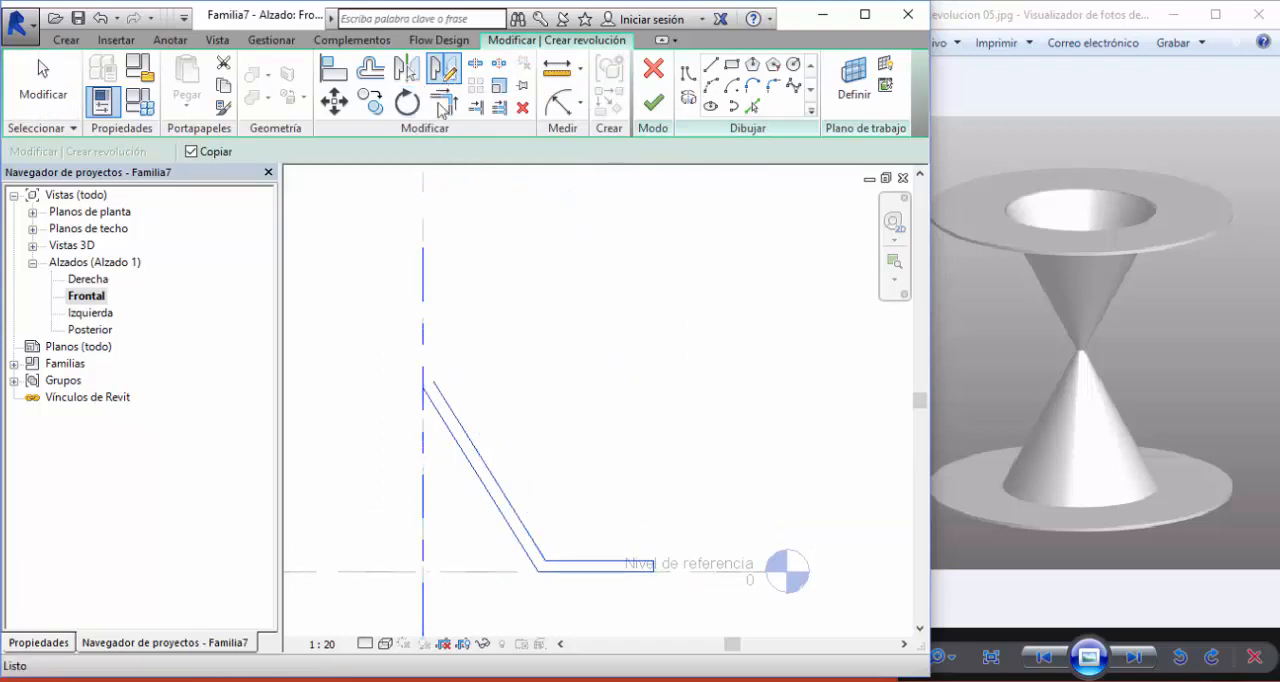
{"action": "left_click", "coordinate": [422, 388]}
{"action": "left_click", "coordinate": [599, 388]}
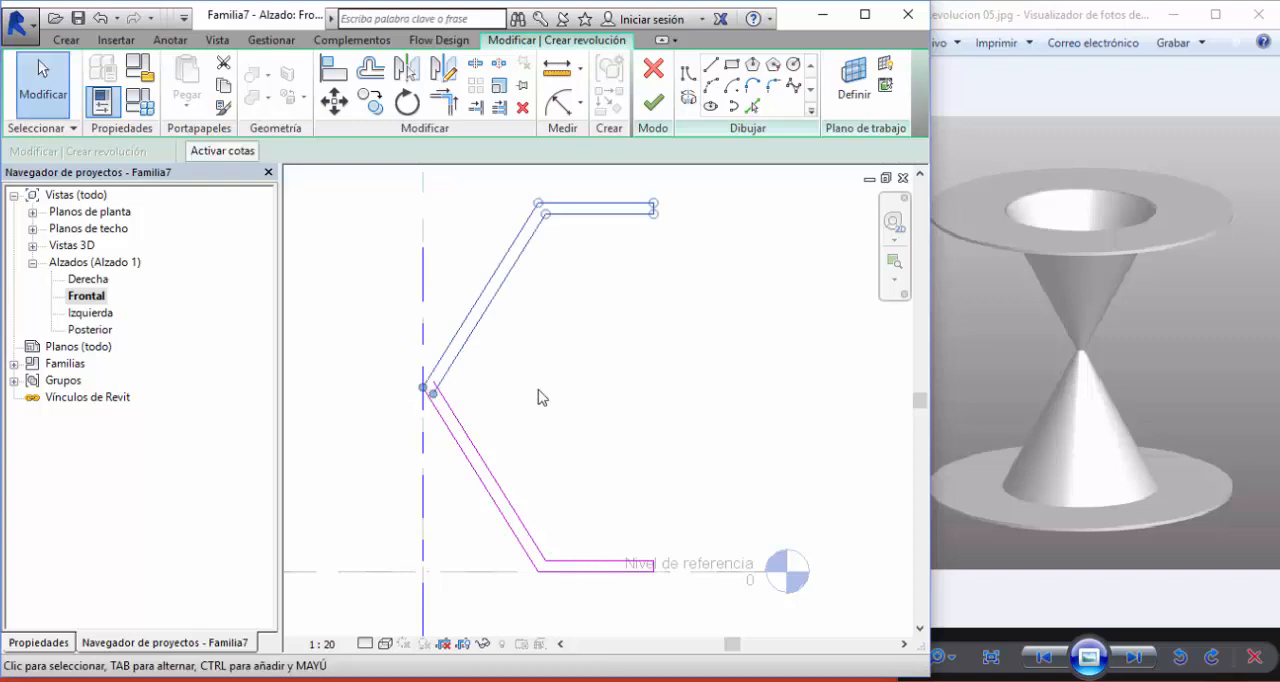
- Trim the two inner slanted lines into a corner near the axis and finish the revolution
{"action": "left_click", "coordinate": [447, 103]}
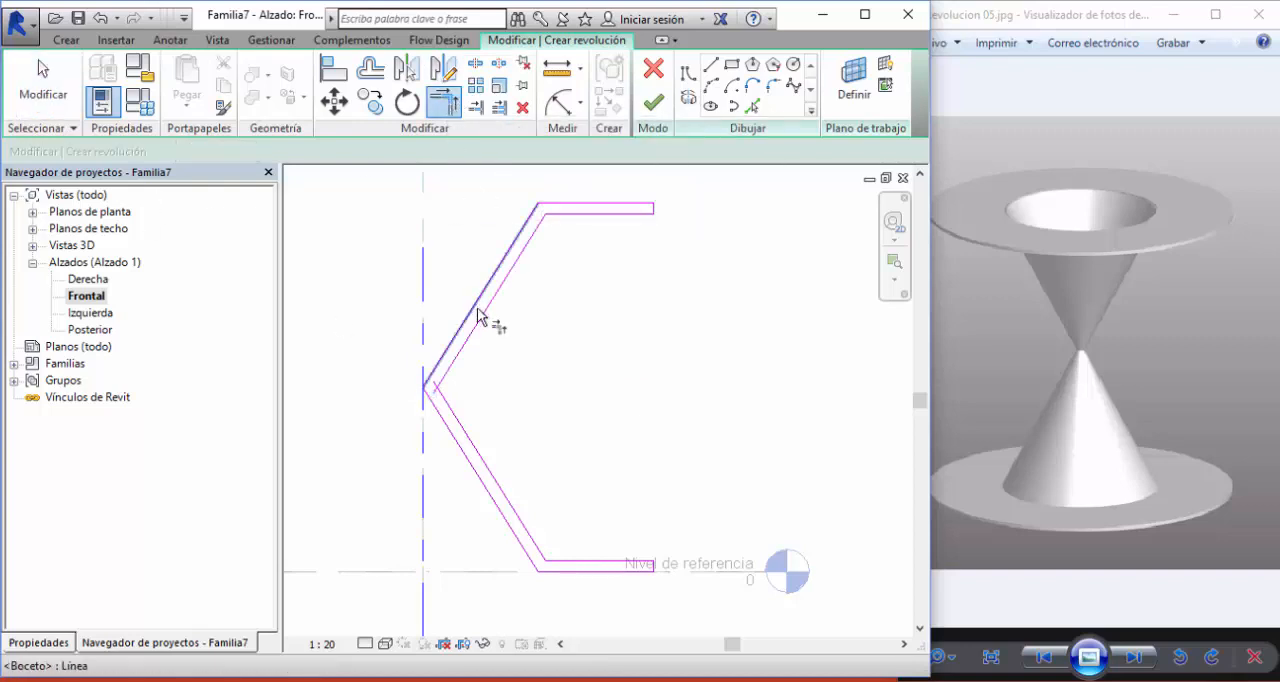
{"action": "left_click", "coordinate": [480, 315]}
{"action": "left_click", "coordinate": [464, 424]}
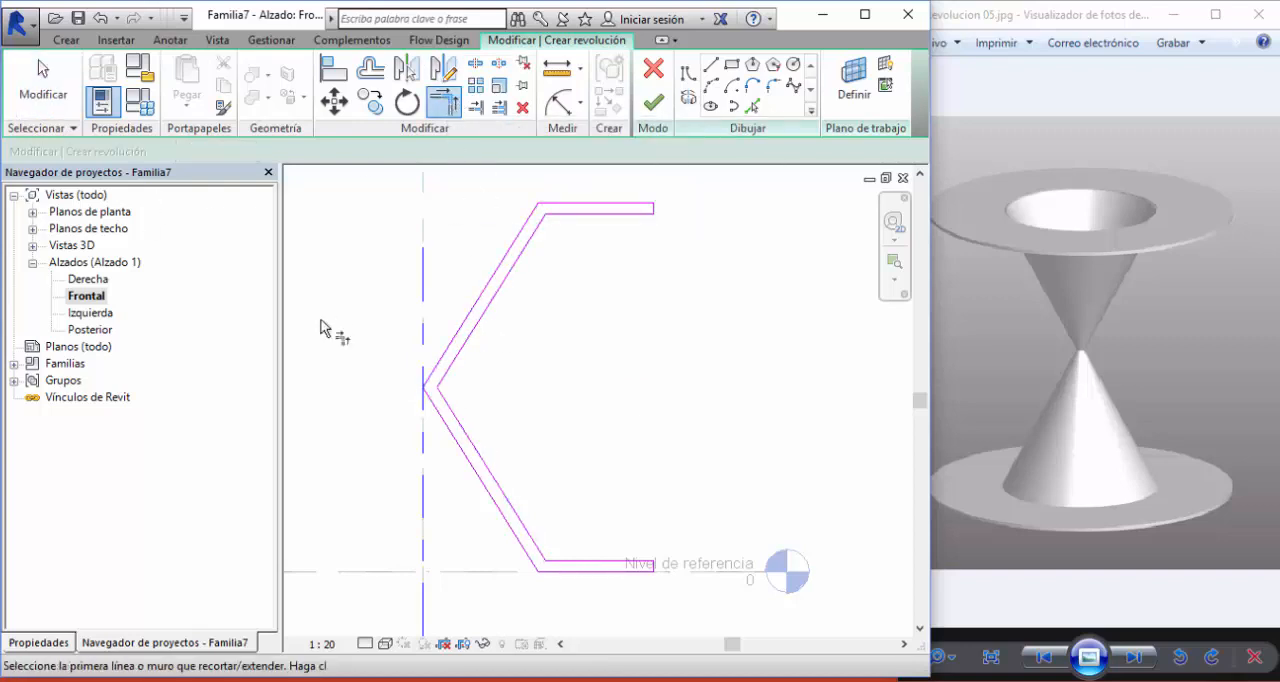
{"action": "left_click", "coordinate": [43, 88]}
{"action": "middle_click_drag", "start_coordinate": [566, 336], "coordinate": [653, 366]}
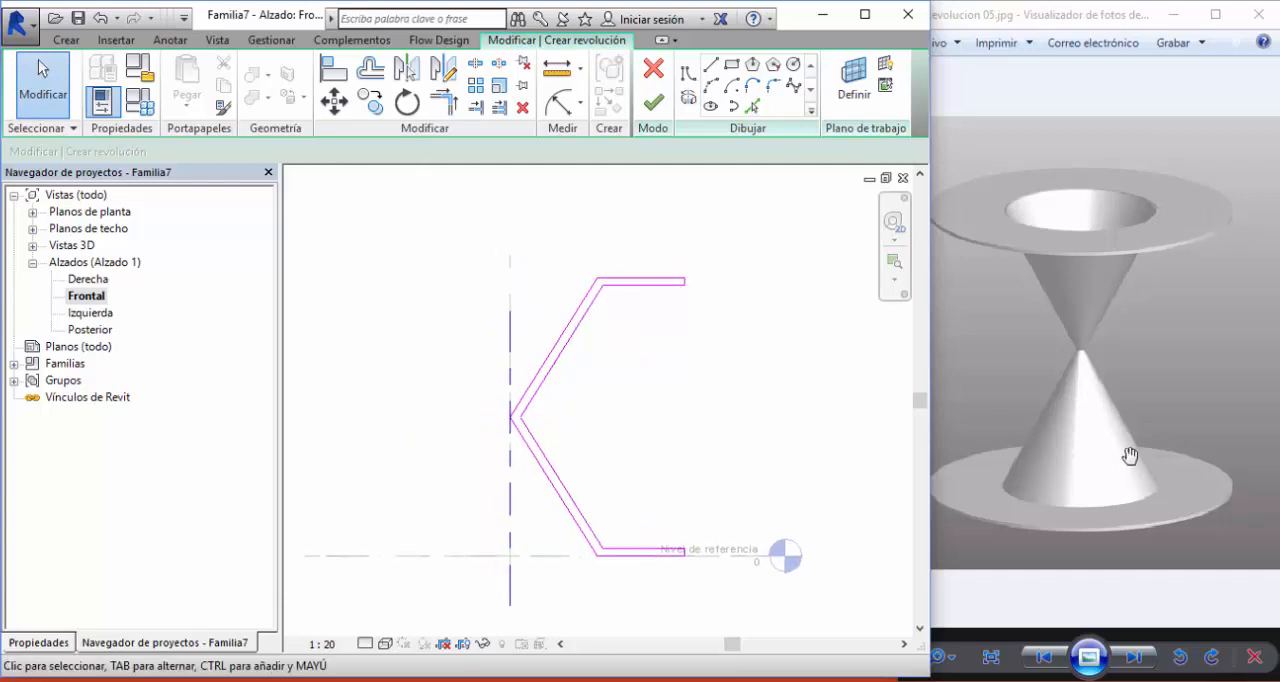
{"action": "left_click", "coordinate": [651, 116]}
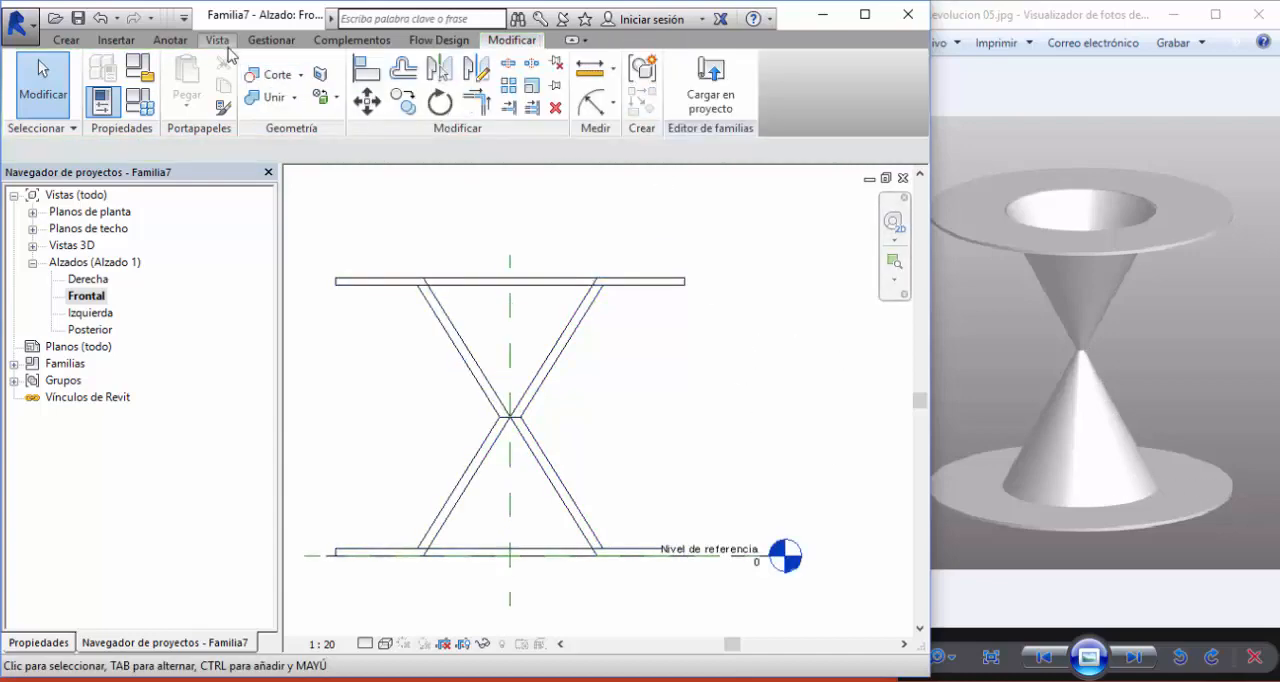
- Open the default 3D view and display the double cone in a shaded visual style
{"action": "left_click", "coordinate": [219, 41]}
{"action": "left_click", "coordinate": [218, 88]}
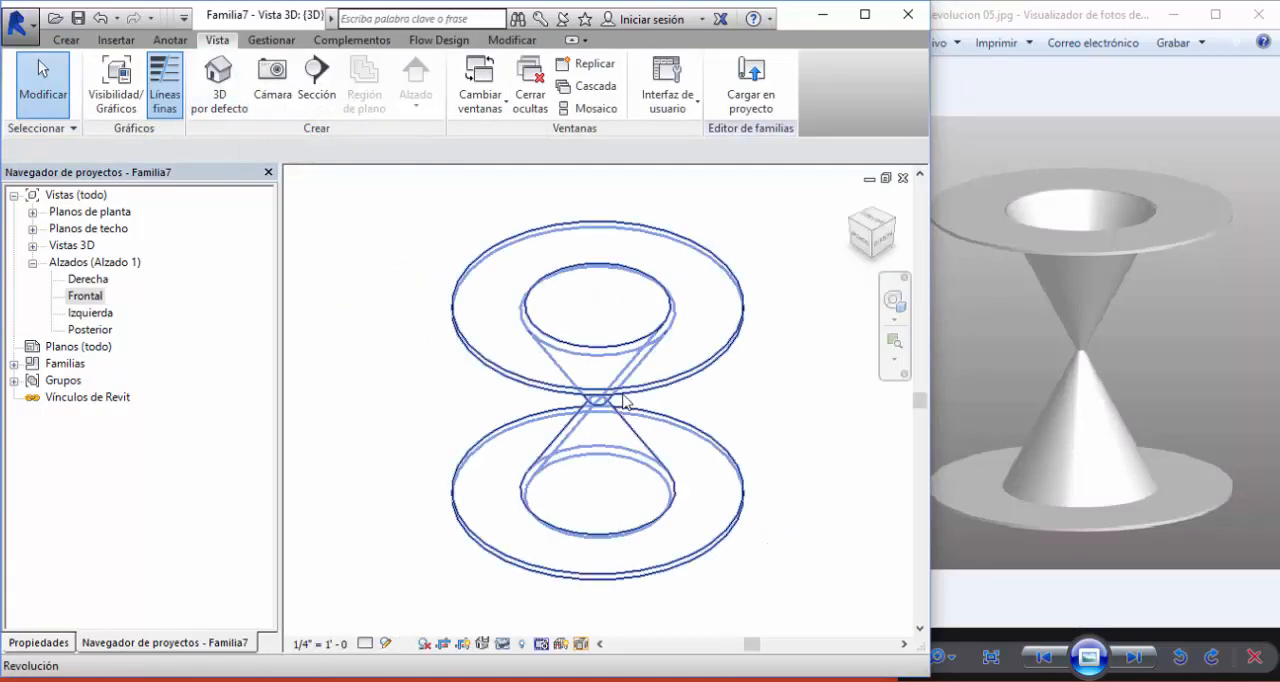
{"action": "left_click", "coordinate": [385, 644]}
{"action": "left_click", "coordinate": [430, 569]}
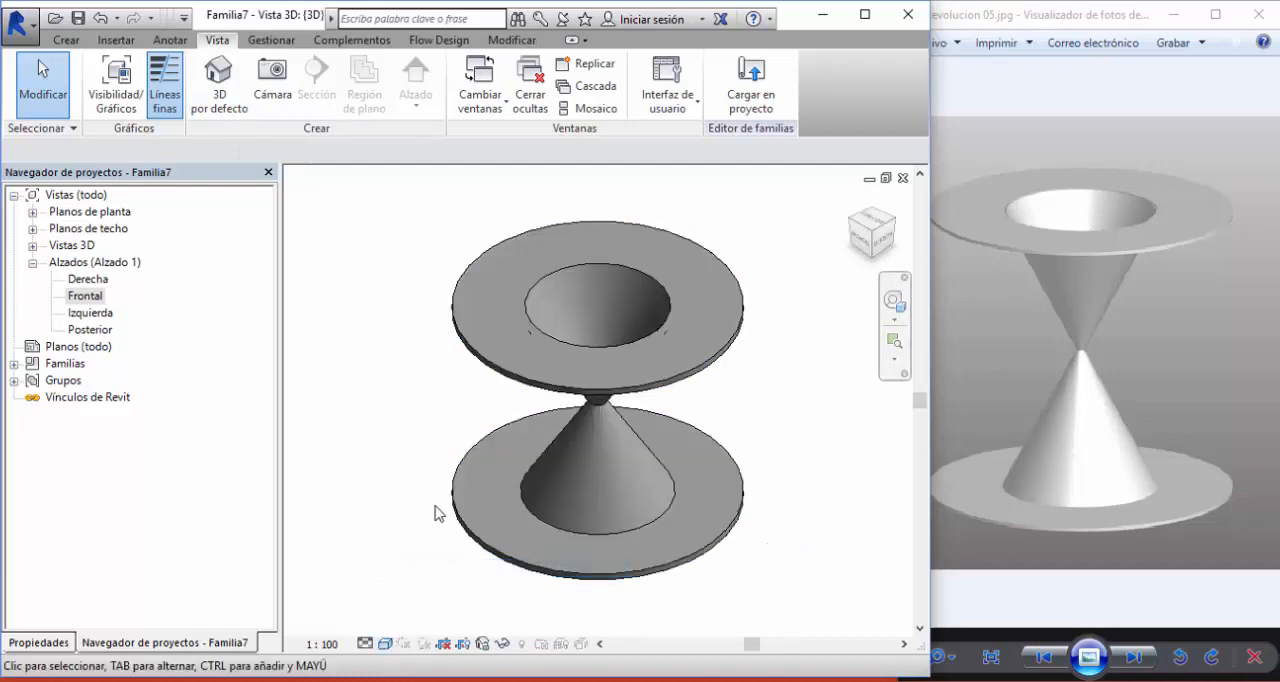
- Examine the narrow waist where the two cones meet, from close up and from several angles
{"action": "middle_click_drag", "start_coordinate": [435, 513], "coordinate": [457, 469], "text": "shift"}
{"action": "scroll", "coordinate": [600, 417], "scroll_direction": "up", "scroll_amount": 5}
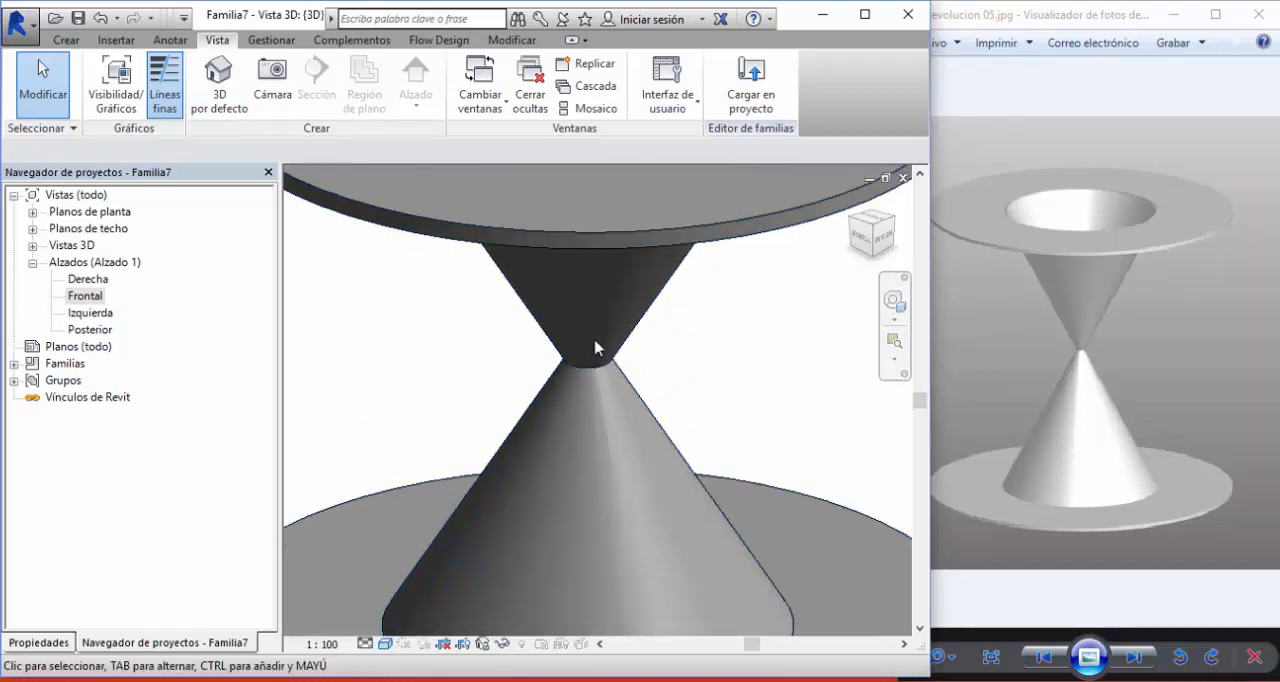
{"action": "mouse_move", "coordinate": [595, 347]}
{"action": "middle_mouse_down", "text": "shift"}
{"action": "mouse_move", "coordinate": [606, 494]}
{"action": "mouse_move", "coordinate": [606, 323]}
{"action": "mouse_move", "coordinate": [597, 403]}
{"action": "mouse_move", "coordinate": [586, 363]}
{"action": "middle_mouse_up", "text": "shift"}
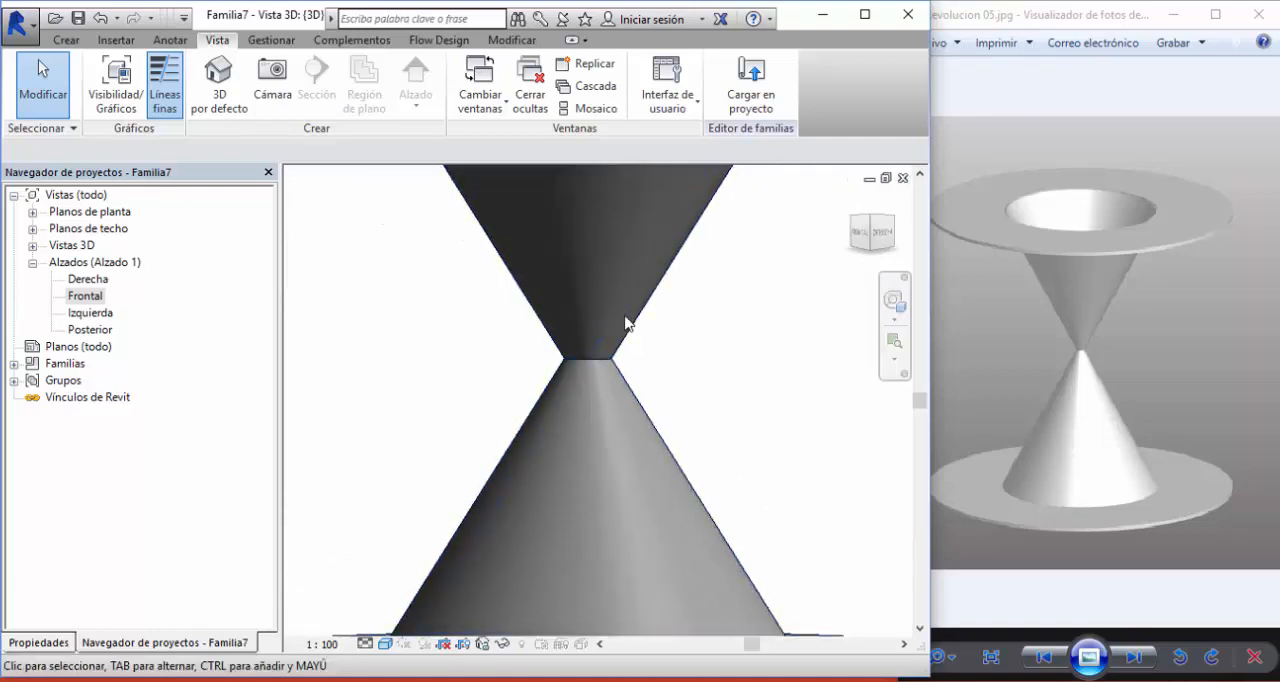
{"action": "scroll", "coordinate": [608, 365], "scroll_direction": "down", "scroll_amount": 4}
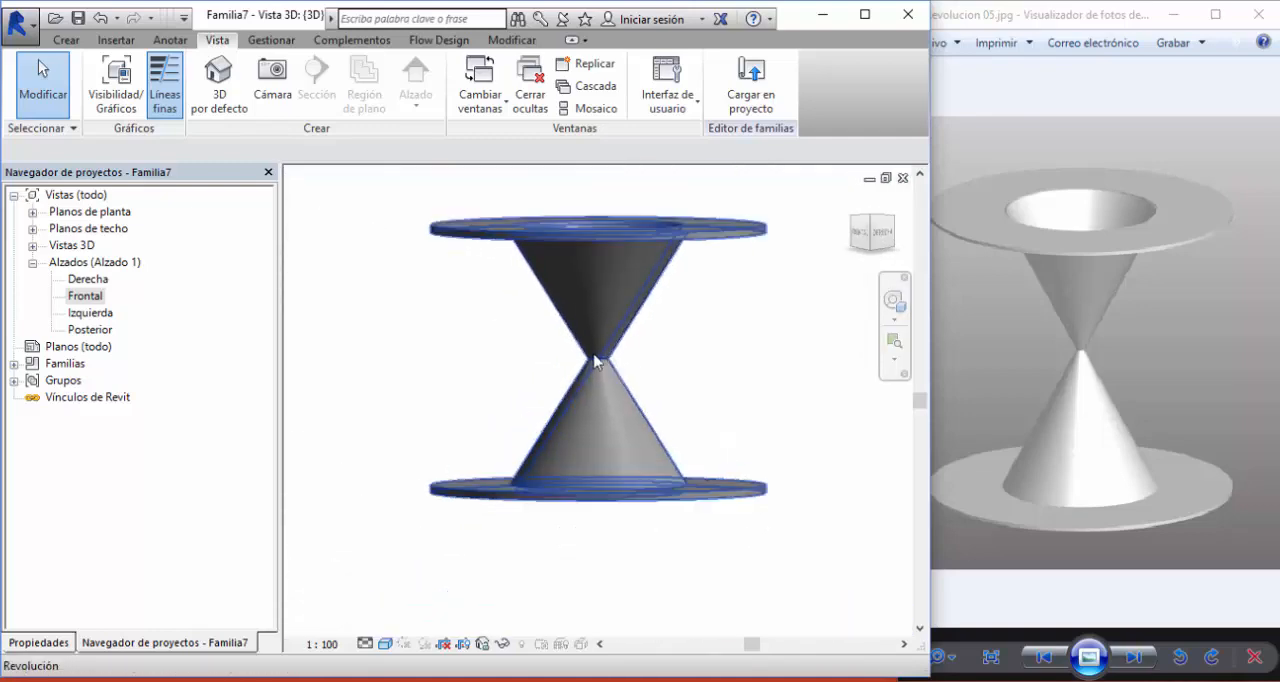
{"action": "scroll", "coordinate": [625, 345], "scroll_direction": "up", "scroll_amount": 4}
{"action": "scroll", "coordinate": [616, 370], "scroll_direction": "down", "scroll_amount": 4}
{"action": "mouse_move", "coordinate": [616, 370]}
{"action": "middle_mouse_down", "text": "shift"}
{"action": "mouse_move", "coordinate": [586, 521]}
{"action": "mouse_move", "coordinate": [471, 394]}
{"action": "mouse_move", "coordinate": [620, 360]}
{"action": "middle_mouse_up", "text": "shift"}
- Bring the stacked-cones figure into view in the reference image, then return to the Frontal elevation with free space beside the model
{"action": "left_click", "coordinate": [1043, 362]}
{"action": "left_click_drag", "start_coordinate": [1105, 353], "coordinate": [1029, 352]}
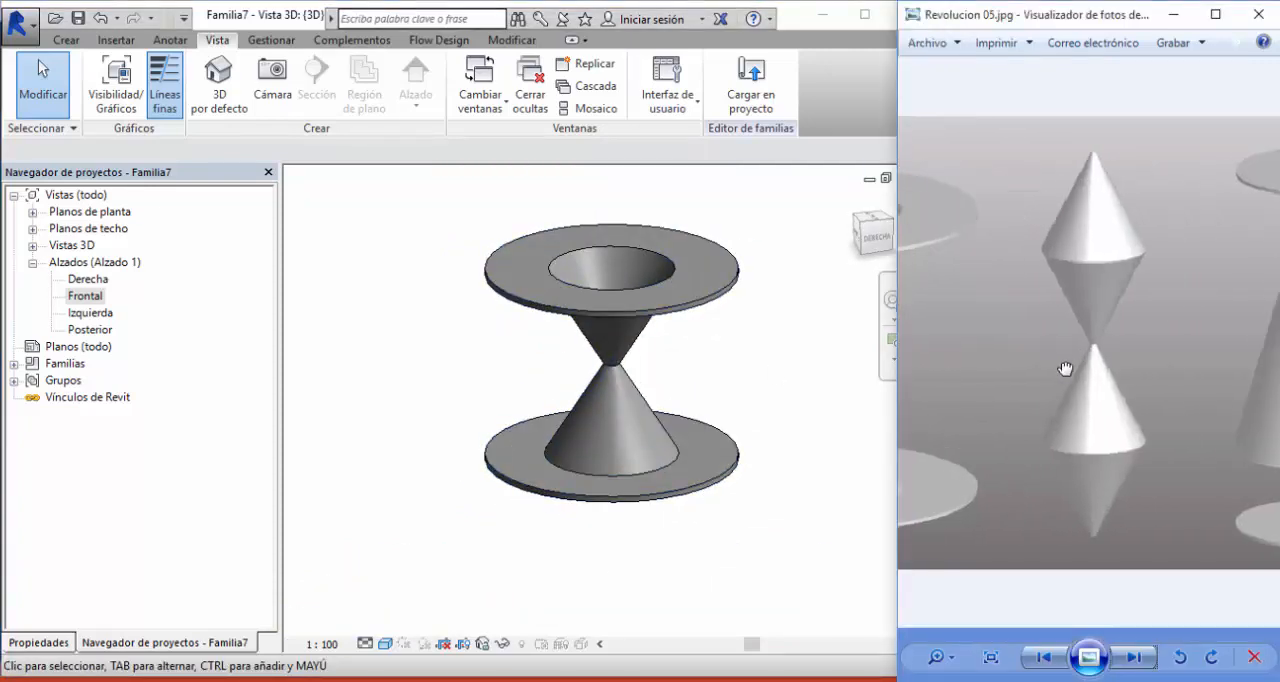
{"action": "left_click", "coordinate": [746, 374]}
{"action": "key", "text": "ctrl+Tab"}
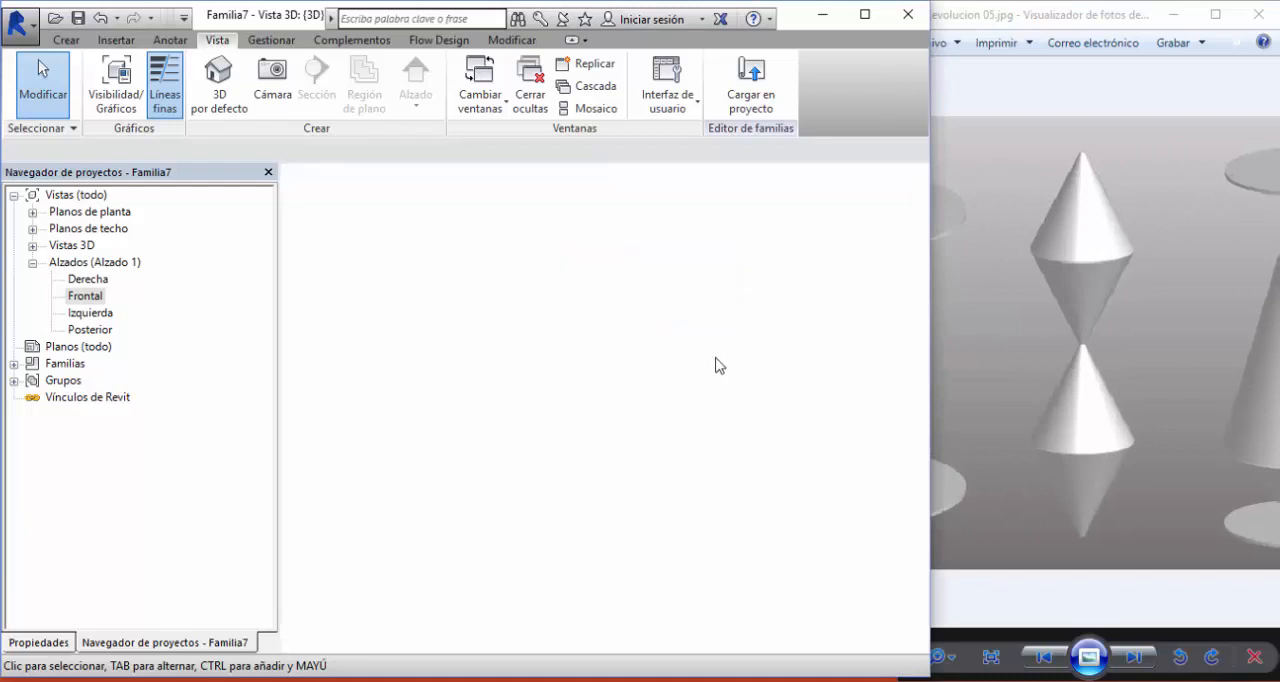
{"action": "scroll", "coordinate": [642, 380], "scroll_direction": "down", "scroll_amount": 3}
{"action": "middle_click_drag", "start_coordinate": [650, 378], "coordinate": [491, 383]}
{"action": "scroll", "coordinate": [575, 380], "scroll_direction": "up", "scroll_amount": 2}
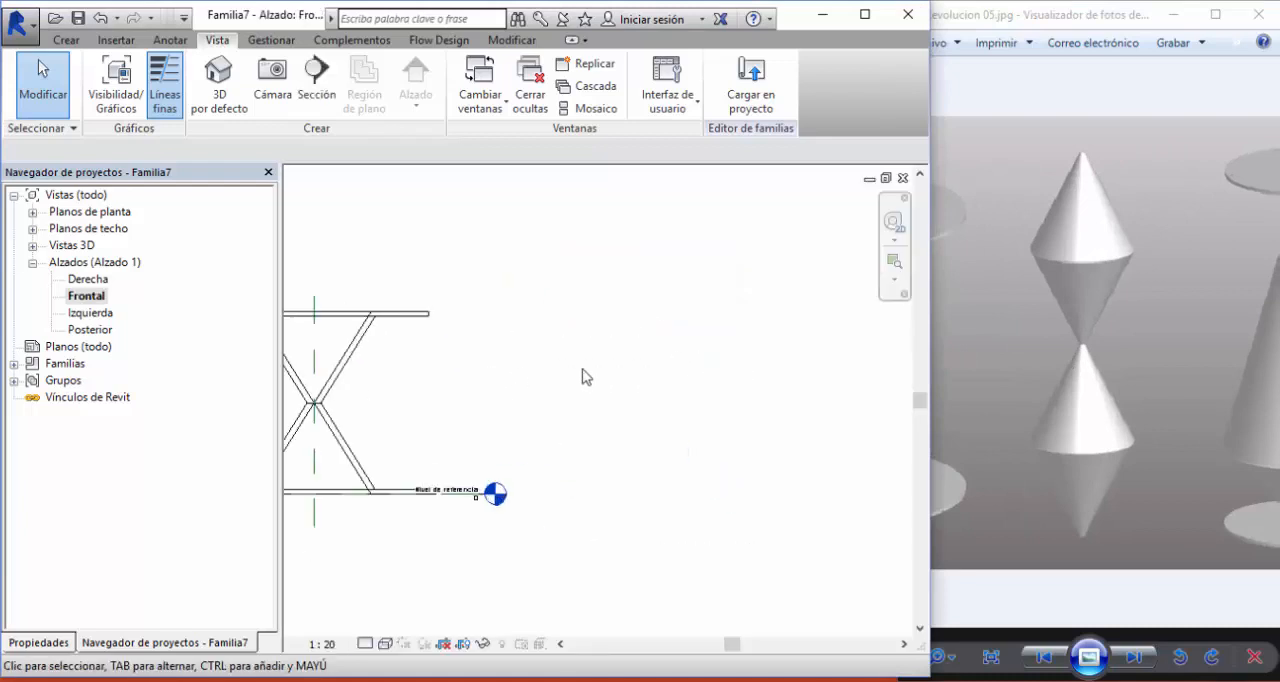
- Start another Revolution and draw a 2000 mm vertical axis up from the reference level, 3600 mm from the central reference plane
{"action": "left_click", "coordinate": [66, 40]}
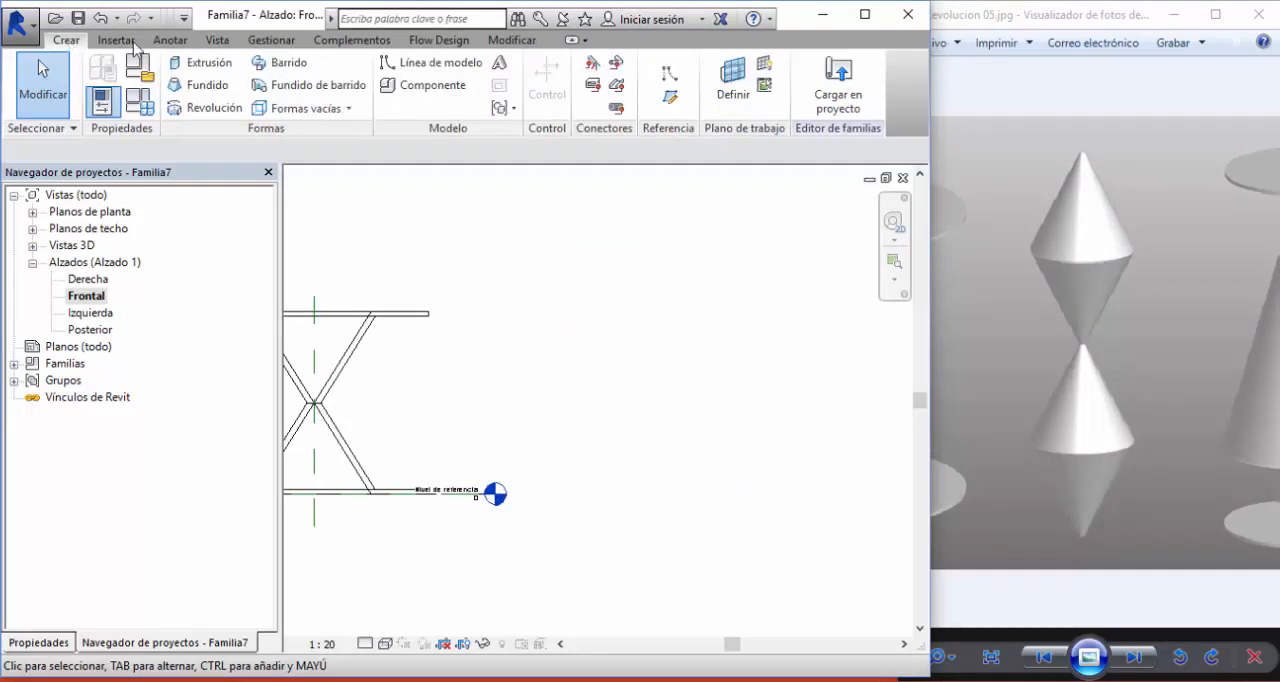
{"action": "left_click", "coordinate": [207, 107]}
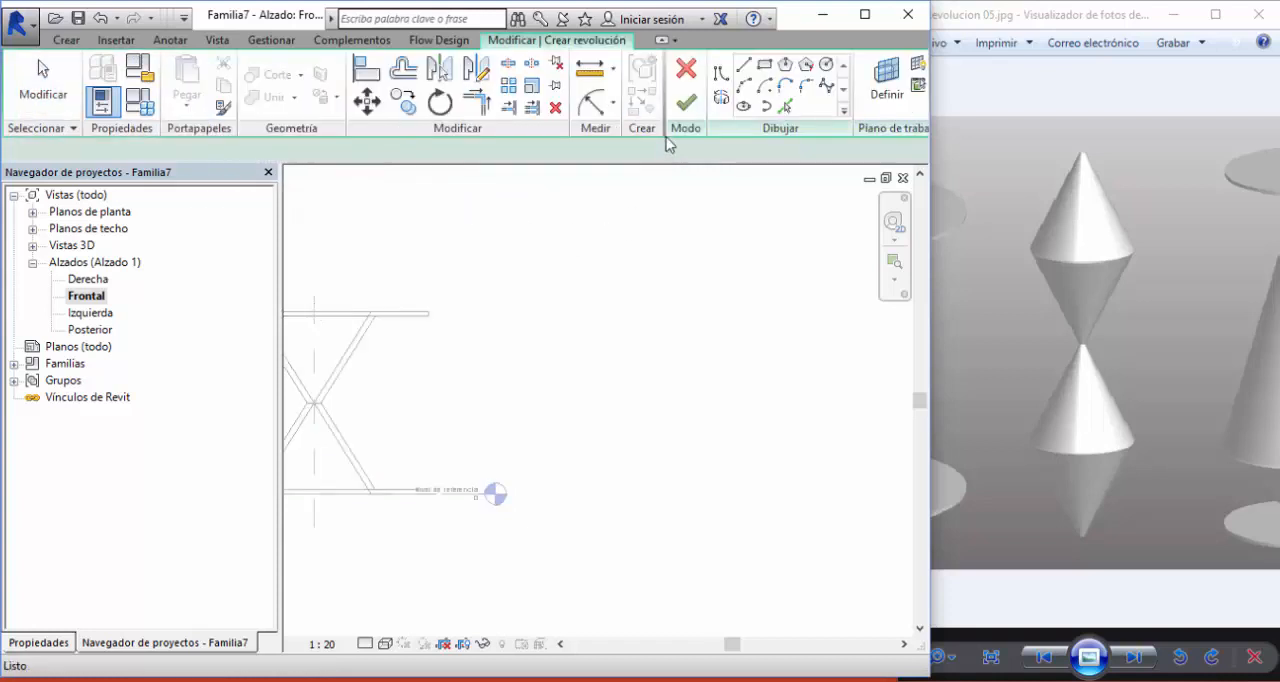
{"action": "left_click", "coordinate": [721, 98]}
{"action": "left_click", "coordinate": [637, 494]}
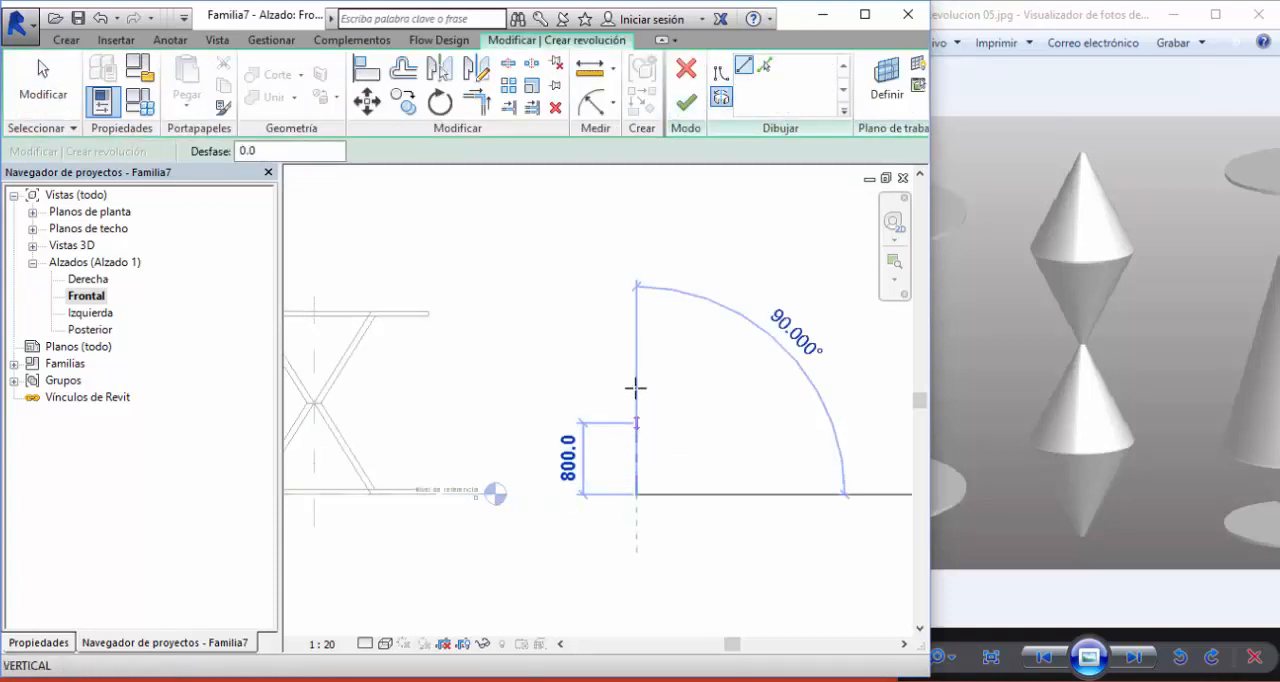
{"action": "left_click", "coordinate": [637, 315]}
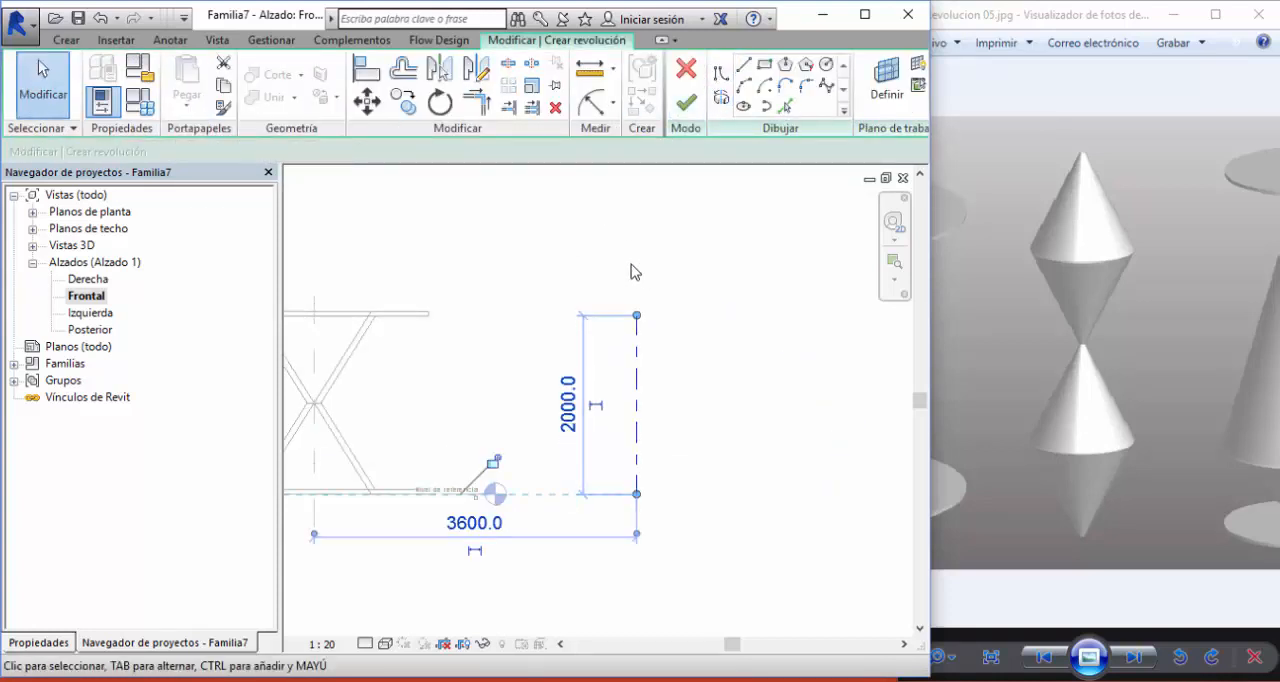
- Draw a slanted line about 1100 mm long at 35° outward from the axis base, and a second slanted line back up to the axis
{"action": "left_click", "coordinate": [744, 65]}
{"action": "scroll", "coordinate": [674, 346], "scroll_direction": "up", "scroll_amount": 4}
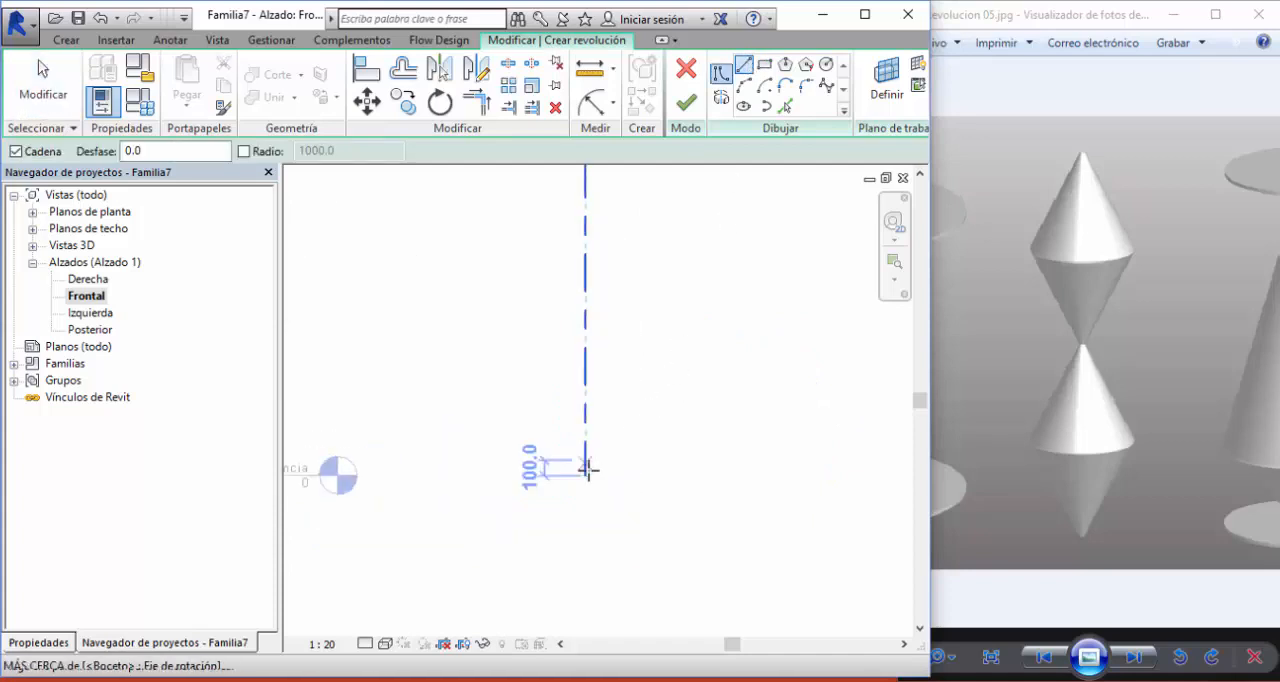
{"action": "left_click", "coordinate": [585, 474]}
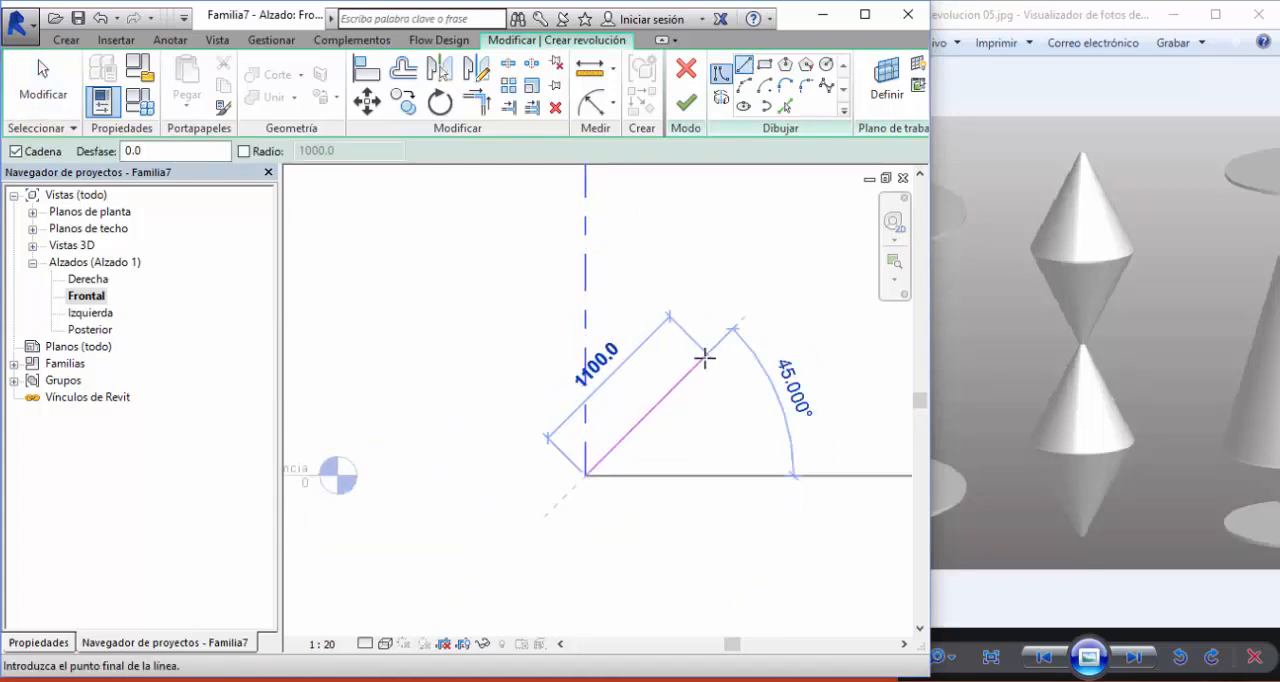
{"action": "left_click", "coordinate": [683, 337]}
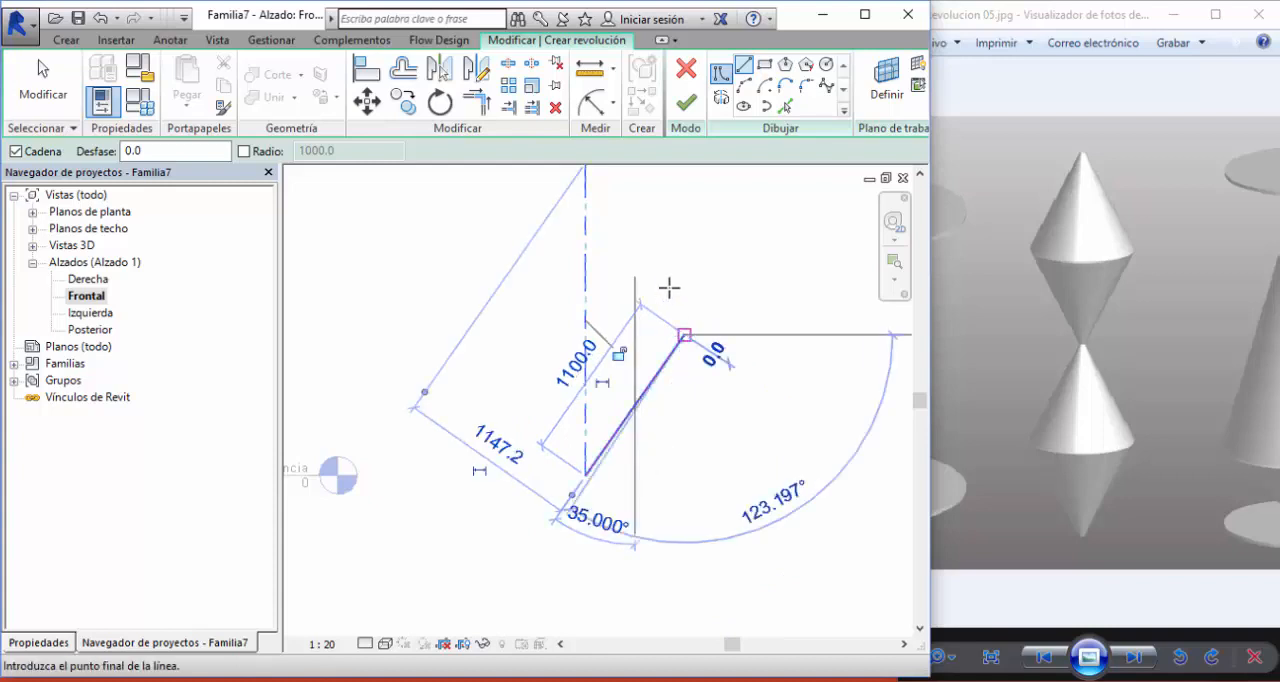
{"action": "middle_click_drag", "start_coordinate": [683, 305], "coordinate": [691, 381]}
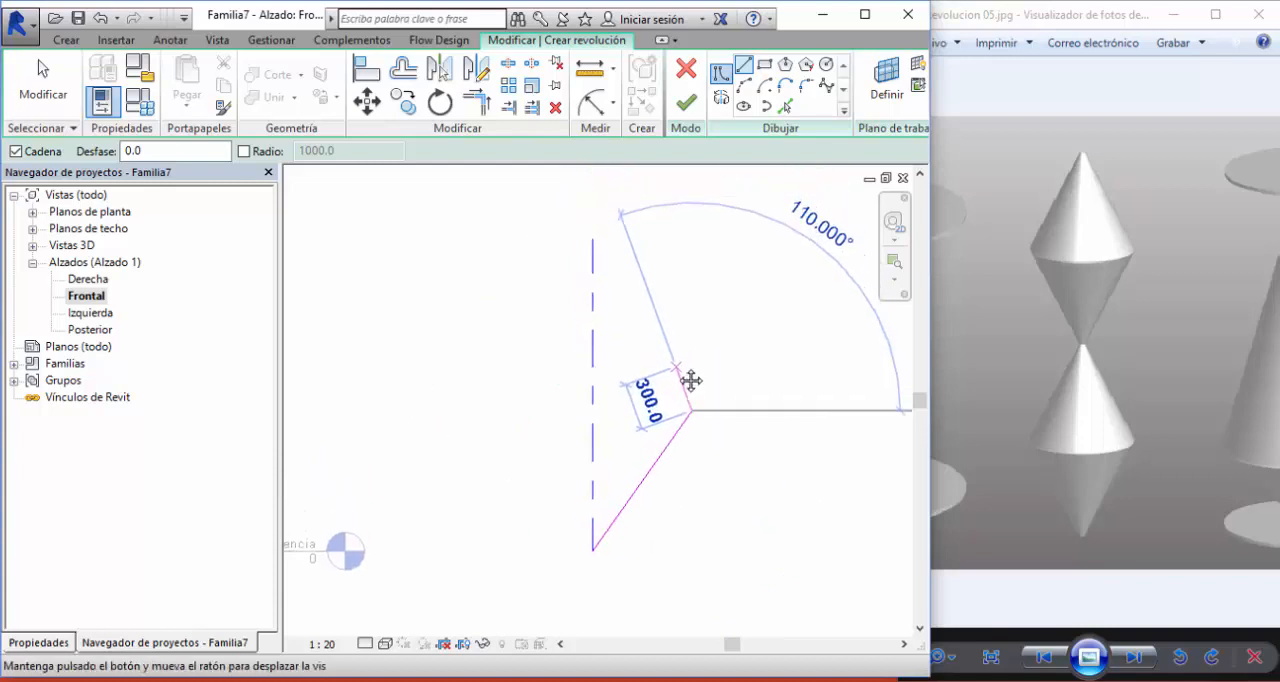
{"action": "left_click", "coordinate": [595, 286]}
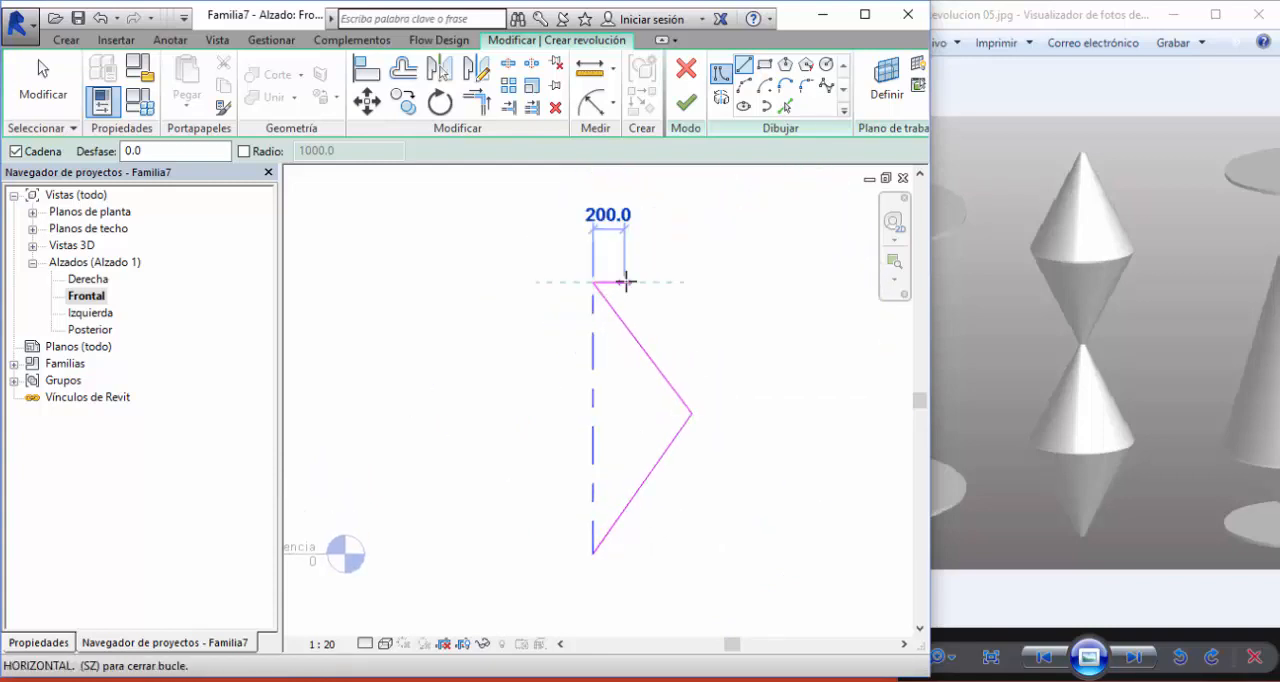
{"action": "key", "text": "Escape"}
{"action": "key", "text": "Escape"}
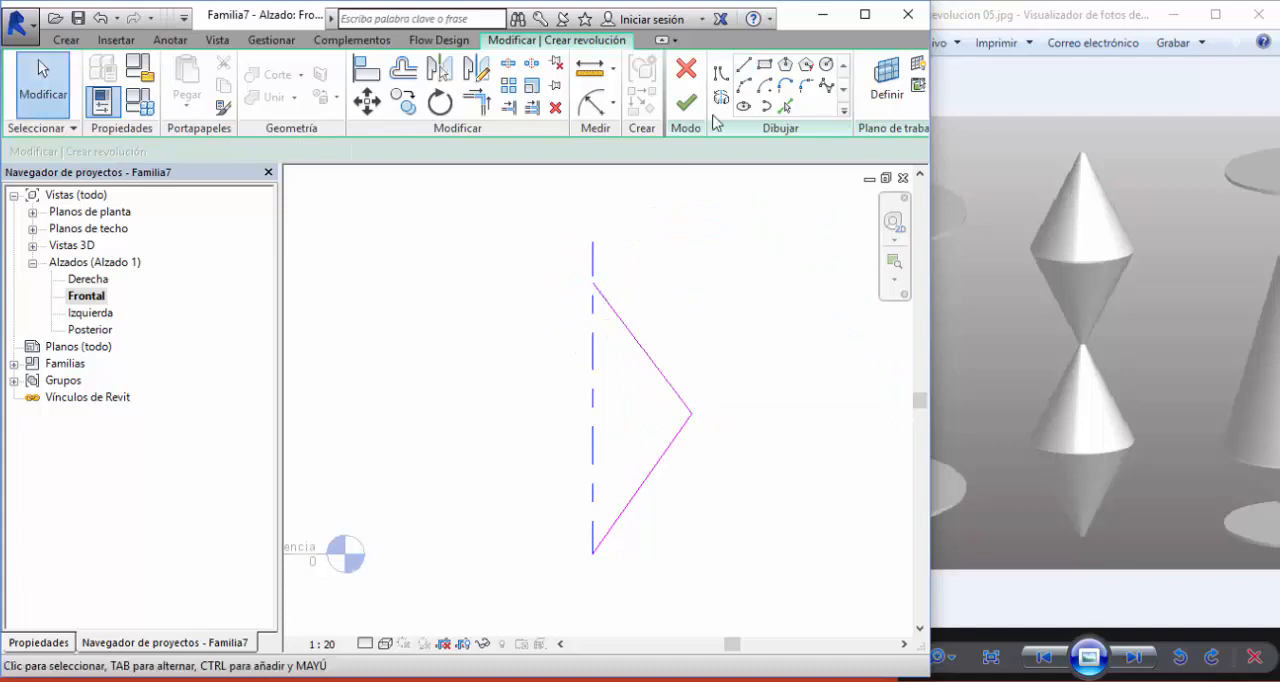
- Close the triangular profile with a vertical line along the axis from its upper point to its base
{"action": "left_click", "coordinate": [743, 66]}
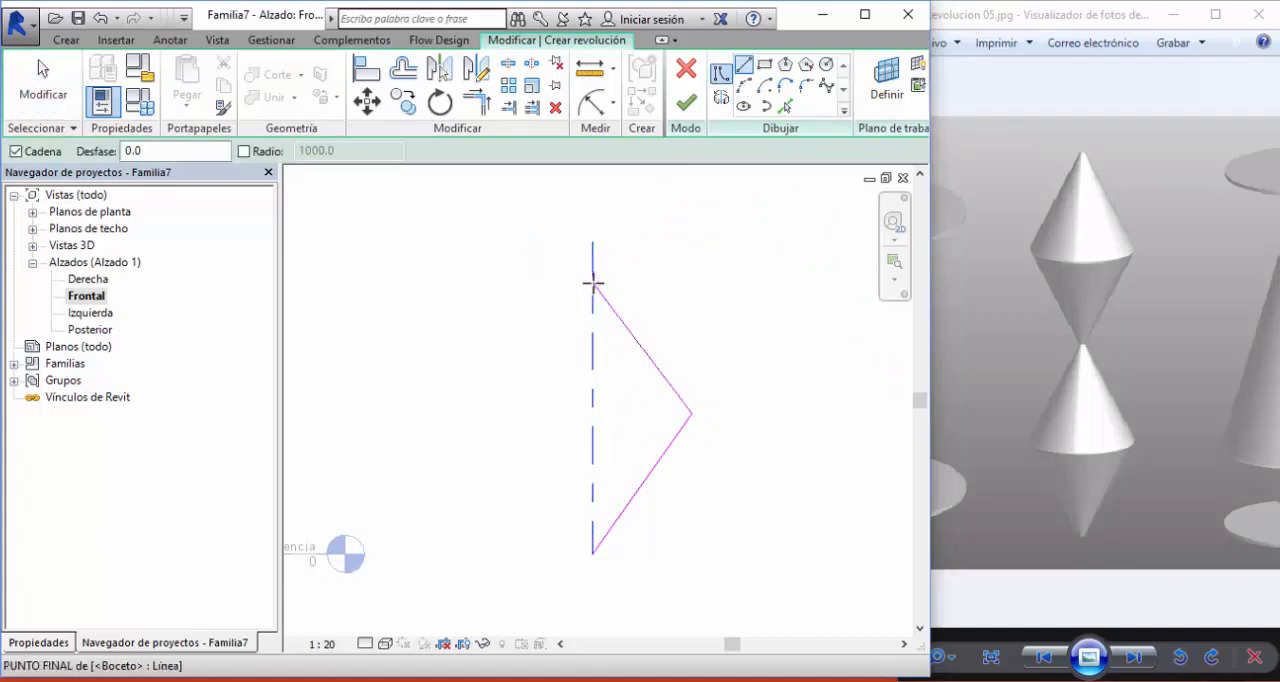
{"action": "left_click", "coordinate": [593, 284]}
{"action": "left_click", "coordinate": [593, 552]}
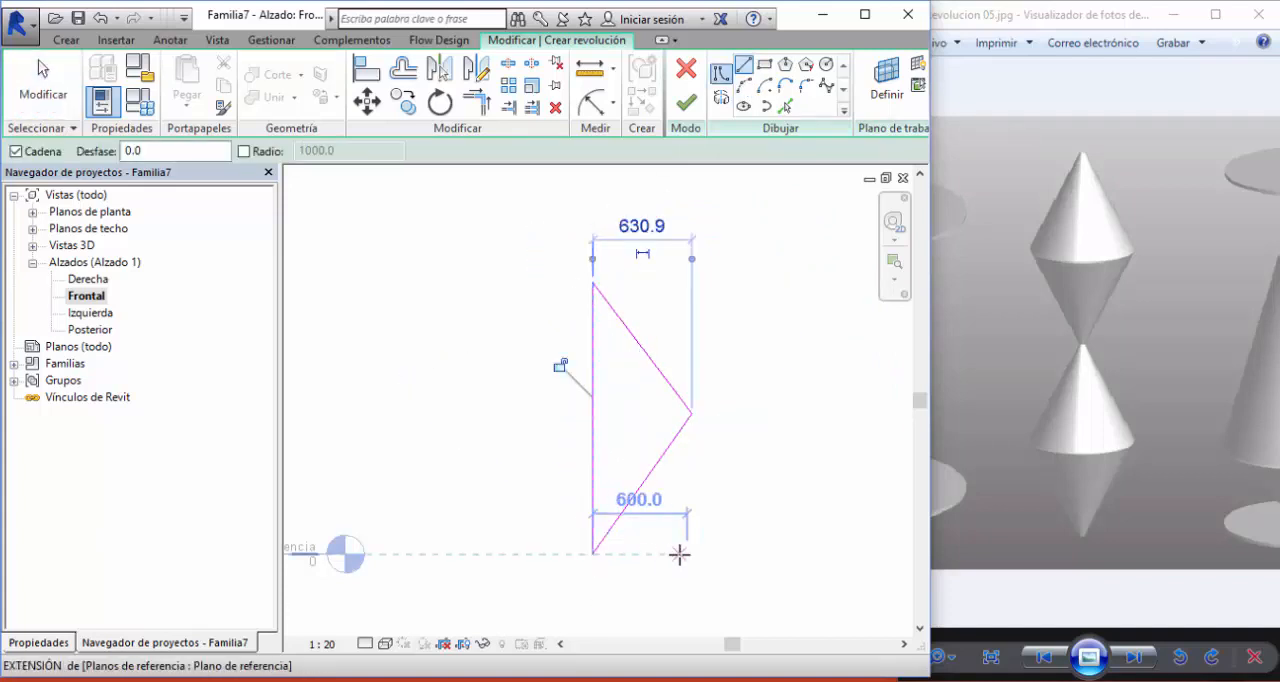
- Mirror a copy of the triangular profile upward about a horizontal axis drawn through its upper vertex
{"action": "key", "text": "Escape"}
{"action": "key", "text": "Escape"}
{"action": "scroll", "coordinate": [689, 537], "scroll_direction": "down", "scroll_amount": 2}
{"action": "left_click_drag", "start_coordinate": [596, 364], "coordinate": [709, 574]}
{"action": "left_click", "coordinate": [475, 72]}
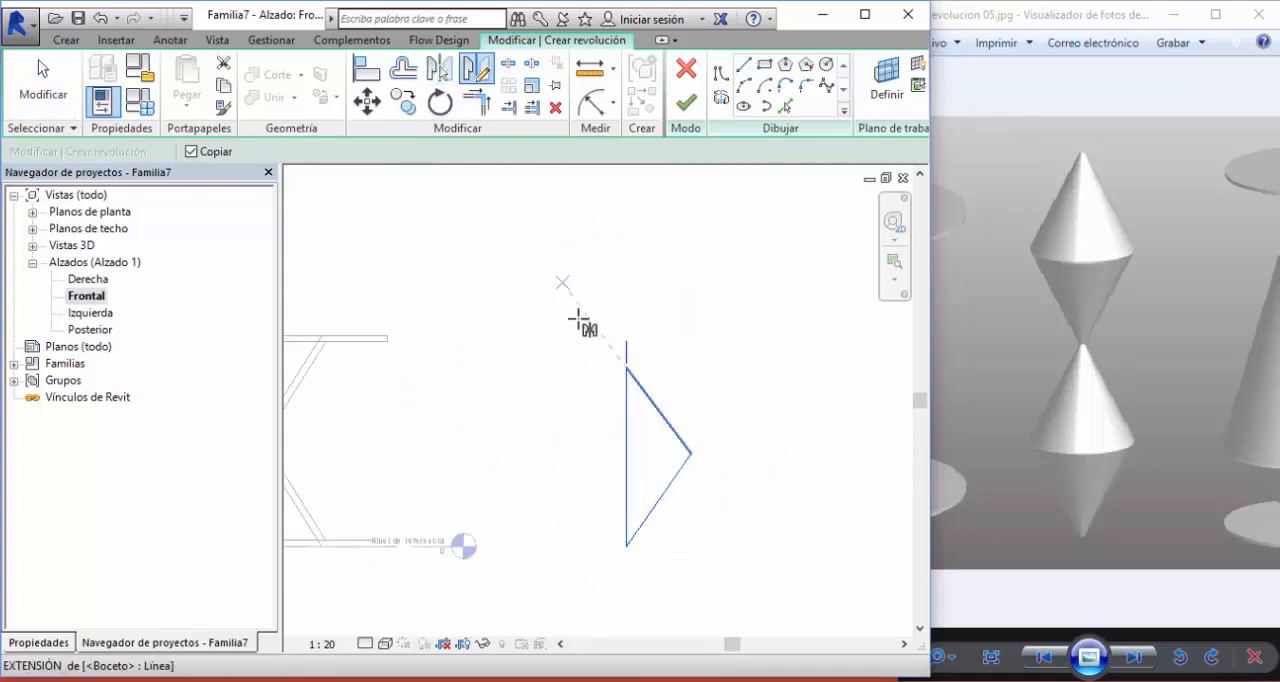
{"action": "left_click", "coordinate": [626, 367]}
{"action": "left_click", "coordinate": [690, 365]}
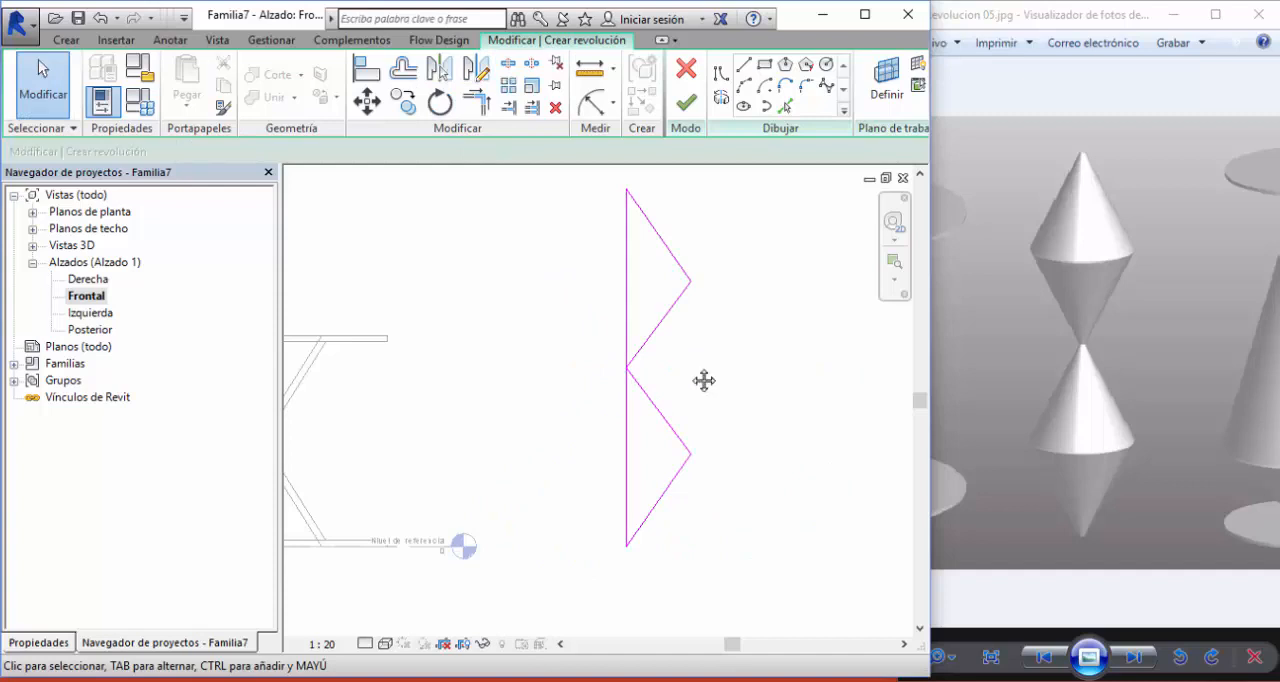
{"action": "middle_click_drag", "start_coordinate": [704, 380], "coordinate": [645, 421]}
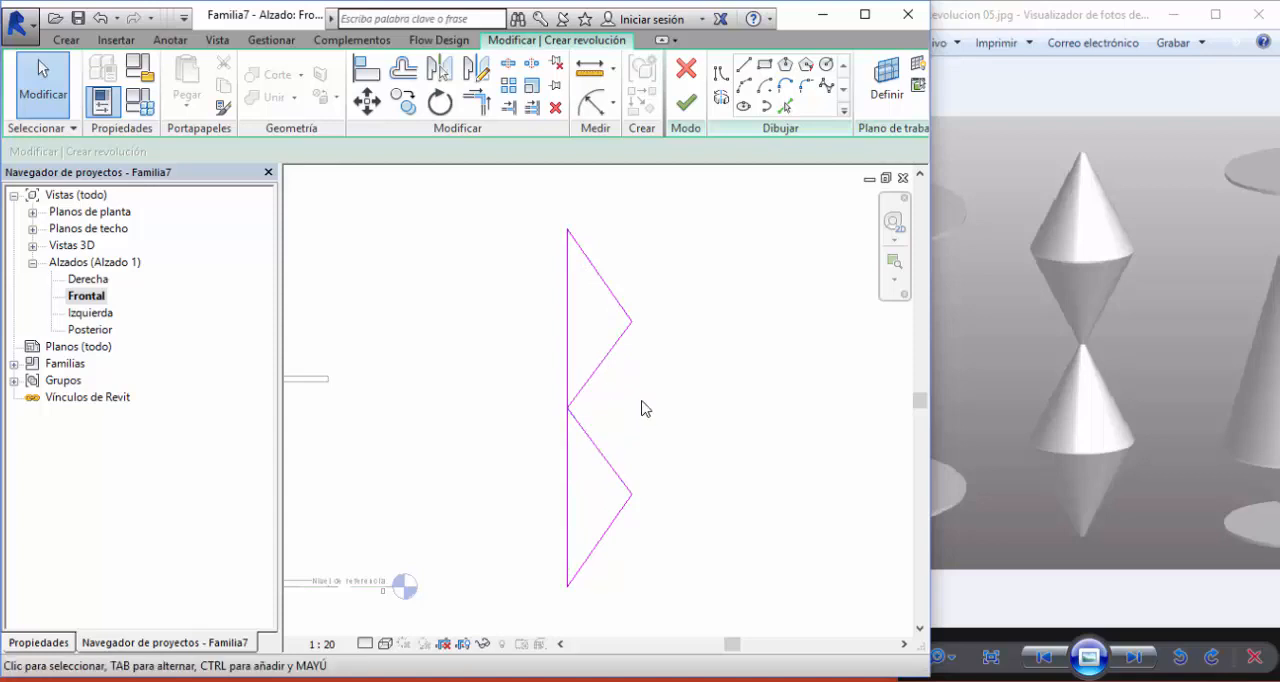
{"action": "middle_click_drag", "start_coordinate": [664, 396], "coordinate": [666, 389]}
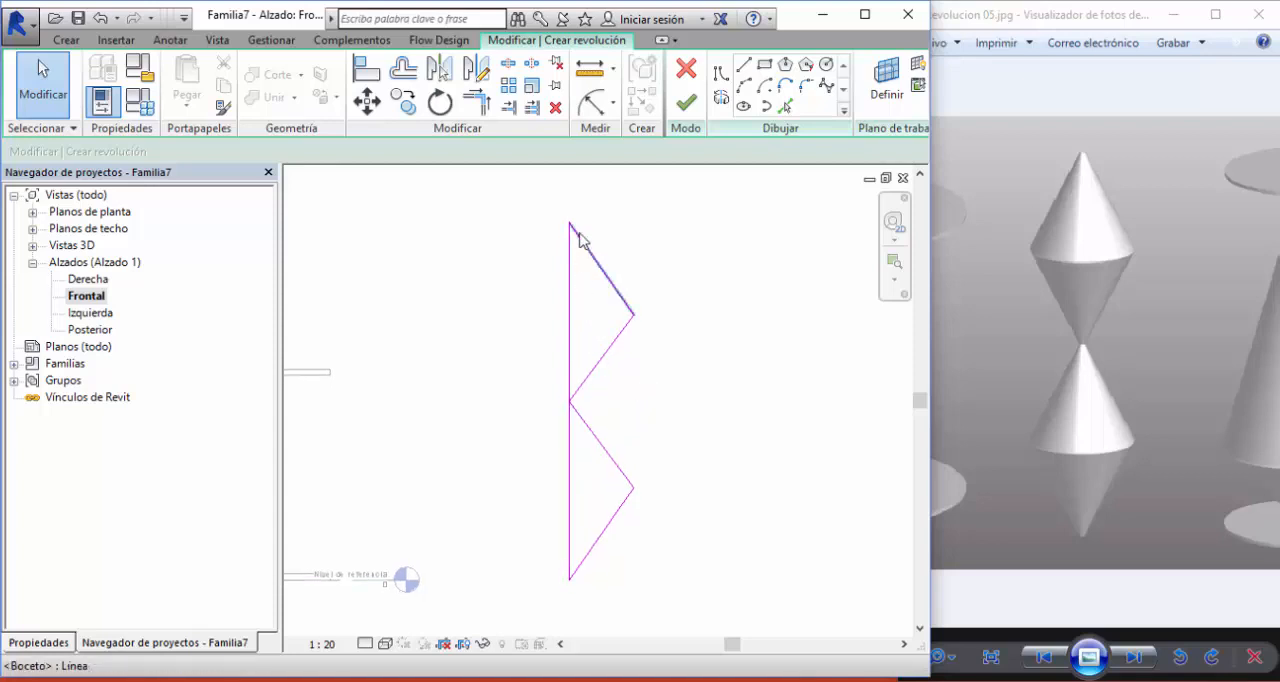
- Move the inner ends of the two middle slanted lines to a shared point about 43 mm off the axis and finish the revolution
{"action": "left_click", "coordinate": [686, 102]}
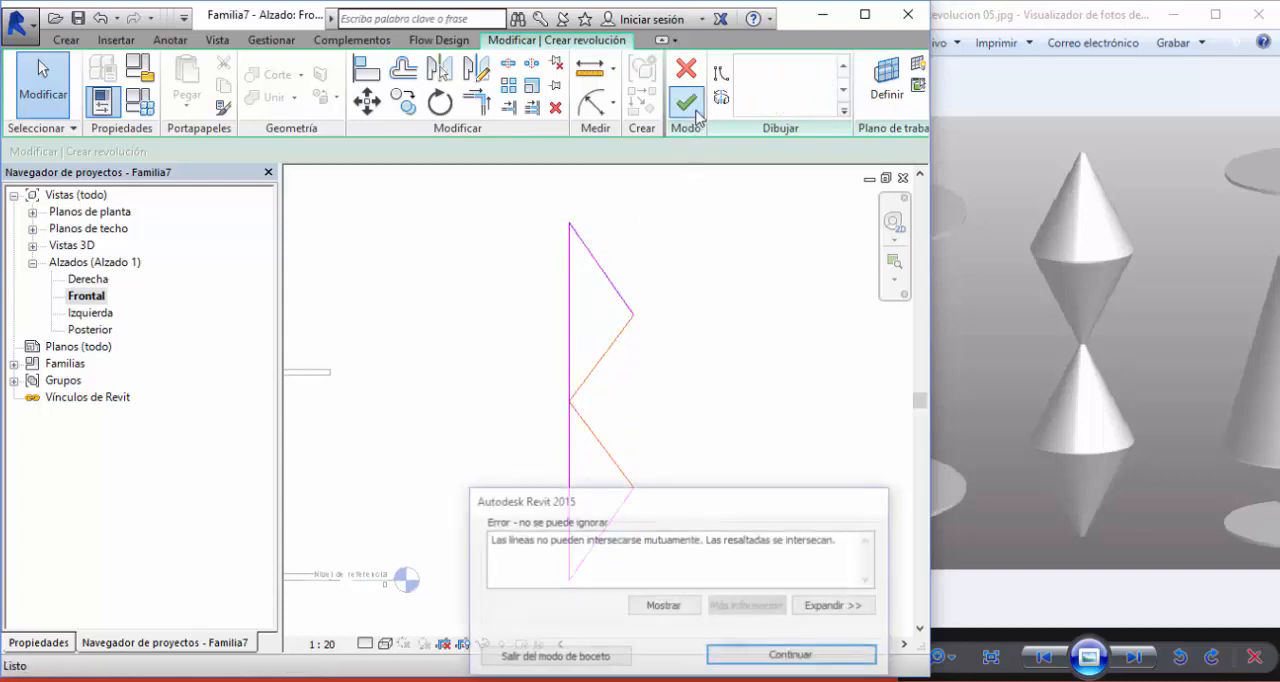
{"action": "left_click", "coordinate": [793, 656]}
{"action": "scroll", "coordinate": [586, 402], "scroll_direction": "up", "scroll_amount": 3}
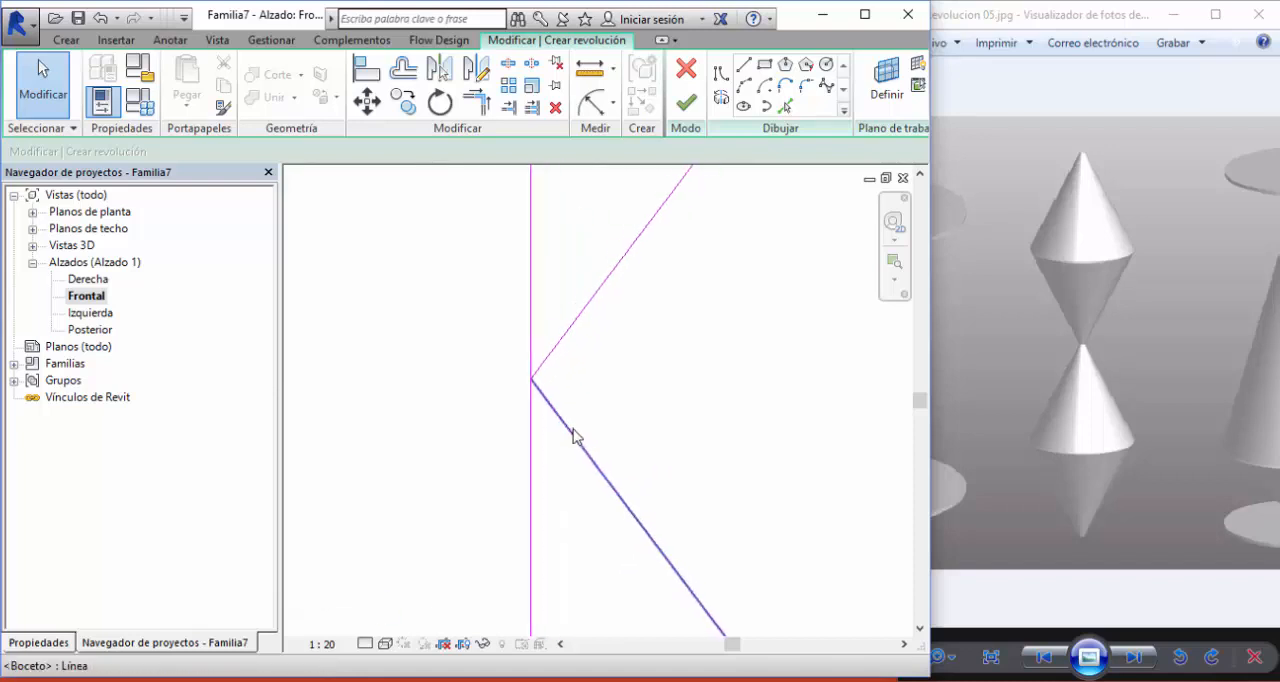
{"action": "left_click_drag", "start_coordinate": [490, 330], "coordinate": [528, 331]}
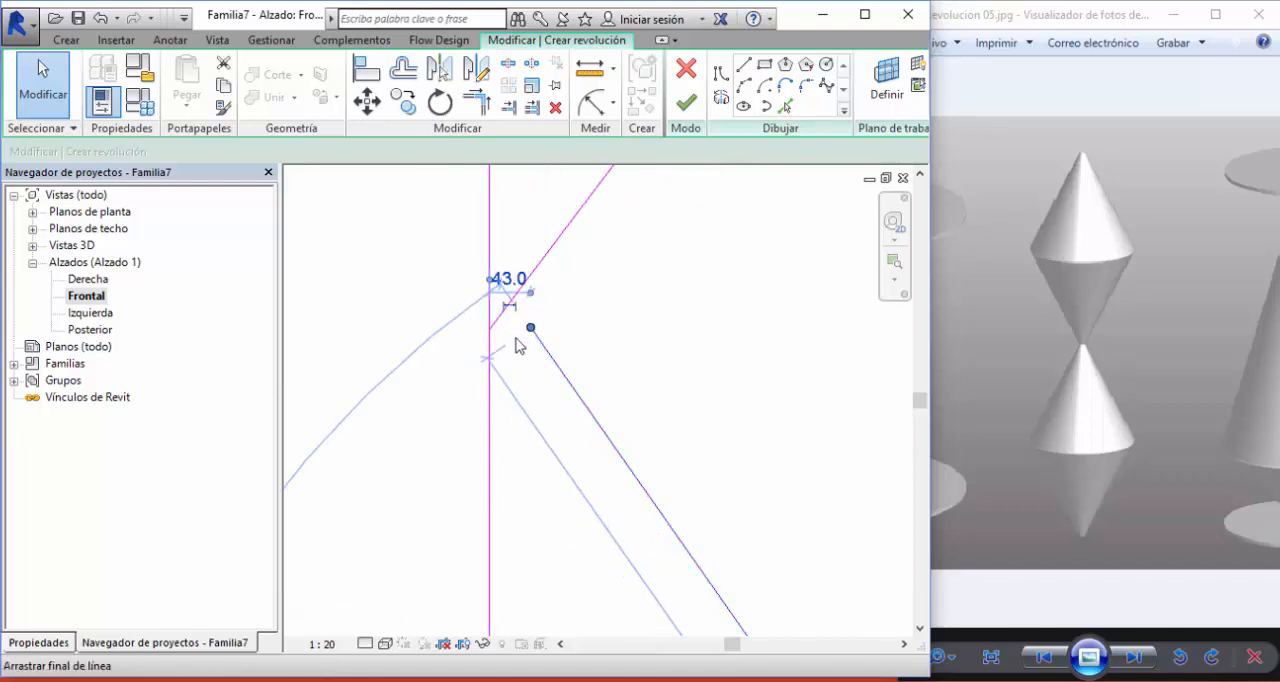
{"action": "left_click", "coordinate": [547, 265]}
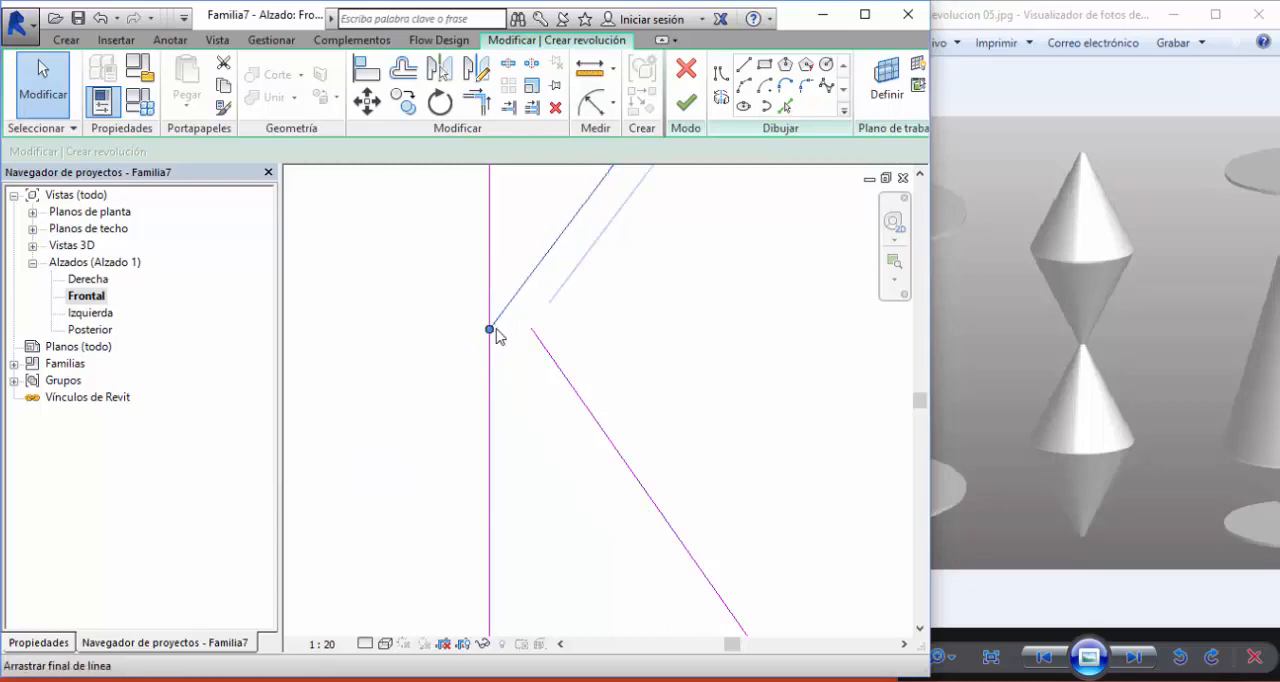
{"action": "left_click_drag", "start_coordinate": [492, 330], "coordinate": [531, 328]}
{"action": "scroll", "coordinate": [688, 384], "scroll_direction": "down", "scroll_amount": 4}
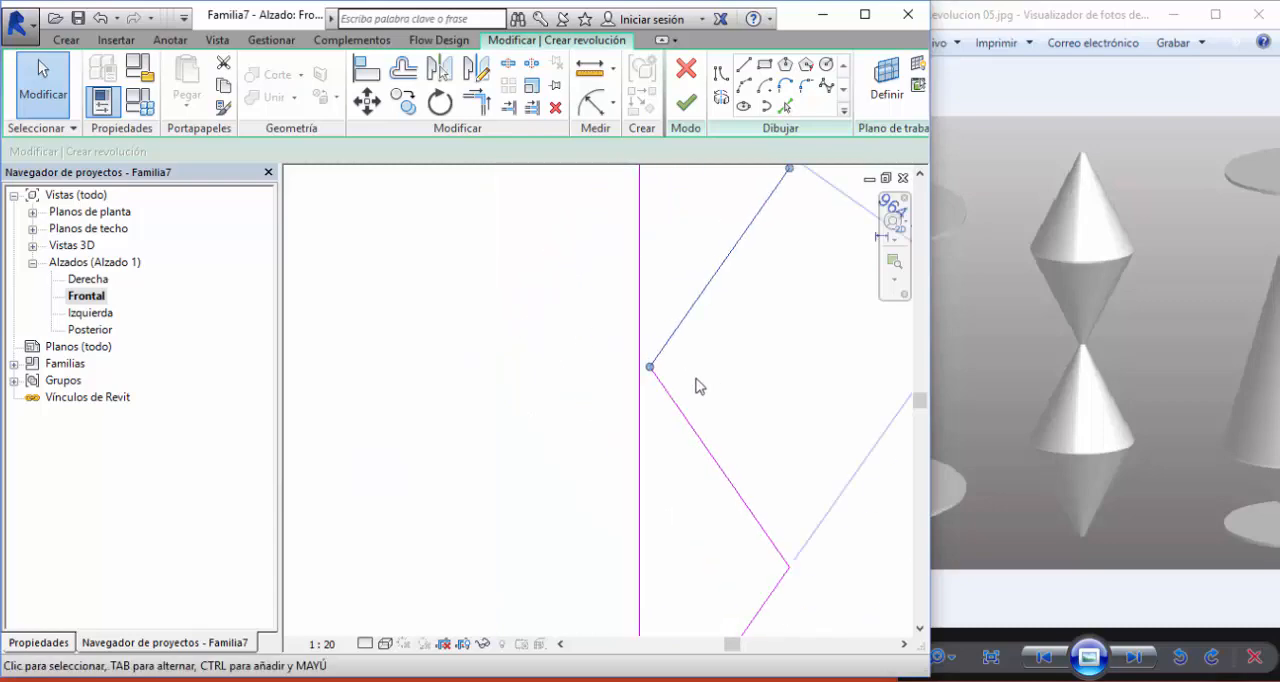
{"action": "left_click", "coordinate": [686, 102]}
{"action": "left_click", "coordinate": [502, 418]}
{"action": "scroll", "coordinate": [500, 422], "scroll_direction": "down", "scroll_amount": 3}
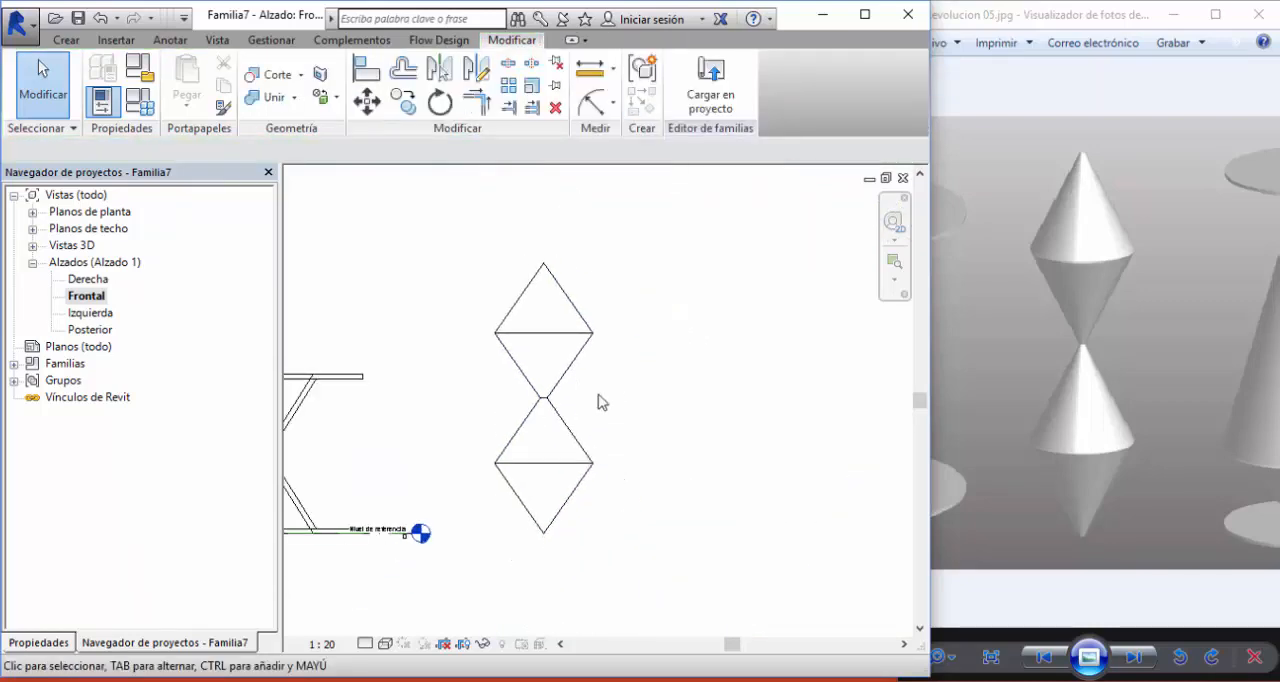
- Open the default 3D view and compare the stacked-cones revolution with the reference image, checking where the cones meet
{"action": "left_click", "coordinate": [217, 40]}
{"action": "left_click", "coordinate": [218, 85]}
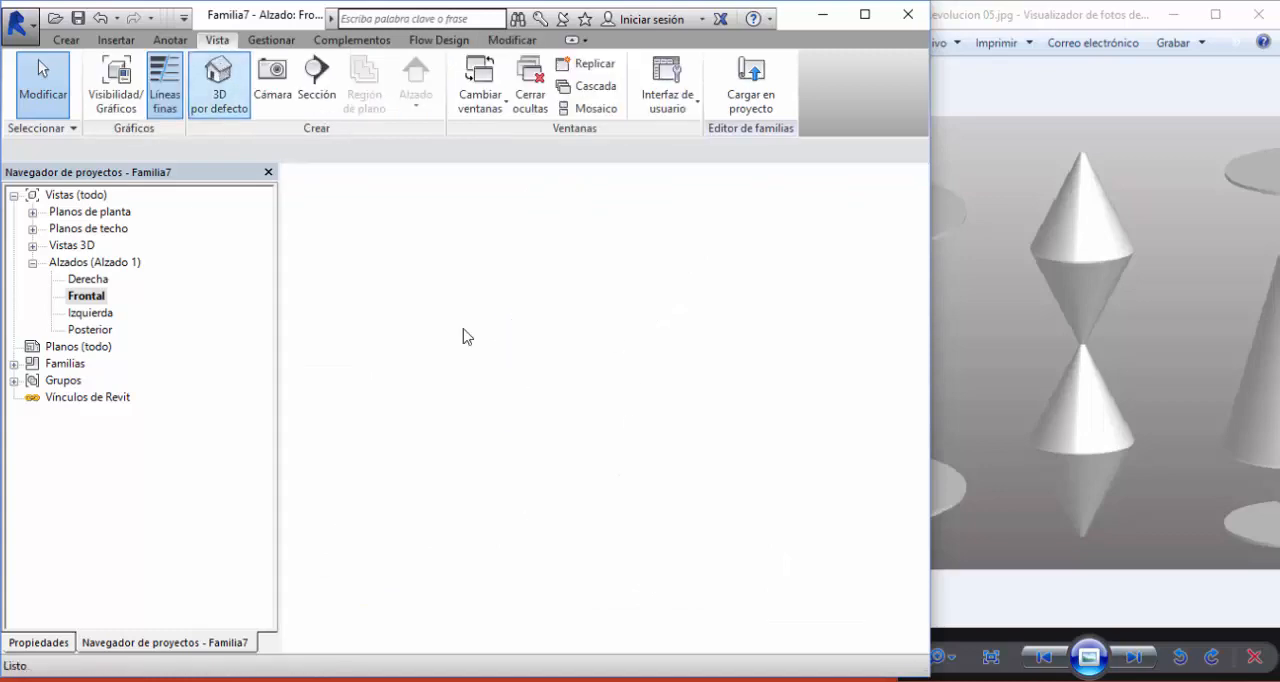
{"action": "middle_click_drag", "start_coordinate": [551, 384], "coordinate": [650, 390], "text": "shift"}
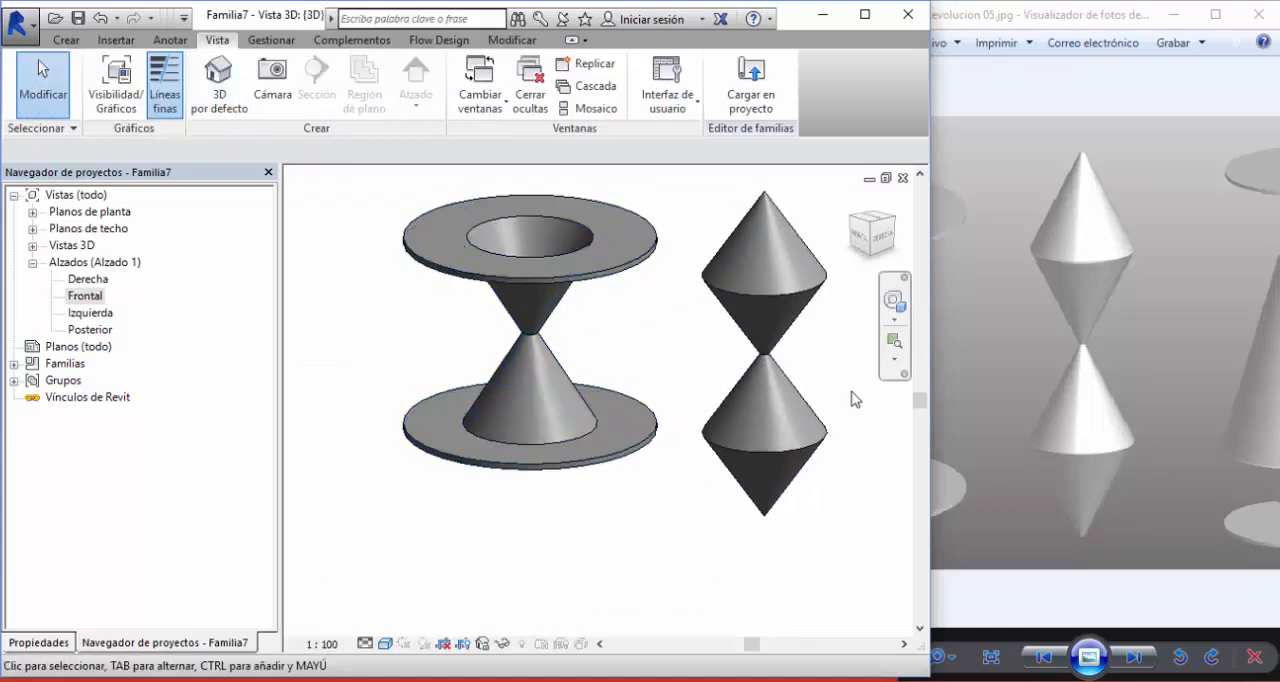
{"action": "left_click", "coordinate": [1084, 356]}
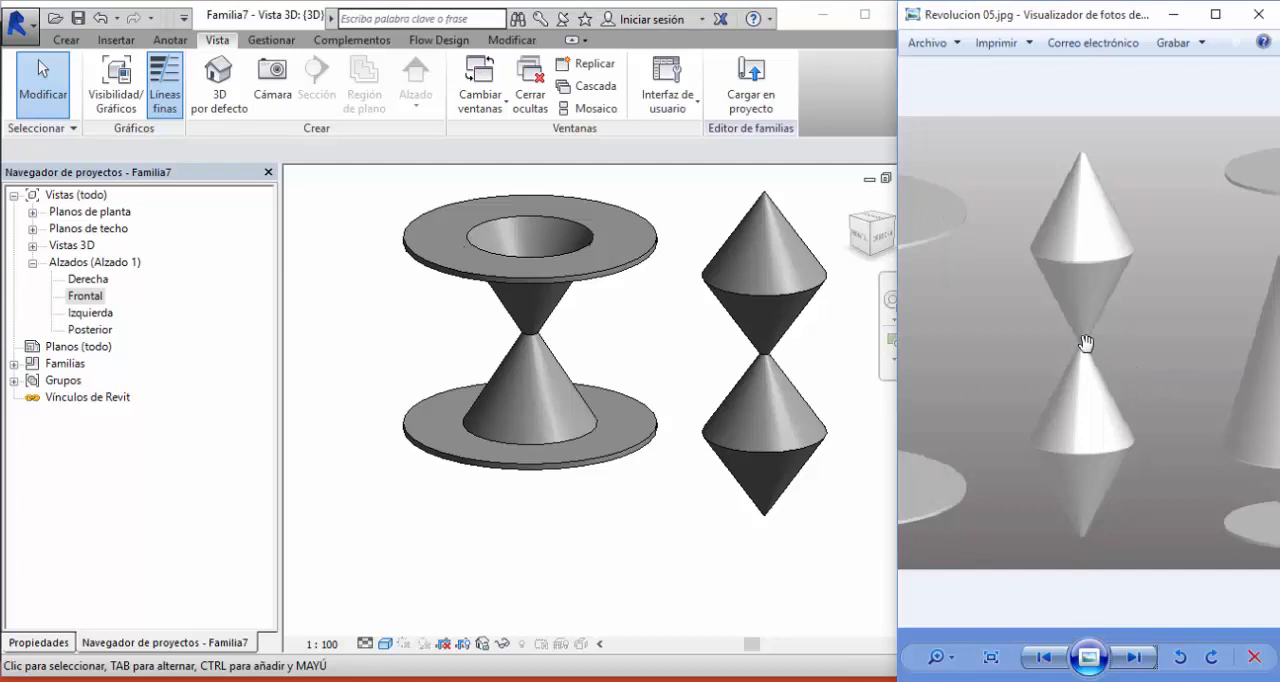
{"action": "left_click", "coordinate": [617, 371]}
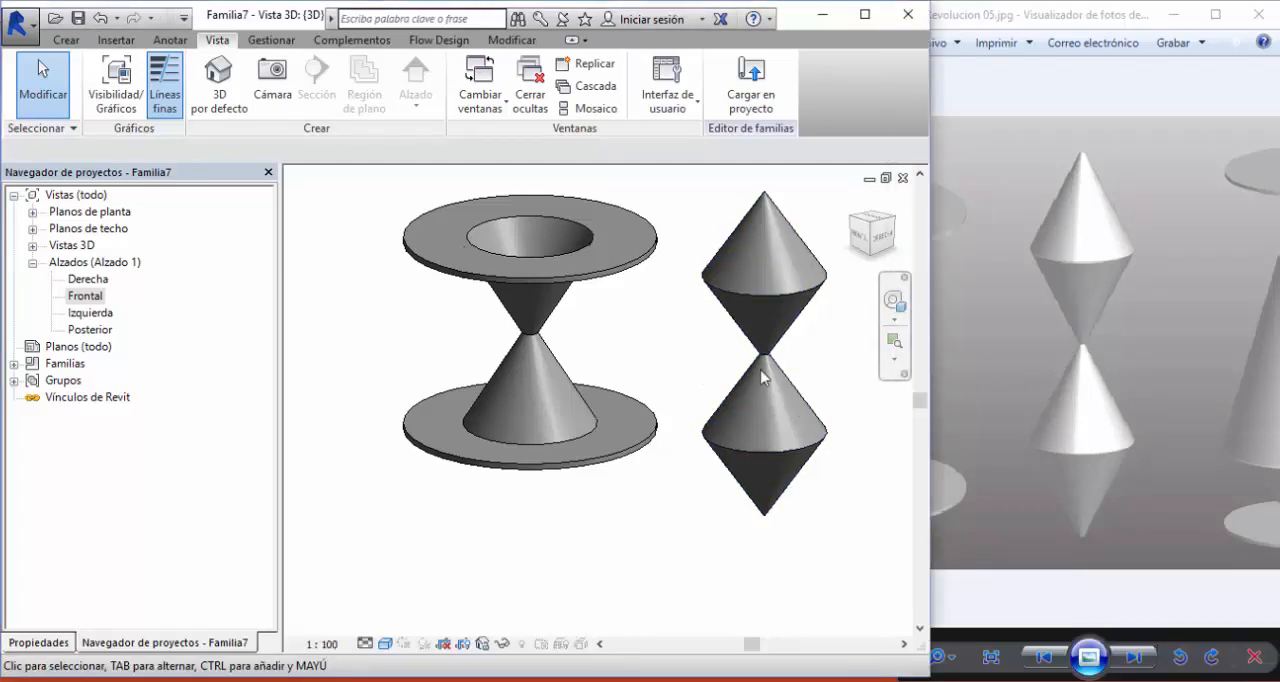
{"action": "middle_click_drag", "start_coordinate": [749, 357], "coordinate": [523, 355]}
- Bring the cone-between-discs figure into view in the reference image and return to the Frontal elevation with free space beside the stacked cones
{"action": "left_click_drag", "start_coordinate": [1151, 369], "coordinate": [1014, 358]}
{"action": "left_click", "coordinate": [667, 373]}
{"action": "key", "text": "ctrl+Tab"}
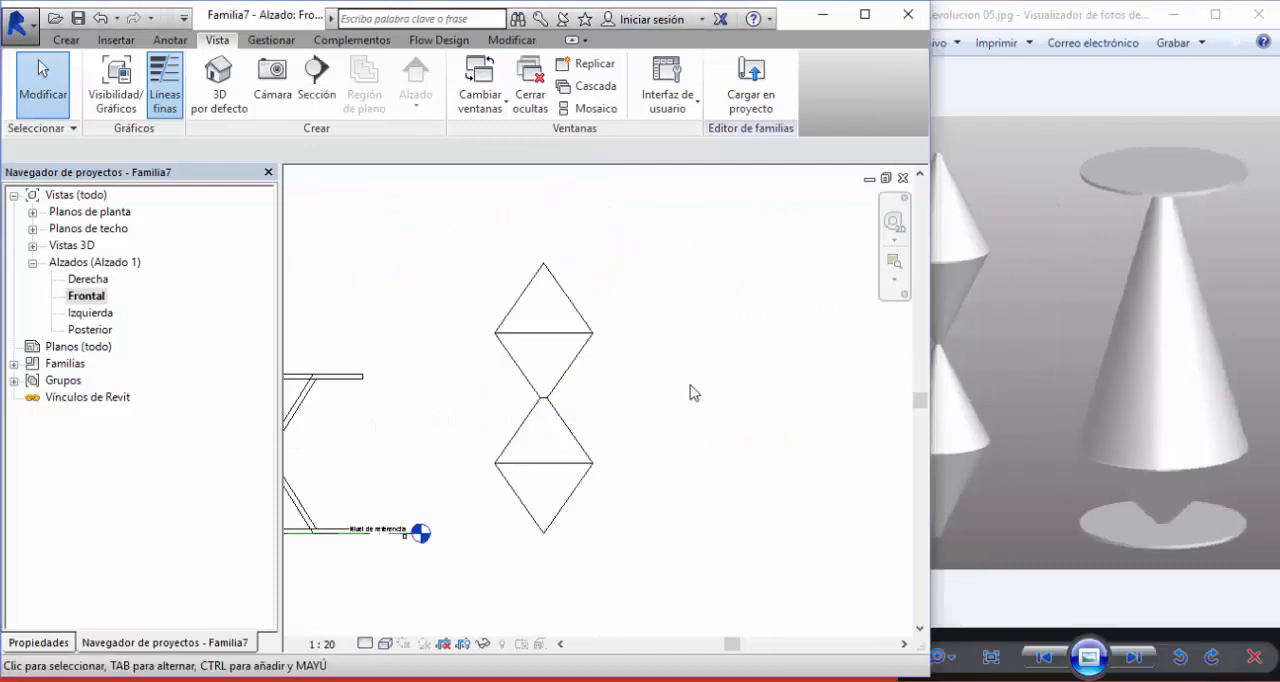
{"action": "middle_click_drag", "start_coordinate": [699, 422], "coordinate": [597, 391]}
- Start another Revolution and draw a 2600 mm vertical axis in the free space beside the stacked cones
{"action": "left_click", "coordinate": [68, 41]}
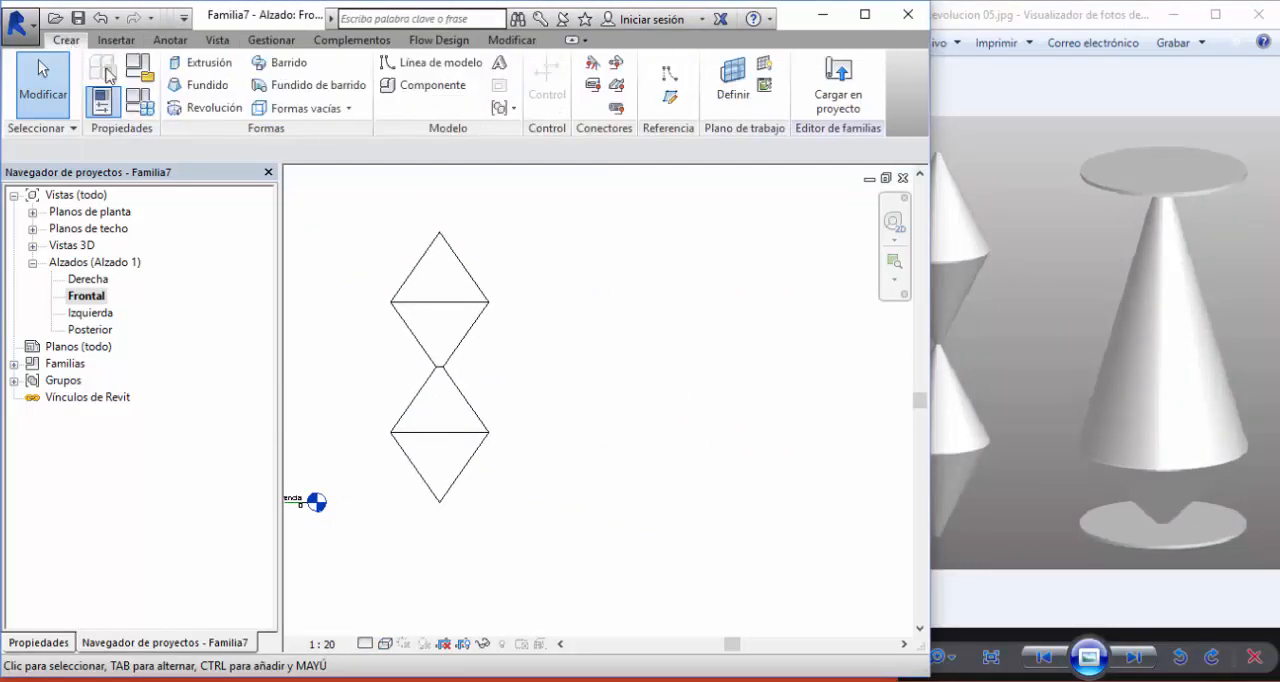
{"action": "left_click", "coordinate": [176, 110]}
{"action": "left_click", "coordinate": [721, 100]}
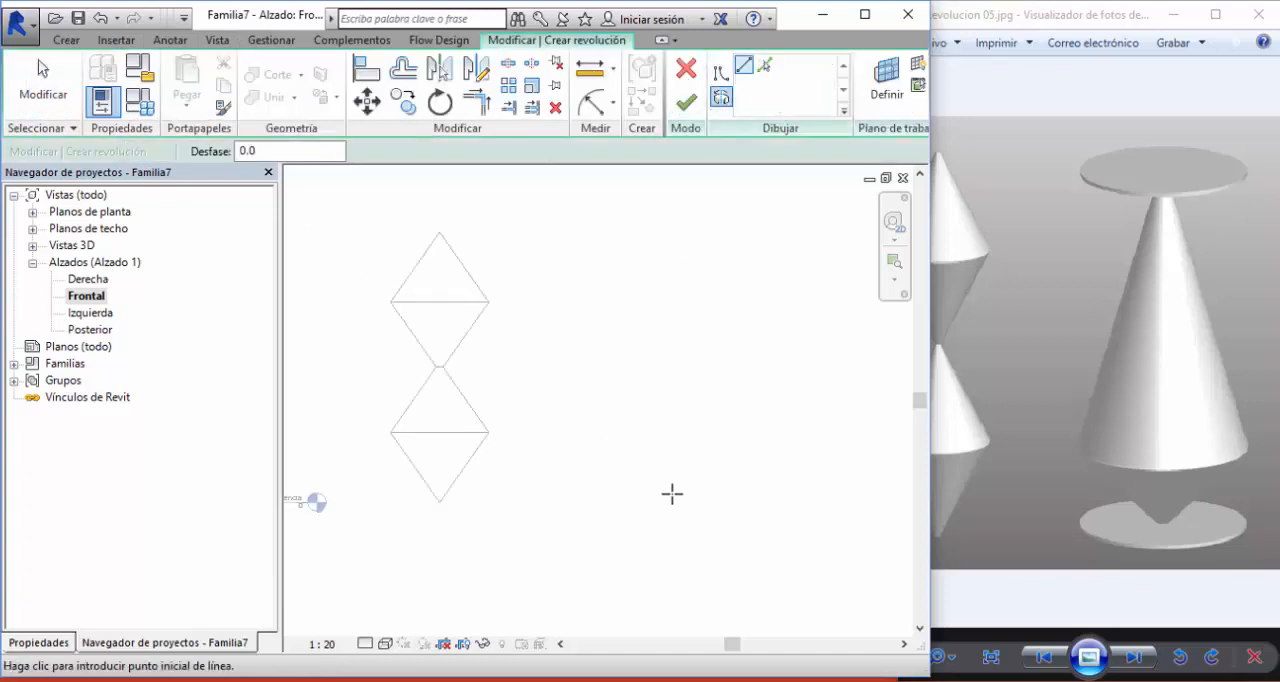
{"action": "left_click", "coordinate": [678, 494]}
{"action": "left_click", "coordinate": [683, 289]}
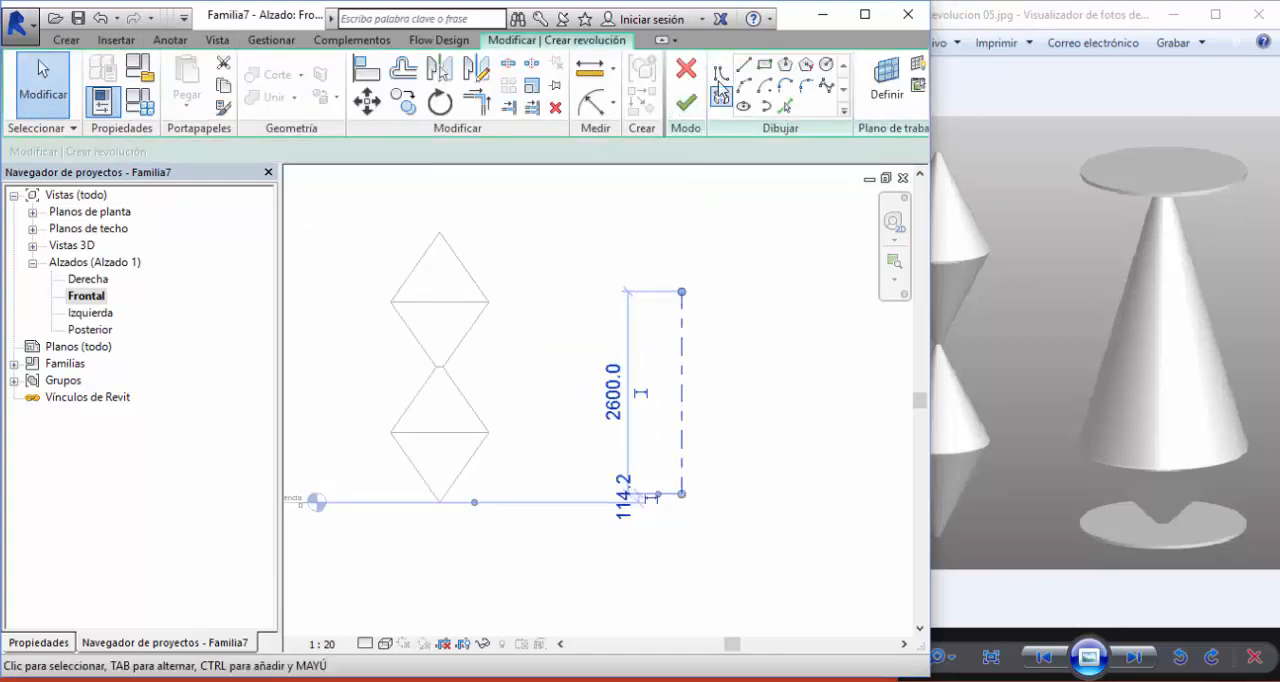
- Outline the lower disc from the axis base with a 1700 mm horizontal line outward, a short vertical edge and a horizontal line back near the axis
{"action": "left_click", "coordinate": [720, 72]}
{"action": "left_click", "coordinate": [664, 492]}
{"action": "scroll", "coordinate": [793, 497], "scroll_direction": "up", "scroll_amount": 1}
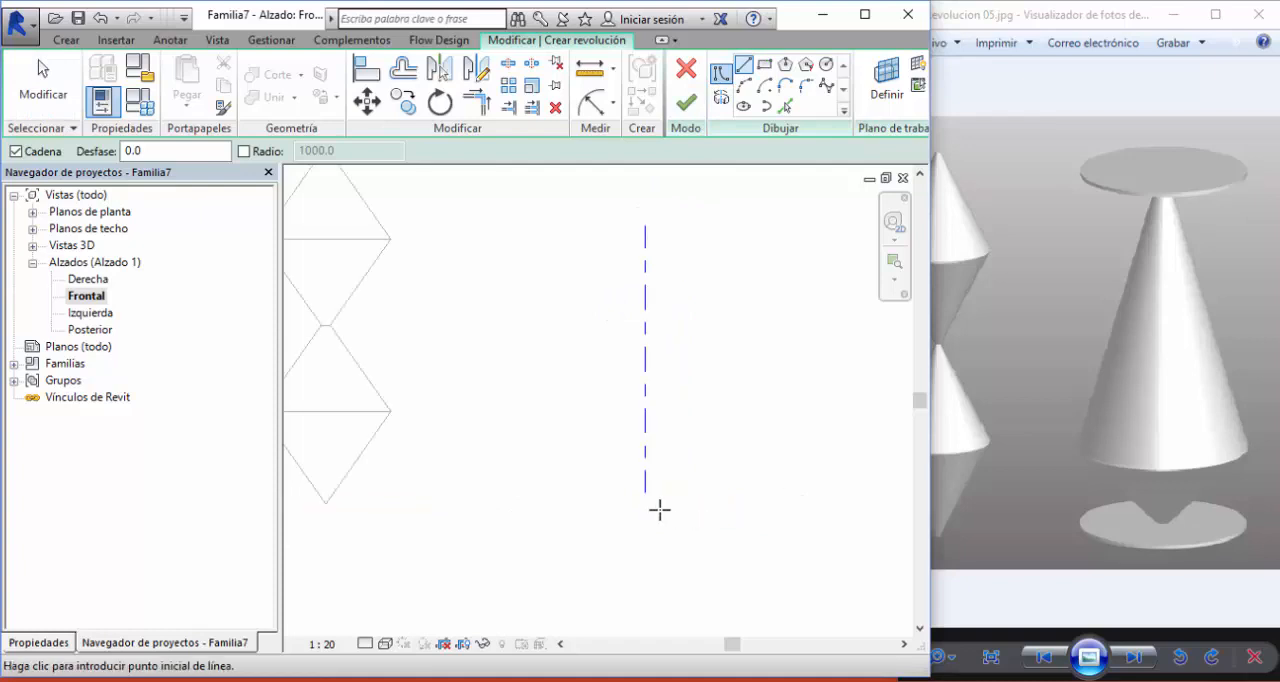
{"action": "left_click", "coordinate": [645, 492]}
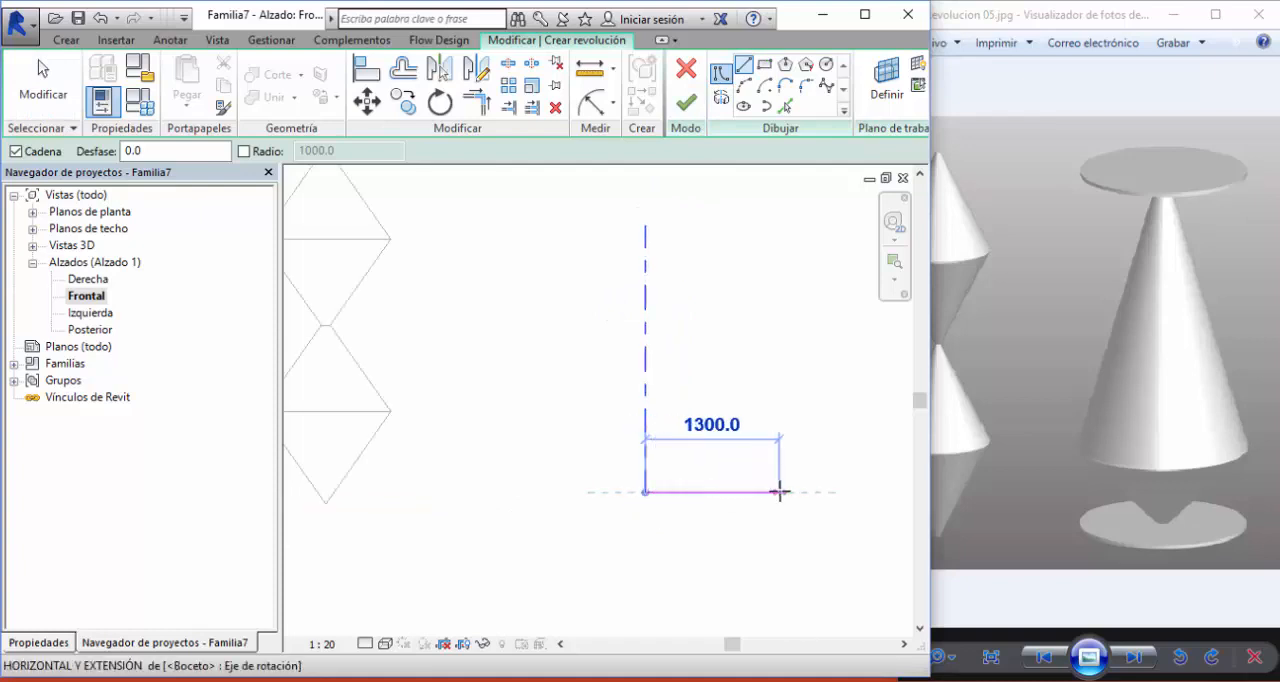
{"action": "left_click", "coordinate": [820, 492]}
{"action": "scroll", "coordinate": [820, 480], "scroll_direction": "up", "scroll_amount": 2}
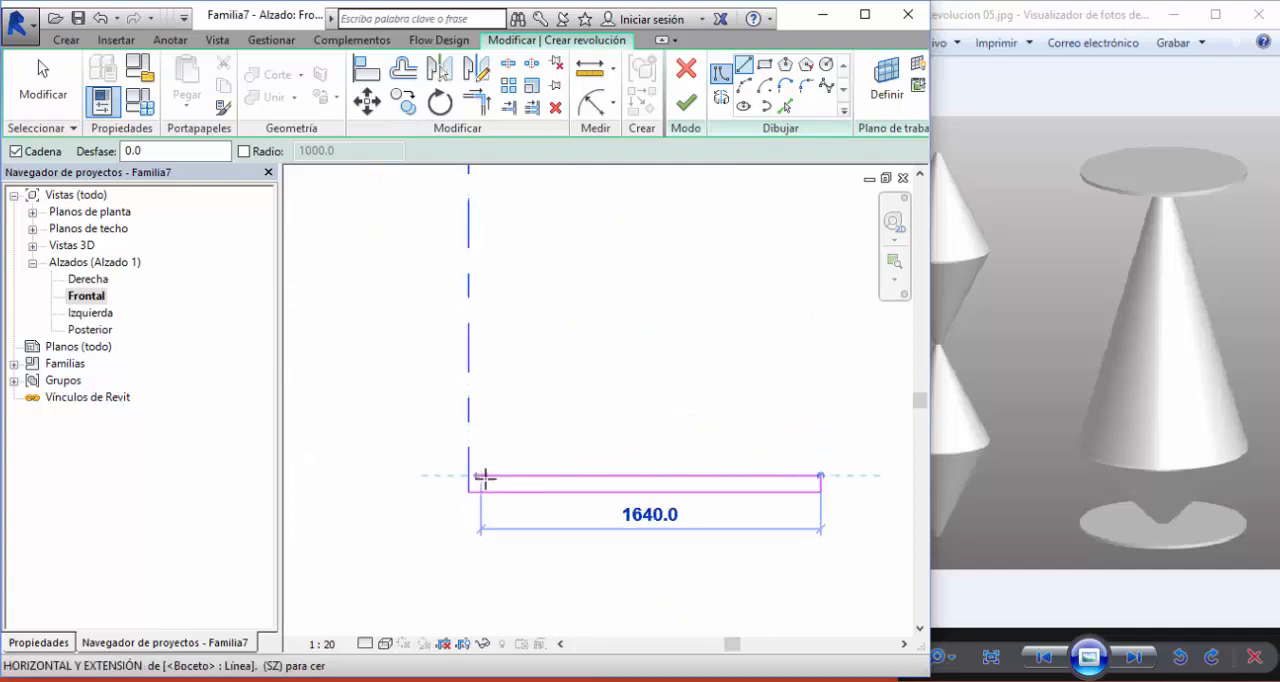
{"action": "left_click", "coordinate": [490, 476]}
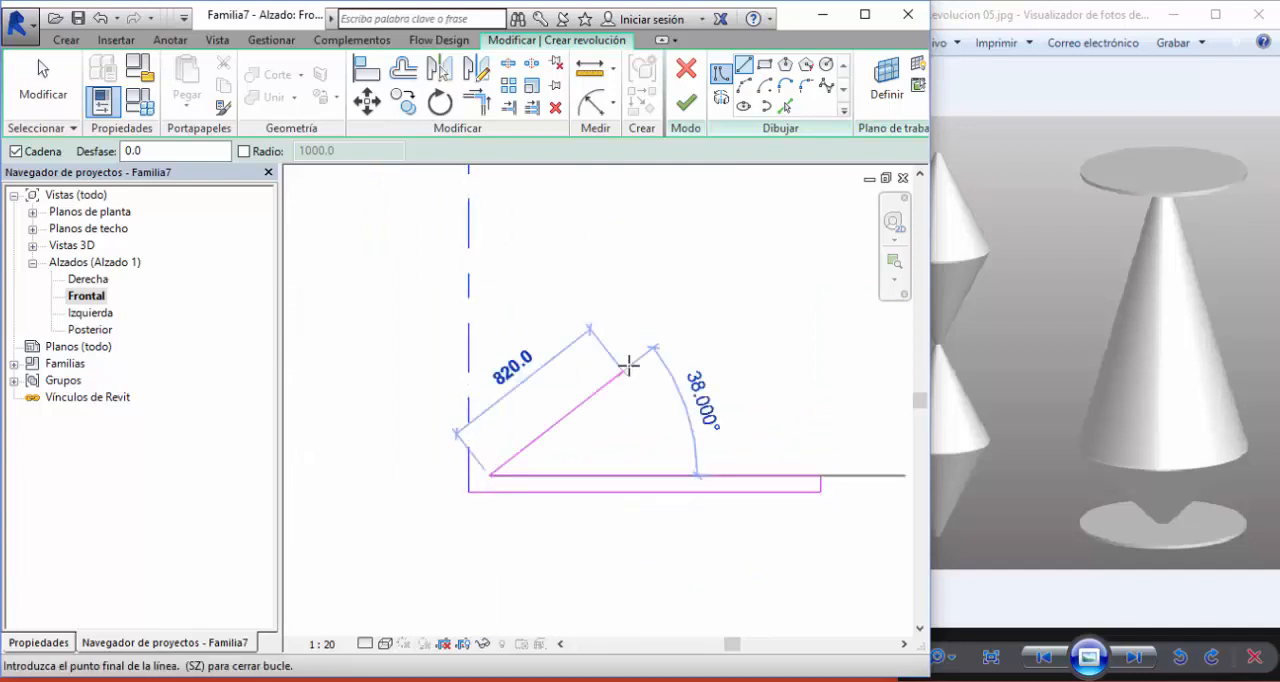
- Draw a slanted line about 1080 mm long at 42° outward from the lower disc, and a second one about 1967 mm long up near the axis top
{"action": "left_click", "coordinate": [657, 327]}
{"action": "scroll", "coordinate": [657, 327], "scroll_direction": "down", "scroll_amount": 3}
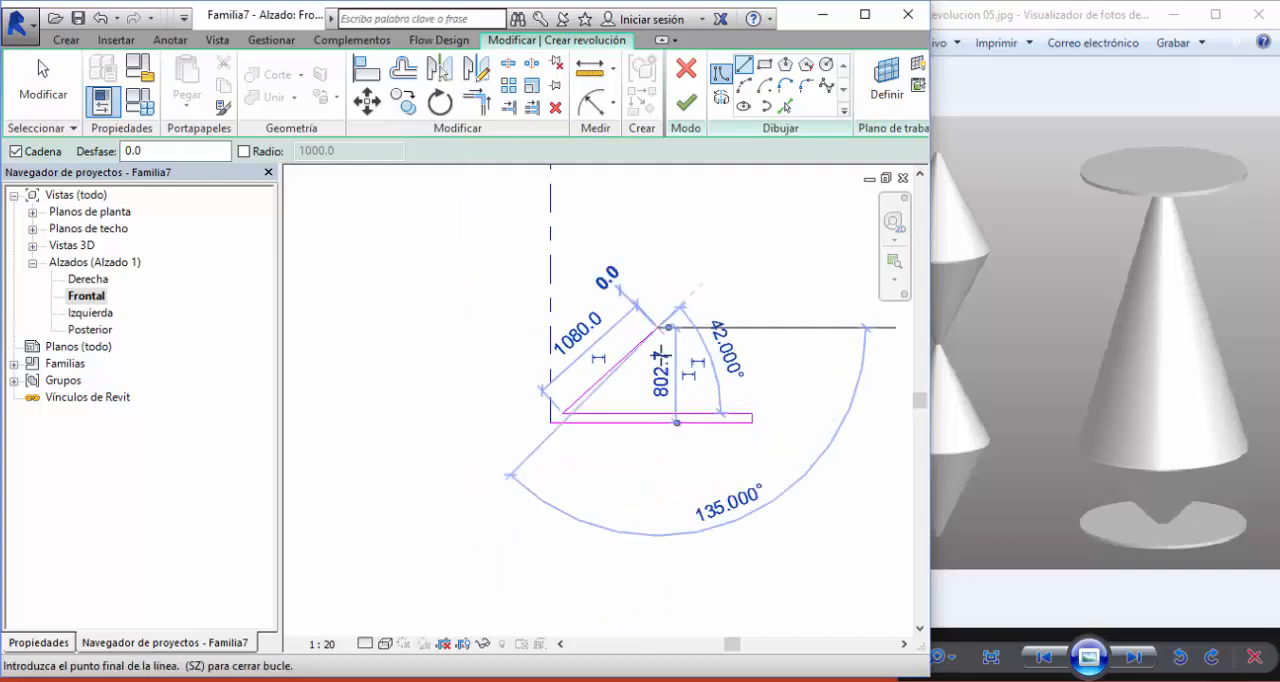
{"action": "middle_click_drag", "start_coordinate": [662, 355], "coordinate": [655, 574]}
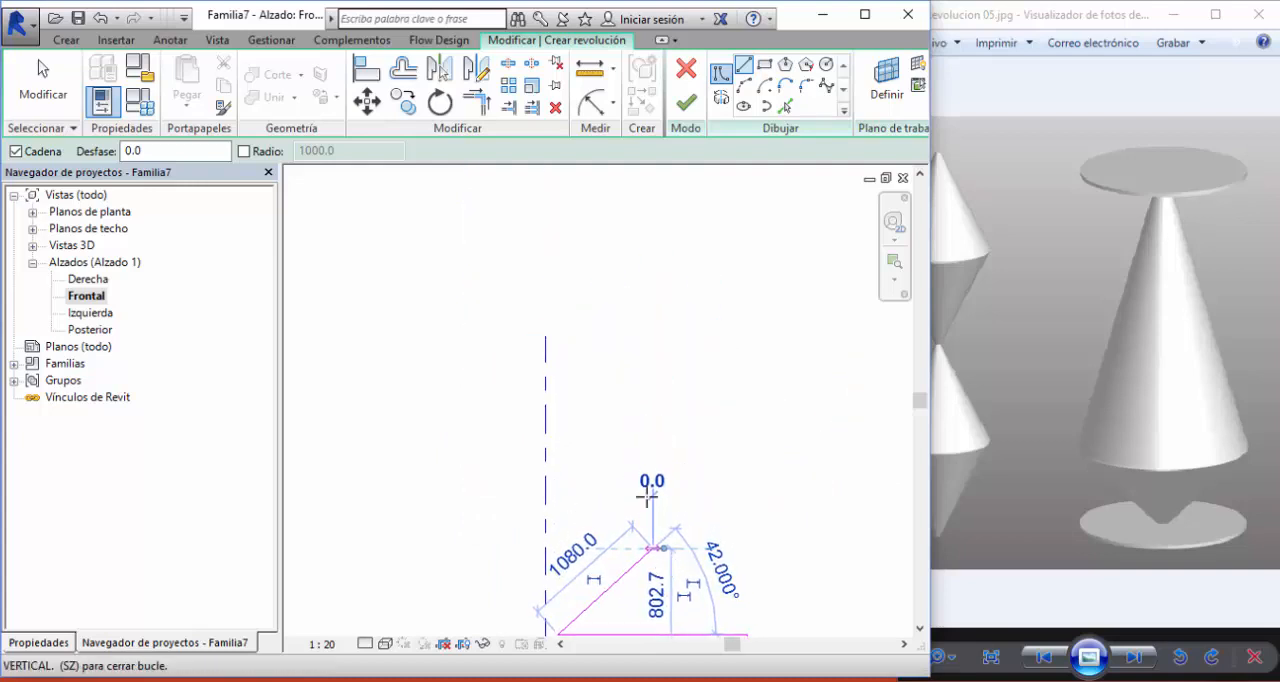
{"action": "left_click", "coordinate": [556, 332]}
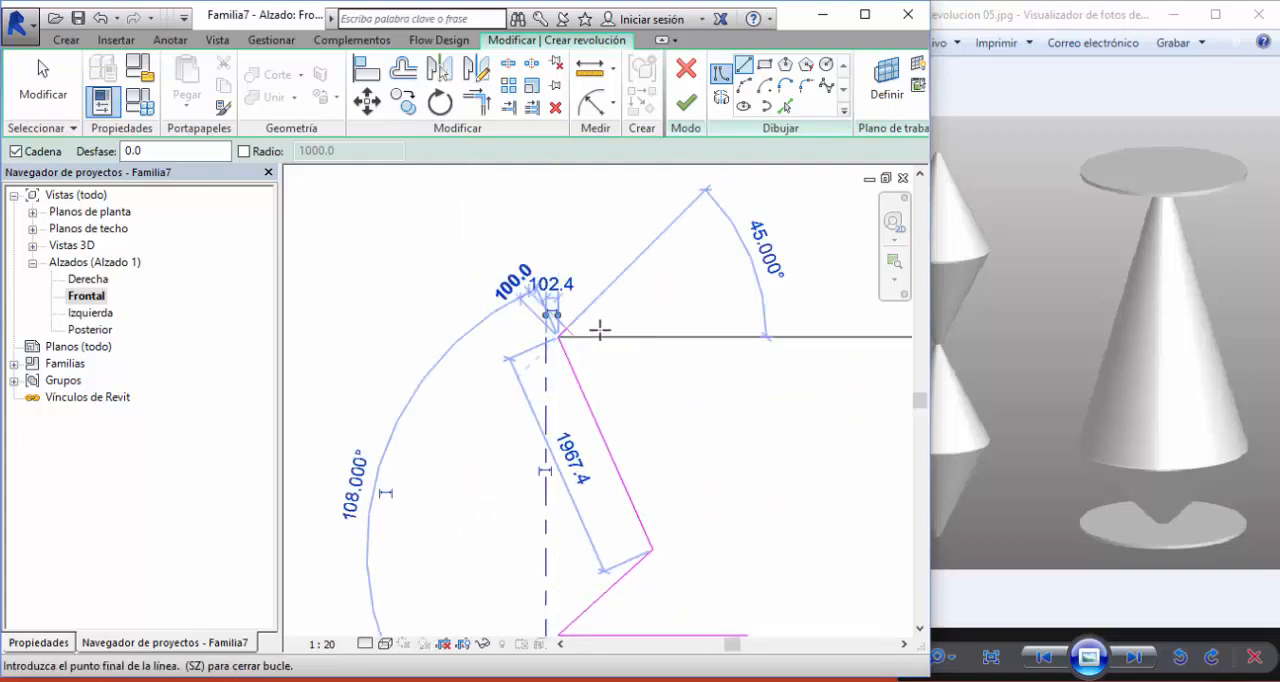
- Outline the upper disc with a horizontal line outward, an 80 mm vertical edge and a horizontal line about 1402 mm long back to the axis
{"action": "left_click", "coordinate": [710, 332]}
{"action": "scroll", "coordinate": [710, 322], "scroll_direction": "up", "scroll_amount": 3}
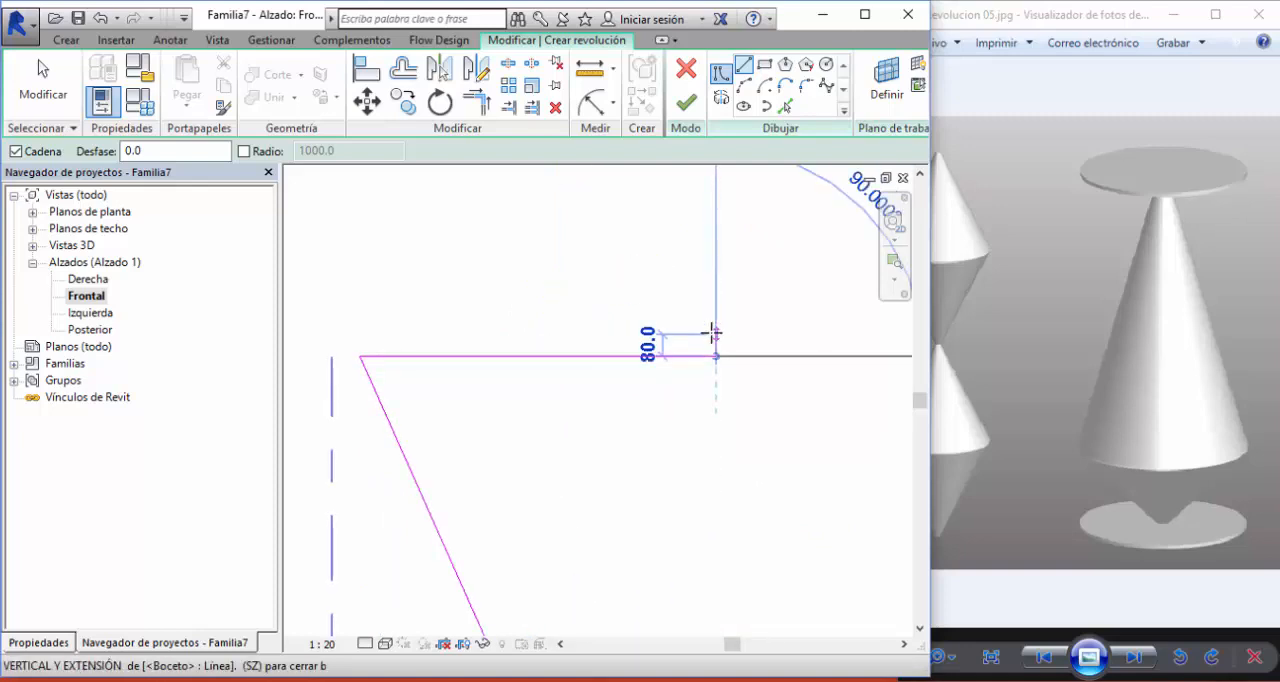
{"action": "left_click", "coordinate": [715, 334]}
{"action": "left_click", "coordinate": [331, 334]}
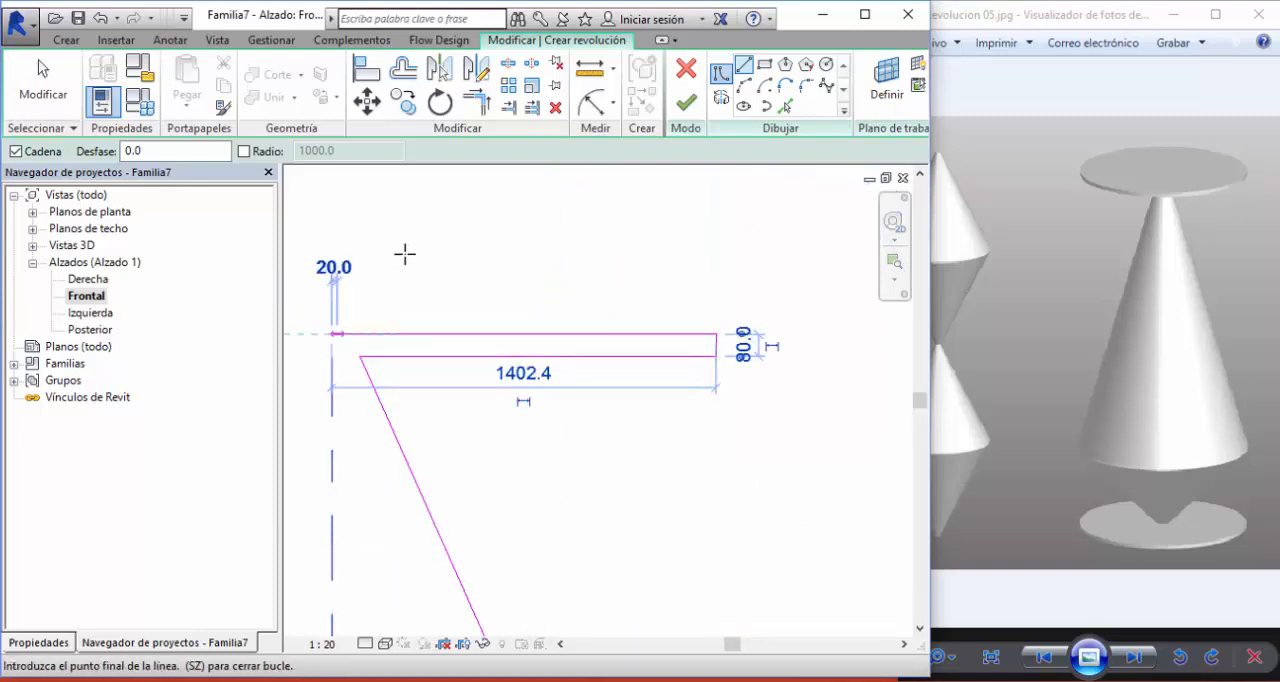
- Close the profile with a vertical line down the axis to its base and finish the revolution
{"action": "scroll", "coordinate": [406, 254], "scroll_direction": "down", "scroll_amount": 3}
{"action": "middle_click_drag", "start_coordinate": [406, 254], "coordinate": [465, 168]}
{"action": "left_click", "coordinate": [431, 494]}
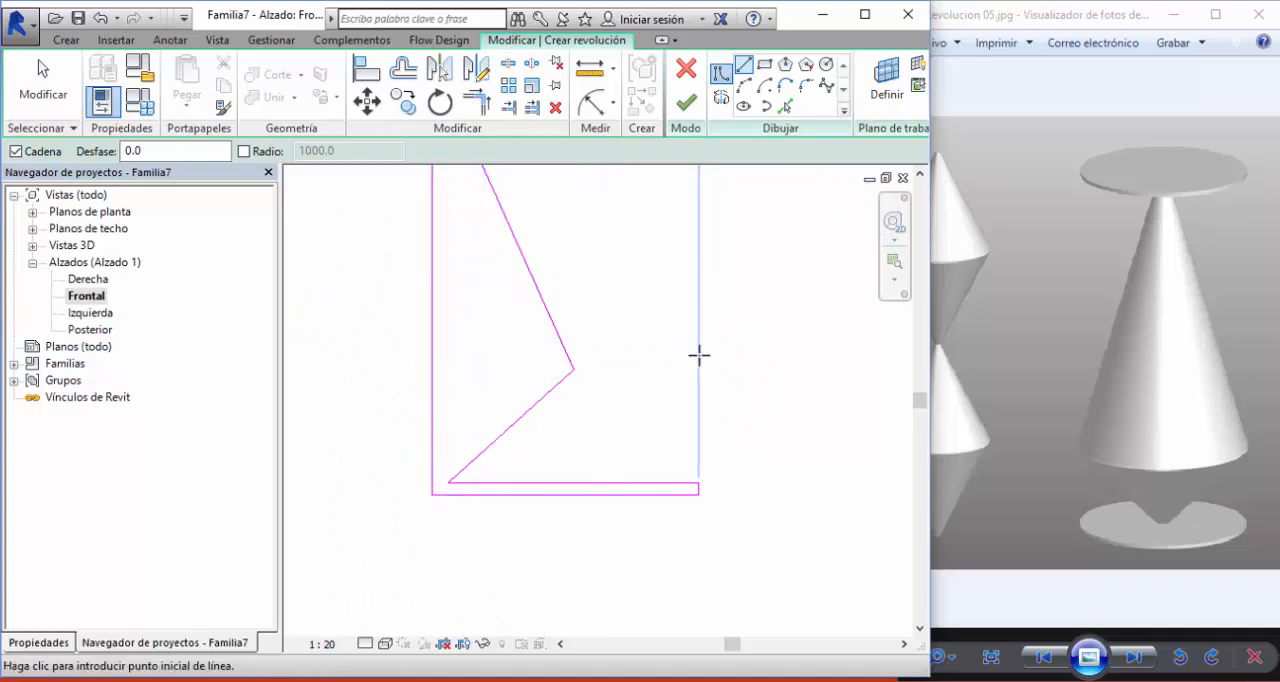
{"action": "middle_click_drag", "start_coordinate": [697, 354], "coordinate": [690, 472]}
{"action": "scroll", "coordinate": [690, 472], "scroll_direction": "down", "scroll_amount": 1}
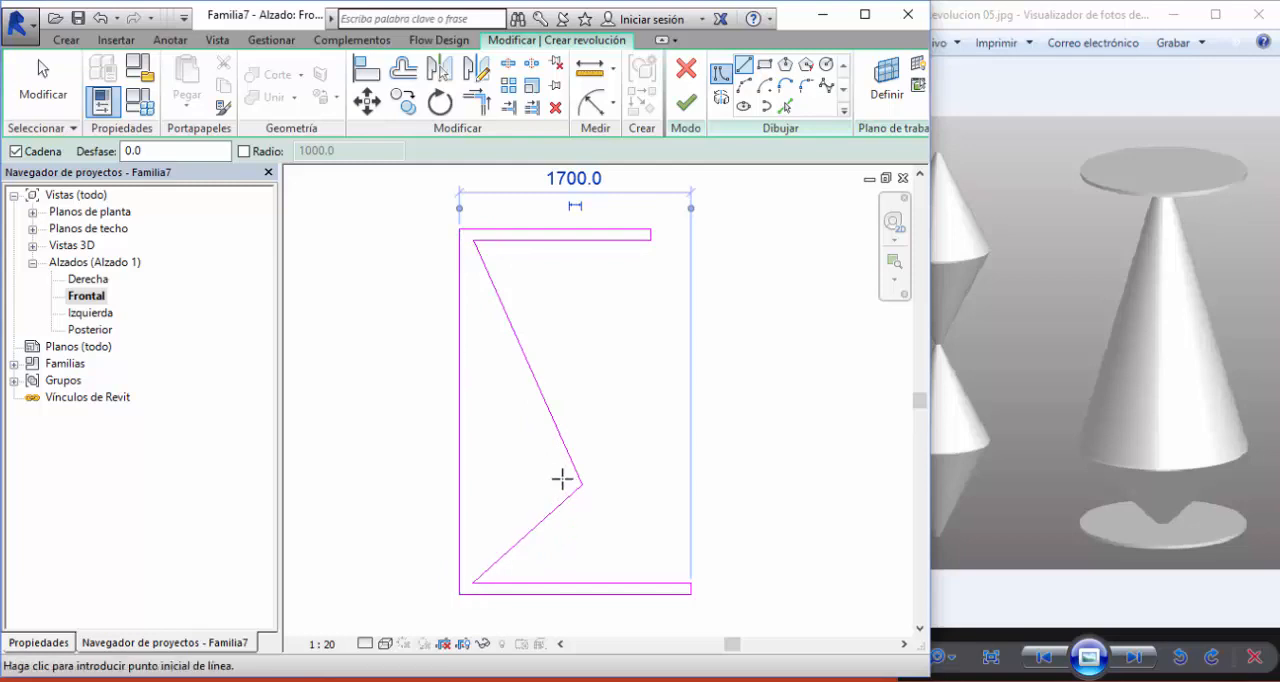
{"action": "left_click", "coordinate": [686, 104]}
{"action": "scroll", "coordinate": [725, 400], "scroll_direction": "down", "scroll_amount": 2}
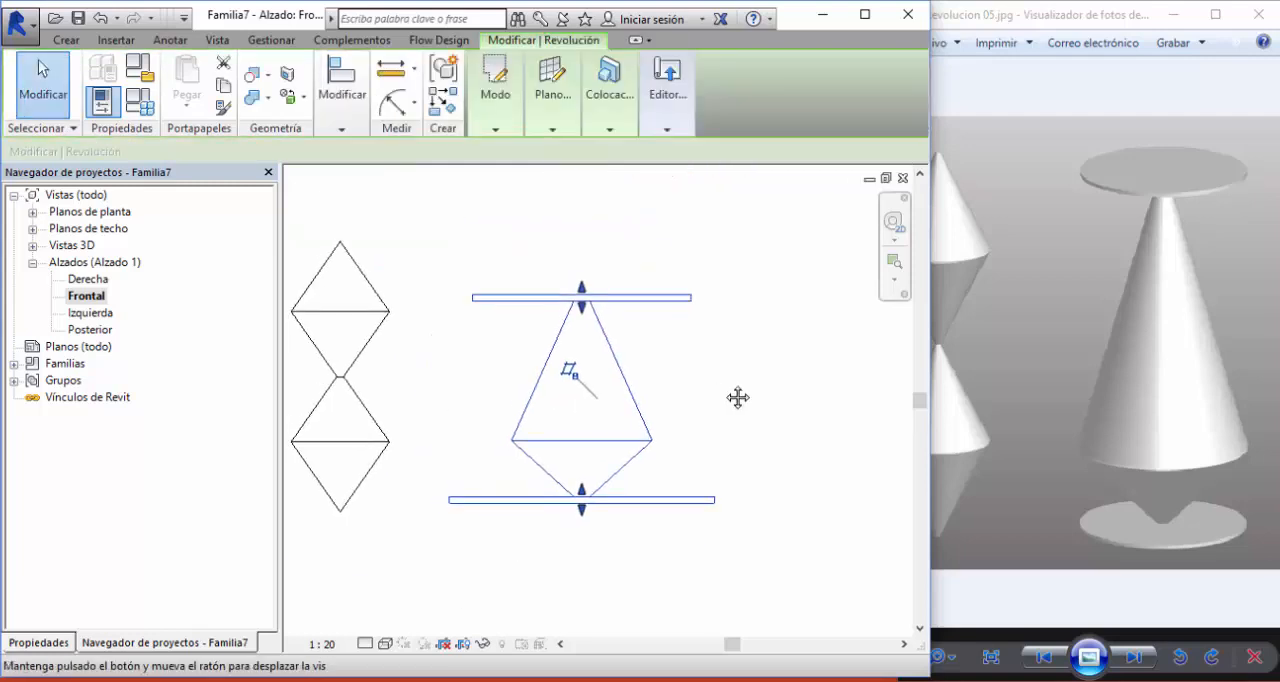
- Inspect the new cone with two discs in the default 3D view from another angle
{"action": "left_click", "coordinate": [219, 41]}
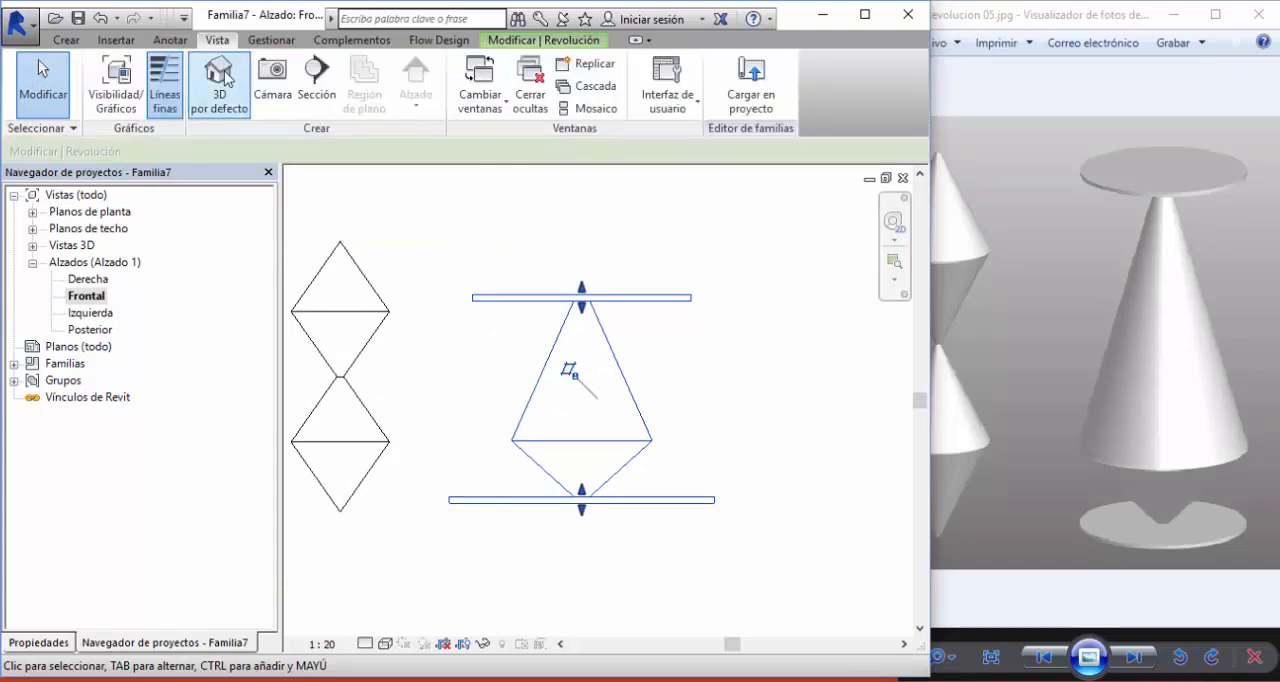
{"action": "left_click", "coordinate": [219, 80]}
{"action": "middle_click_drag", "start_coordinate": [648, 462], "coordinate": [657, 291], "text": "shift"}
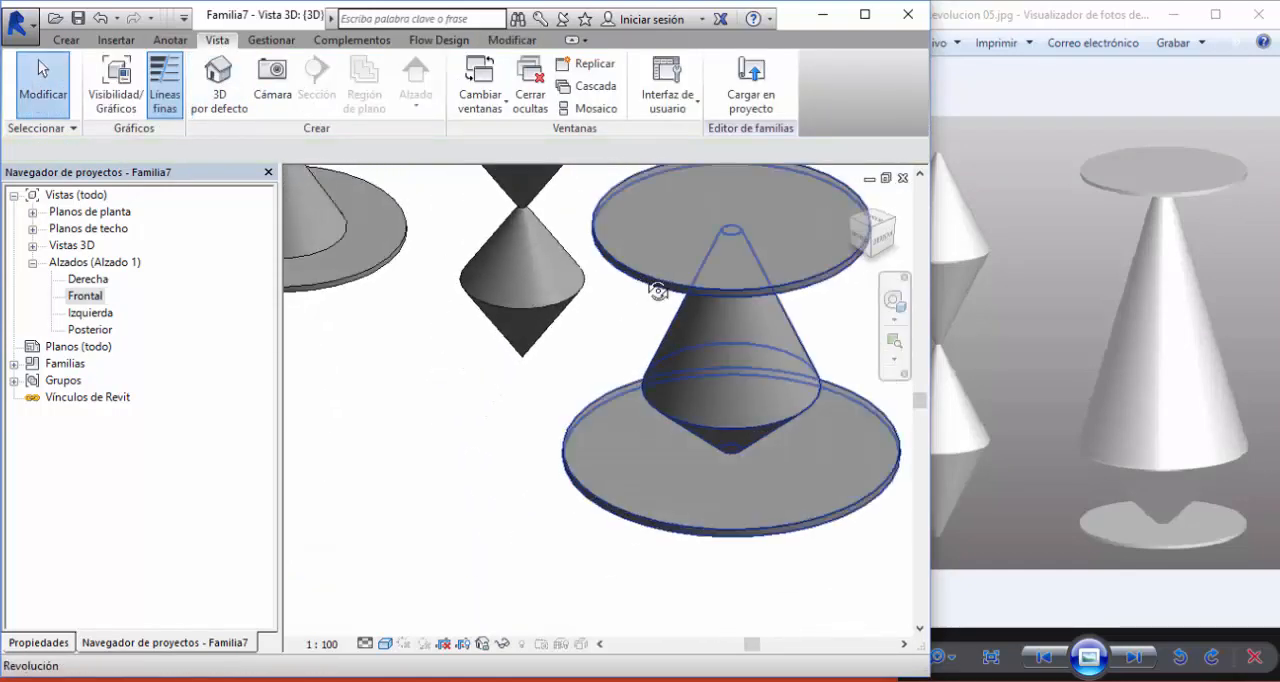
- In the front elevation, select the cone with two discs and stretch its upper disc into a thick slab with the shape handle
{"action": "key", "text": "ctrl+Tab"}
{"action": "scroll", "coordinate": [745, 366], "scroll_direction": "down", "scroll_amount": 2}
{"action": "scroll", "coordinate": [717, 390], "scroll_direction": "up", "scroll_amount": 2}
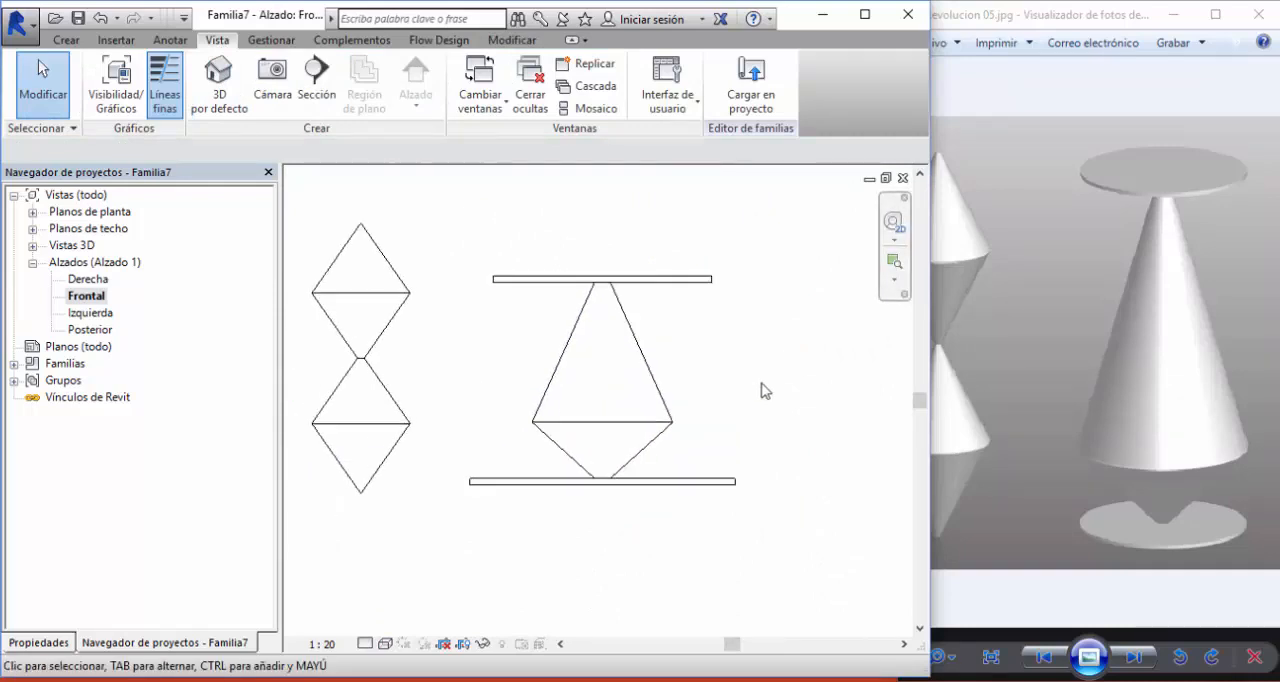
{"action": "left_click", "coordinate": [681, 279]}
{"action": "scroll", "coordinate": [500, 358], "scroll_direction": "up", "scroll_amount": 2}
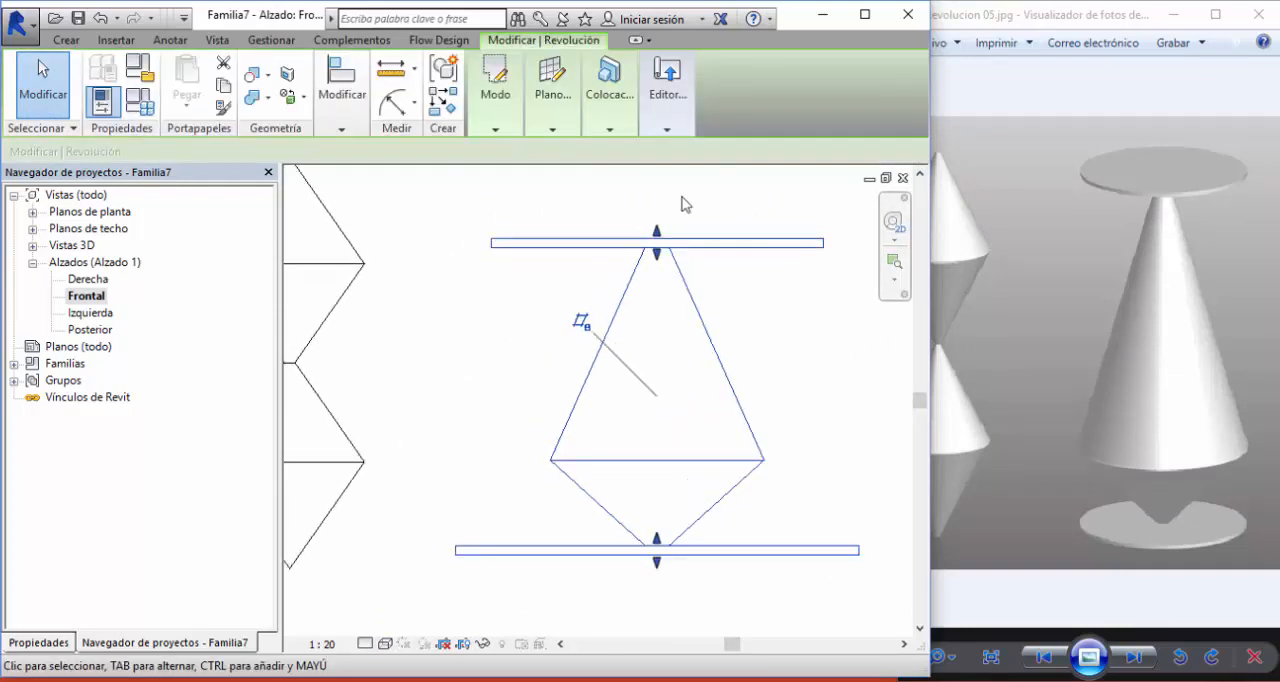
{"action": "scroll", "coordinate": [640, 260], "scroll_direction": "up", "scroll_amount": 5}
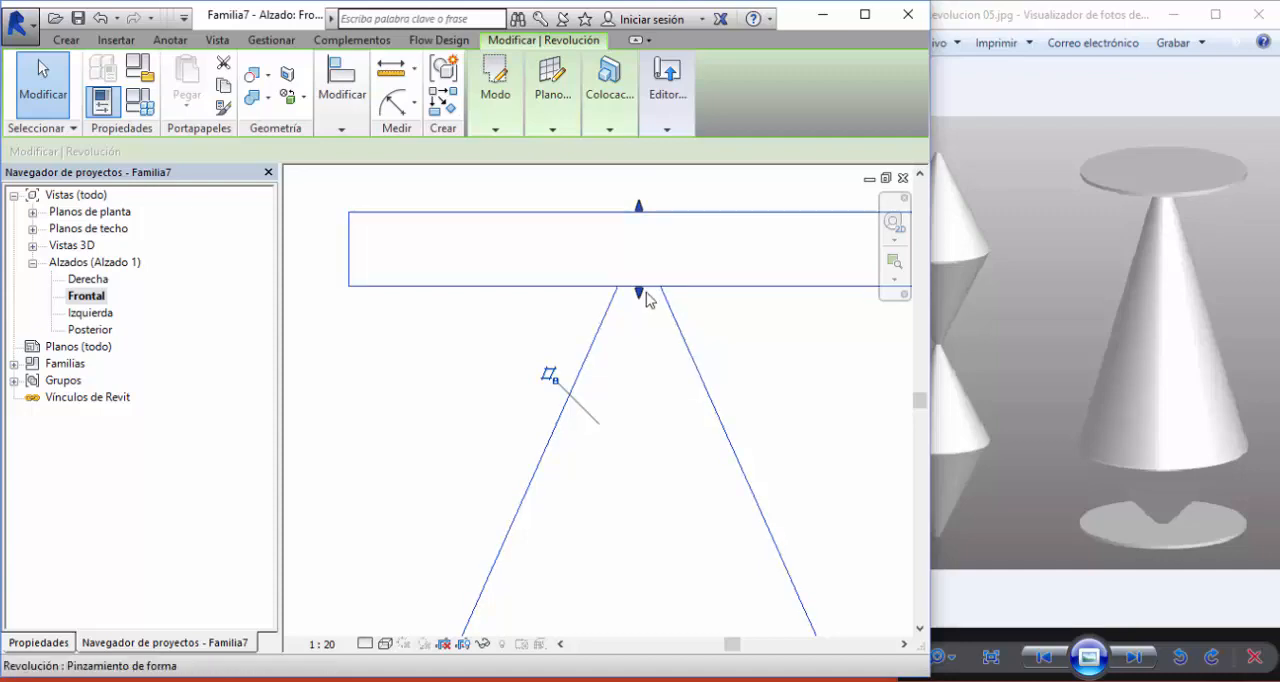
{"action": "left_click_drag", "start_coordinate": [640, 293], "coordinate": [641, 318]}
- Stretch the lower disc of the same cone into a thick slab with its shape handle and deselect the revolution
{"action": "scroll", "coordinate": [641, 313], "scroll_direction": "down", "scroll_amount": 1}
{"action": "middle_click_drag", "start_coordinate": [702, 415], "coordinate": [647, 292]}
{"action": "scroll", "coordinate": [648, 299], "scroll_direction": "down", "scroll_amount": 1}
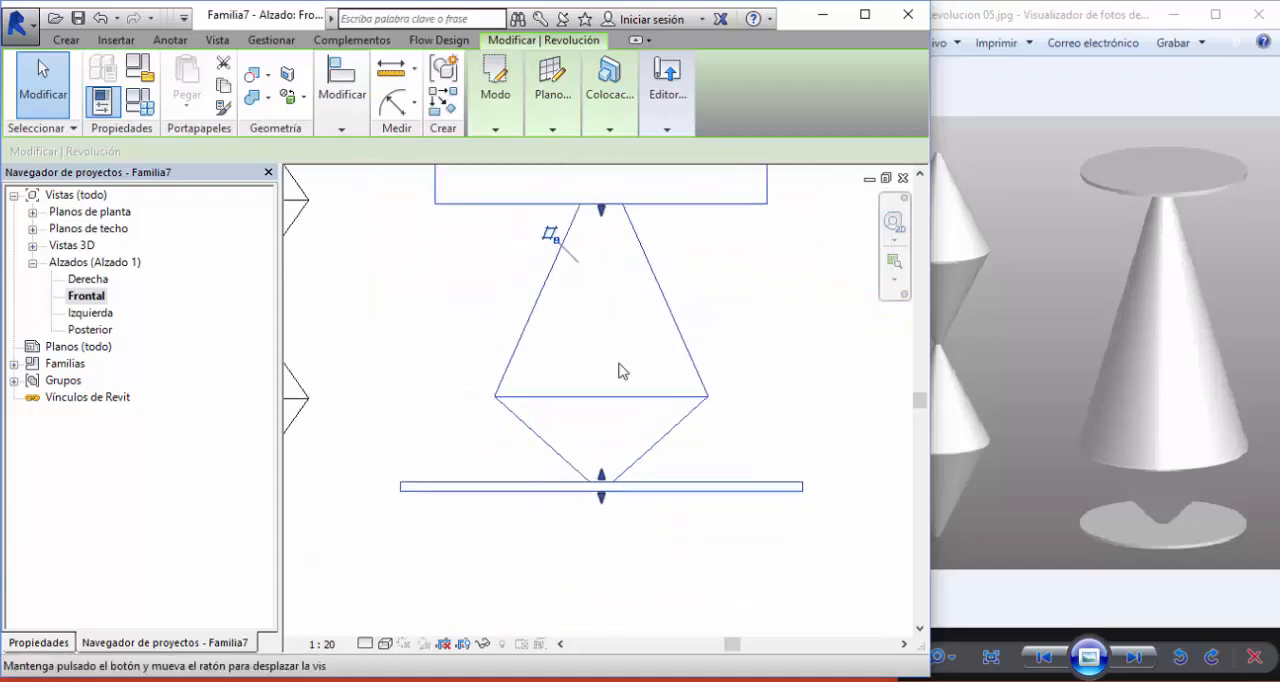
{"action": "scroll", "coordinate": [602, 478], "scroll_direction": "up", "scroll_amount": 2}
{"action": "left_click_drag", "start_coordinate": [601, 468], "coordinate": [601, 514]}
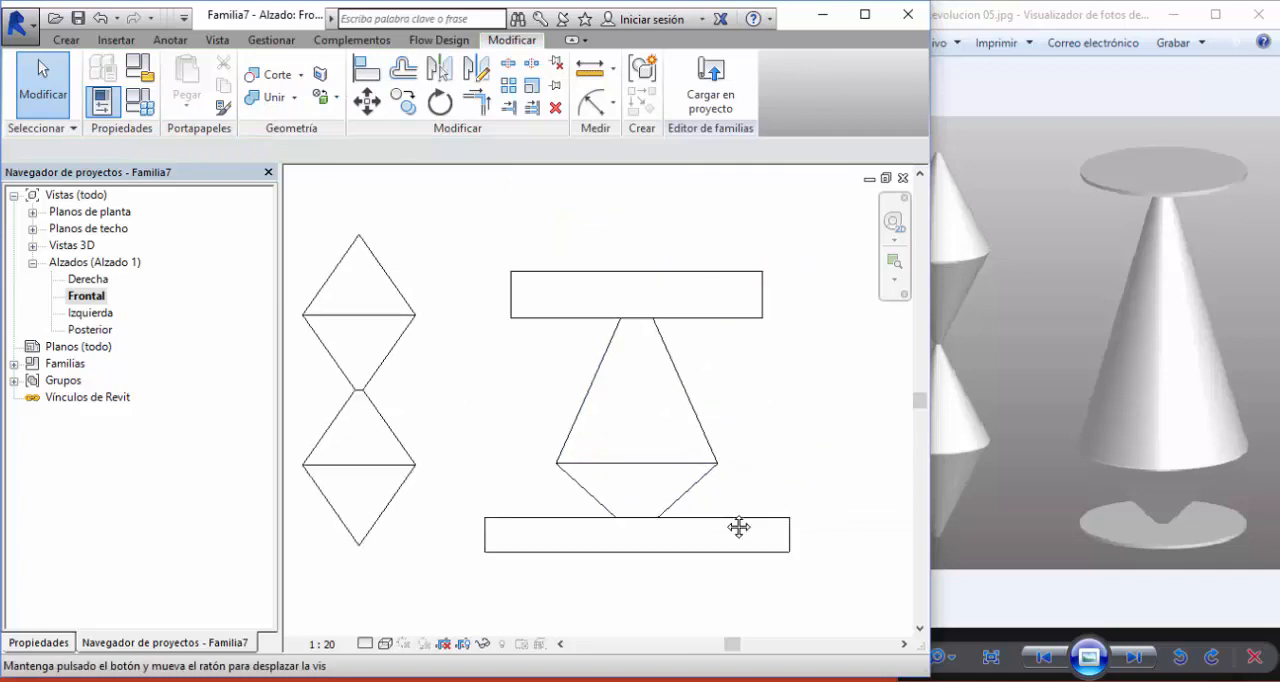
{"action": "middle_click_drag", "start_coordinate": [739, 527], "coordinate": [736, 528]}
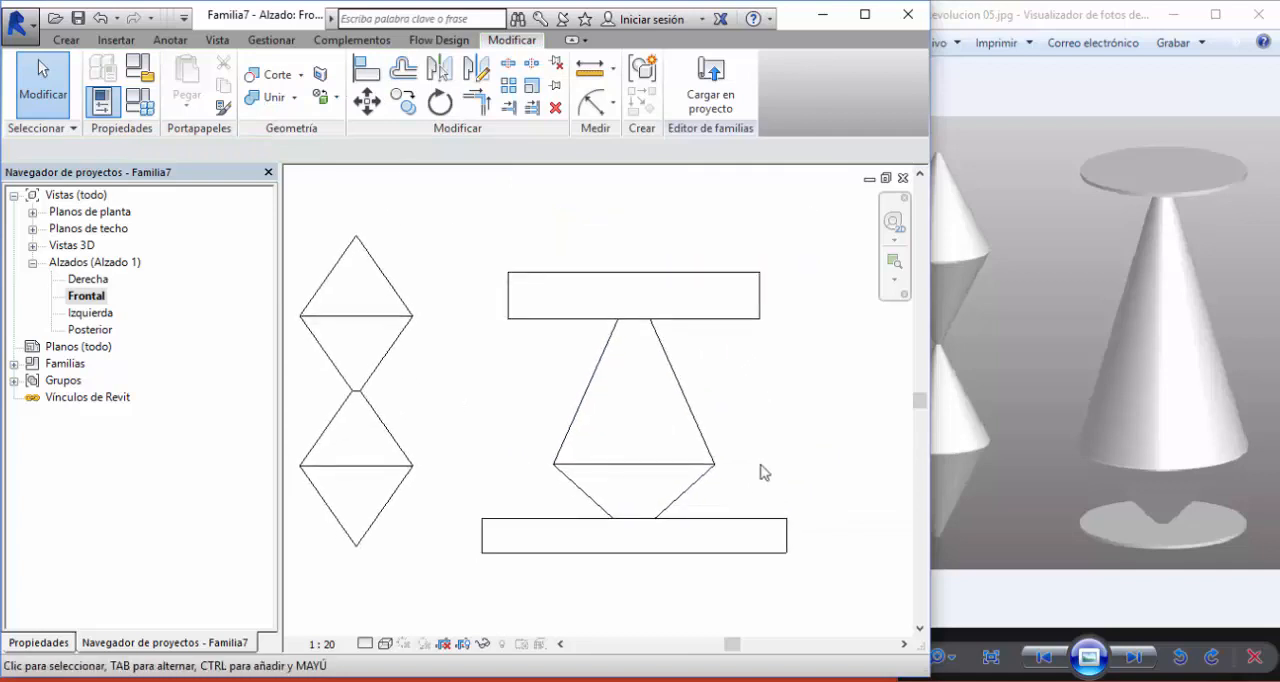
- Thicken the upper disc of the double cone standing on the reference level with its shape handle, leaving the lower disc thin
{"action": "left_click", "coordinate": [423, 386]}
{"action": "middle_click_drag", "start_coordinate": [423, 386], "coordinate": [532, 404]}
{"action": "scroll", "coordinate": [400, 370], "scroll_direction": "up", "scroll_amount": 2}
{"action": "left_click", "coordinate": [587, 352]}
{"action": "scroll", "coordinate": [588, 364], "scroll_direction": "down", "scroll_amount": 2}
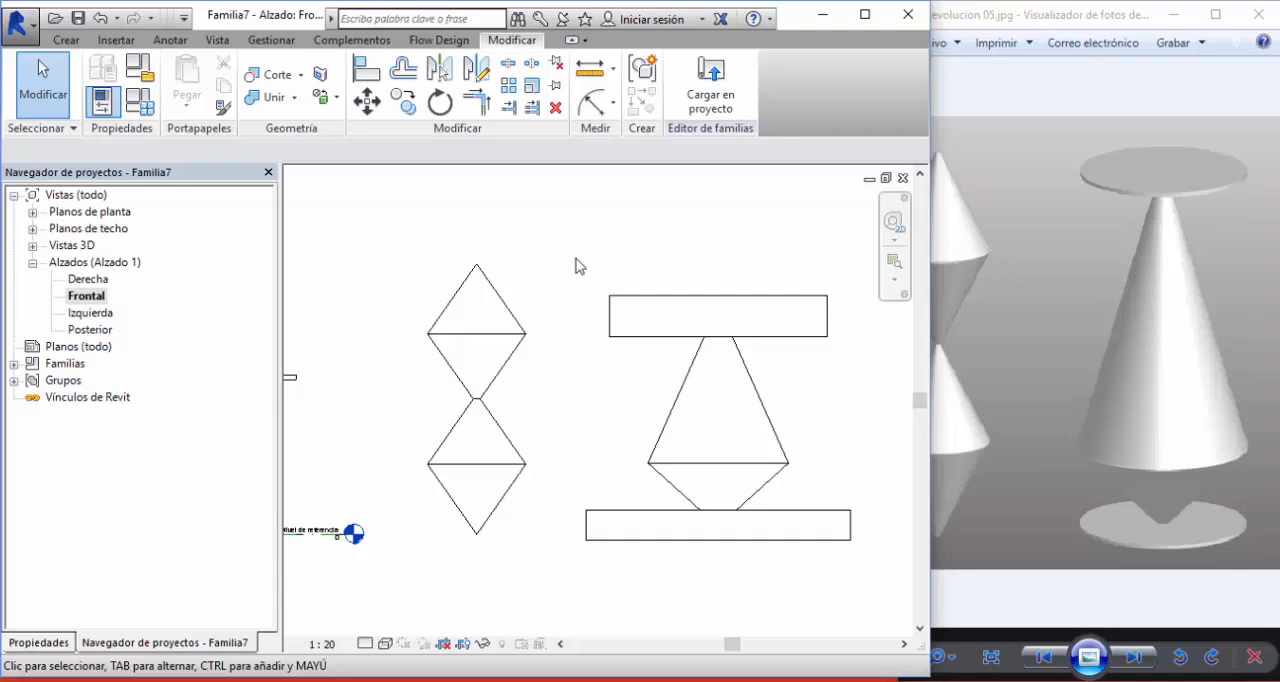
{"action": "middle_click_drag", "start_coordinate": [588, 270], "coordinate": [472, 257]}
{"action": "middle_click_drag", "start_coordinate": [537, 399], "coordinate": [786, 382]}
{"action": "middle_click_drag", "start_coordinate": [606, 394], "coordinate": [743, 392]}
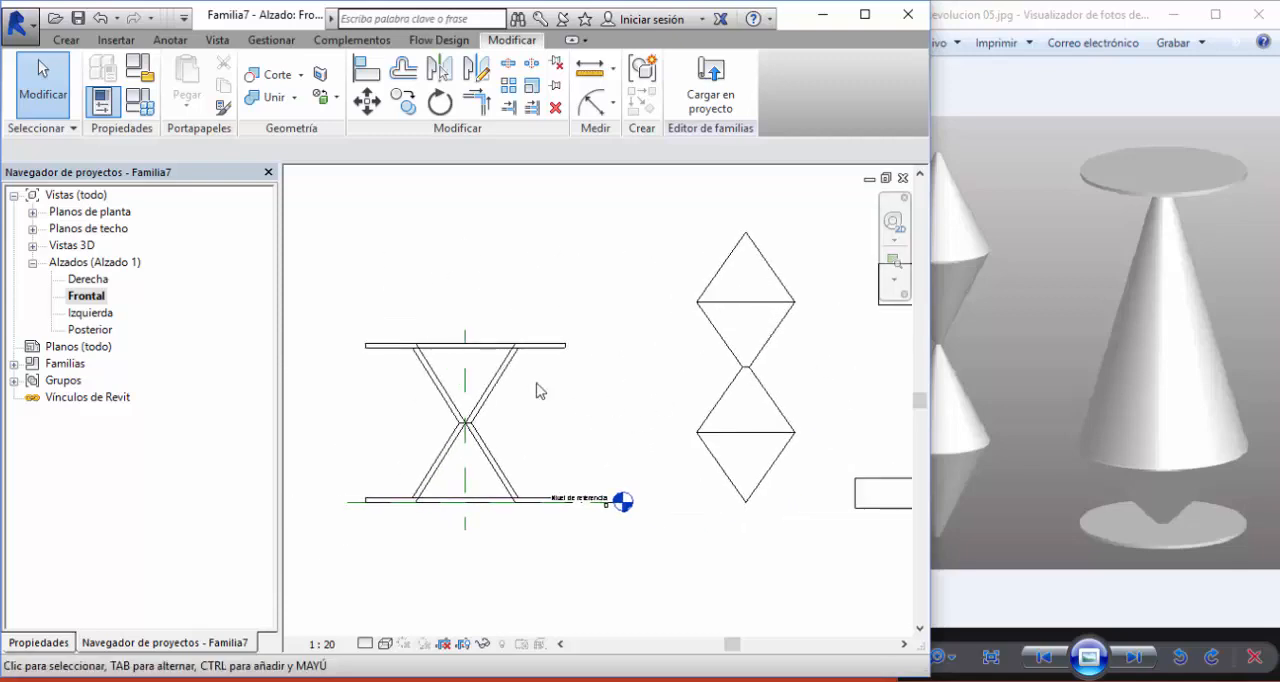
{"action": "left_click", "coordinate": [487, 383]}
{"action": "scroll", "coordinate": [408, 408], "scroll_direction": "up", "scroll_amount": 3}
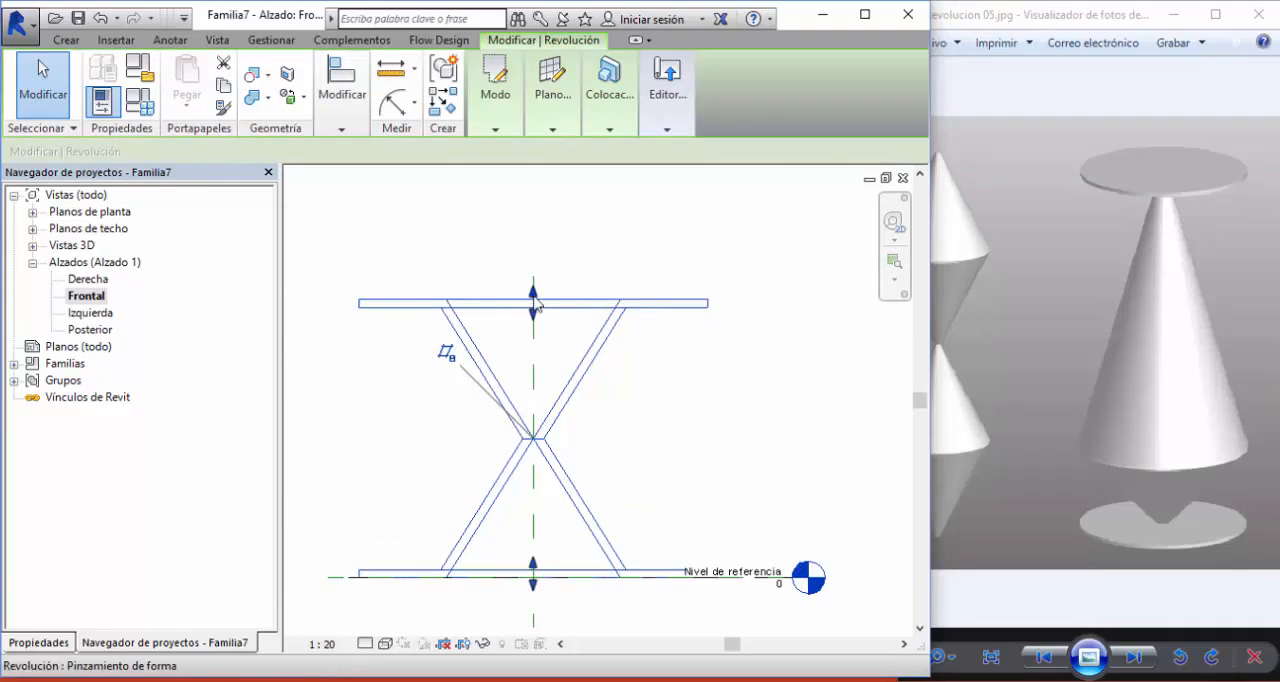
{"action": "left_click_drag", "start_coordinate": [532, 283], "coordinate": [535, 318]}
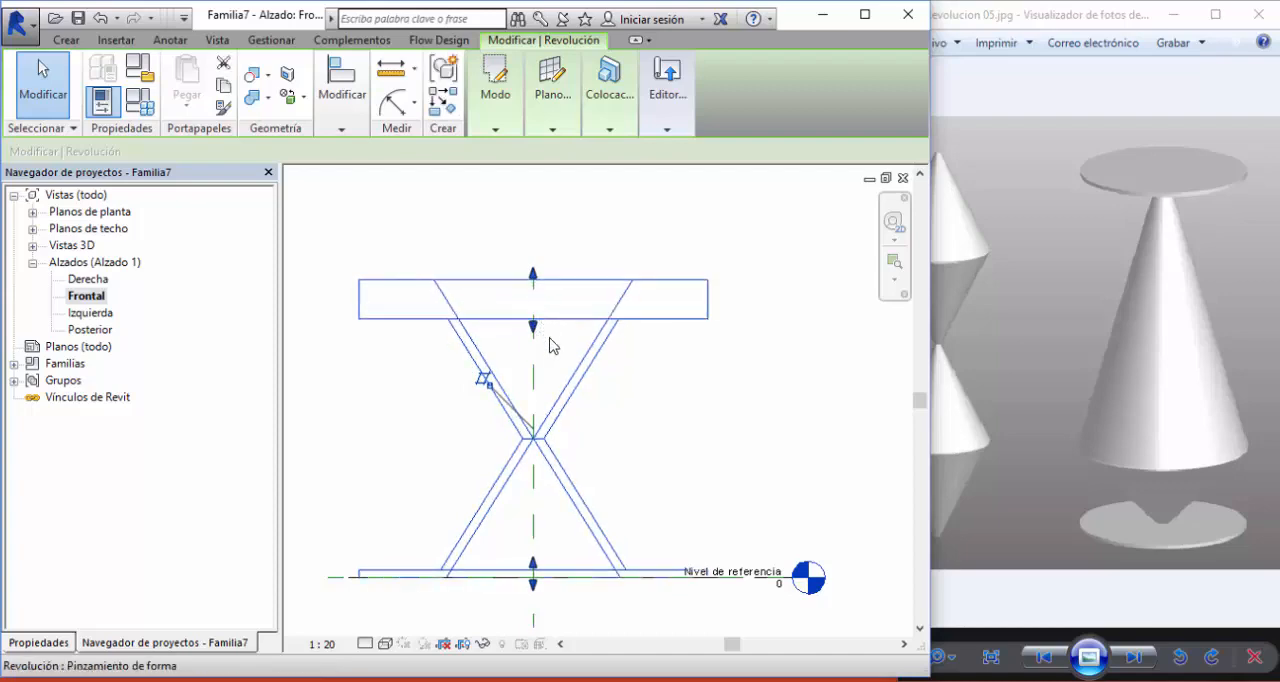
{"action": "left_click", "coordinate": [617, 402]}
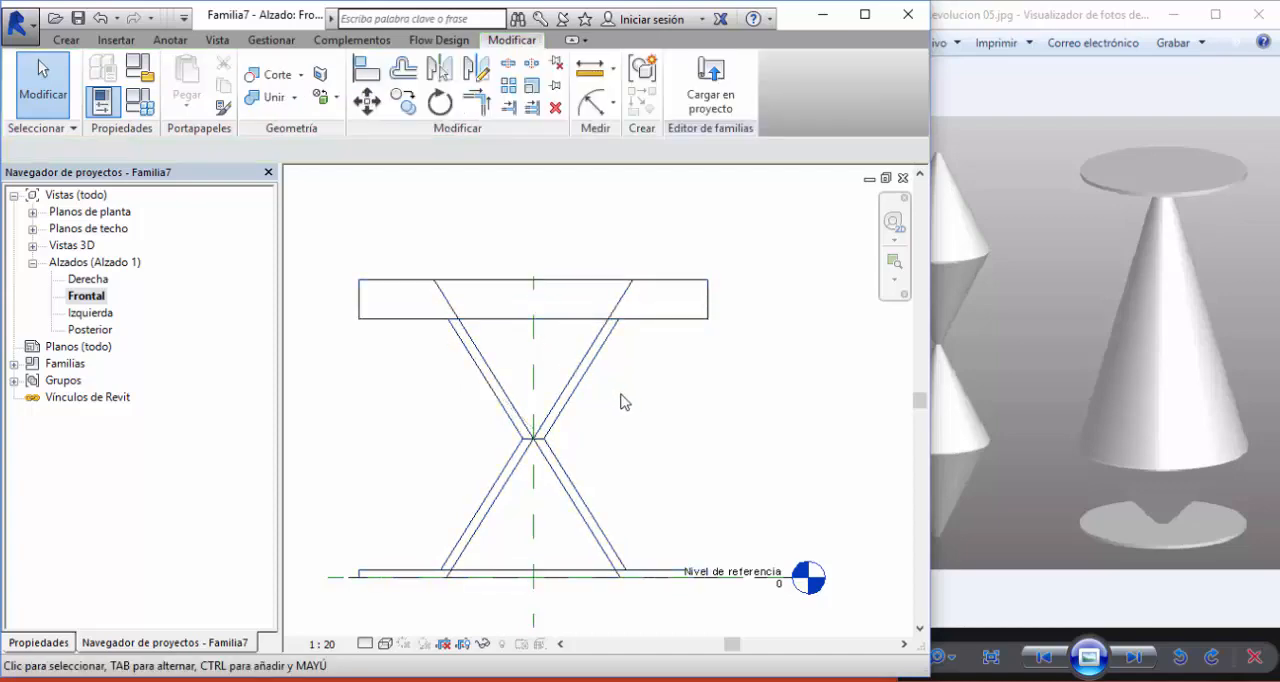
{"action": "scroll", "coordinate": [660, 390], "scroll_direction": "down", "scroll_amount": 3}
{"action": "scroll", "coordinate": [632, 325], "scroll_direction": "up", "scroll_amount": 1}
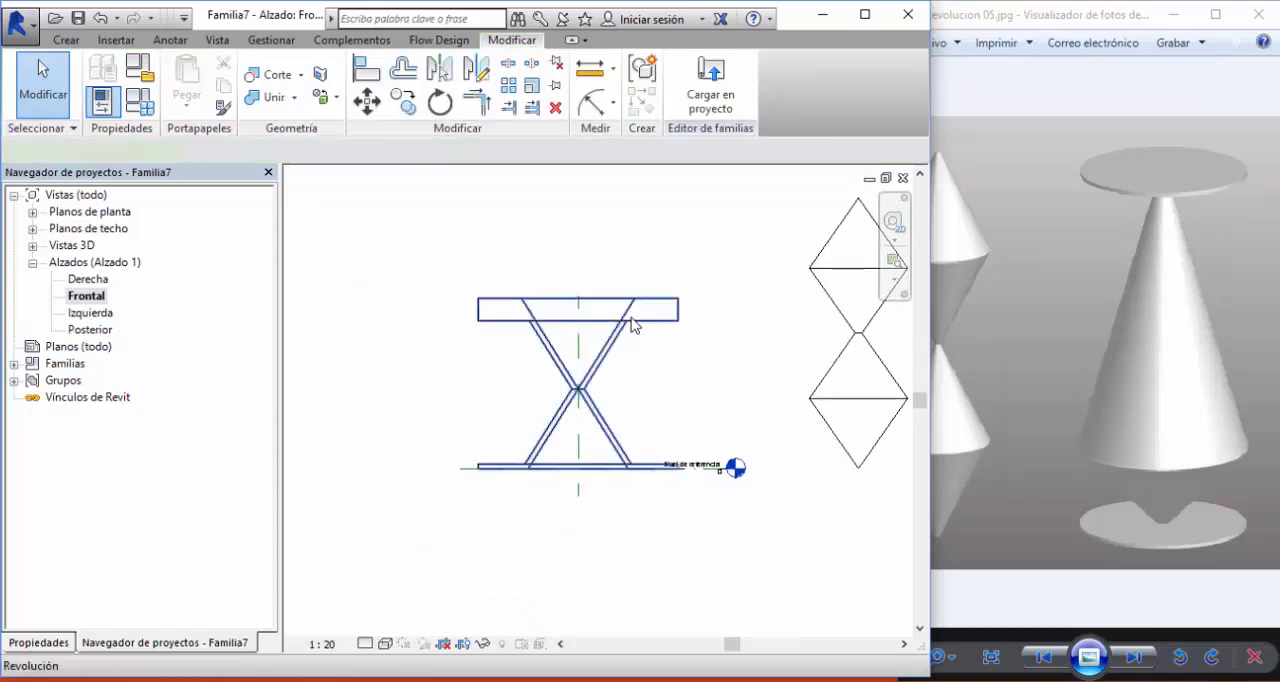
{"action": "left_click", "coordinate": [632, 325]}
{"action": "mouse_move", "coordinate": [508, 118]}
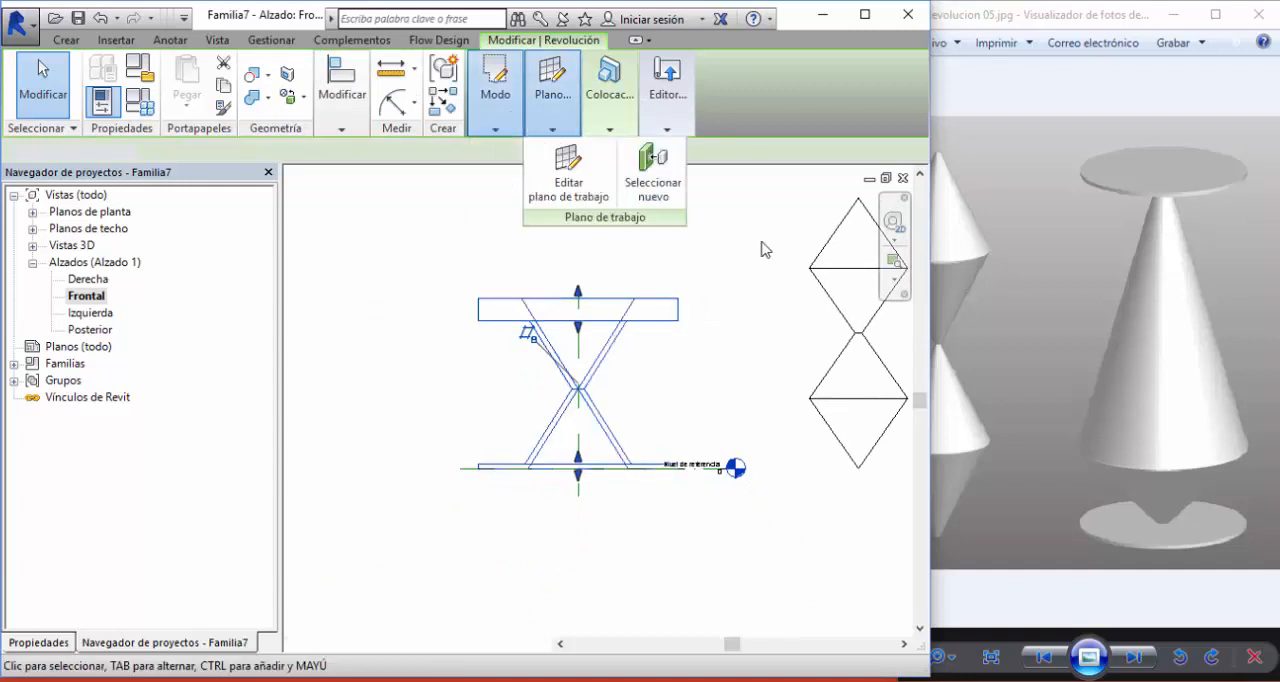
{"action": "left_click", "coordinate": [434, 293]}
{"action": "middle_click_drag", "start_coordinate": [741, 365], "coordinate": [665, 379]}
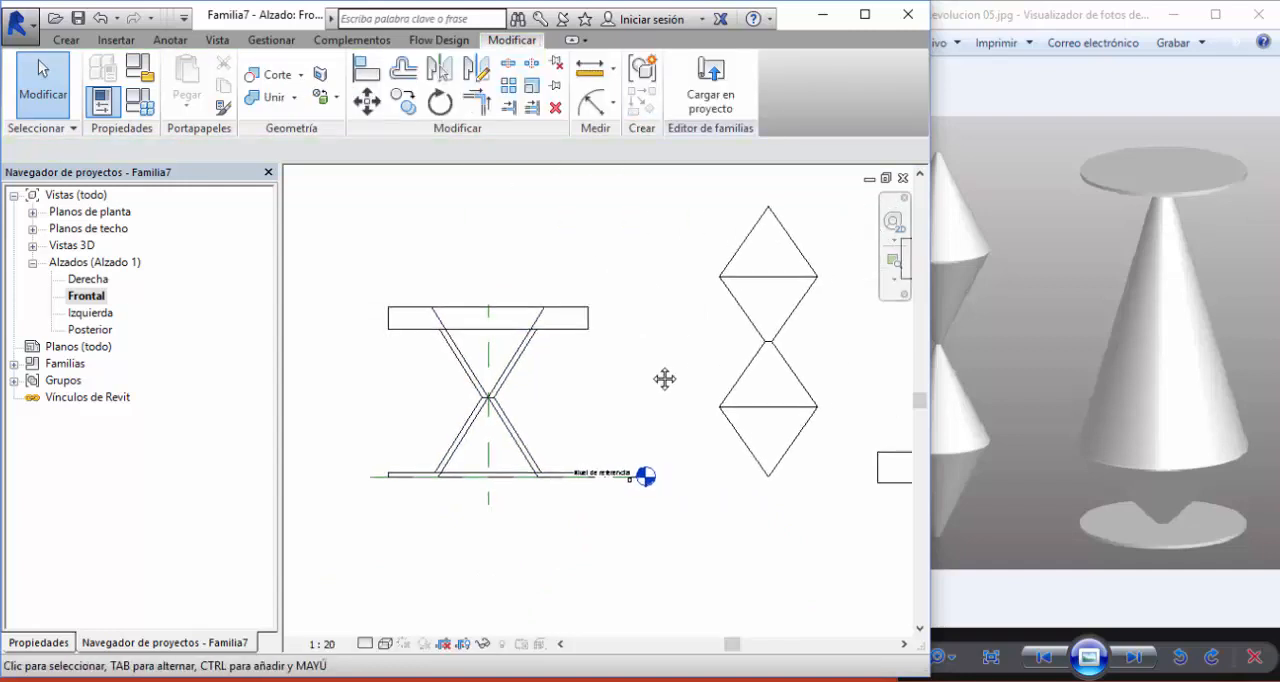
{"action": "scroll", "coordinate": [617, 388], "scroll_direction": "down", "scroll_amount": 3}
{"action": "middle_click_drag", "start_coordinate": [792, 296], "coordinate": [706, 296]}
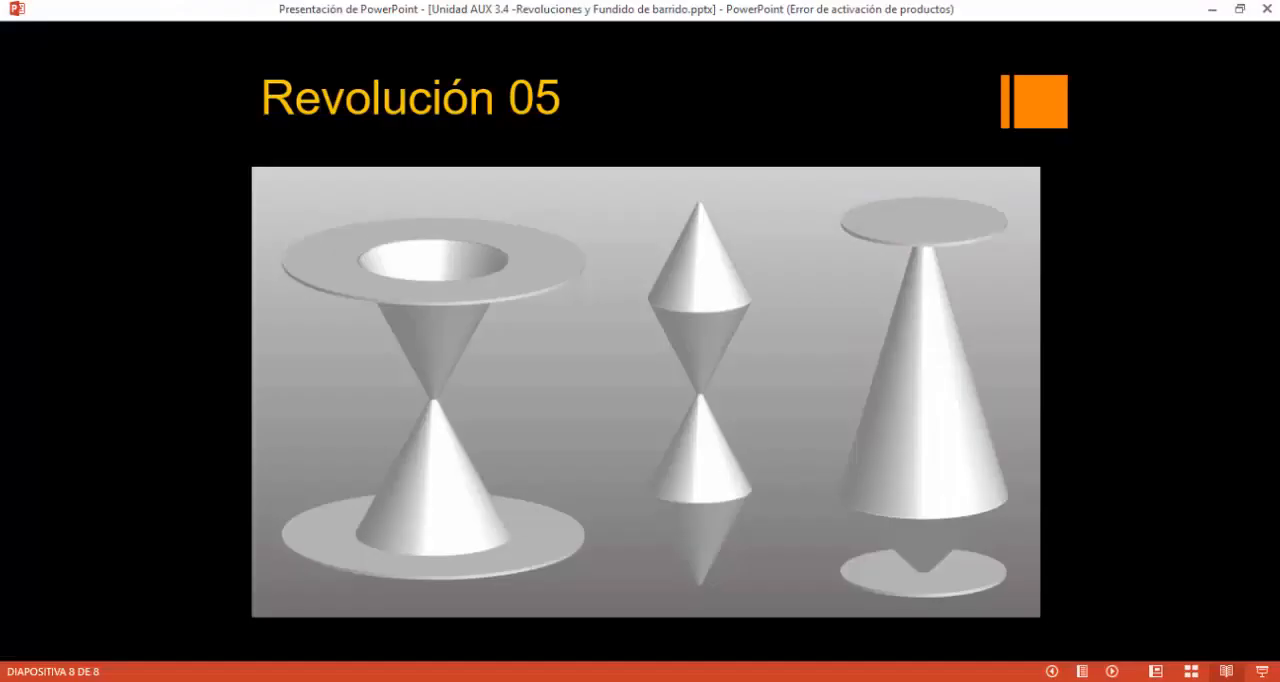
- Switch to the PowerPoint presentation and go back from the Revolución 05 slide to the Lección 3.4 outline
{"action": "scroll", "coordinate": [510, 362], "scroll_direction": "down", "scroll_amount": 1}
{"action": "scroll", "coordinate": [509, 348], "scroll_direction": "up", "scroll_amount": 6}
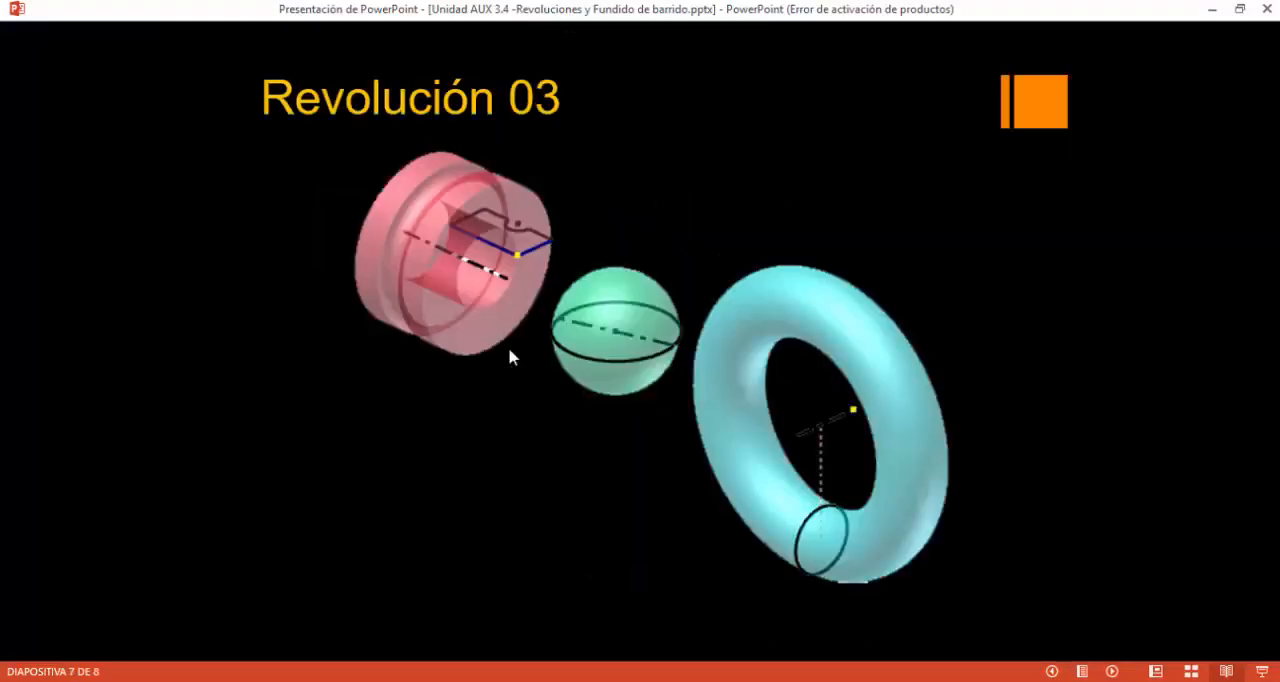
{"action": "scroll", "coordinate": [519, 355], "scroll_direction": "up", "scroll_amount": 1}
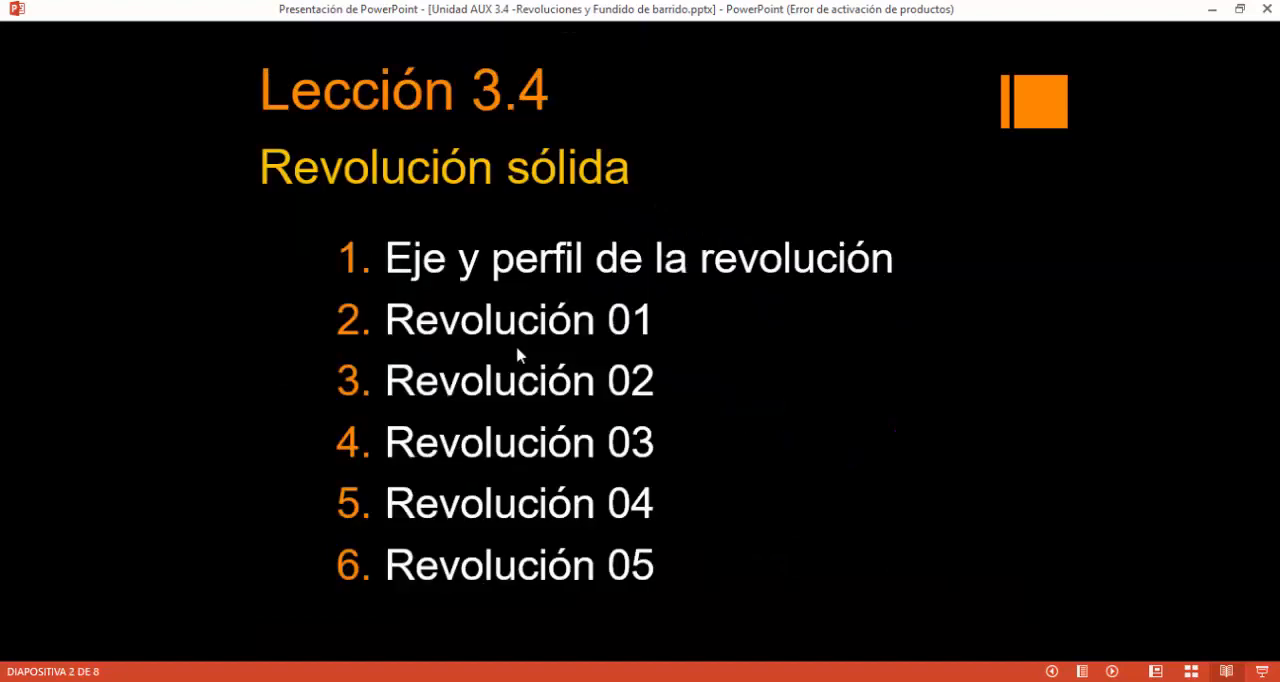